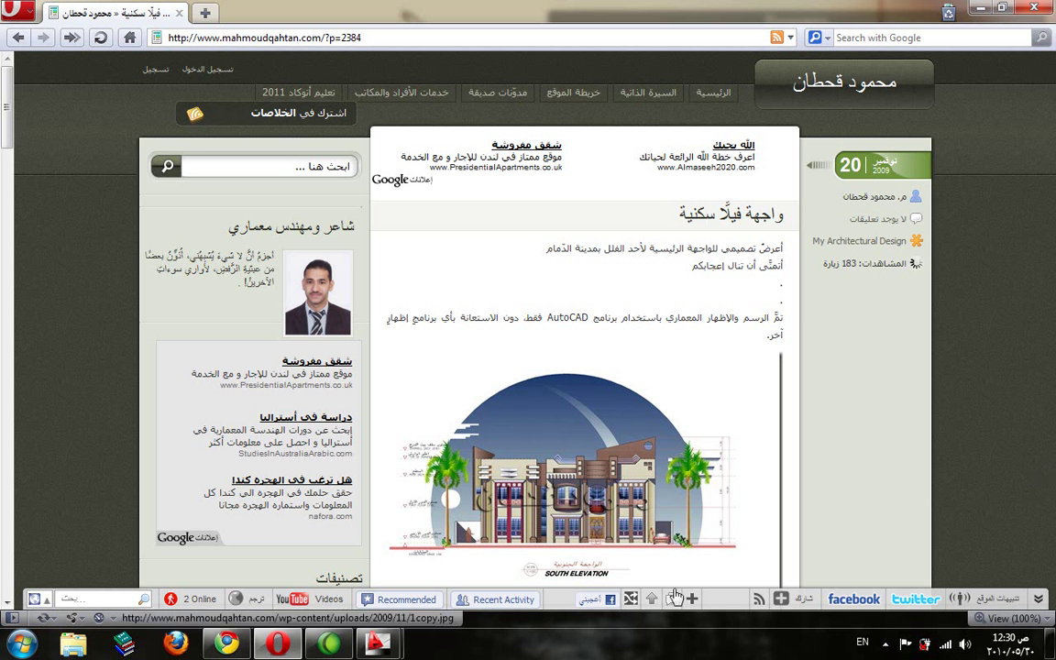
# Step: Switch from Opera to the AutoCAD drawing with the villa floor plan
pyautogui.click(323, 572)
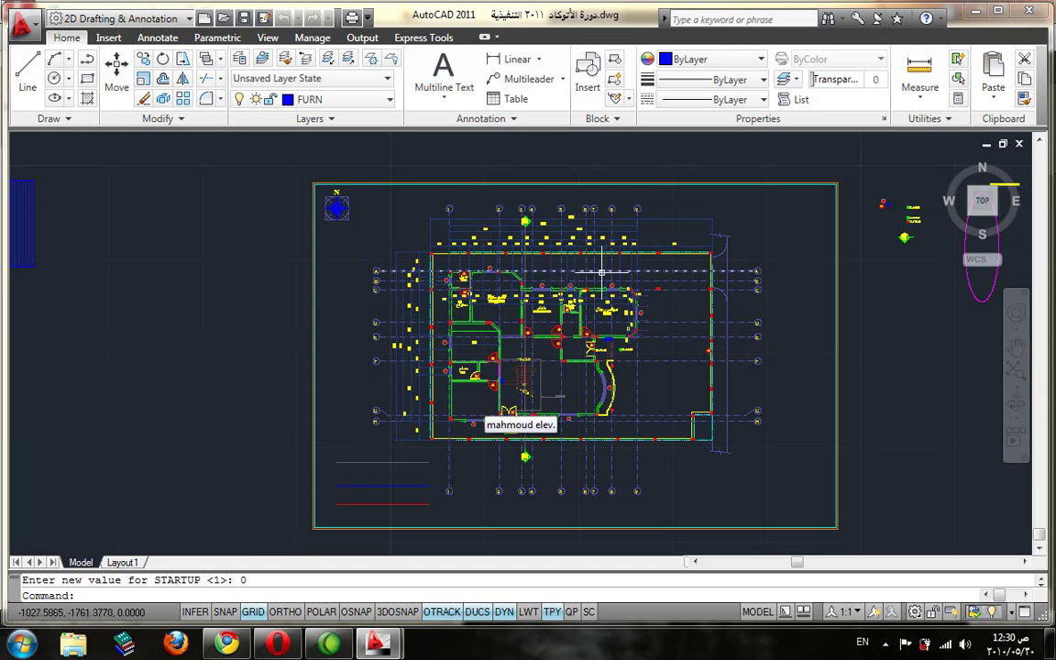
# Step: Zoom and pan until the villa plan with grid axes A–H fills the view
pyautogui.scroll(2, 587, 275)
pyautogui.moveTo(561, 385); pyautogui.dragTo(519, 326, button='middle')
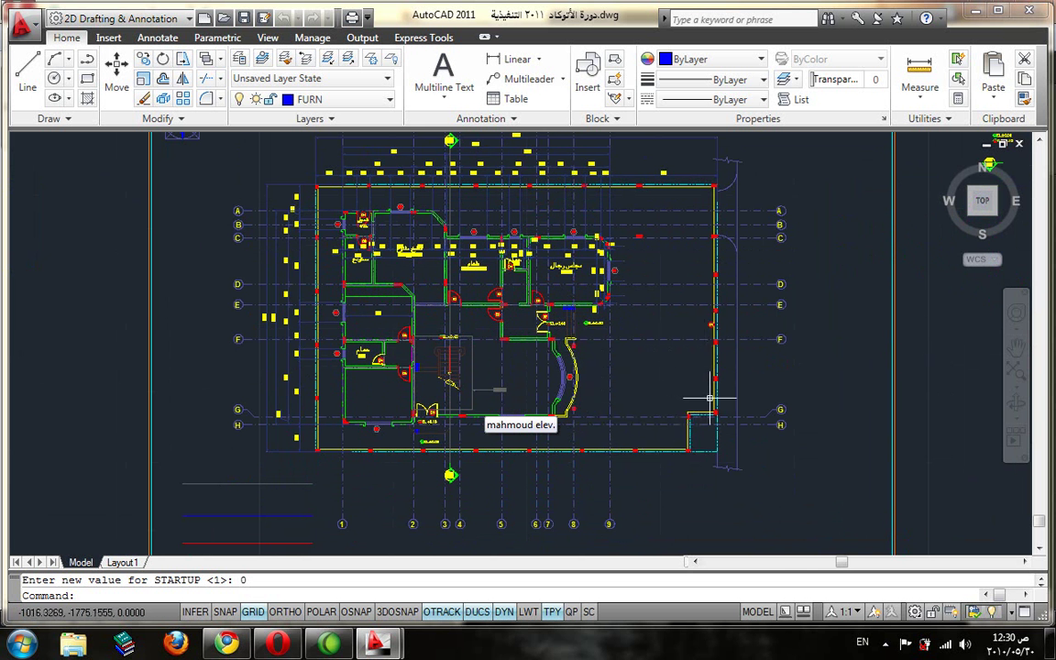
pyautogui.scroll(2, 547, 365)
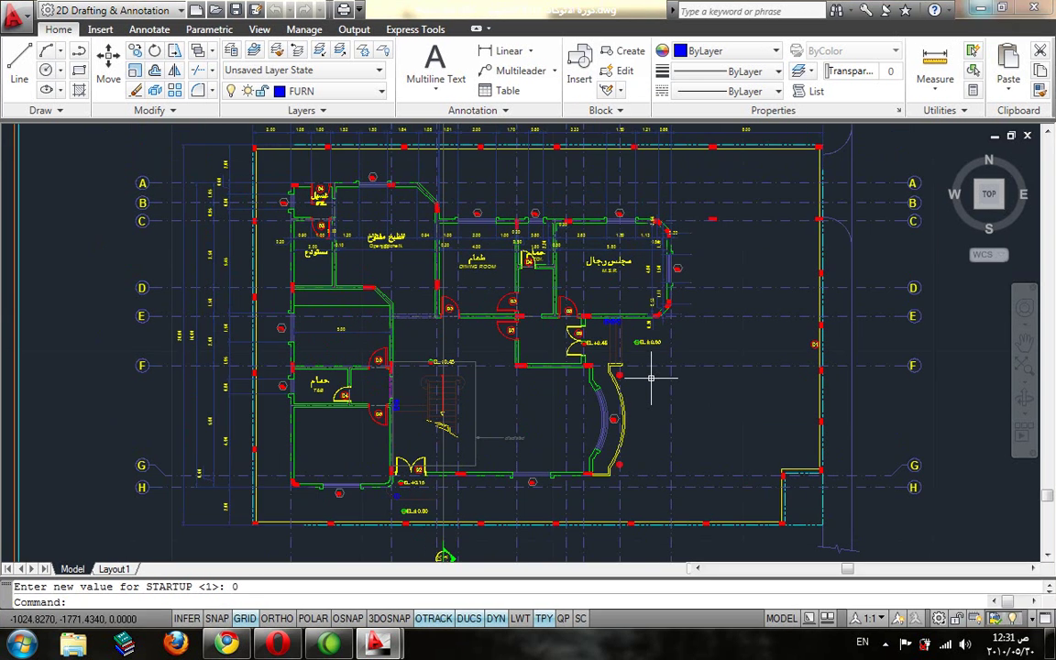
pyautogui.click(195, 11)
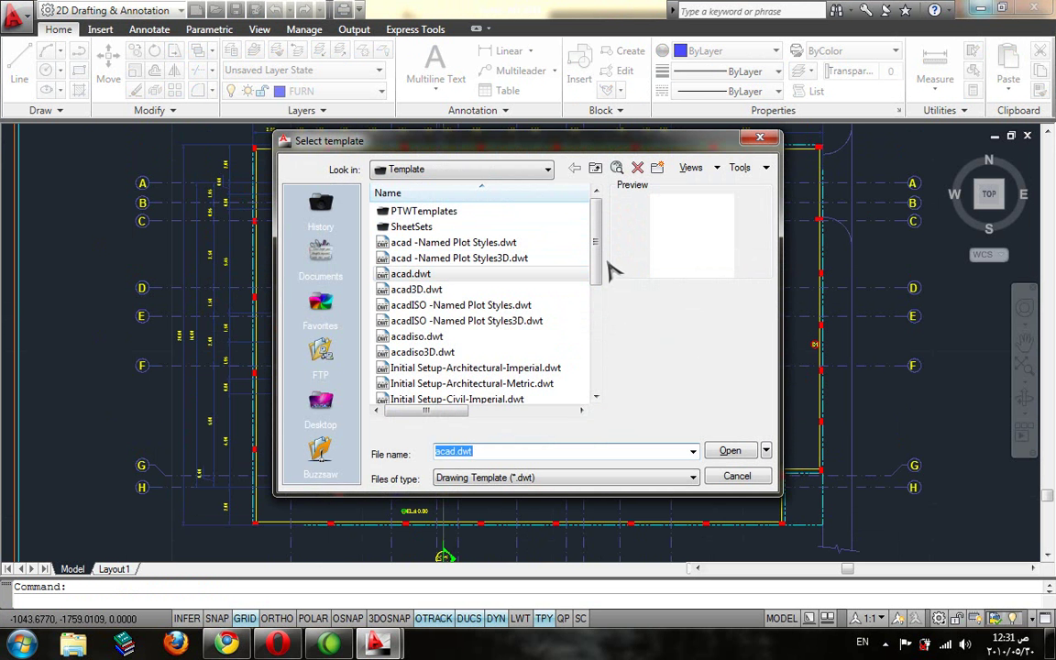
pyautogui.scroll(-2, 603, 263)
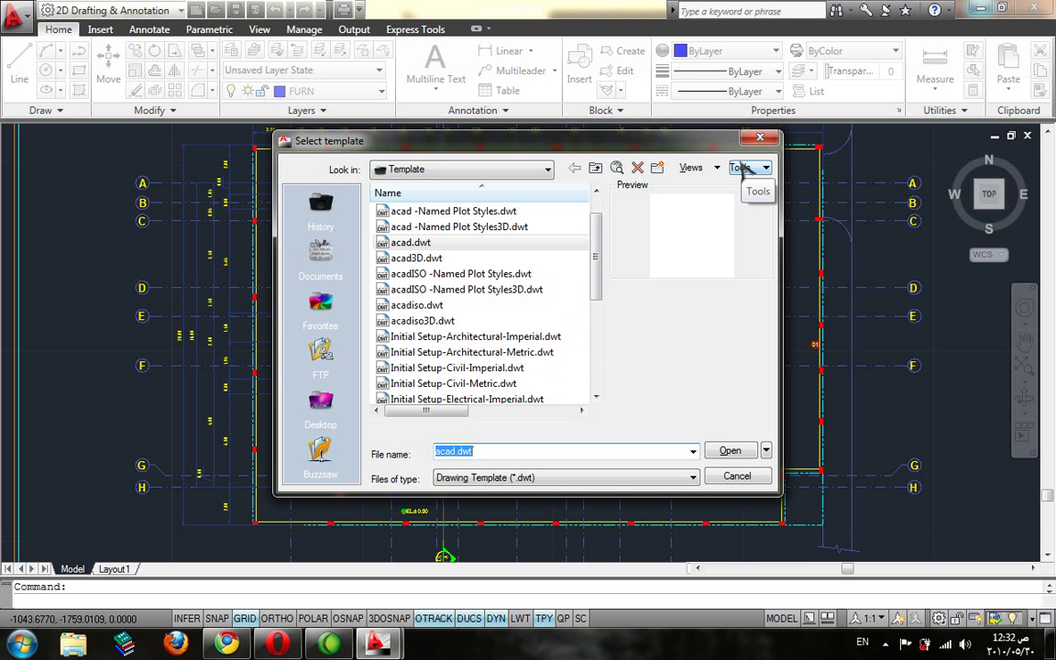
pyautogui.click(759, 138)
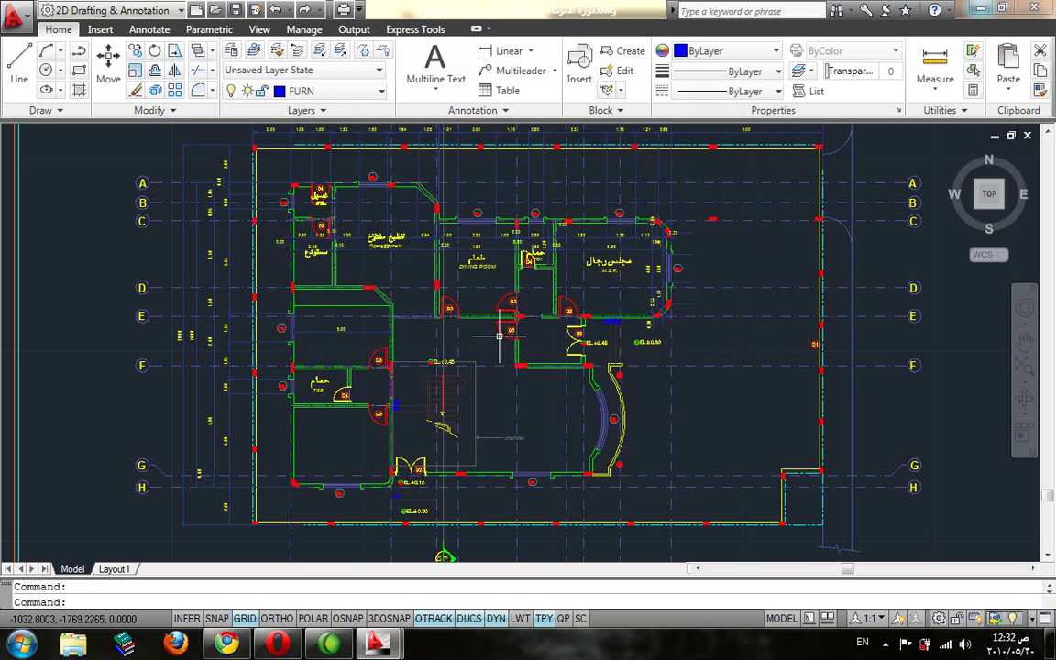
# Step: Set STARTUP to 1 and start a new drawing to get the Create New Drawing dialog
pyautogui.write('stsrtuo')
pyautogui.press('BackSpace')
pyautogui.write('o')
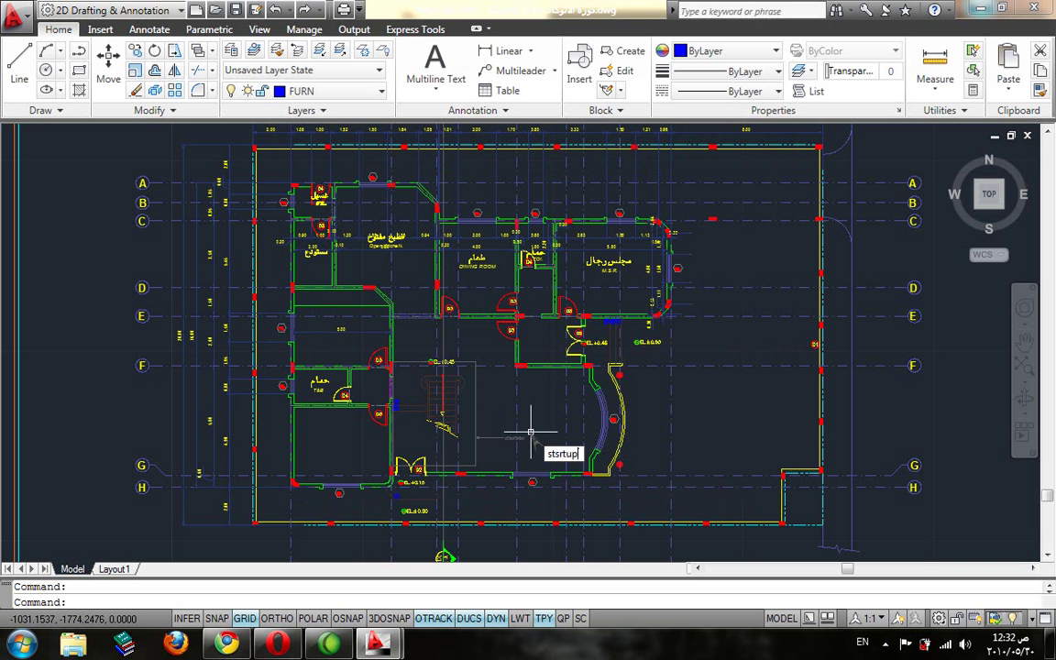
pyautogui.press('Return')
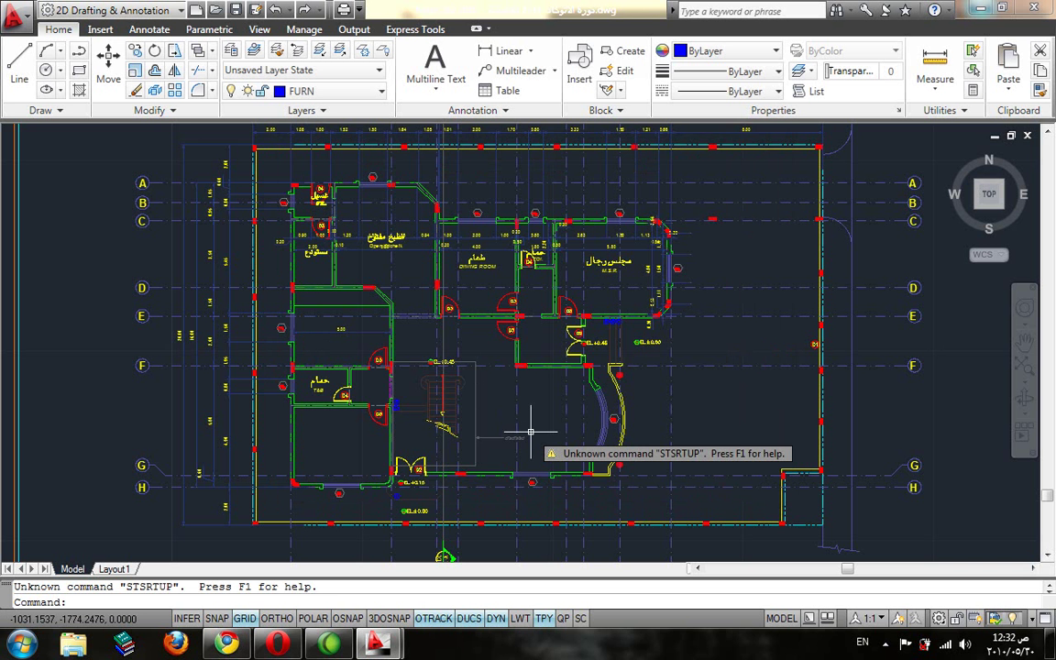
pyautogui.press('Escape')
pyautogui.write('st')
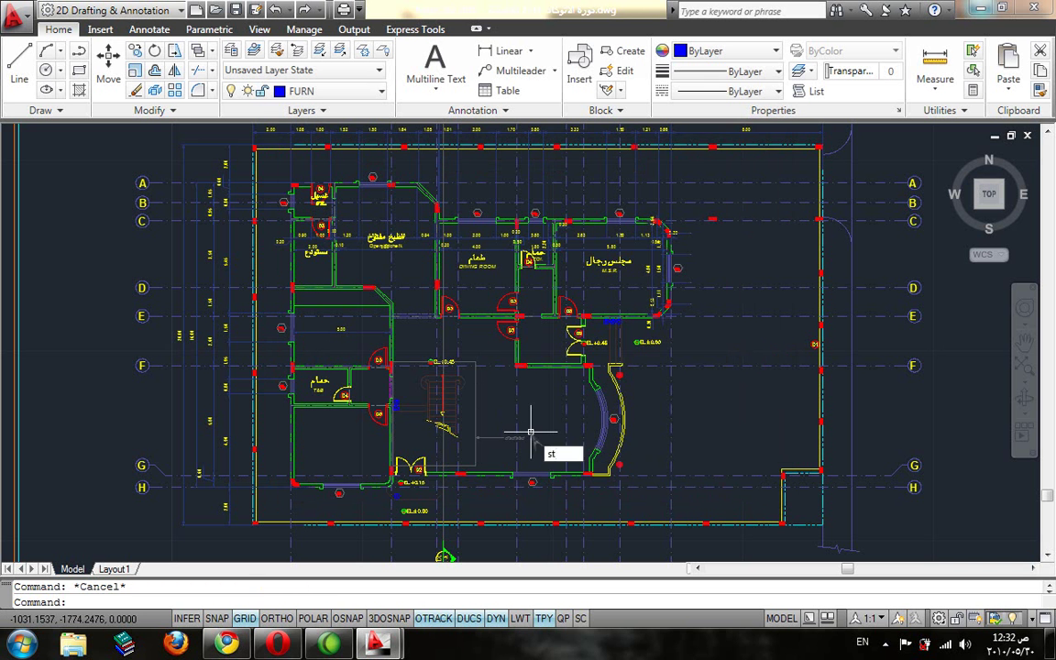
pyautogui.write('art')
pyautogui.write('up')
pyautogui.press('Return')
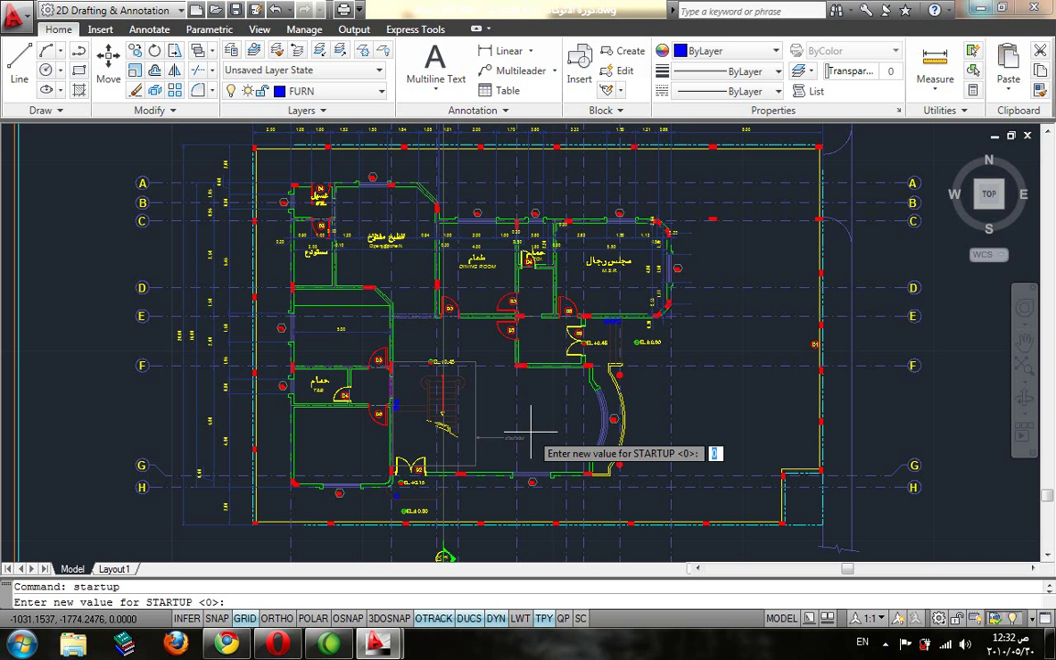
pyautogui.write('1')
pyautogui.press('Return')
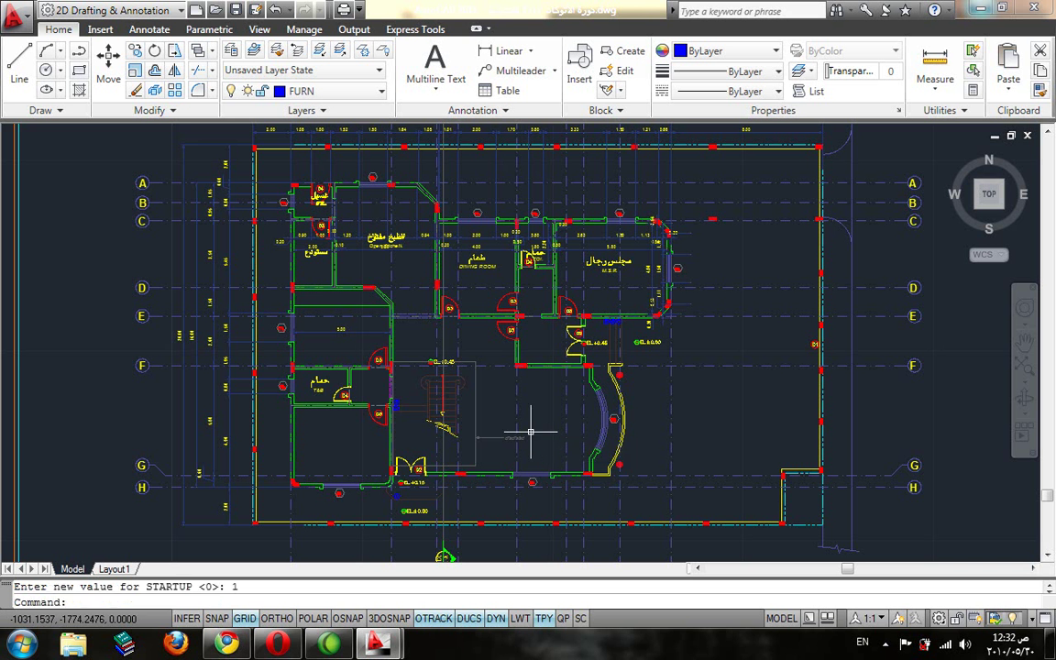
pyautogui.click(195, 10)
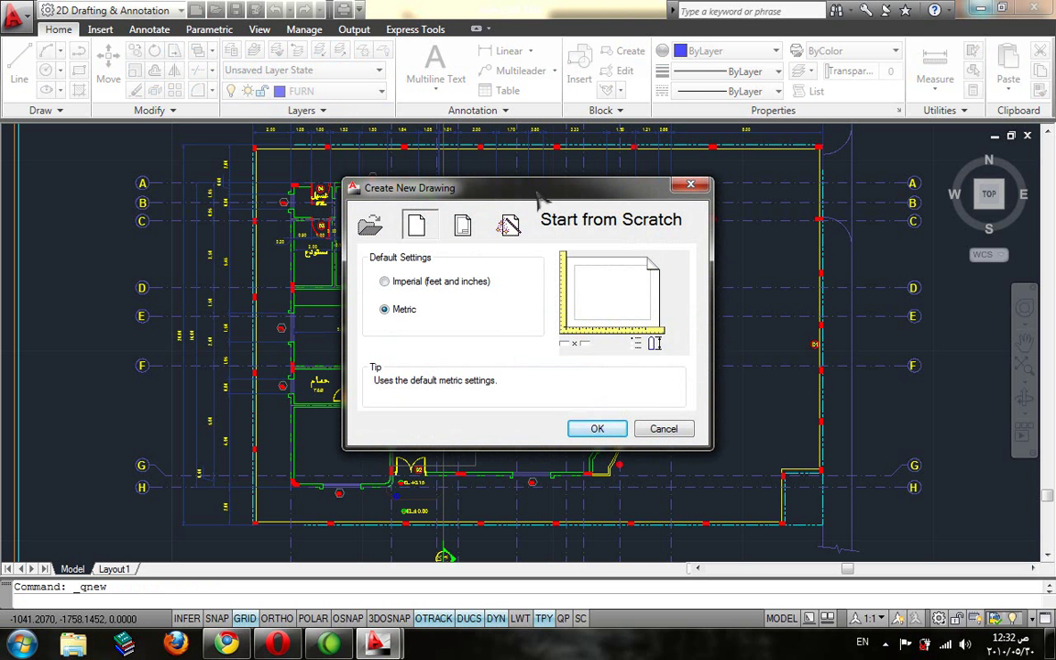
# Step: Browse the Start from Scratch, Template and Wizard options, then close the dialog without a new drawing
pyautogui.click(462, 225)
pyautogui.click(510, 226)
pyautogui.click(417, 225)
pyautogui.moveTo(547, 197); pyautogui.dragTo(525, 197)
pyautogui.click(485, 224)
pyautogui.click(439, 224)
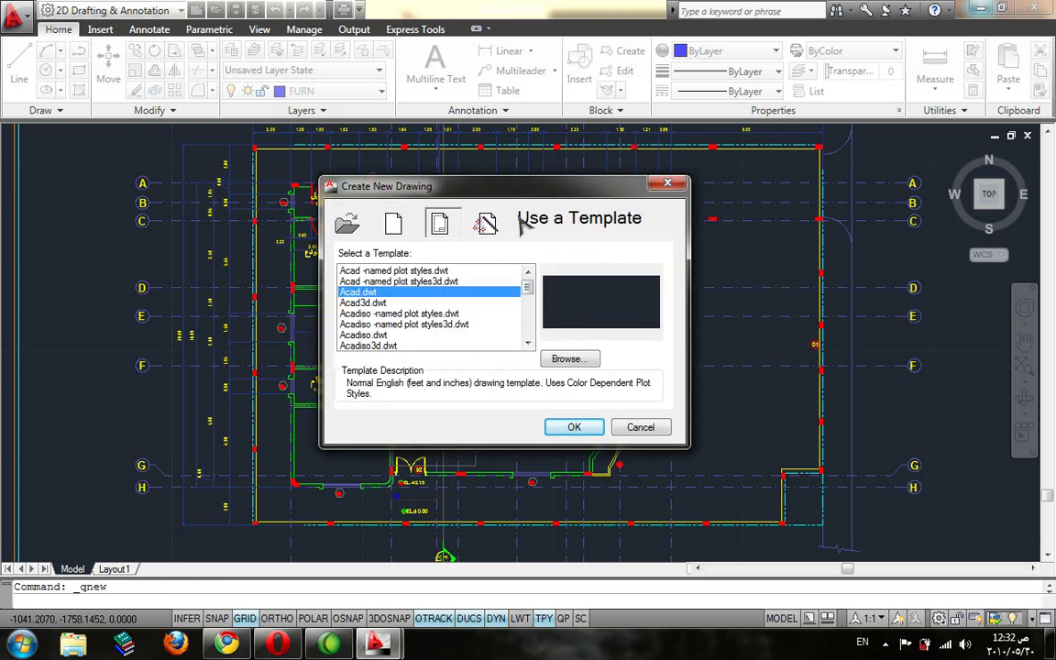
pyautogui.click(668, 184)
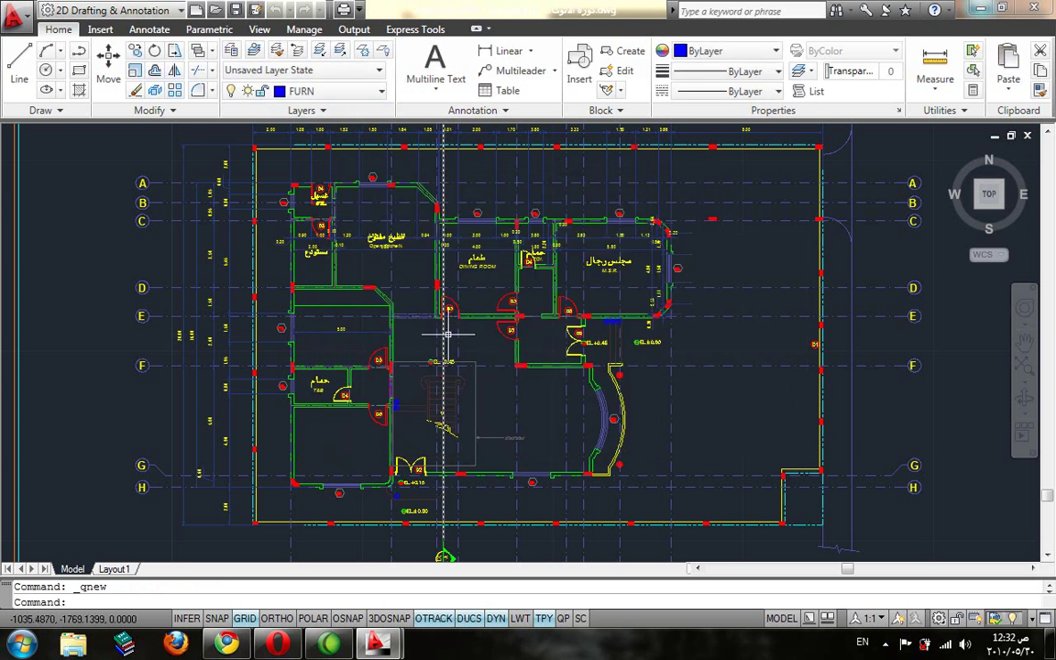
pyautogui.scroll(-4, 455, 361)
# Step: Zoom to show the whole drawing and try the right-click object snap menu
pyautogui.moveTo(431, 366)
pyautogui.mouseDown(button='middle')
pyautogui.moveTo(468, 274)
pyautogui.moveTo(470, 326)
pyautogui.mouseUp(button='middle')
pyautogui.scroll(2, 470, 274)
pyautogui.scroll(2, 507, 328)
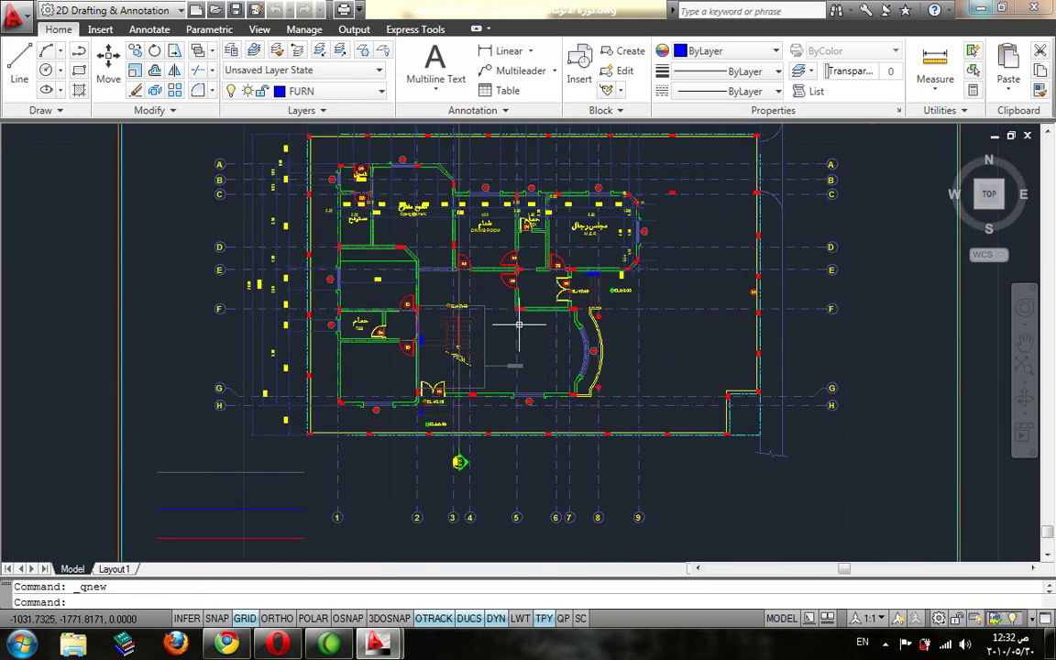
pyautogui.scroll(-3, 512, 321)
pyautogui.scroll(1, 508, 316)
pyautogui.middleClick(507, 280)
pyautogui.middleClick(507, 279)
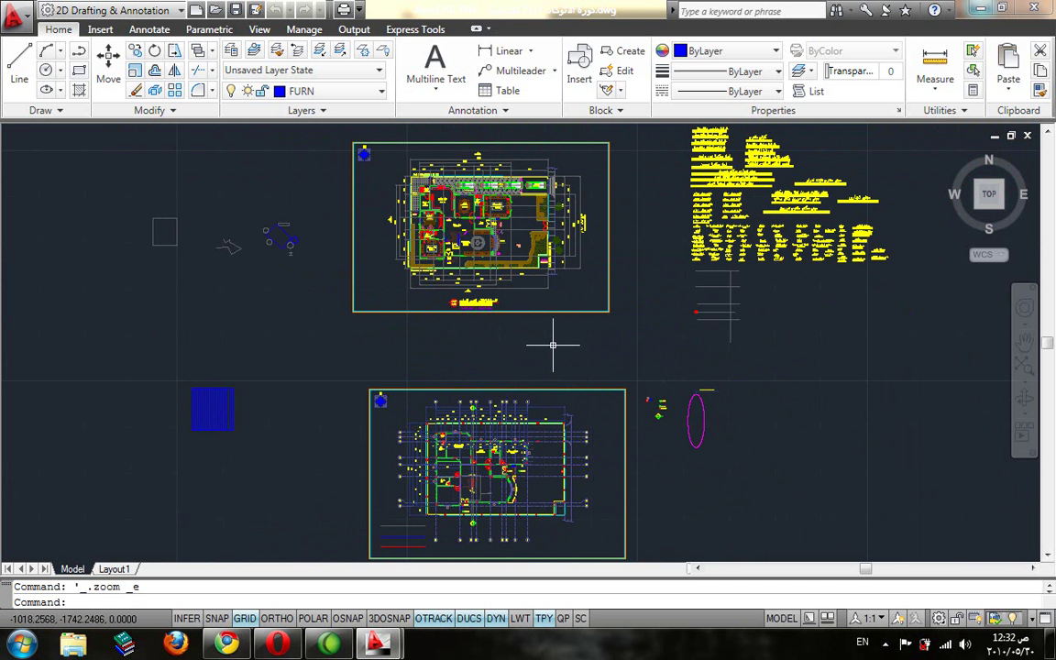
pyautogui.keyDown('shift'); pyautogui.rightClick(550, 346); pyautogui.keyUp('shift')
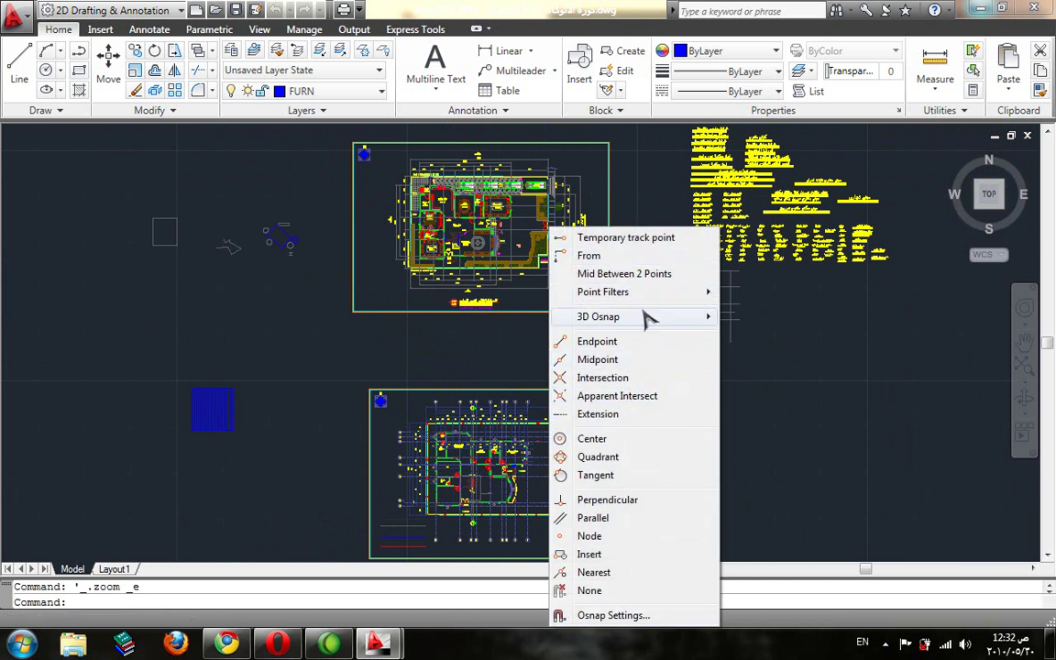
pyautogui.click(405, 342)
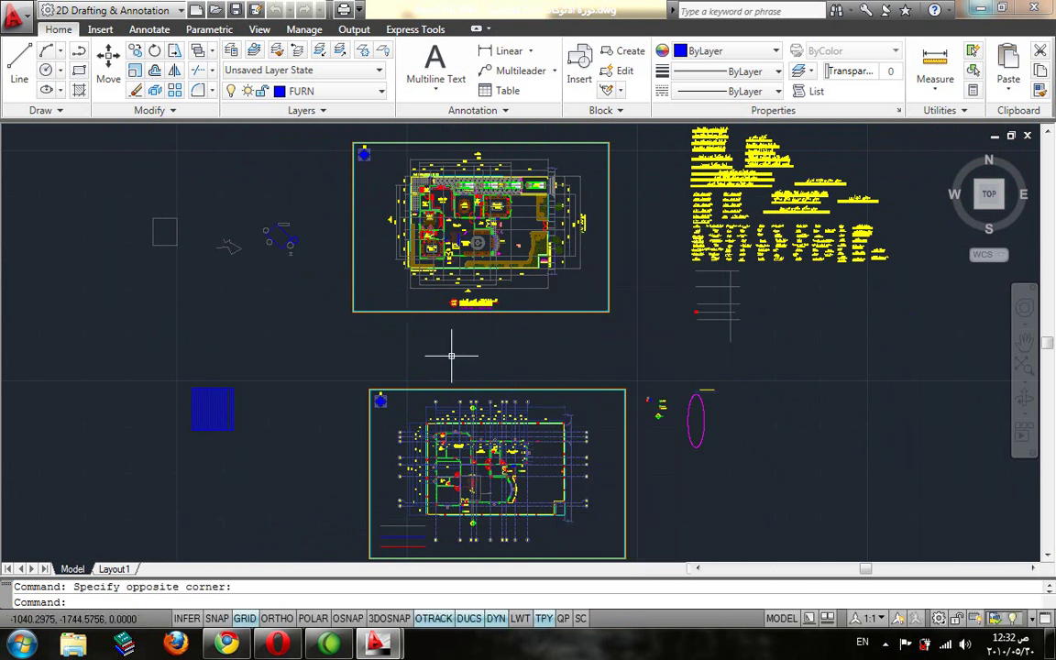
# Step: Set MBUTTONPAN to 0 so the wheel button brings up the object snap menu
pyautogui.write('m')
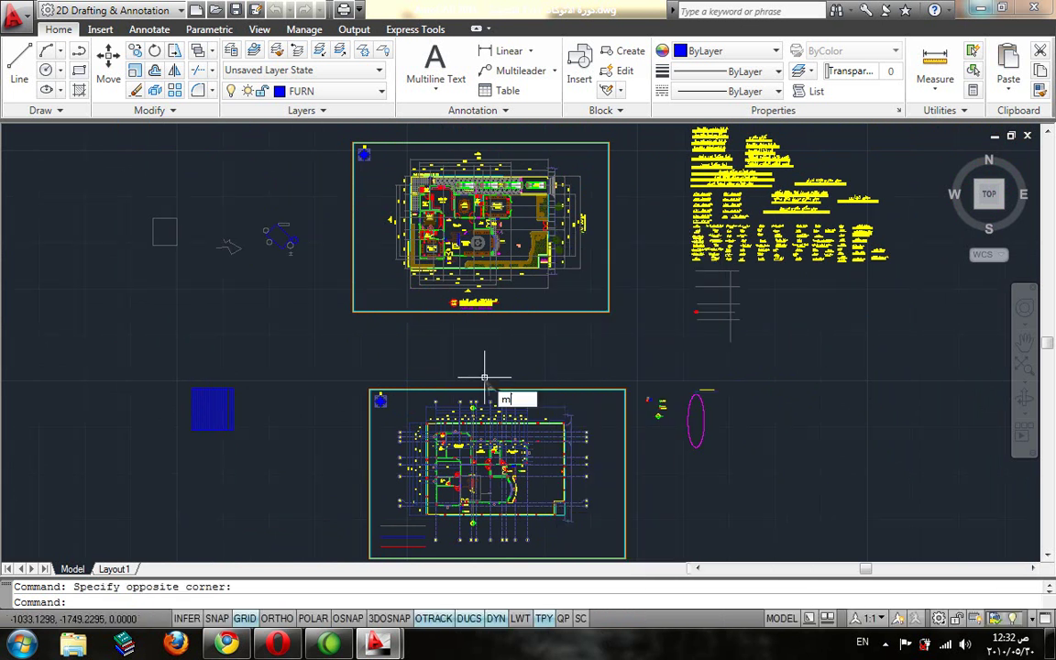
pyautogui.write('buttonpan')
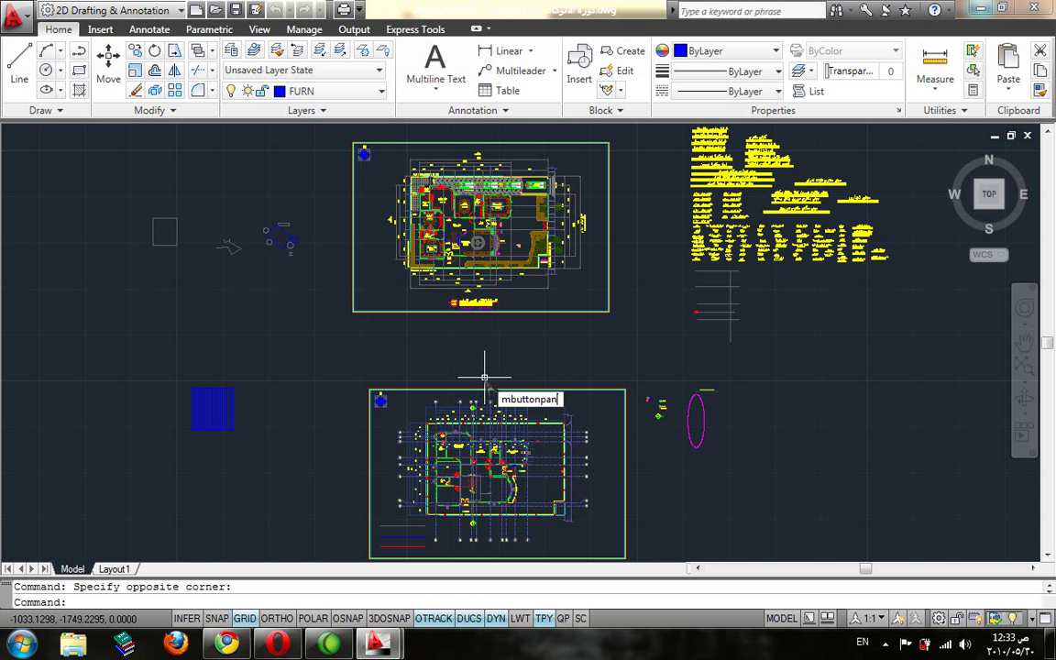
pyautogui.press('Return')
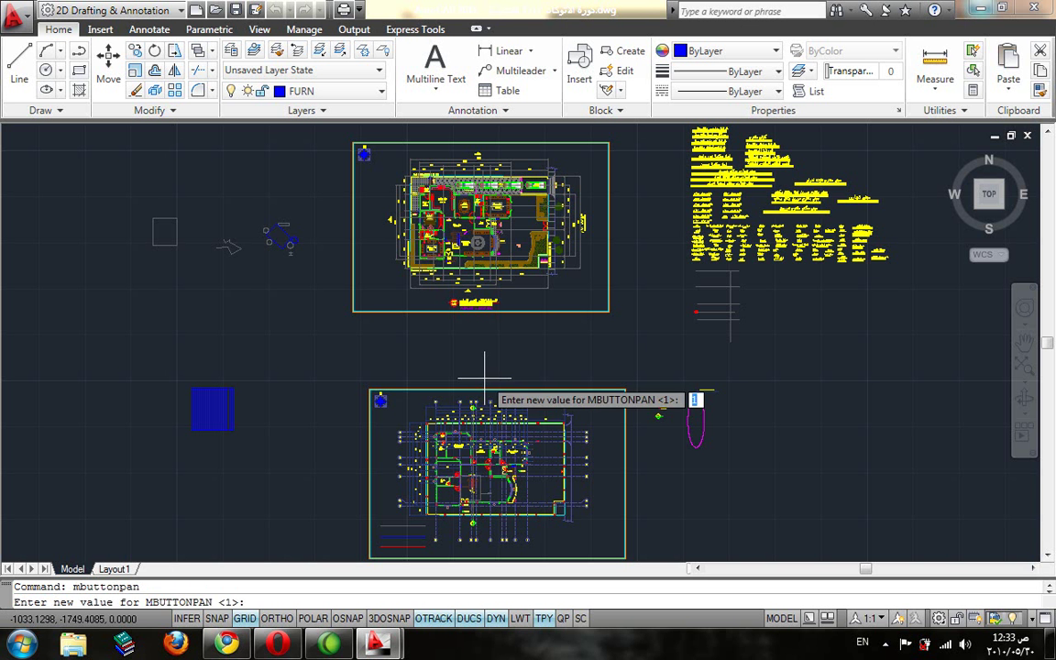
pyautogui.write('0')
pyautogui.press('Return')
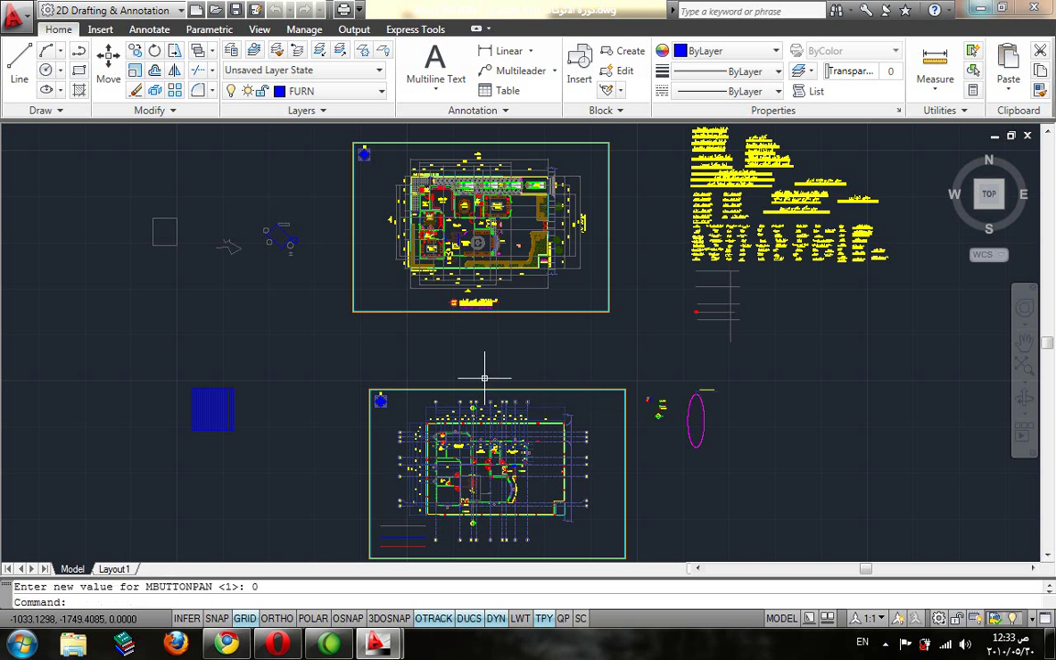
pyautogui.middleClick(532, 354)
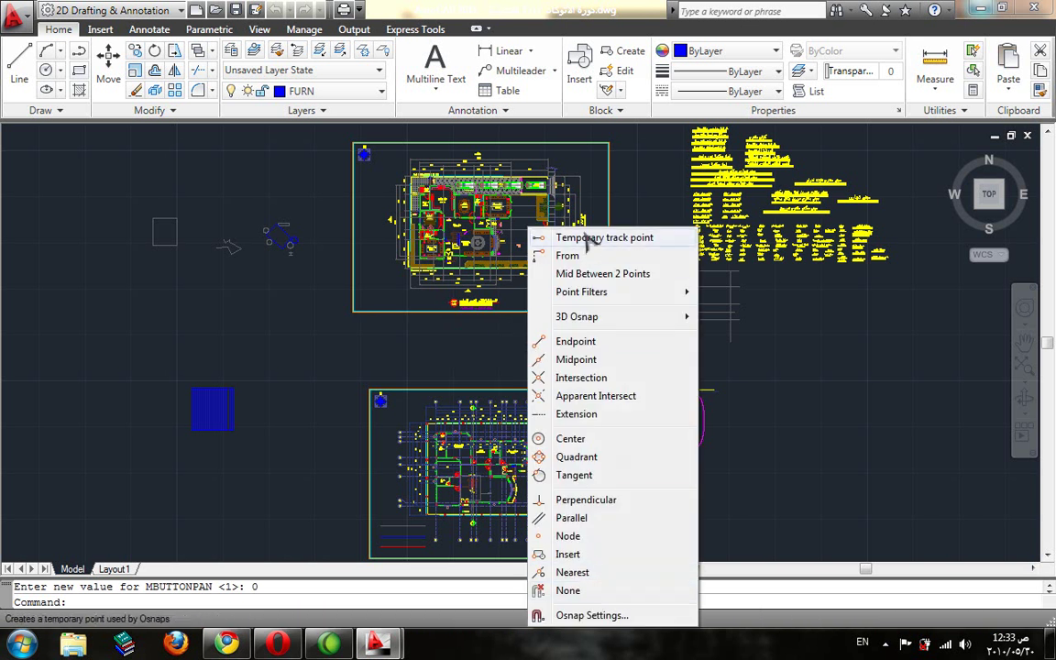
# Step: Dismiss the object snap menu and enter MBUTTONPAN value 1 to restore wheel panning
pyautogui.click(464, 344)
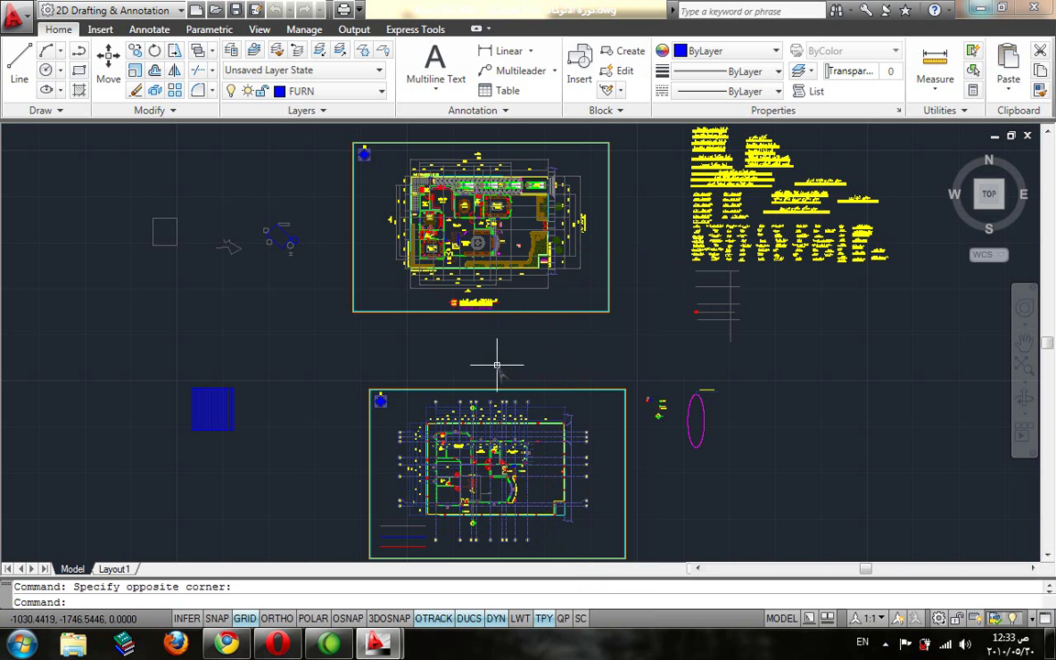
pyautogui.write('m')
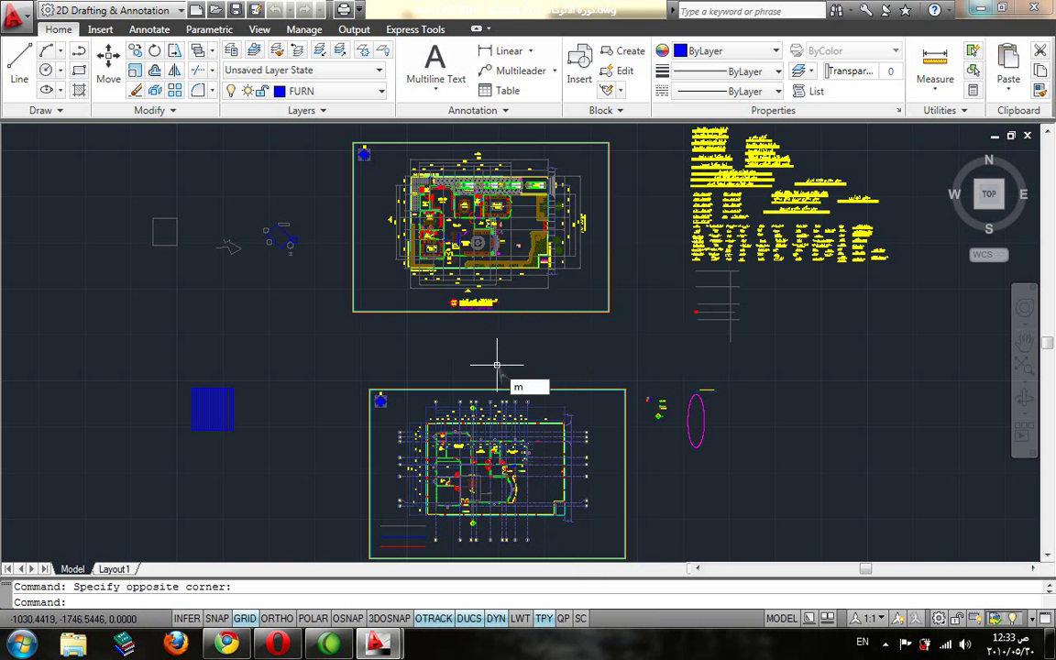
pyautogui.write('buttonpan')
pyautogui.press('Return')
pyautogui.write('1')
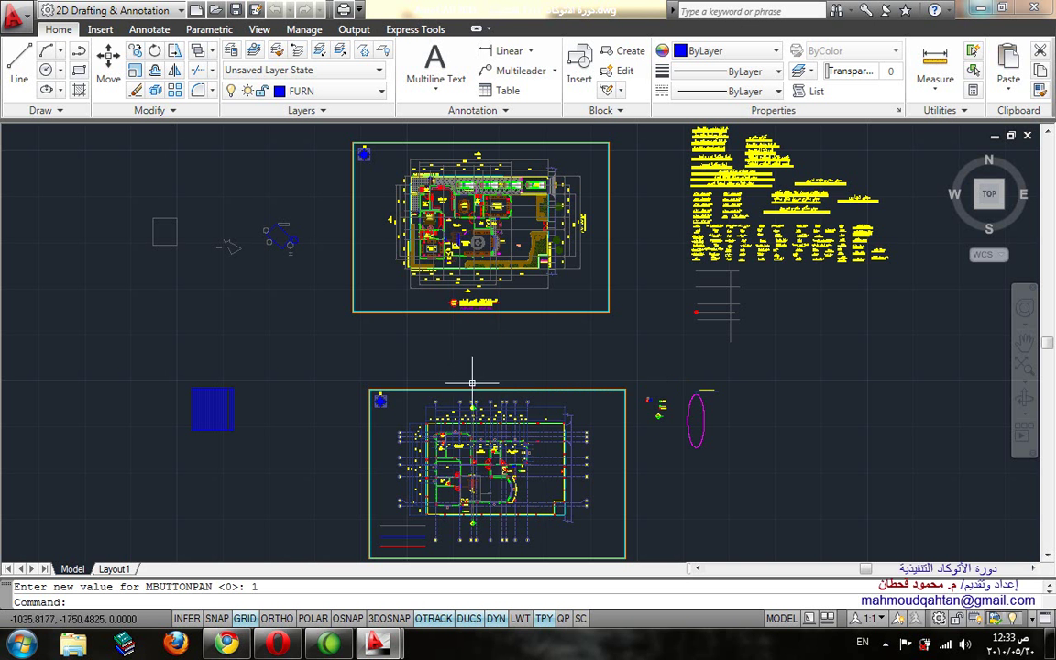
pyautogui.moveTo(483, 372); pyautogui.dragTo(468, 346, button='middle')
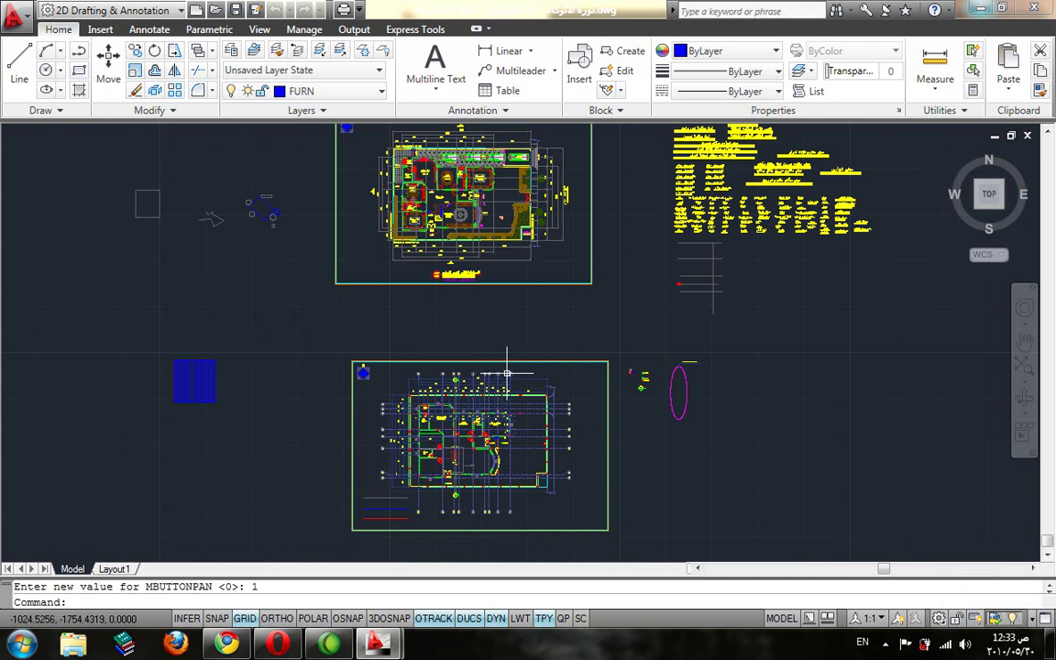
pyautogui.moveTo(521, 413); pyautogui.dragTo(463, 356, button='middle')
pyautogui.scroll(5, 463, 356)
pyautogui.moveTo(305, 386); pyautogui.dragTo(379, 345, button='middle')
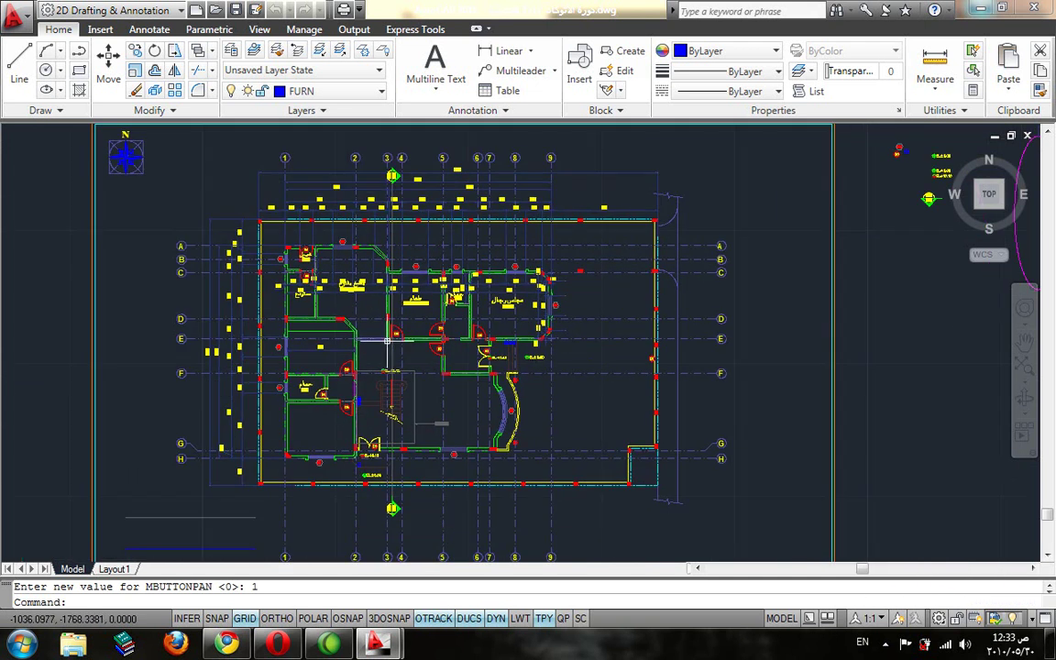
pyautogui.scroll(3, 385, 378)
pyautogui.scroll(3, 384, 365)
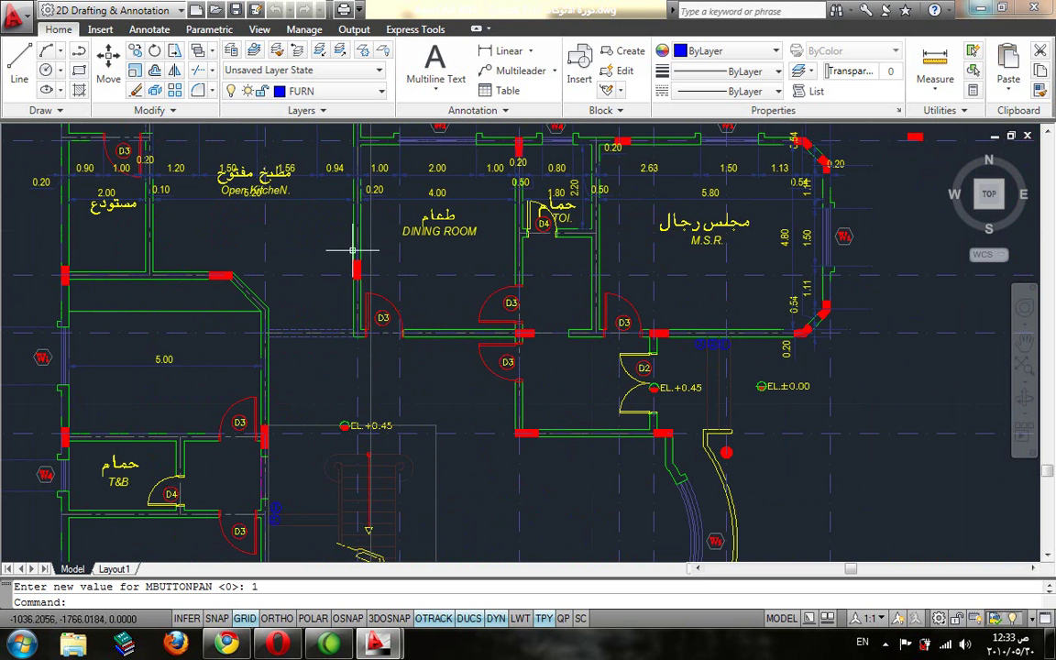
pyautogui.moveTo(415, 383); pyautogui.dragTo(437, 378, button='middle')
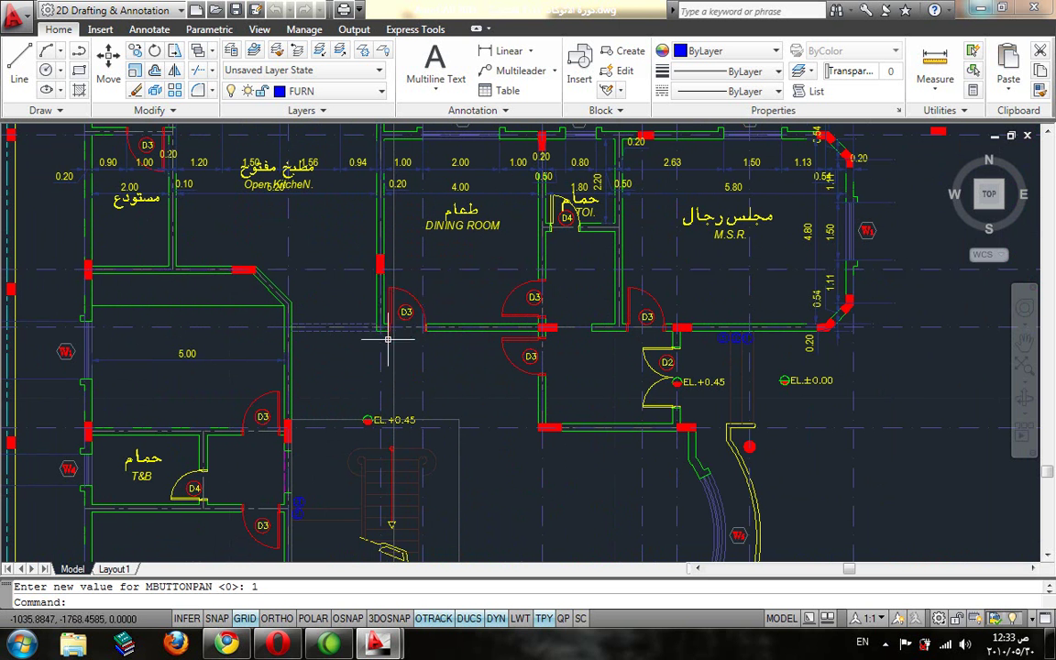
pyautogui.scroll(2, 455, 333)
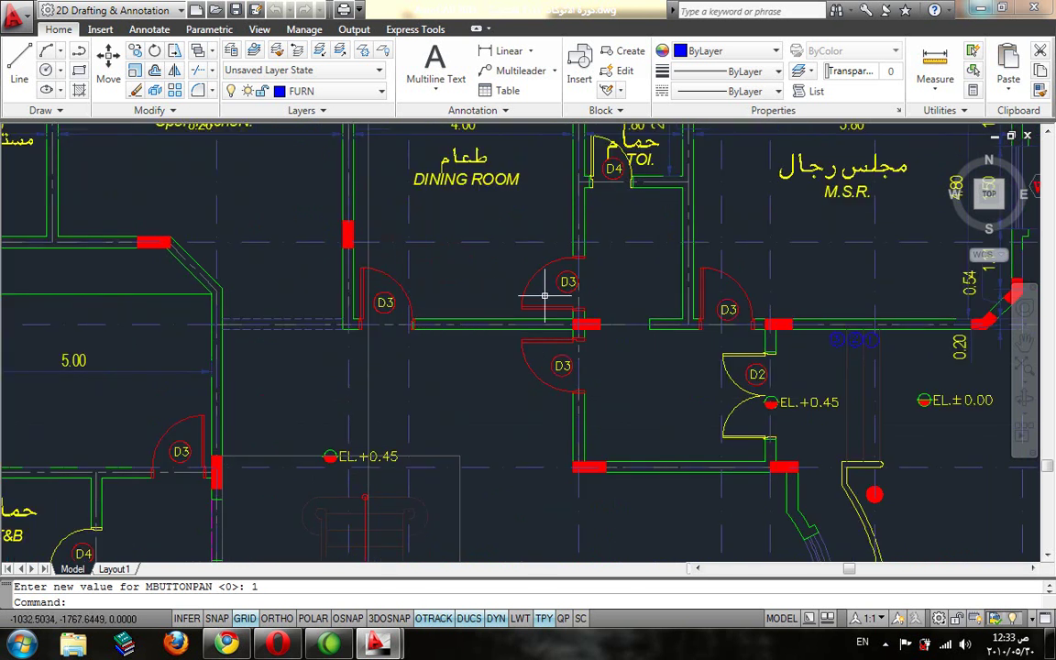
pyautogui.moveTo(430, 396); pyautogui.dragTo(456, 333, button='middle')
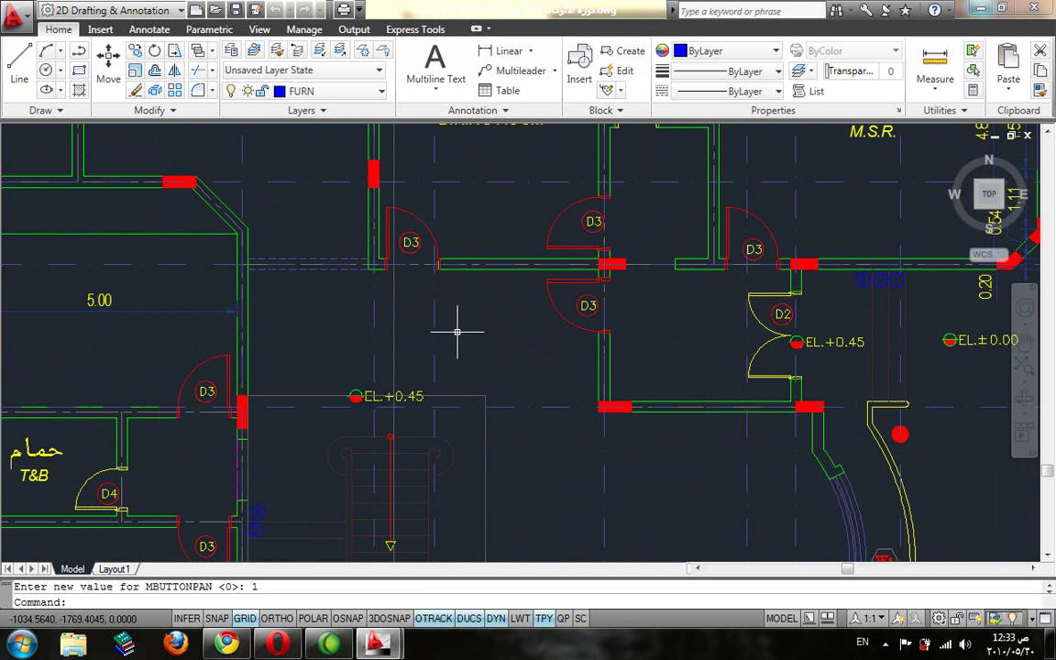
pyautogui.scroll(-1, 476, 318)
pyautogui.scroll(-1, 495, 302)
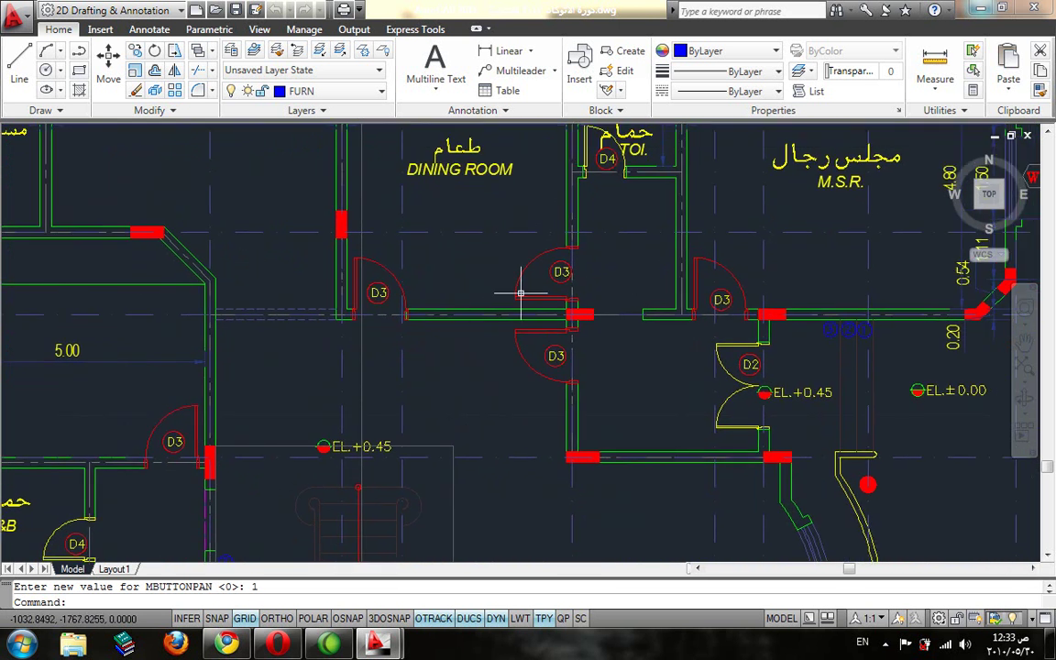
pyautogui.scroll(-1, 537, 265)
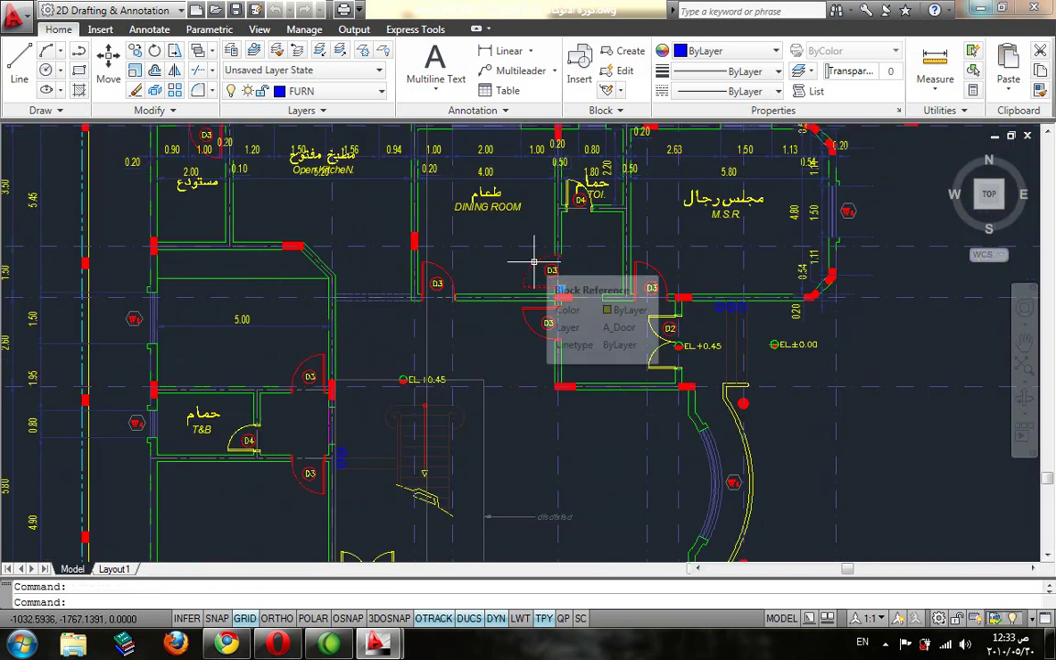
pyautogui.click(533, 262)
pyautogui.rightClick(533, 261)
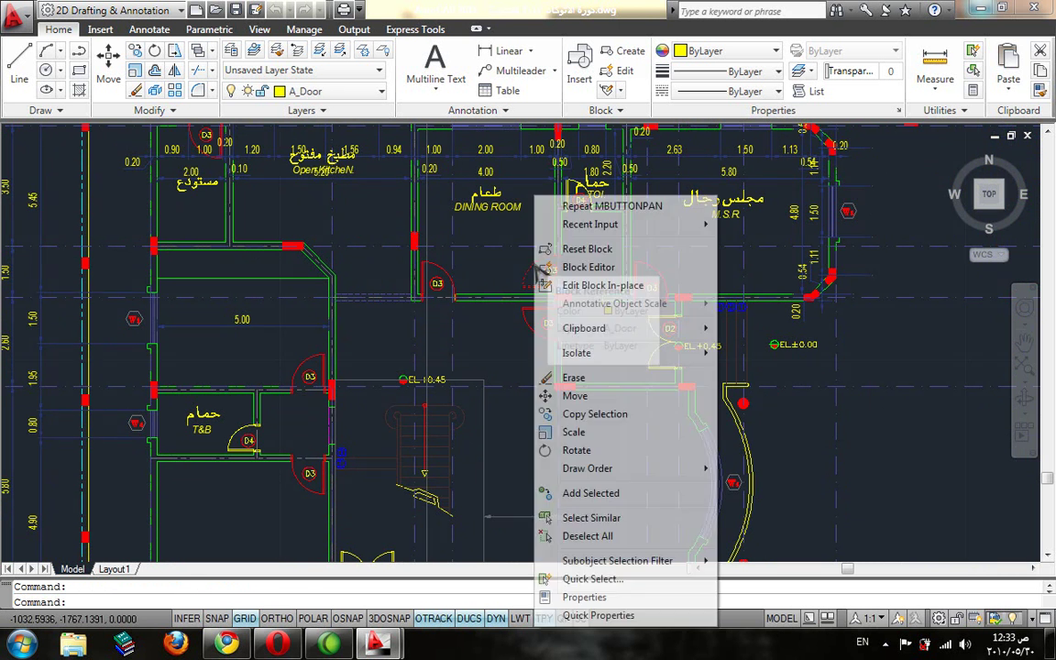
pyautogui.click(598, 530)
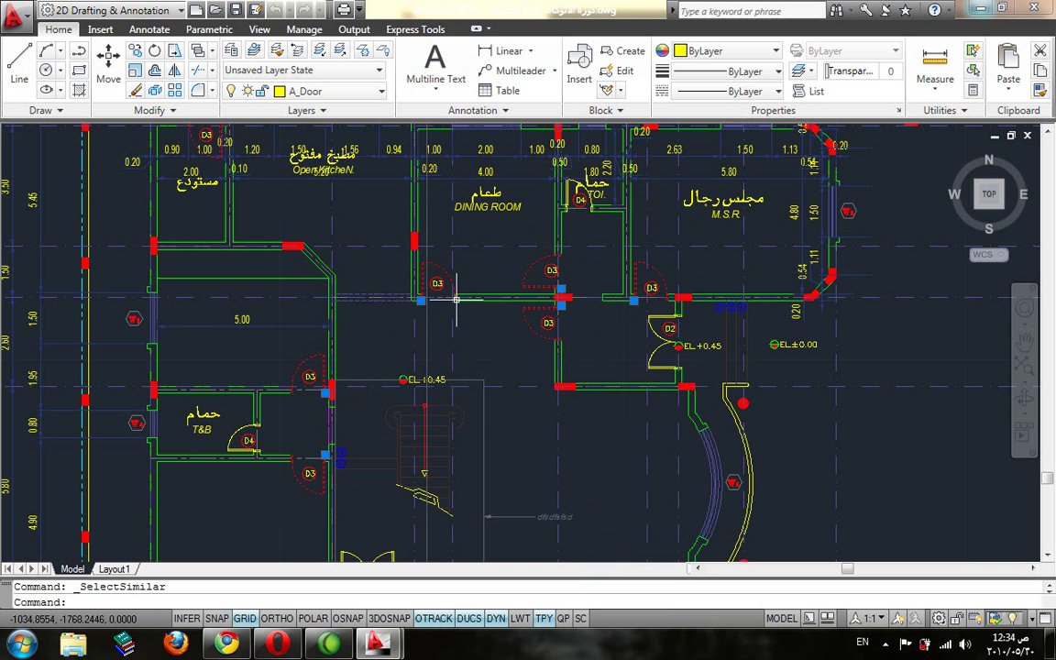
pyautogui.scroll(5, 665, 379)
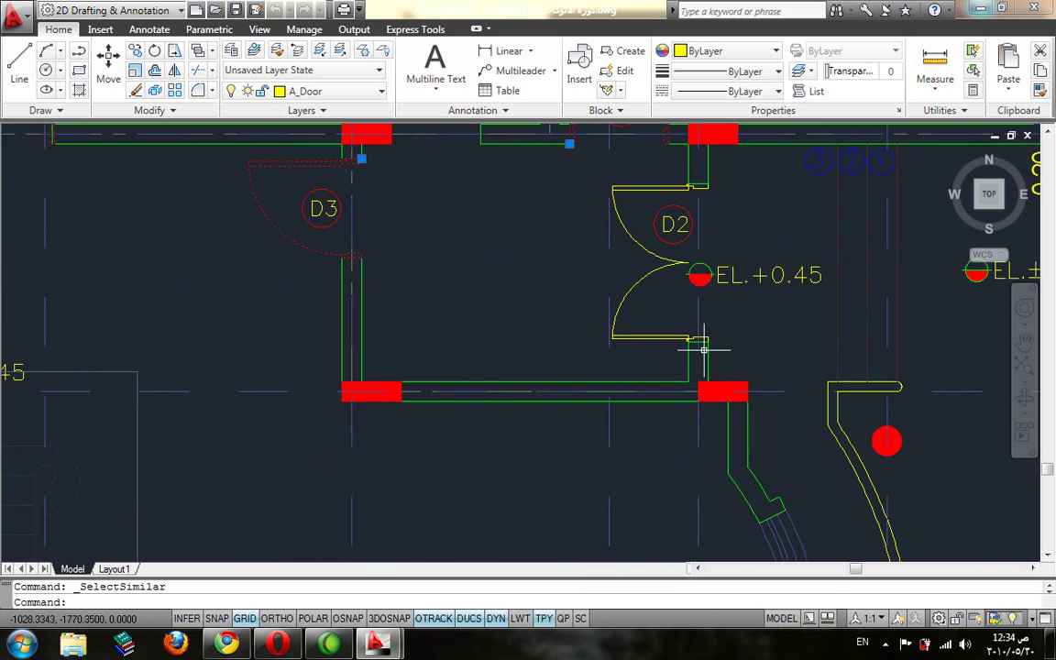
pyautogui.moveTo(701, 212); pyautogui.dragTo(575, 311, button='middle')
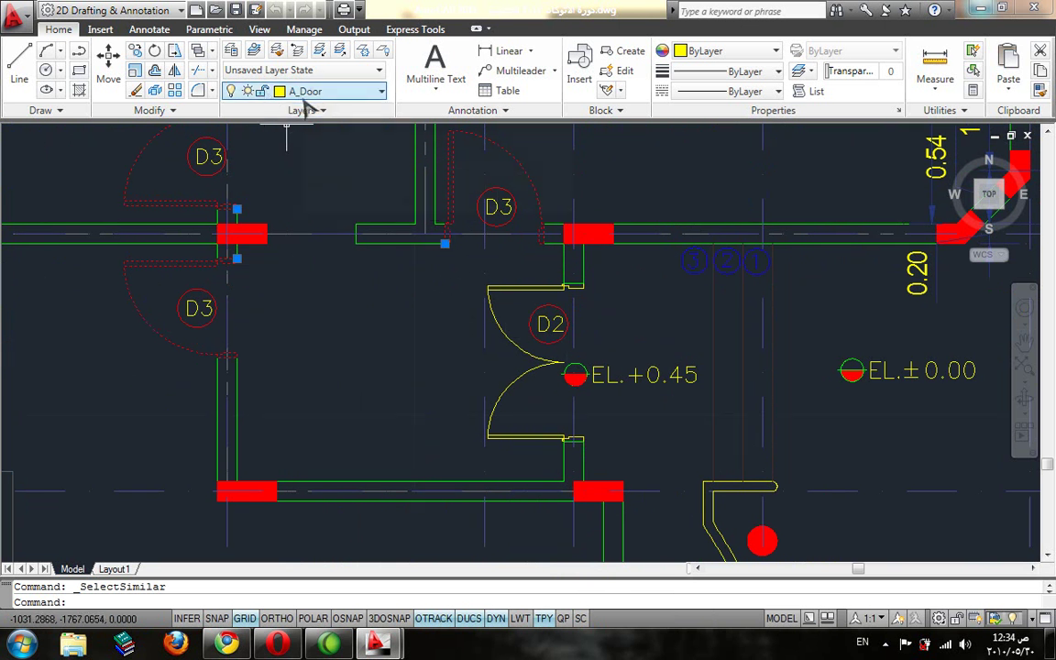
pyautogui.press('Escape')
pyautogui.click(528, 354)
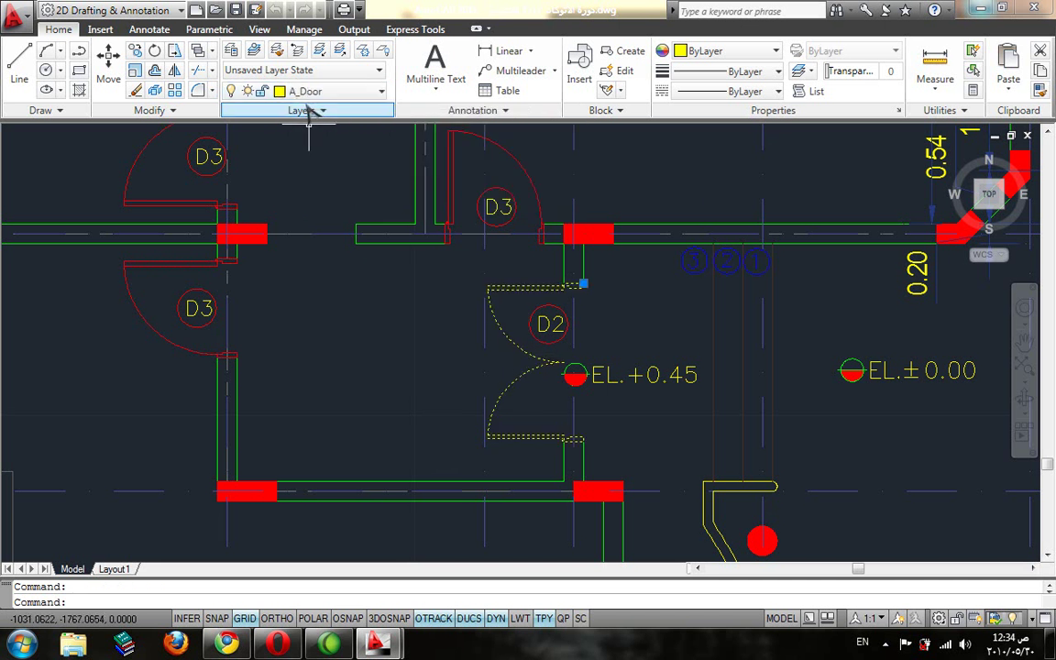
pyautogui.press('Escape')
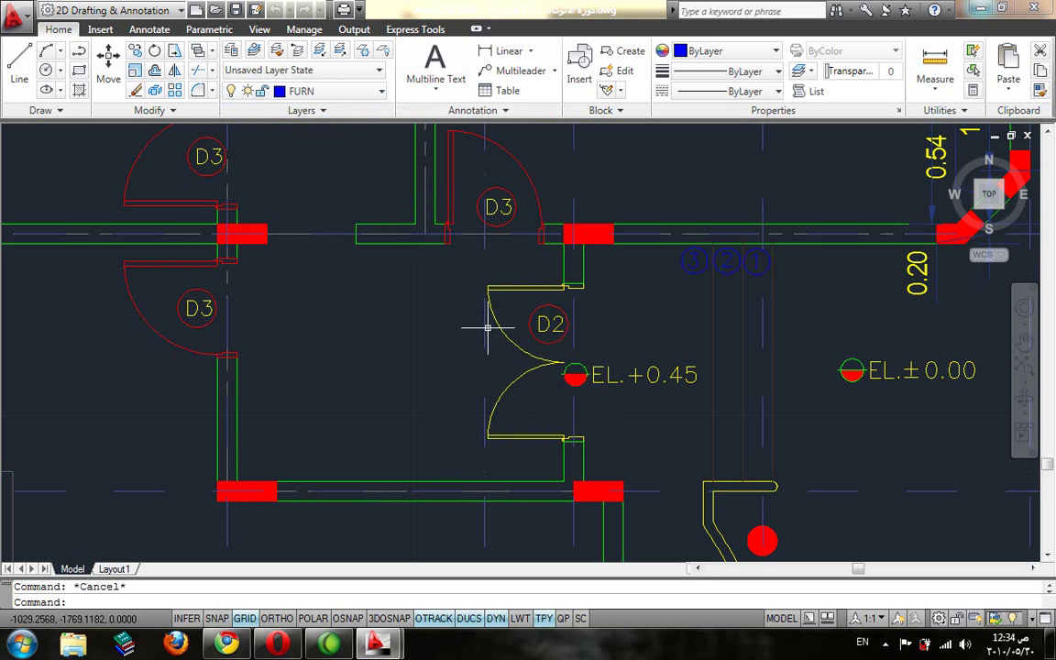
pyautogui.scroll(-2, 486, 329)
# Step: Adjust the zoom on the plan, then launch SELECTSIMILAR from the command line
pyautogui.scroll(-2, 411, 428)
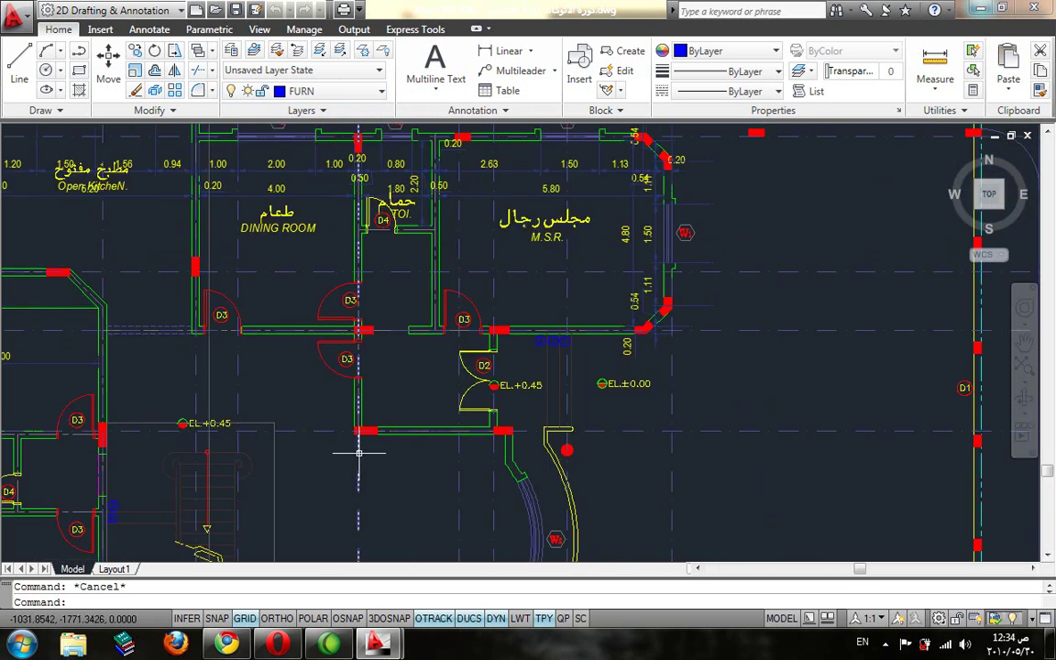
pyautogui.scroll(-1, 358, 443)
pyautogui.scroll(2, 359, 382)
pyautogui.scroll(-2, 326, 395)
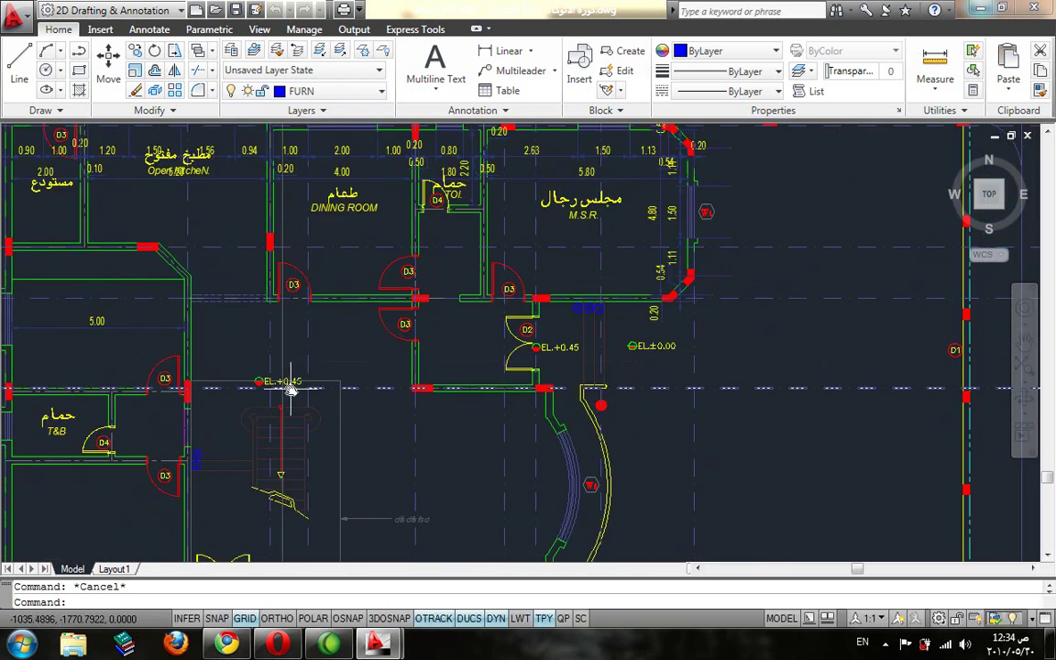
pyautogui.scroll(1, 549, 247)
pyautogui.scroll(1, 506, 249)
pyautogui.scroll(-2, 404, 247)
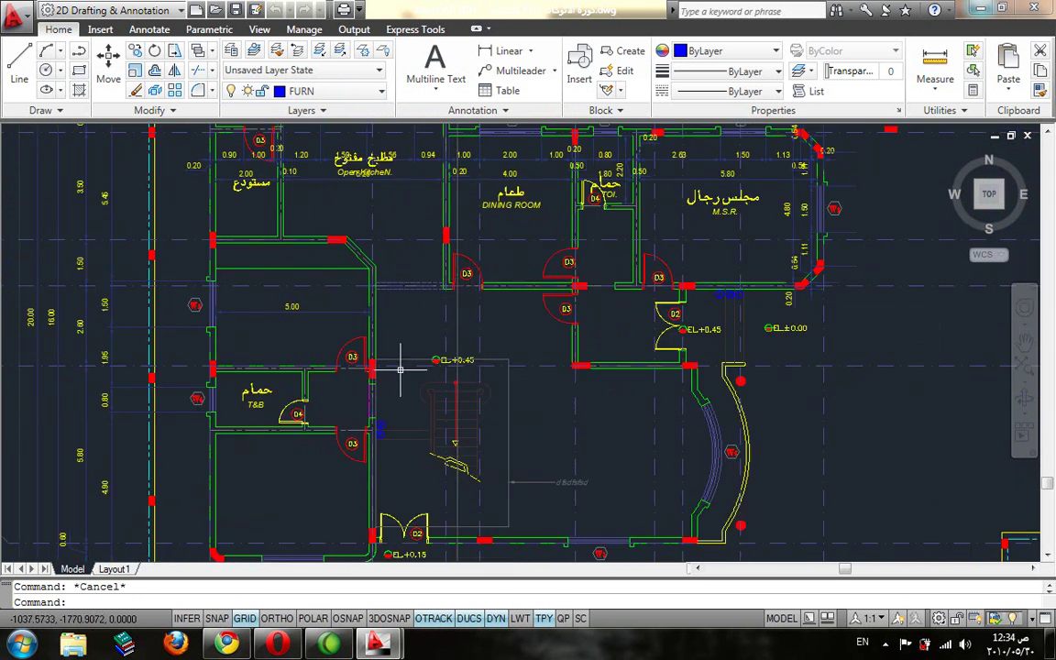
pyautogui.scroll(1, 354, 309)
pyautogui.scroll(1, 453, 325)
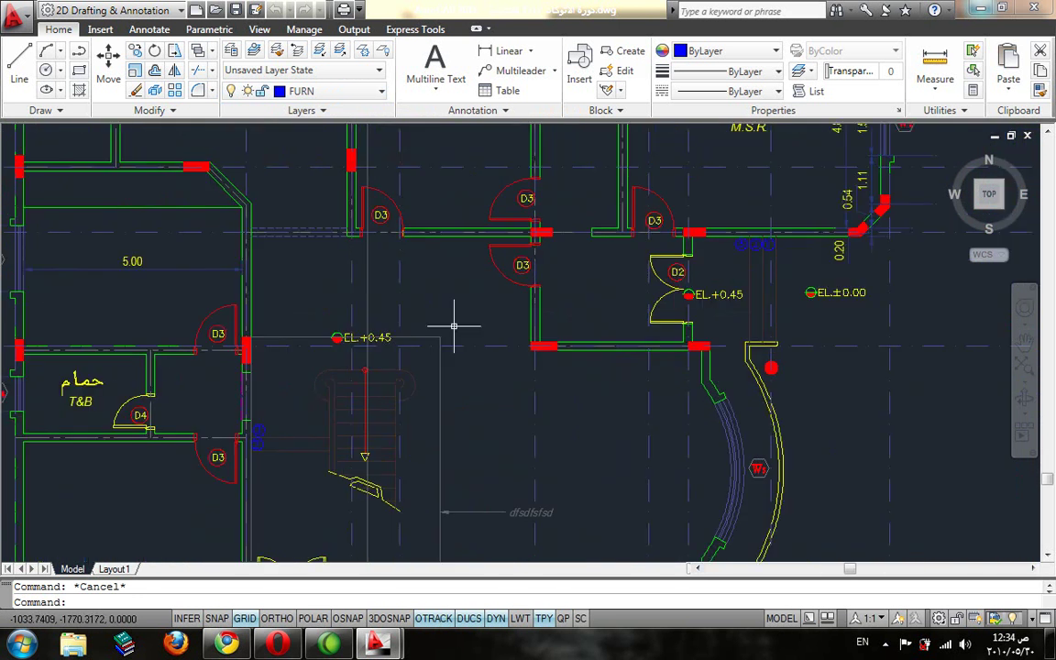
pyautogui.write('selectsimila')
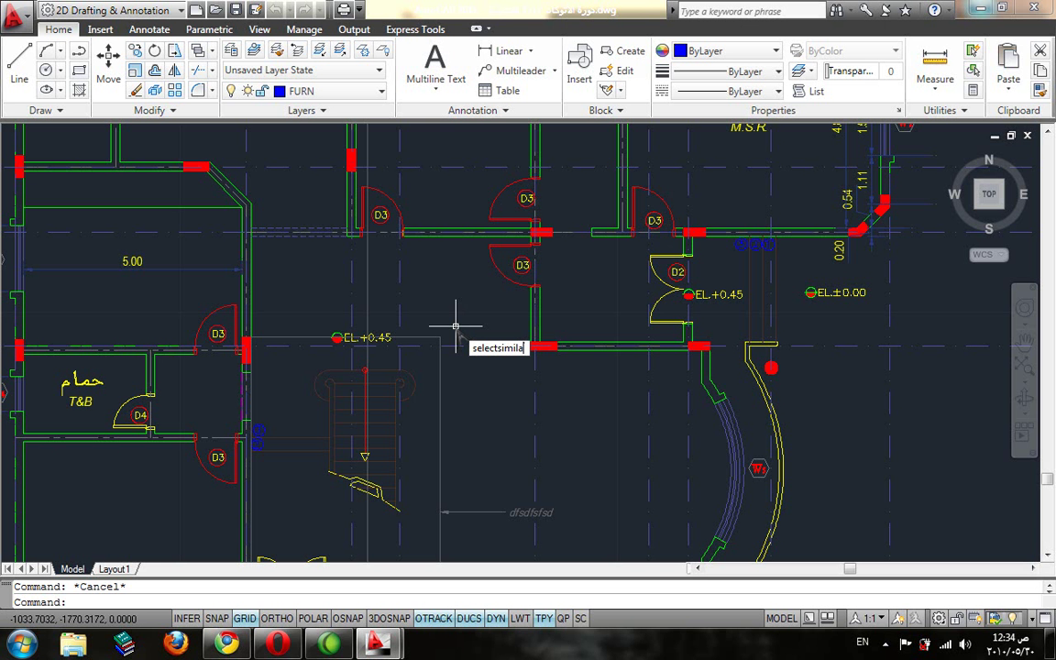
pyautogui.press('Return')
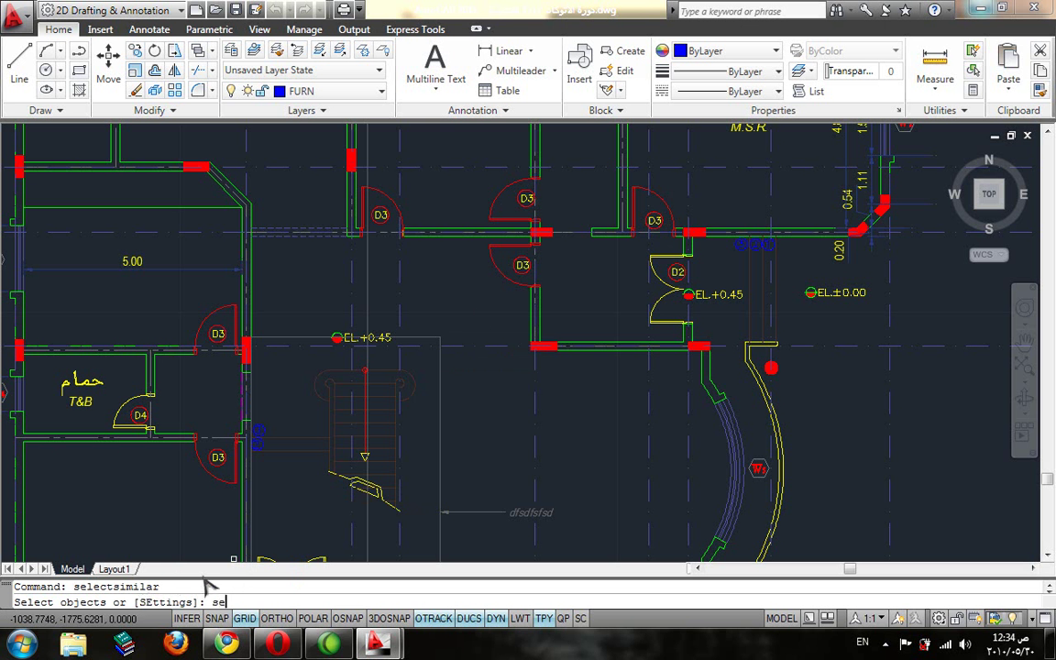
# Step: Review the Select Similar settings (Layer and Name), cancel unchanged, and end the command
pyautogui.press('Return')
pyautogui.moveTo(529, 214); pyautogui.dragTo(501, 218)
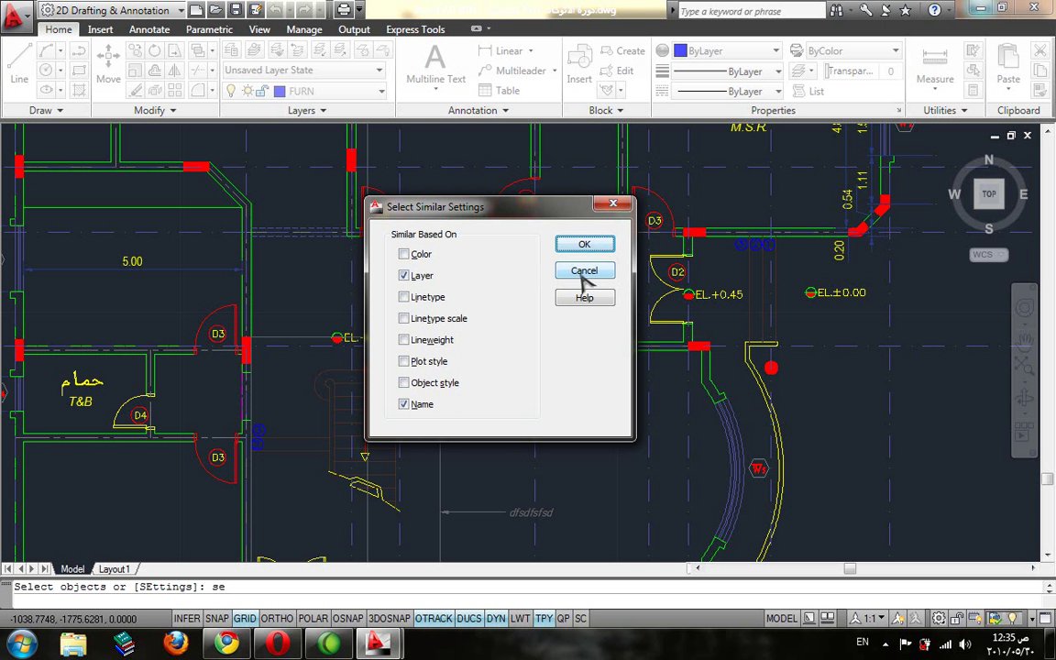
pyautogui.click(584, 272)
pyautogui.press('Return')
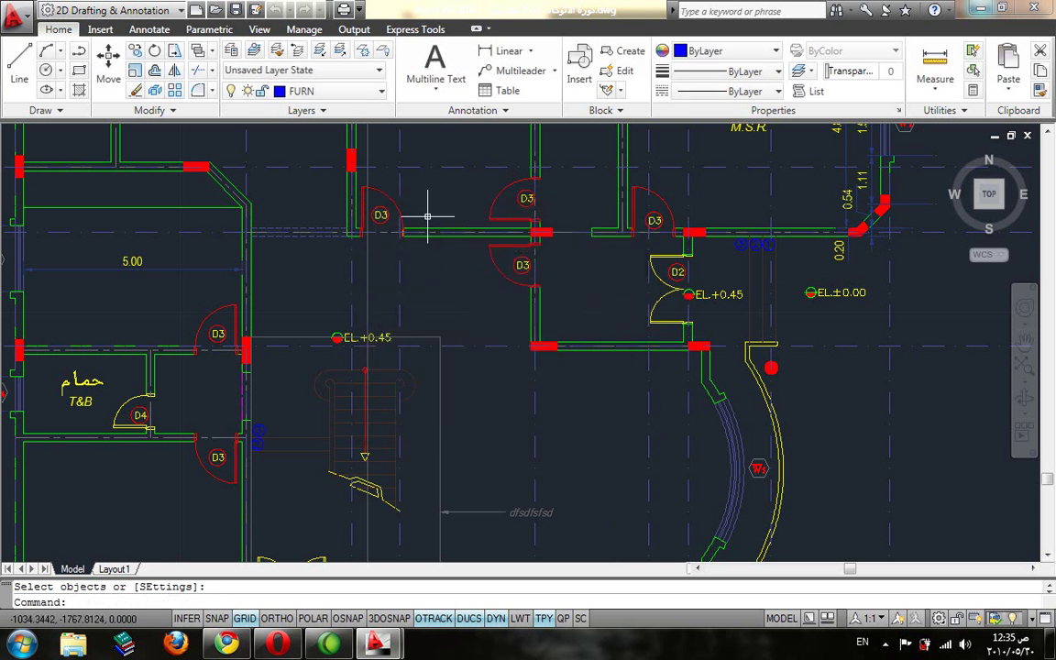
pyautogui.click(384, 193)
pyautogui.rightClick(384, 192)
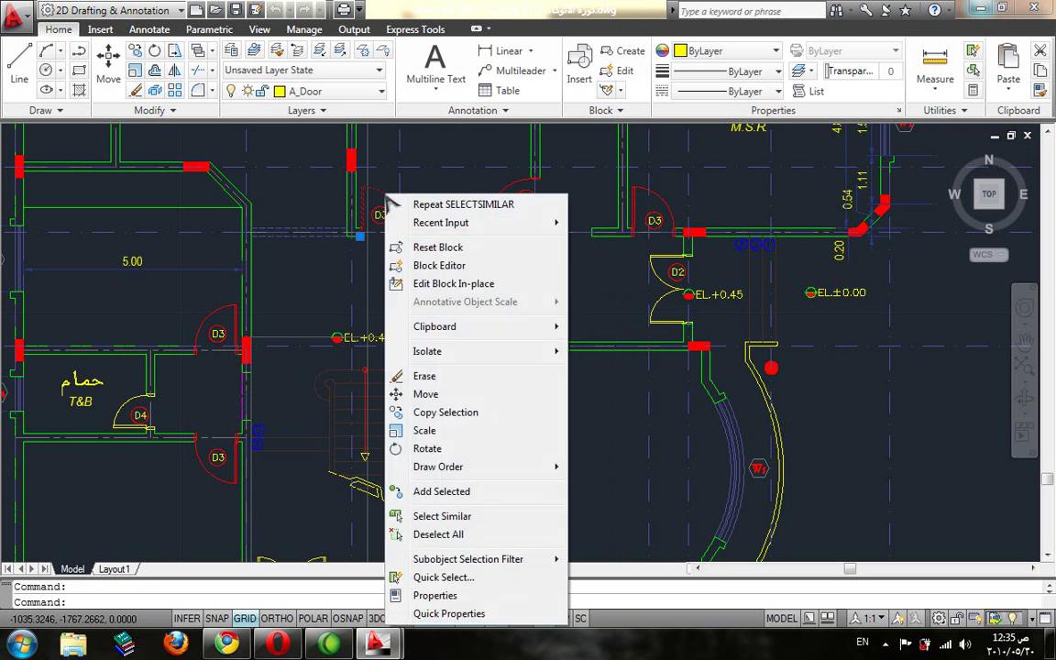
pyautogui.click(458, 518)
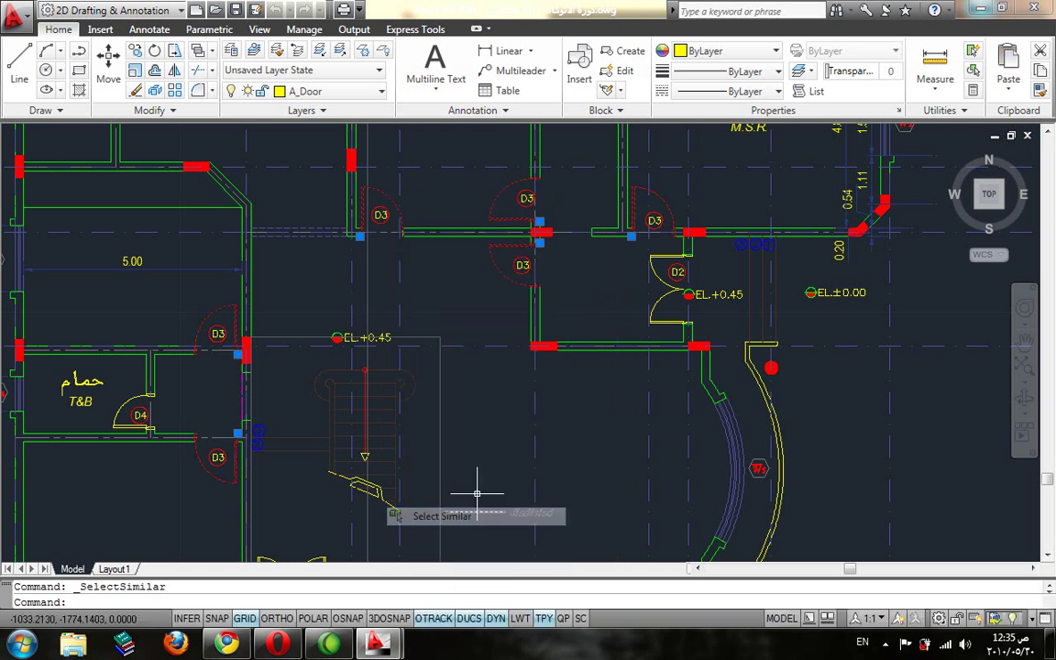
pyautogui.scroll(3, 495, 182)
pyautogui.moveTo(495, 181); pyautogui.dragTo(527, 252, button='middle')
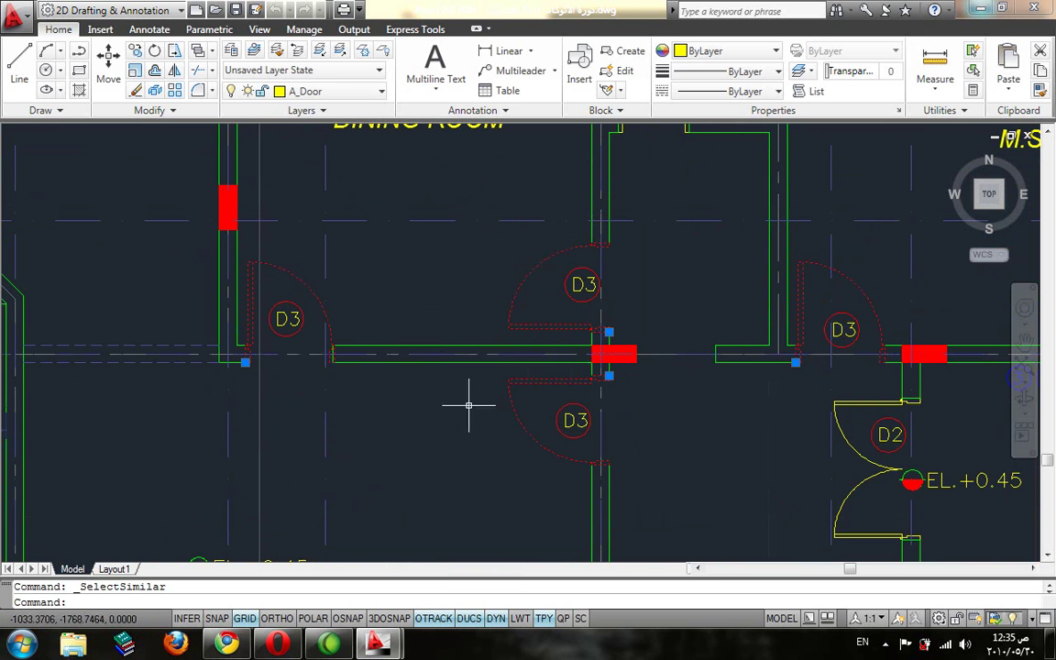
pyautogui.keyDown('shift'); pyautogui.moveTo(541, 234); pyautogui.dragTo(510, 286); pyautogui.keyUp('shift')
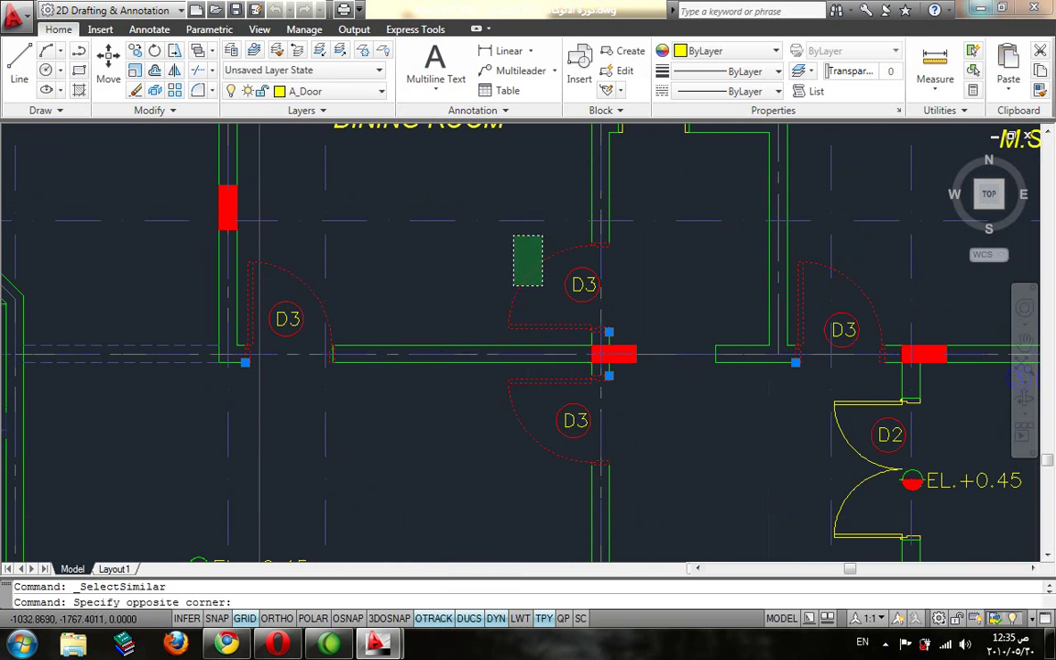
pyautogui.keyDown('shift'); pyautogui.moveTo(516, 401); pyautogui.dragTo(420, 462); pyautogui.keyUp('shift')
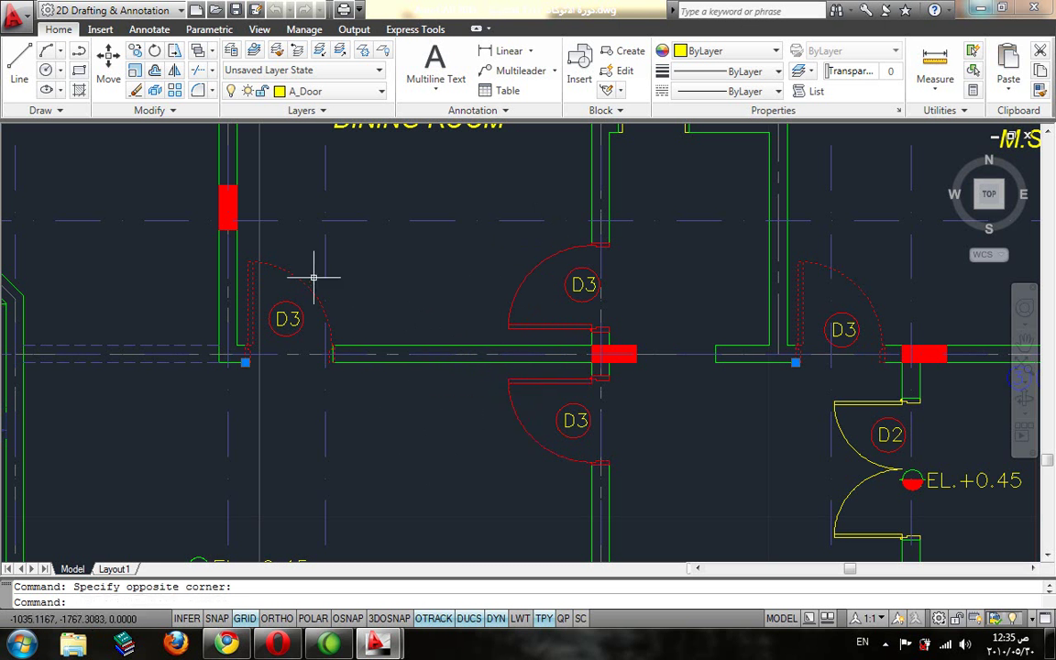
pyautogui.keyDown('shift'); pyautogui.click(280, 273); pyautogui.keyUp('shift')
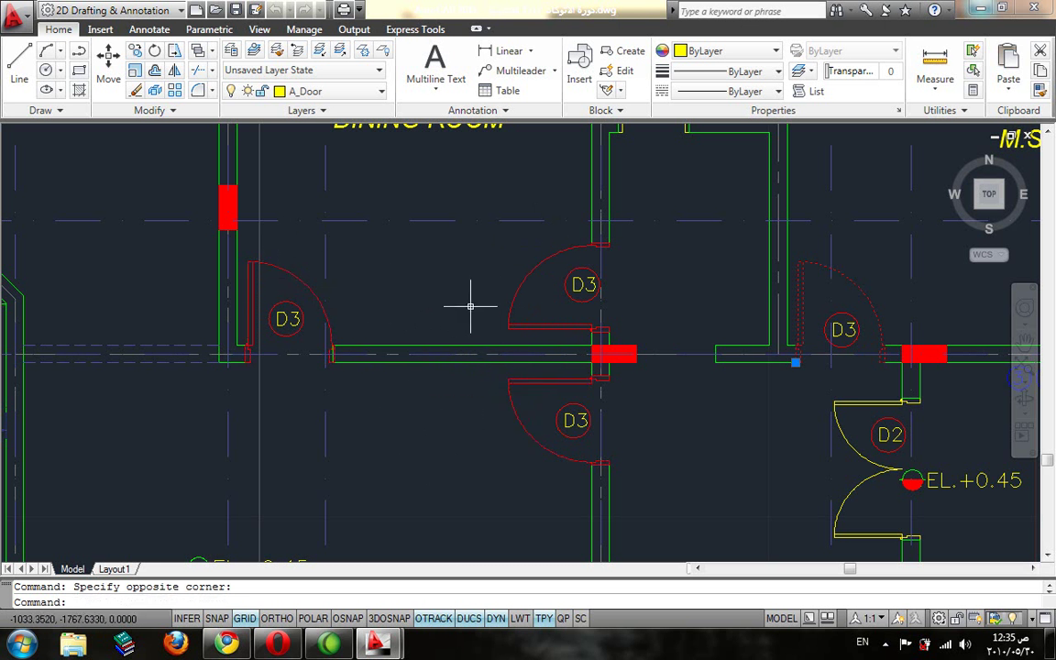
pyautogui.press('Escape')
pyautogui.scroll(-2, 470, 308)
pyautogui.moveTo(447, 410)
pyautogui.mouseDown(button='middle')
pyautogui.moveTo(449, 328)
pyautogui.moveTo(467, 342)
pyautogui.mouseUp(button='middle')
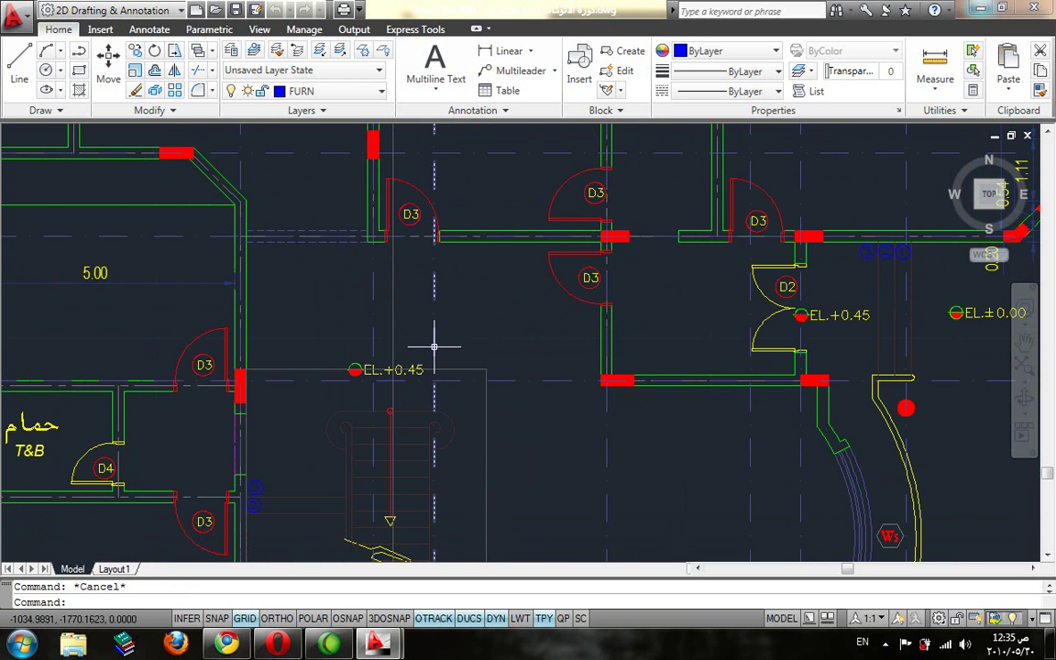
# Step: Make A_Wall the current layer instead of FURN
pyautogui.scroll(-5, 434, 348)
pyautogui.scroll(3, 507, 330)
pyautogui.scroll(1, 559, 301)
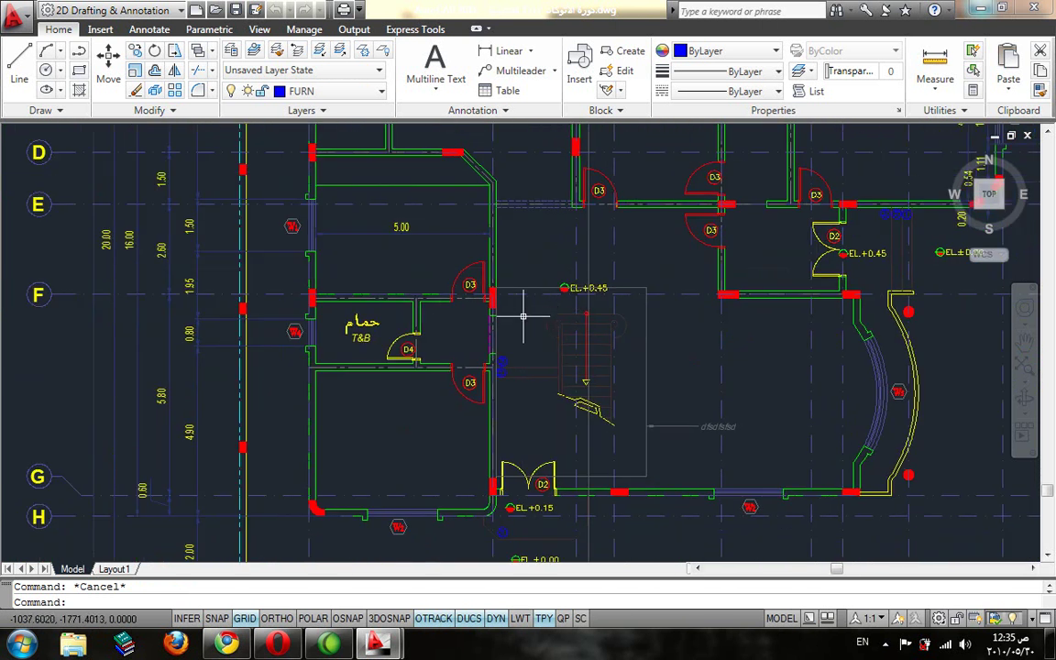
pyautogui.scroll(-2, 514, 313)
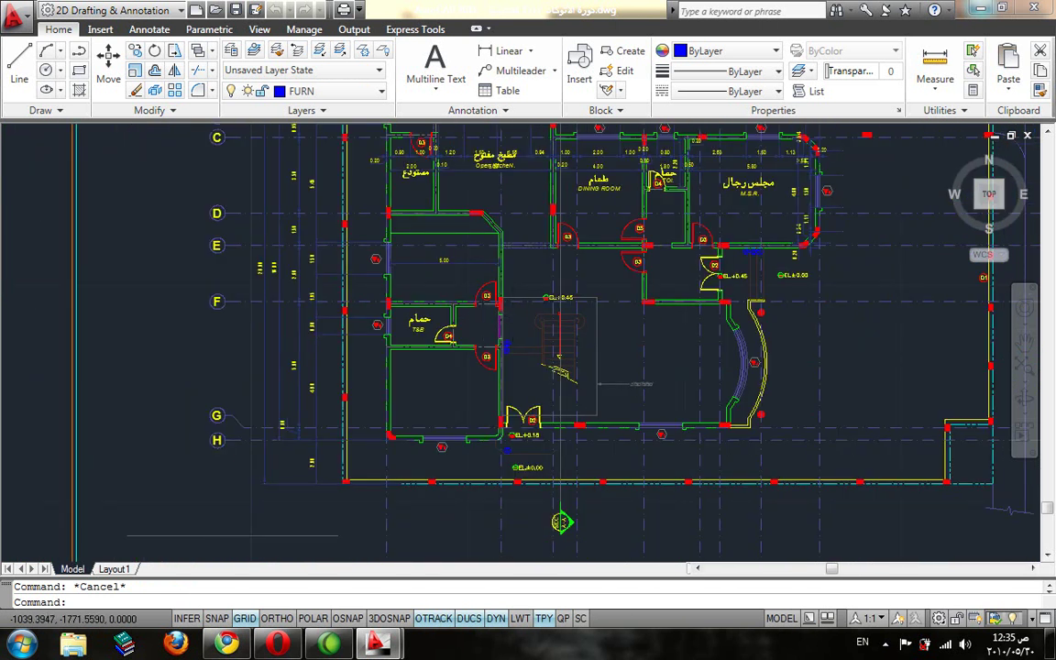
pyautogui.scroll(-2, 483, 307)
pyautogui.scroll(-1, 541, 340)
pyautogui.scroll(-1, 396, 233)
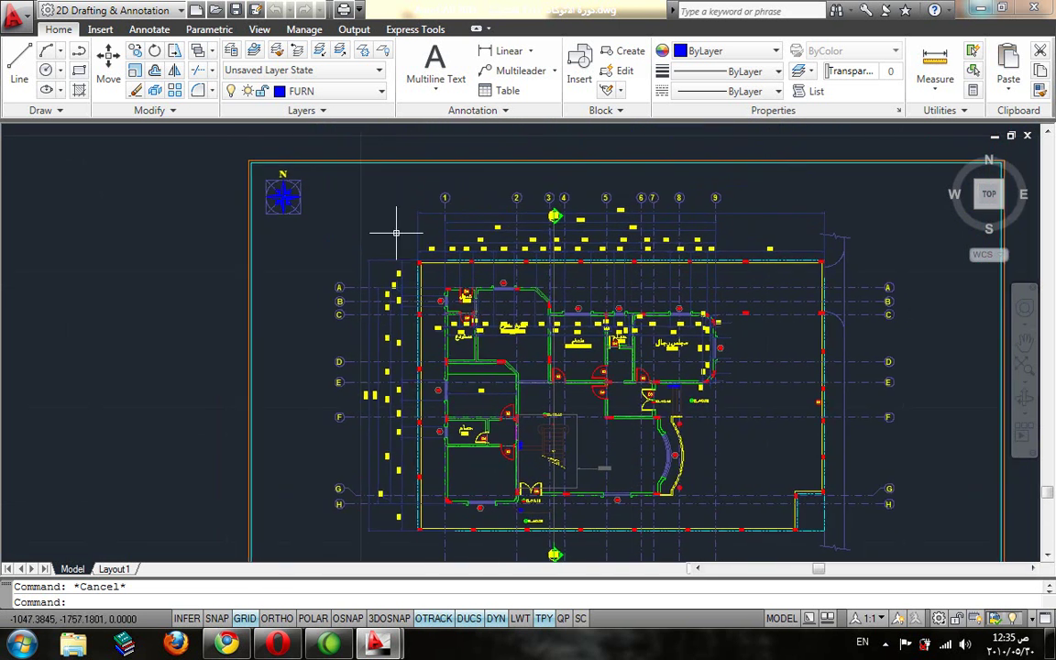
pyautogui.click(368, 91)
pyautogui.moveTo(382, 237); pyautogui.dragTo(389, 172)
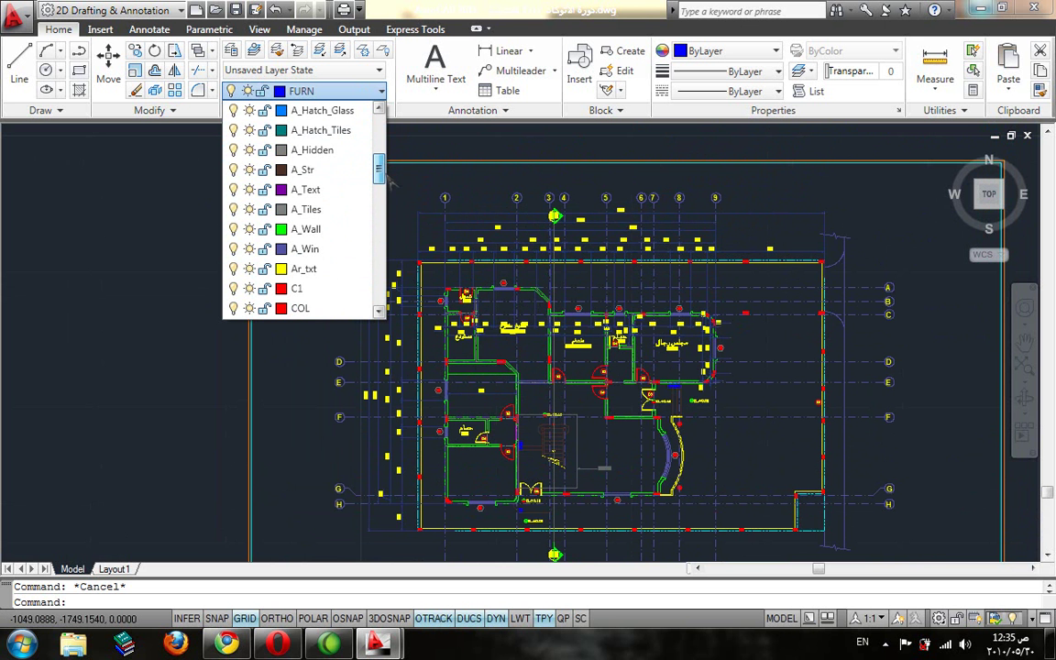
pyautogui.click(310, 229)
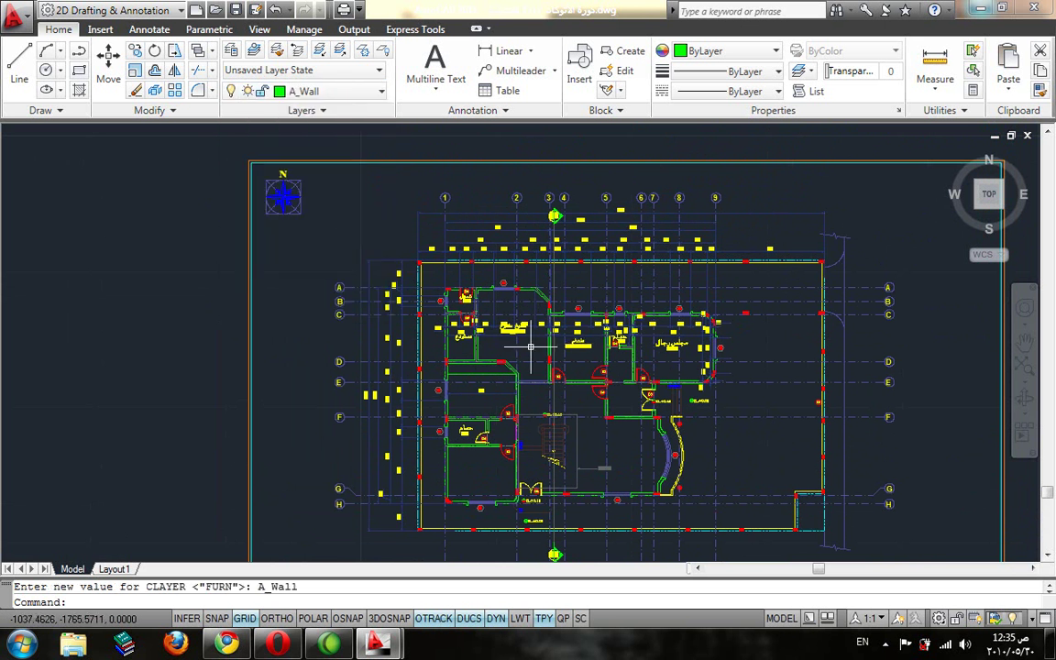
# Step: Zoom in on the room beside the dining room and select its old 5.00 dimension
pyautogui.scroll(1, 489, 324)
pyautogui.scroll(1, 476, 316)
pyautogui.scroll(1, 440, 275)
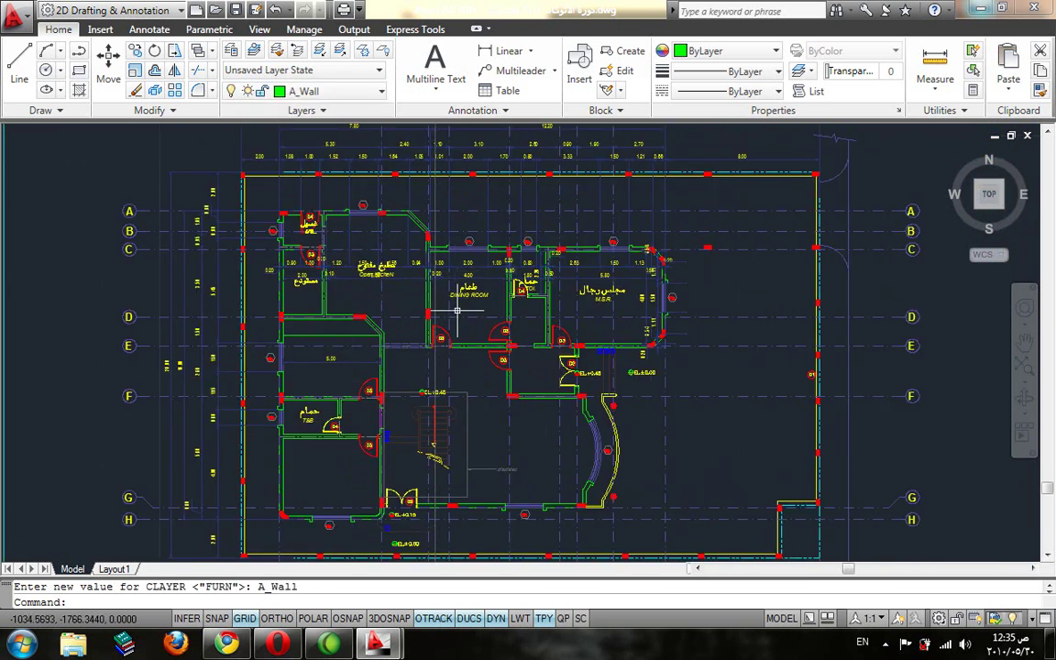
pyautogui.scroll(4, 316, 356)
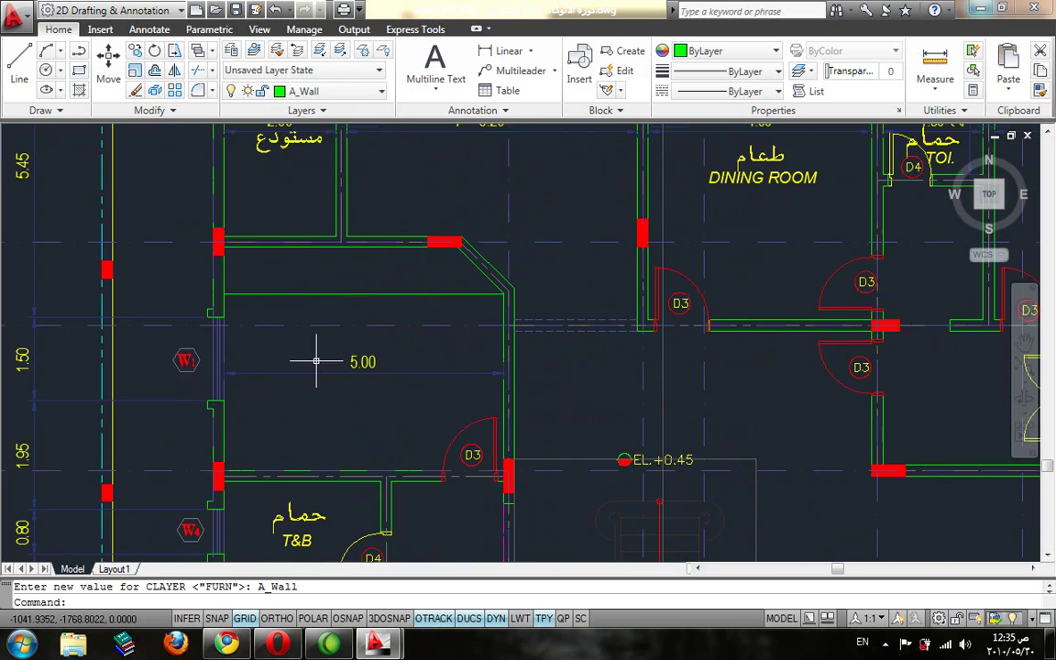
pyautogui.scroll(-3, 390, 292)
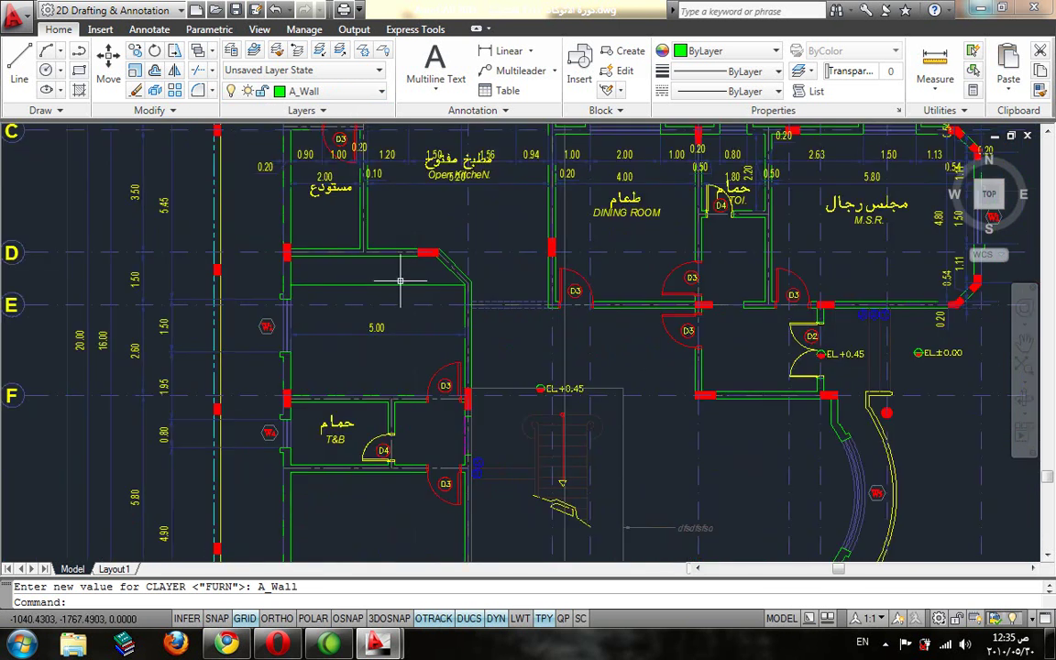
pyautogui.scroll(2, 392, 290)
pyautogui.click(365, 288)
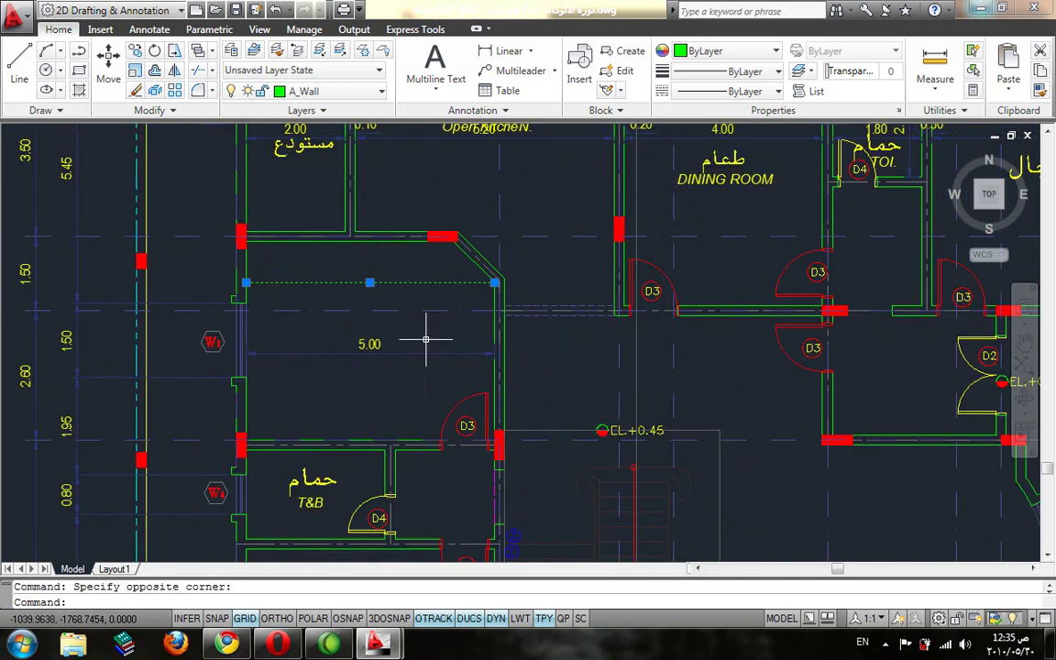
# Step: Erase the old 5.00 dimension and bring the room's side walls into view
pyautogui.press('Delete')
pyautogui.click(413, 371)
pyautogui.click(357, 374)
pyautogui.press('Delete')
pyautogui.click(422, 282)
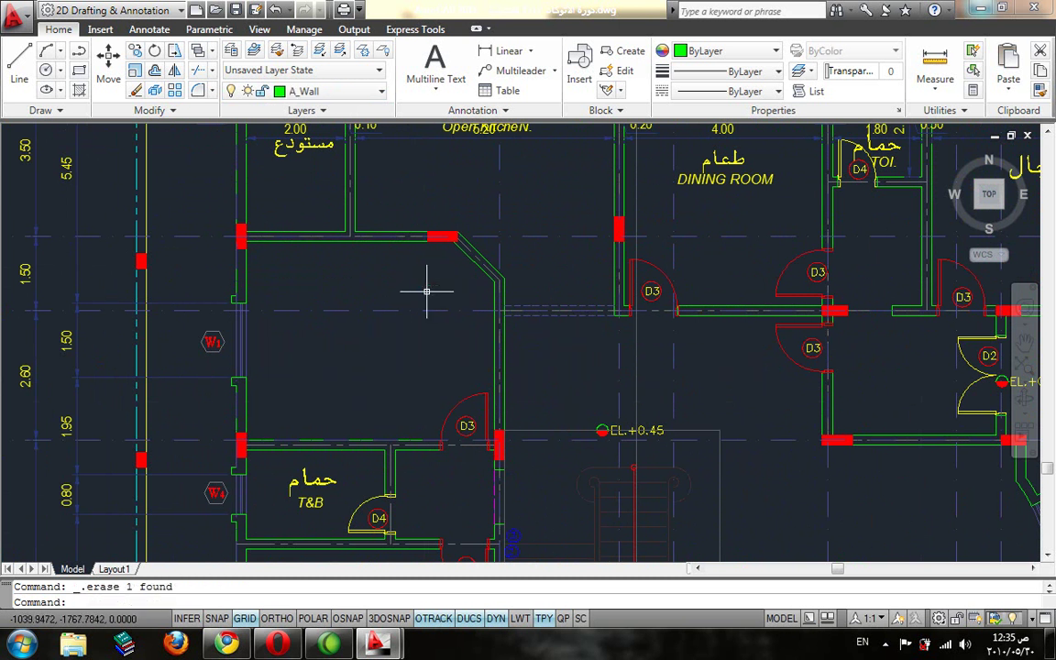
pyautogui.scroll(1, 348, 376)
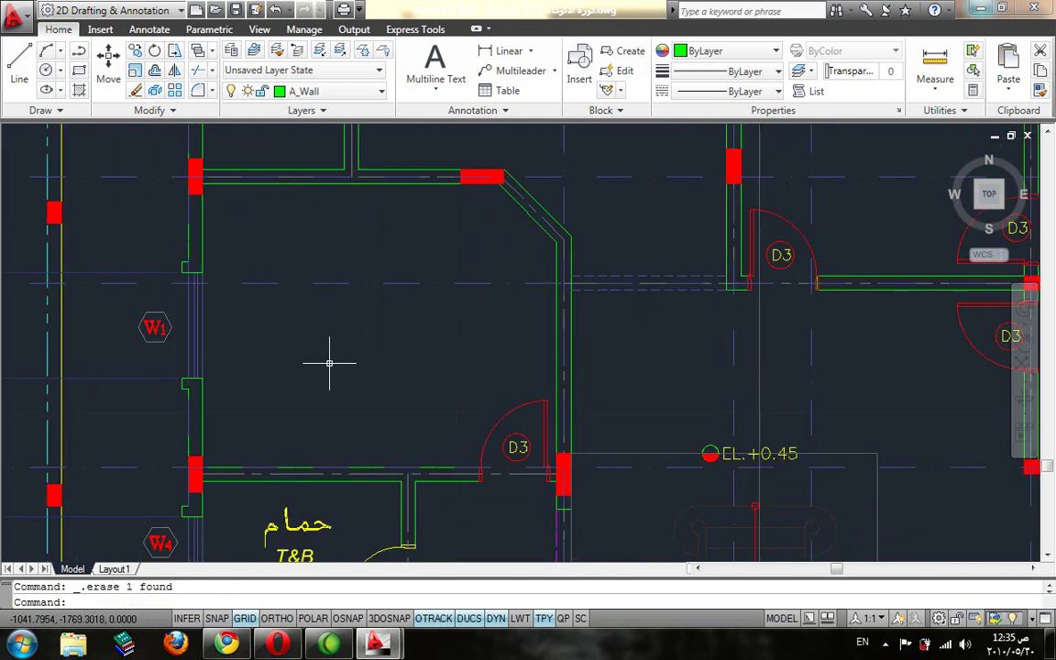
pyautogui.moveTo(335, 360); pyautogui.dragTo(321, 347, button='middle')
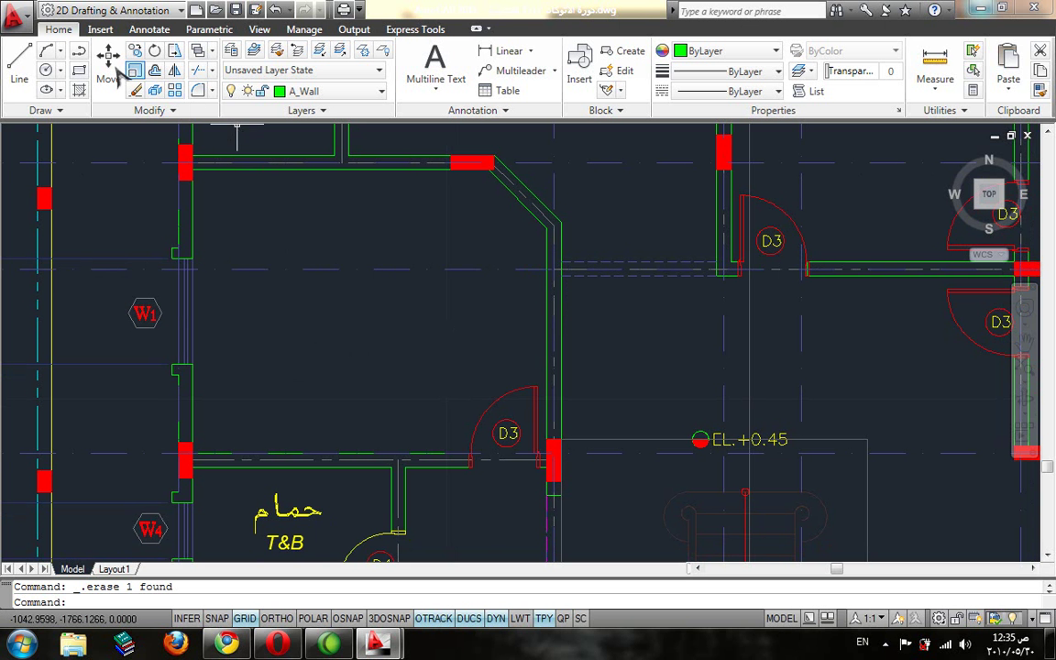
# Step: Draw a new 5.00 linear dimension between the room's side walls with OSNAP on
pyautogui.click(504, 50)
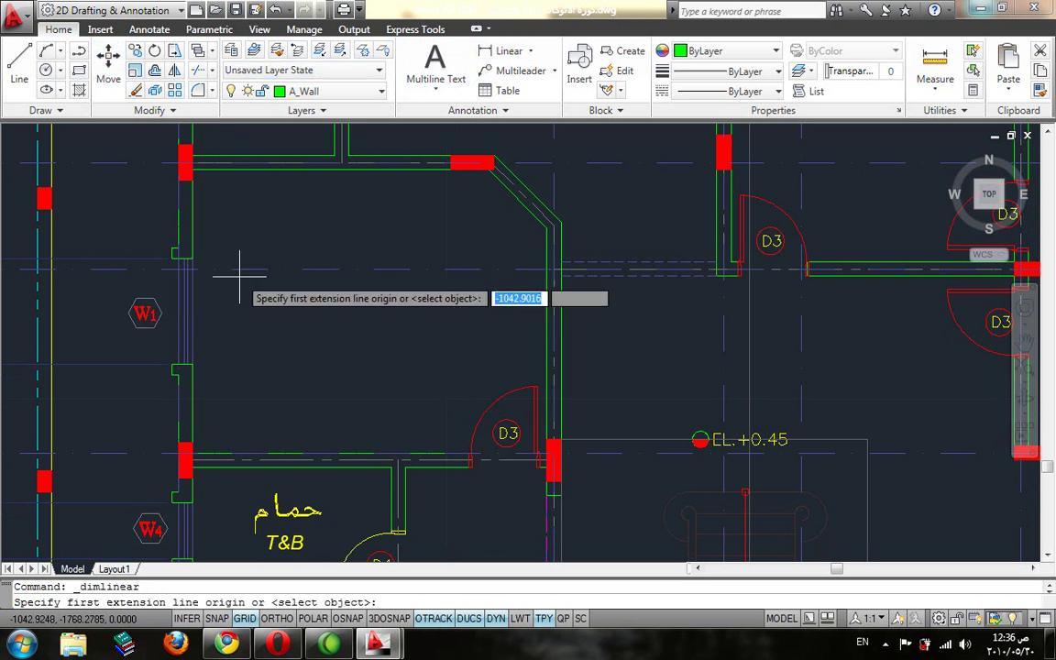
pyautogui.click(190, 237)
pyautogui.press('F3')
pyautogui.click(182, 241)
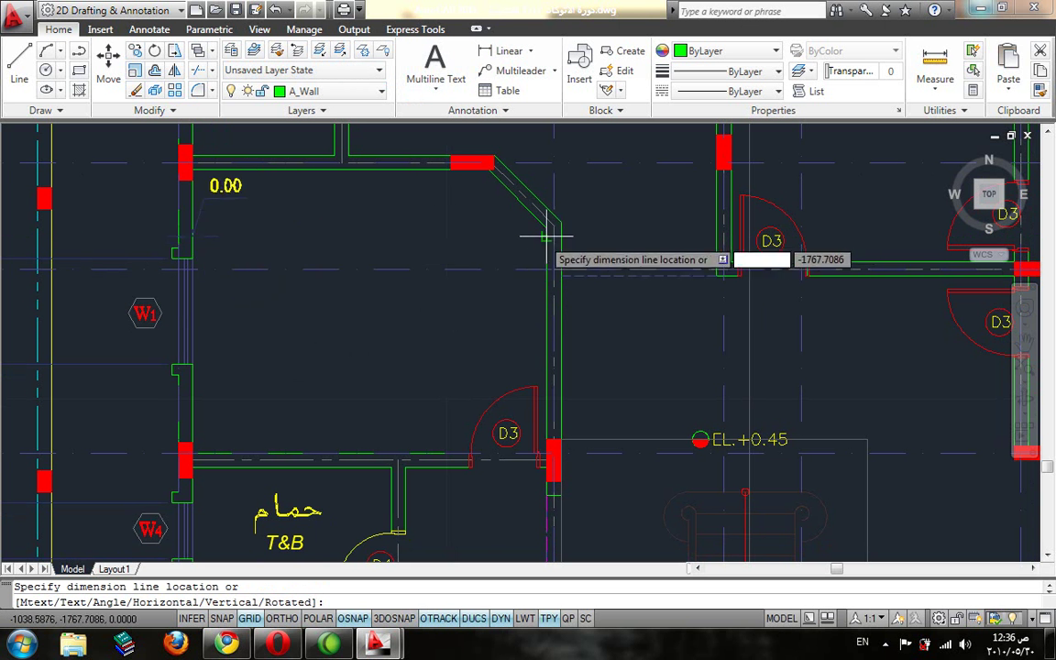
pyautogui.press('Escape')
pyautogui.press('Return')
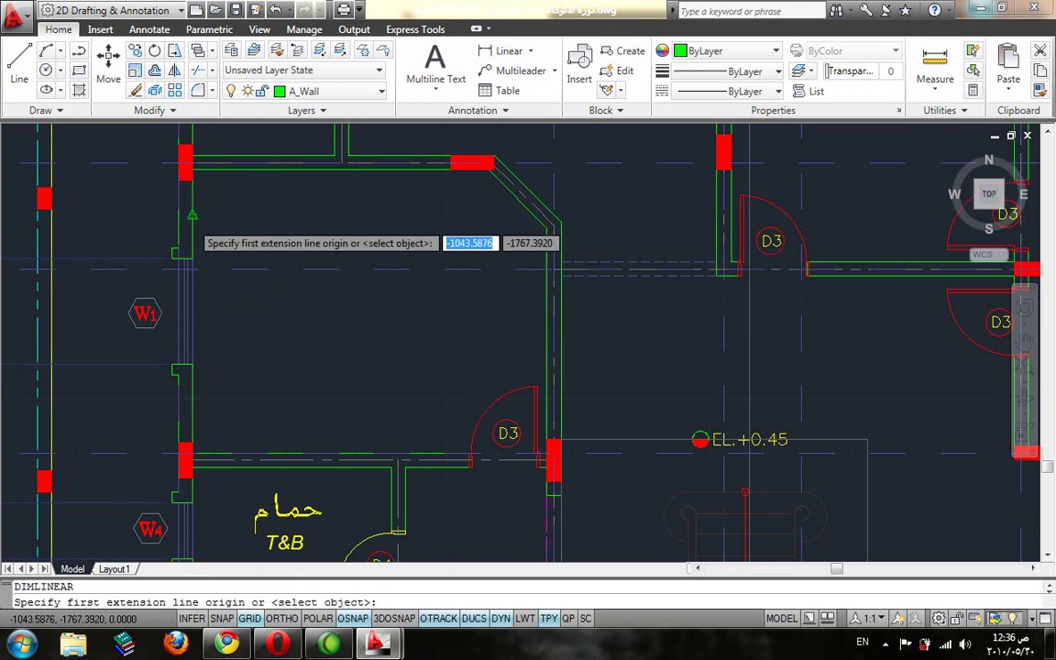
pyautogui.click(194, 214)
pyautogui.click(547, 249)
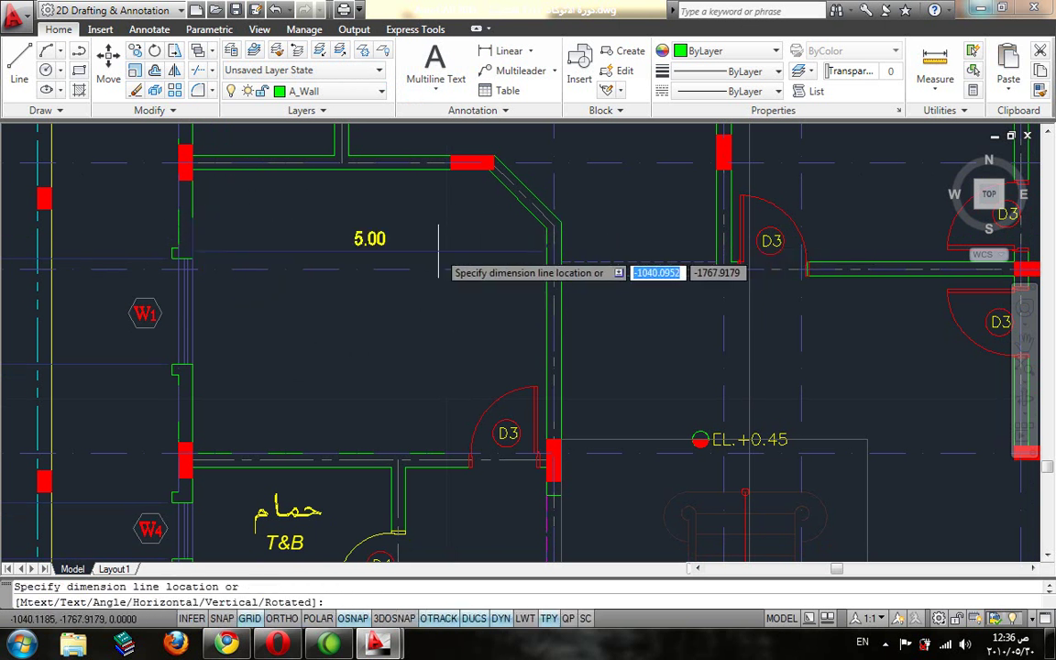
pyautogui.click(367, 243)
pyautogui.press('Escape')
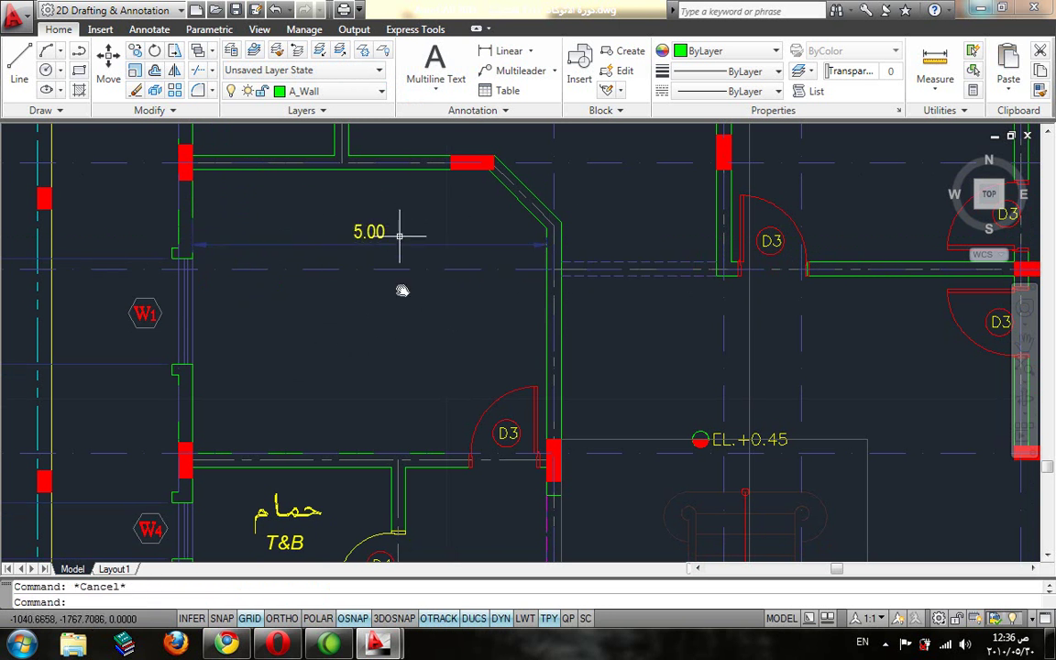
pyautogui.moveTo(403, 228); pyautogui.dragTo(407, 295, button='middle')
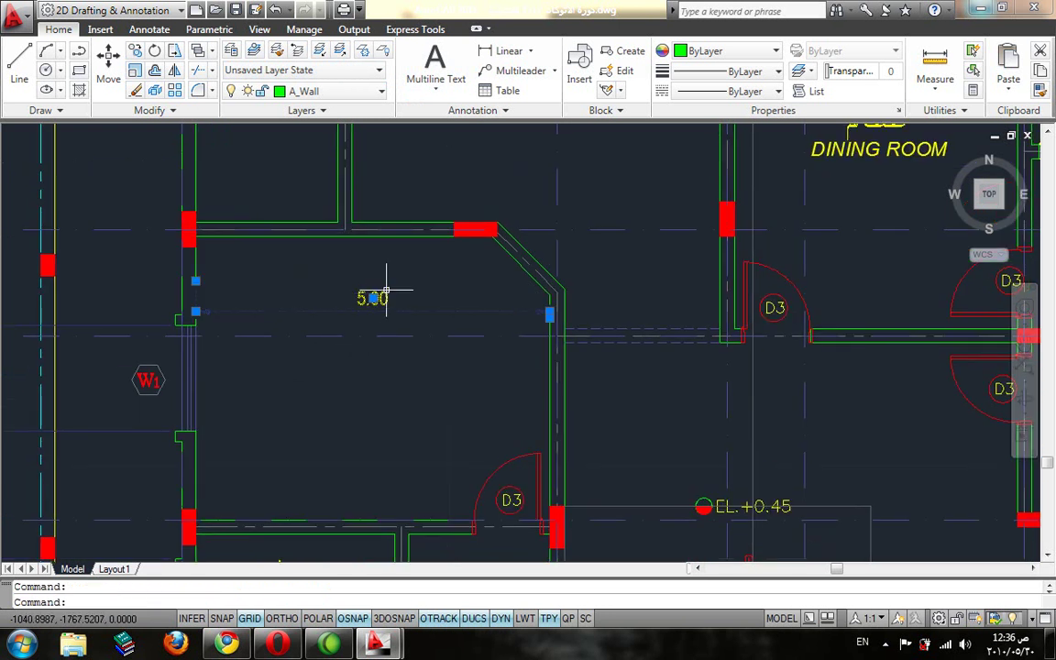
pyautogui.scroll(-2, 431, 229)
# Step: Bring grid lines C to F into view and check the 1.50 dimension's layer
pyautogui.moveTo(249, 295); pyautogui.dragTo(341, 337, button='middle')
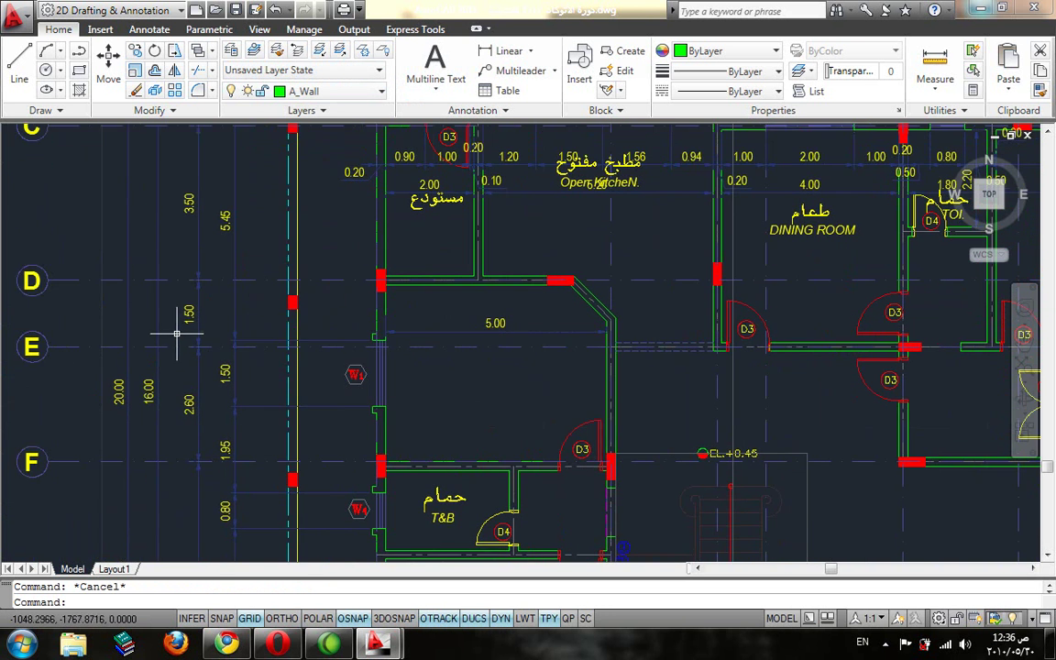
pyautogui.click(188, 312)
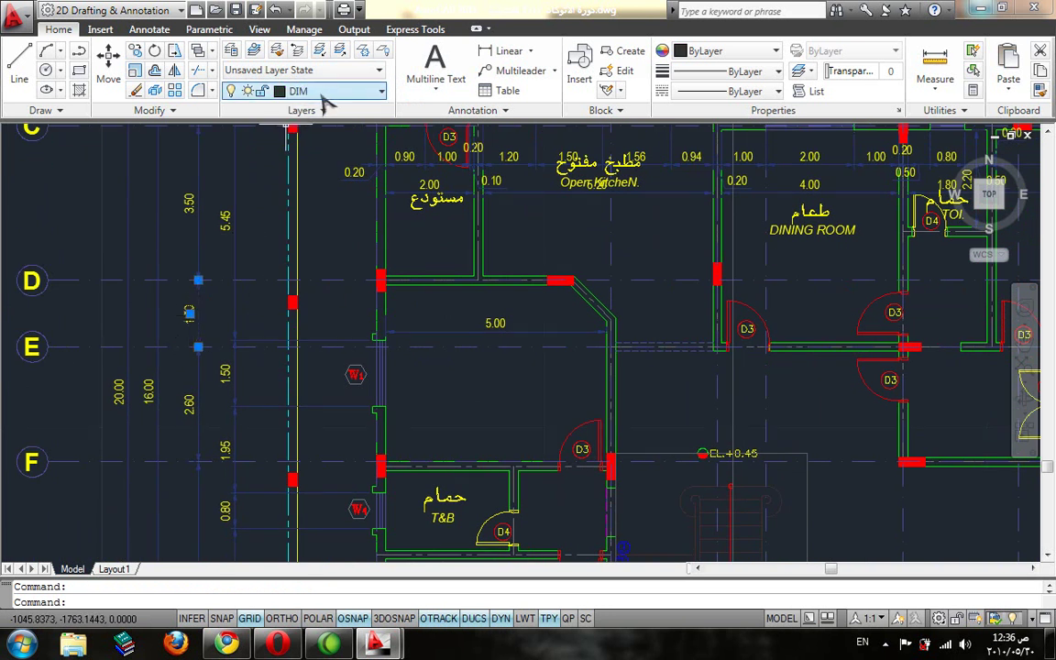
pyautogui.press('Escape')
pyautogui.scroll(3, 491, 308)
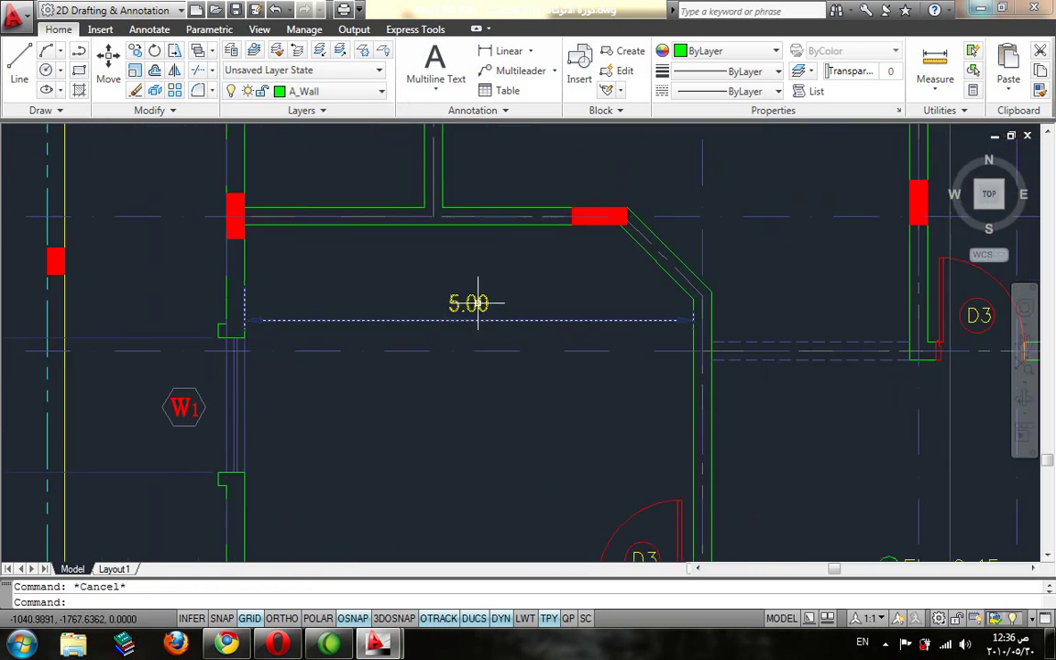
pyautogui.scroll(-2, 483, 317)
pyautogui.scroll(1, 360, 323)
pyautogui.scroll(2, 464, 330)
# Step: Window-select the 5.00 dimension and inspect its layer in the layer list without changing it
pyautogui.click(548, 303)
pyautogui.click(483, 338)
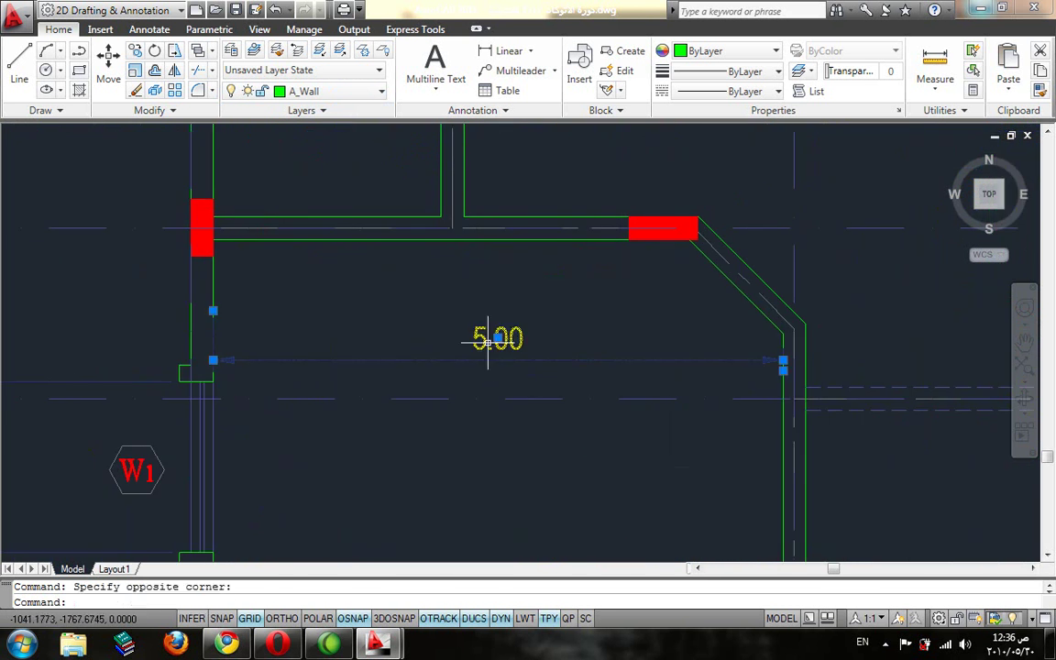
pyautogui.click(359, 91)
pyautogui.scroll(2, 339, 189)
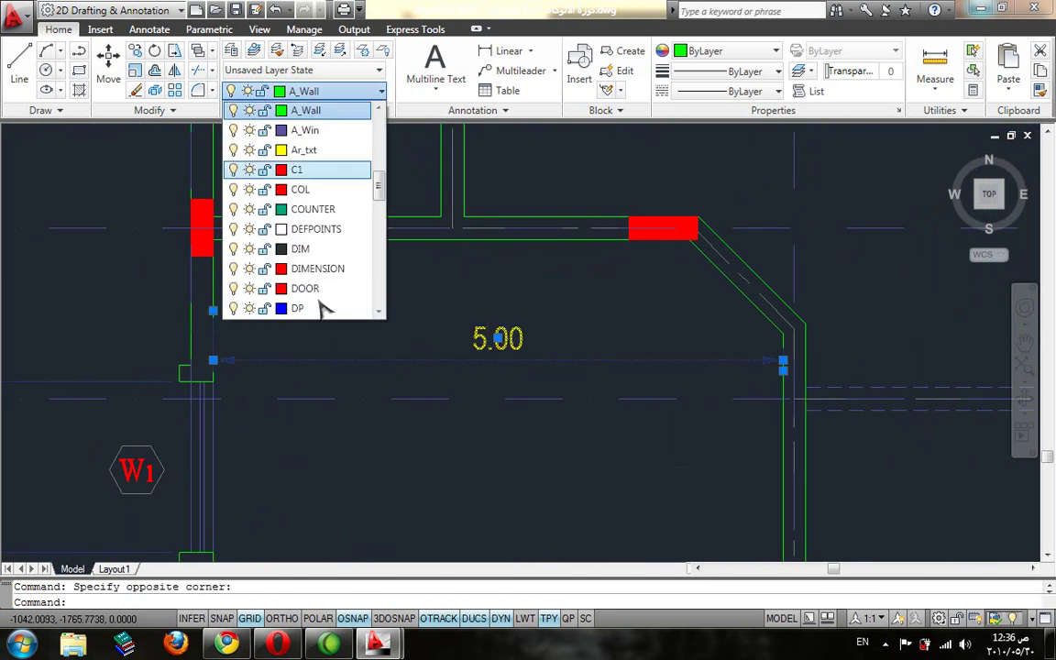
pyautogui.click(441, 266)
pyautogui.press('Escape')
pyautogui.scroll(-2, 486, 302)
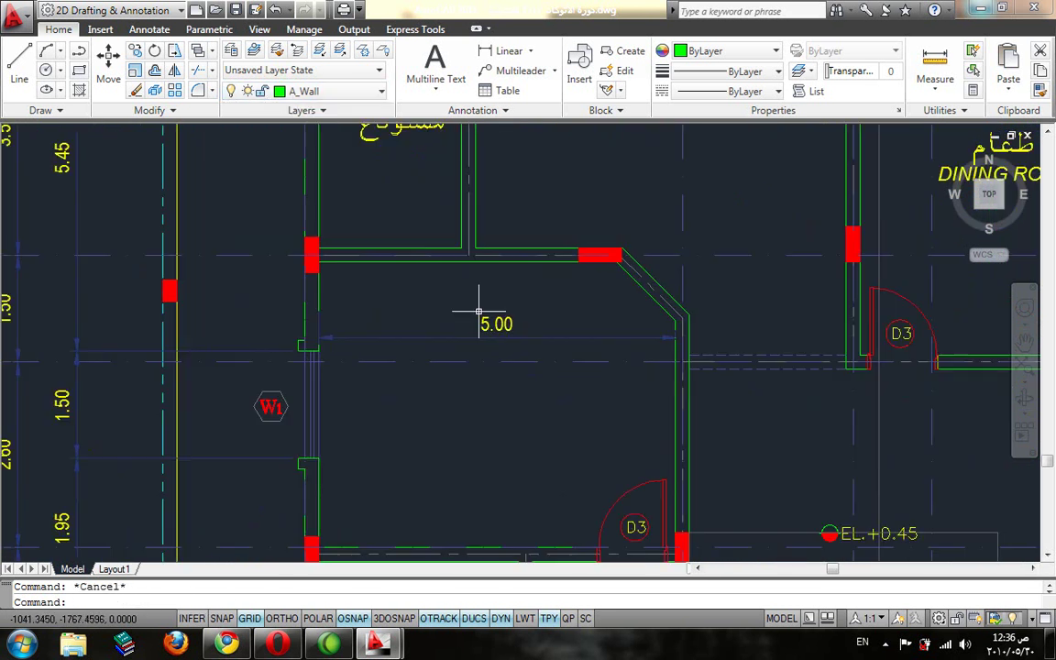
pyautogui.moveTo(34, 150); pyautogui.dragTo(224, 212, button='middle')
# Step: Match properties from the 5.45 dimension onto the 5.00 dimension
pyautogui.click(251, 218)
pyautogui.click(667, 383)
pyautogui.click(660, 411)
pyautogui.press('Return')
# Step: Window-select the 5.00 dimension and delete it, then recentre the plan on the room
pyautogui.click(695, 373)
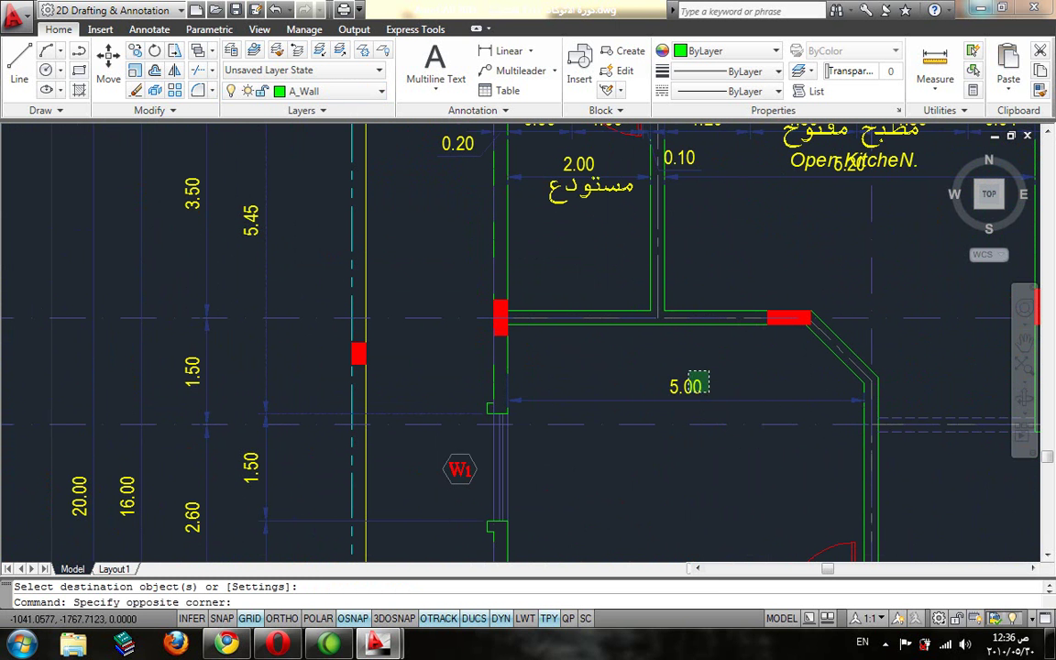
pyautogui.click(694, 386)
pyautogui.press('Escape')
pyautogui.click(707, 377)
pyautogui.click(684, 384)
pyautogui.press('Delete')
pyautogui.scroll(-2, 662, 377)
pyautogui.moveTo(638, 404); pyautogui.dragTo(542, 369, button='middle')
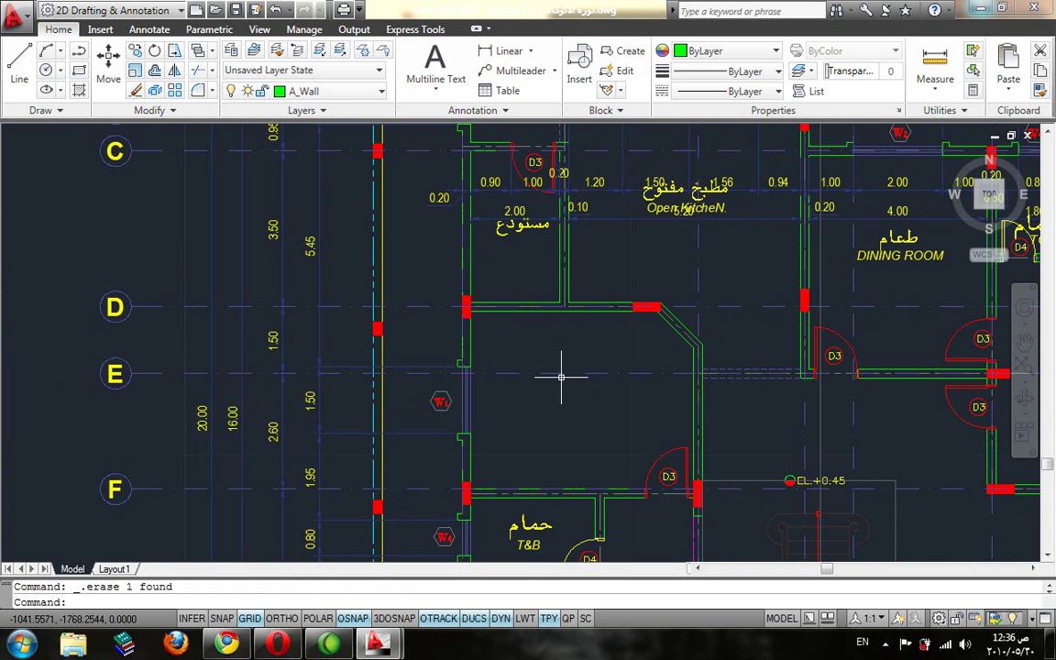
pyautogui.moveTo(537, 364); pyautogui.dragTo(470, 360, button='middle')
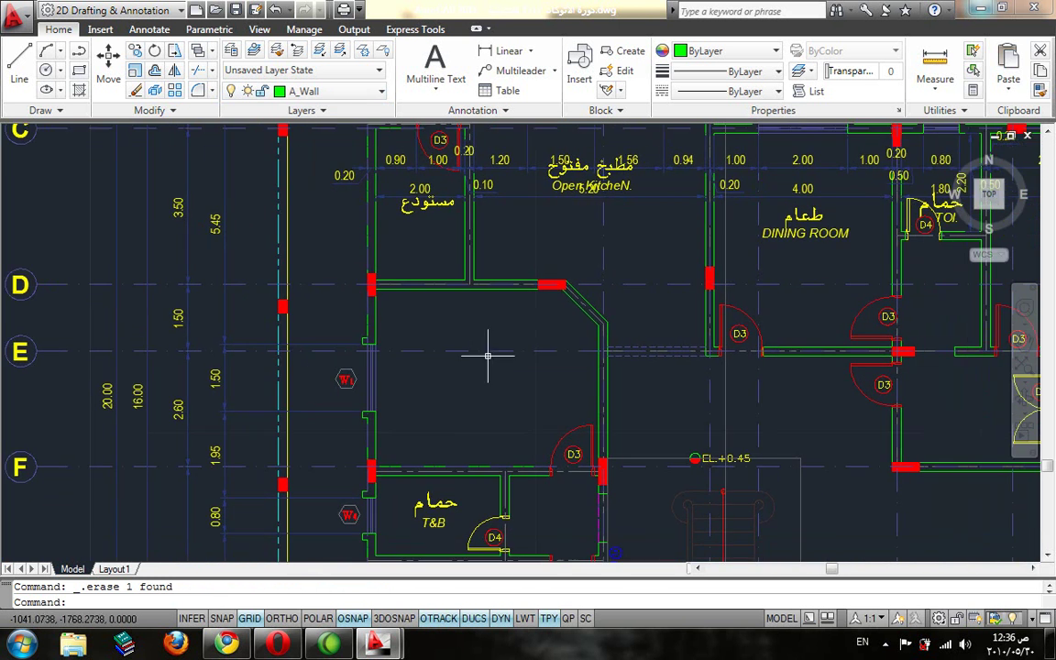
# Step: Start a new dimension matching the 1.50 dimension using Add Selected
pyautogui.moveTo(432, 312); pyautogui.dragTo(403, 320, button='middle')
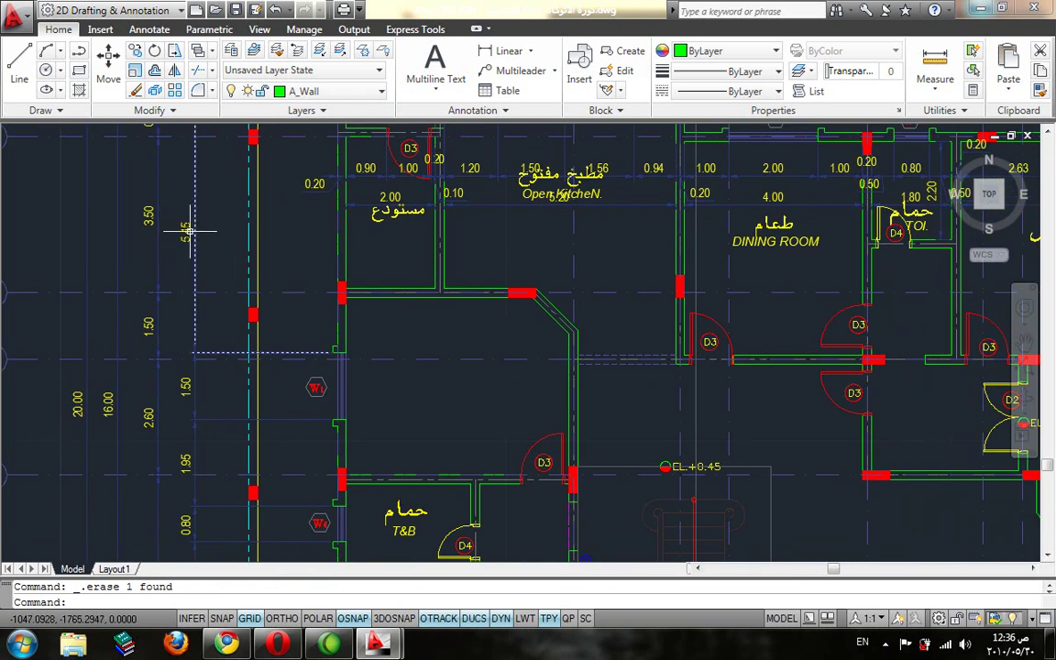
pyautogui.moveTo(425, 400); pyautogui.dragTo(437, 330, button='middle')
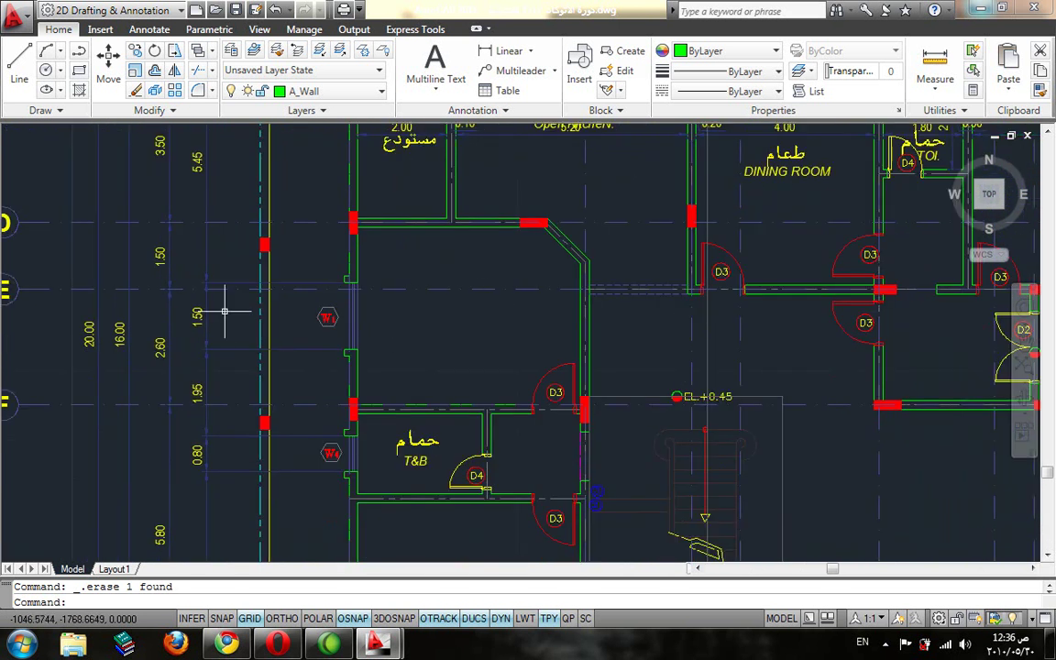
pyautogui.scroll(3, 183, 325)
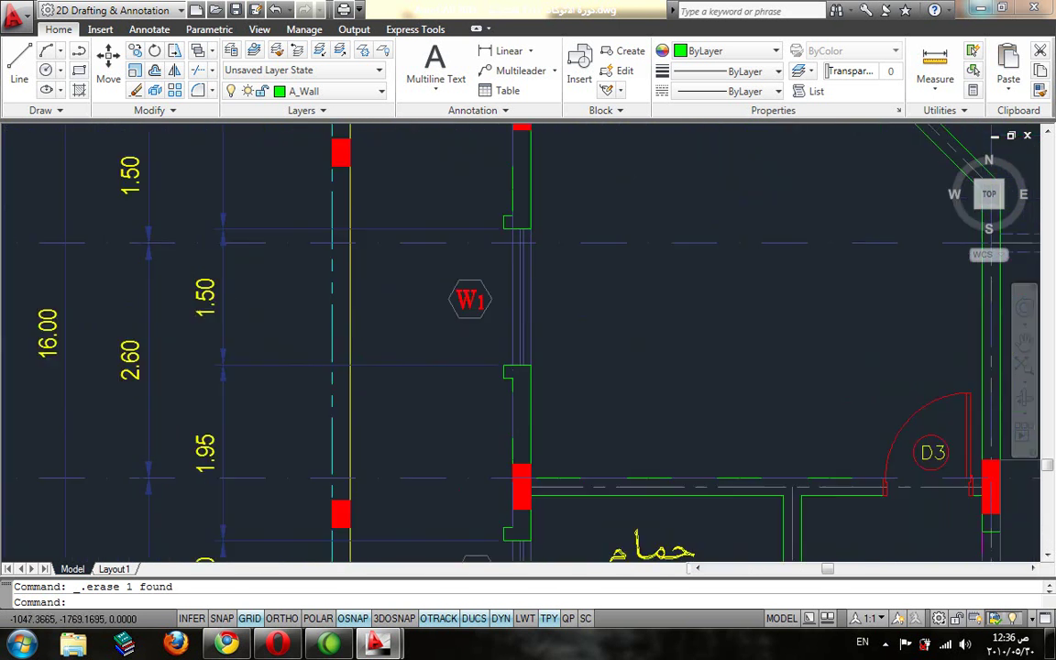
pyautogui.click(204, 295)
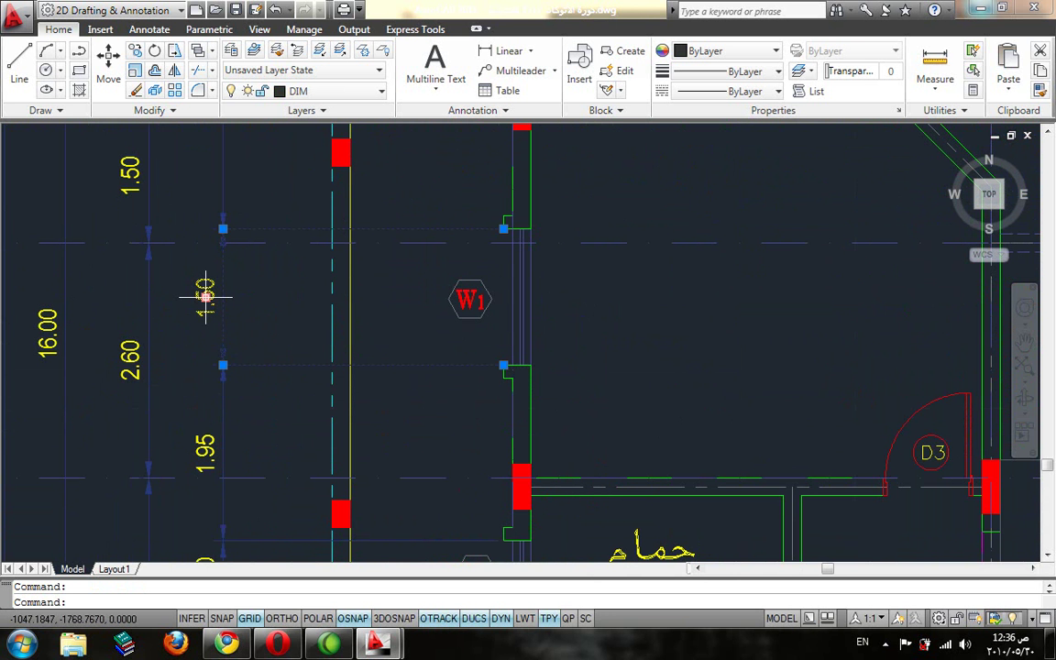
pyautogui.rightClick(206, 295)
pyautogui.click(261, 493)
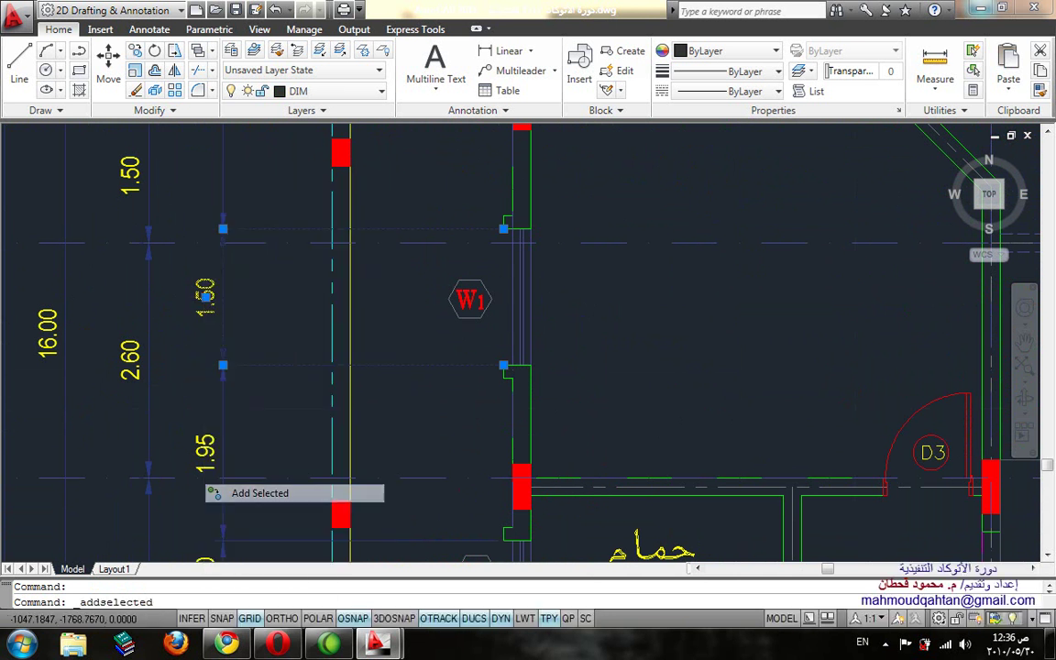
# Step: Dimension the room's width from left wall to right wall, placing the 5.00 dimension
pyautogui.moveTo(997, 308); pyautogui.dragTo(678, 371, button='middle')
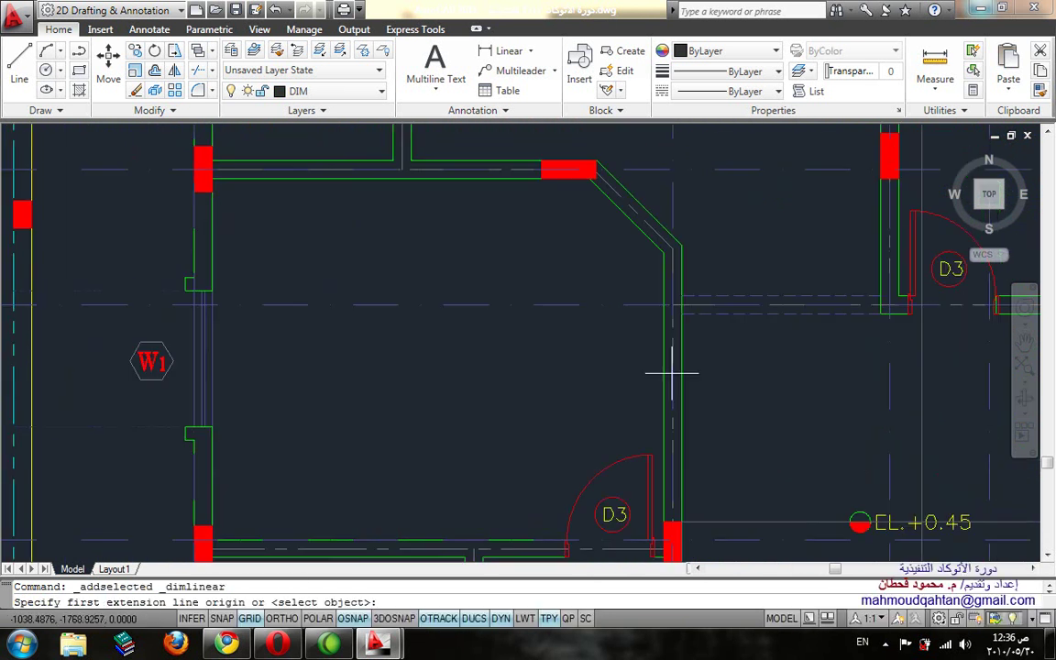
pyautogui.click(215, 375)
pyautogui.click(676, 374)
pyautogui.click(620, 367)
# Step: Select the new 5.00 dimension to verify it, then recentre the view on the room
pyautogui.moveTo(495, 342); pyautogui.dragTo(360, 426)
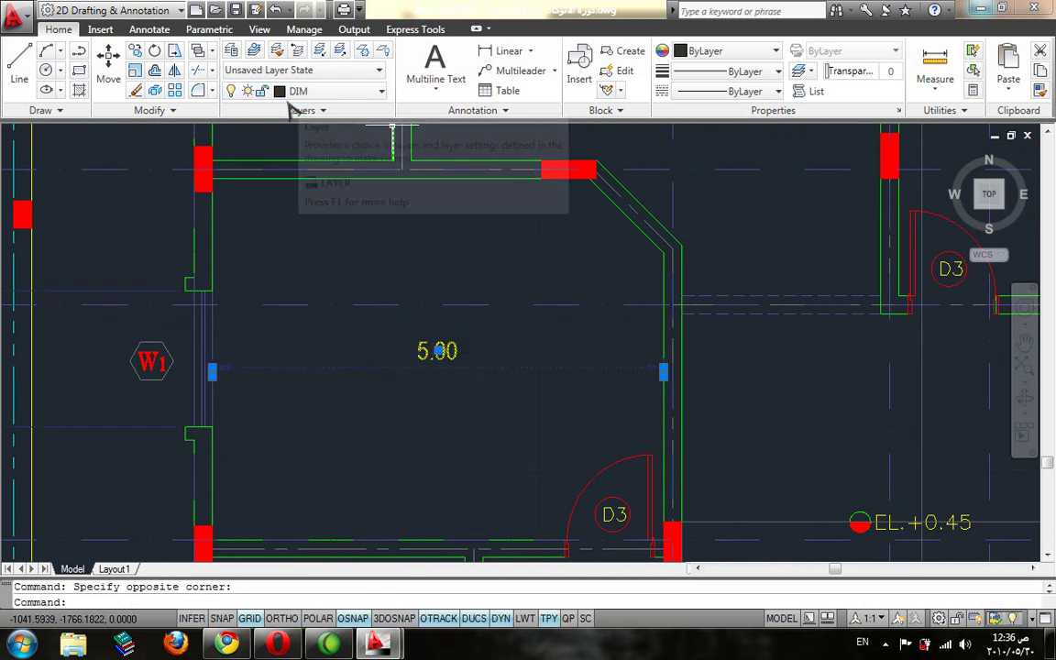
pyautogui.scroll(-2, 524, 330)
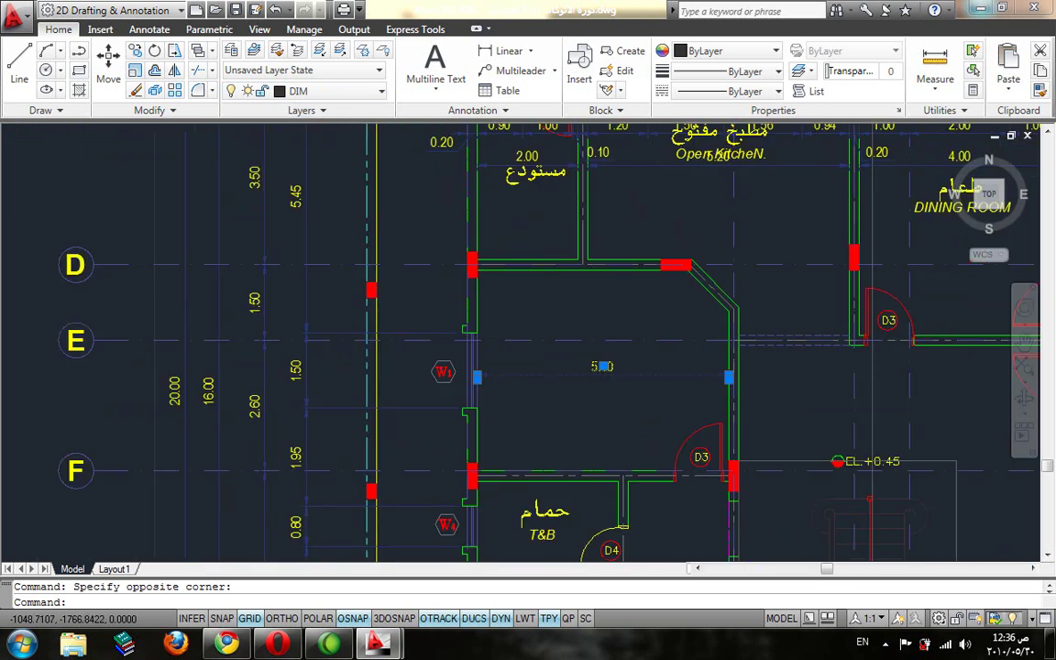
pyautogui.scroll(2, 227, 275)
pyautogui.press('Escape')
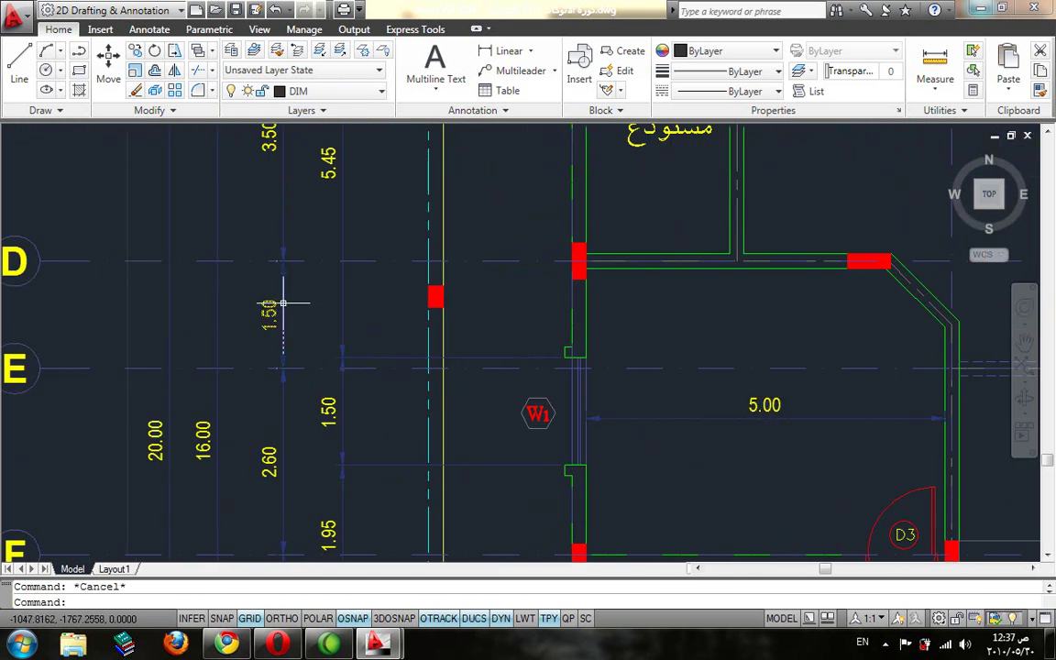
pyautogui.scroll(-2, 312, 275)
pyautogui.scroll(1, 323, 420)
pyautogui.scroll(3, 401, 461)
pyautogui.moveTo(402, 461); pyautogui.dragTo(429, 412, button='middle')
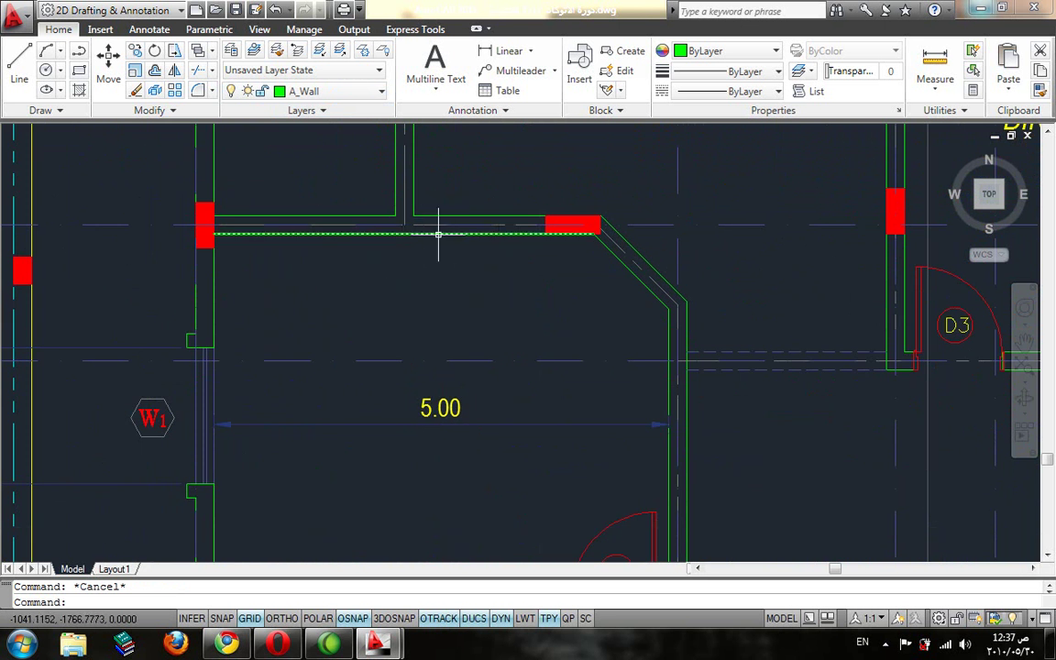
# Step: Make the 5.00 dimension's layer current and draw a line from the left wall to the right wall
pyautogui.click(493, 376)
pyautogui.click(408, 443)
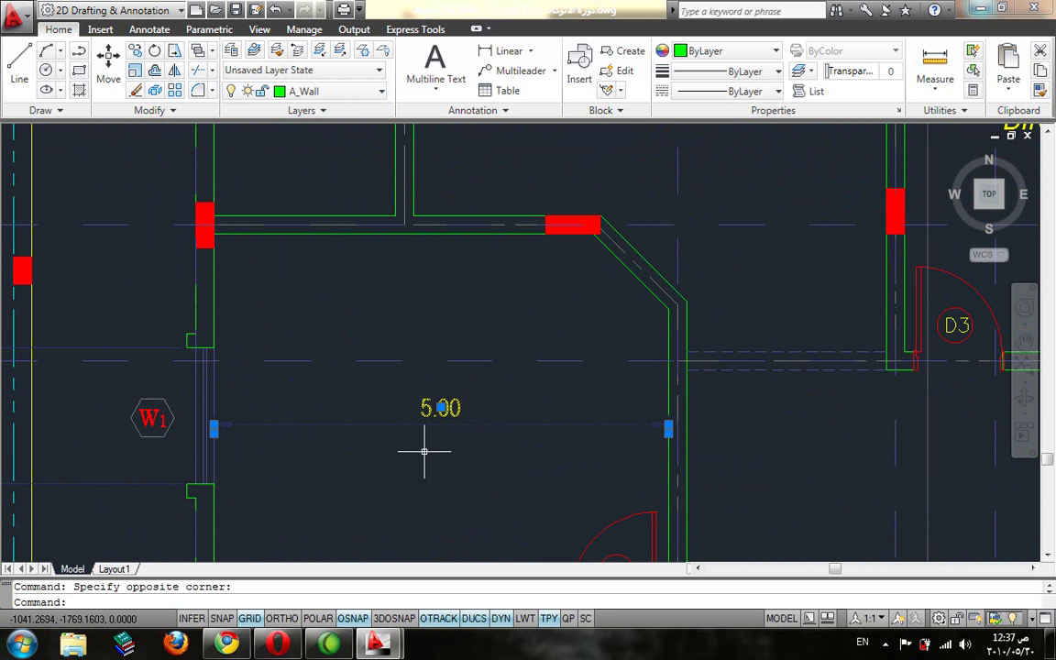
pyautogui.click(254, 52)
pyautogui.click(19, 66)
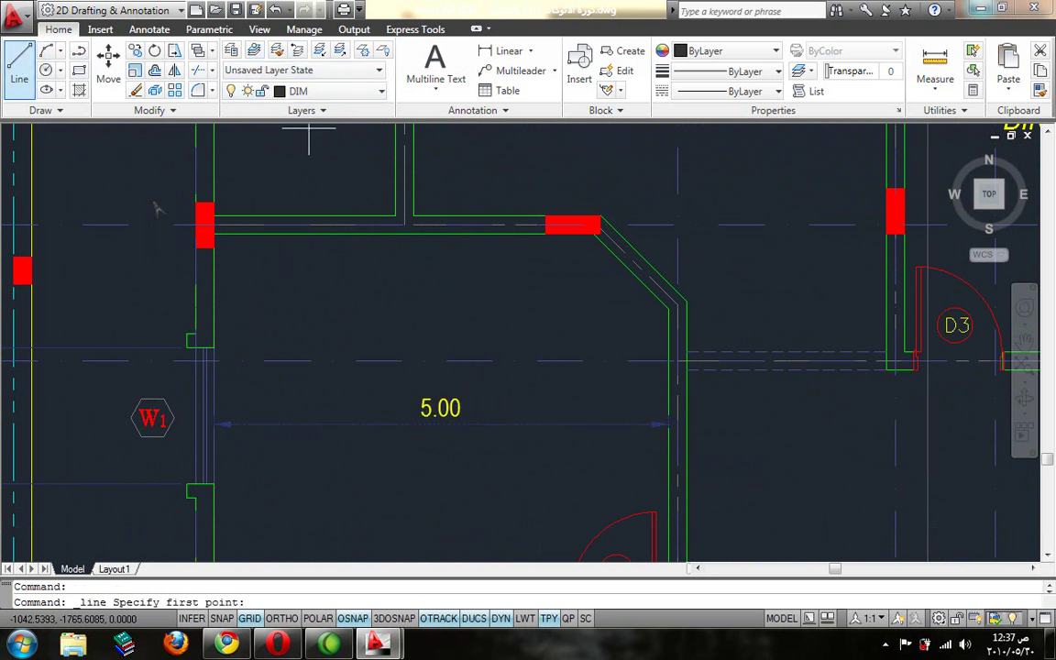
pyautogui.click(215, 308)
pyautogui.click(669, 327)
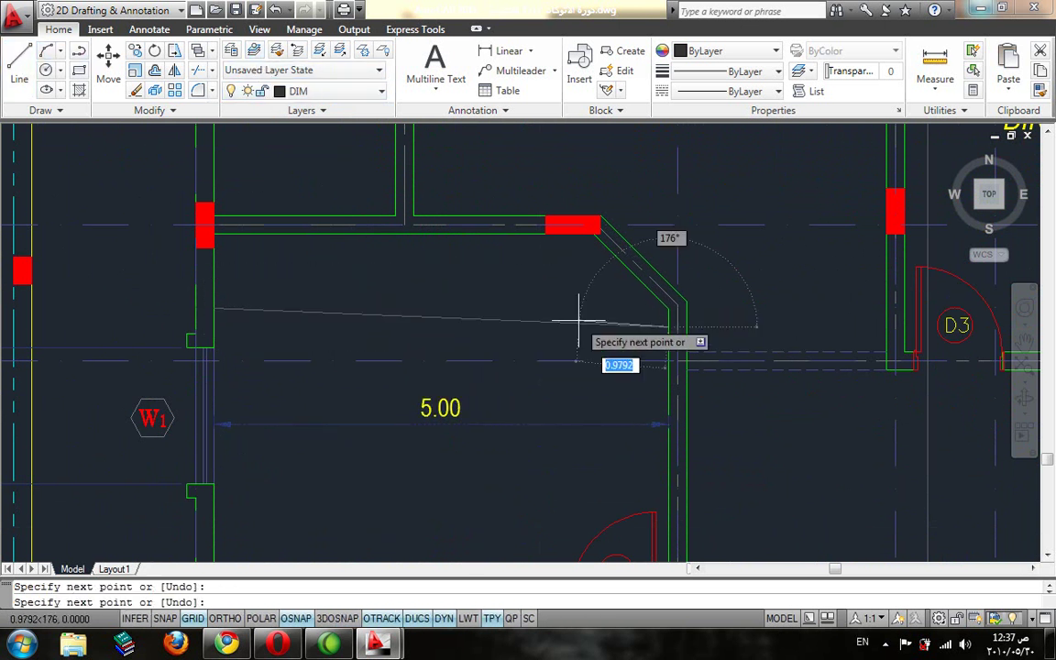
pyautogui.press('Escape')
# Step: Erase the test line drawn across the room
pyautogui.click(513, 280)
pyautogui.click(467, 323)
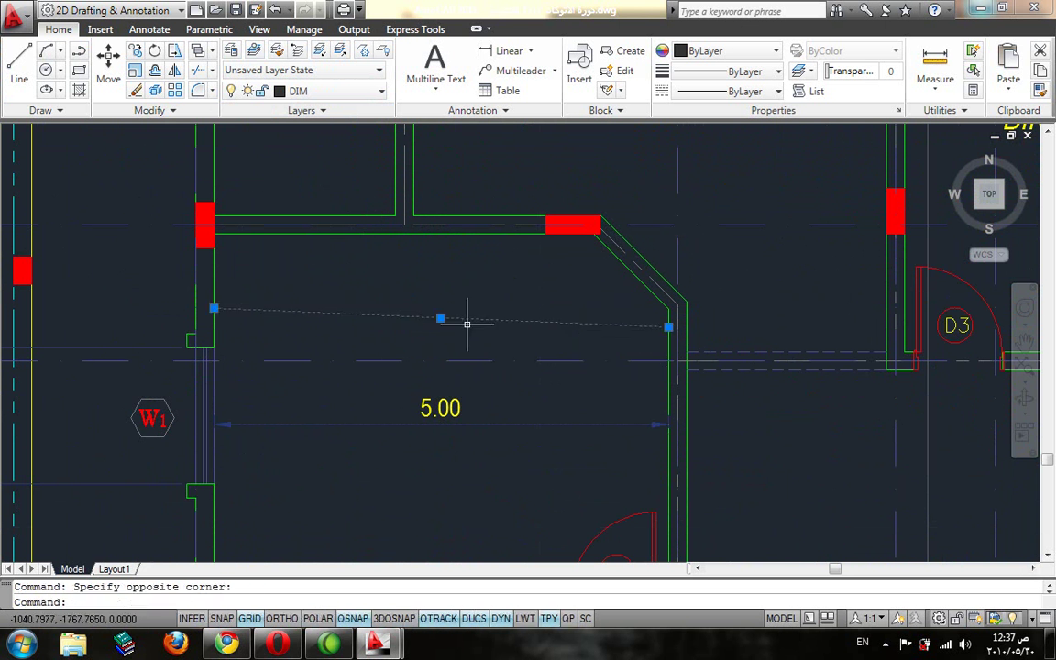
pyautogui.press('Delete')
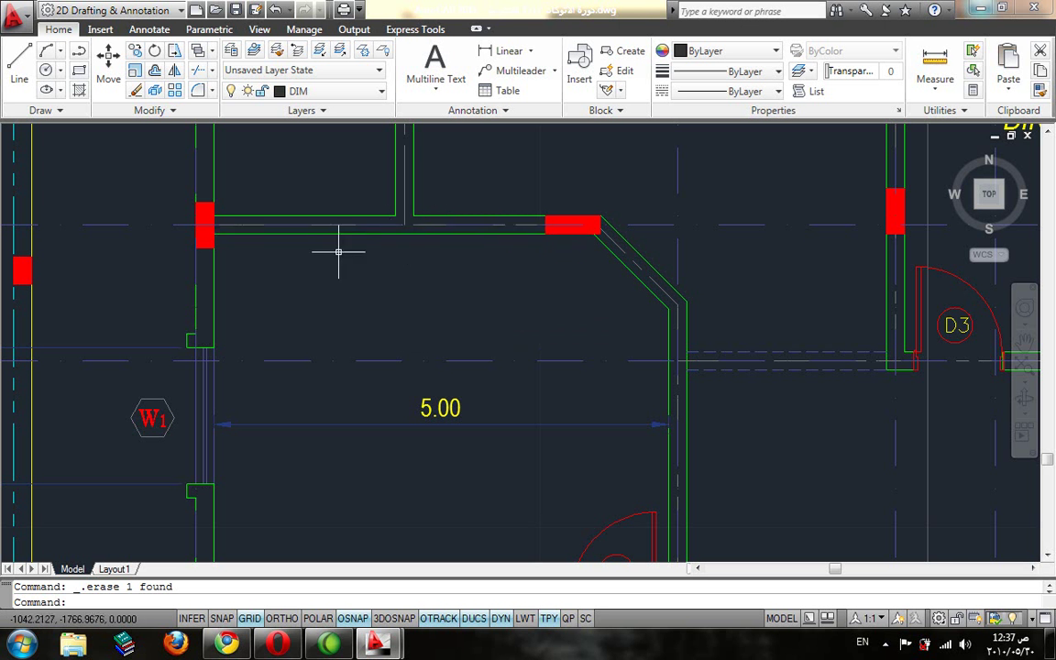
# Step: Draw a six-point chain of lines across the room, matching the top wall line via Add Selected
pyautogui.click(402, 234)
pyautogui.rightClick(403, 235)
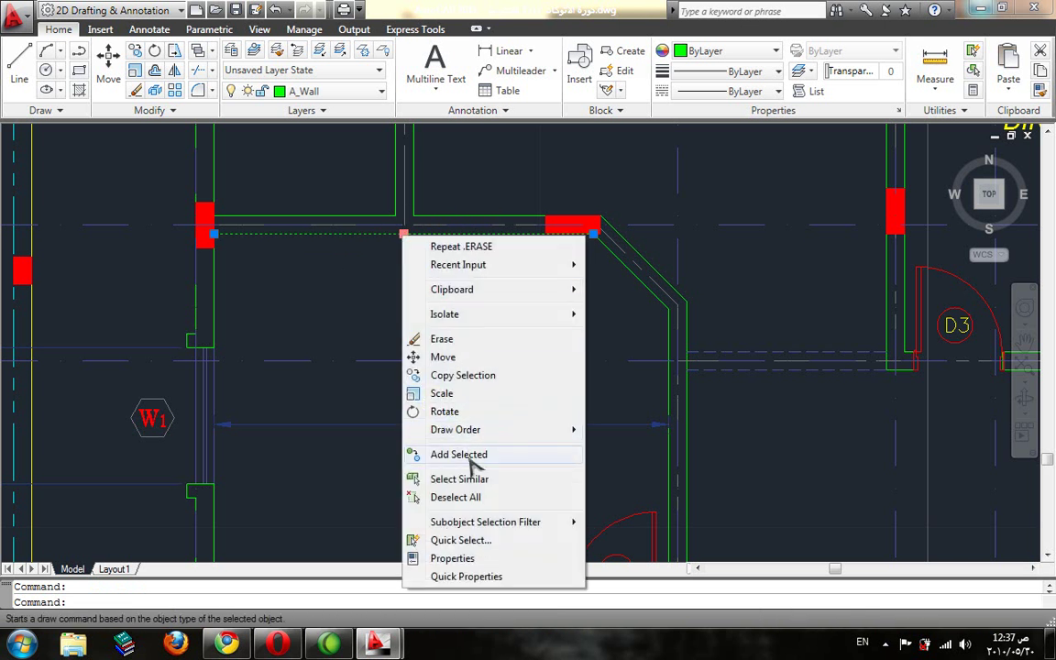
pyautogui.click(458, 454)
pyautogui.click(212, 333)
pyautogui.click(450, 308)
pyautogui.click(563, 343)
pyautogui.click(548, 396)
pyautogui.click(557, 483)
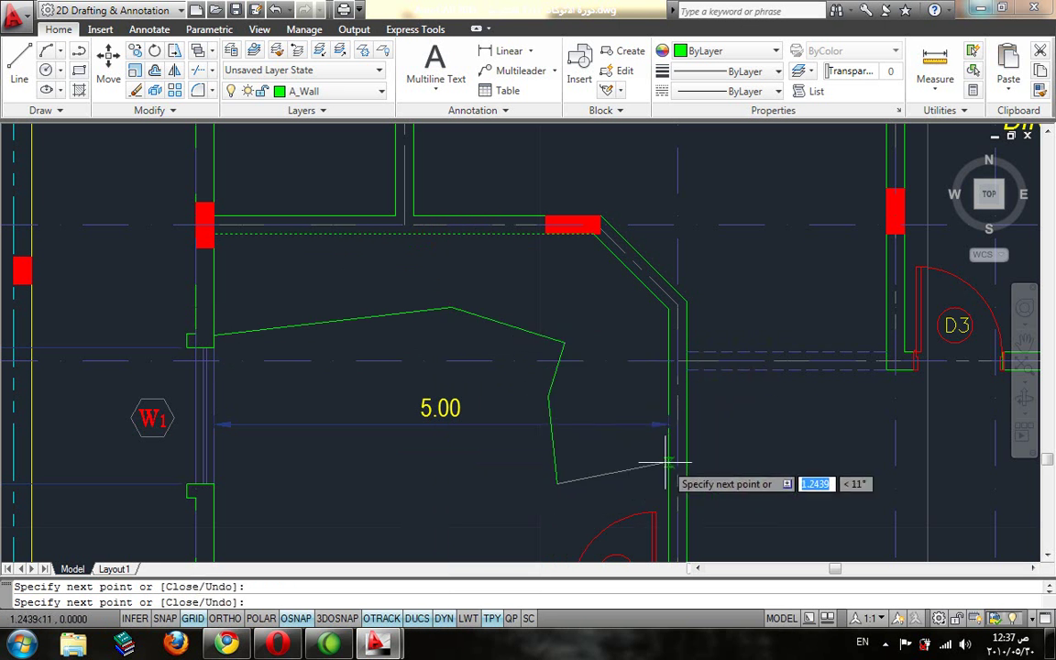
pyautogui.click(651, 465)
pyautogui.press('Return')
# Step: Crossing-select the chain's lines and delete the lower segments
pyautogui.click(464, 294)
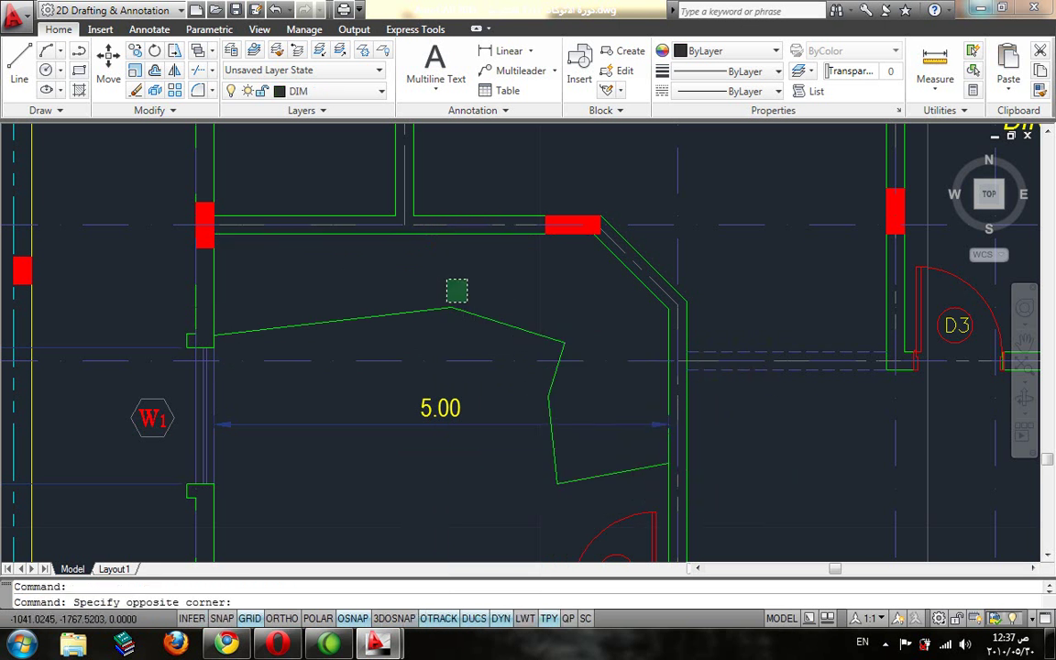
pyautogui.press('Escape')
pyautogui.click(467, 296)
pyautogui.click(426, 314)
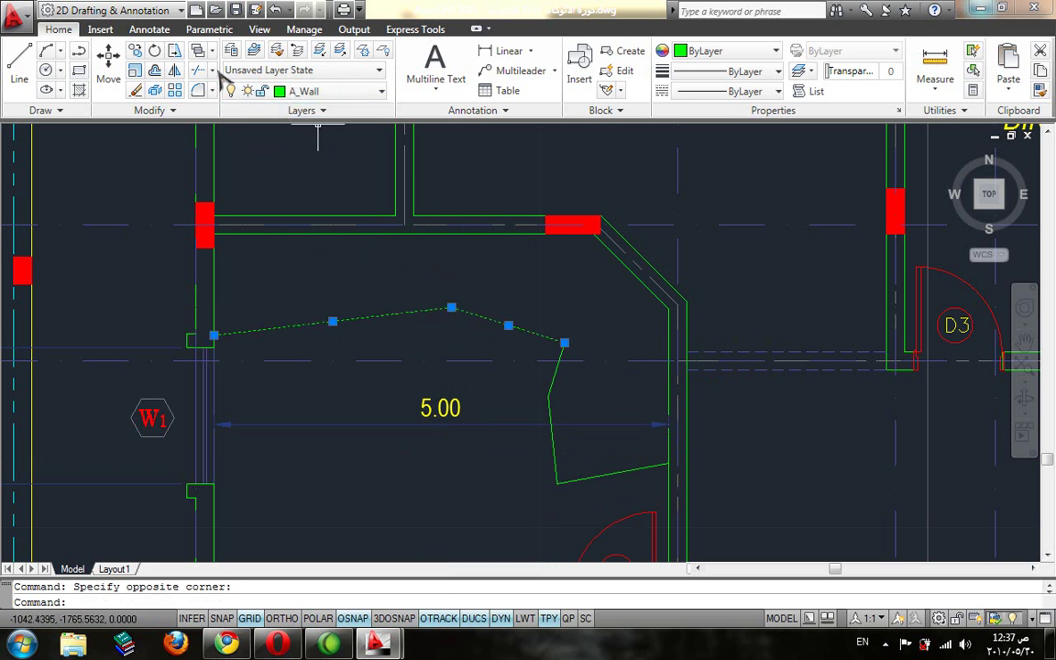
pyautogui.press('Escape')
pyautogui.click(589, 389)
pyautogui.click(405, 487)
pyautogui.press('Delete')
# Step: Delete the remaining green lines, then pan across the floor plan
pyautogui.click(499, 284)
pyautogui.click(423, 319)
pyautogui.press('Delete')
pyautogui.scroll(-3, 419, 330)
pyautogui.moveTo(511, 420); pyautogui.dragTo(369, 330, button='middle')
pyautogui.scroll(-3, 370, 330)
pyautogui.scroll(2, 337, 358)
# Step: Pan to the sample lines below the plan and cancel the running command
pyautogui.scroll(1, 347, 366)
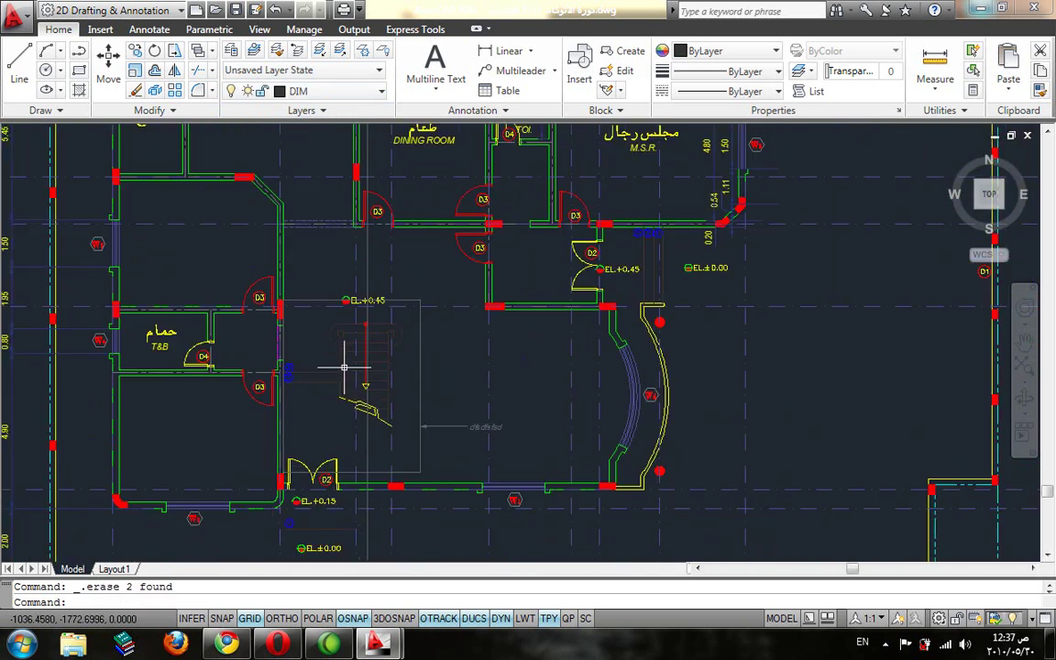
pyautogui.scroll(-3, 362, 357)
pyautogui.scroll(1, 400, 367)
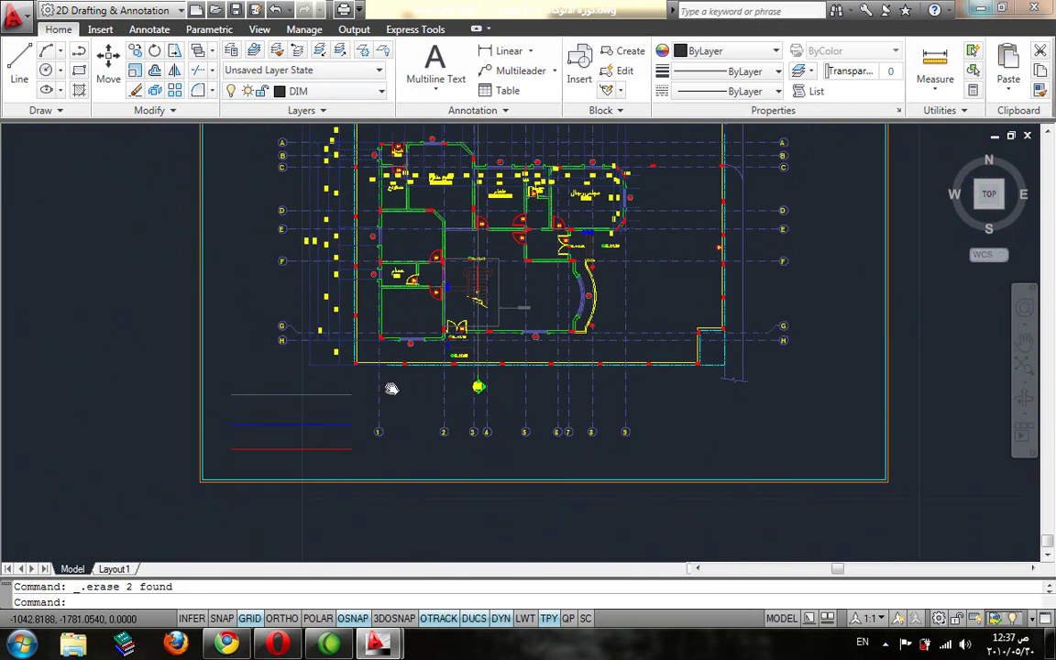
pyautogui.scroll(2, 391, 390)
pyautogui.scroll(1, 254, 360)
pyautogui.moveTo(255, 361); pyautogui.dragTo(376, 383, button='middle')
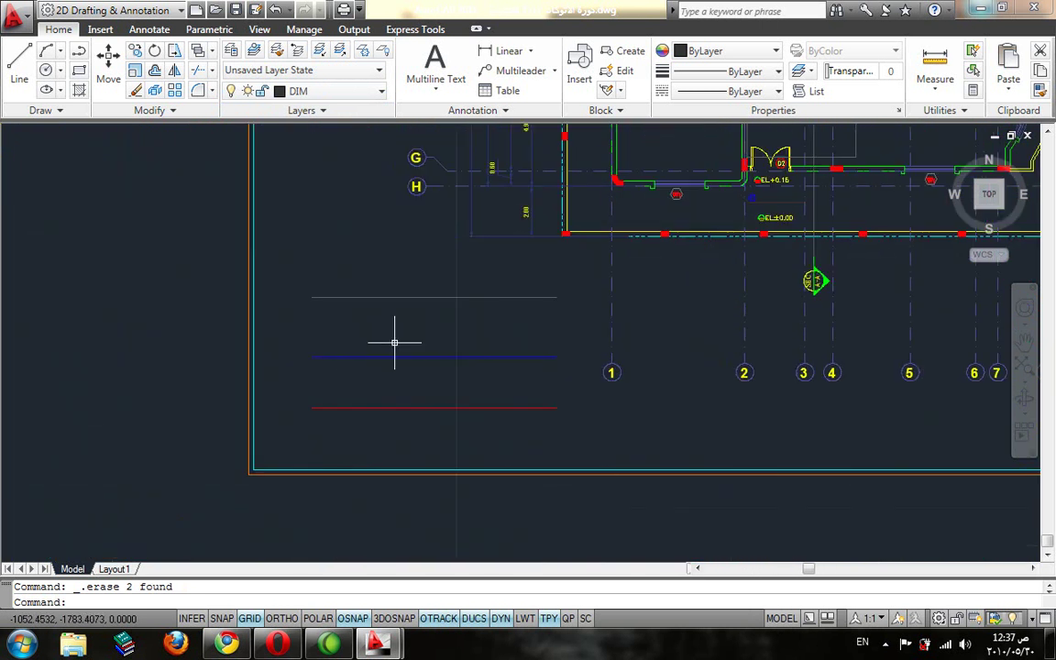
pyautogui.scroll(3, 404, 353)
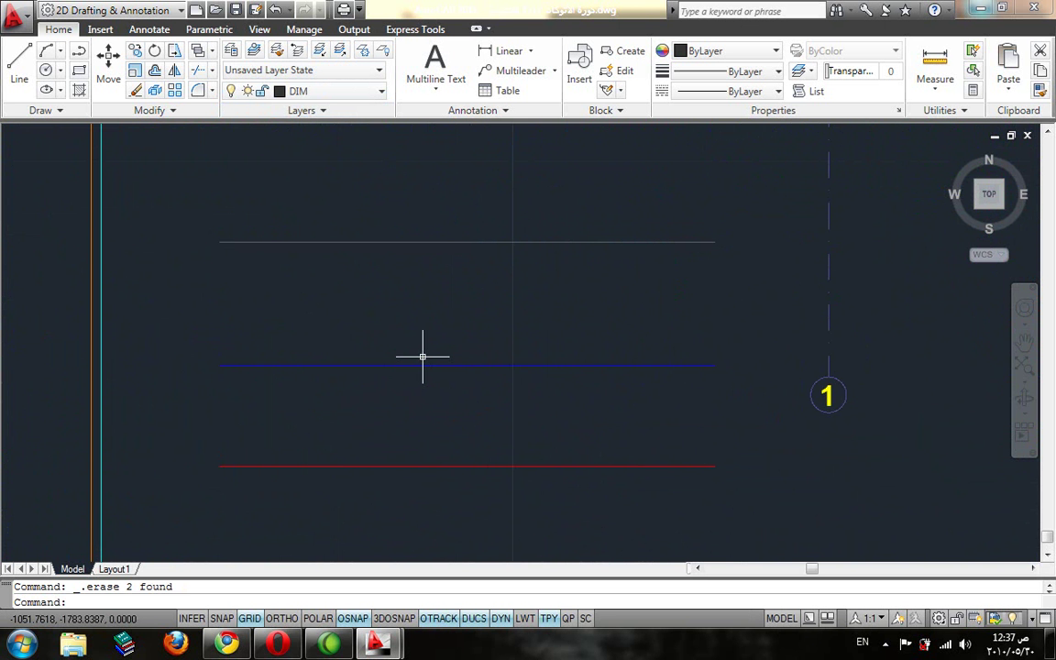
pyautogui.write('m')
pyautogui.press('Return')
pyautogui.press('Escape')
# Step: Window-select the grey, blue and red sample lines in turn to check their layers
pyautogui.click(389, 208)
pyautogui.click(344, 265)
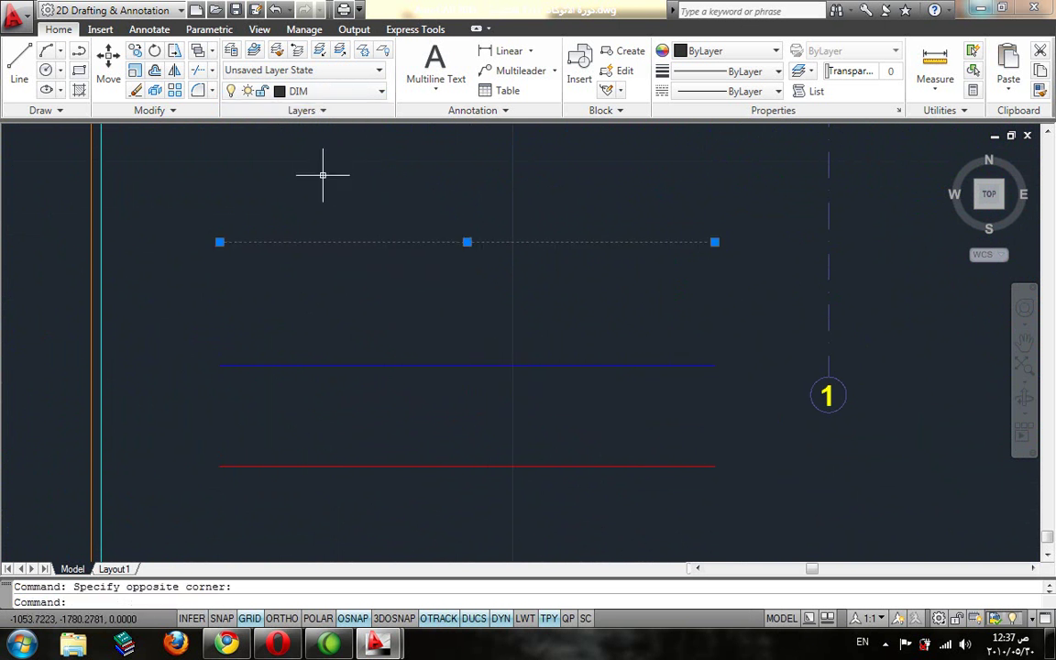
pyautogui.press('Escape')
pyautogui.click(420, 314)
pyautogui.click(396, 393)
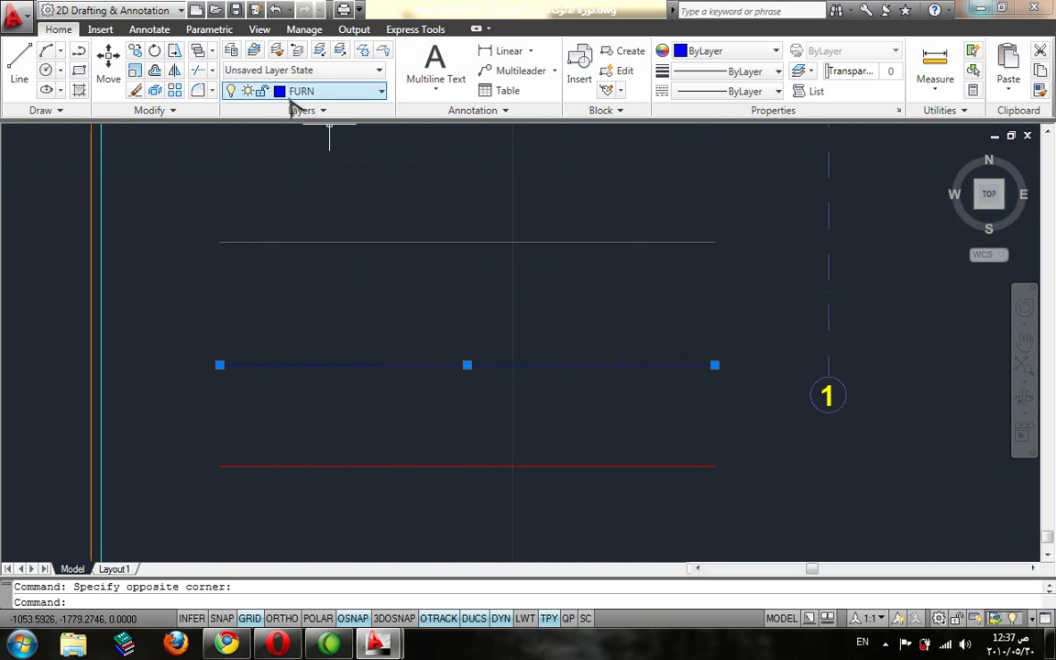
pyautogui.press('Escape')
pyautogui.click(388, 409)
pyautogui.click(369, 499)
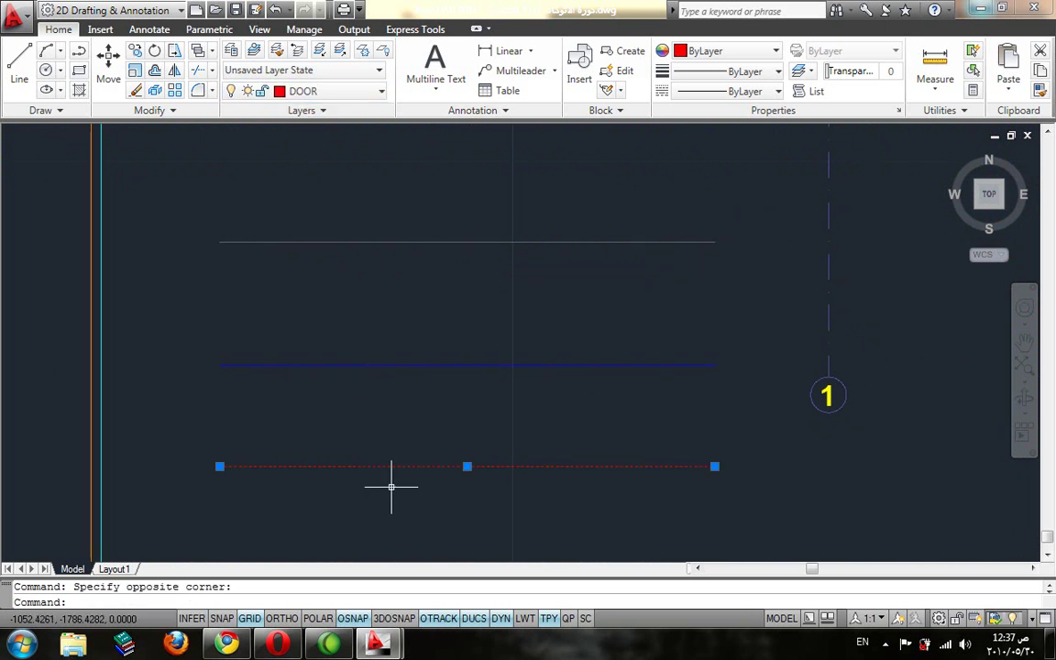
pyautogui.press('Escape')
# Step: Draw a horizontal line below the red line with L and Ortho on, then select it
pyautogui.moveTo(372, 394); pyautogui.dragTo(409, 243, button='middle')
pyautogui.write('l')
pyautogui.press('Return')
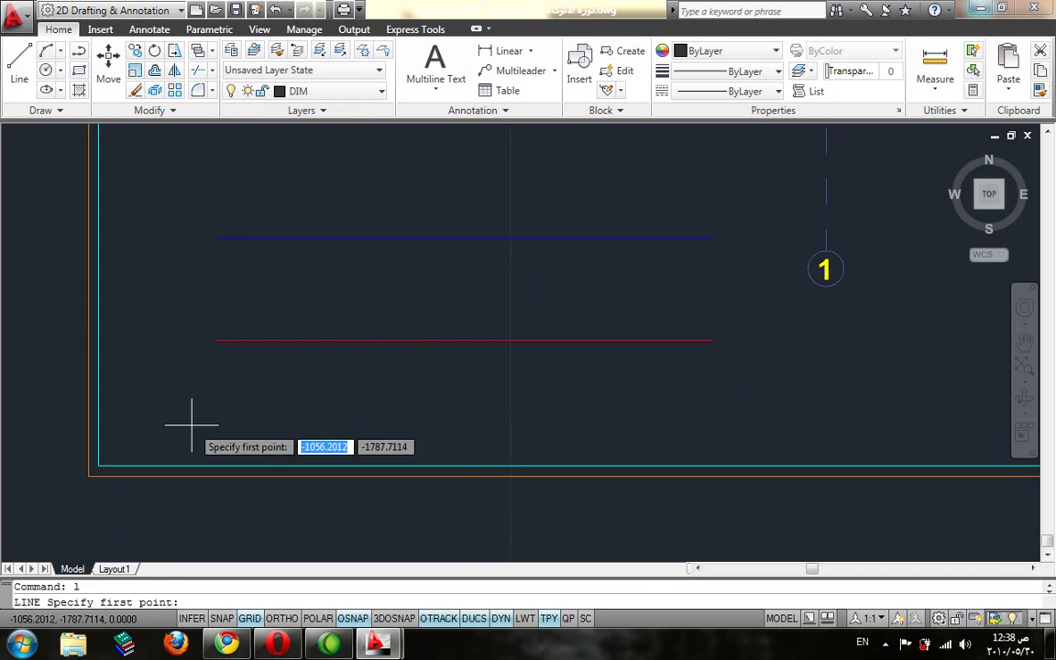
pyautogui.click(191, 424)
pyautogui.press('F8')
pyautogui.click(709, 425)
pyautogui.press('Escape')
pyautogui.click(650, 429)
# Step: Put the new yellow line on the Ar_txt layer and deselect it
pyautogui.click(348, 93)
pyautogui.moveTo(377, 197)
pyautogui.mouseDown()
pyautogui.moveTo(379, 165)
pyautogui.moveTo(378, 185)
pyautogui.mouseUp()
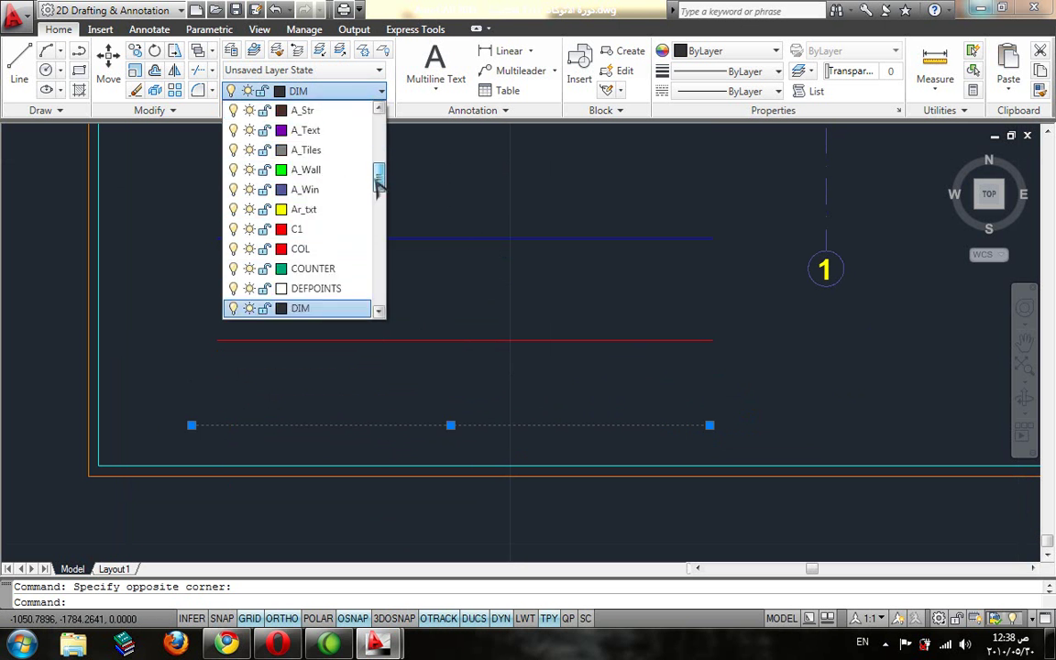
pyautogui.click(353, 211)
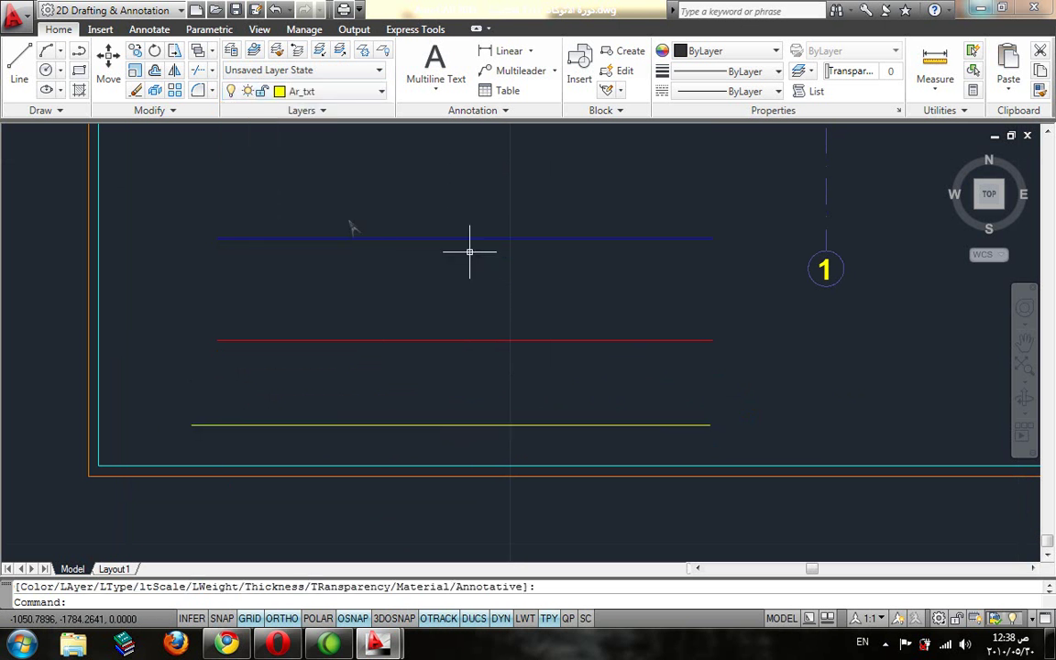
pyautogui.press('Escape')
pyautogui.moveTo(482, 330); pyautogui.dragTo(467, 369, button='middle')
# Step: Move the yellow line higher up with MOVE
pyautogui.write('m')
pyautogui.press('Return')
pyautogui.click(456, 408)
pyautogui.click(431, 464)
pyautogui.press('Return')
pyautogui.click(436, 464)
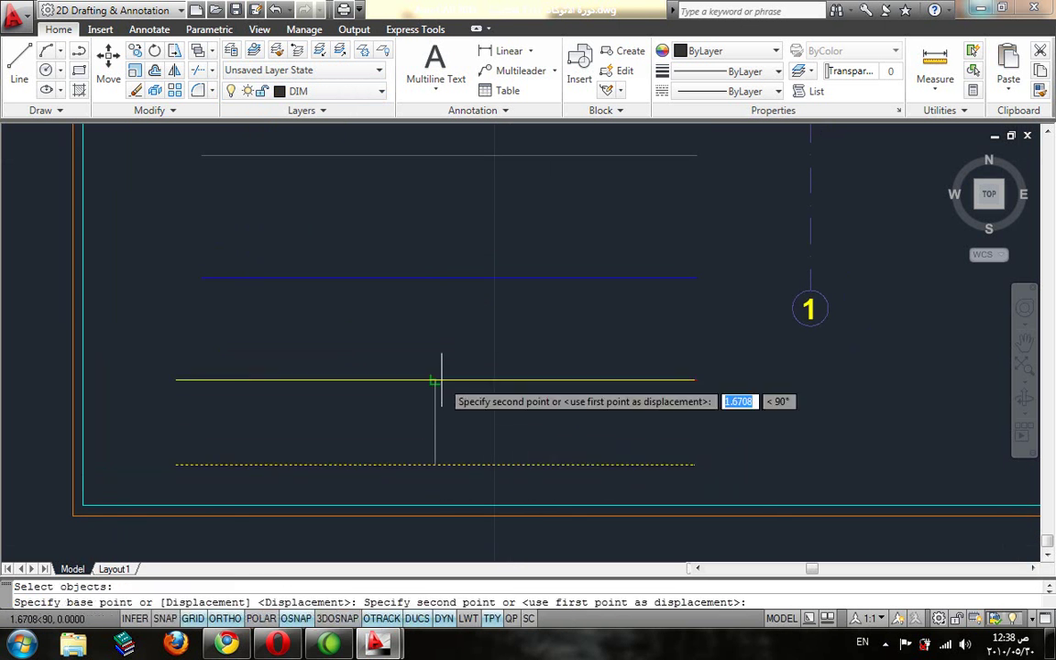
pyautogui.click(434, 380)
# Step: Move the blue line so it lies on top of the yellow line
pyautogui.press('Return')
pyautogui.click(447, 264)
pyautogui.click(433, 288)
pyautogui.press('Return')
pyautogui.click(440, 278)
pyautogui.click(438, 367)
# Step: Move the top grey line down onto the stacked lower lines
pyautogui.press('Return')
pyautogui.click(432, 172)
pyautogui.click(417, 147)
pyautogui.press('Return')
pyautogui.click(436, 156)
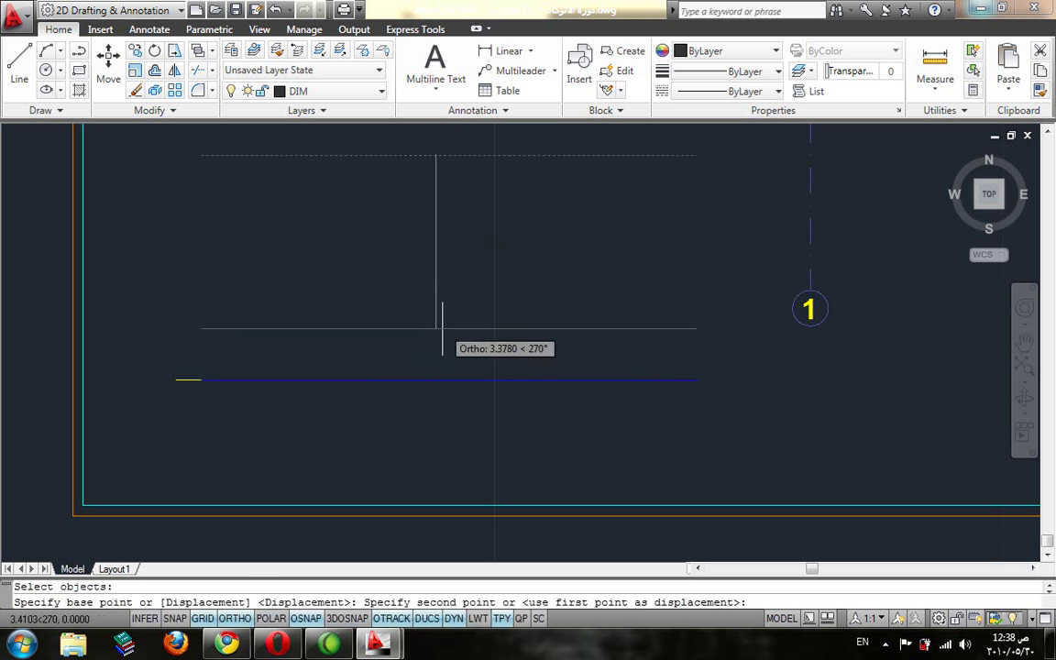
pyautogui.click(440, 376)
pyautogui.press('Escape')
# Step: Draw a test rectangle beside the plan, then erase it
pyautogui.scroll(-2, 403, 380)
pyautogui.moveTo(365, 386); pyautogui.dragTo(500, 357, button='middle')
pyautogui.moveTo(430, 371); pyautogui.dragTo(504, 356, button='middle')
pyautogui.click(79, 70)
pyautogui.click(196, 225)
pyautogui.click(317, 367)
pyautogui.press('Escape')
pyautogui.click(345, 196)
pyautogui.click(157, 433)
pyautogui.press('Delete')
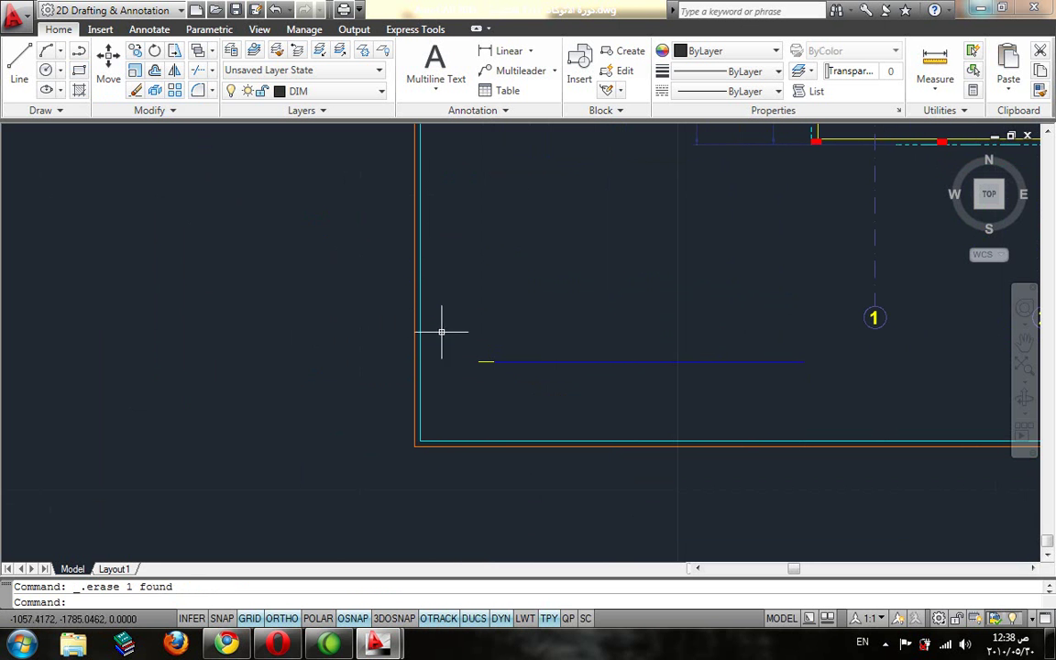
pyautogui.scroll(3, 415, 356)
pyautogui.moveTo(165, 330); pyautogui.dragTo(338, 382, button='middle')
pyautogui.scroll(2, 438, 376)
pyautogui.scroll(-5, 454, 360)
pyautogui.scroll(3, 498, 373)
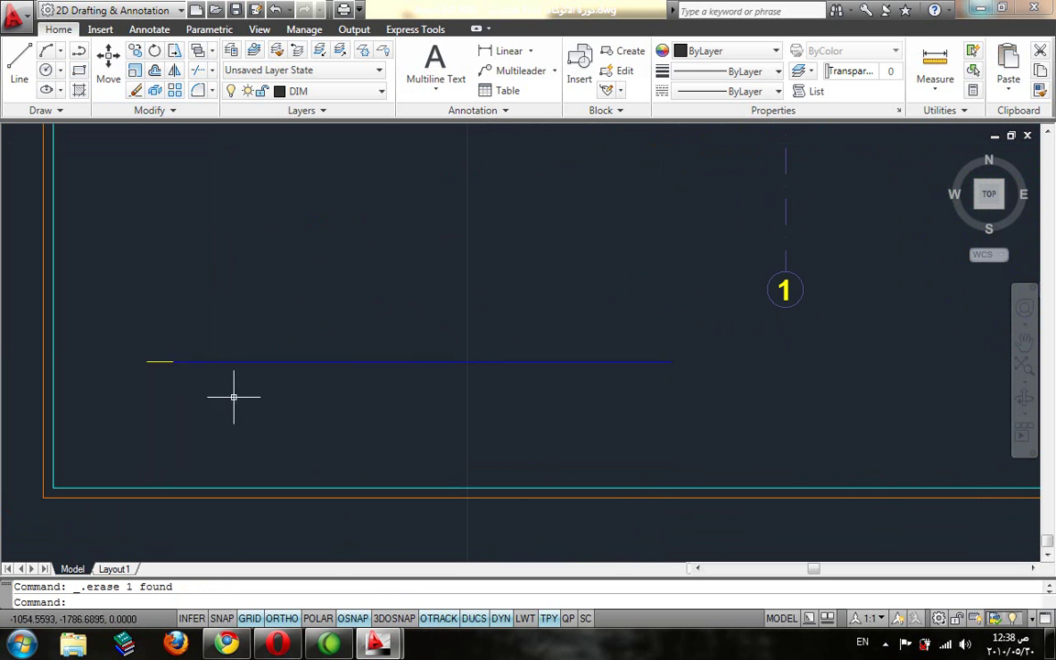
pyautogui.write('tr')
pyautogui.press('Return')
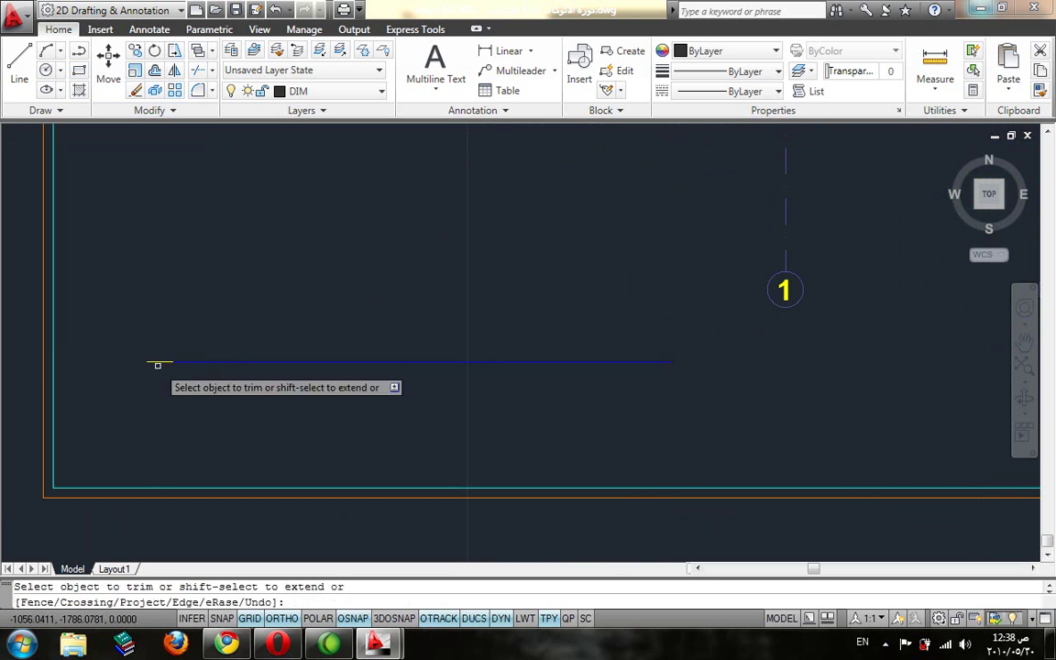
pyautogui.press('Escape')
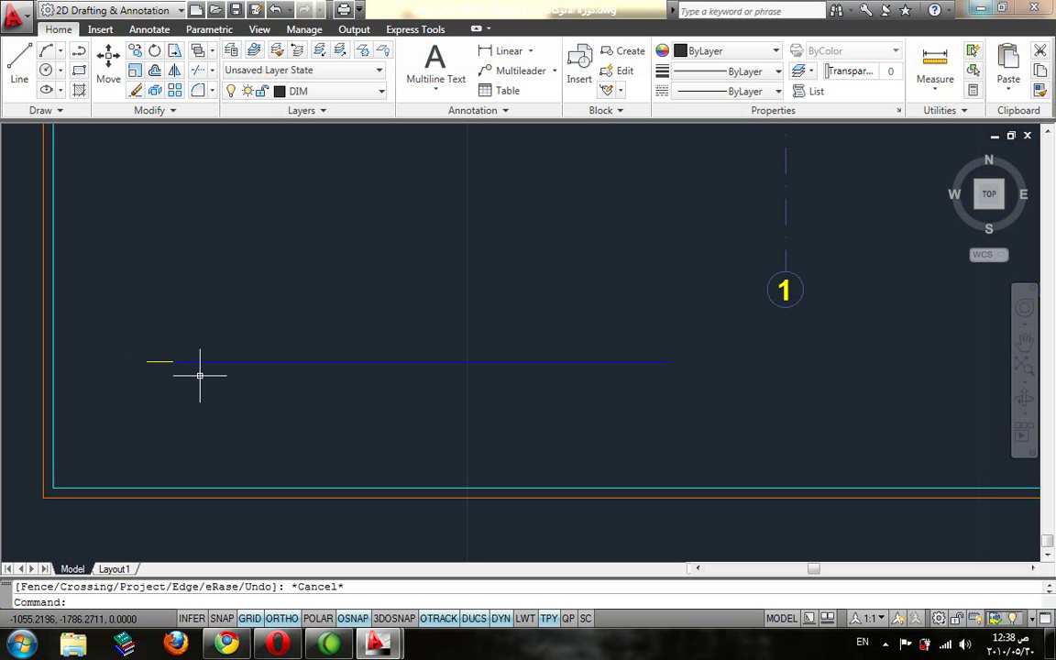
pyautogui.moveTo(422, 377); pyautogui.dragTo(464, 375, button='middle')
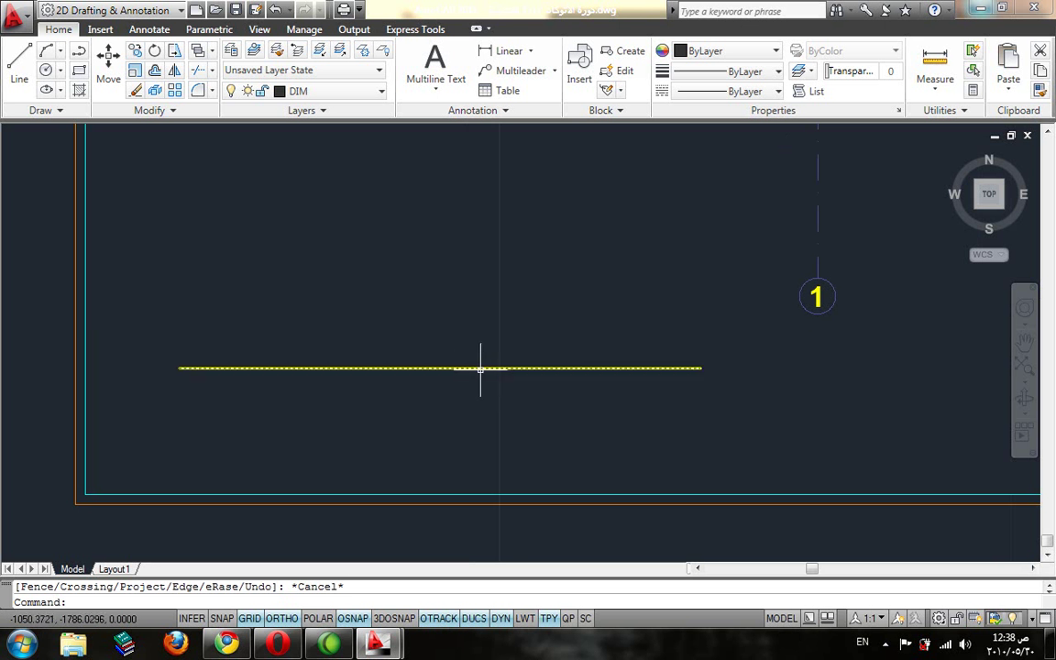
pyautogui.scroll(2, 212, 377)
pyautogui.click(204, 362)
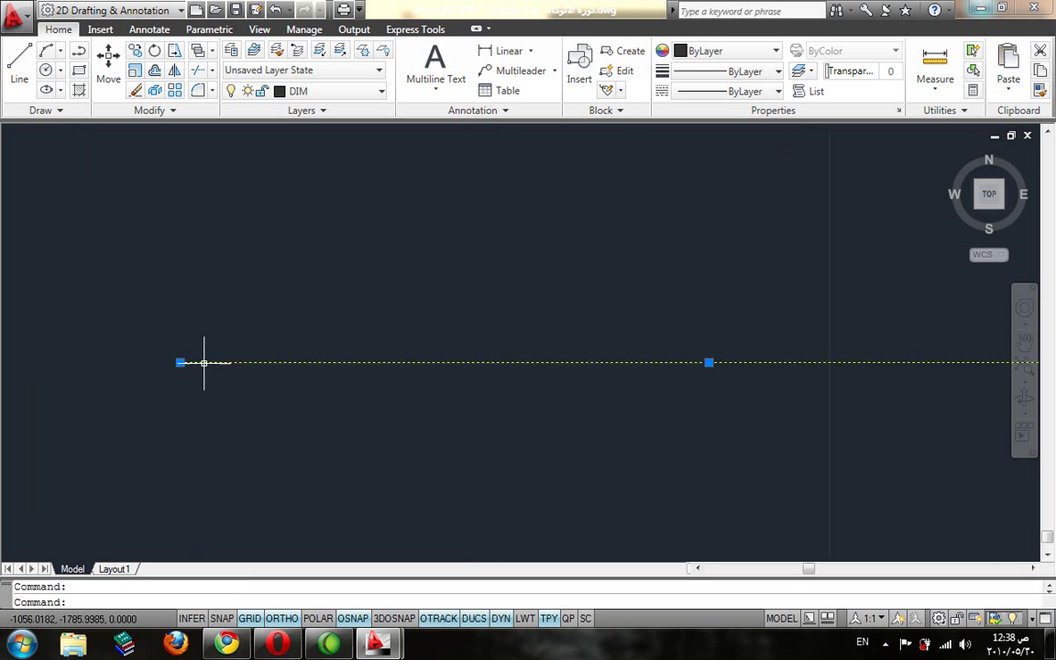
pyautogui.click(179, 362)
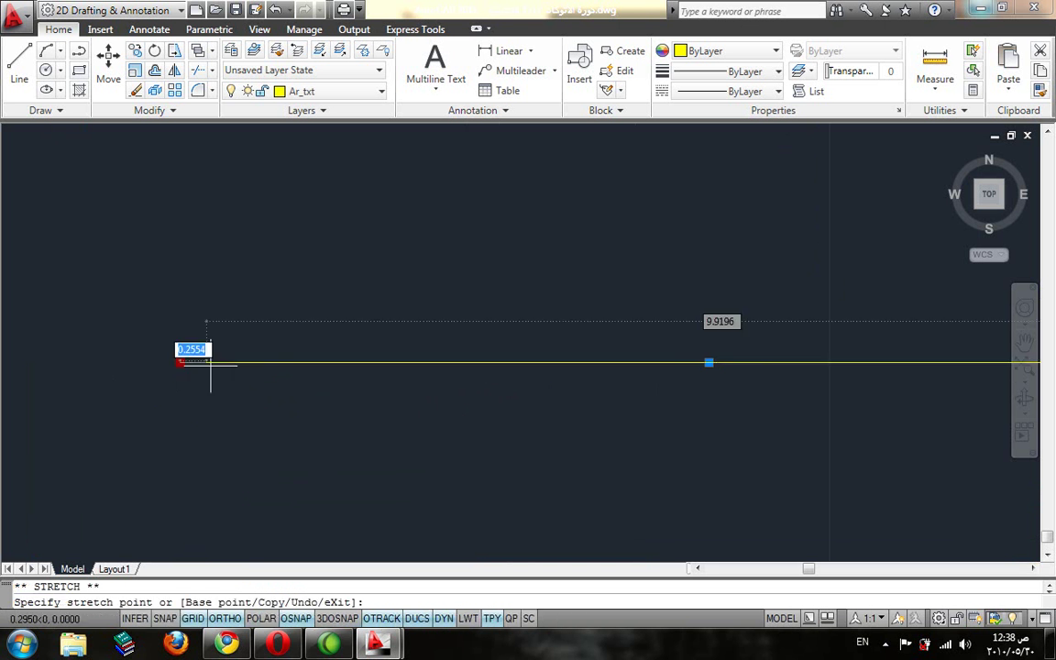
pyautogui.press('Escape')
pyautogui.press('Escape')
pyautogui.scroll(-2, 242, 376)
pyautogui.scroll(-1, 242, 376)
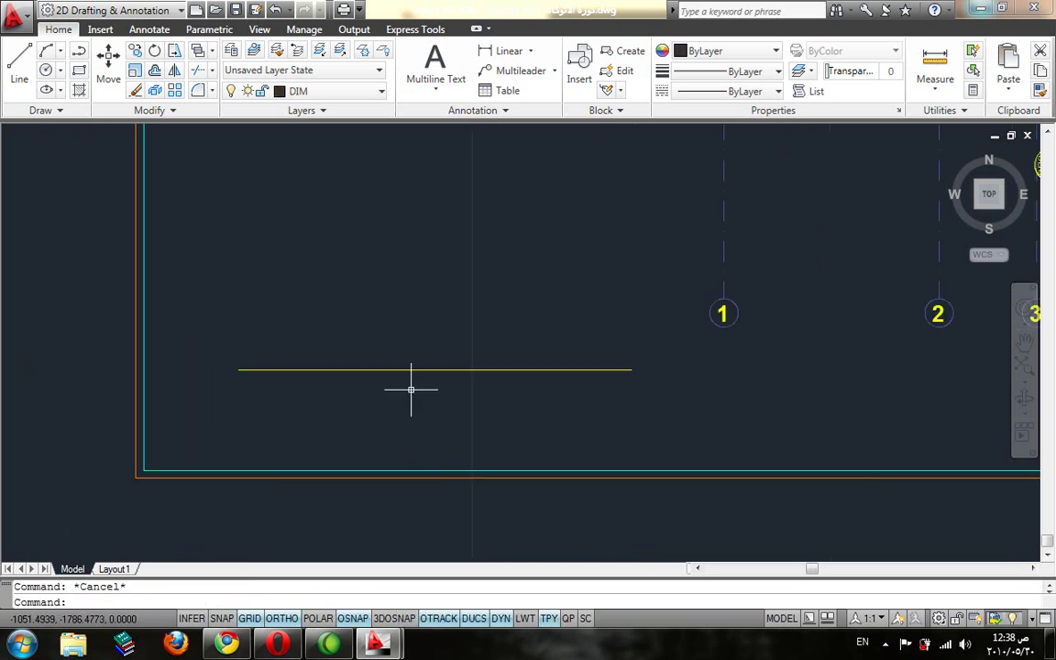
pyautogui.click(424, 367)
pyautogui.scroll(2, 445, 366)
pyautogui.scroll(3, 431, 355)
pyautogui.scroll(-3, 422, 354)
pyautogui.scroll(2, 427, 355)
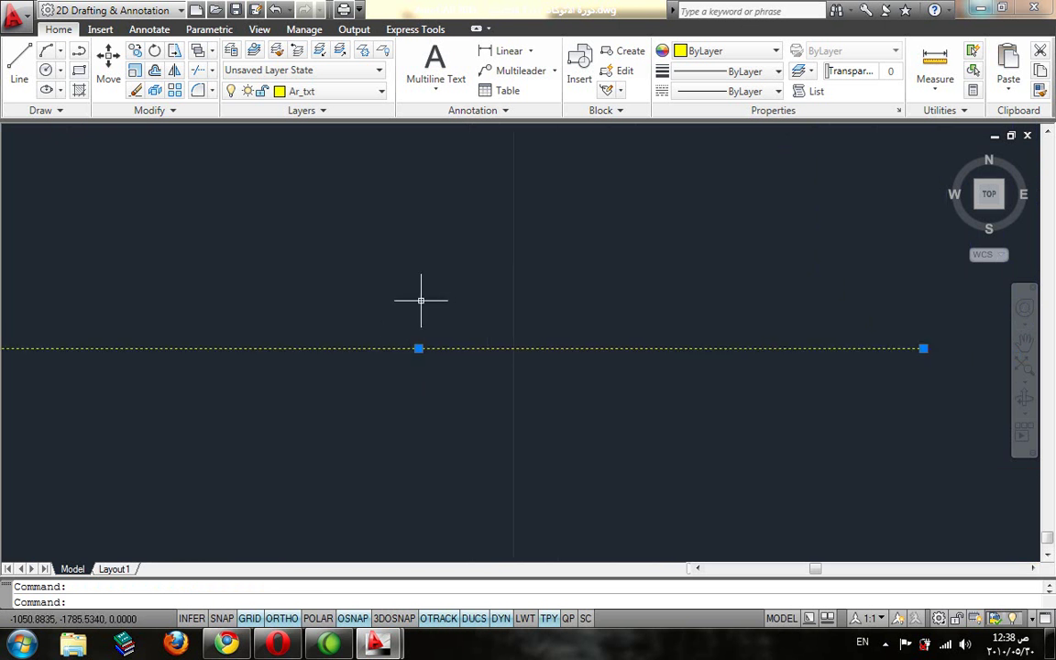
pyautogui.scroll(-4, 421, 301)
pyautogui.press('Escape')
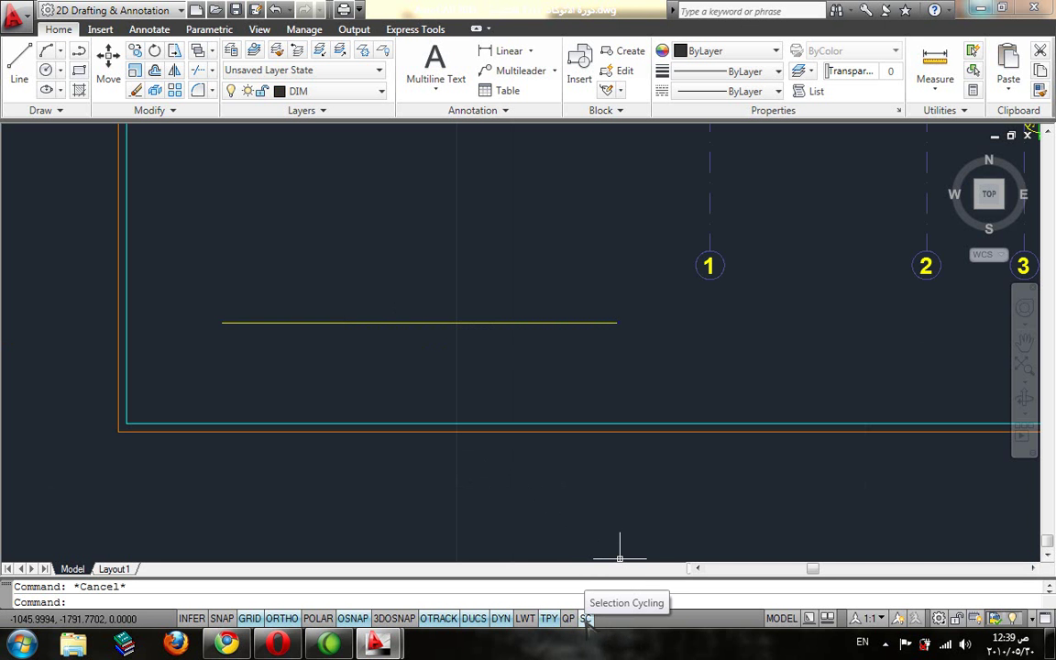
# Step: Turn on Selection Cycling and zoom in to list the four Lines stacked on the yellow line
pyautogui.click(588, 618)
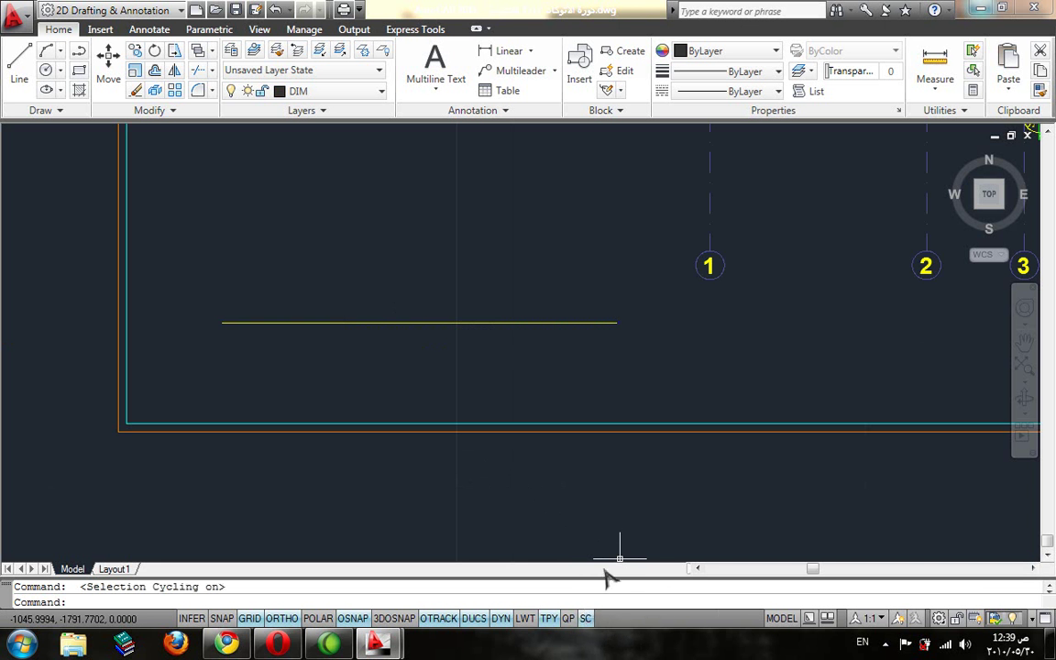
pyautogui.moveTo(565, 323)
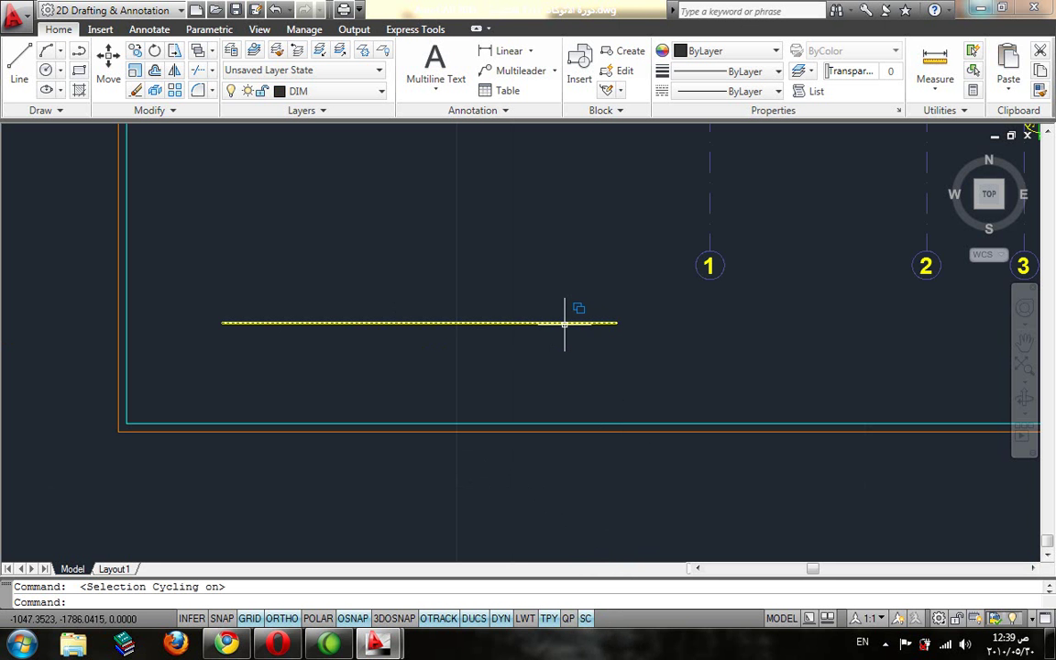
pyautogui.scroll(1, 577, 317)
pyautogui.scroll(1, 605, 372)
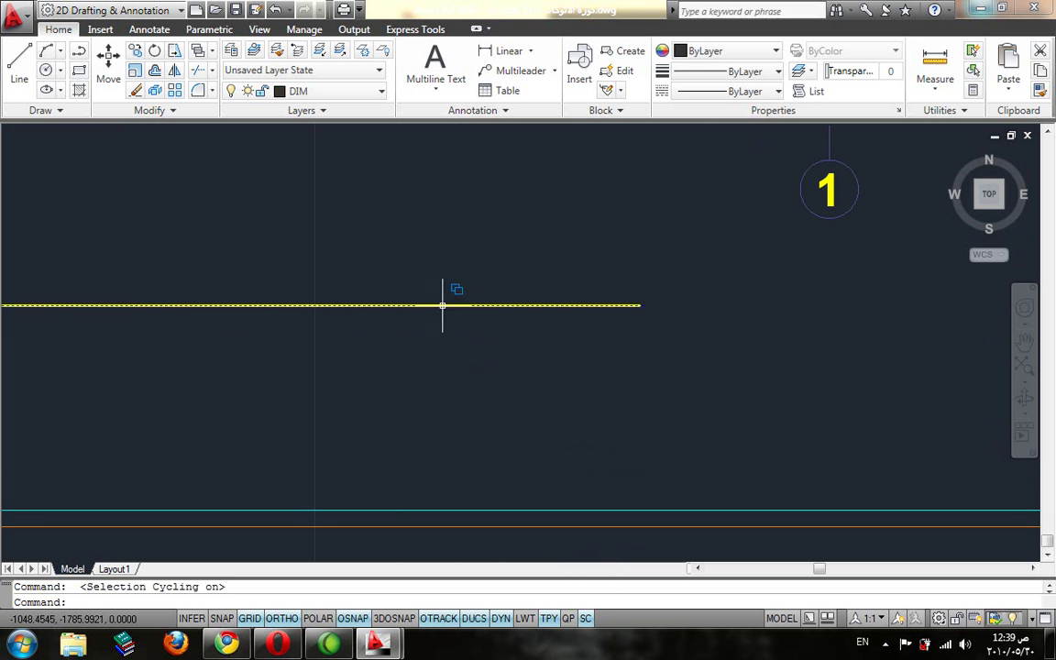
pyautogui.scroll(-2, 438, 308)
pyautogui.scroll(3, 391, 303)
pyautogui.scroll(2, 396, 318)
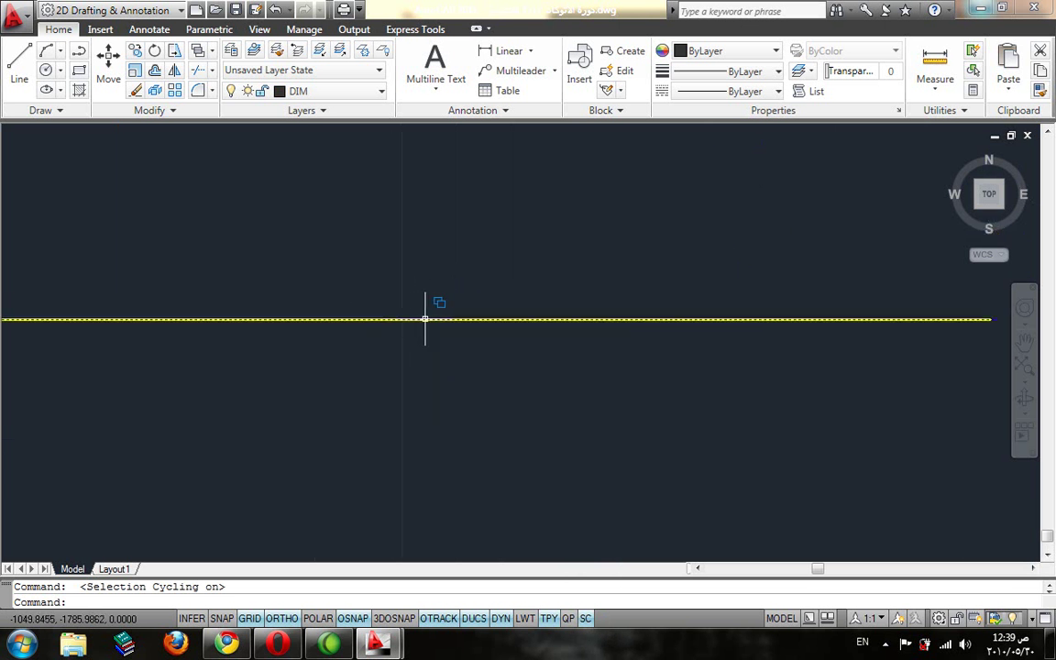
pyautogui.click(426, 319)
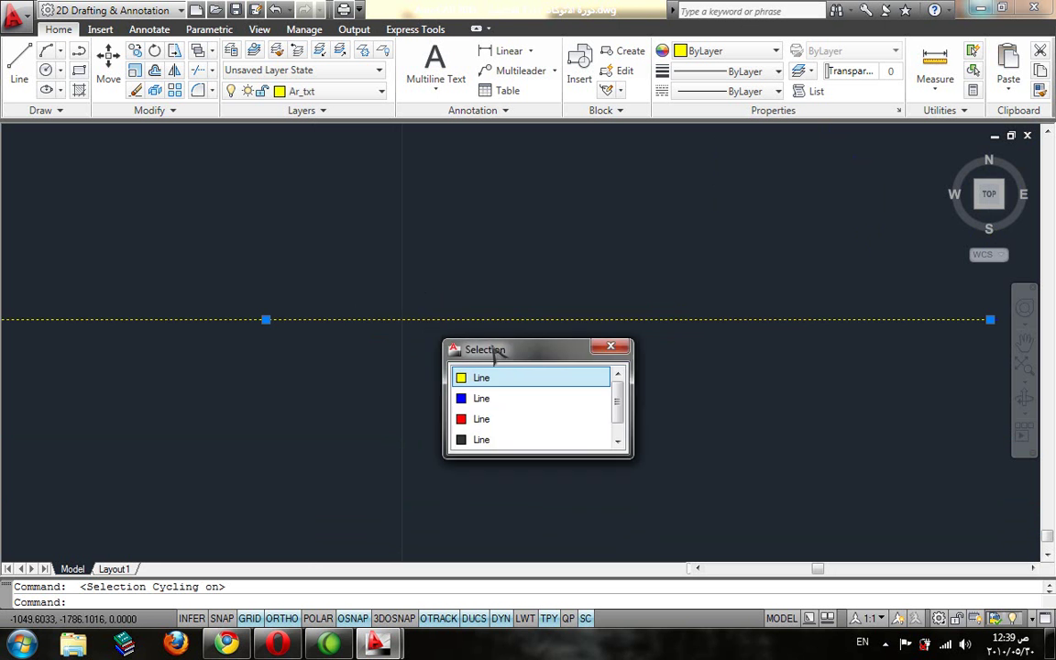
# Step: Pick the red Line from the Selection list and move it below the stack
pyautogui.moveTo(506, 359); pyautogui.dragTo(452, 362)
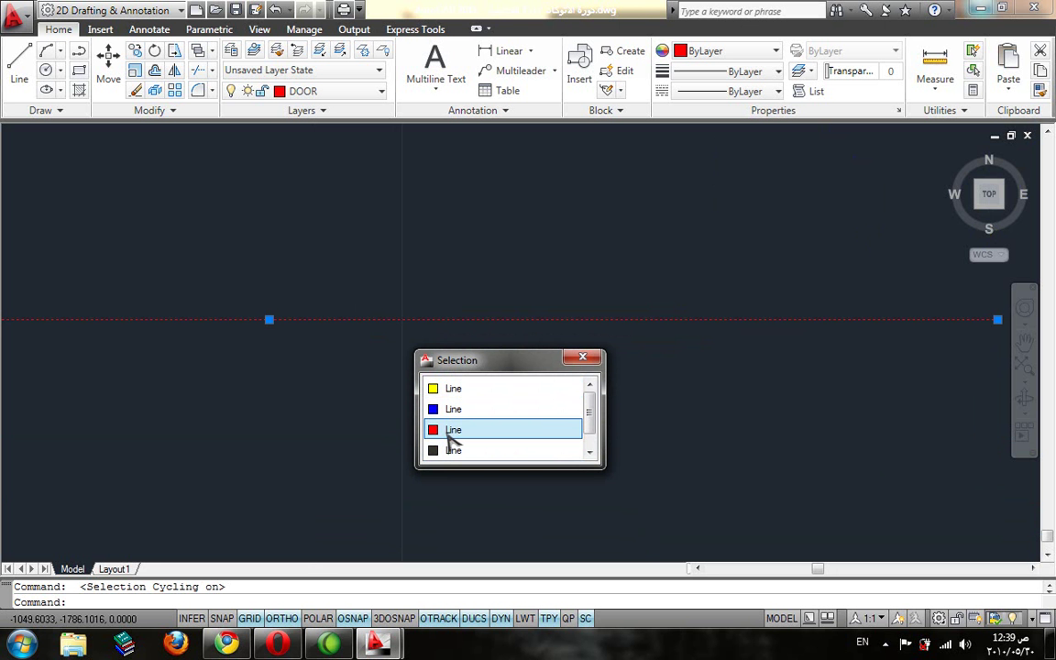
pyautogui.click(450, 439)
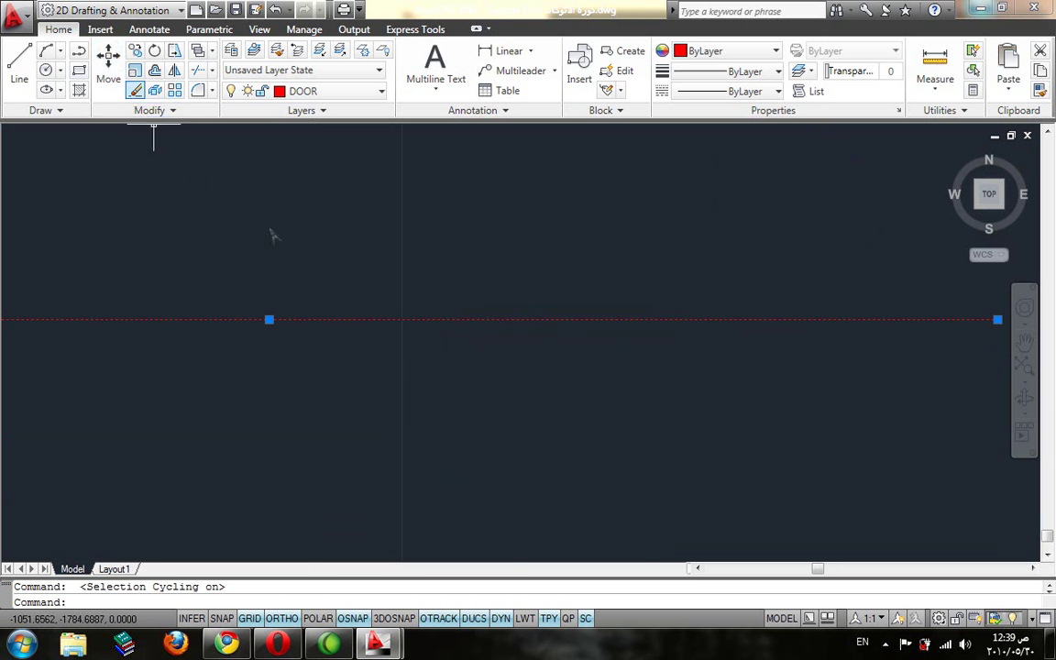
pyautogui.click(344, 303)
pyautogui.click(354, 450)
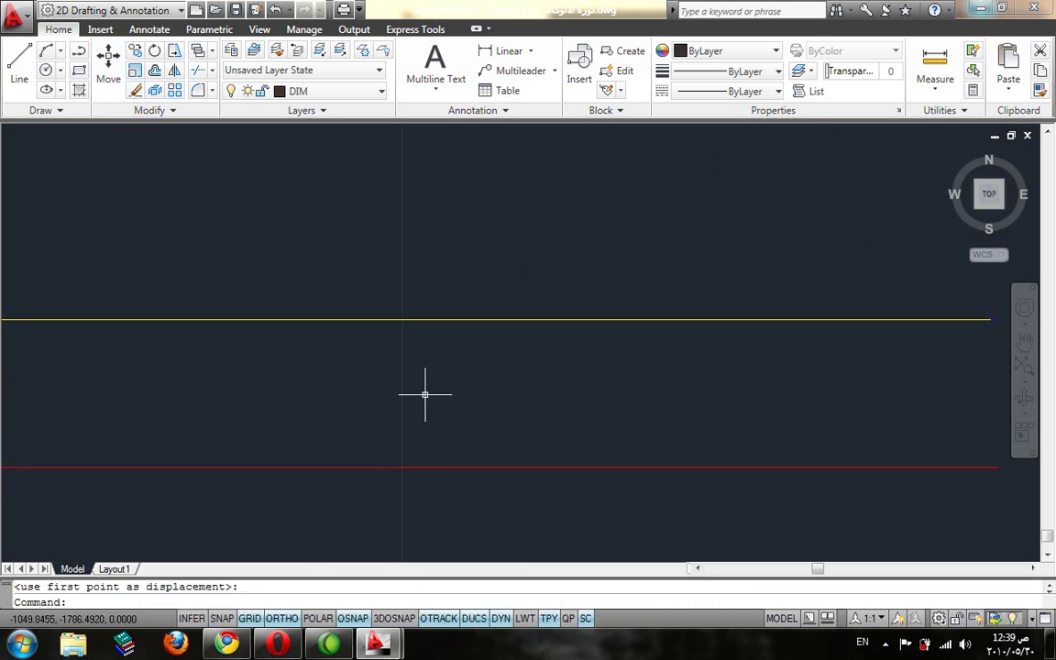
# Step: List the stacked lines again and choose the dark Line
pyautogui.scroll(-2, 367, 385)
pyautogui.scroll(2, 330, 399)
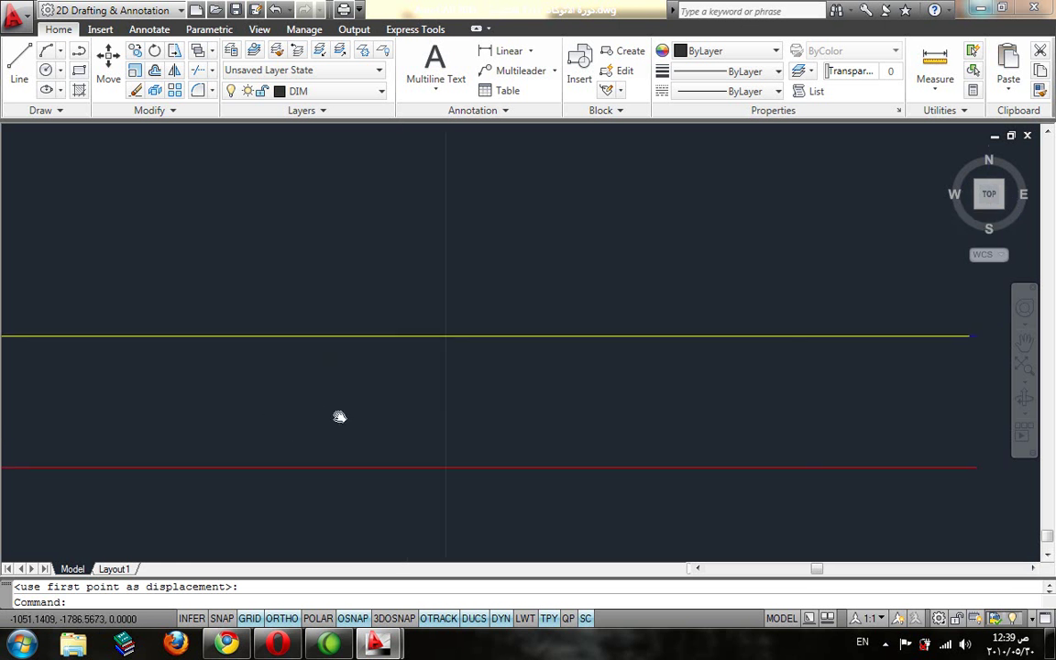
pyautogui.scroll(-2, 431, 397)
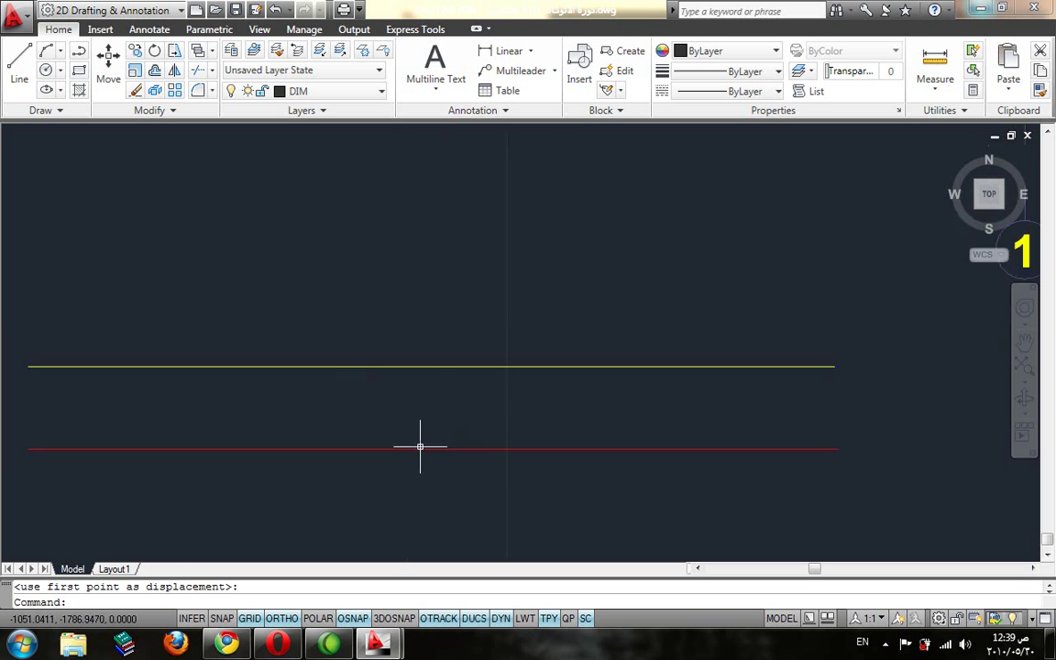
pyautogui.scroll(2, 448, 425)
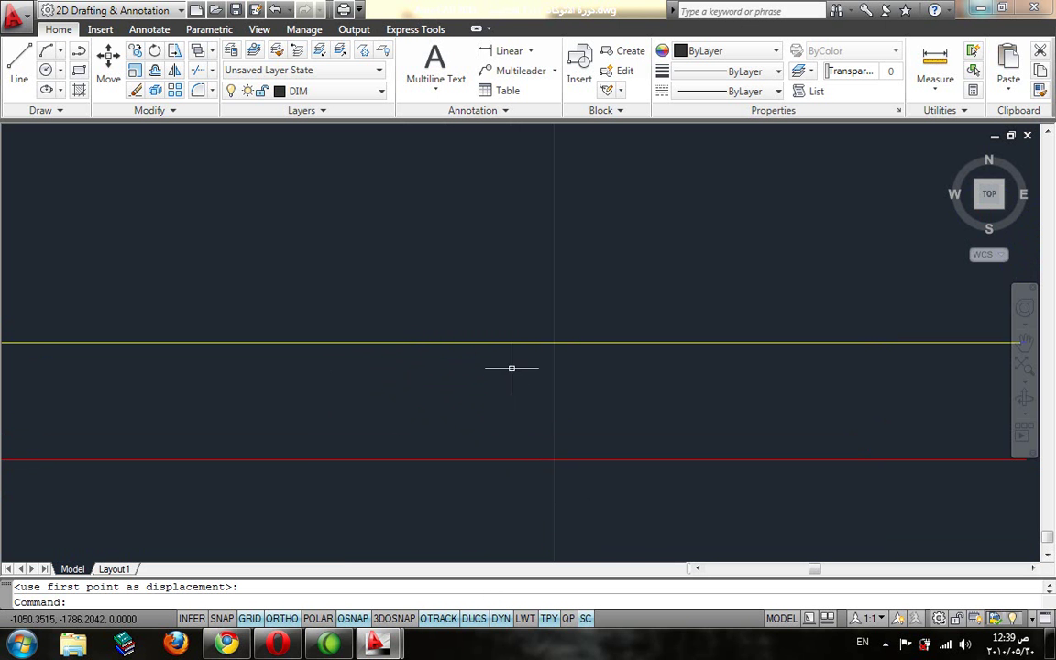
pyautogui.scroll(1, 528, 335)
pyautogui.scroll(-2, 518, 348)
pyautogui.scroll(2, 496, 447)
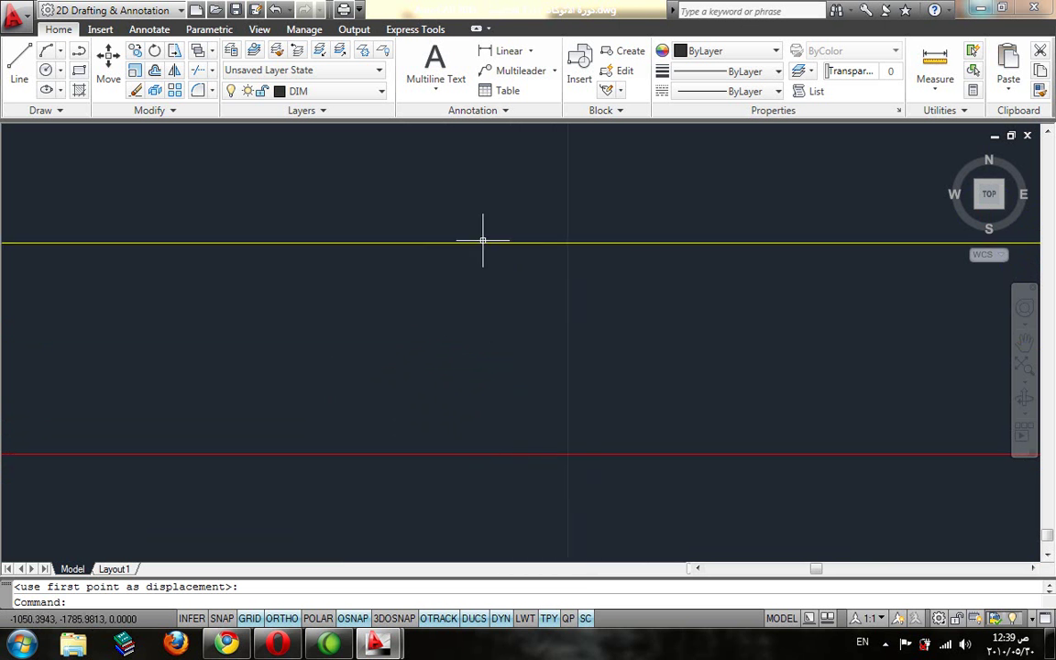
pyautogui.click(484, 241)
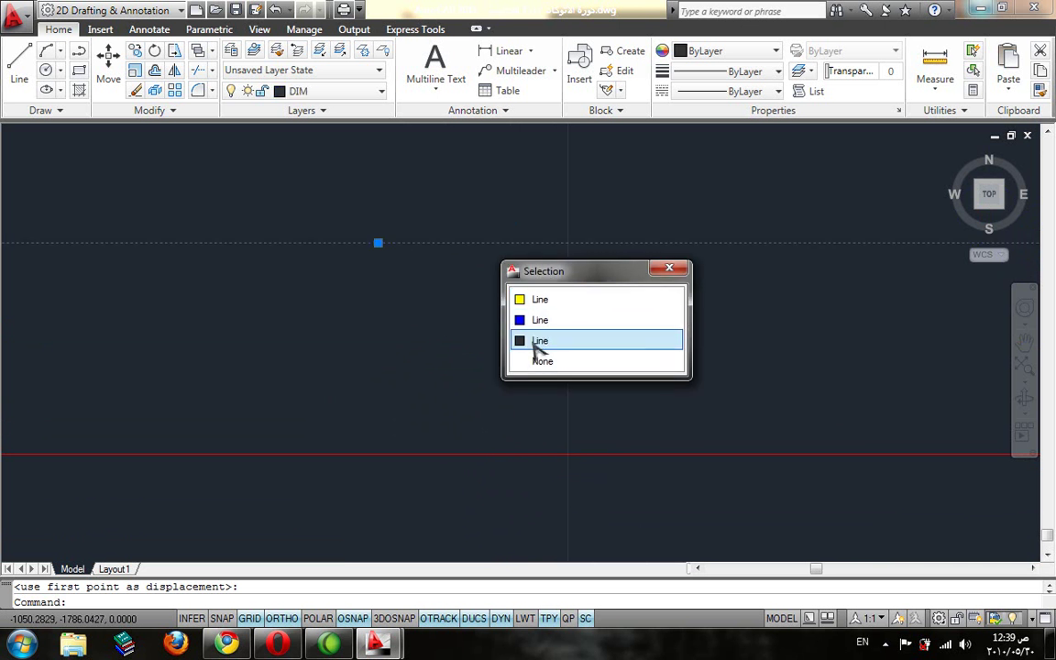
pyautogui.click(536, 343)
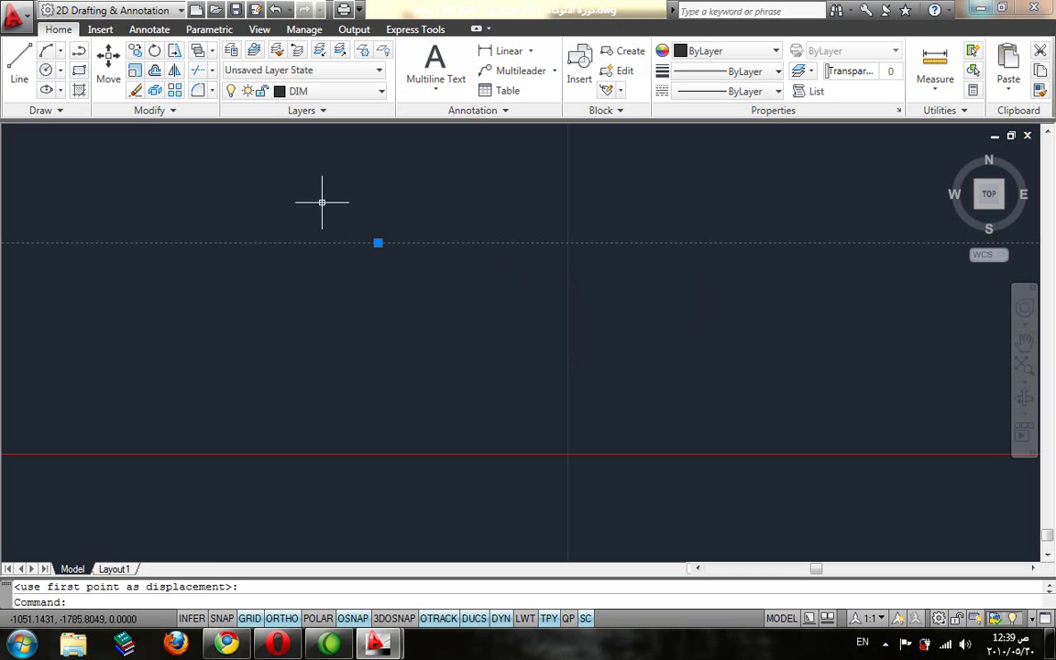
pyautogui.press('Return')
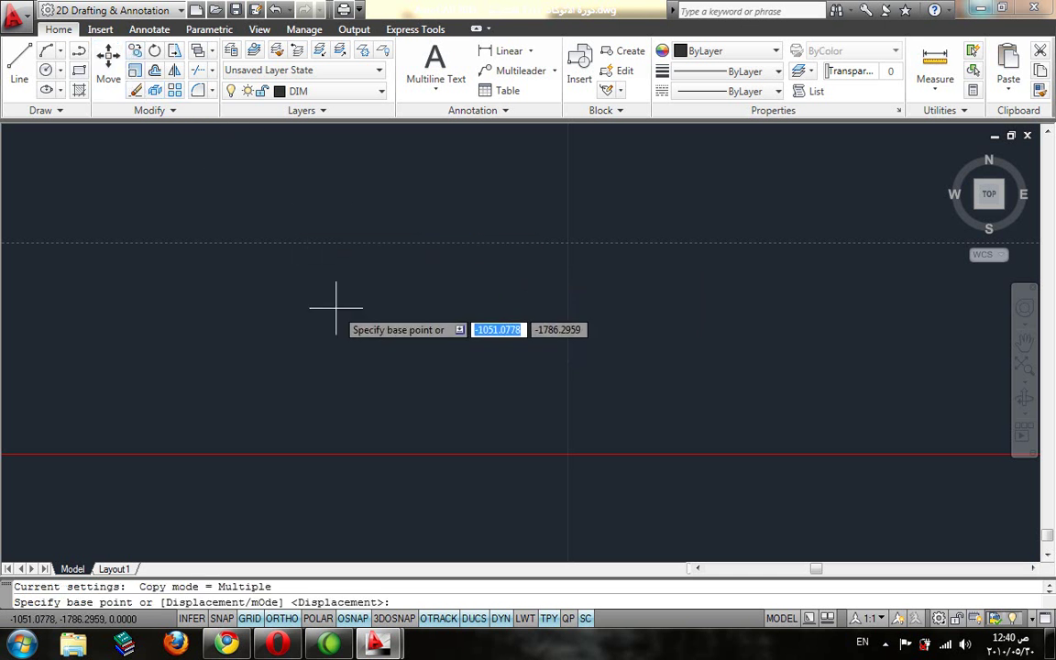
# Step: Place a copy of the dark line just above the yellow line, then zoom out to the whole plan
pyautogui.click(339, 308)
pyautogui.press('Return')
pyautogui.scroll(-2, 489, 347)
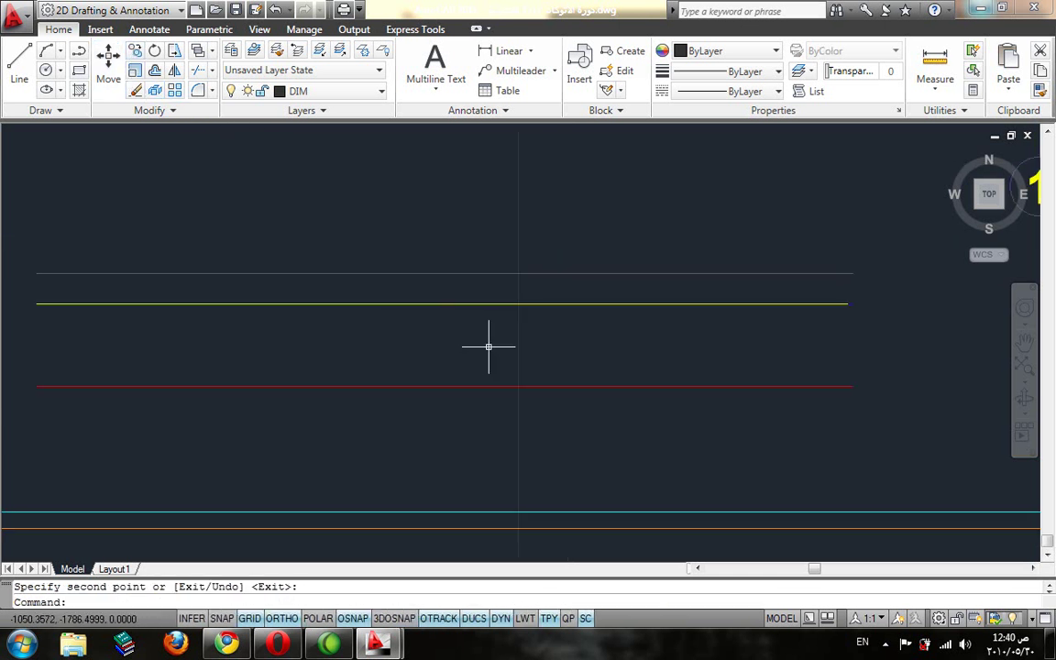
pyautogui.moveTo(480, 362); pyautogui.dragTo(477, 291, button='middle')
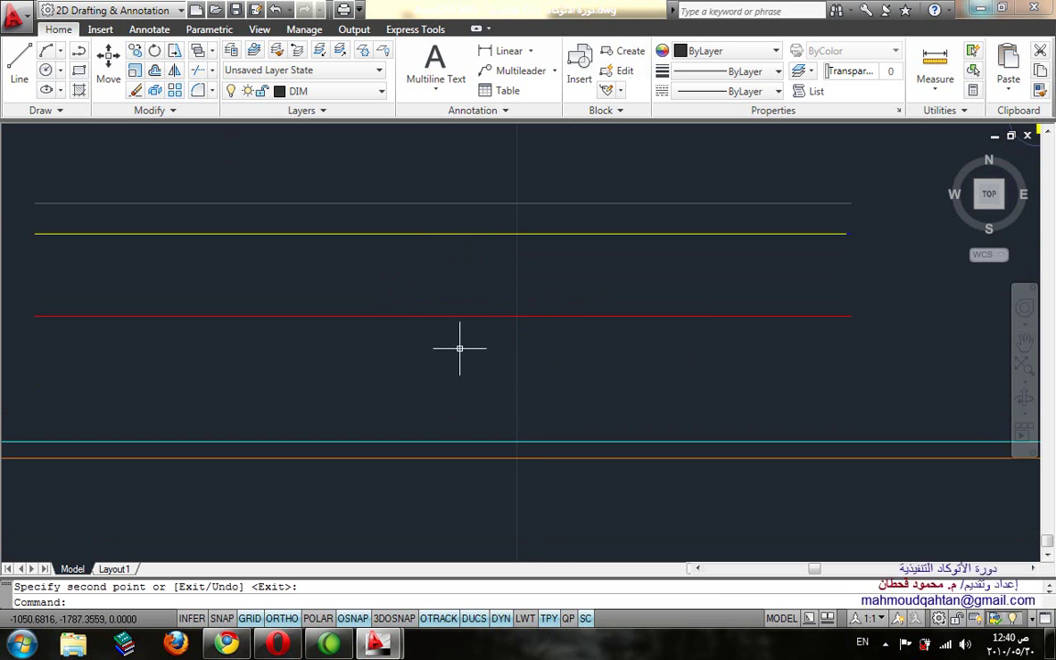
pyautogui.scroll(-2, 460, 349)
pyautogui.scroll(-1, 389, 311)
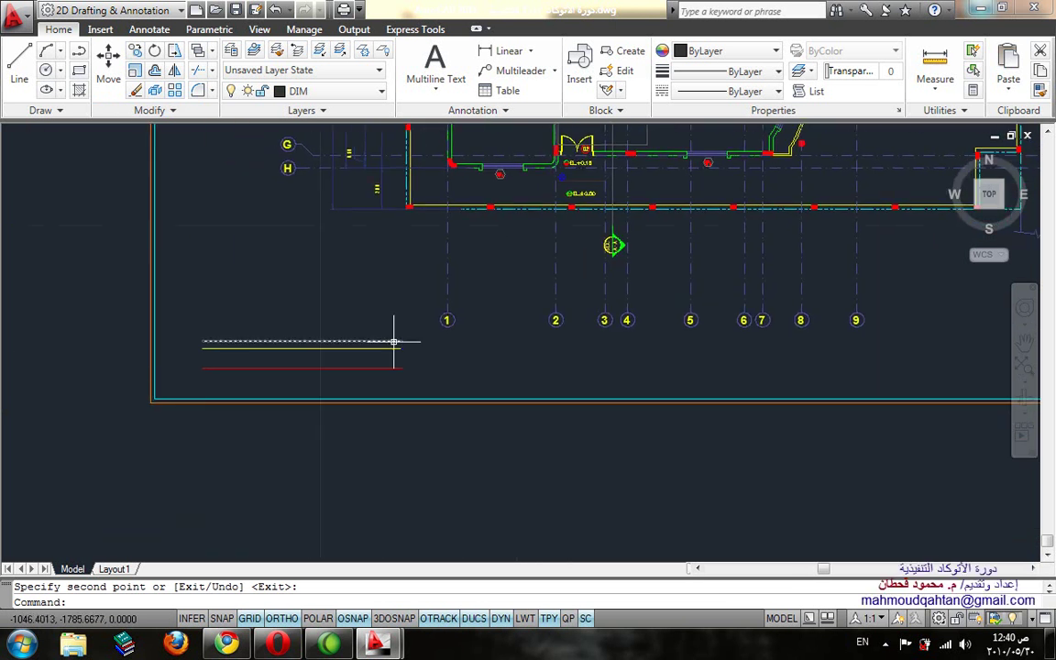
pyautogui.scroll(-3, 385, 385)
pyautogui.moveTo(301, 390); pyautogui.dragTo(448, 405, button='middle')
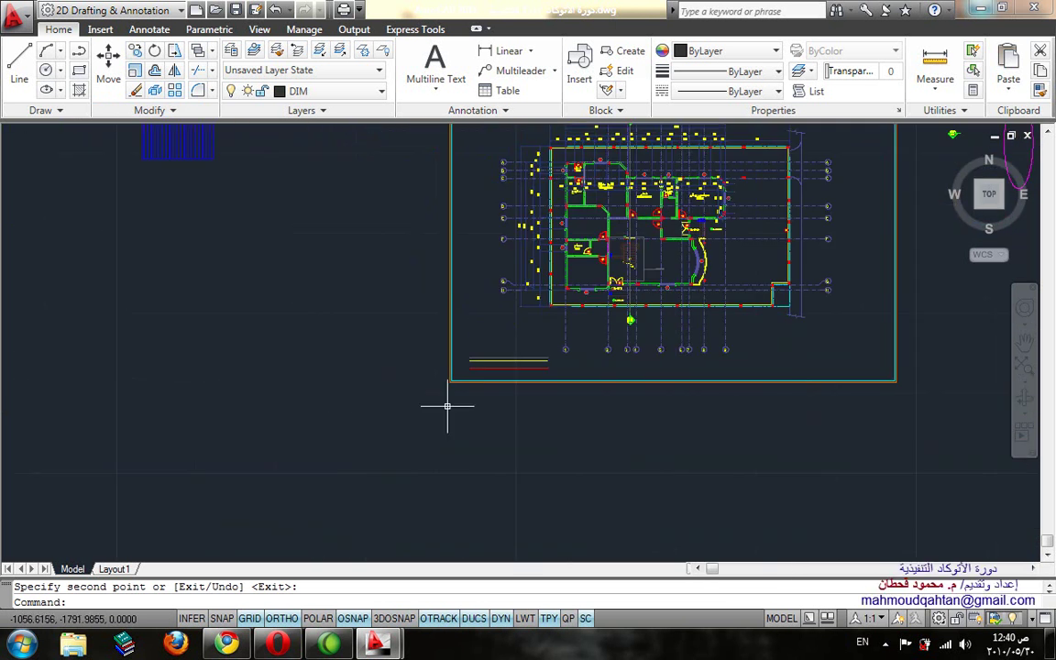
pyautogui.press('alt')
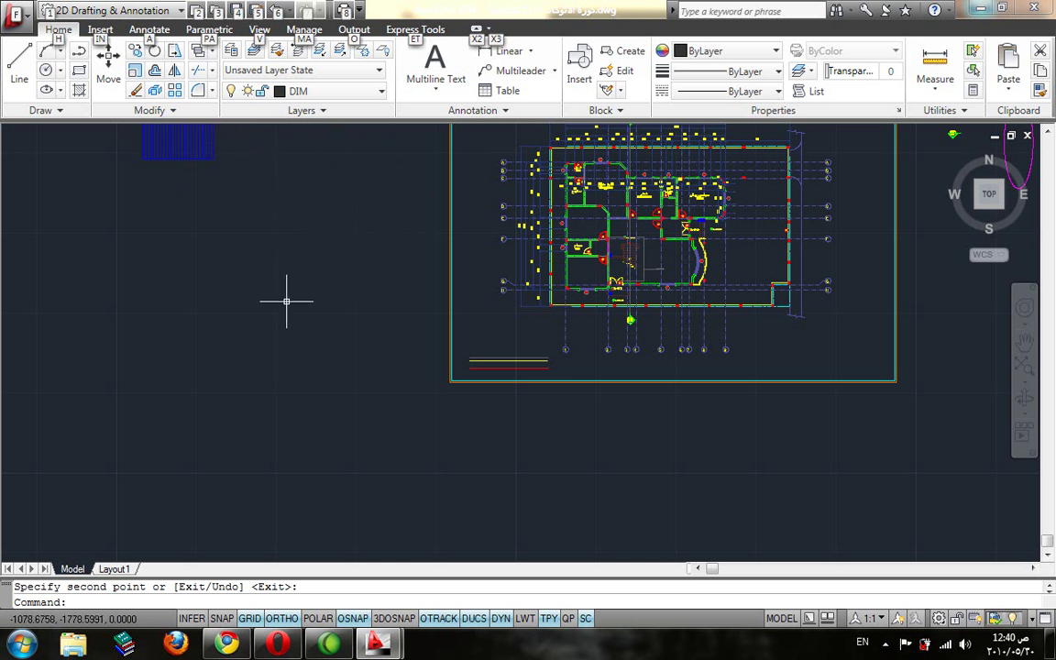
# Step: Open the Insert Block dialog from the Insert tab and cancel it without inserting
pyautogui.press('Escape')
pyautogui.press('n')
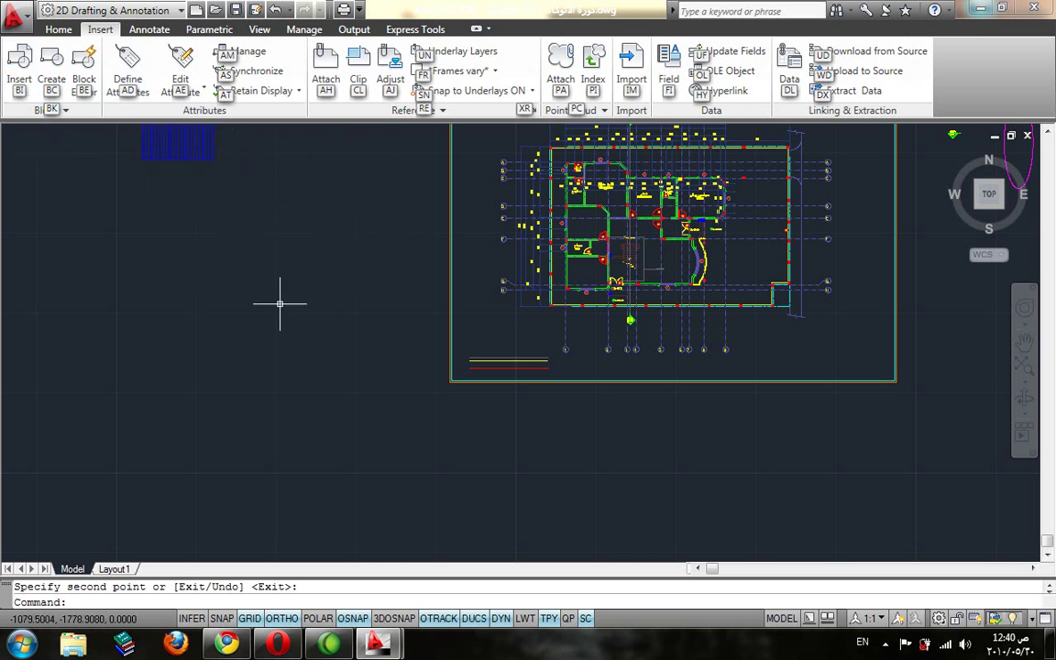
pyautogui.press('b')
pyautogui.press('i')
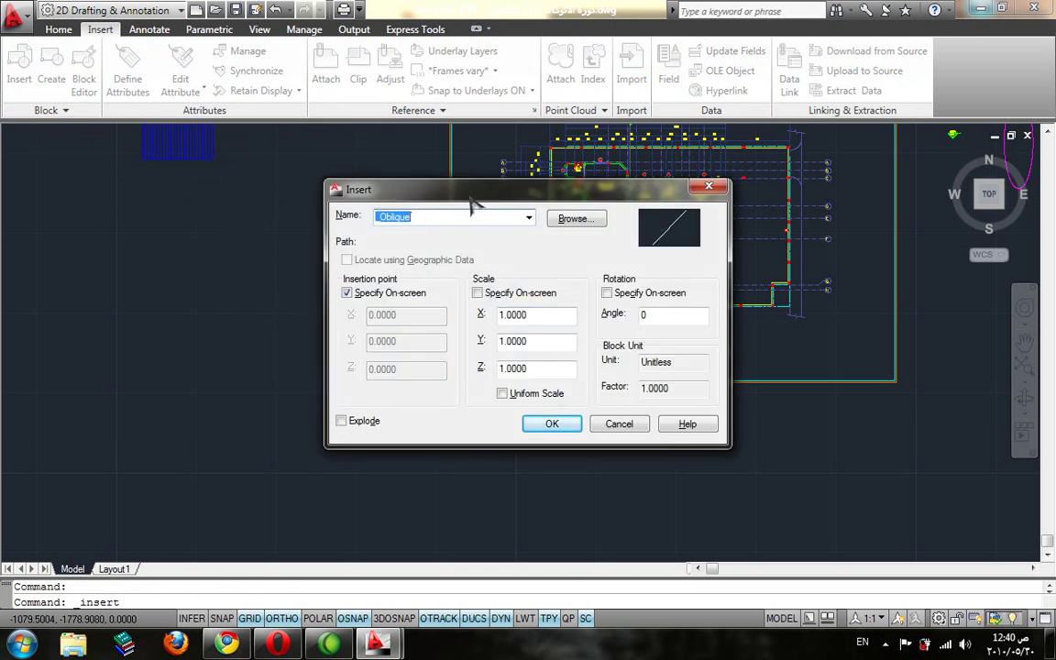
pyautogui.moveTo(469, 197); pyautogui.dragTo(347, 222)
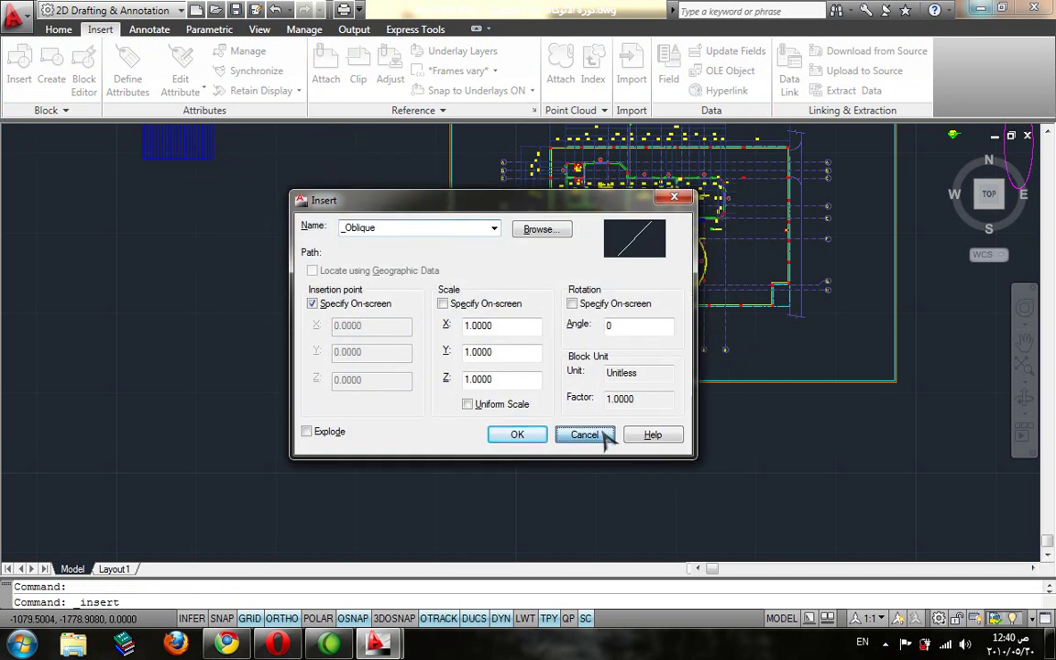
pyautogui.click(586, 434)
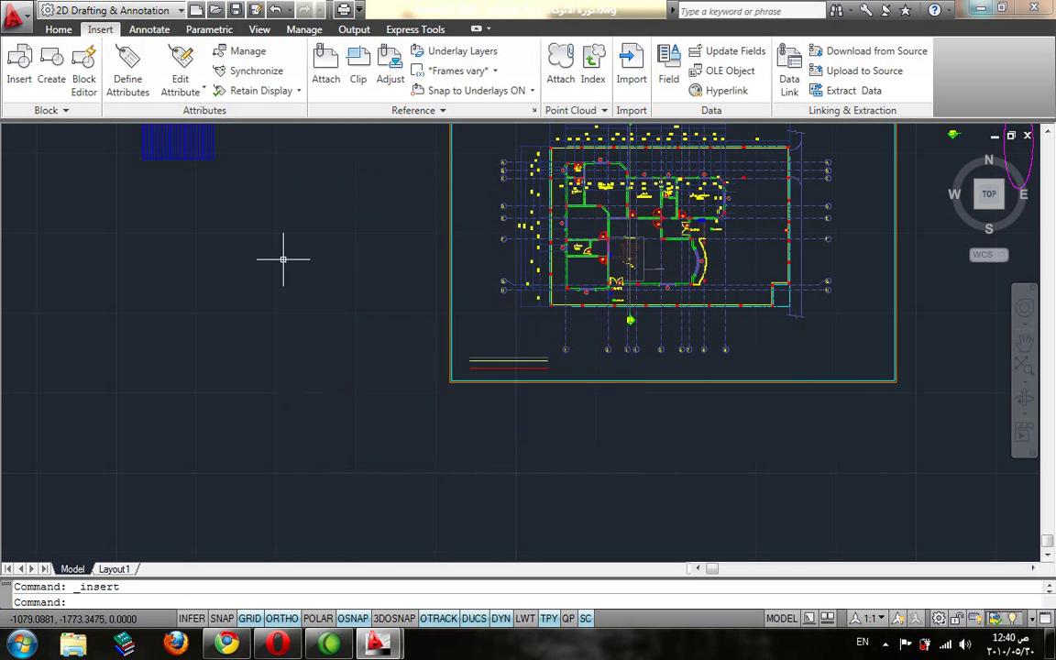
pyautogui.press('alt')
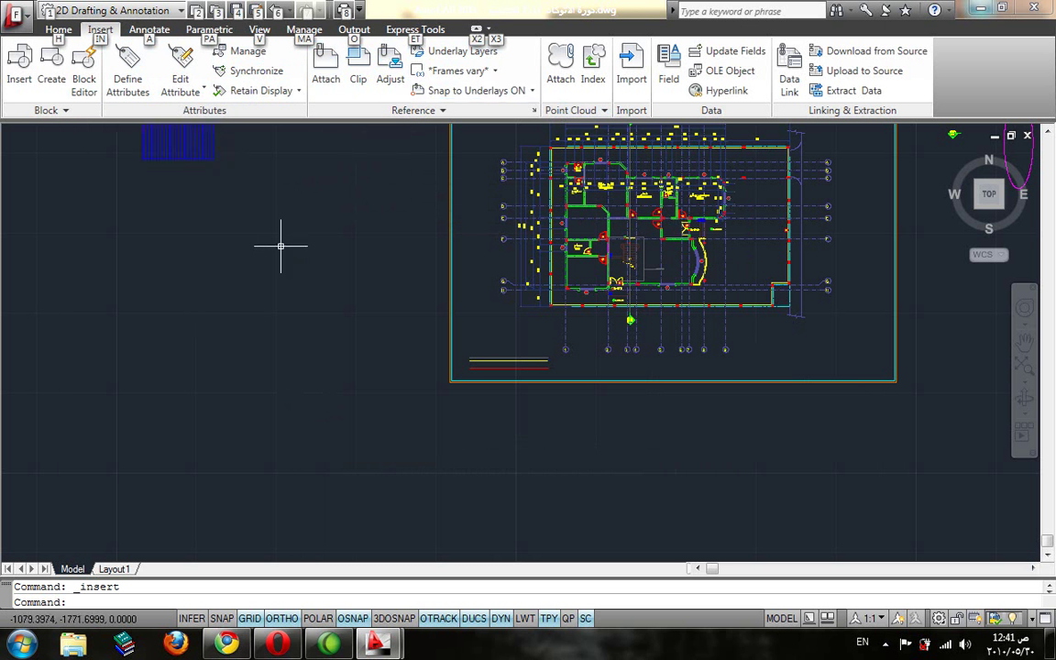
pyautogui.press('alt')
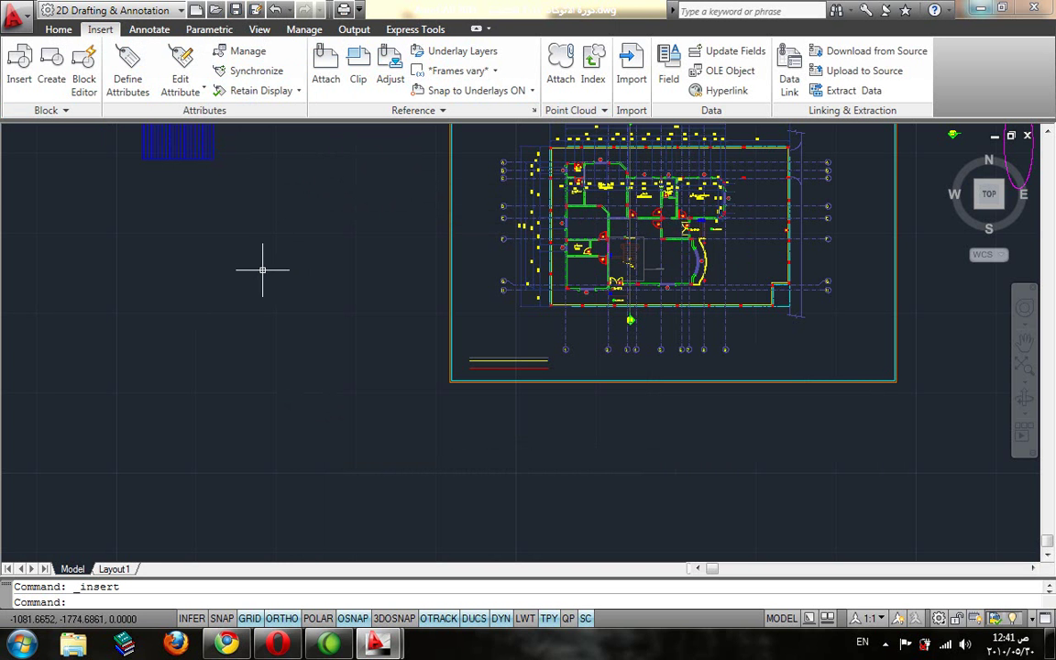
# Step: Zoom to the blue striped hatch block and turn Selection Cycling off with Ctrl+W
pyautogui.scroll(-2, 262, 271)
pyautogui.moveTo(266, 359); pyautogui.dragTo(446, 312, button='middle')
pyautogui.moveTo(519, 259); pyautogui.dragTo(402, 310, button='middle')
pyautogui.scroll(4, 402, 310)
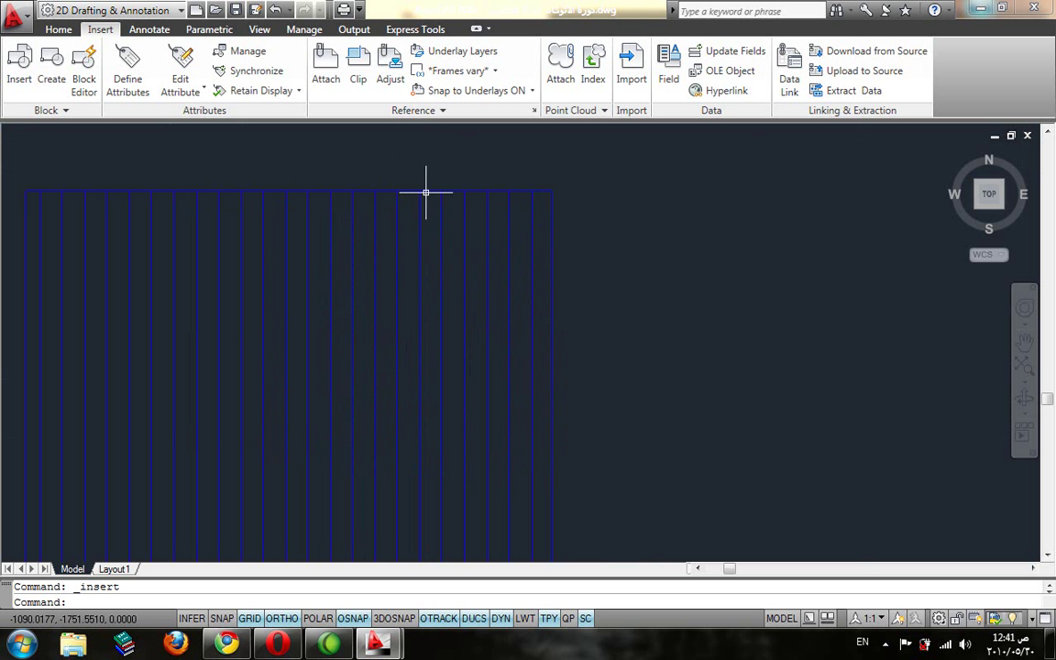
pyautogui.scroll(-2, 509, 220)
pyautogui.hotkey('ctrl', 'w')
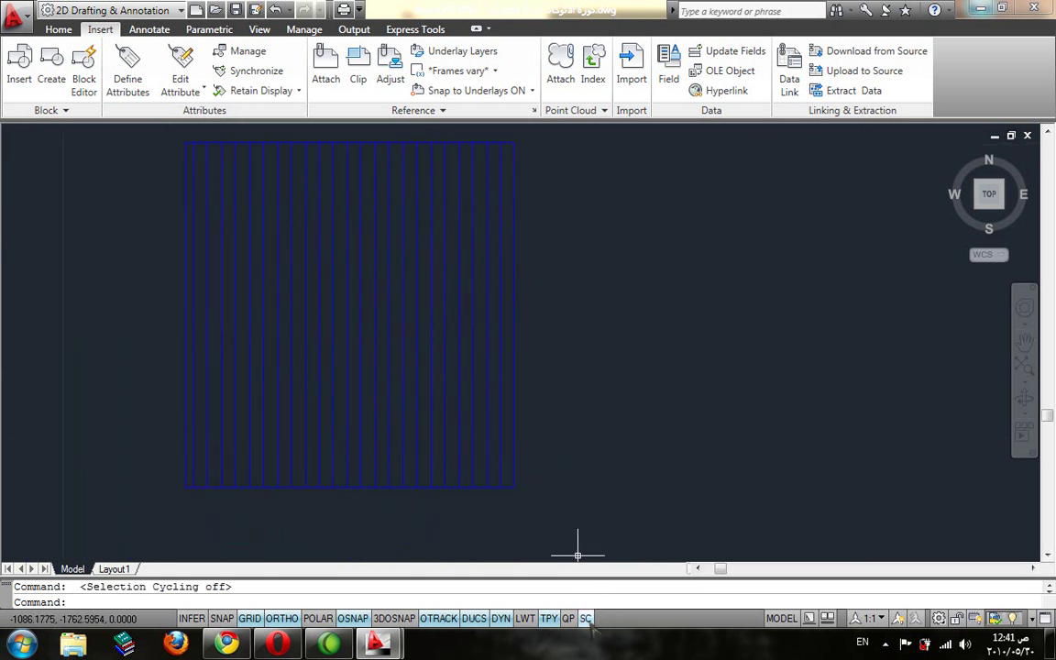
pyautogui.moveTo(443, 253); pyautogui.dragTo(454, 281, button='middle')
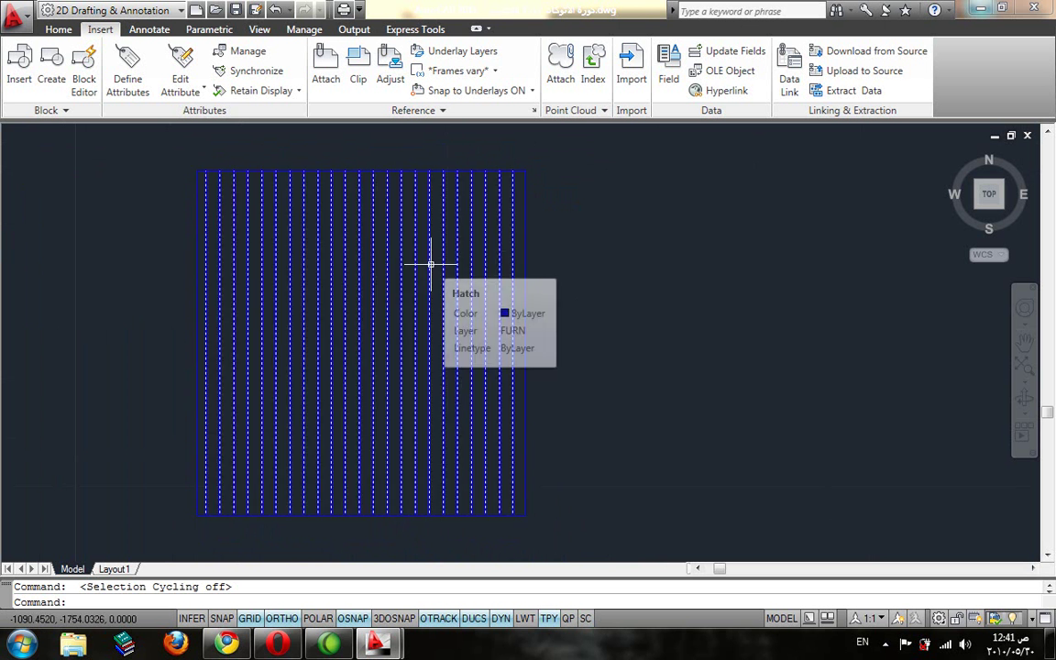
# Step: Offset the block's outer rectangle 0.5 inward and erase the original outer rectangle
pyautogui.write('o')
pyautogui.press('Return')
pyautogui.write('.5')
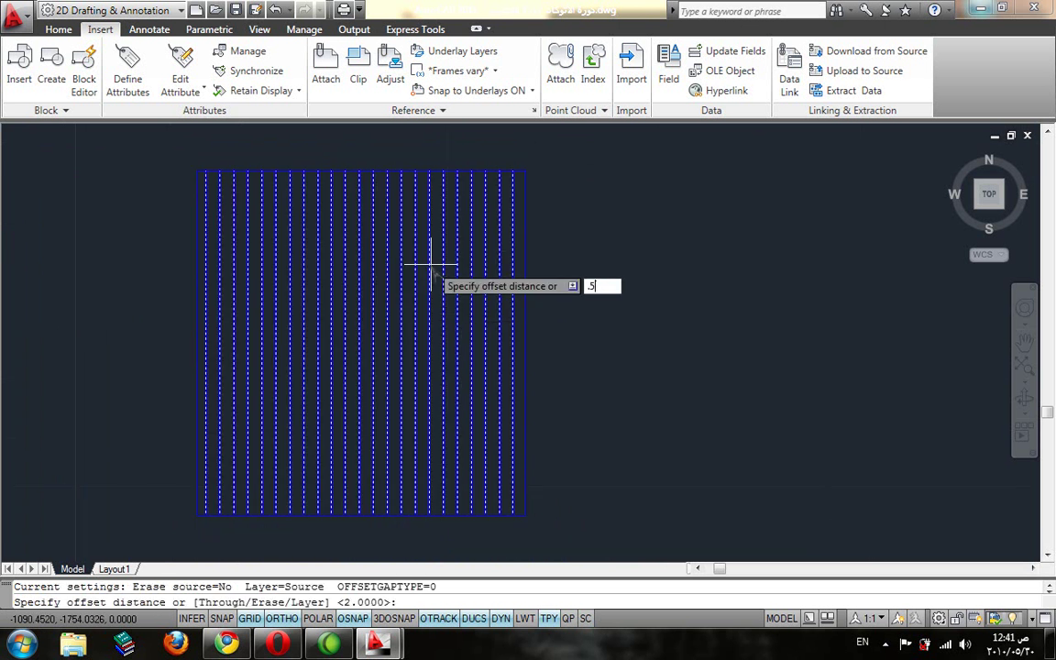
pyautogui.press('Return')
pyautogui.click(434, 170)
pyautogui.click(451, 266)
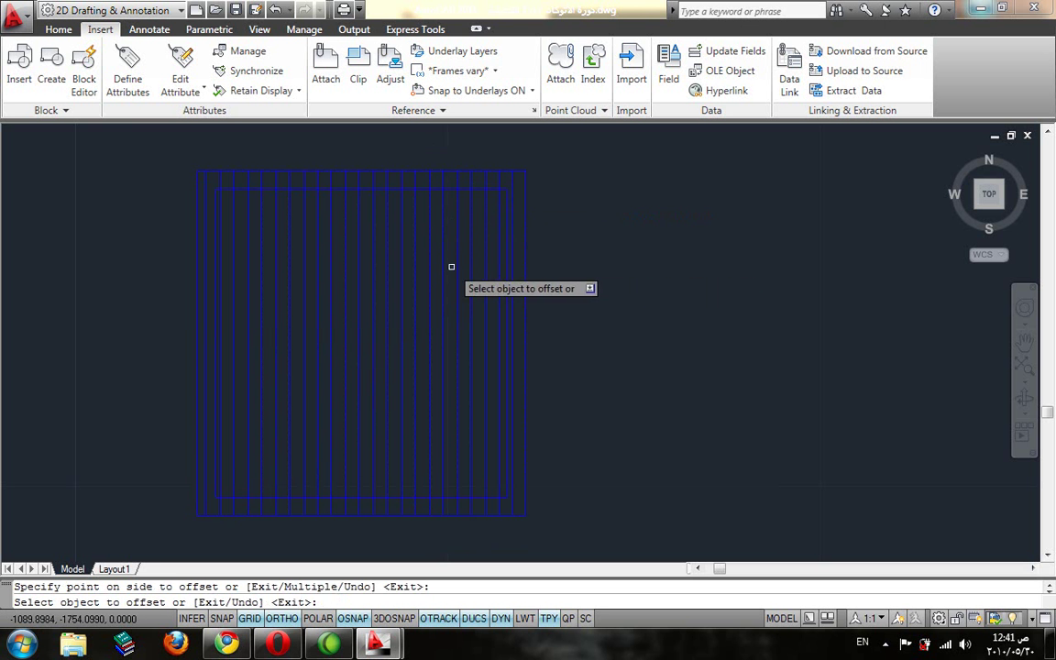
pyautogui.press('Return')
pyautogui.click(500, 171)
pyautogui.press('Delete')
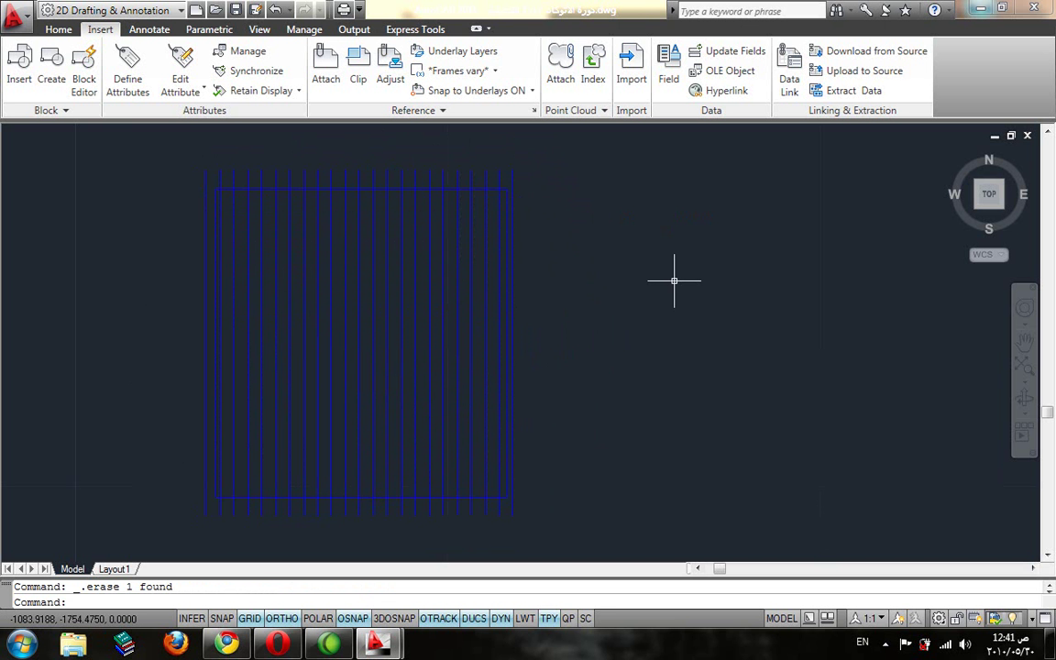
pyautogui.write('extrim')
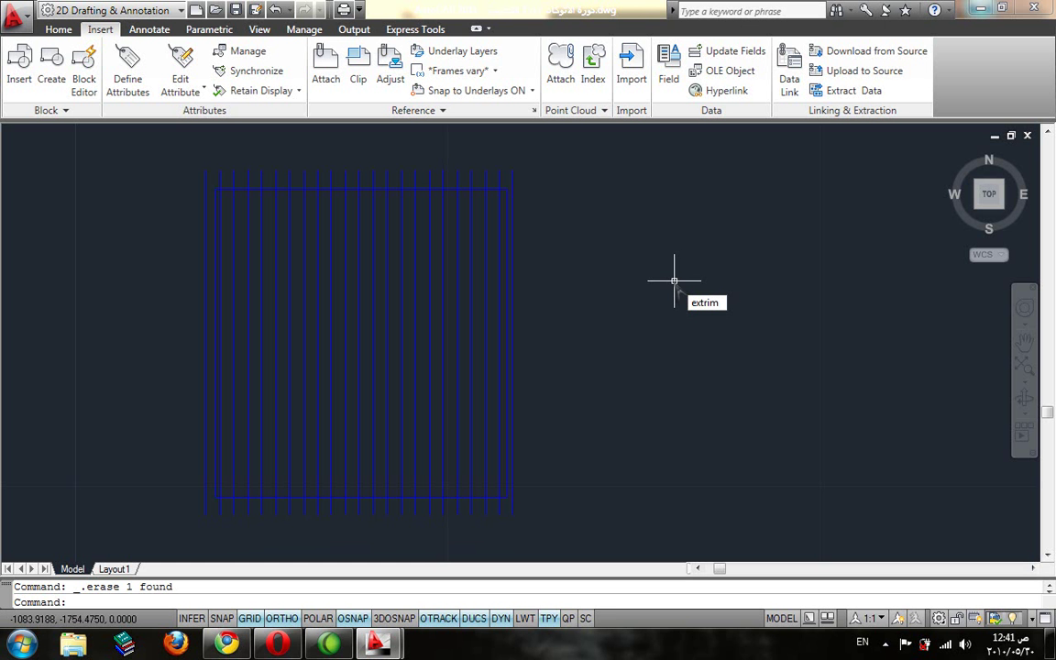
# Step: Trim the hatch's vertical lines flush to the inner rectangle using EXTRIM
pyautogui.press('Return')
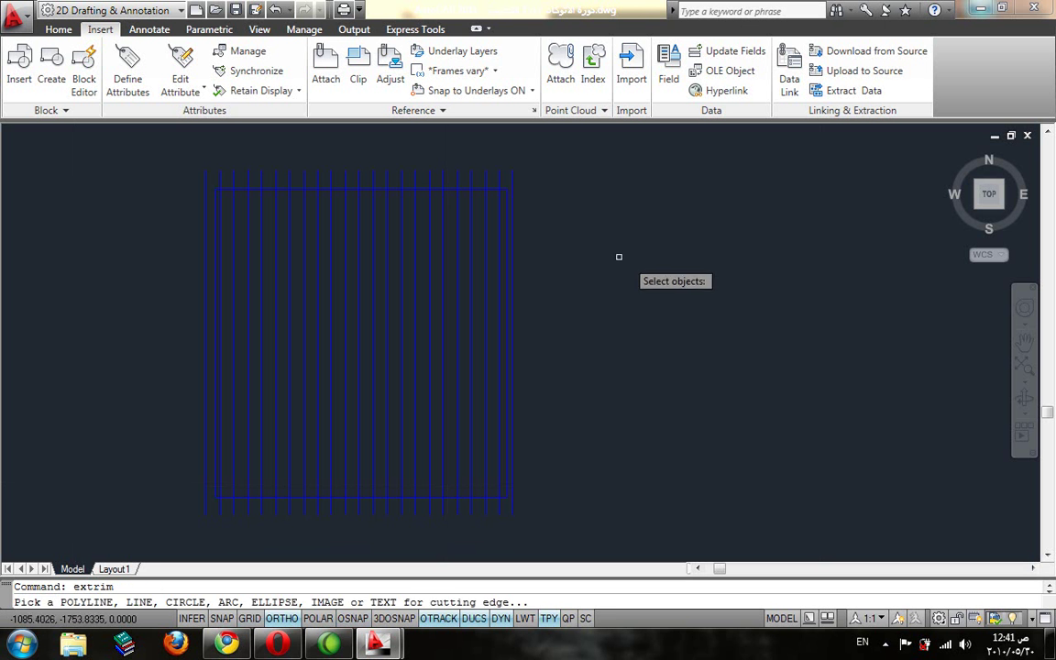
pyautogui.click(482, 190)
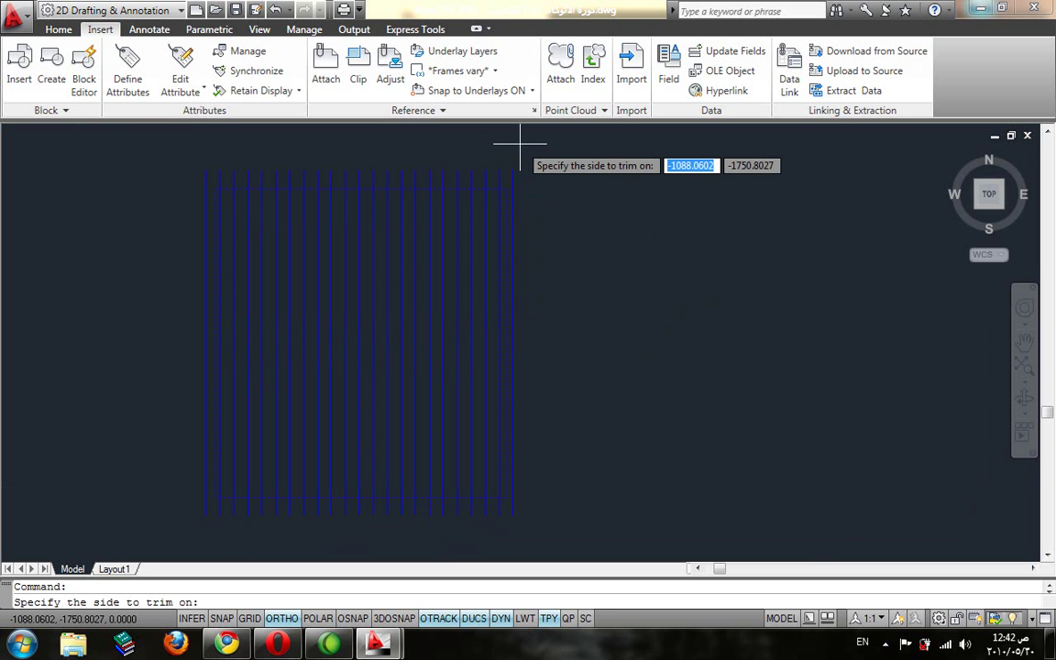
pyautogui.click(521, 146)
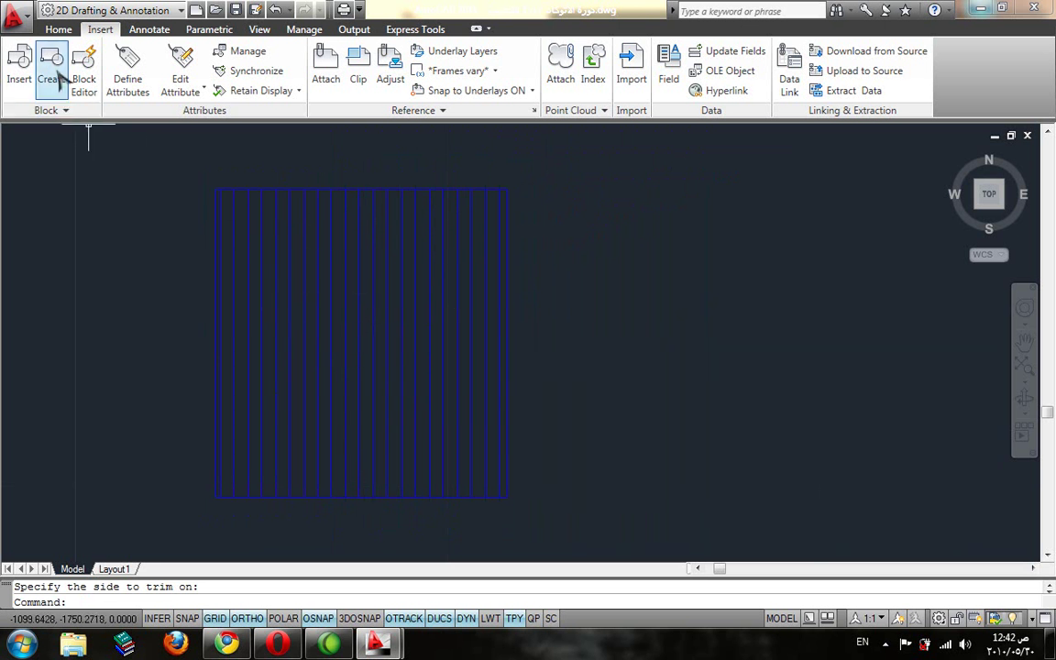
pyautogui.click(56, 29)
pyautogui.scroll(-4, 401, 303)
pyautogui.scroll(2, 406, 311)
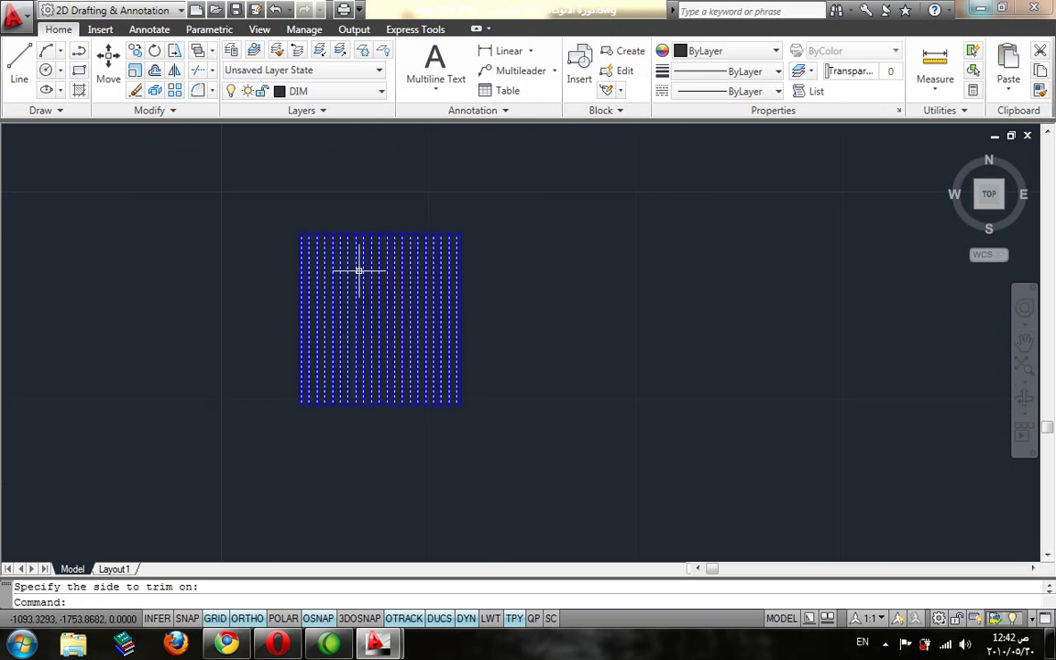
# Step: Change the rectangle's hatch pattern to ANSI37, trying ANSI34 first
pyautogui.click(404, 289)
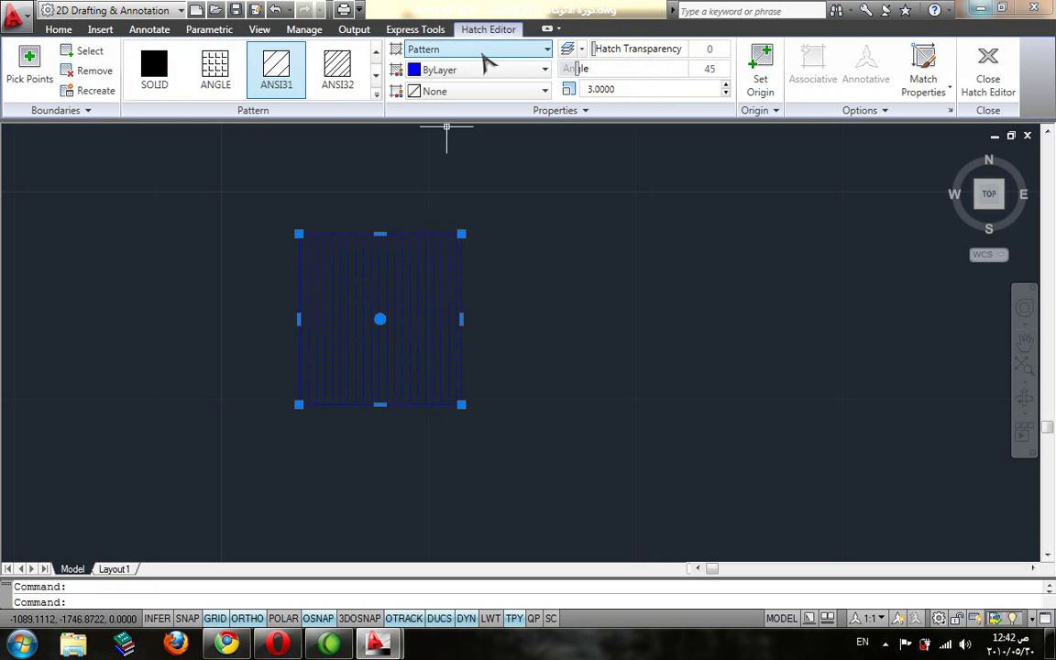
pyautogui.click(376, 96)
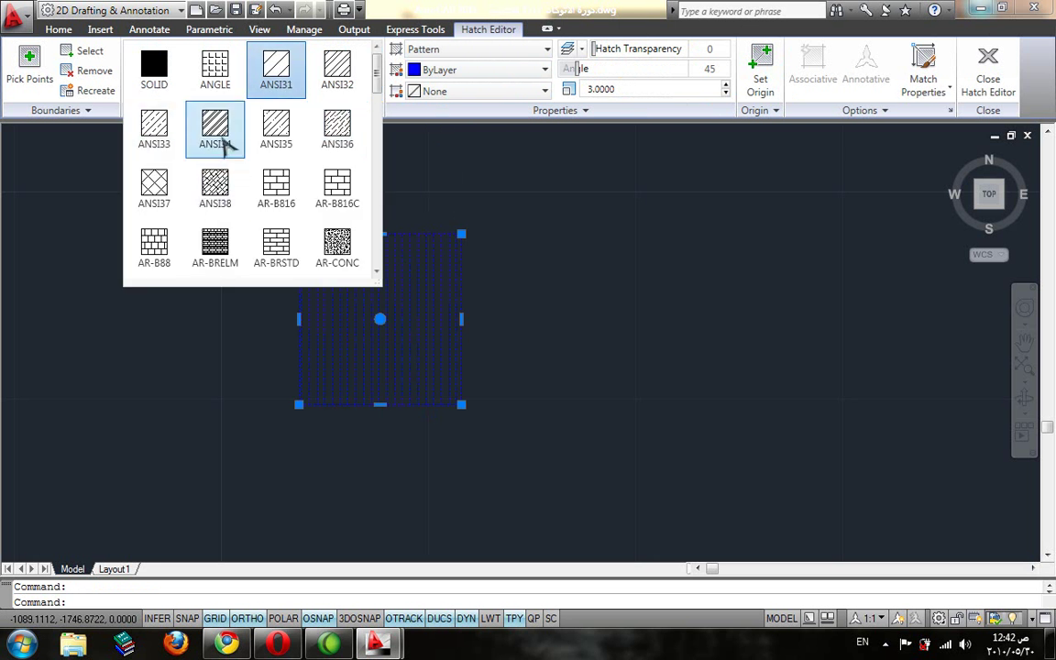
pyautogui.click(220, 138)
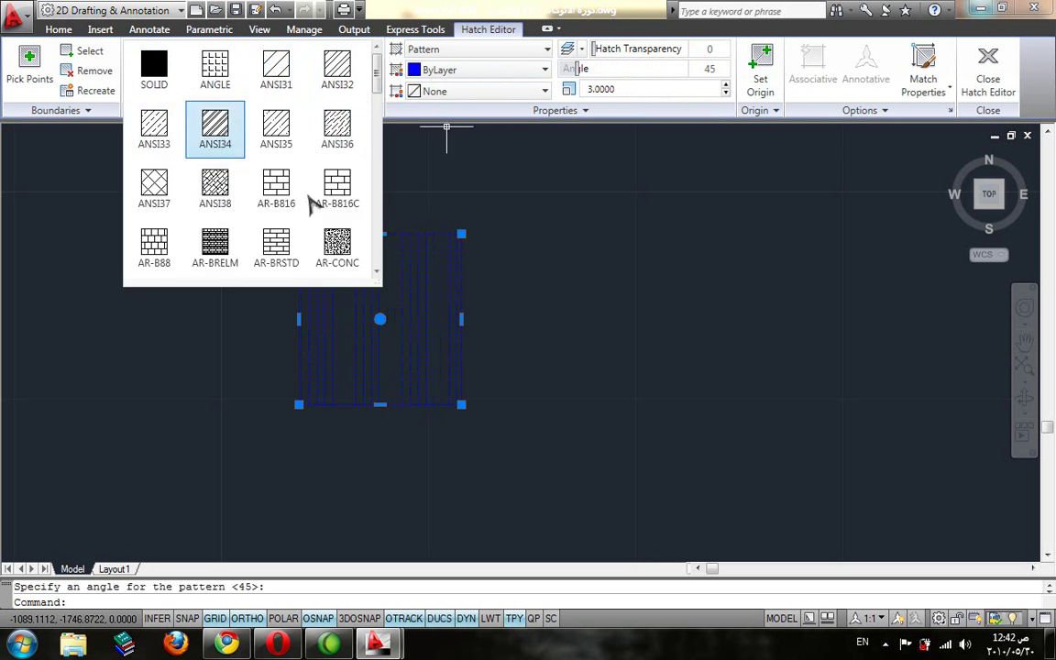
pyautogui.click(376, 95)
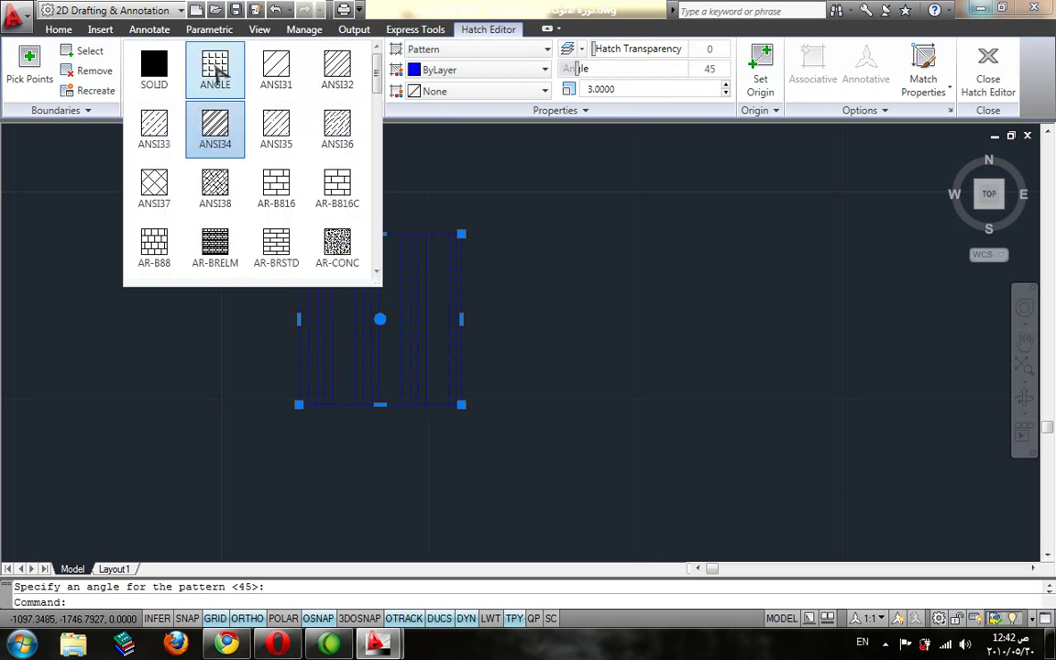
pyautogui.click(165, 190)
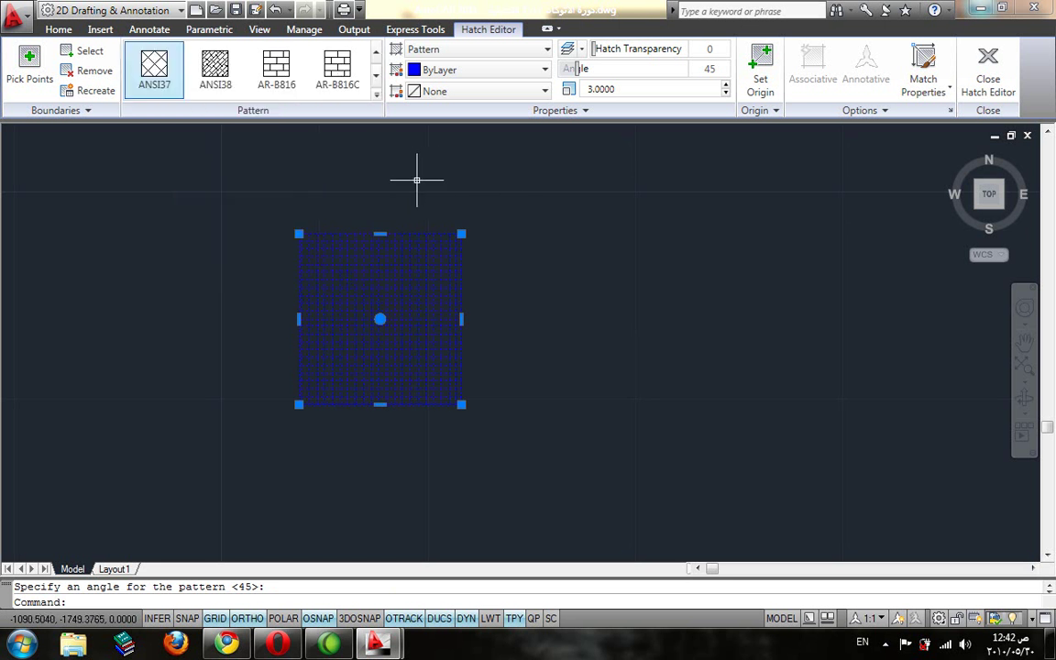
# Step: Raise the ANSI37 hatch pattern scale to 5 for a coarser grid
pyautogui.scroll(3, 415, 197)
pyautogui.scroll(-2, 422, 201)
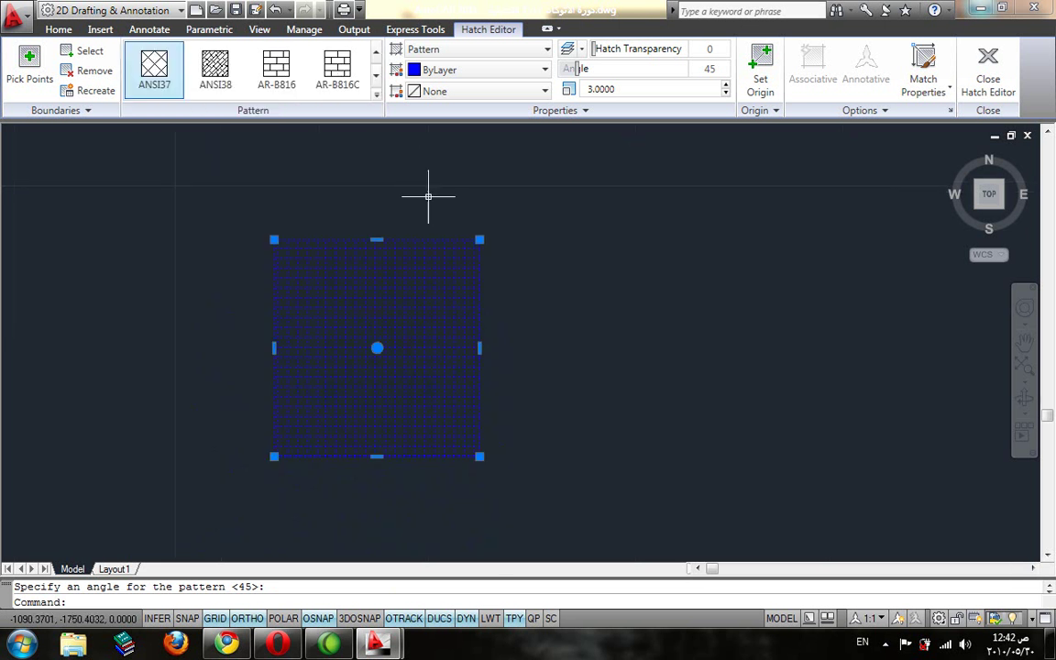
pyautogui.click(622, 89)
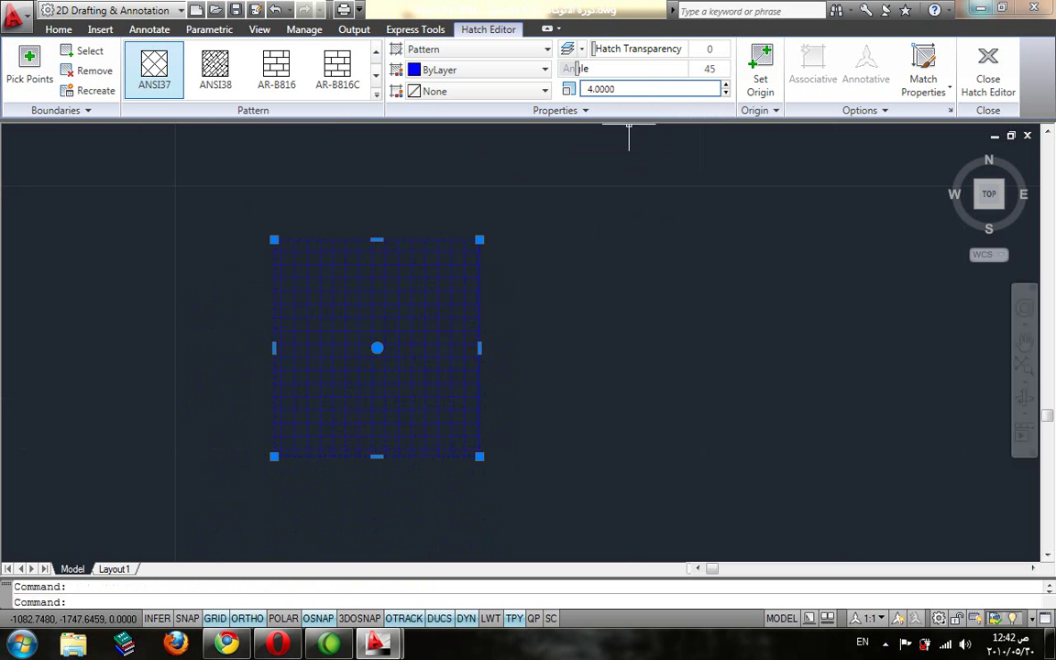
pyautogui.click(611, 88)
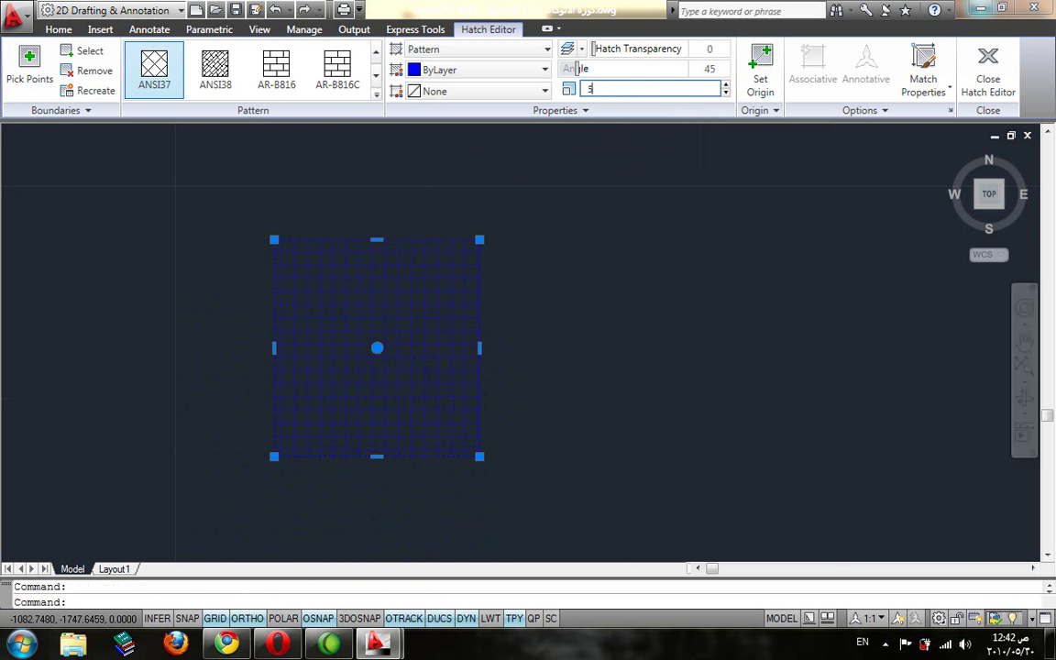
pyautogui.press('Return')
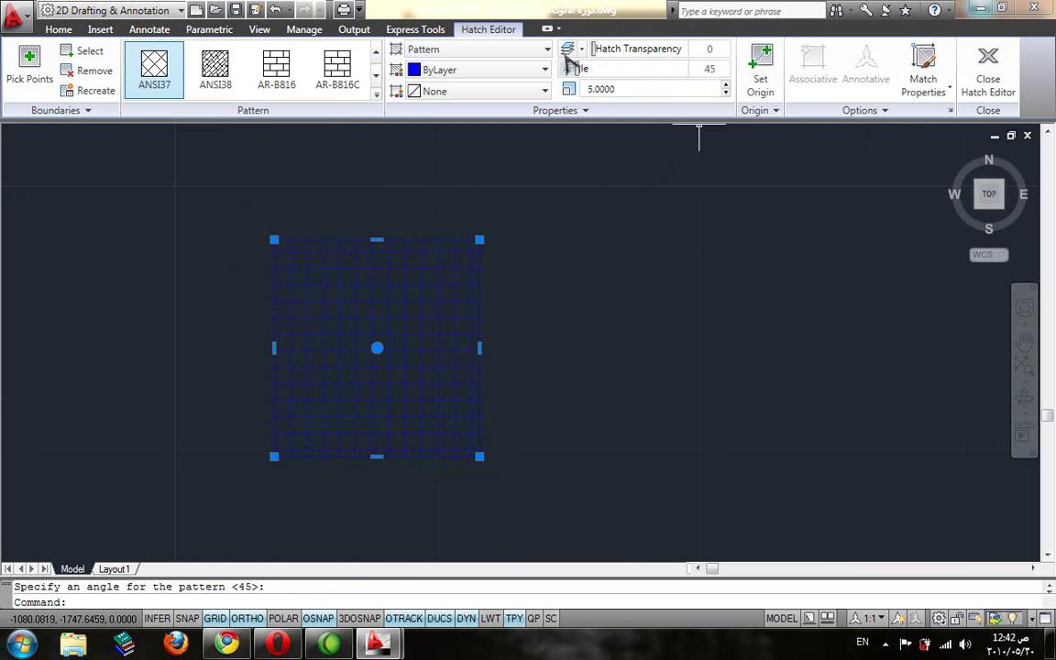
# Step: Give the ANSI37 hatch yellow lines over a magenta background, trying cyan along the way
pyautogui.click(515, 77)
pyautogui.click(469, 159)
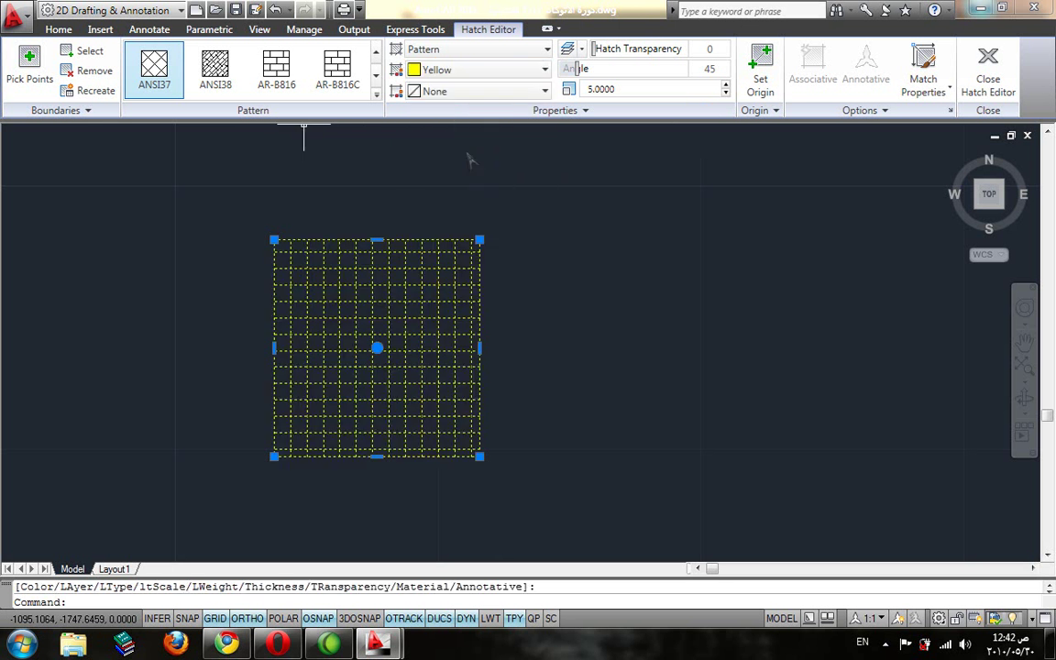
pyautogui.click(515, 71)
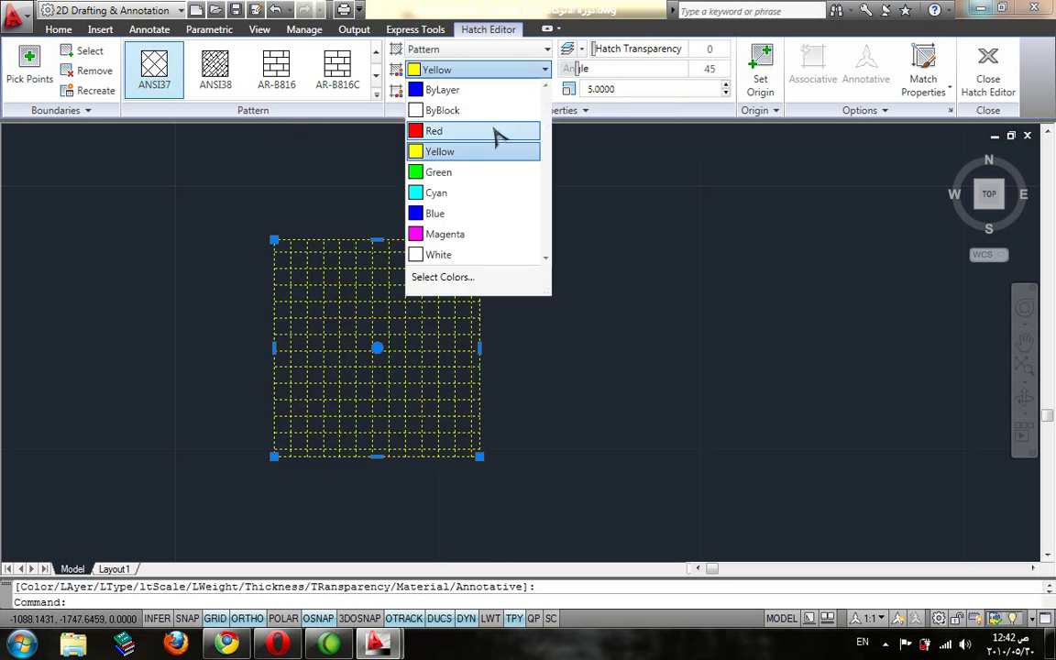
pyautogui.click(438, 193)
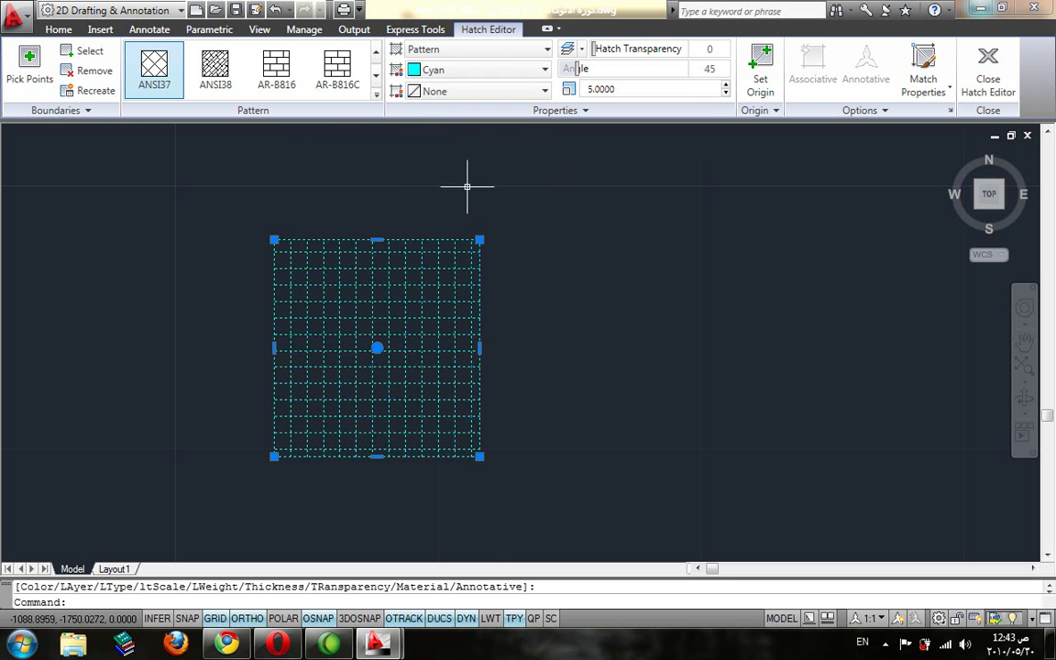
pyautogui.click(507, 71)
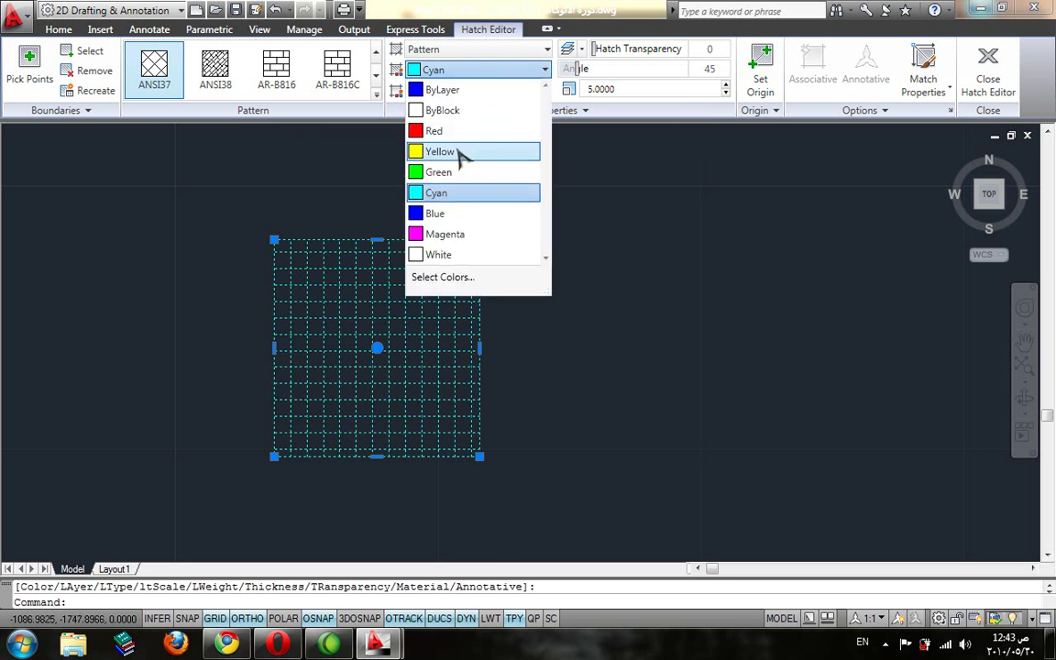
pyautogui.click(461, 152)
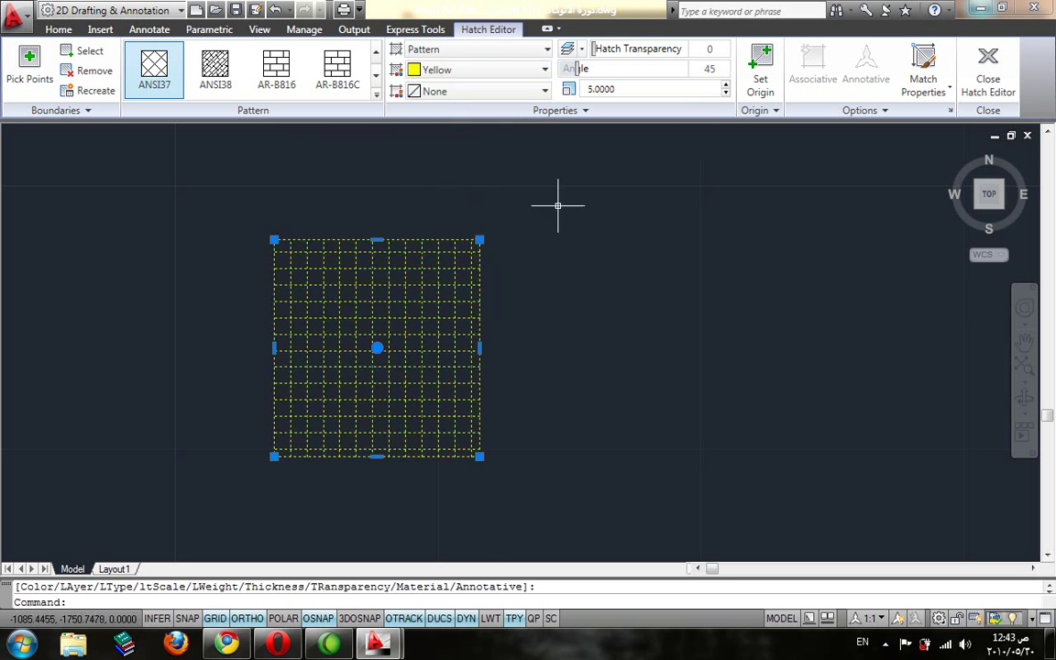
pyautogui.click(456, 95)
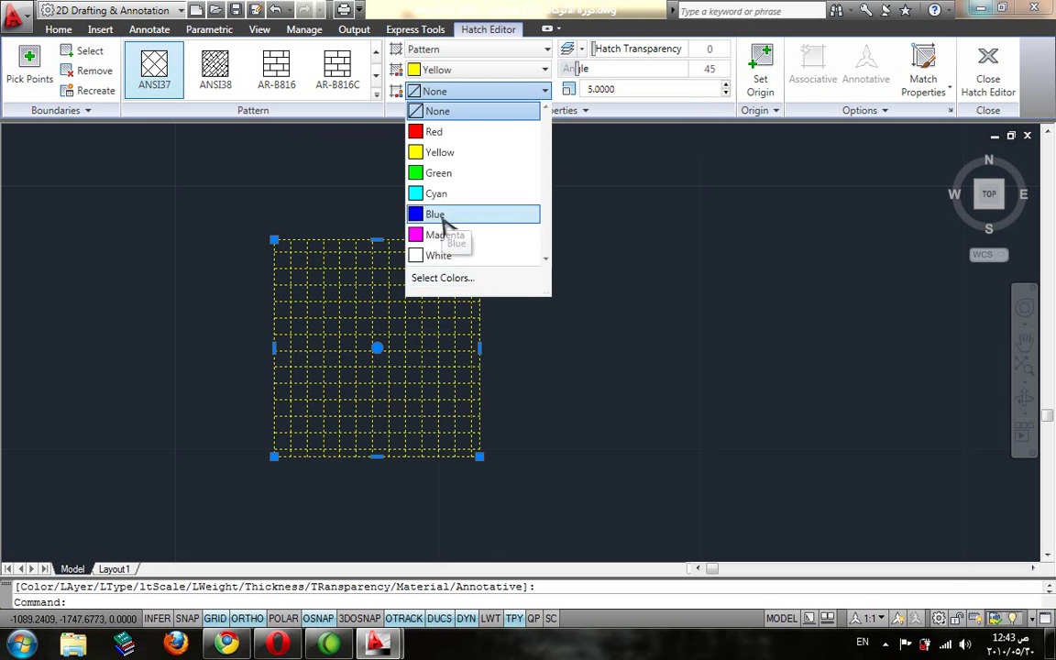
pyautogui.click(446, 237)
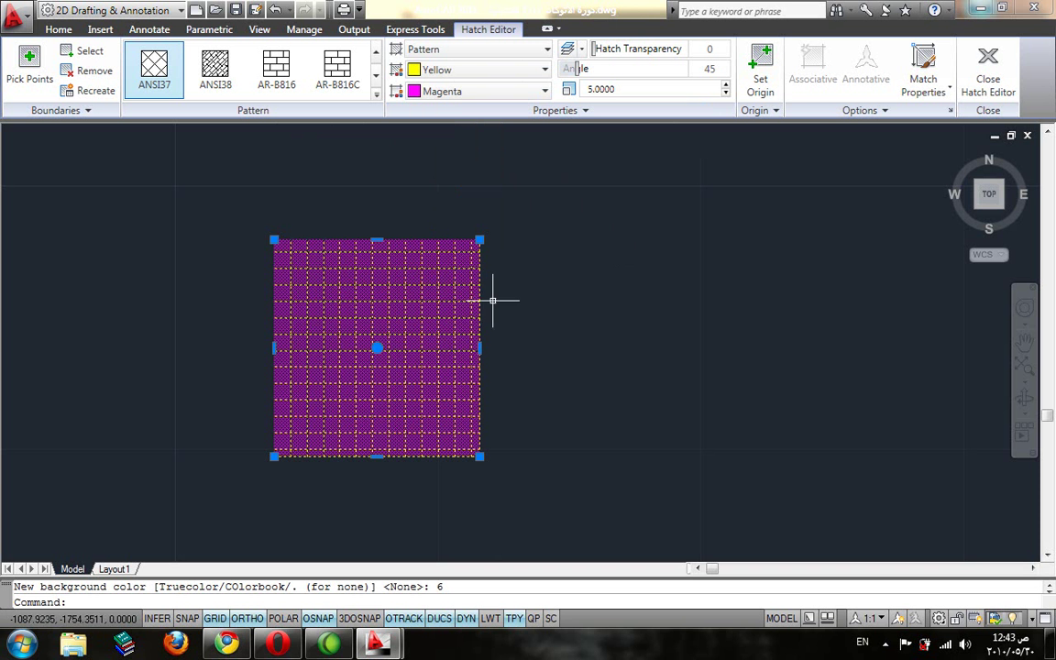
pyautogui.press('Escape')
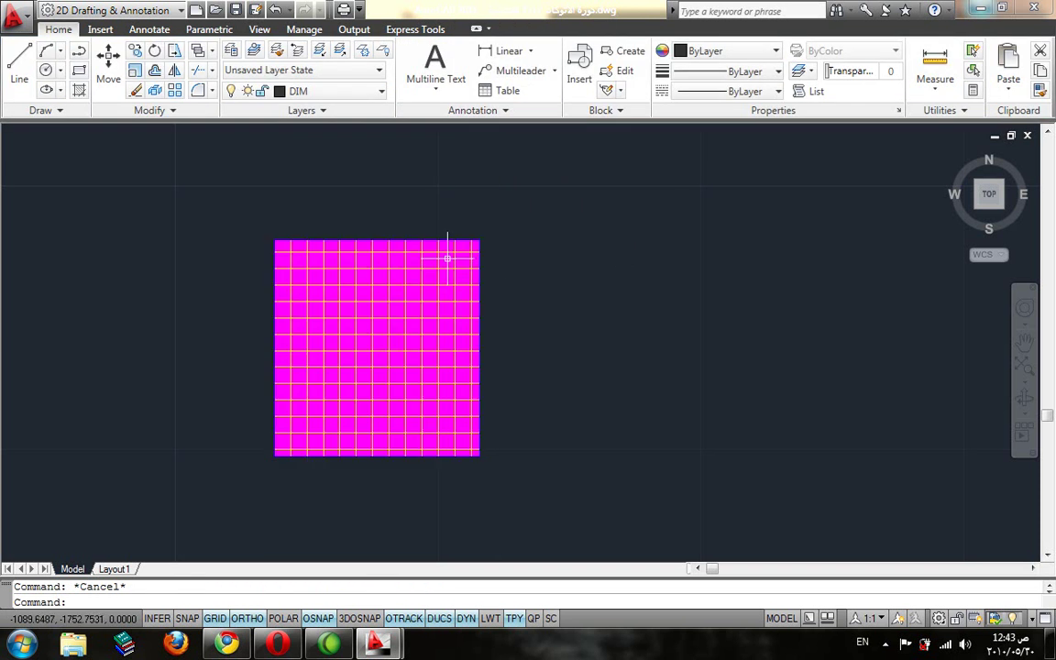
# Step: Reselect the hatch and trial-stretch it from its centre grip, then cancel so it stays square
pyautogui.scroll(-2, 448, 259)
pyautogui.click(425, 273)
pyautogui.scroll(3, 449, 344)
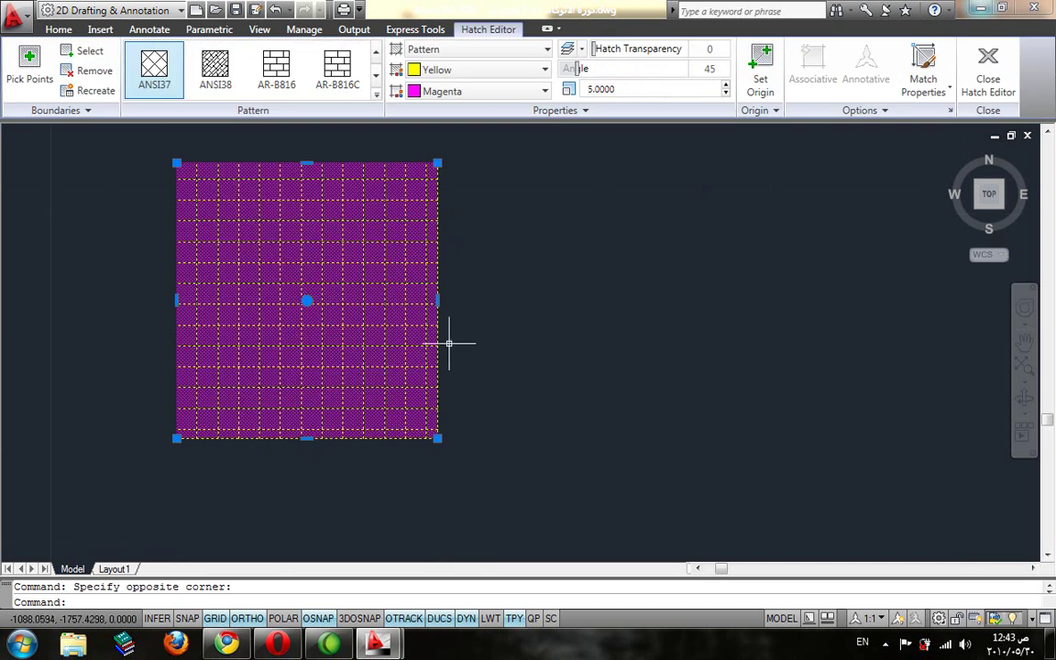
pyautogui.moveTo(348, 309)
pyautogui.mouseDown(button='middle')
pyautogui.moveTo(474, 359)
pyautogui.moveTo(439, 336)
pyautogui.mouseUp(button='middle')
pyautogui.scroll(2, 477, 360)
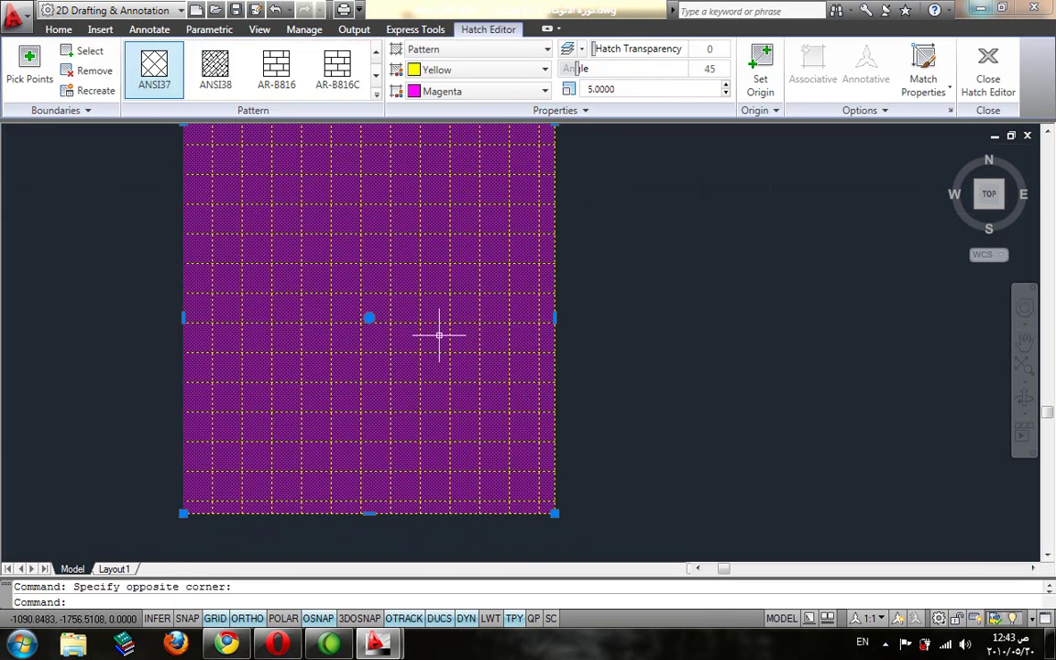
pyautogui.scroll(-2, 439, 336)
pyautogui.scroll(2, 467, 306)
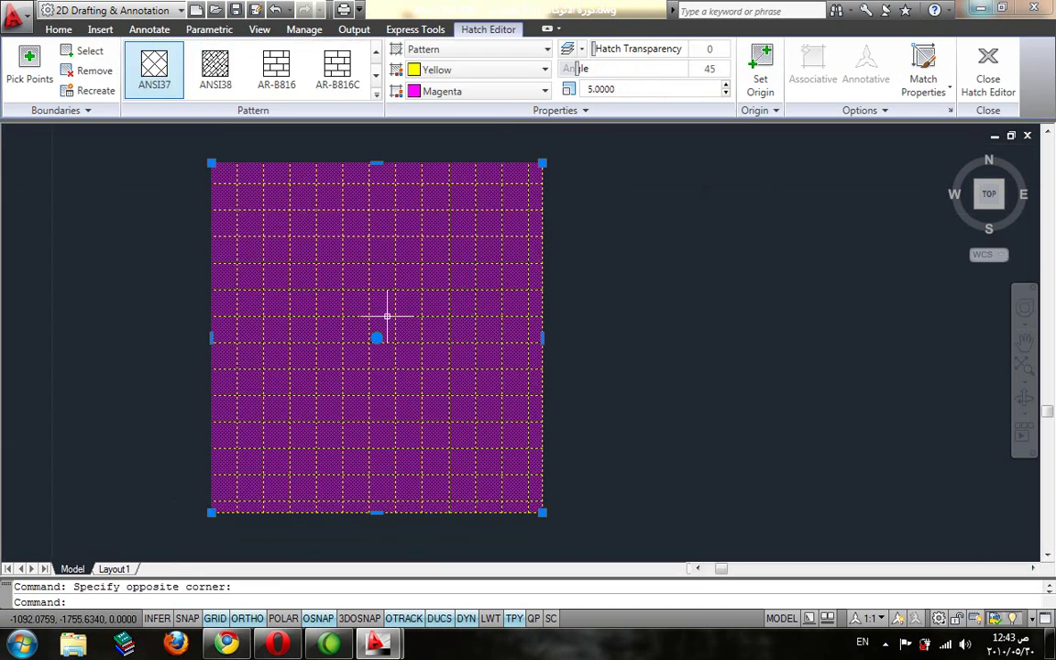
pyautogui.moveTo(369, 318)
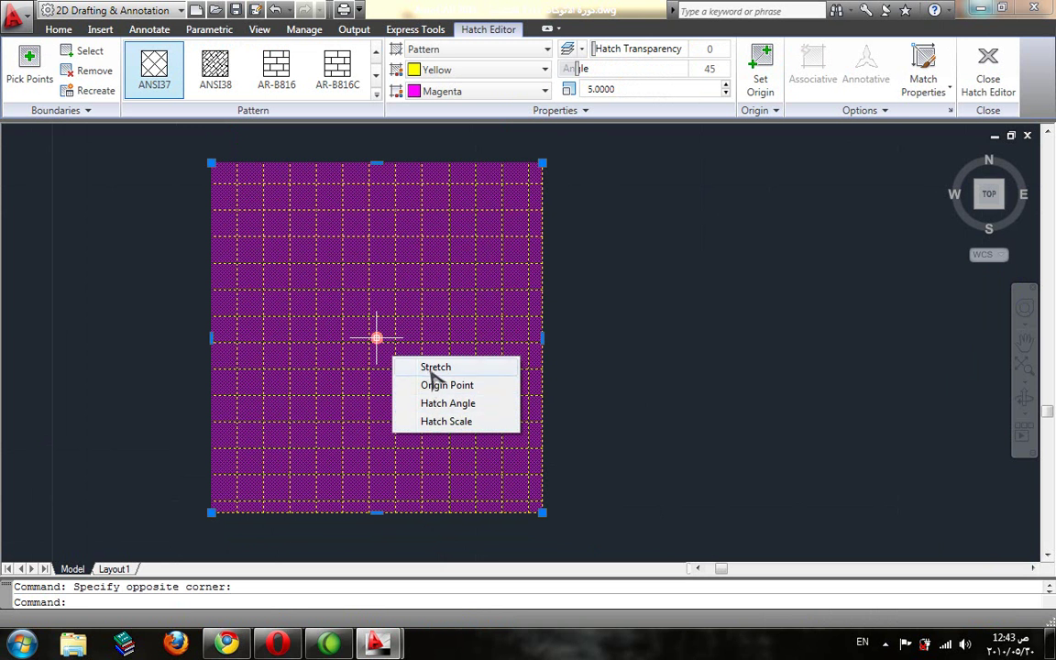
pyautogui.click(435, 367)
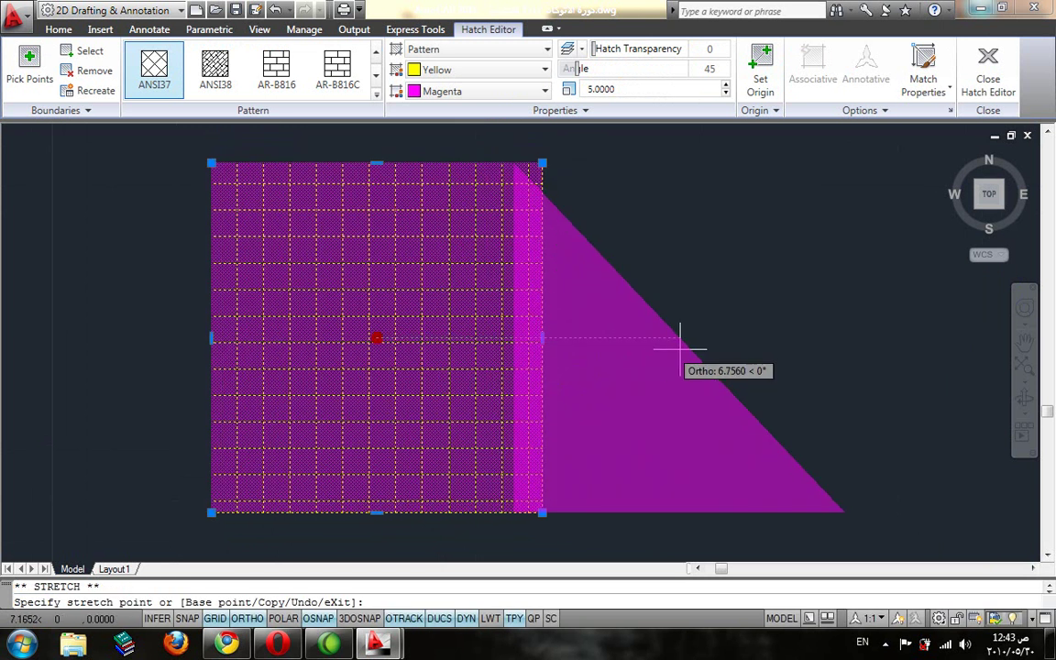
pyautogui.scroll(-2, 357, 339)
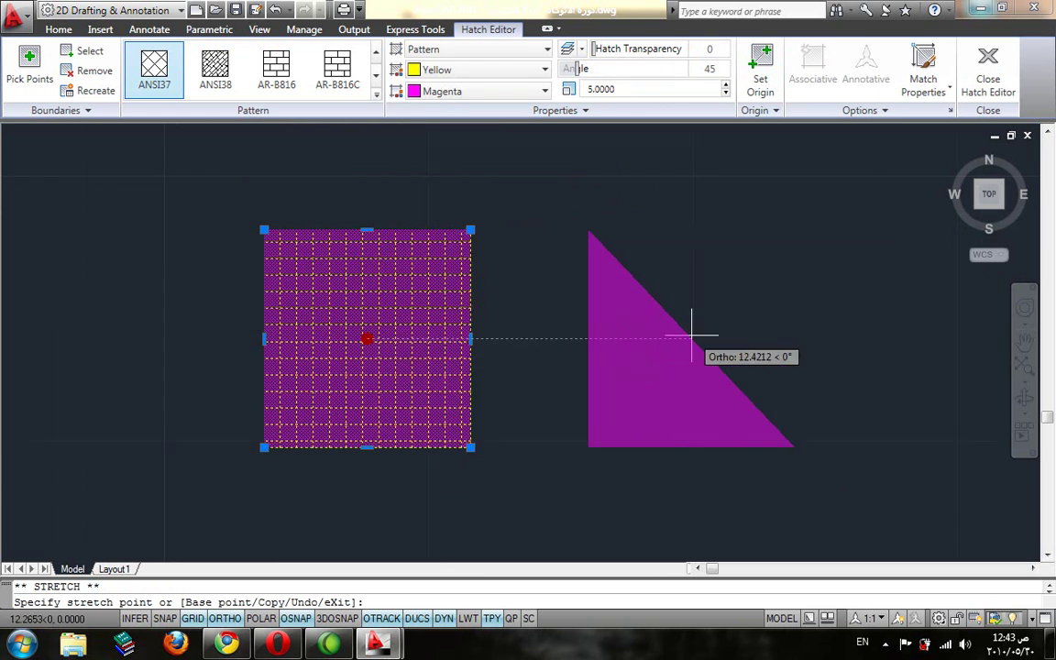
pyautogui.scroll(2, 495, 343)
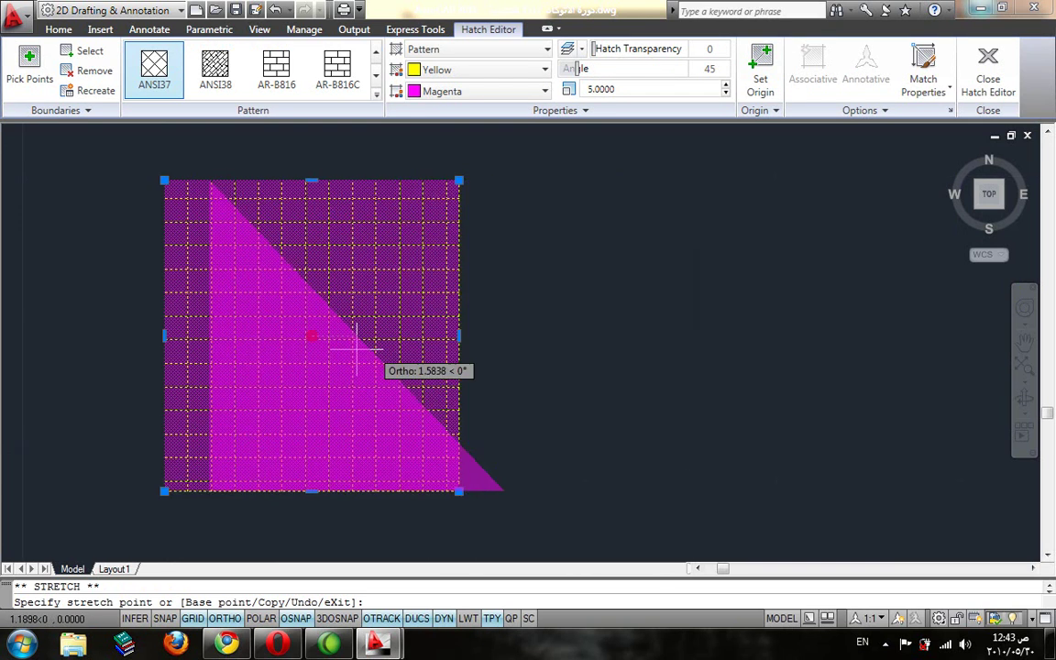
pyautogui.press('Escape')
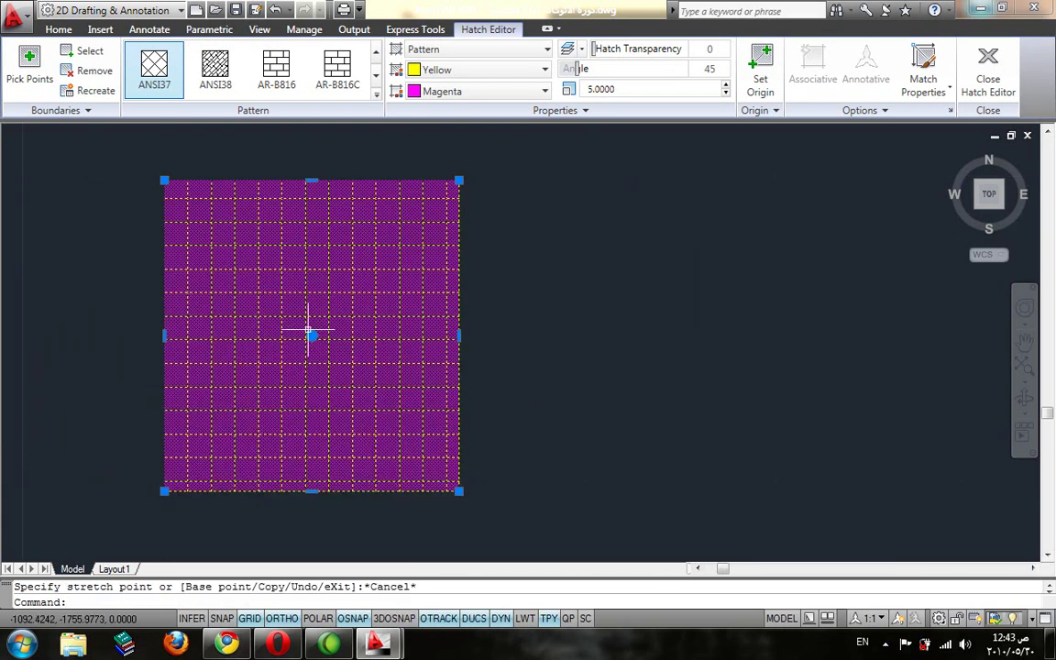
pyautogui.moveTo(312, 336)
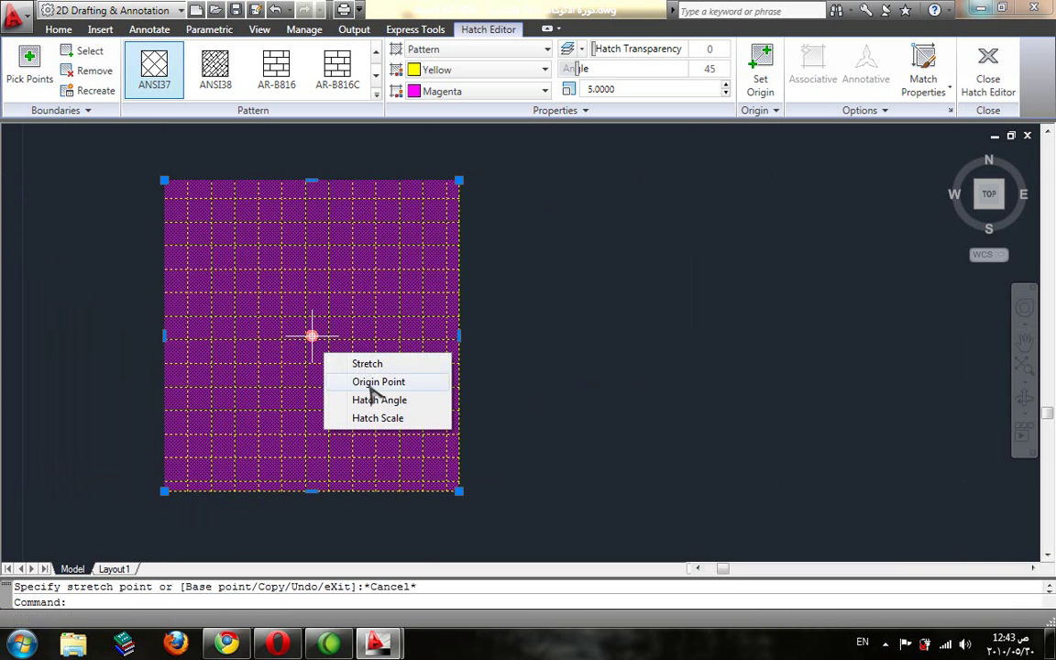
# Step: Try moving the hatch origin and stretching it, cancel both, then rotate the pattern to 45
pyautogui.click(374, 385)
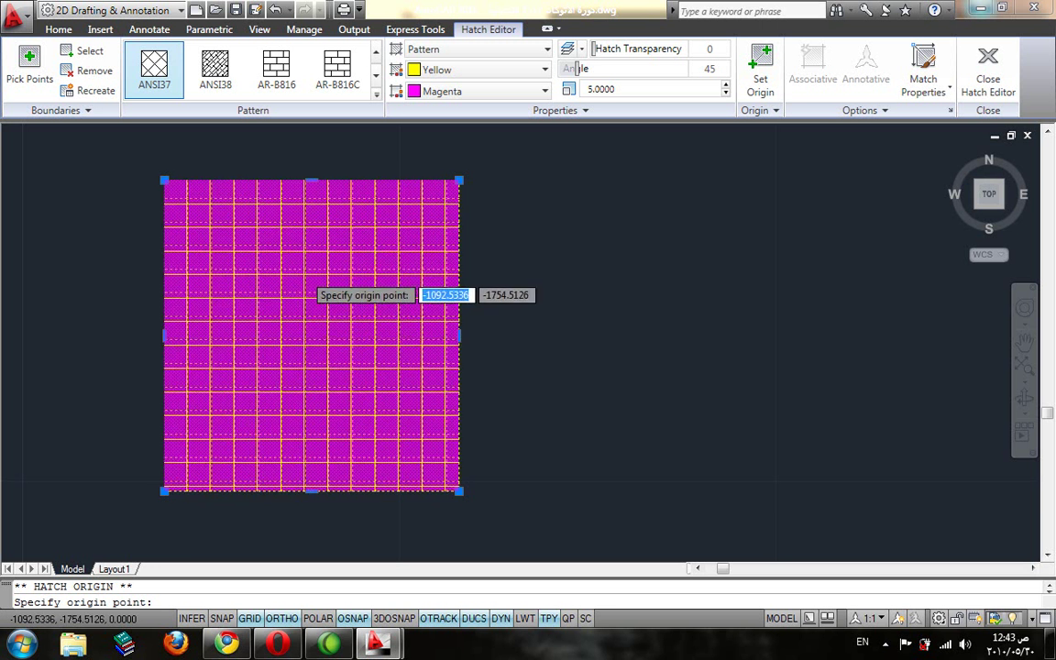
pyautogui.press('Escape')
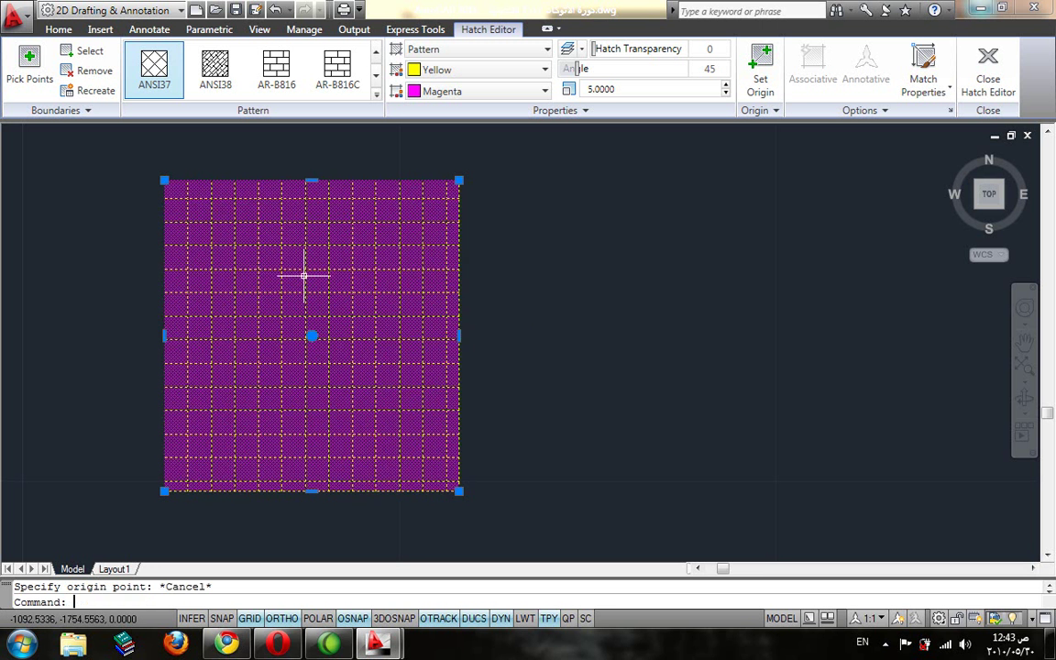
pyautogui.click(311, 335)
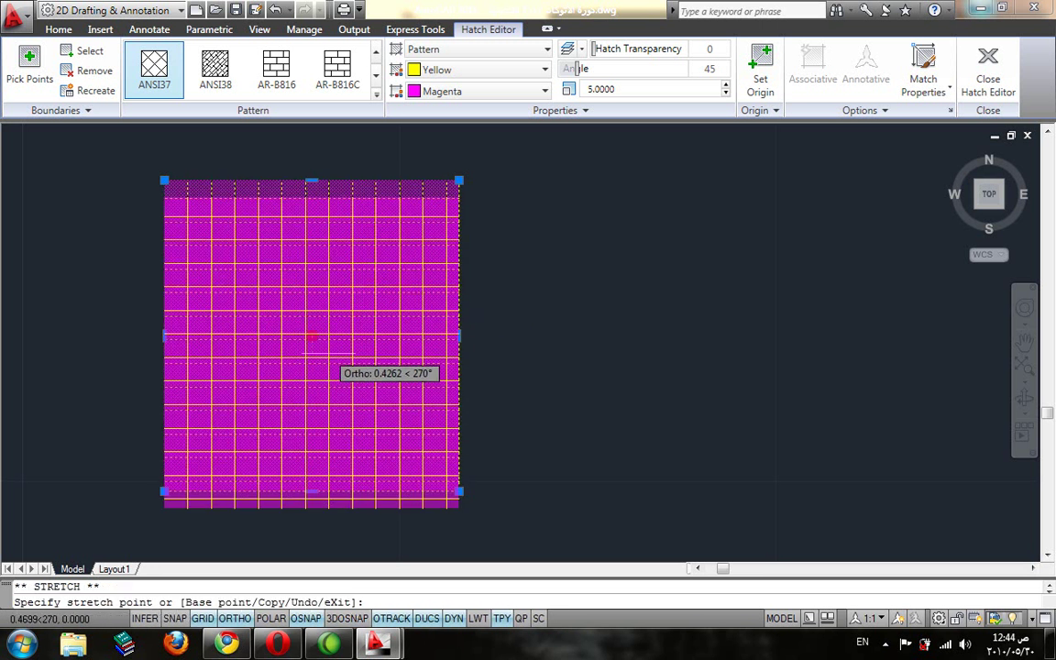
pyautogui.press('Escape')
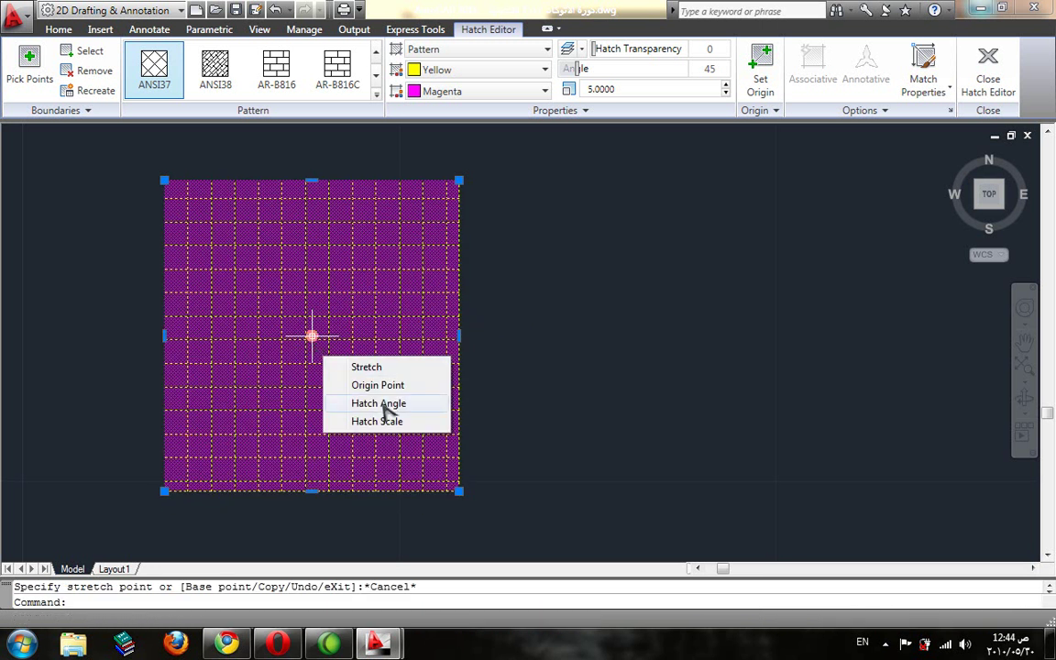
pyautogui.click(385, 406)
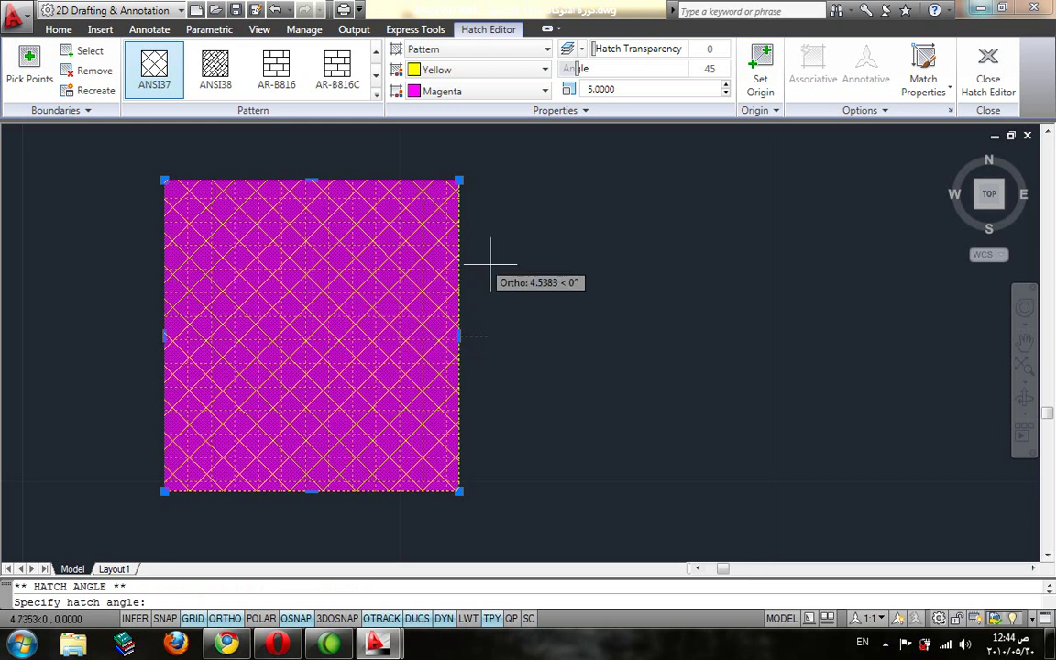
pyautogui.press('F8')
pyautogui.write('45')
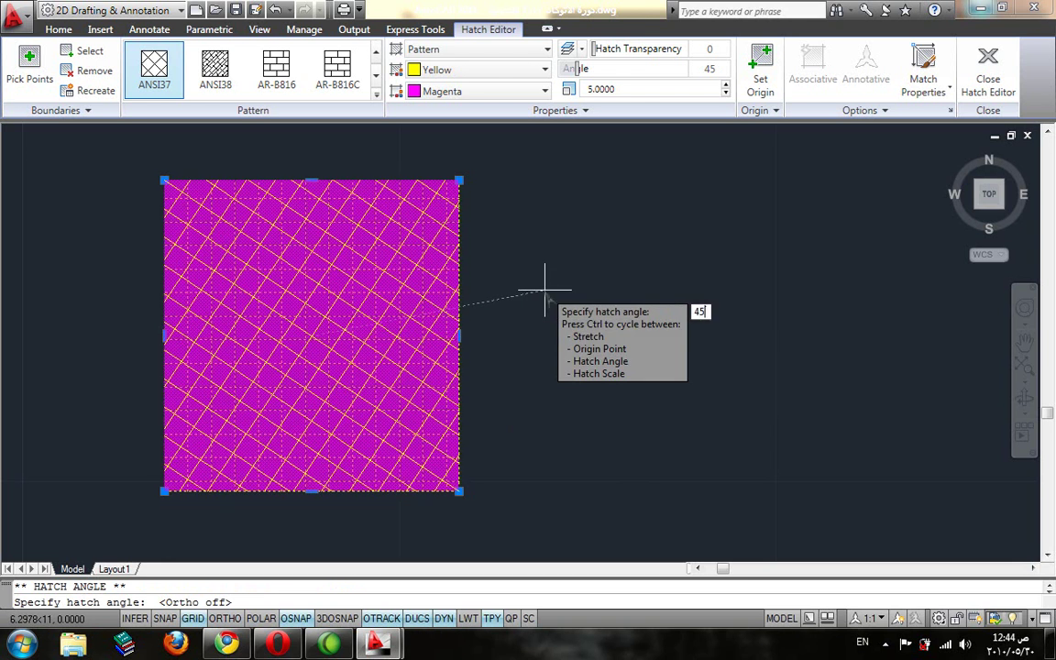
pyautogui.press('Return')
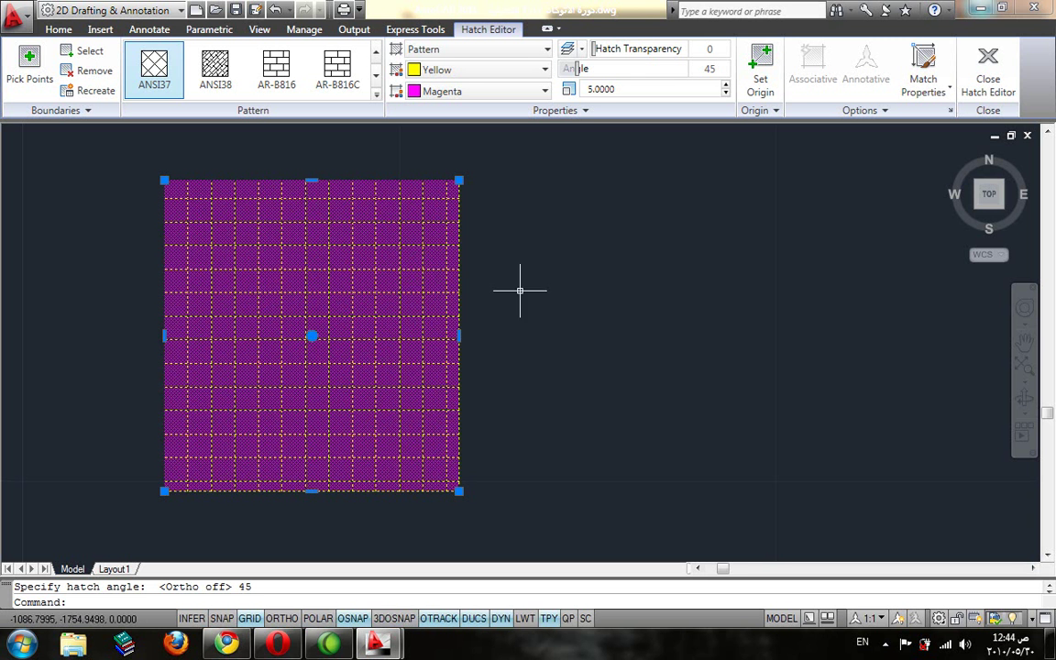
# Step: Set the hatch angle to 359, then reselect the hatch and cancel a scale change
pyautogui.moveTo(311, 335)
pyautogui.click(380, 404)
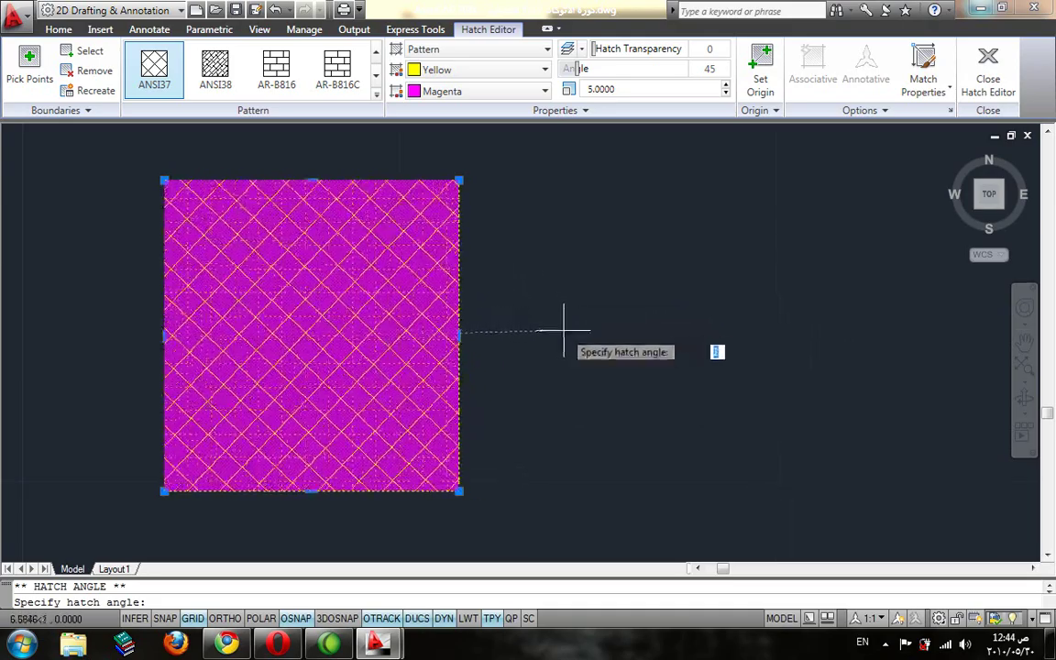
pyautogui.click(624, 342)
pyautogui.press('Escape')
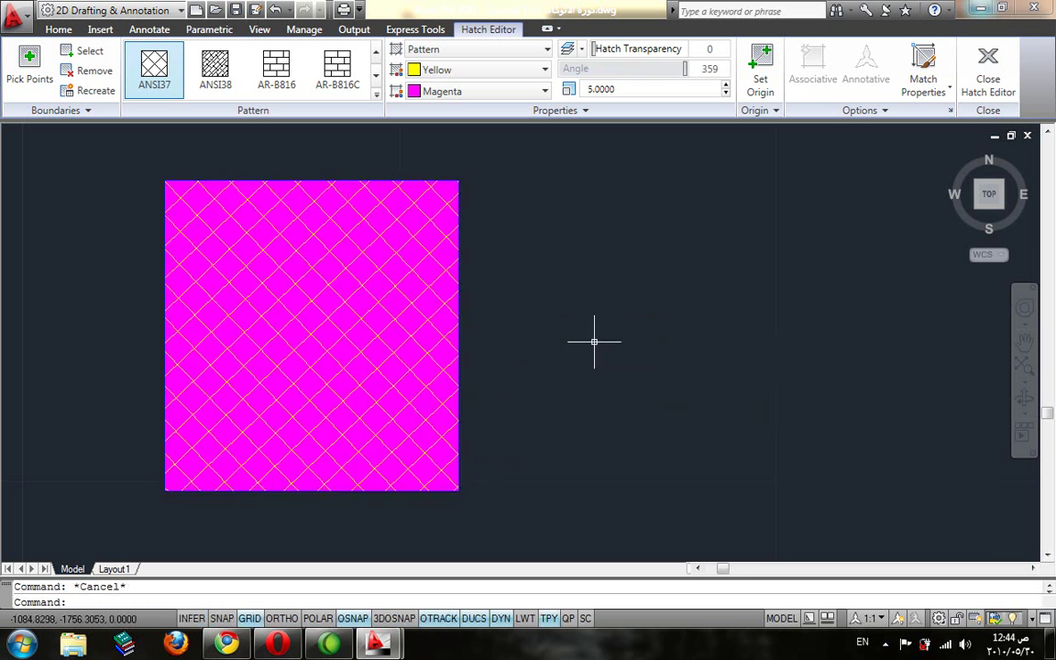
pyautogui.click(354, 325)
pyautogui.click(334, 330)
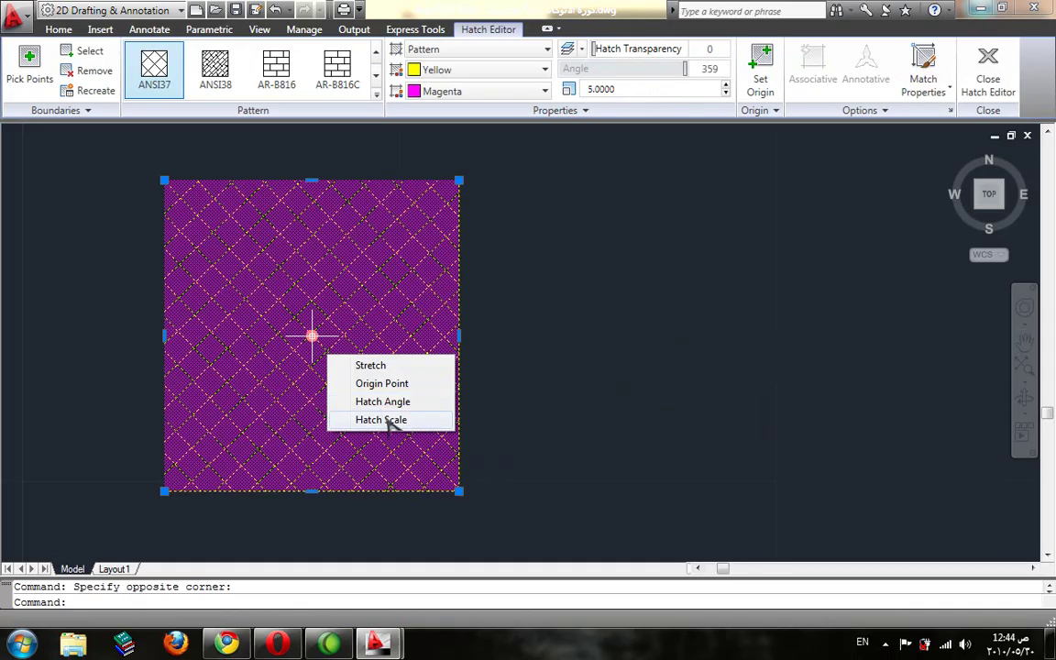
pyautogui.click(387, 420)
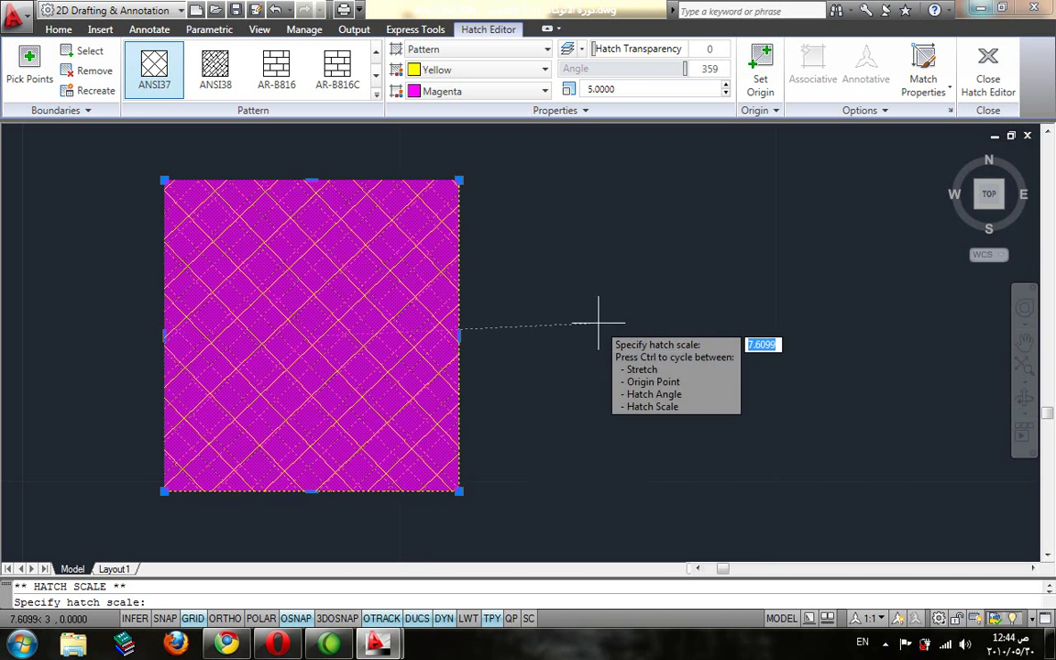
pyautogui.press('Escape')
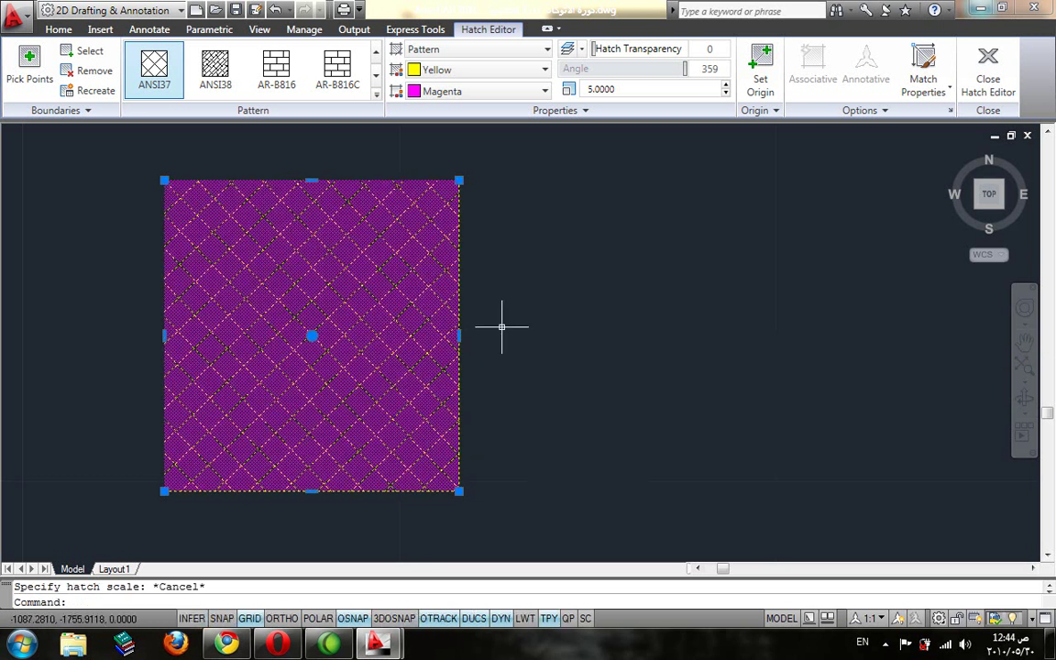
pyautogui.press('Escape')
# Step: Pan and zoom to the empty room beside the T&B bathroom and doors D2, D3, D4
pyautogui.moveTo(378, 358)
pyautogui.mouseDown(button='middle')
pyautogui.moveTo(426, 358)
pyautogui.moveTo(335, 365)
pyautogui.mouseUp(button='middle')
pyautogui.scroll(-2, 427, 358)
pyautogui.scroll(-5, 384, 371)
pyautogui.scroll(2, 363, 390)
pyautogui.scroll(2, 548, 356)
pyautogui.scroll(2, 548, 357)
pyautogui.scroll(1, 548, 356)
pyautogui.scroll(3, 548, 356)
pyautogui.moveTo(548, 357); pyautogui.dragTo(707, 364, button='middle')
pyautogui.moveTo(379, 294); pyautogui.dragTo(438, 307, button='middle')
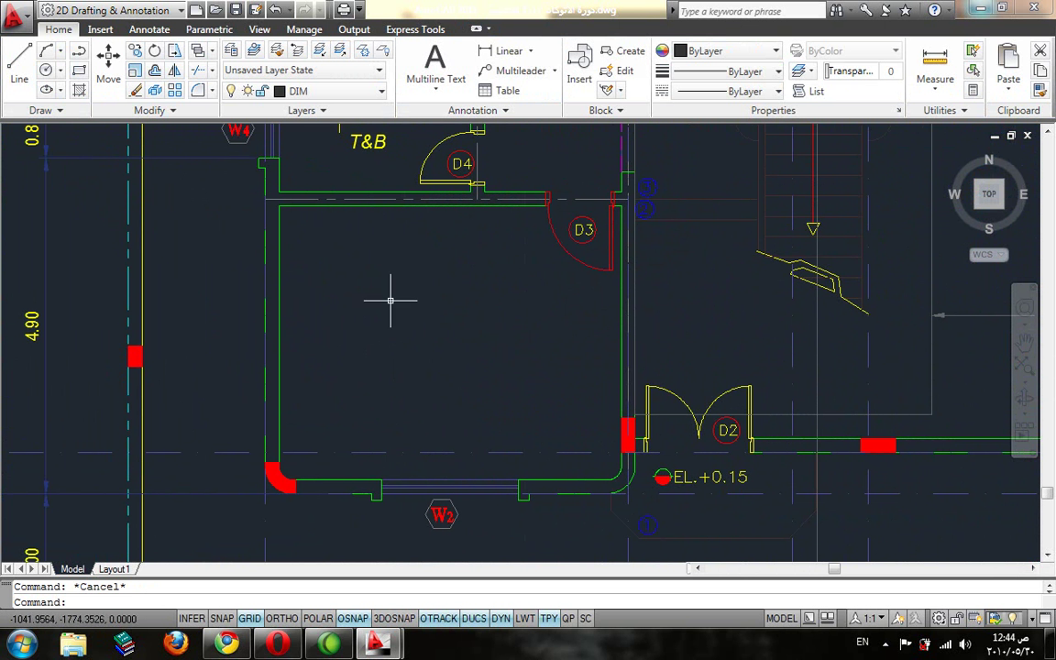
pyautogui.moveTo(360, 270); pyautogui.dragTo(372, 284, button='middle')
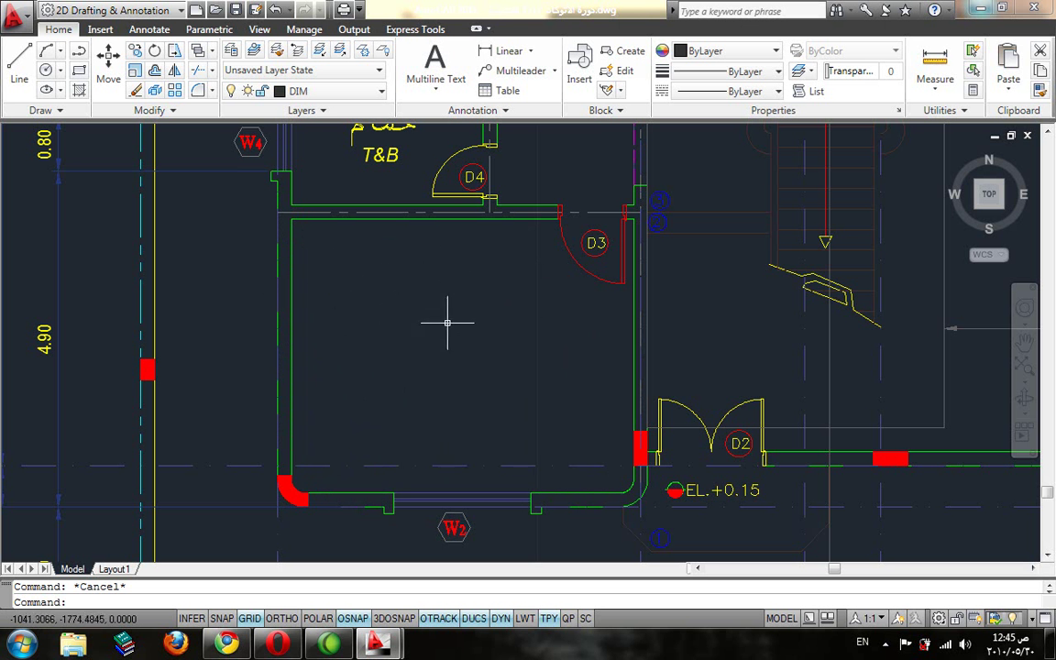
# Step: Draw a circle centred by tracking 3 up and 2 across from the room's lower wall
pyautogui.click(45, 69)
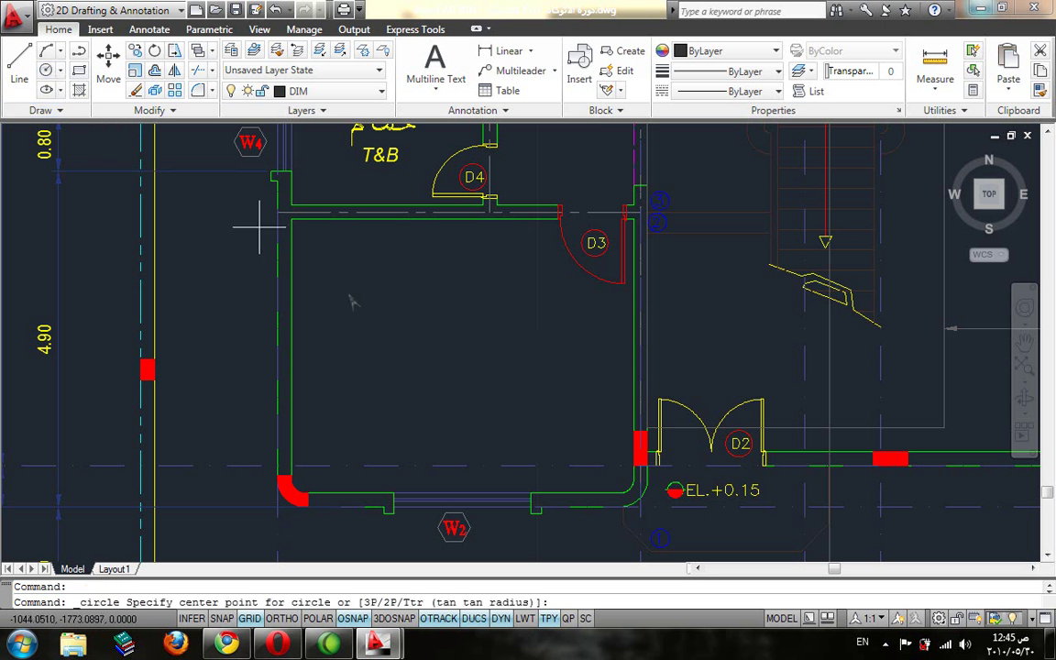
pyautogui.write('t')
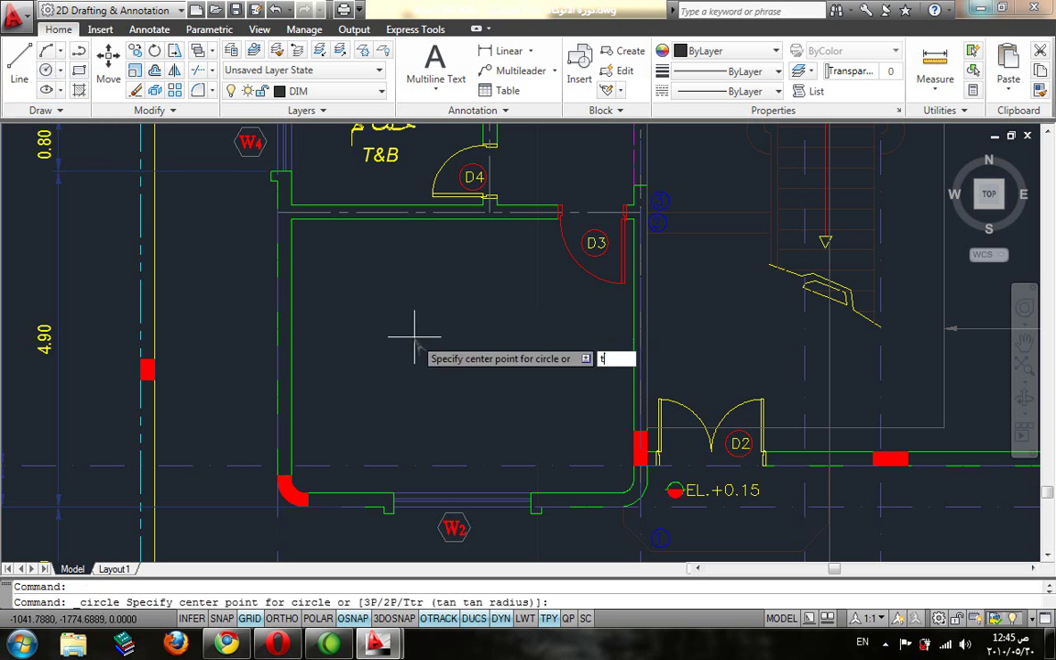
pyautogui.press('Return')
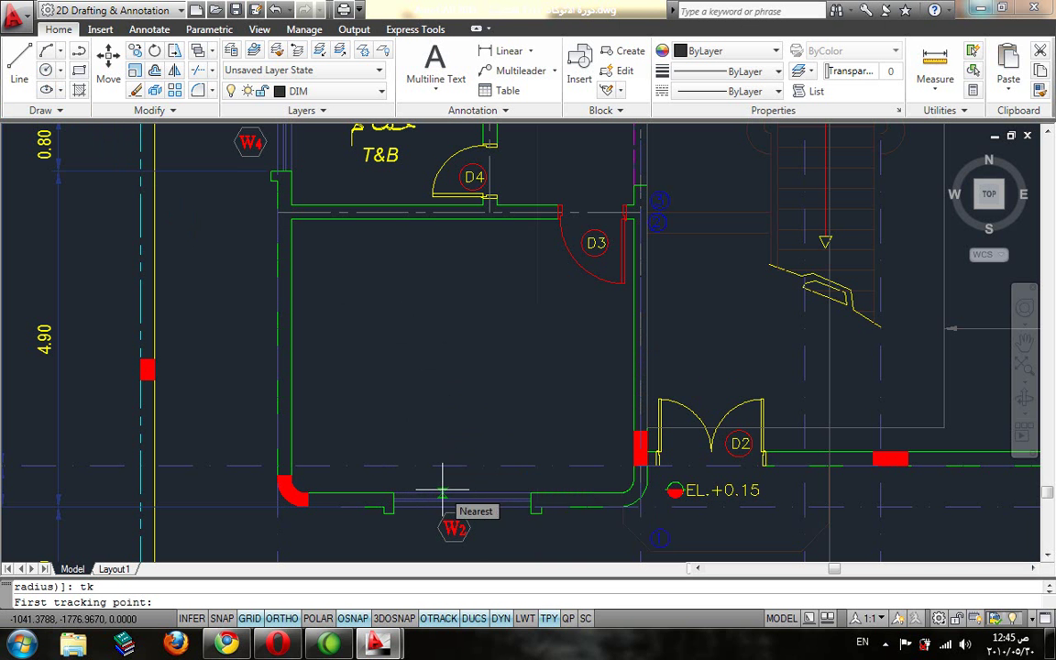
pyautogui.click(442, 491)
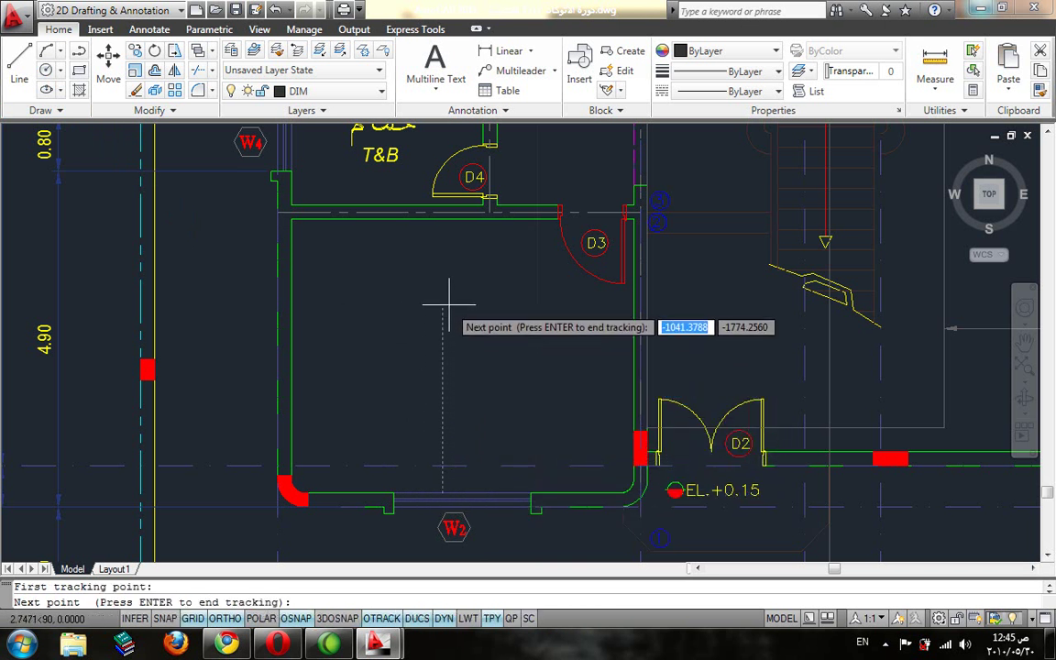
pyautogui.write('3')
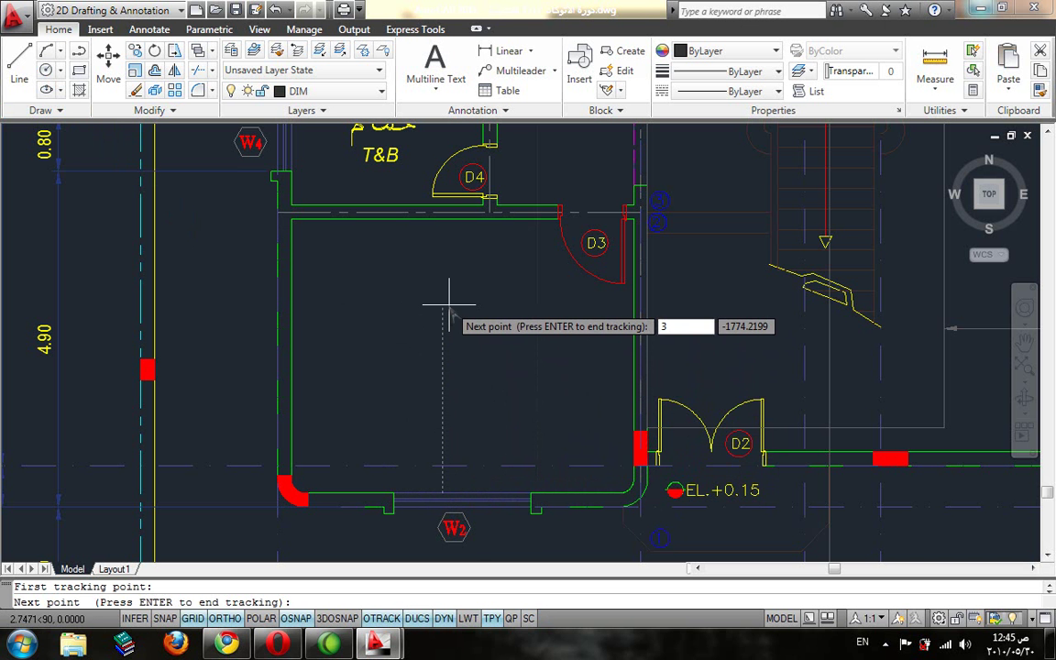
pyautogui.press('Return')
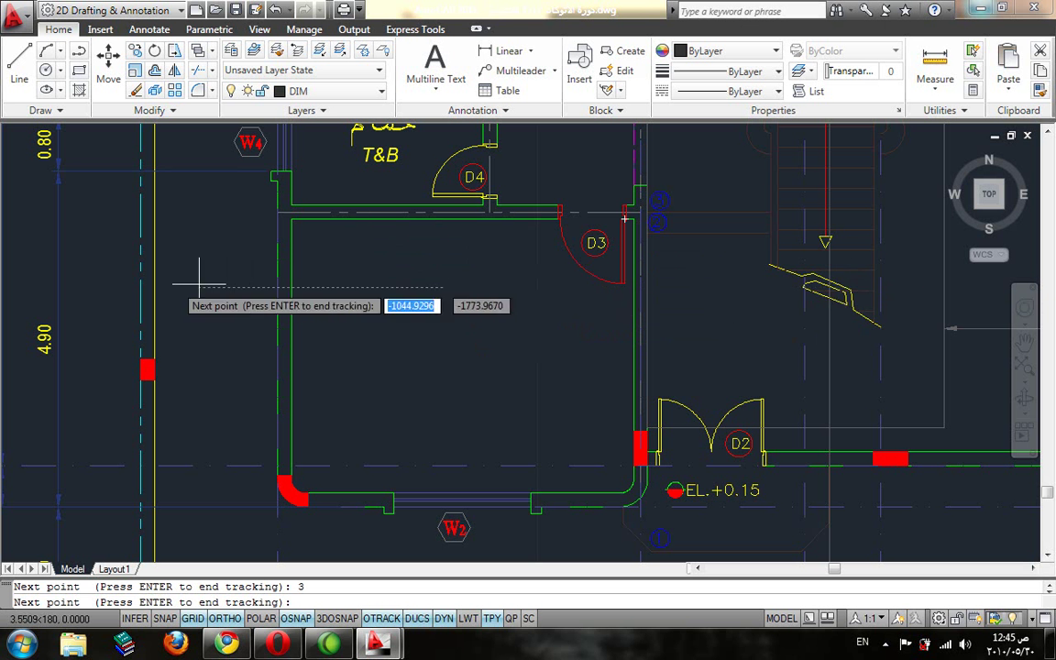
pyautogui.click(285, 288)
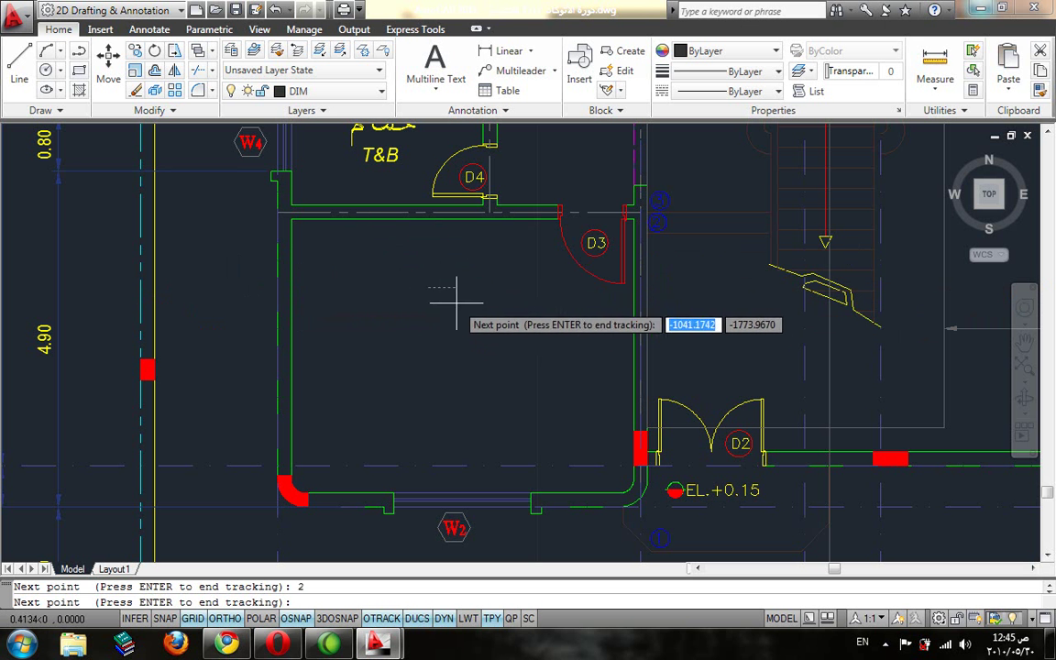
pyautogui.press('Return')
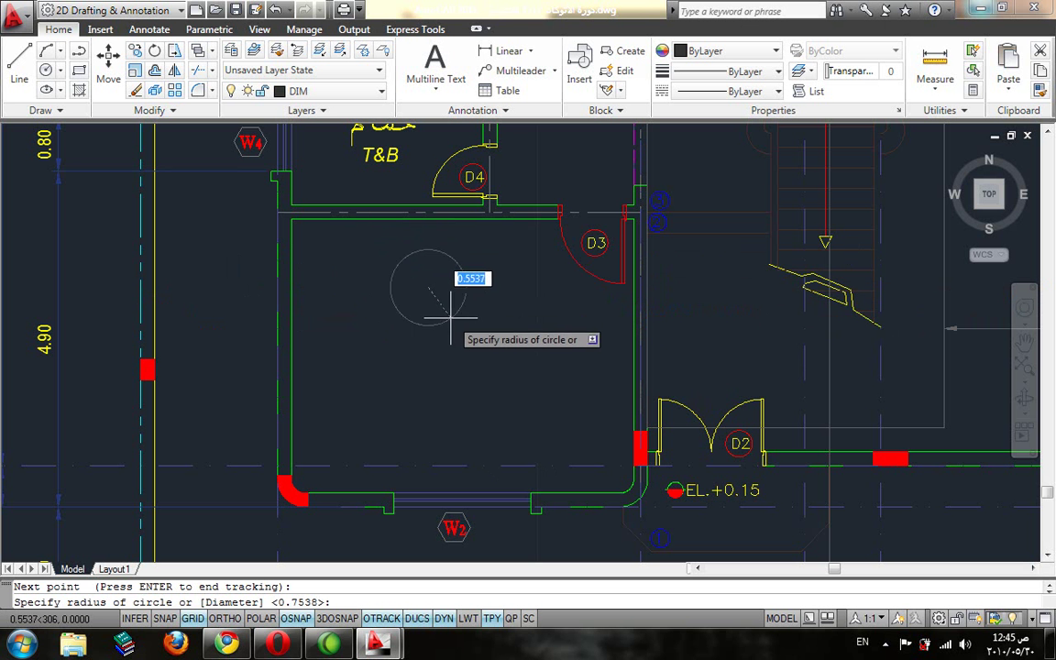
pyautogui.click(453, 319)
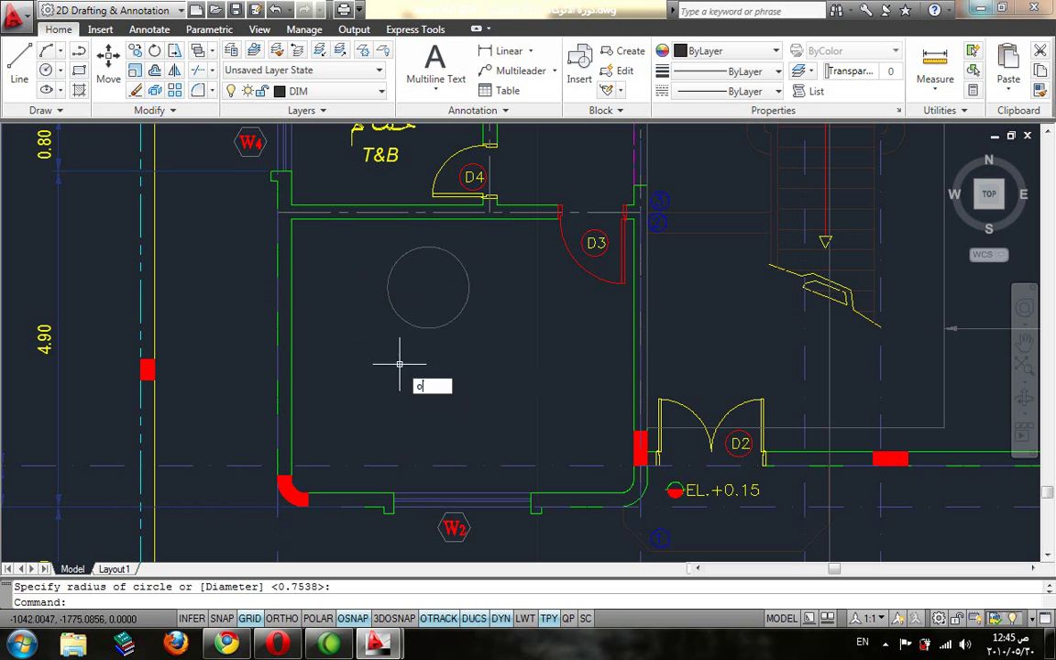
# Step: Offset the window line 3 units into the room and a wall line 2 units through the circle
pyautogui.press('Return')
pyautogui.press('Return')
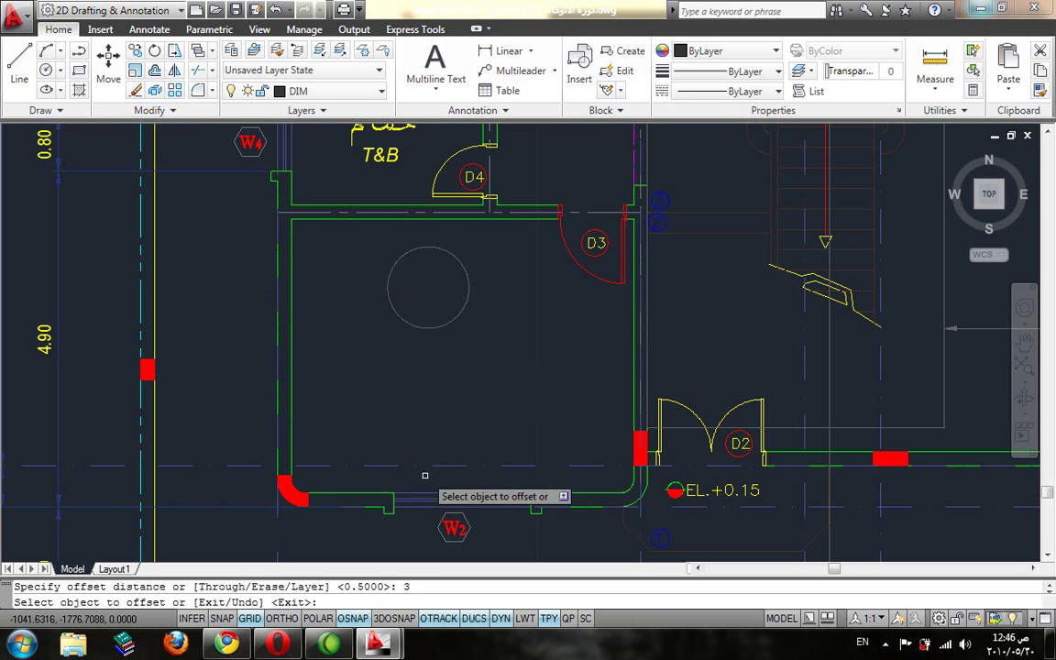
pyautogui.click(438, 499)
pyautogui.click(436, 358)
pyautogui.press('Return')
pyautogui.press('Return')
pyautogui.press('Return')
pyautogui.click(291, 299)
pyautogui.click(459, 354)
pyautogui.press('Return')
# Step: Zoom and pan across the drawing to the rotated rectangle ringed by circles
pyautogui.scroll(3, 456, 298)
pyautogui.scroll(3, 409, 246)
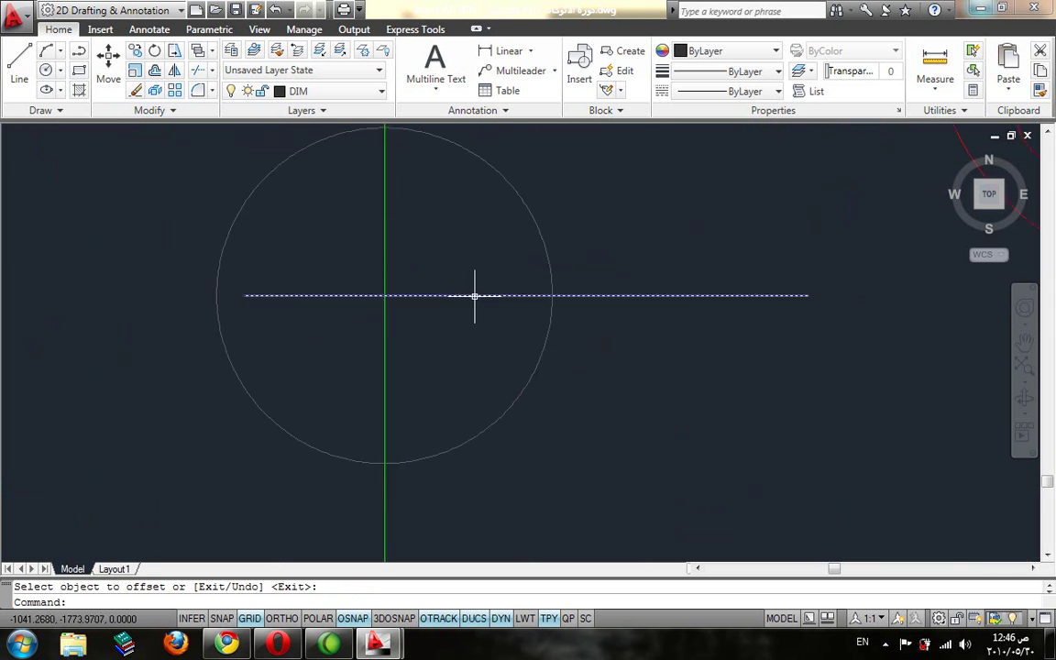
pyautogui.scroll(-2, 482, 297)
pyautogui.scroll(-5, 482, 297)
pyautogui.scroll(-3, 482, 299)
pyautogui.moveTo(318, 337); pyautogui.dragTo(596, 379, button='middle')
pyautogui.scroll(-4, 465, 366)
pyautogui.scroll(1, 330, 400)
pyautogui.scroll(2, 449, 273)
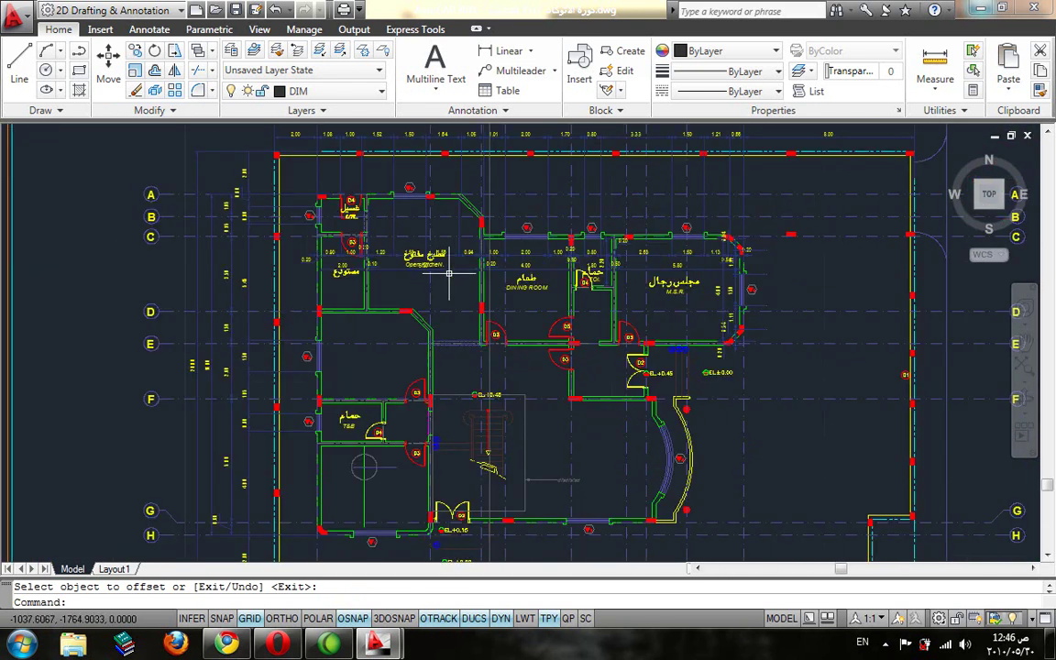
pyautogui.moveTo(449, 272); pyautogui.dragTo(391, 231, button='middle')
pyautogui.scroll(-3, 429, 245)
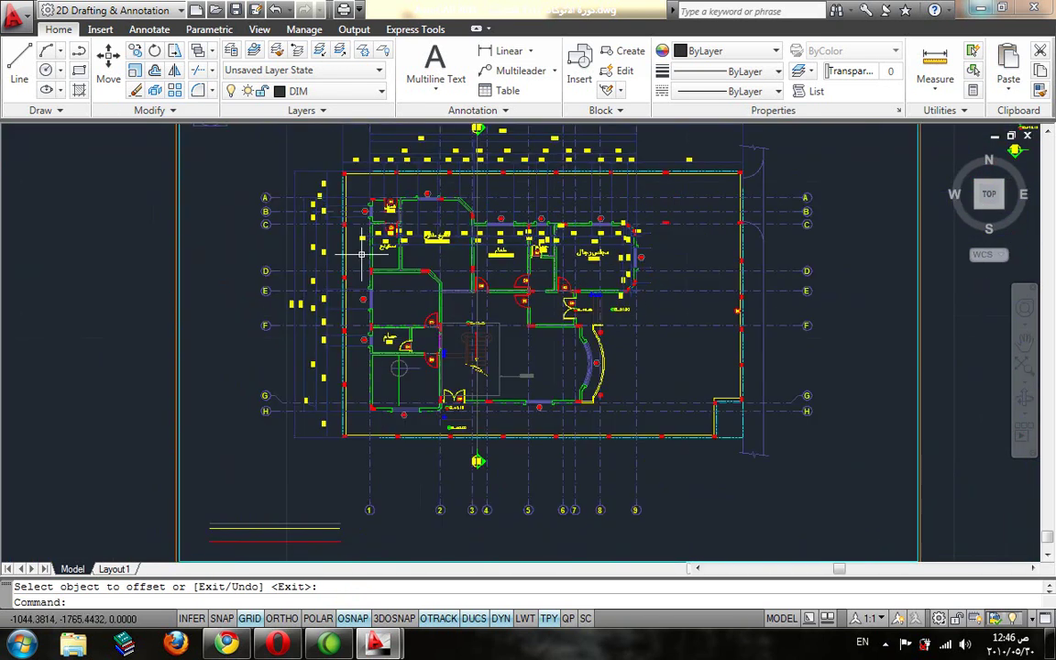
pyautogui.scroll(-3, 478, 294)
pyautogui.moveTo(479, 294); pyautogui.dragTo(460, 358, button='middle')
pyautogui.scroll(2, 484, 295)
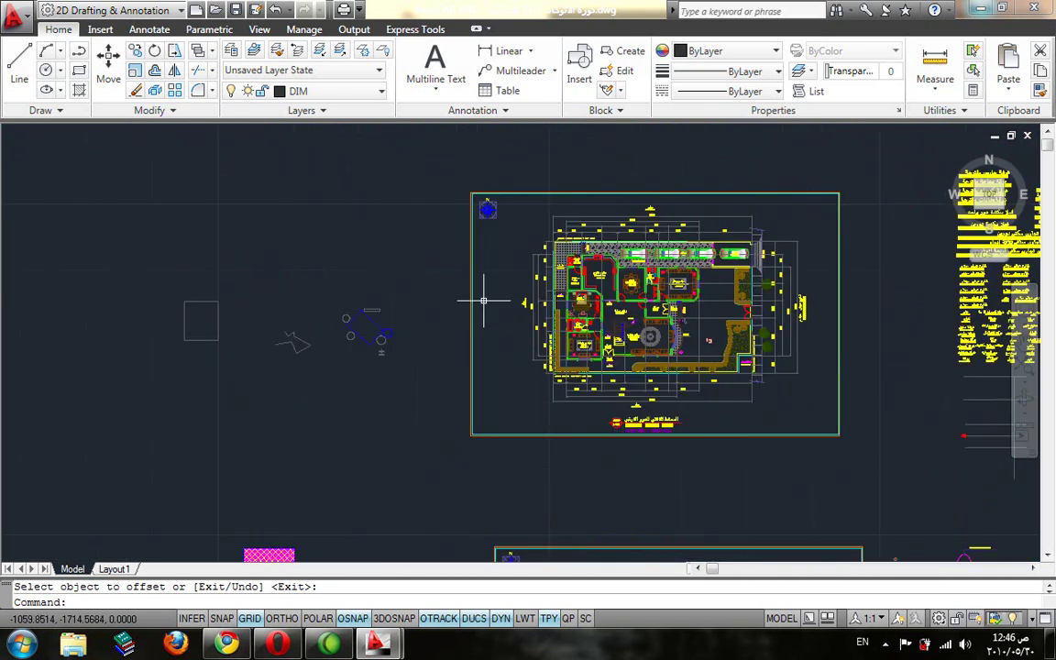
pyautogui.scroll(2, 408, 330)
pyautogui.scroll(1, 382, 349)
pyautogui.scroll(2, 345, 286)
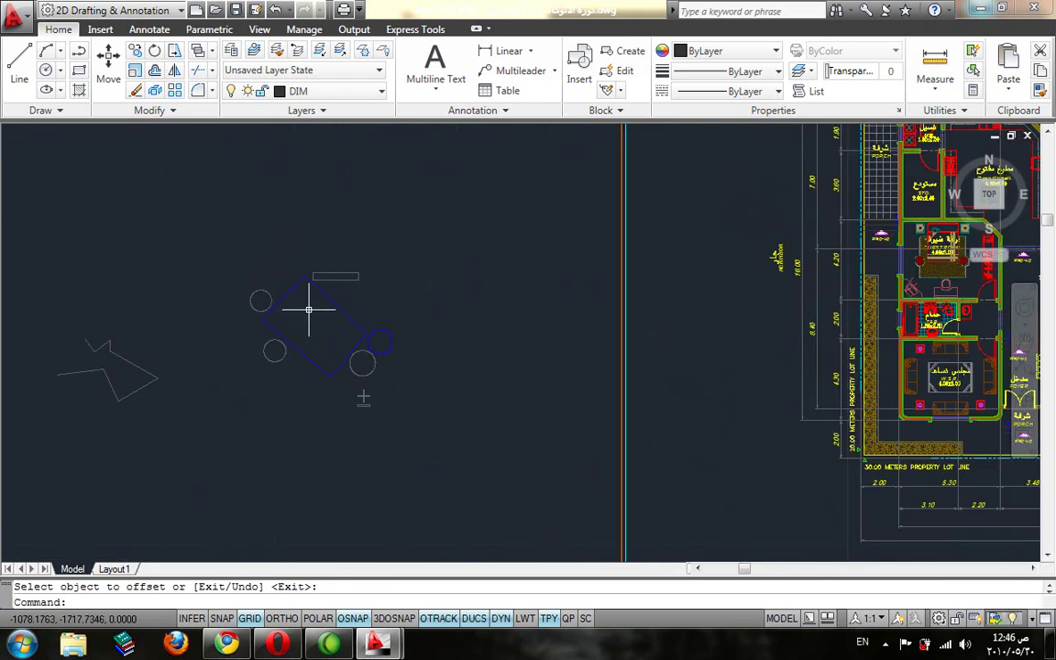
pyautogui.scroll(3, 297, 323)
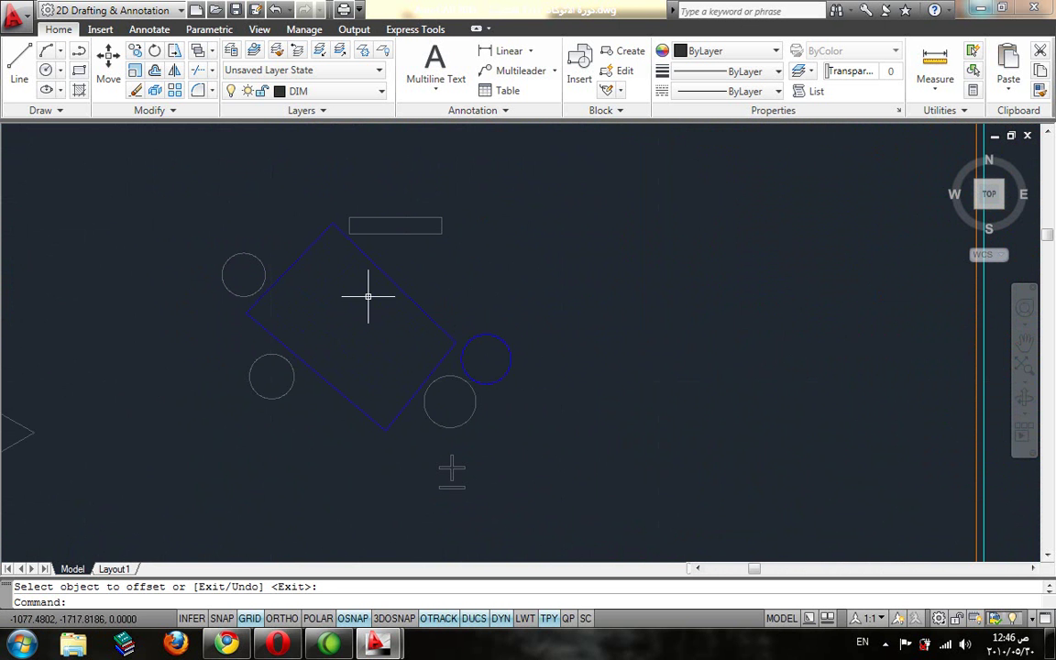
pyautogui.scroll(2, 366, 318)
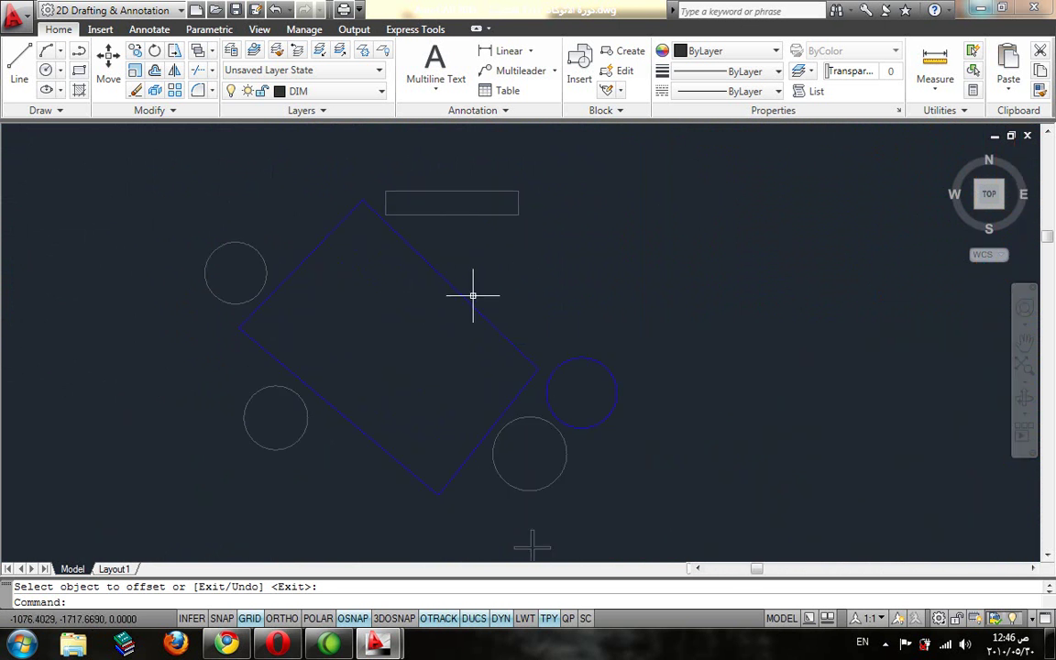
# Step: Try a crossing selection around the diamond, then clear it
pyautogui.click(504, 254)
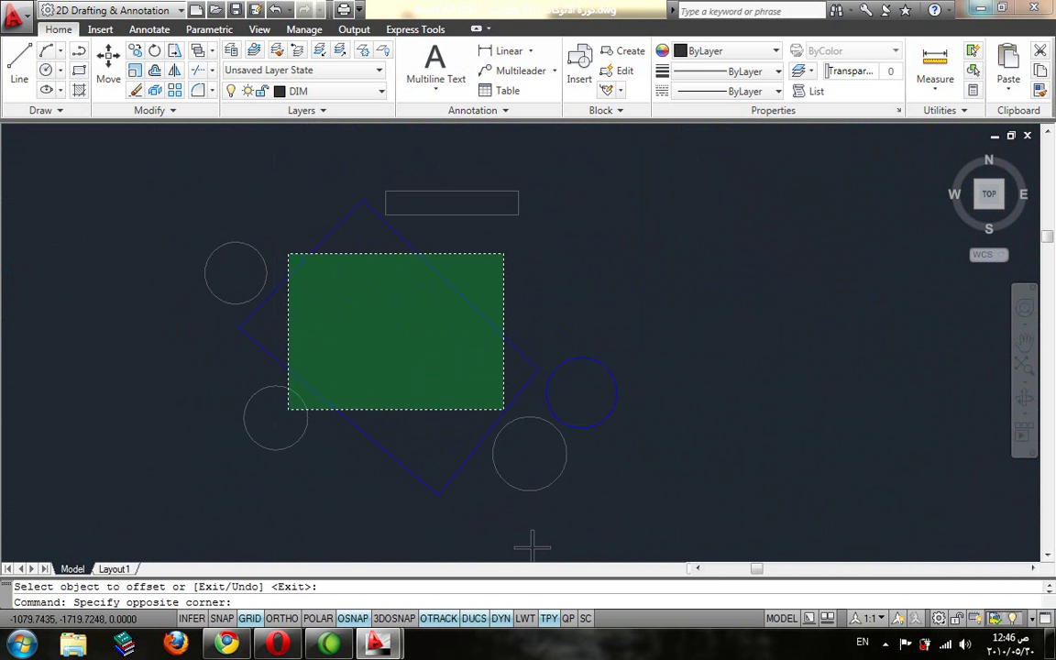
pyautogui.click(286, 406)
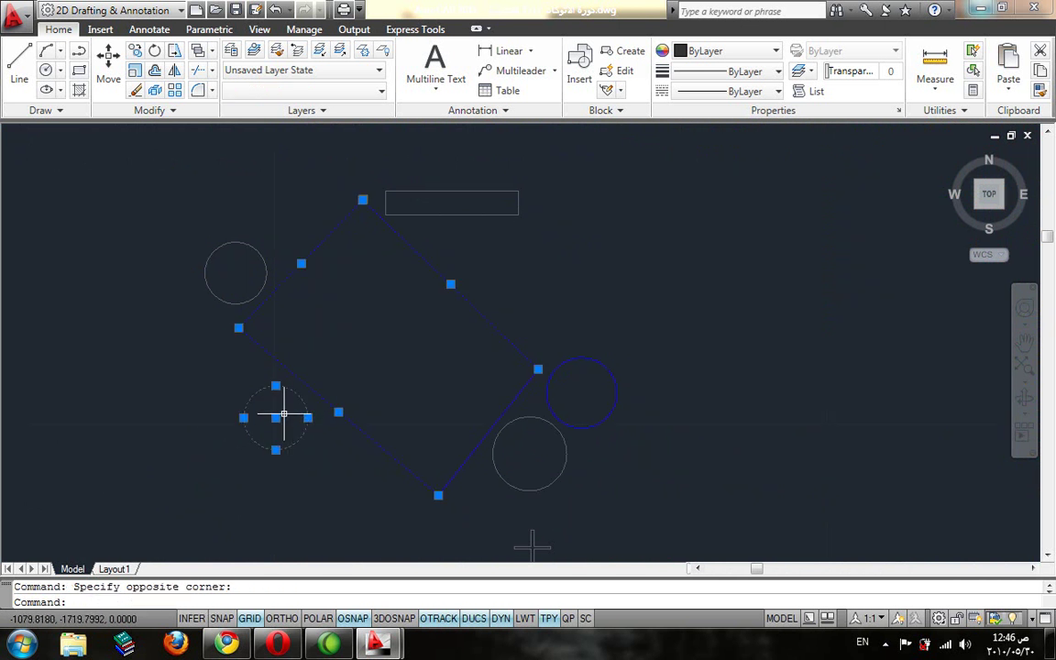
pyautogui.press('Escape')
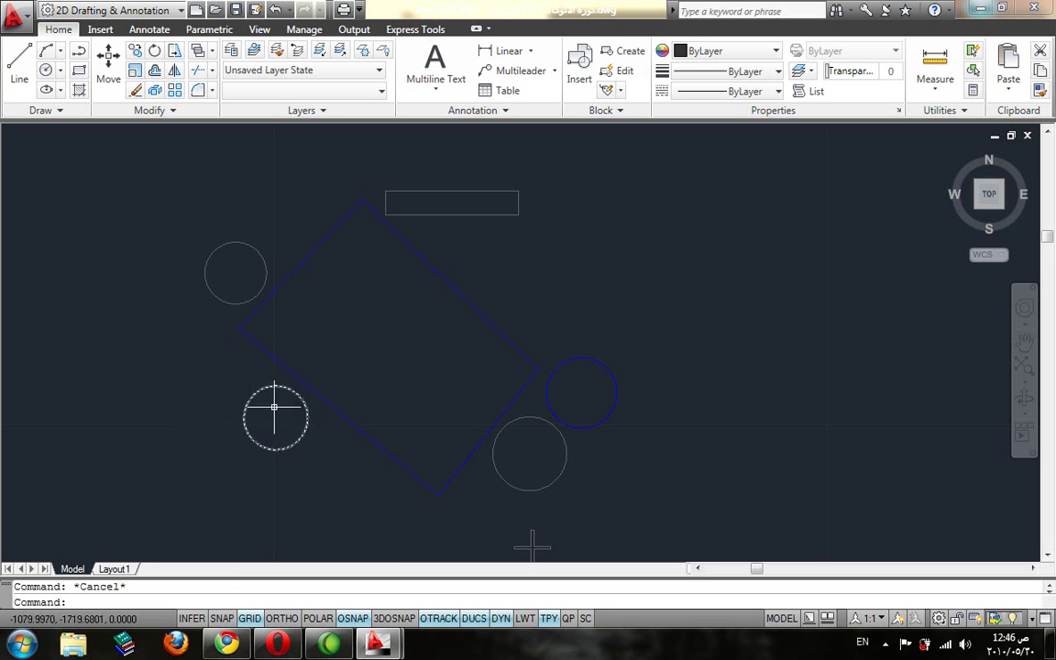
pyautogui.moveTo(404, 278); pyautogui.dragTo(352, 299, button='middle')
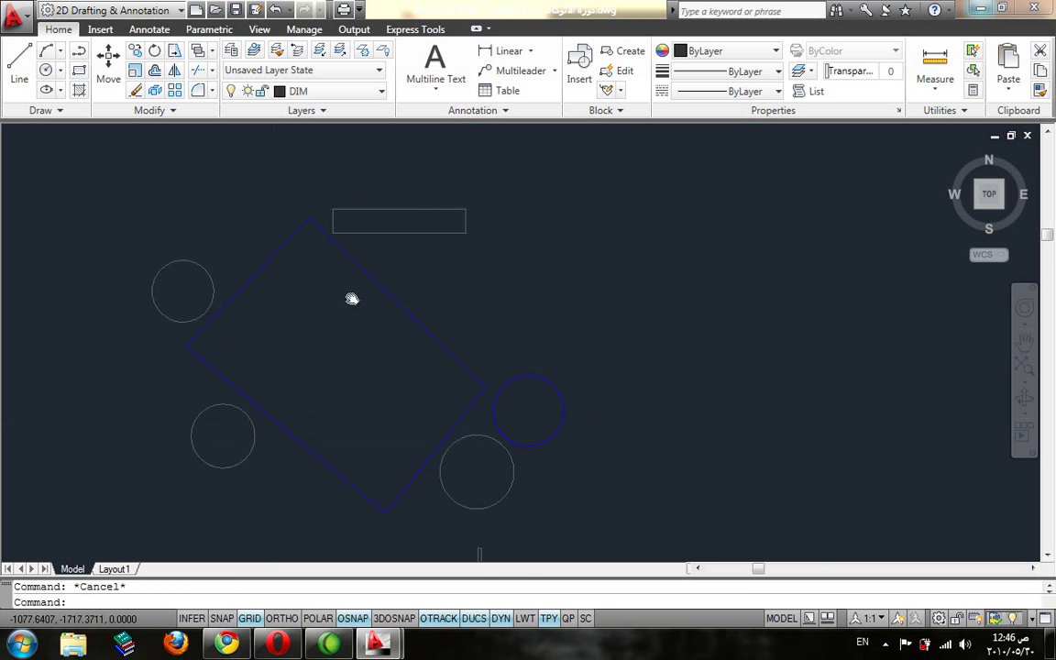
# Step: Start Move with a WP window-polygon, placing corners above and right of the rectangle
pyautogui.click(108, 56)
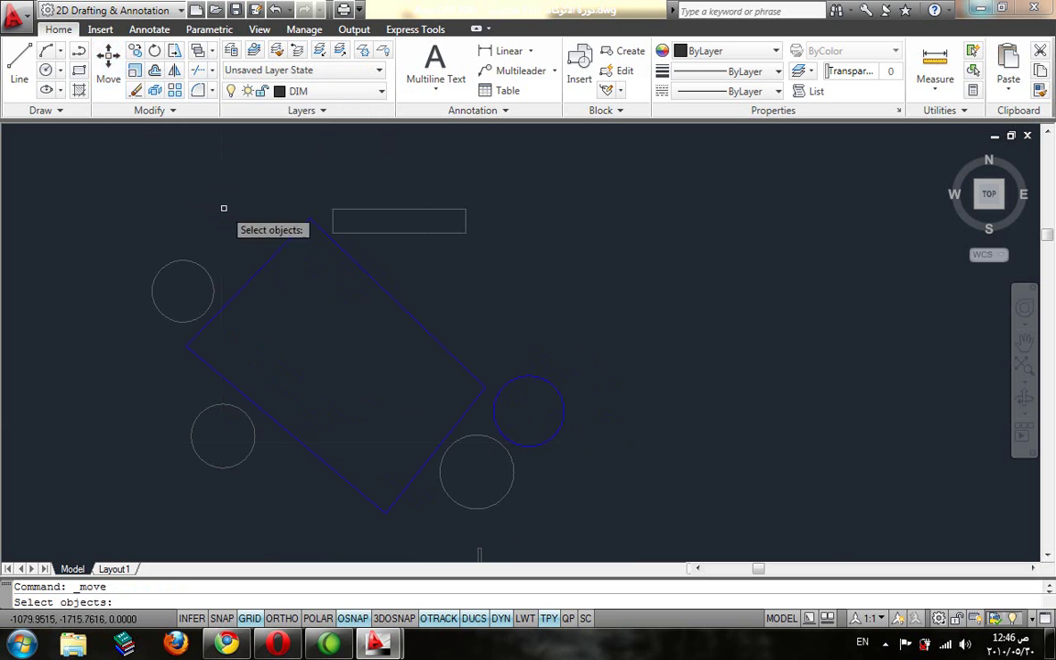
pyautogui.write('wp')
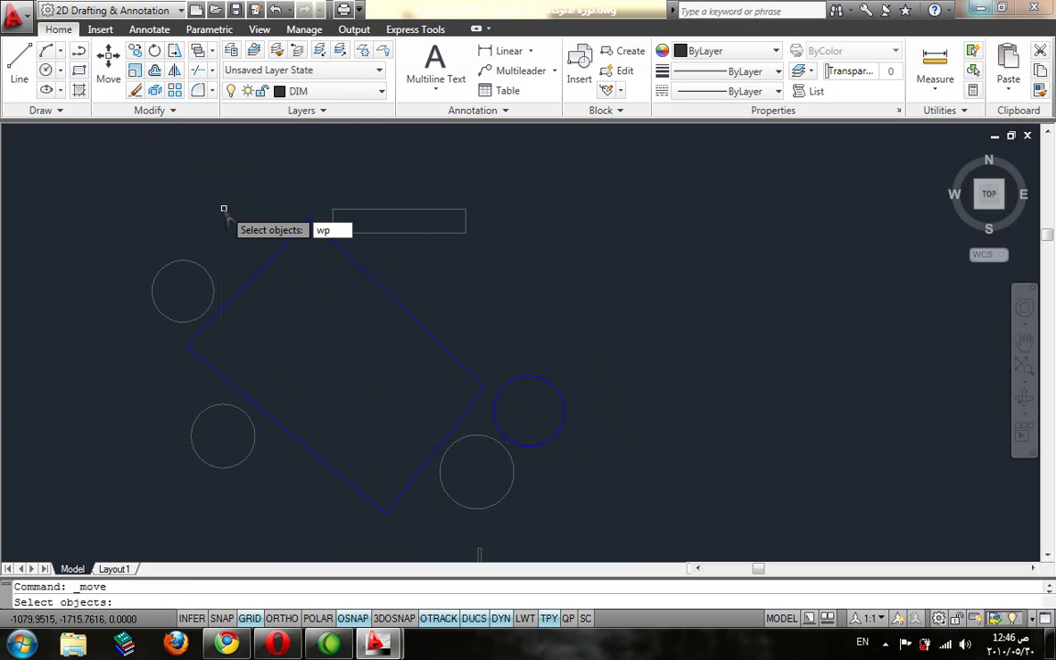
pyautogui.press('Return')
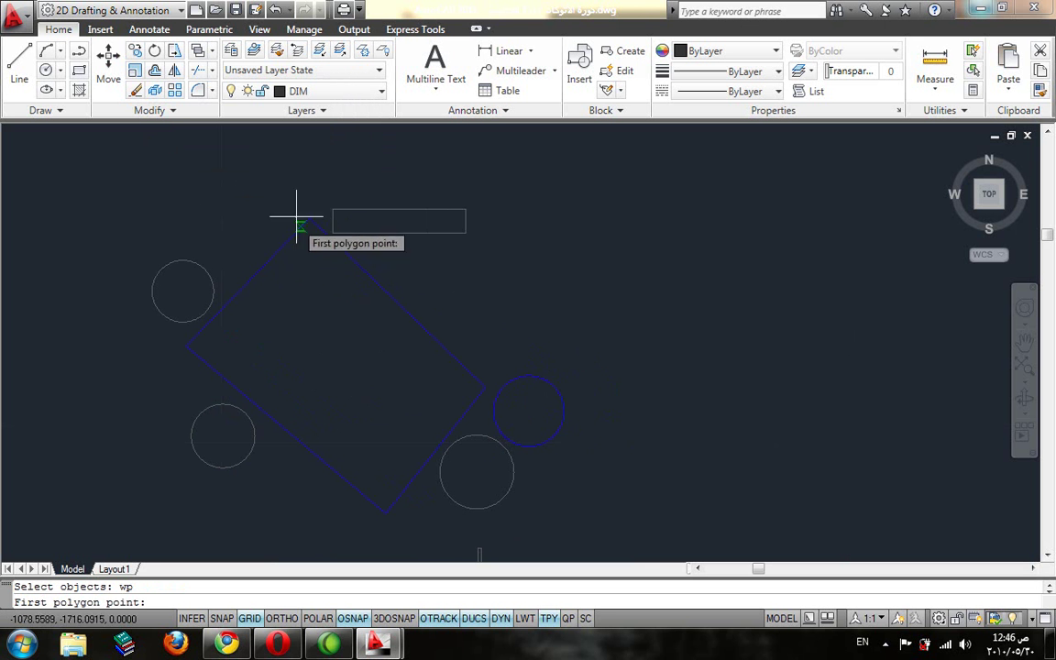
pyautogui.scroll(3, 326, 214)
pyautogui.click(322, 184)
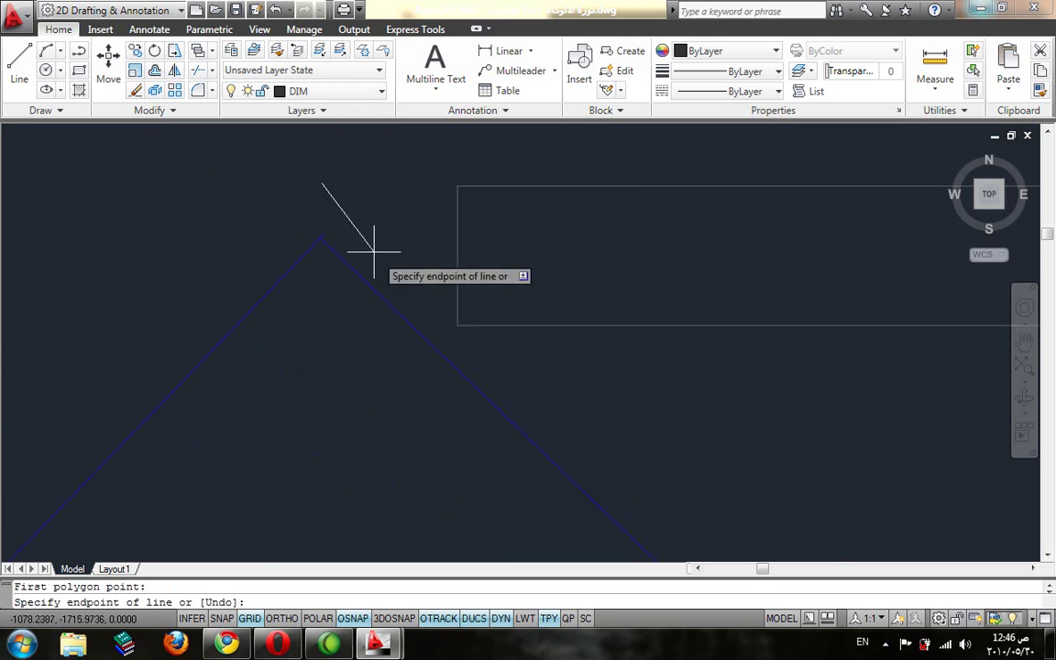
pyautogui.scroll(-3, 344, 266)
pyautogui.scroll(-3, 426, 300)
pyautogui.scroll(5, 554, 394)
pyautogui.scroll(5, 563, 426)
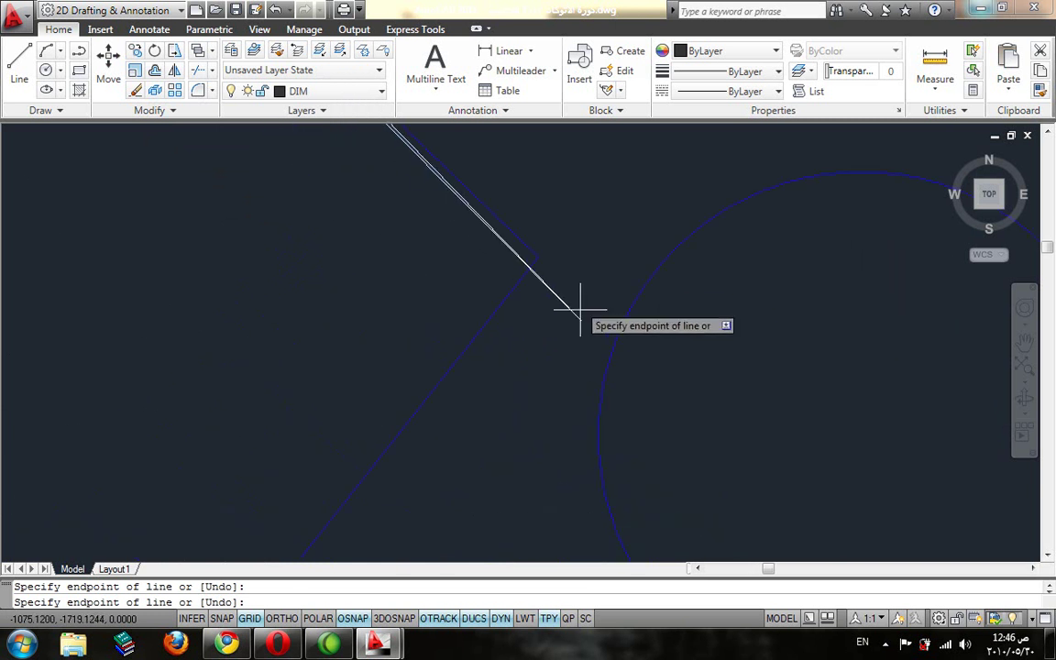
pyautogui.click(569, 265)
pyautogui.scroll(-5, 518, 357)
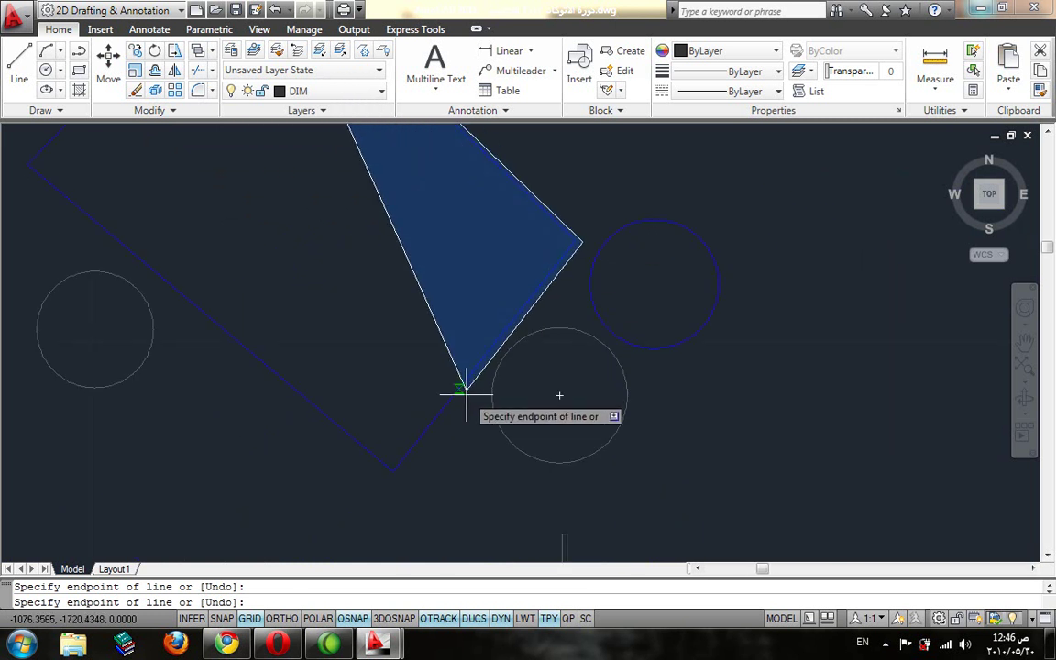
pyautogui.scroll(2, 461, 404)
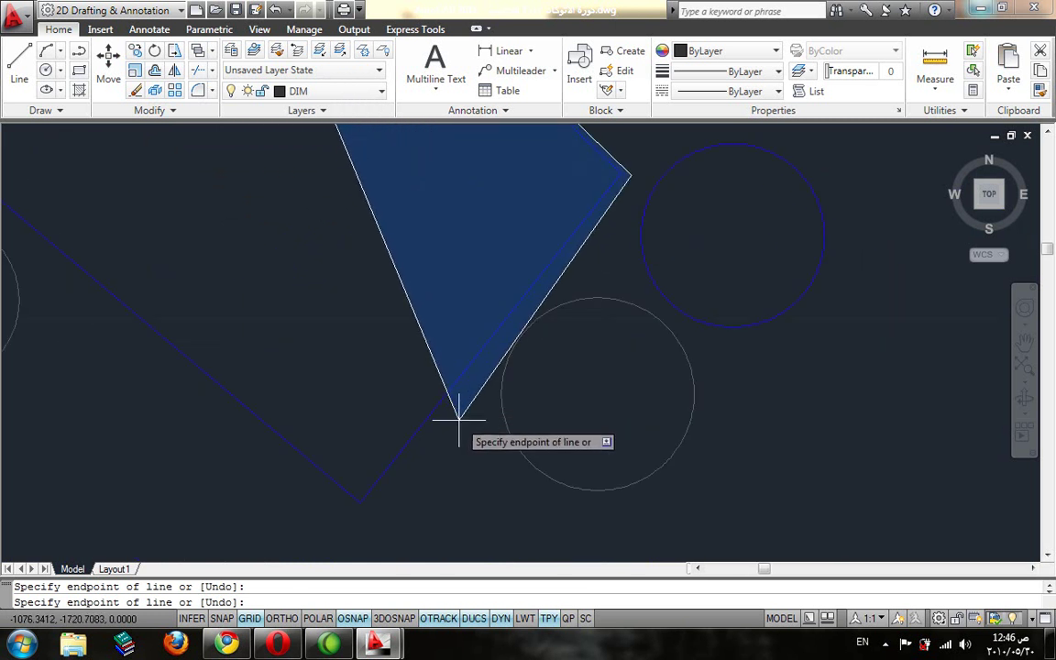
# Step: Add polygon corners below, left of, and near the top vertex of the tilted rectangle
pyautogui.click(347, 536)
pyautogui.scroll(-4, 307, 412)
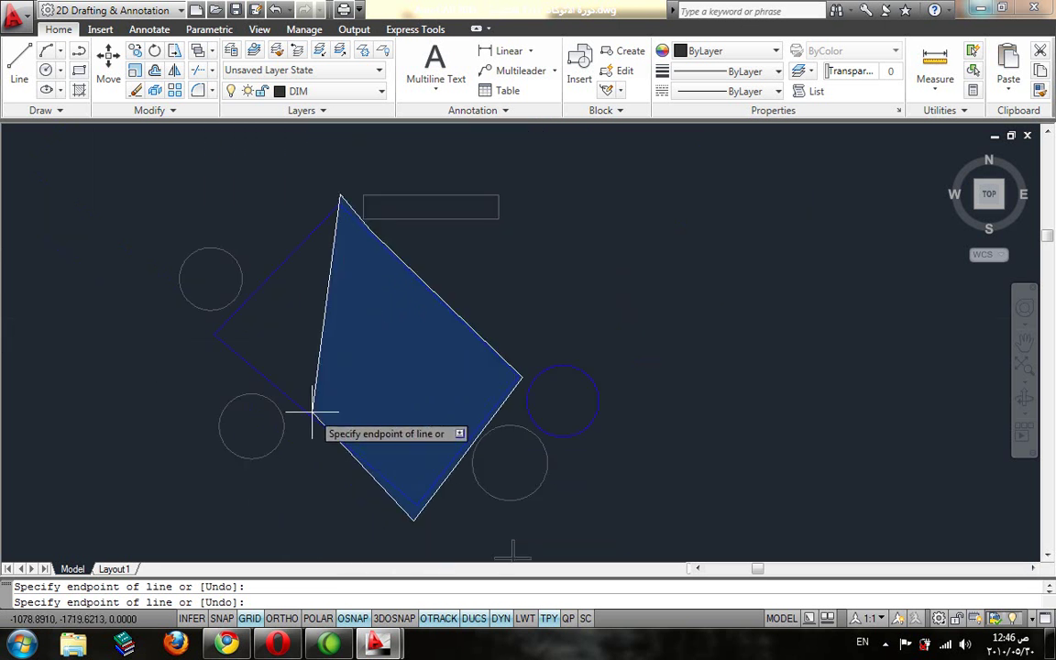
pyautogui.scroll(3, 275, 381)
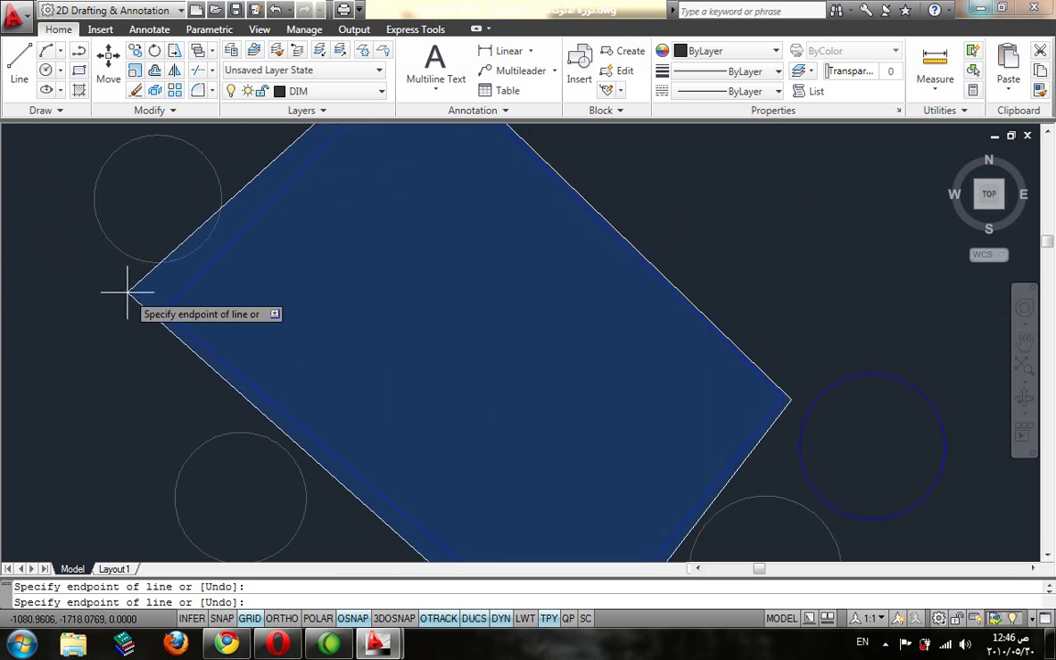
pyautogui.scroll(4, 128, 295)
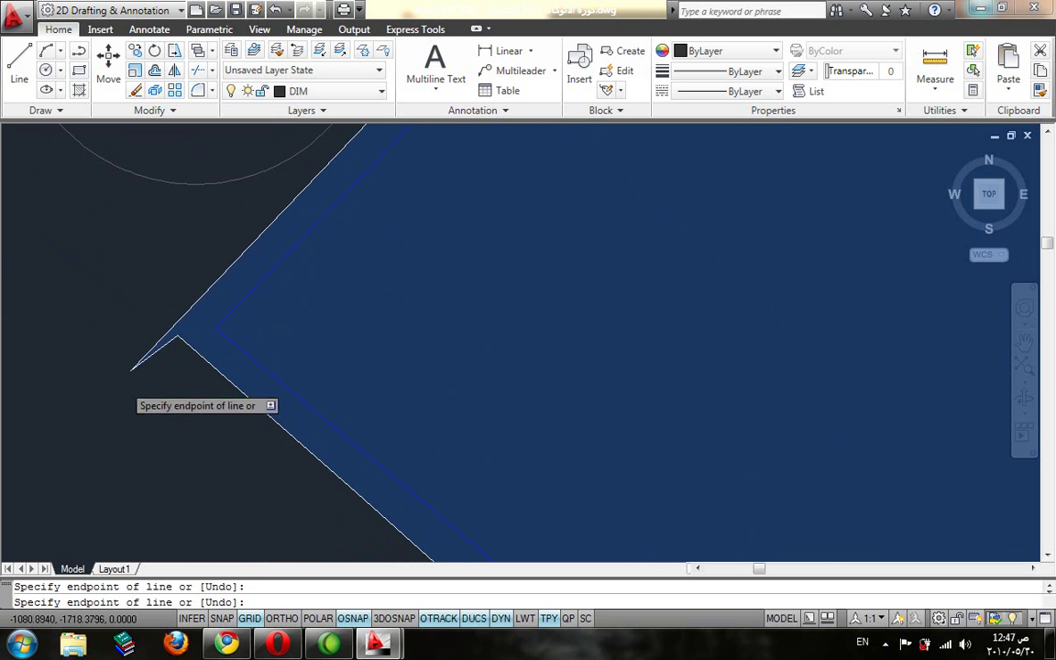
pyautogui.click(135, 366)
pyautogui.scroll(-4, 135, 366)
pyautogui.scroll(3, 229, 265)
pyautogui.scroll(-2, 331, 147)
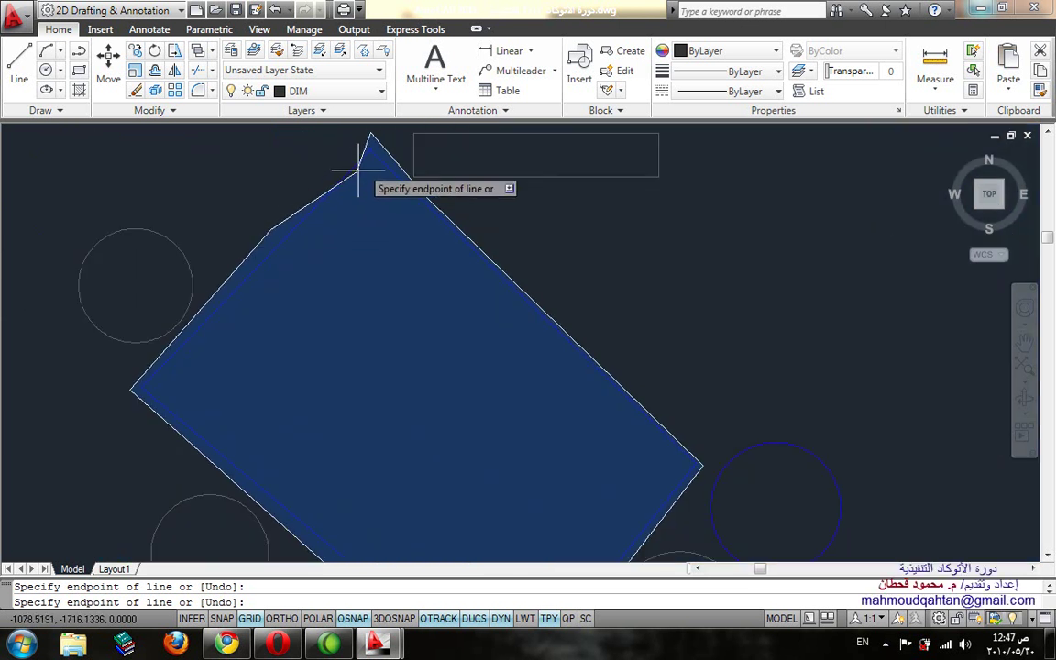
pyautogui.scroll(-2, 303, 211)
pyautogui.scroll(3, 347, 156)
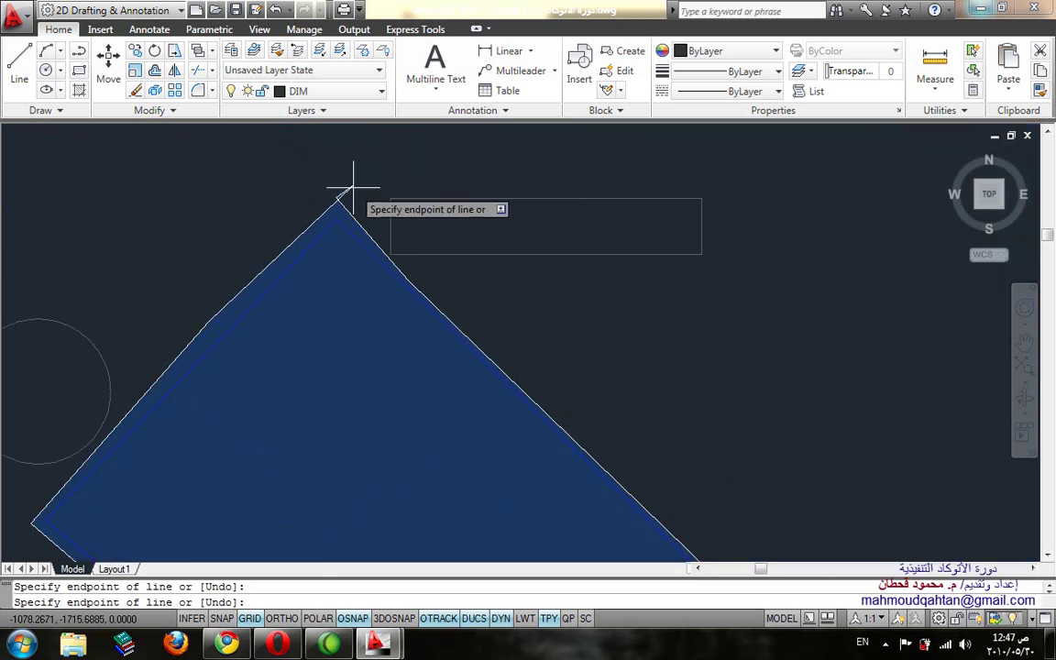
pyautogui.click(346, 194)
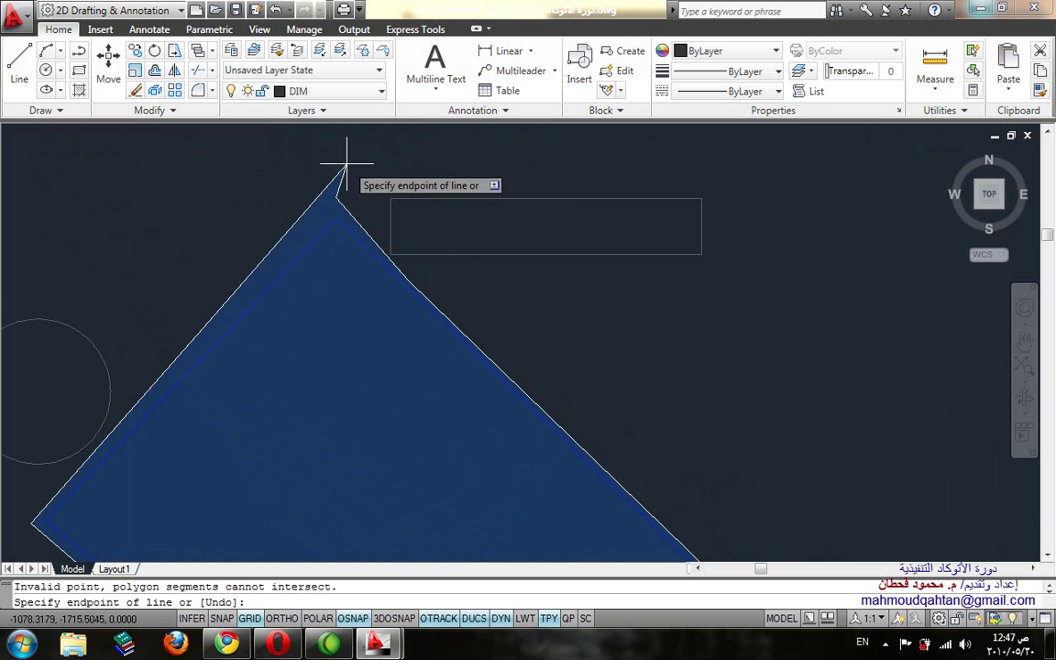
pyautogui.scroll(-2, 346, 191)
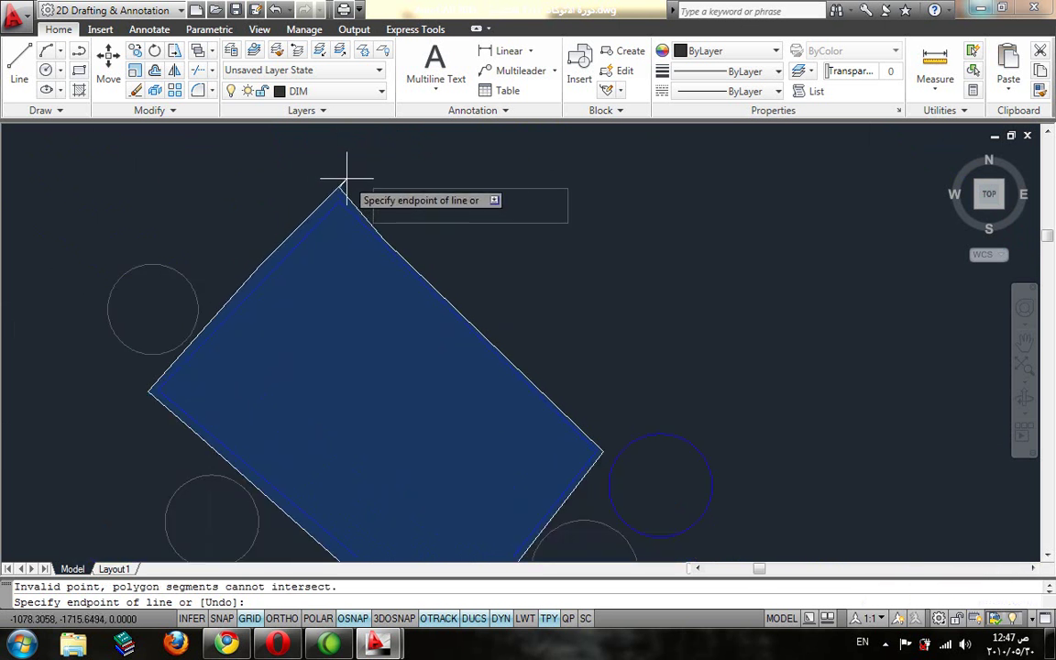
pyautogui.click(348, 179)
pyautogui.scroll(-2, 365, 172)
# Step: Finish the four-object polygon selection, then cancel the move
pyautogui.press('Return')
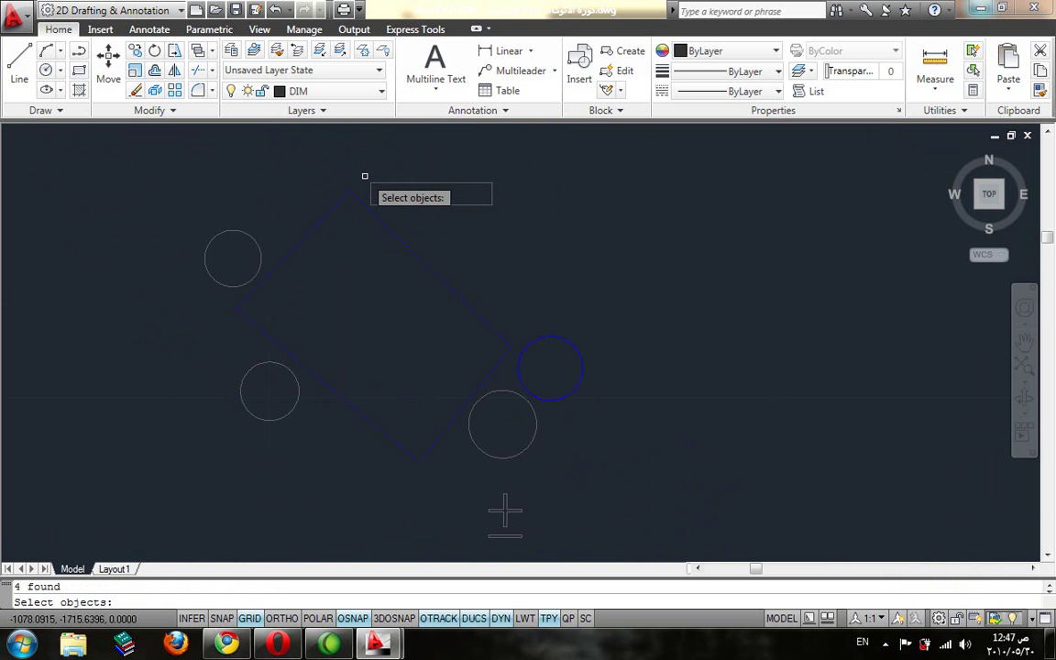
pyautogui.scroll(2, 380, 229)
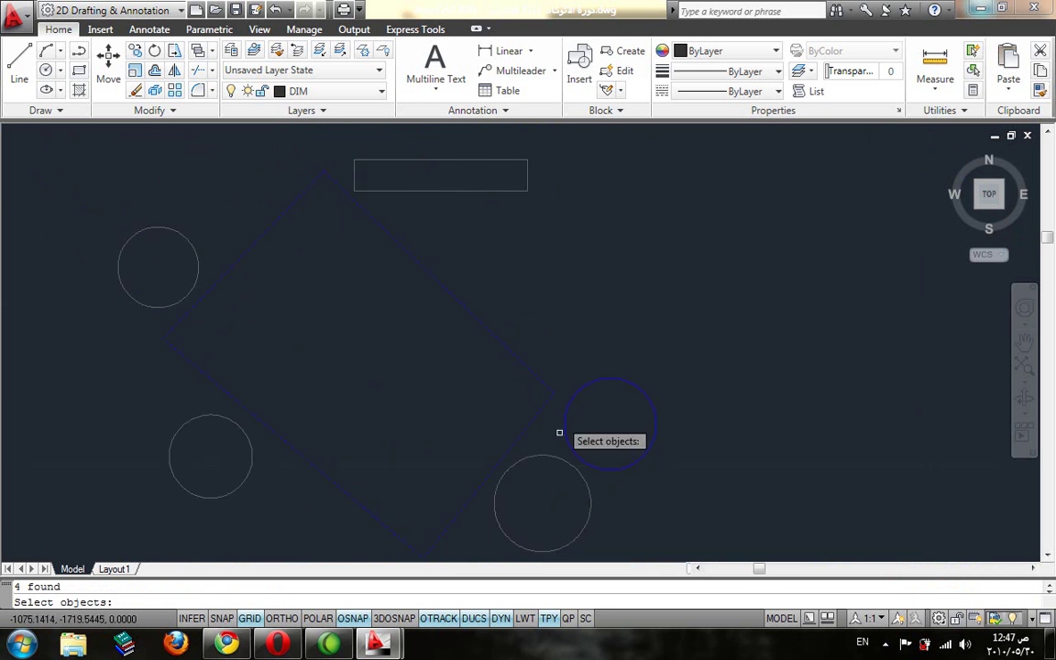
pyautogui.scroll(-2, 389, 325)
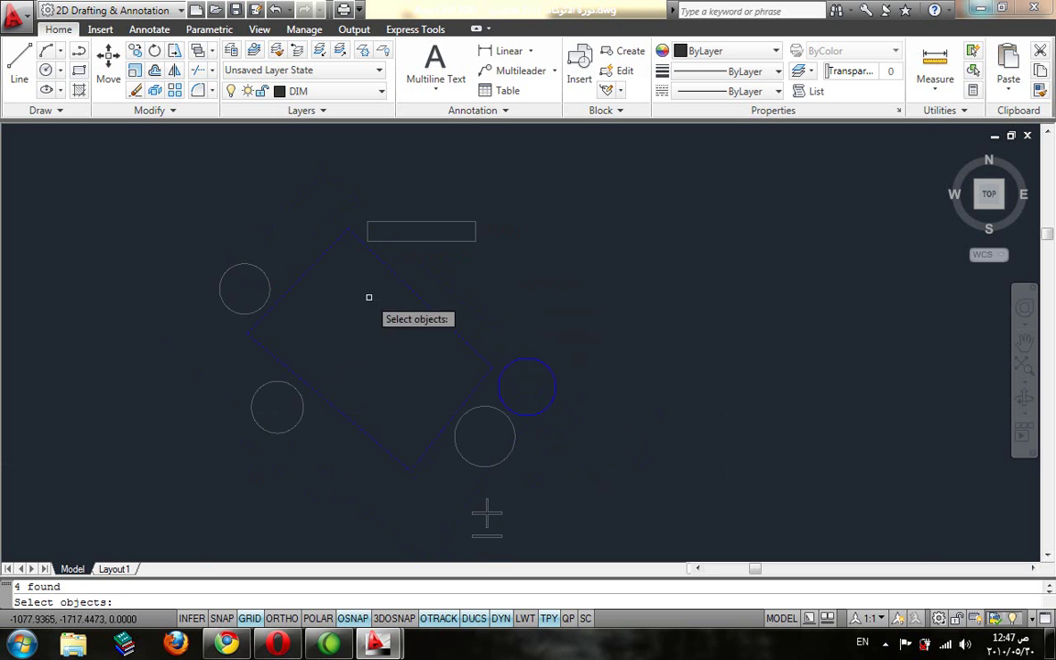
pyautogui.press('Return')
pyautogui.scroll(-2, 389, 276)
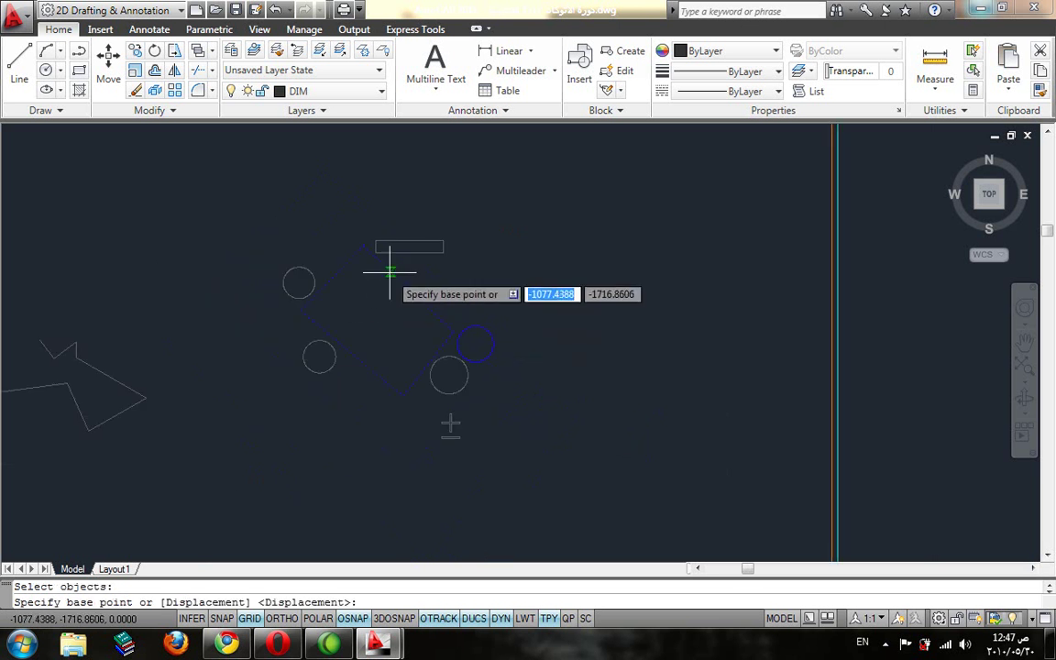
pyautogui.press('Escape')
pyautogui.moveTo(470, 288); pyautogui.dragTo(325, 313, button='middle')
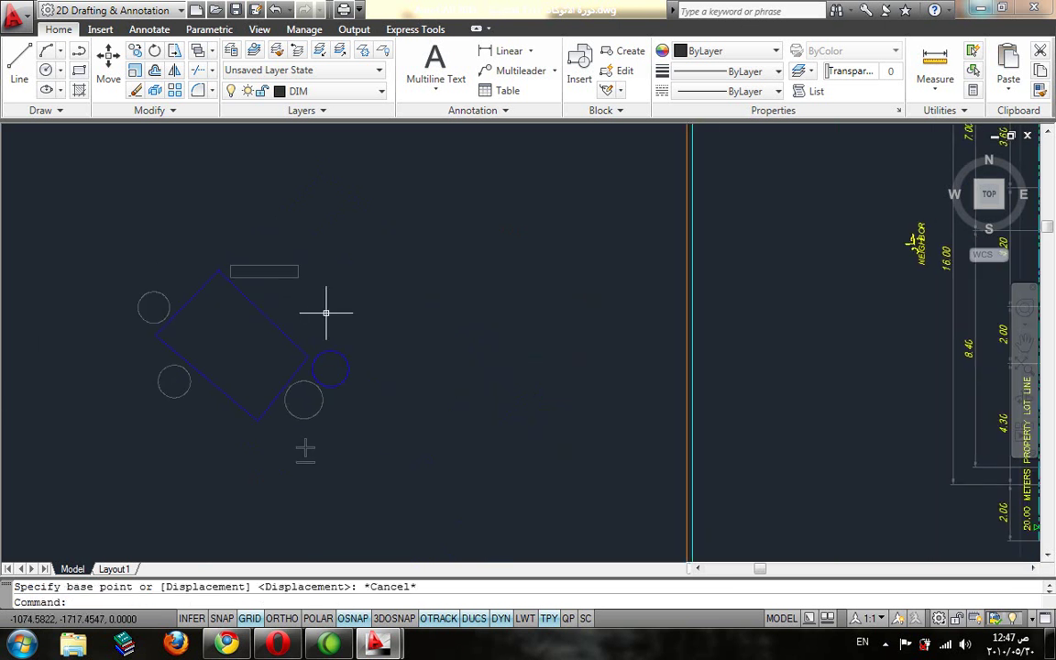
pyautogui.write('m')
# Step: Move the blue circle higher, clear of the tilted rectangle's right corner
pyautogui.press('Return')
pyautogui.scroll(1, 362, 325)
pyautogui.click(354, 335)
pyautogui.click(377, 358)
pyautogui.press('Return')
pyautogui.click(376, 365)
pyautogui.click(486, 260)
# Step: Begin moving the lower circle, then cancel it and zoom around the sketch
pyautogui.press('Return')
pyautogui.click(338, 393)
pyautogui.click(309, 408)
pyautogui.press('Return')
pyautogui.click(328, 347)
pyautogui.press('Escape')
pyautogui.scroll(-3, 573, 354)
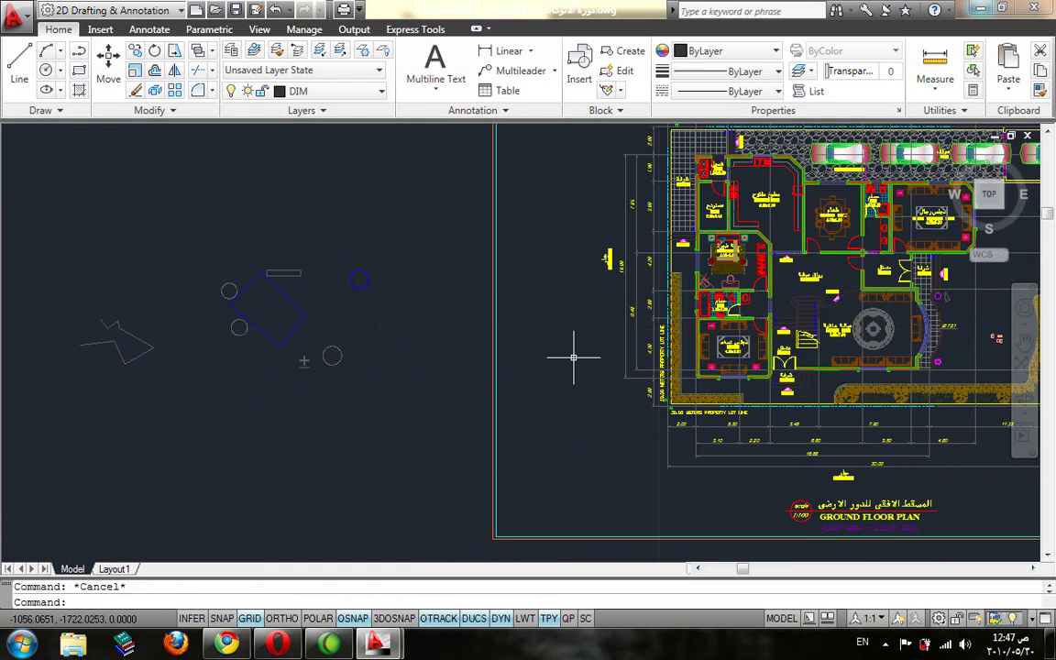
pyautogui.scroll(4, 655, 213)
pyautogui.scroll(-4, 655, 213)
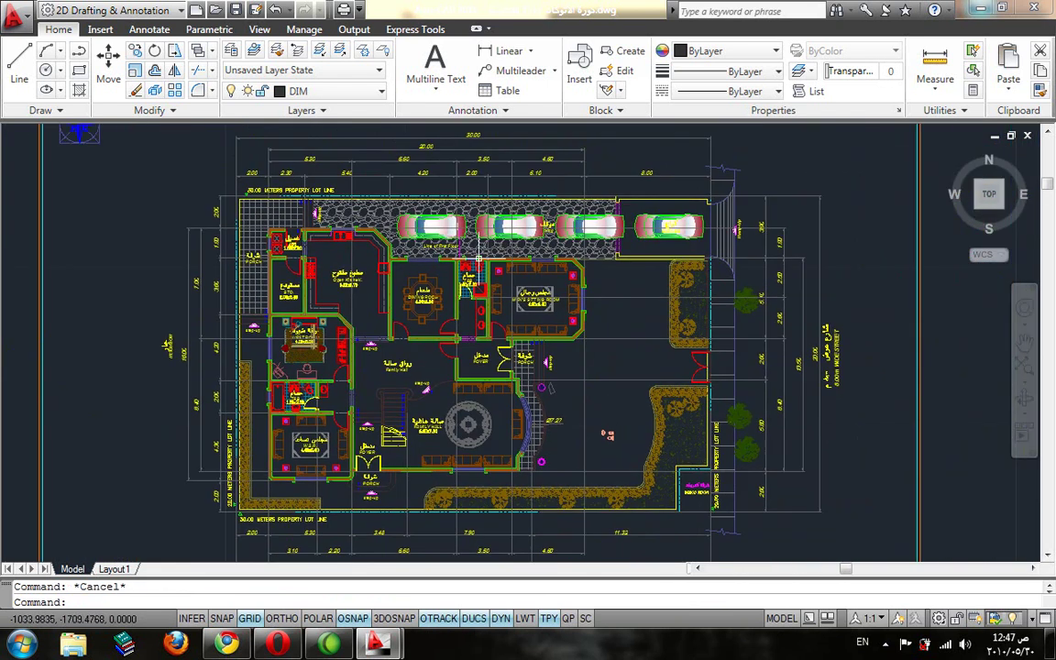
pyautogui.scroll(3, 440, 146)
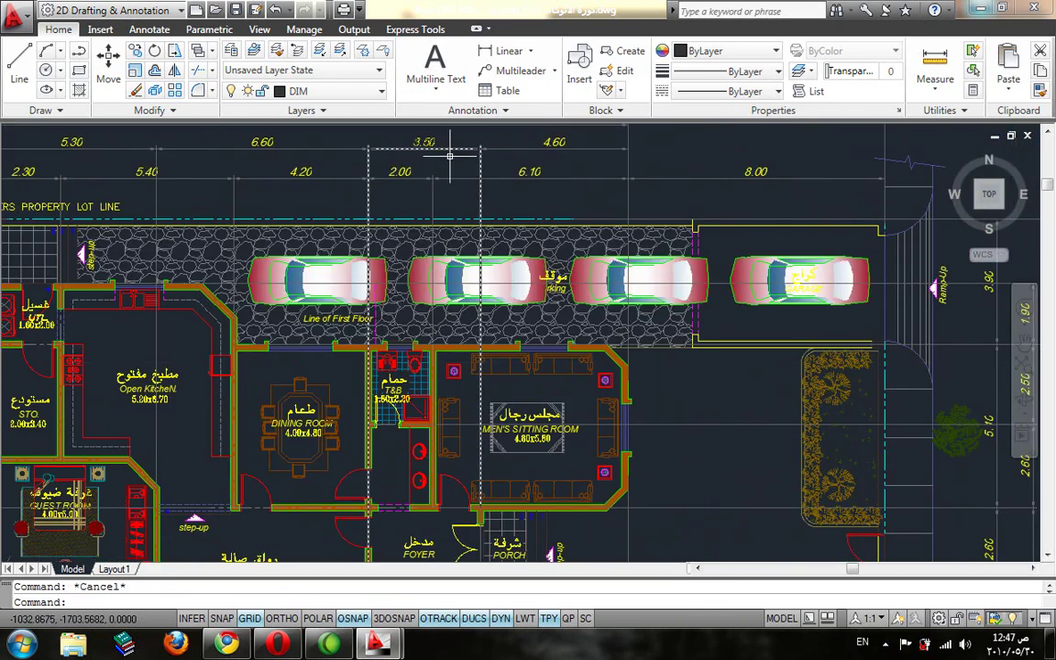
pyautogui.scroll(-2, 550, 275)
pyautogui.scroll(3, 275, 239)
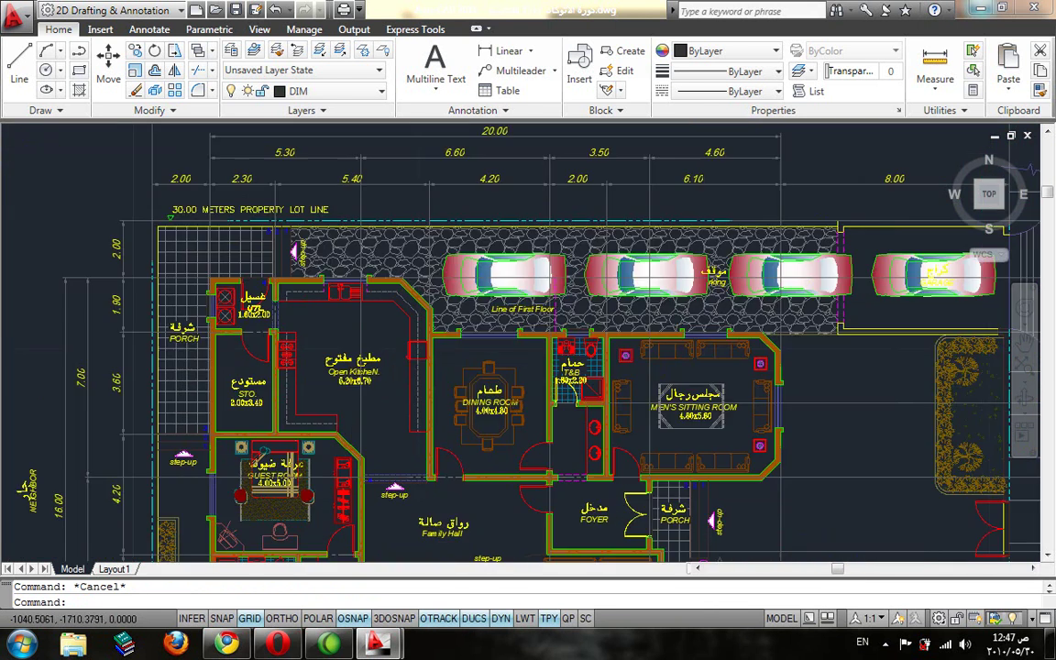
pyautogui.scroll(-3, 530, 353)
pyautogui.scroll(1, 530, 353)
pyautogui.scroll(-1, 513, 335)
pyautogui.scroll(-3, 495, 317)
pyautogui.scroll(2, 492, 313)
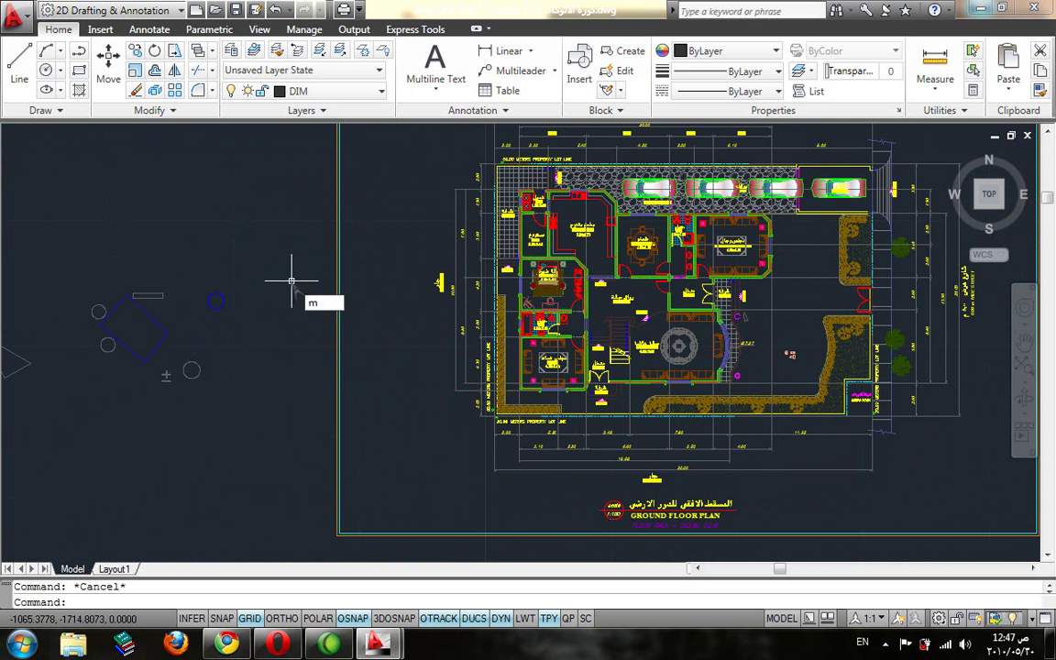
pyautogui.press('Return')
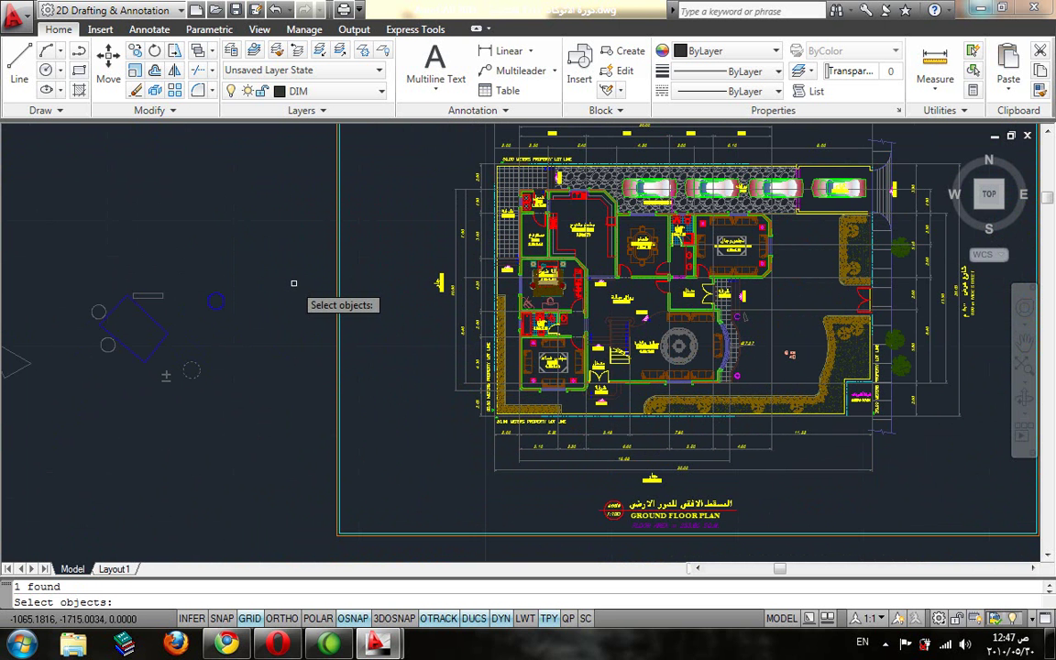
pyautogui.scroll(4, 188, 385)
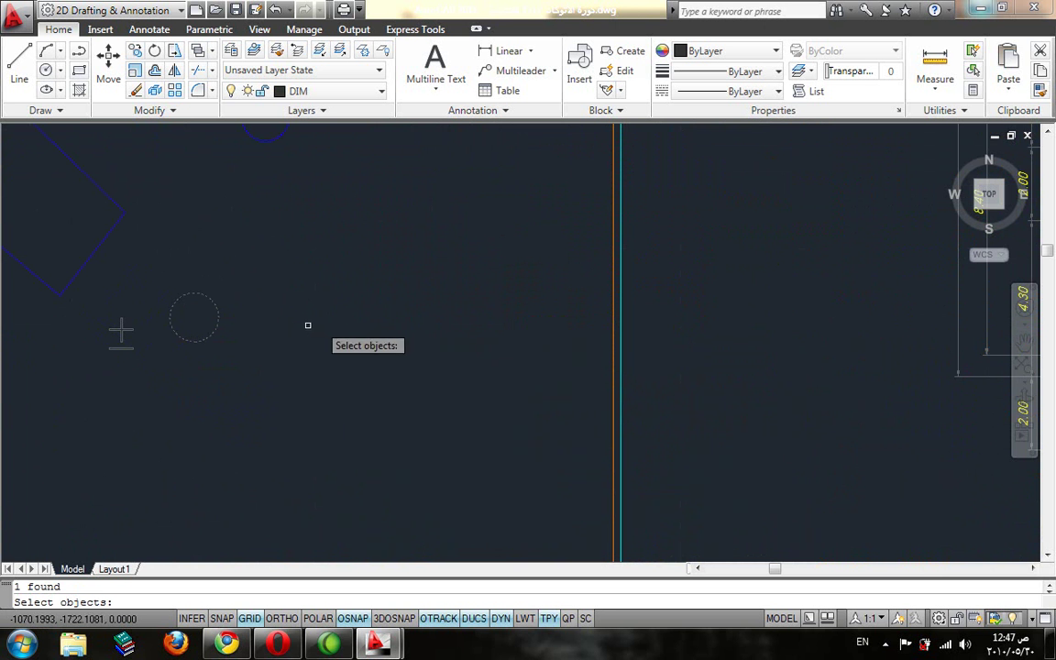
pyautogui.press('Escape')
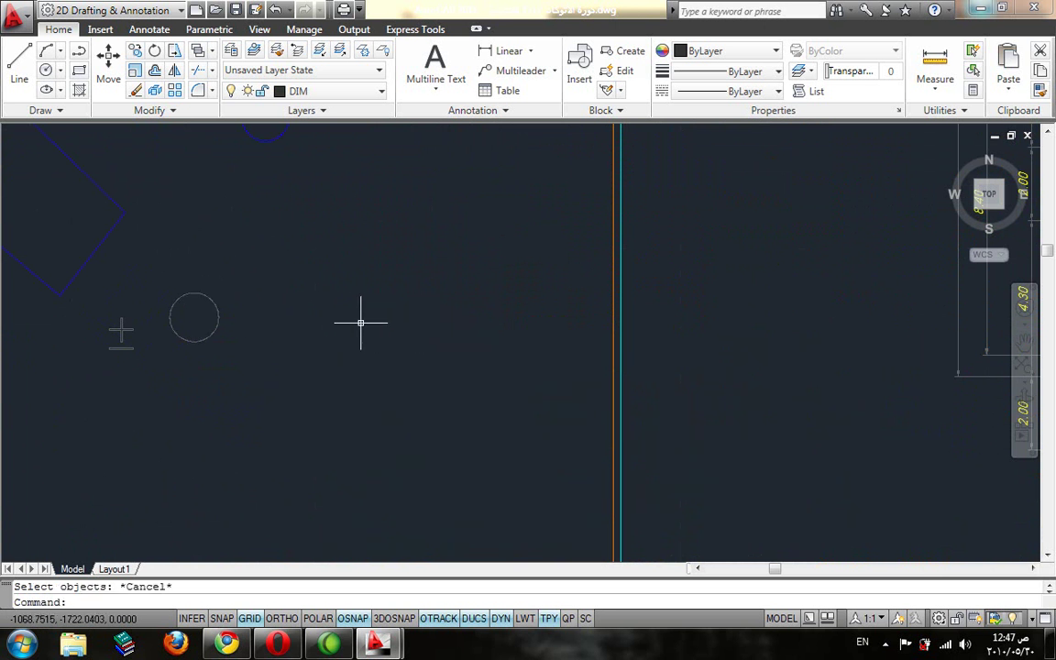
pyautogui.scroll(-3, 421, 272)
pyautogui.scroll(4, 323, 354)
pyautogui.scroll(-2, 289, 356)
pyautogui.scroll(-1, 303, 303)
pyautogui.scroll(2, 309, 276)
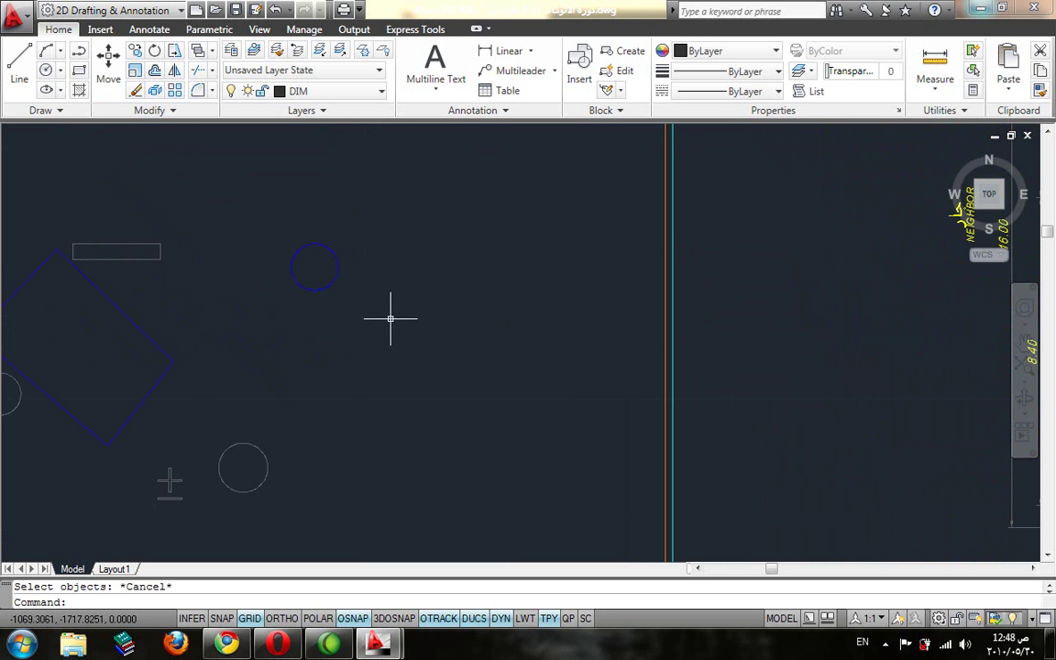
pyautogui.middleClick(618, 358)
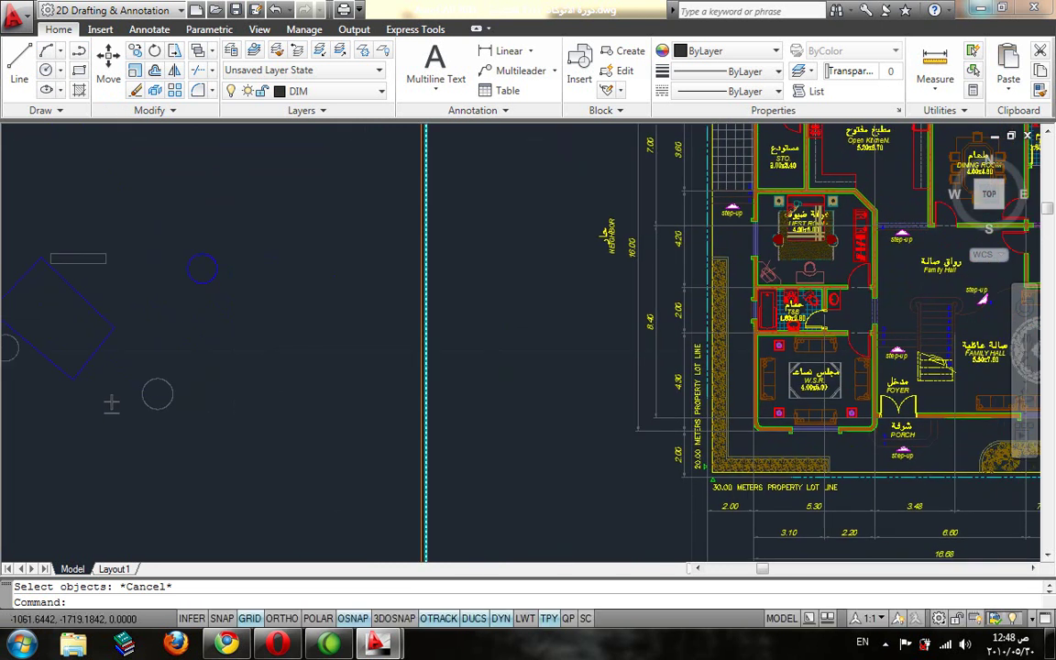
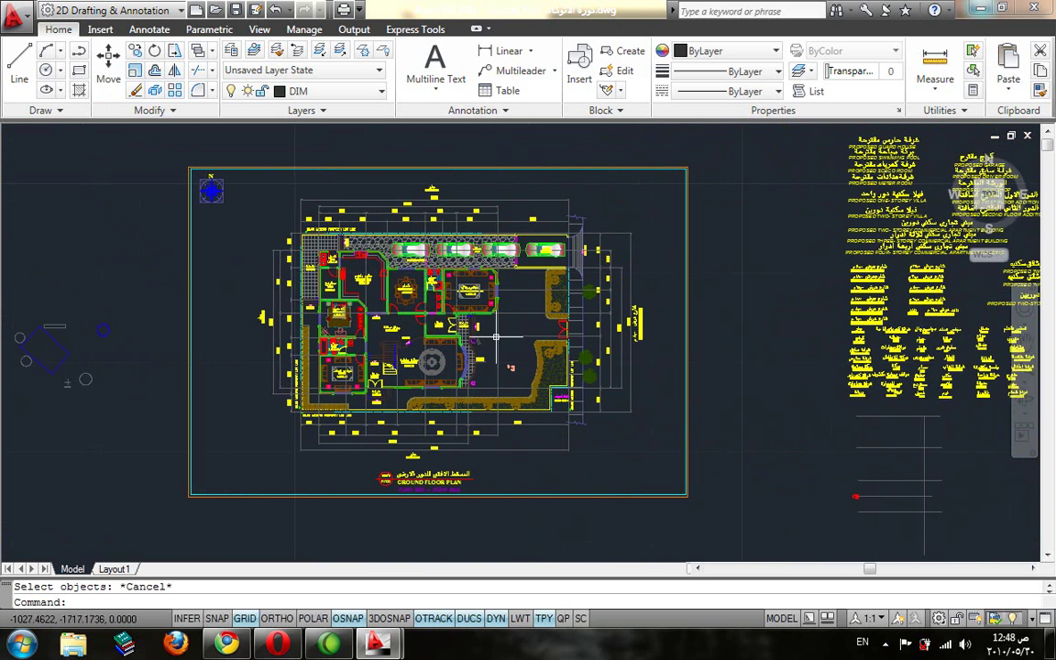
# Step: Tile the open drawings side by side and inspect the section drawing
pyautogui.click(266, 31)
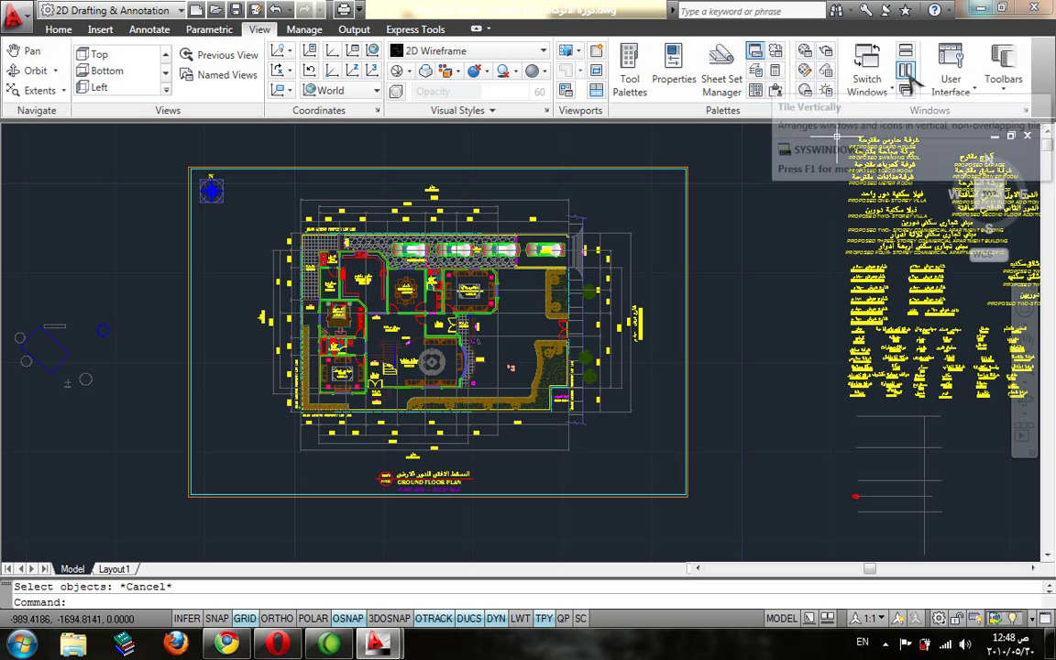
pyautogui.click(906, 71)
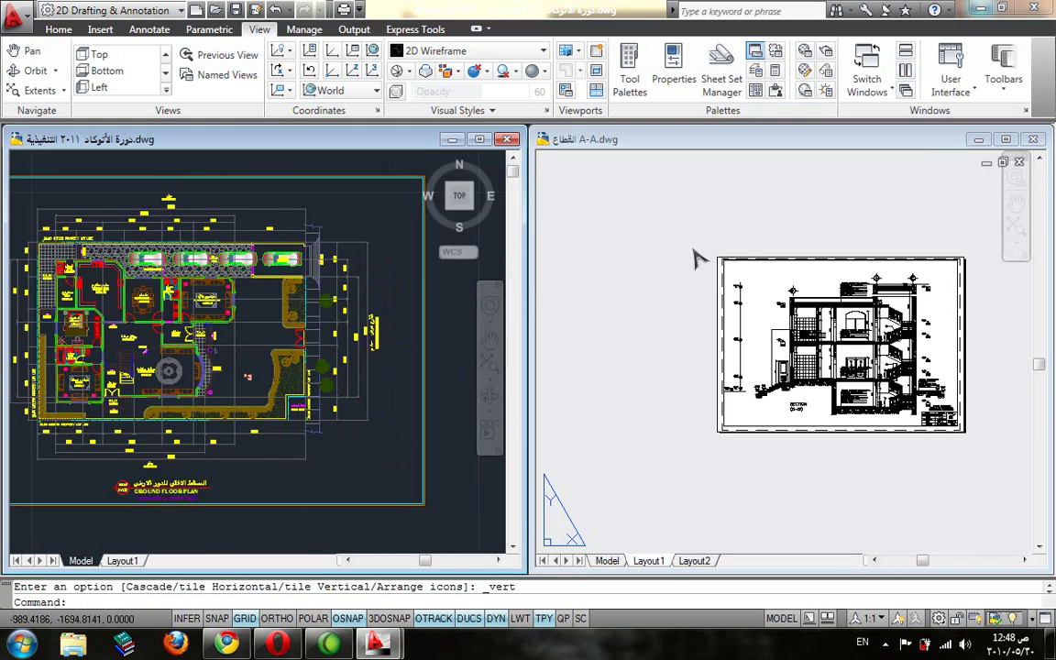
pyautogui.click(555, 302)
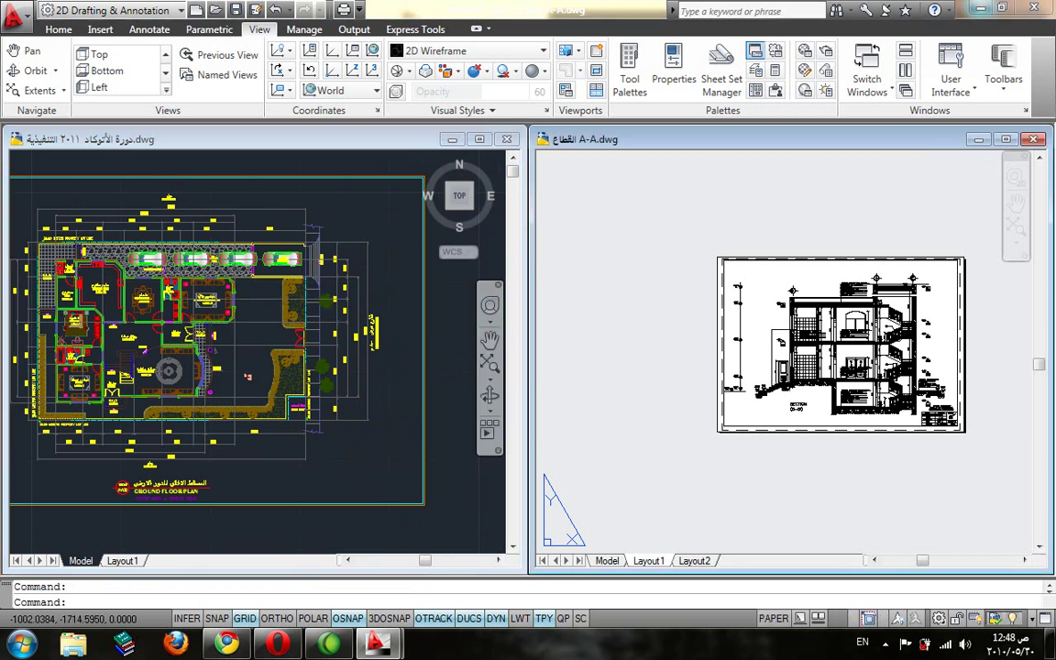
pyautogui.scroll(4, 788, 334)
pyautogui.scroll(-3, 730, 313)
pyautogui.scroll(-3, 729, 313)
pyautogui.scroll(-3, 730, 314)
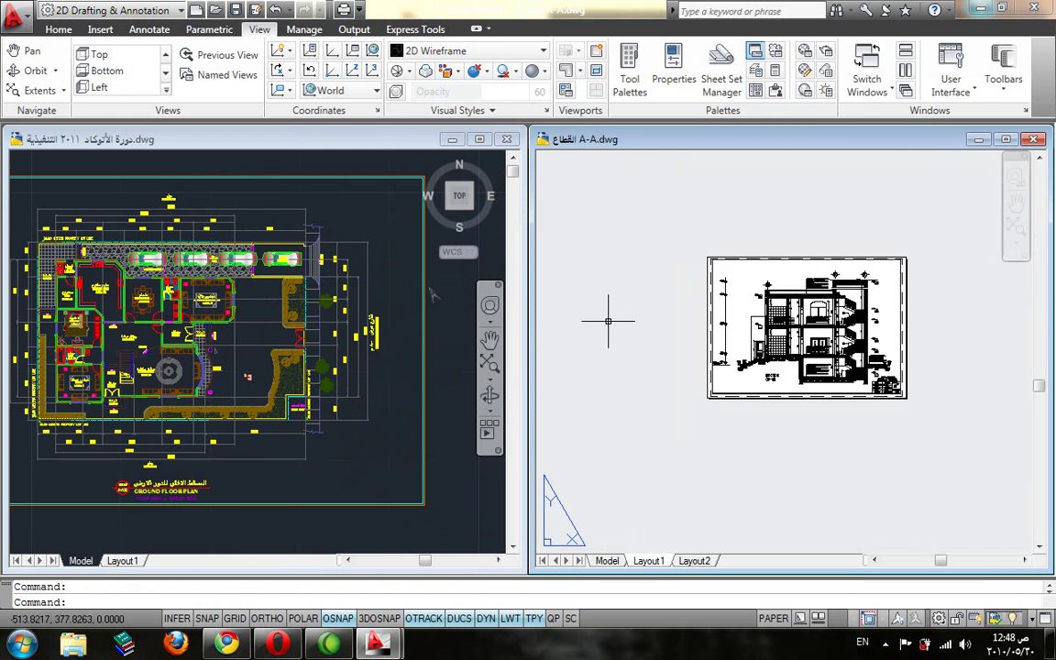
# Step: Maximize the ground floor plan window and frame both plans in view
pyautogui.click(905, 71)
pyautogui.scroll(3, 210, 323)
pyautogui.scroll(-2, 211, 323)
pyautogui.scroll(3, 211, 323)
pyautogui.scroll(-2, 211, 323)
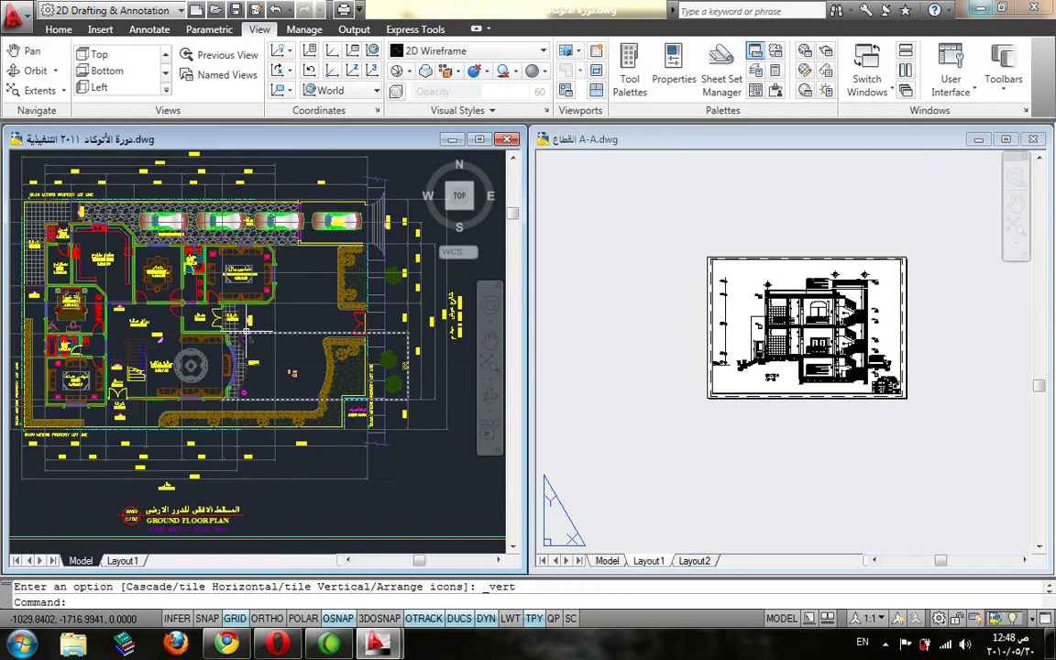
pyautogui.doubleClick(316, 149)
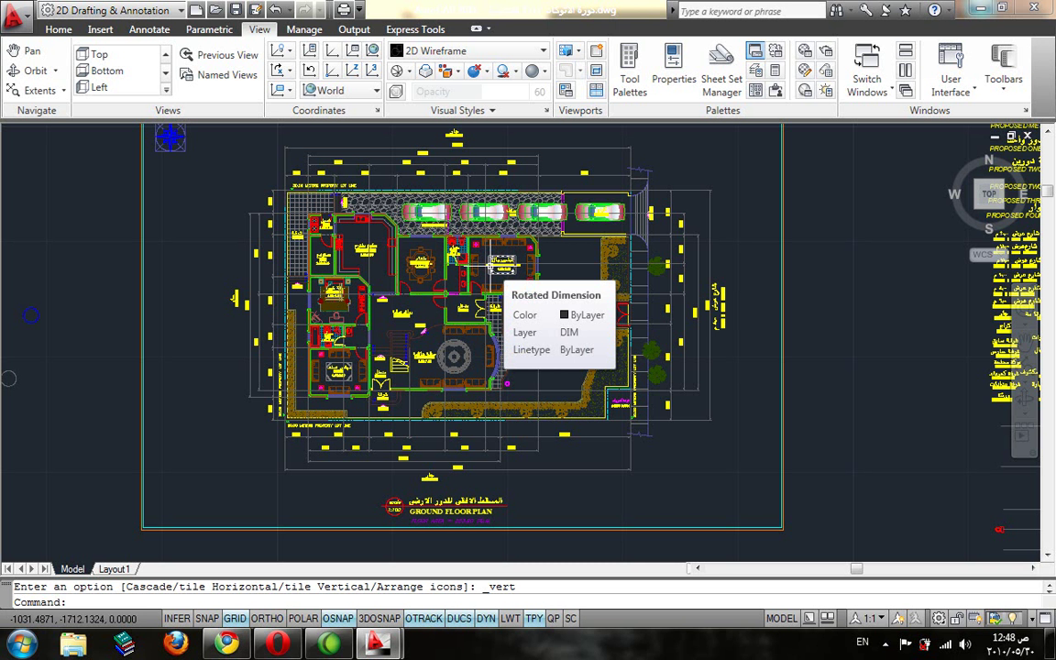
pyautogui.scroll(-5, 354, 307)
pyautogui.moveTo(354, 306); pyautogui.dragTo(565, 293, button='middle')
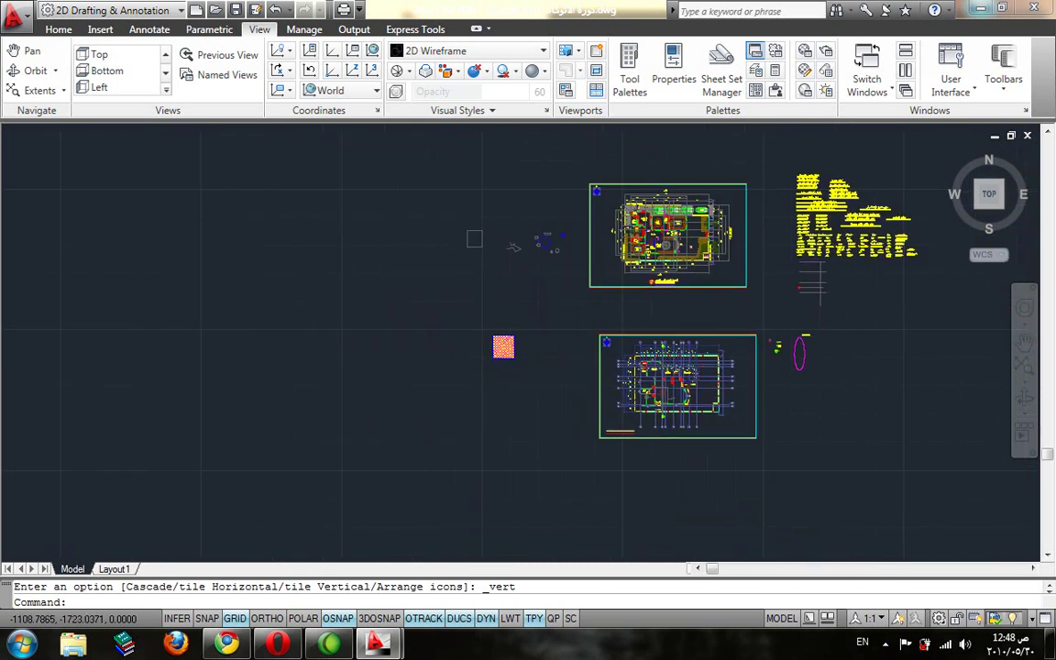
pyautogui.scroll(3, 566, 217)
# Step: Draw an open outline of six connected line segments through seven points
pyautogui.click(57, 30)
pyautogui.click(19, 62)
pyautogui.scroll(3, 307, 322)
pyautogui.click(271, 252)
pyautogui.click(220, 244)
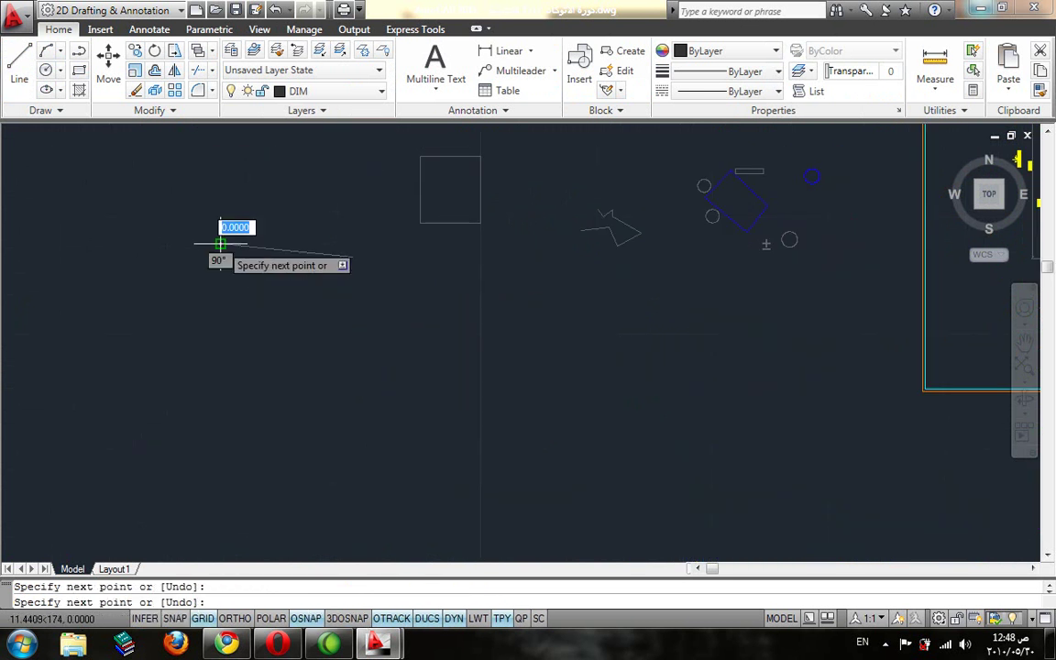
pyautogui.click(139, 295)
pyautogui.click(180, 382)
pyautogui.click(314, 431)
pyautogui.click(398, 360)
pyautogui.click(359, 313)
pyautogui.press('Return')
# Step: Centre the outline in view, window-select it, then clear the selection
pyautogui.moveTo(325, 323); pyautogui.dragTo(460, 328, button='middle')
pyautogui.scroll(3, 460, 327)
pyautogui.scroll(-2, 590, 195)
pyautogui.click(623, 200)
pyautogui.click(243, 452)
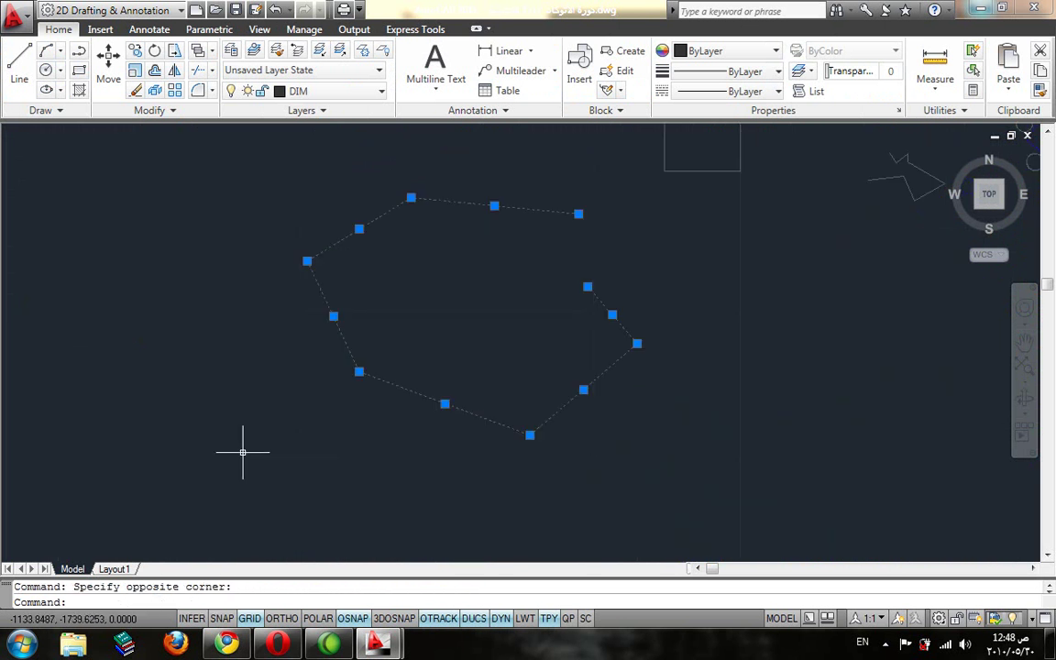
pyautogui.press('Escape')
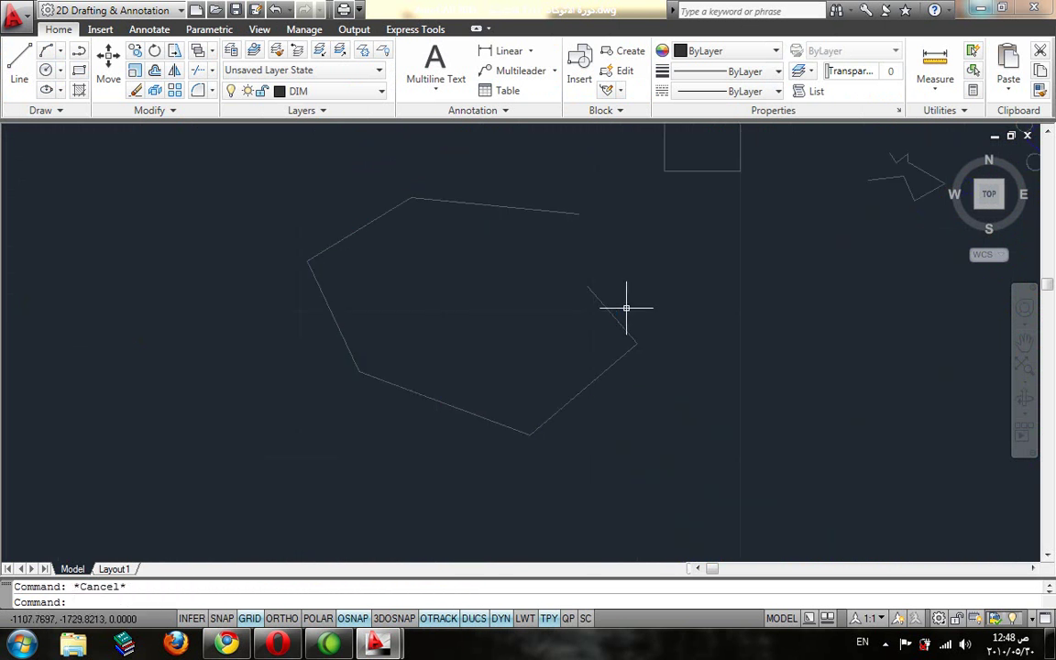
# Step: Convert the outline's top line into a polyline with Edit Polyline and choose Join
pyautogui.click(180, 114)
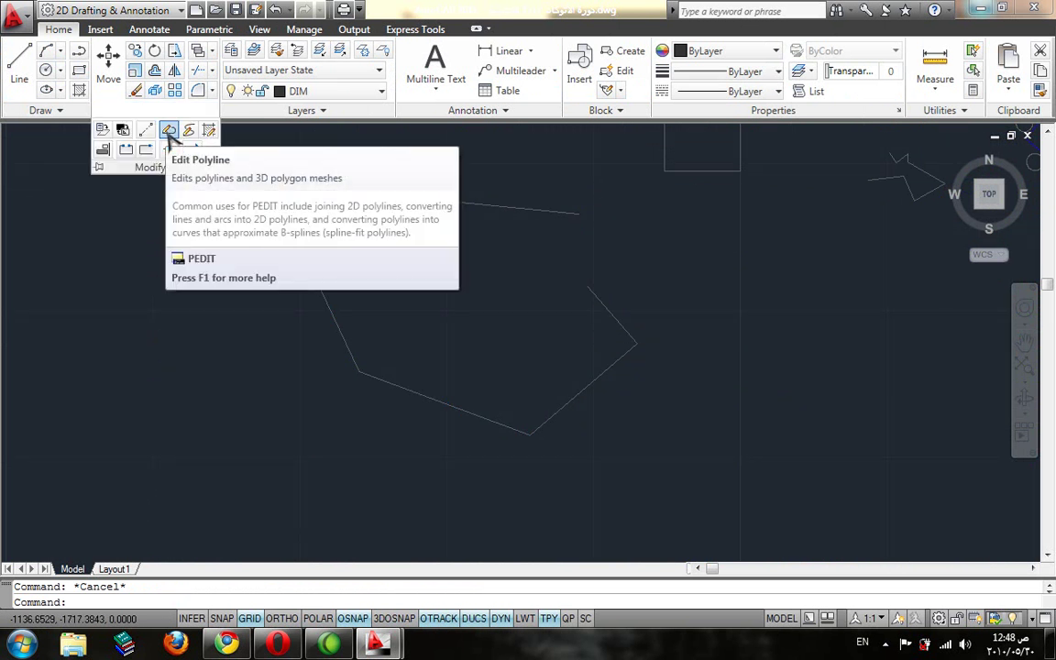
pyautogui.click(169, 131)
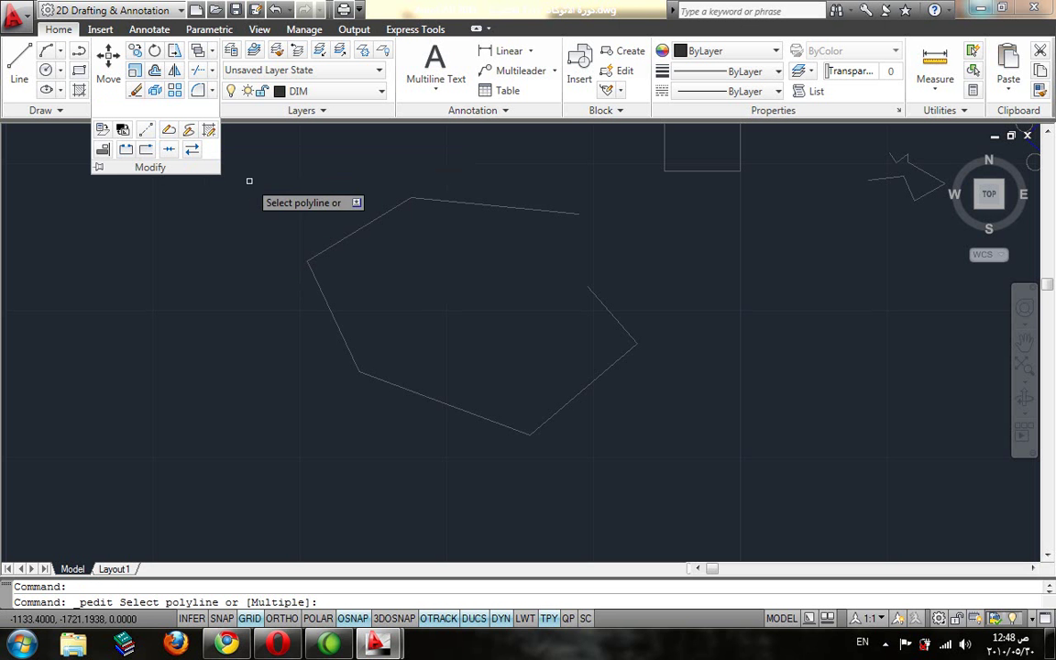
pyautogui.click(453, 200)
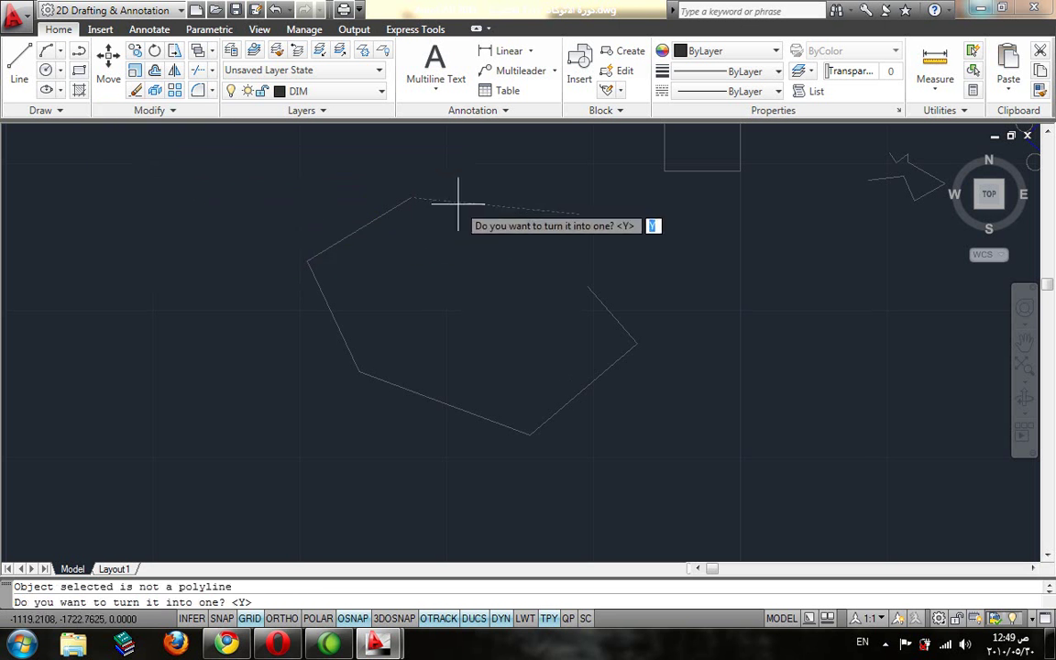
pyautogui.press('Return')
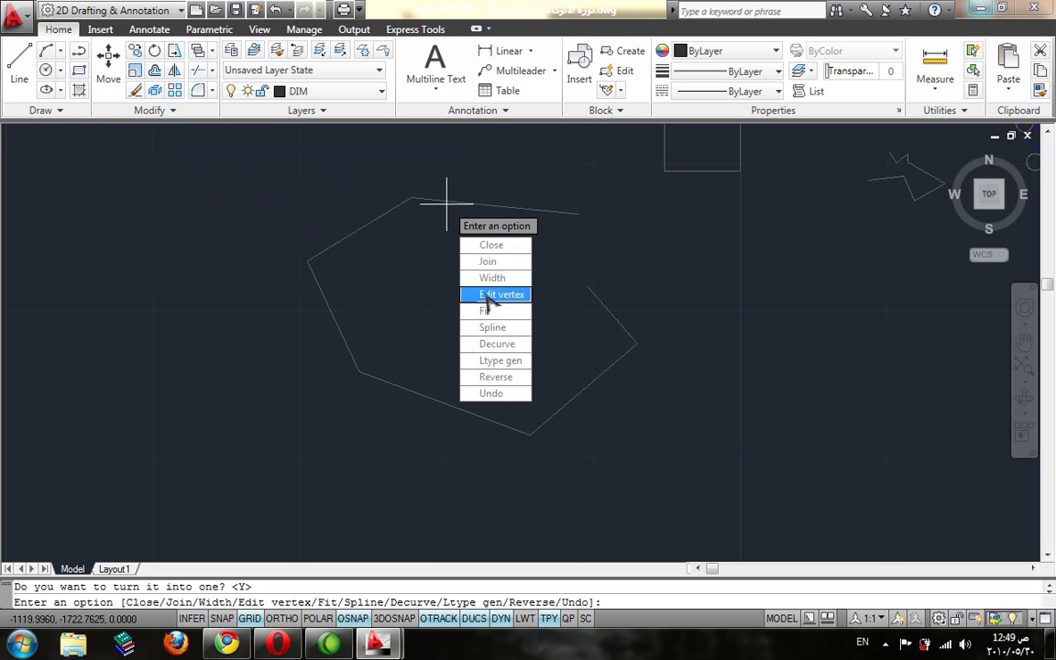
pyautogui.click(501, 261)
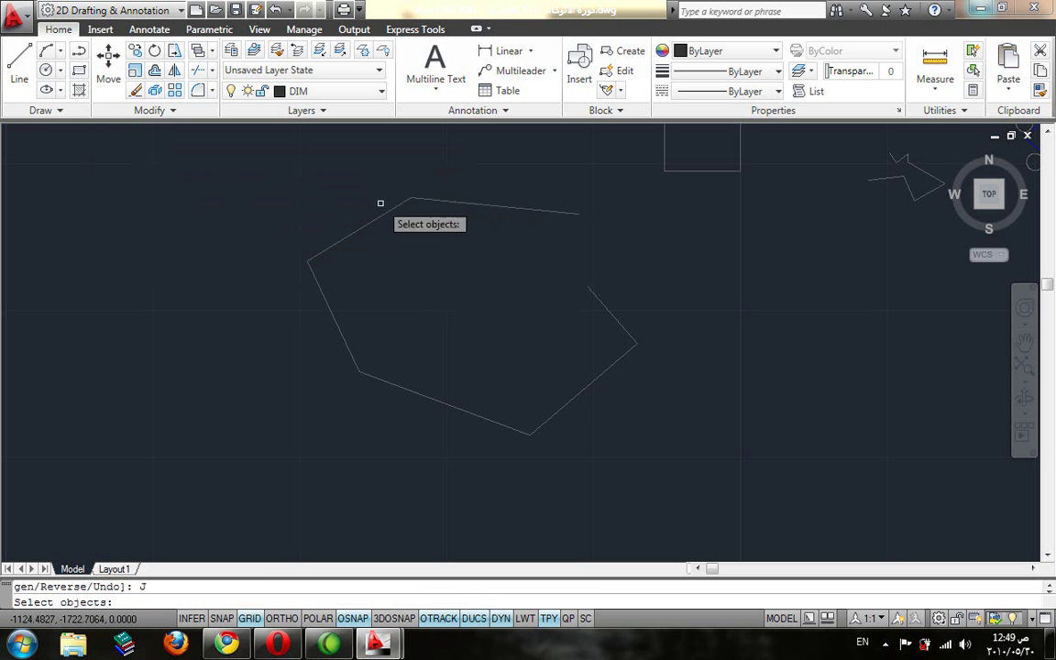
# Step: Join the remaining five segments into the polyline and verify it is one object
pyautogui.click(384, 212)
pyautogui.click(338, 334)
pyautogui.click(377, 378)
pyautogui.click(690, 301)
pyautogui.click(573, 377)
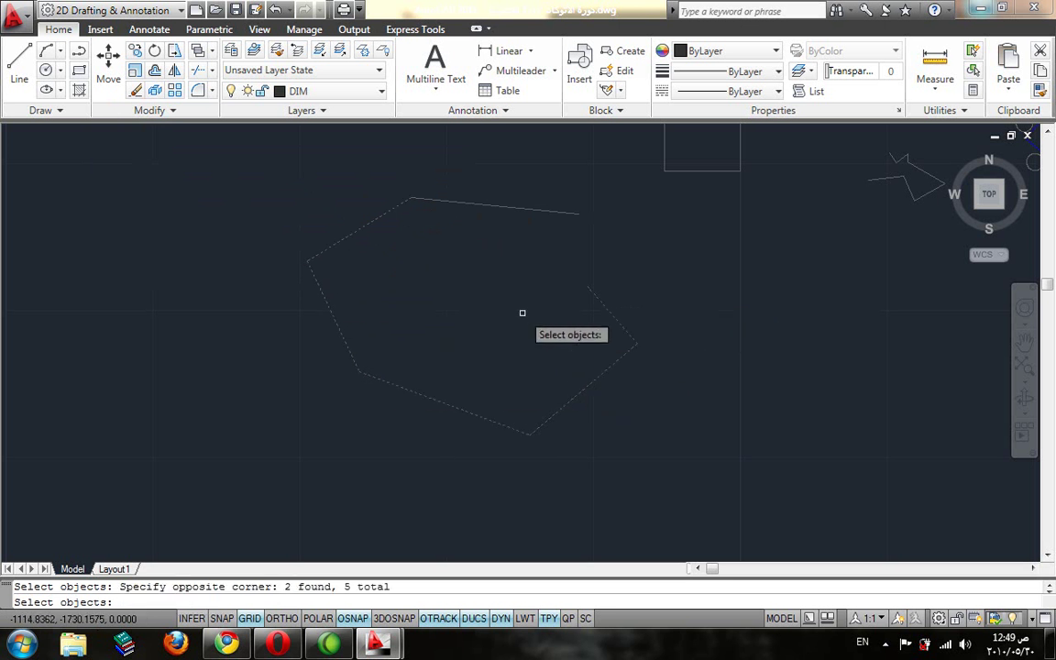
pyautogui.press('Return')
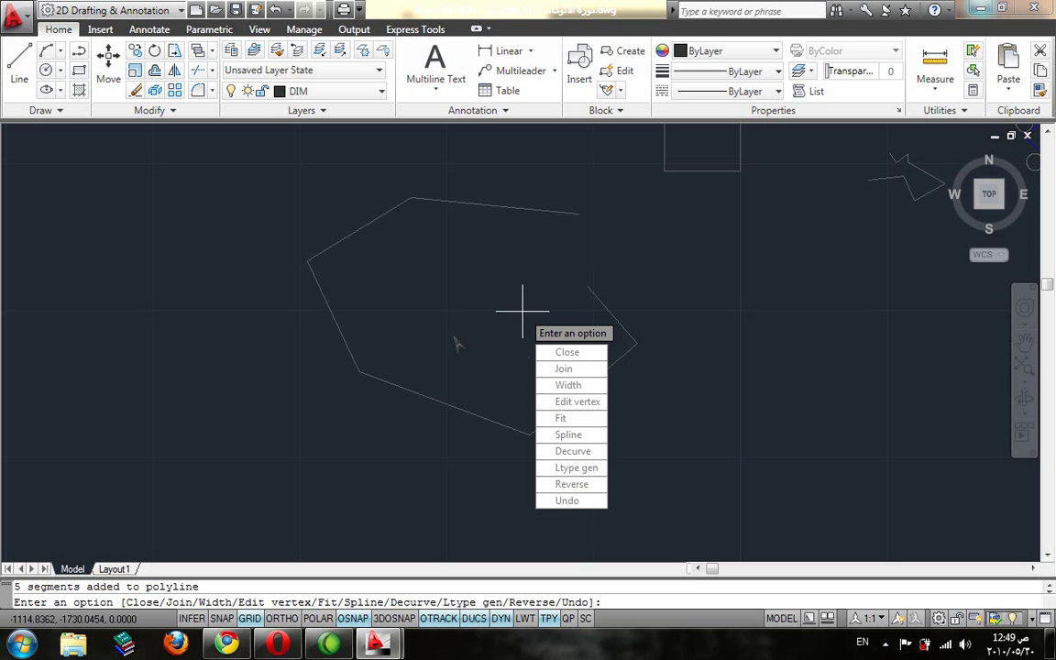
pyautogui.press('Escape')
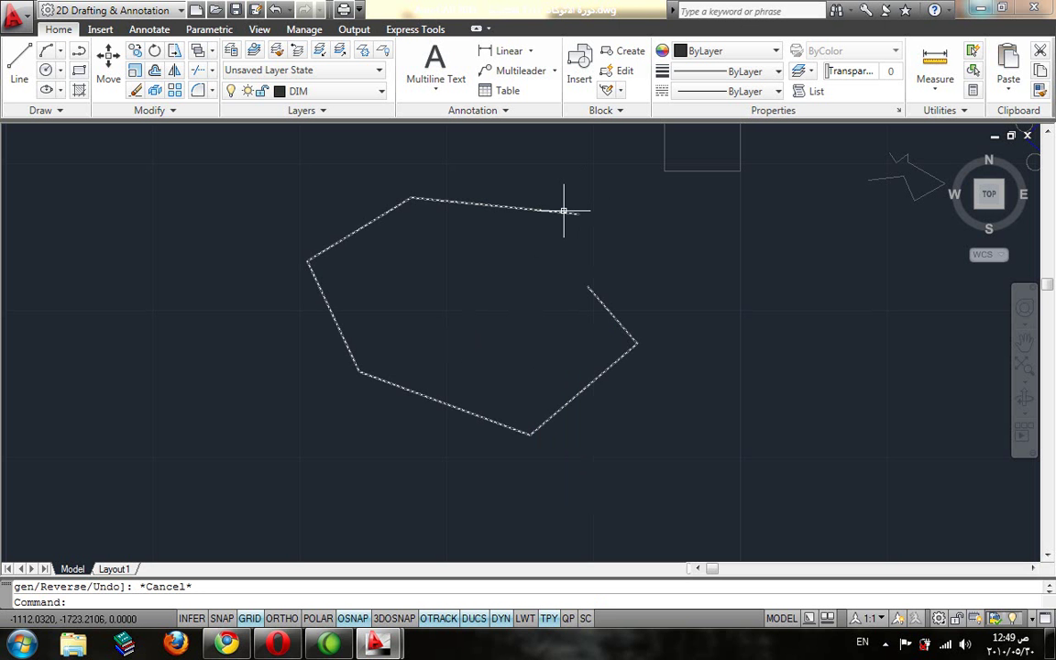
pyautogui.click(565, 210)
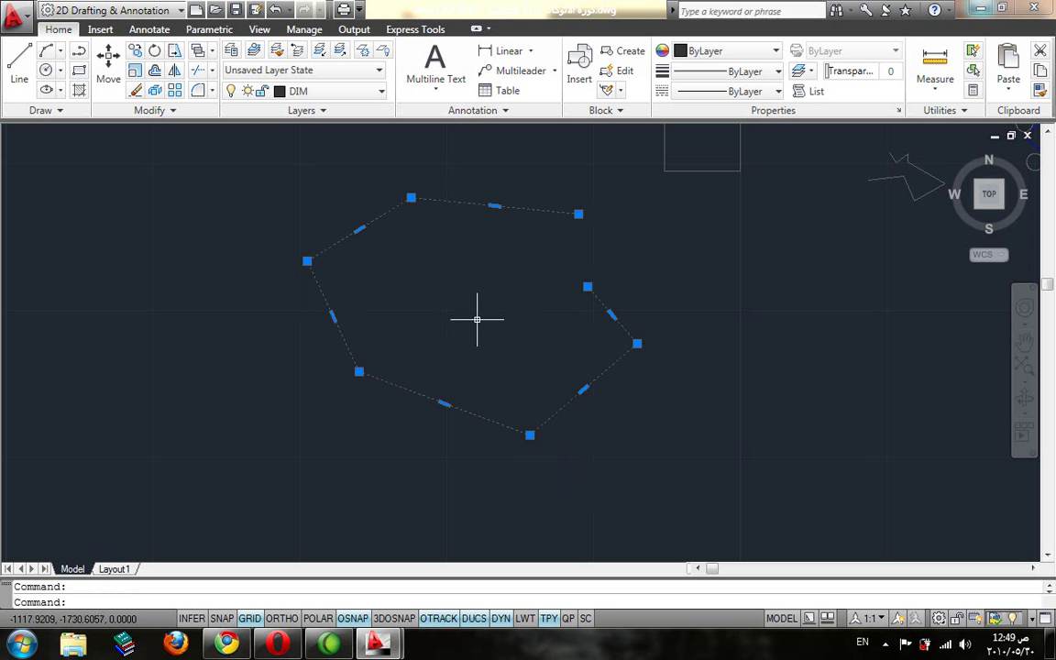
# Step: Draw a horizontal line with Ortho on in the empty area beside the plan
pyautogui.scroll(-2, 472, 305)
pyautogui.moveTo(547, 342); pyautogui.dragTo(337, 346, button='middle')
pyautogui.scroll(-5, 585, 292)
pyautogui.moveTo(585, 293); pyautogui.dragTo(401, 266, button='middle')
pyautogui.scroll(3, 400, 266)
pyautogui.scroll(2, 385, 302)
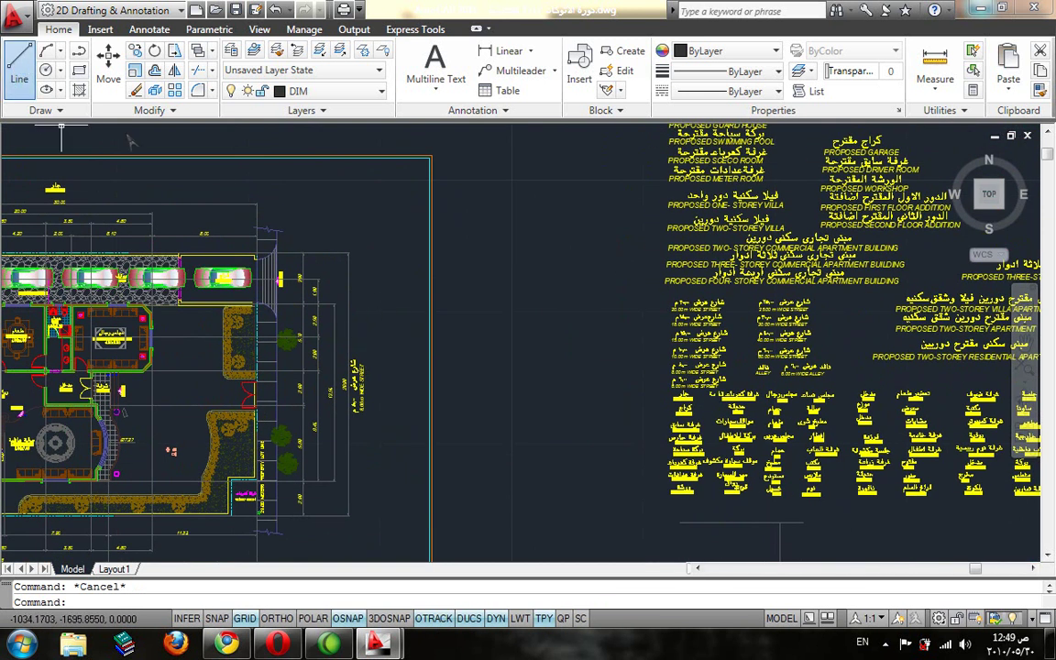
pyautogui.click(19, 64)
pyautogui.scroll(3, 519, 318)
pyautogui.click(449, 293)
pyautogui.press('F8')
pyautogui.click(641, 294)
pyautogui.press('Escape')
# Step: Add a crossing vertical line and a second horizontal line, then pan to the rooms
pyautogui.press('Return')
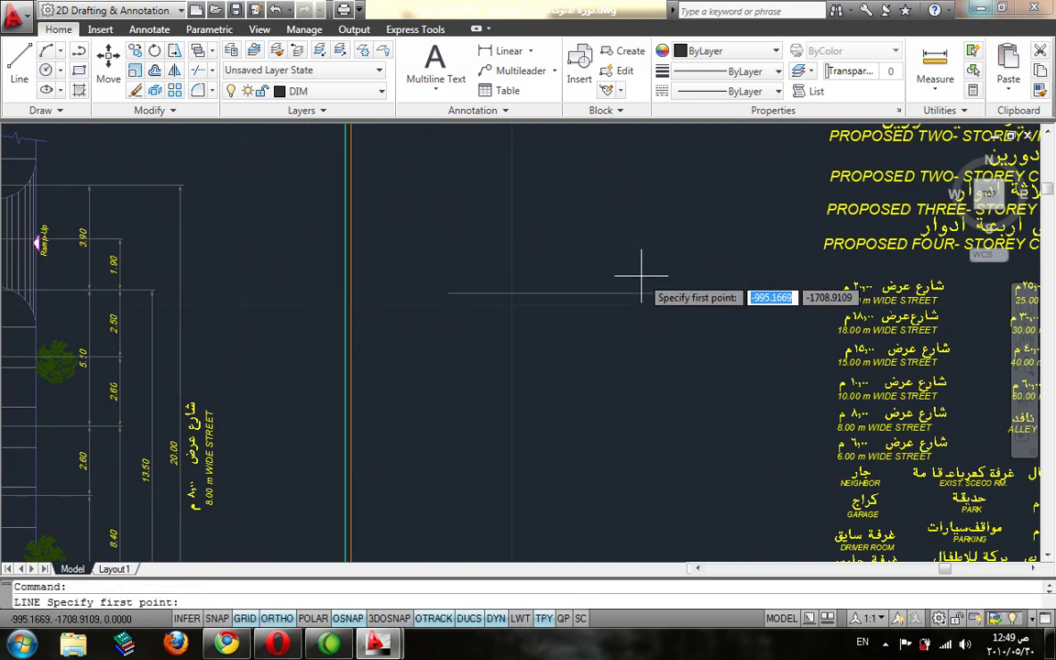
pyautogui.click(642, 275)
pyautogui.click(642, 531)
pyautogui.press('Escape')
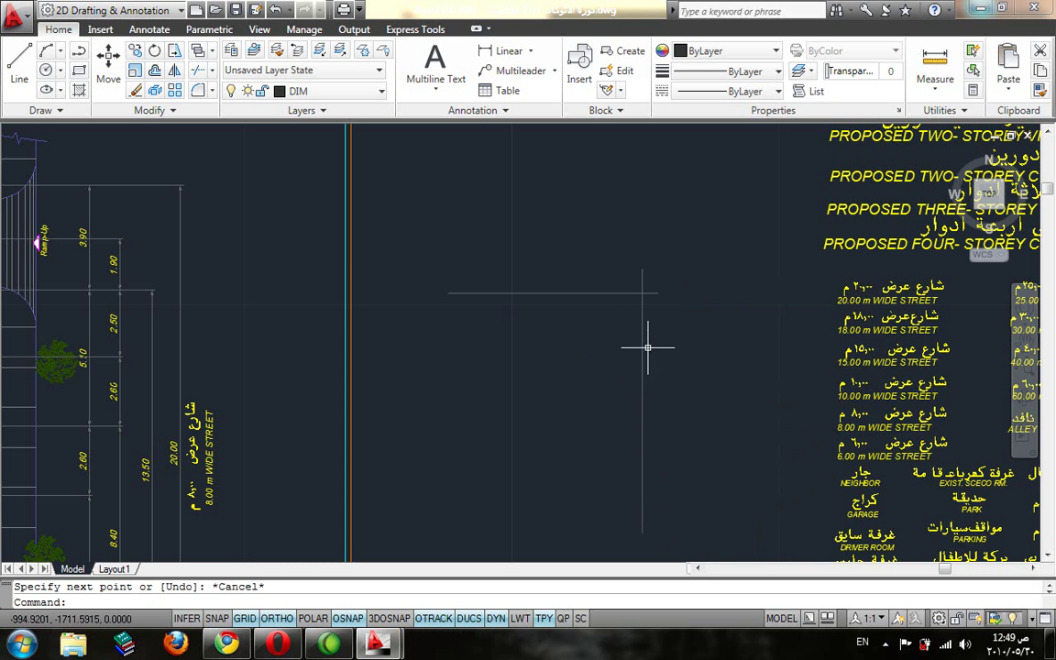
pyautogui.press('Return')
pyautogui.click(653, 349)
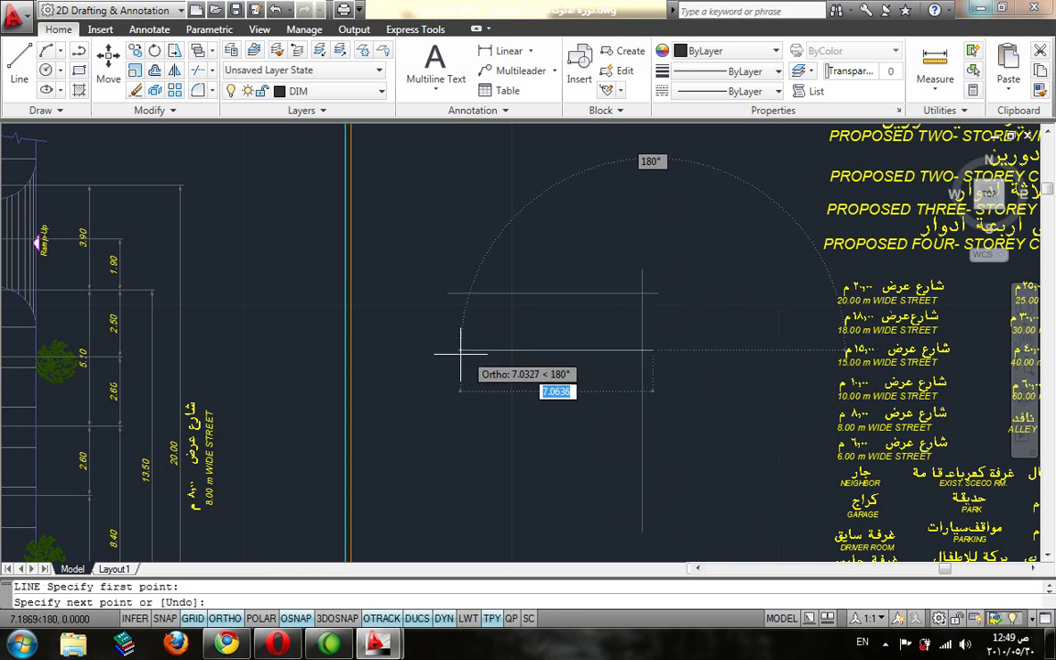
pyautogui.press('Escape')
pyautogui.scroll(2, 596, 321)
pyautogui.scroll(-1, 605, 310)
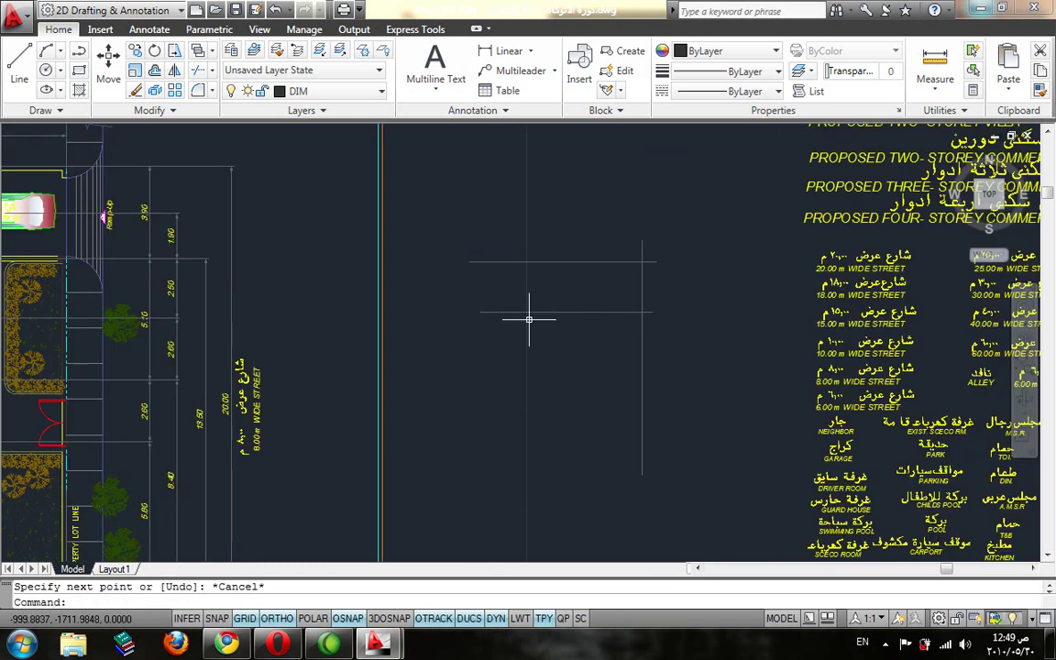
pyautogui.moveTo(196, 278); pyautogui.dragTo(457, 370, button='middle')
# Step: Copy the toilet fixture into the empty area with Ortho off
pyautogui.press('Return')
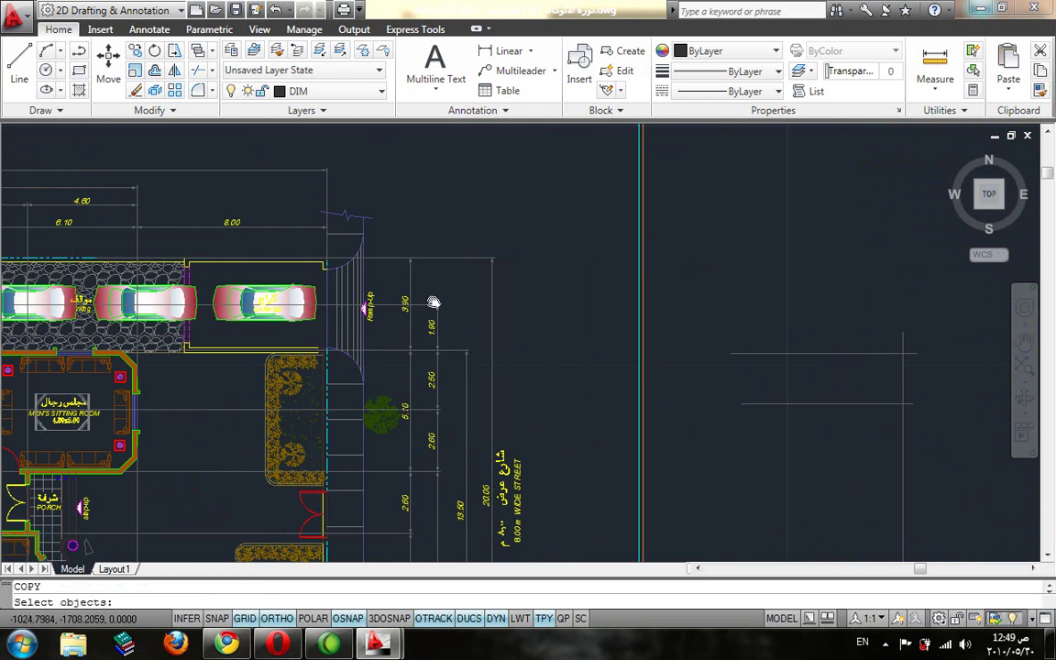
pyautogui.moveTo(429, 300); pyautogui.dragTo(408, 329, button='middle')
pyautogui.scroll(2, 438, 308)
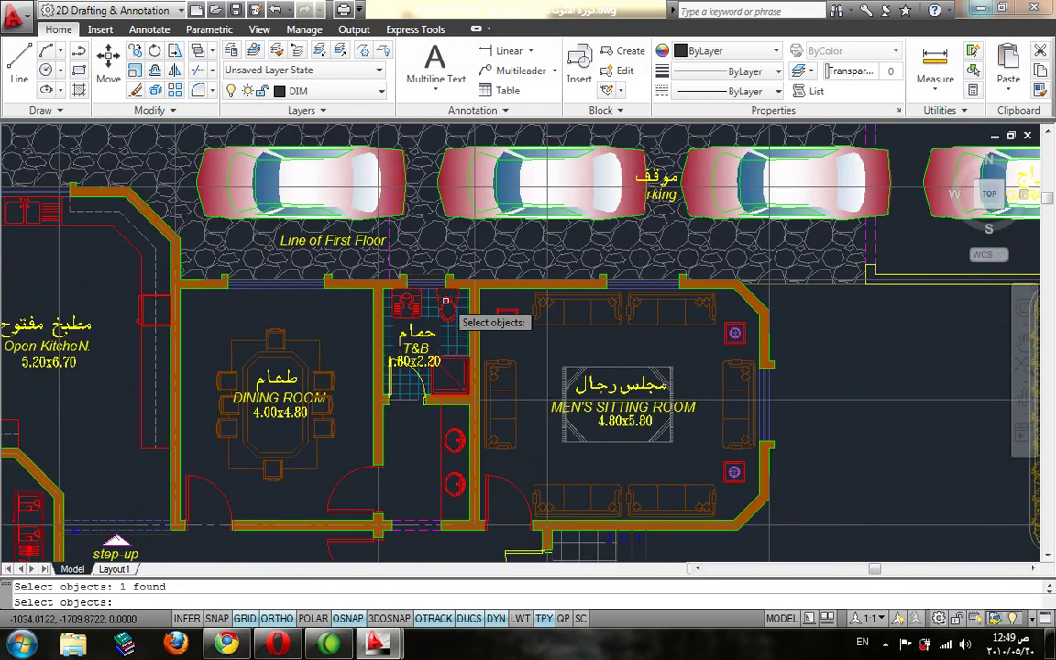
pyautogui.press('Return')
pyautogui.click(446, 301)
pyautogui.scroll(-3, 445, 301)
pyautogui.press('F8')
pyautogui.scroll(2, 550, 312)
pyautogui.scroll(2, 609, 333)
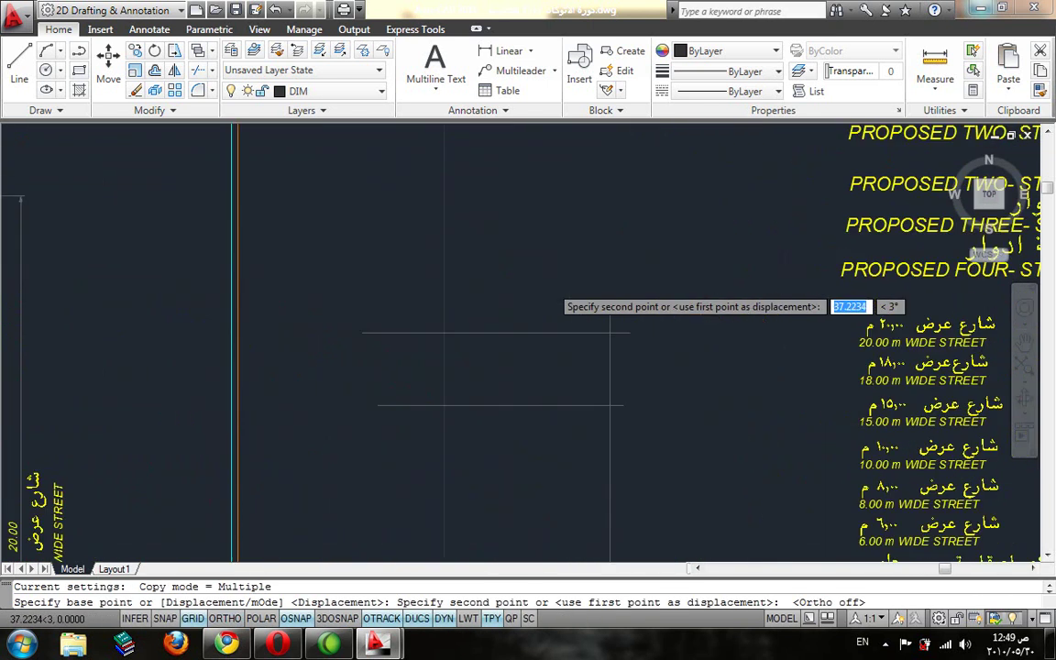
pyautogui.scroll(2, 543, 322)
pyautogui.click(431, 384)
pyautogui.press('Escape')
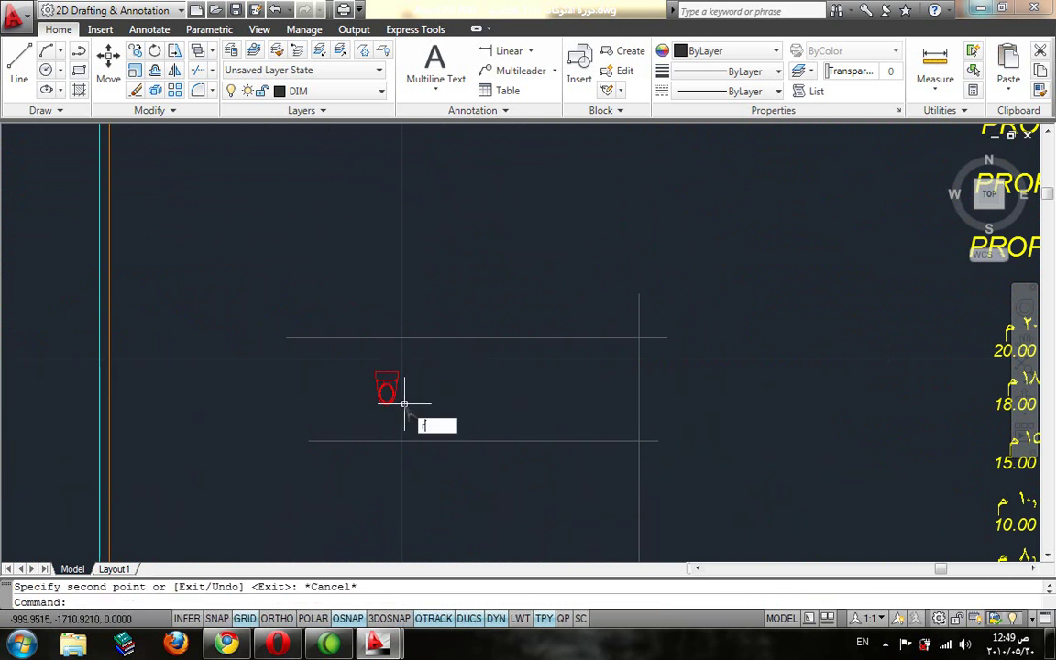
# Step: Rotate the copied toilet about a base point with right-angle locking
pyautogui.press('Return')
pyautogui.scroll(2, 404, 403)
pyautogui.moveTo(339, 334); pyautogui.dragTo(408, 404)
pyautogui.press('Return')
pyautogui.click(370, 354)
pyautogui.press('F8')
pyautogui.scroll(-3, 449, 376)
pyautogui.scroll(2, 419, 360)
pyautogui.scroll(-2, 482, 300)
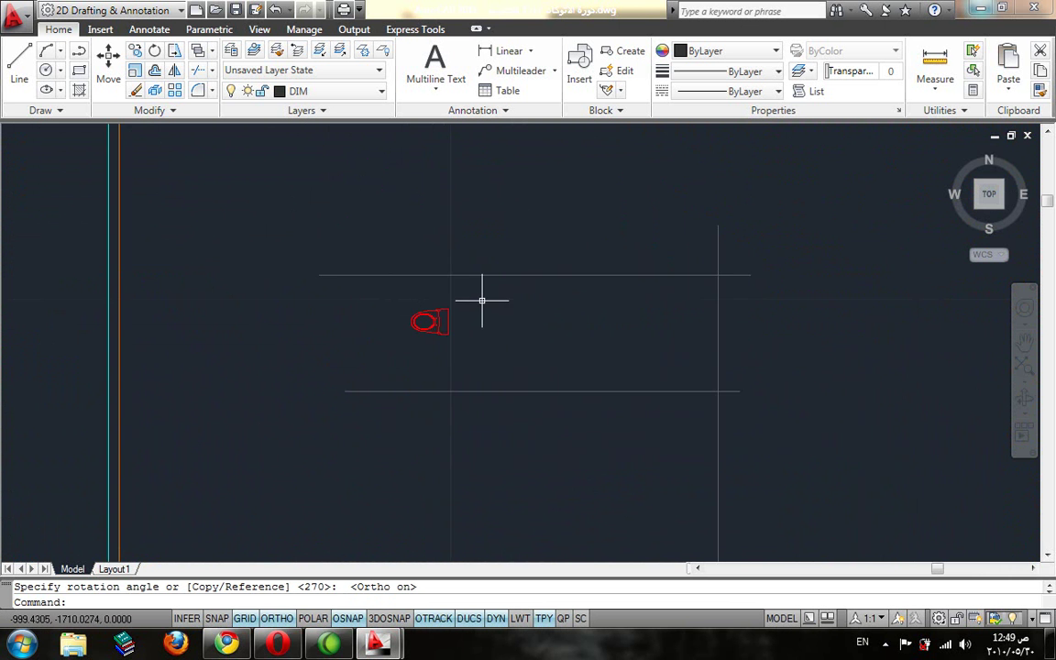
# Step: Move the upper horizontal guide line higher with MOVE (M)
pyautogui.write('m')
pyautogui.press('Return')
pyautogui.moveTo(591, 262); pyautogui.dragTo(569, 294)
pyautogui.press('Return')
pyautogui.click(566, 301)
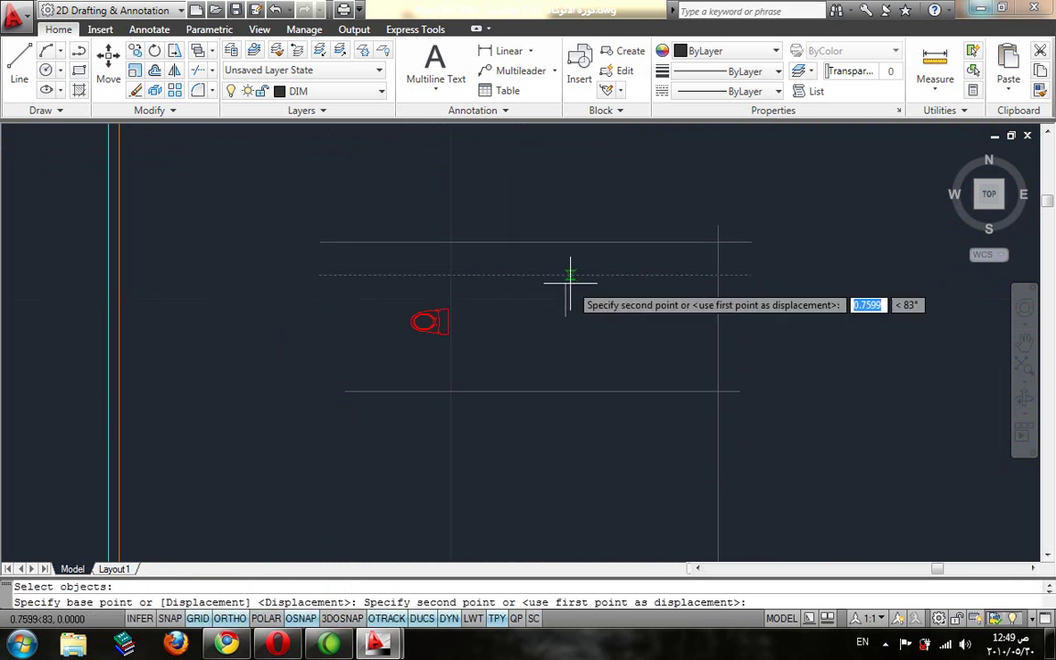
pyautogui.click(565, 260)
# Step: Move the red toilet block up-left with Ortho off, then reselect it
pyautogui.write('m')
pyautogui.press('Return')
pyautogui.click(425, 320)
pyautogui.press('Return')
pyautogui.click(313, 340)
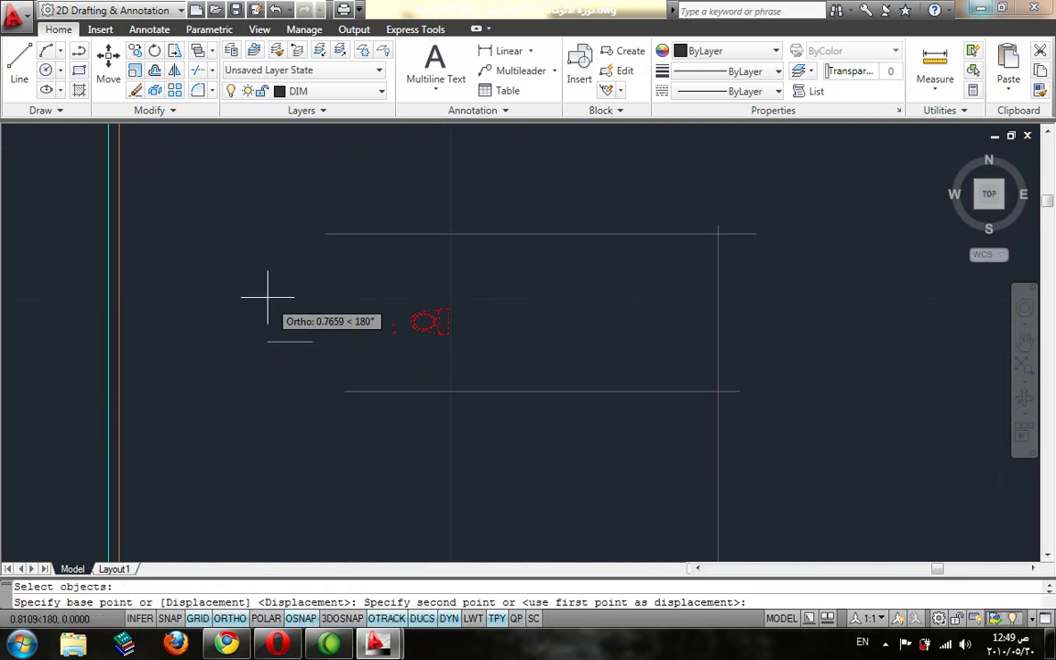
pyautogui.press('F8')
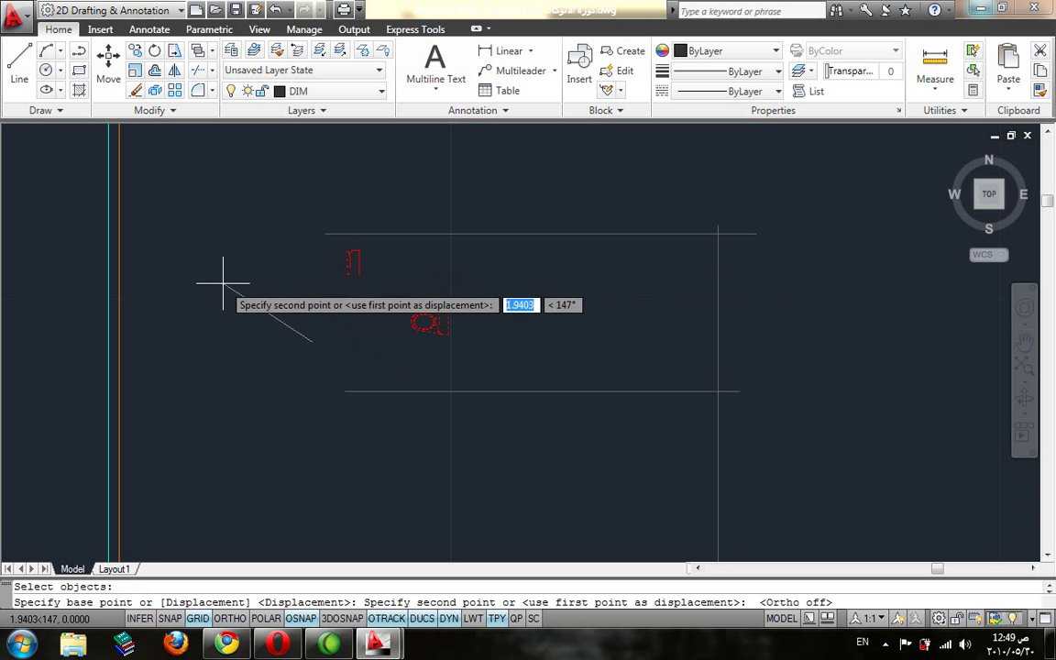
pyautogui.click(224, 280)
pyautogui.press('Escape')
pyautogui.click(378, 263)
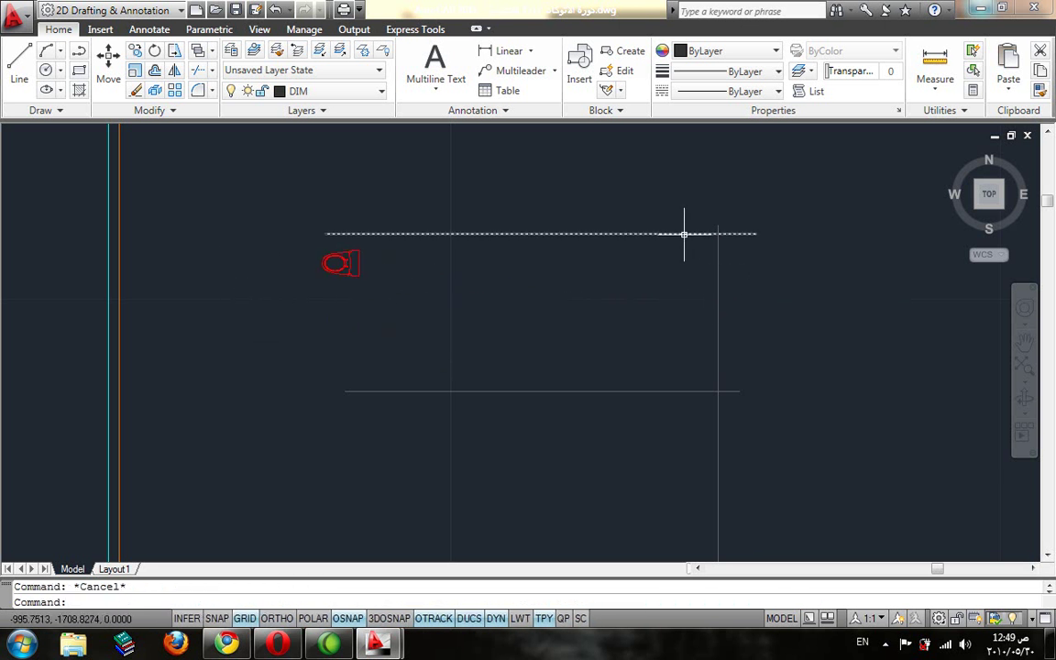
pyautogui.scroll(-5, 677, 262)
pyautogui.scroll(5, 702, 377)
pyautogui.moveTo(733, 337); pyautogui.dragTo(604, 413)
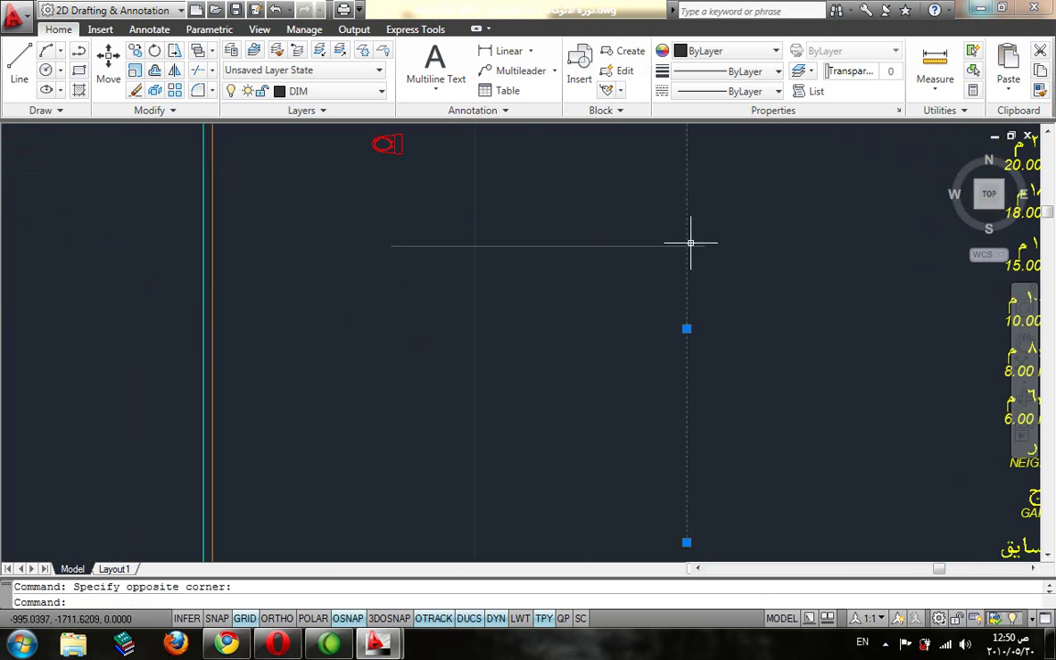
pyautogui.scroll(-4, 690, 243)
pyautogui.scroll(5, 670, 376)
pyautogui.moveTo(554, 296); pyautogui.dragTo(525, 438, button='middle')
pyautogui.press('Escape')
pyautogui.write('l')
pyautogui.press('Return')
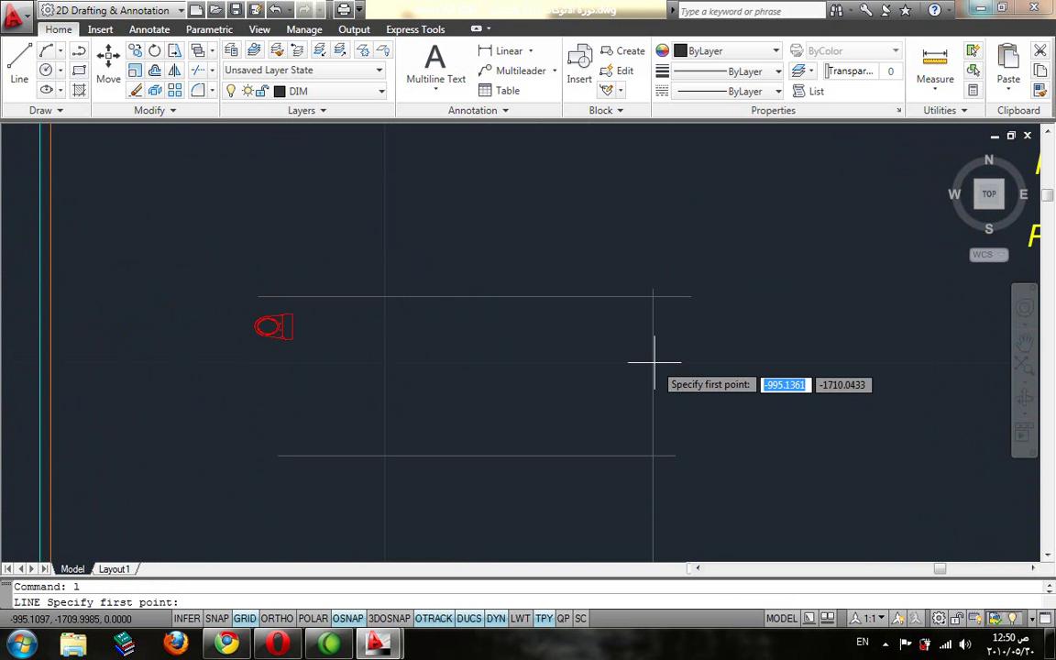
pyautogui.press('Escape')
pyautogui.press('Return')
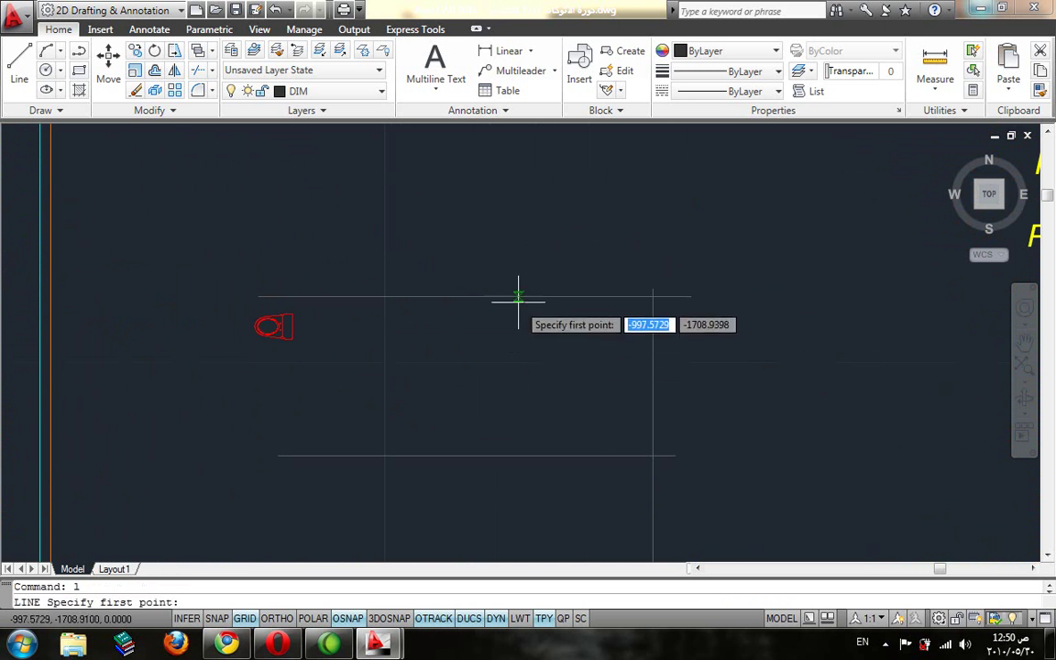
pyautogui.click(518, 297)
pyautogui.click(518, 455)
pyautogui.press('Escape')
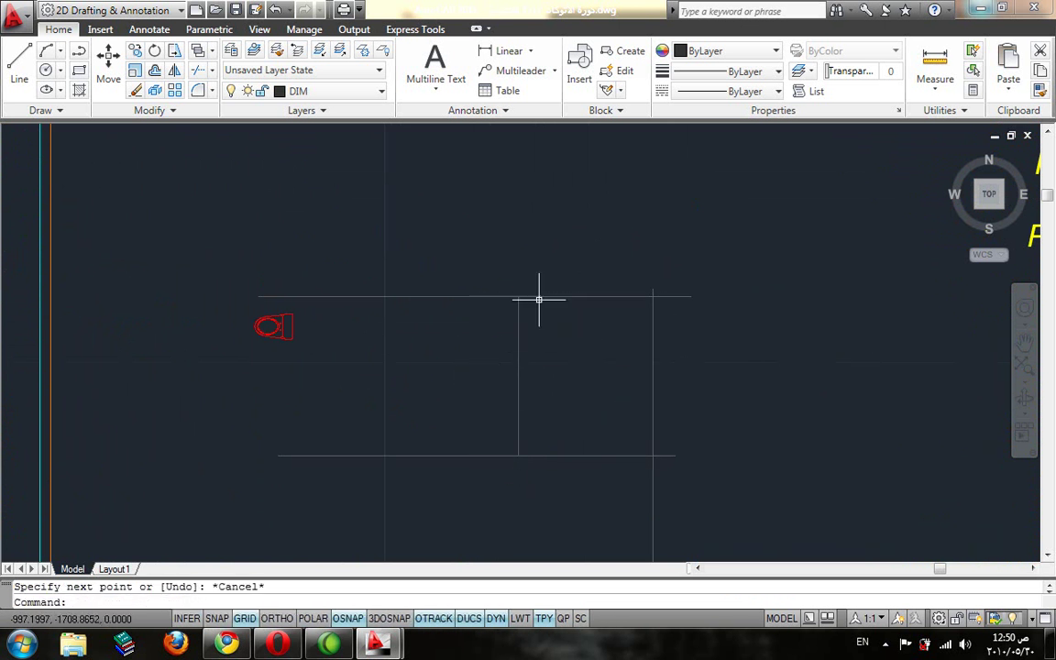
pyautogui.press('Return')
pyautogui.click(518, 374)
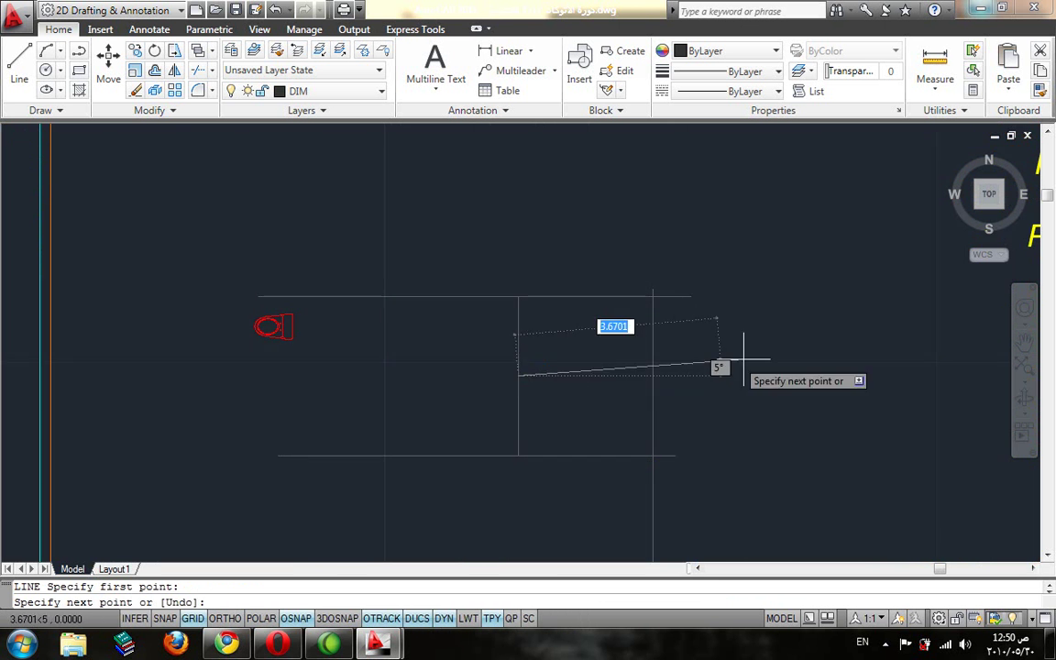
pyautogui.press('F8')
pyautogui.click(821, 358)
pyautogui.press('Escape')
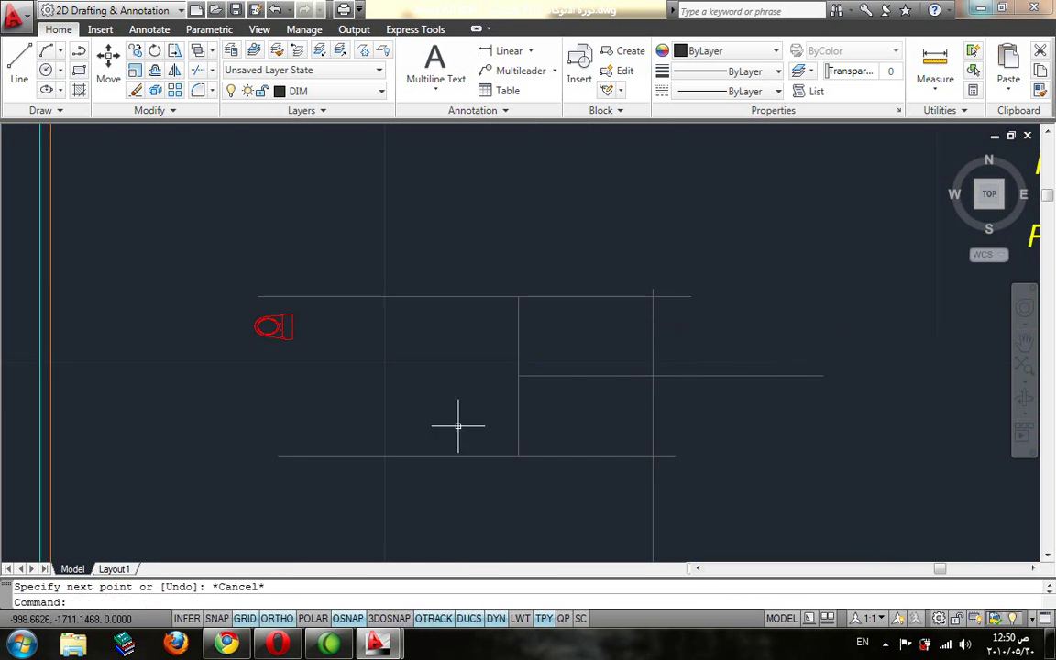
pyautogui.press('m')
pyautogui.press('Return')
pyautogui.click(283, 331)
pyautogui.press('Return')
pyautogui.click(284, 328)
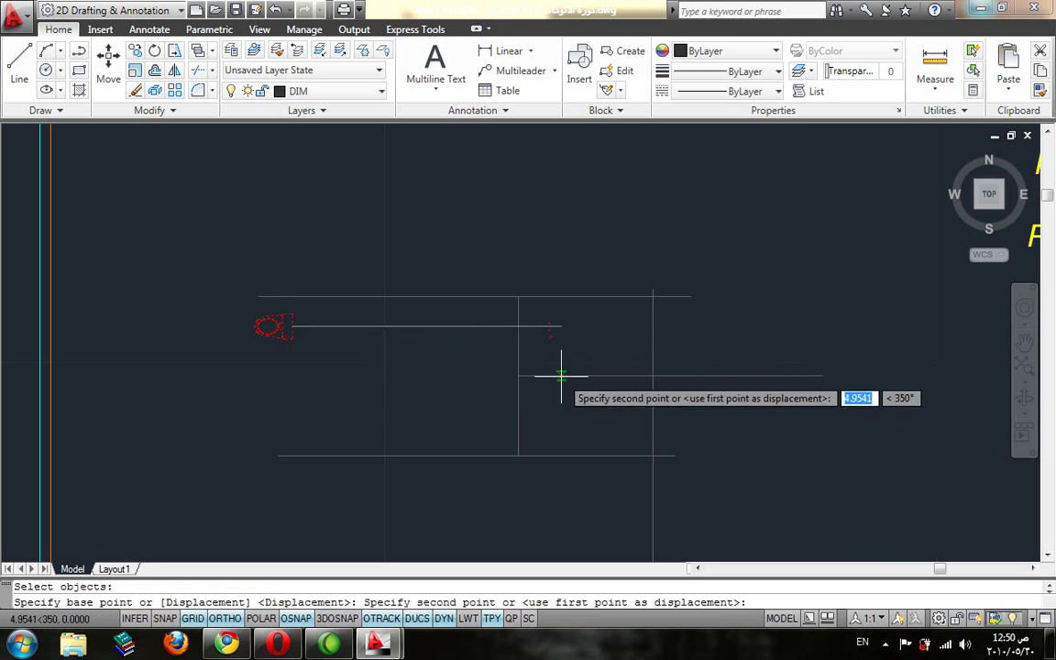
pyautogui.click(561, 375)
pyautogui.moveTo(556, 370); pyautogui.dragTo(491, 379)
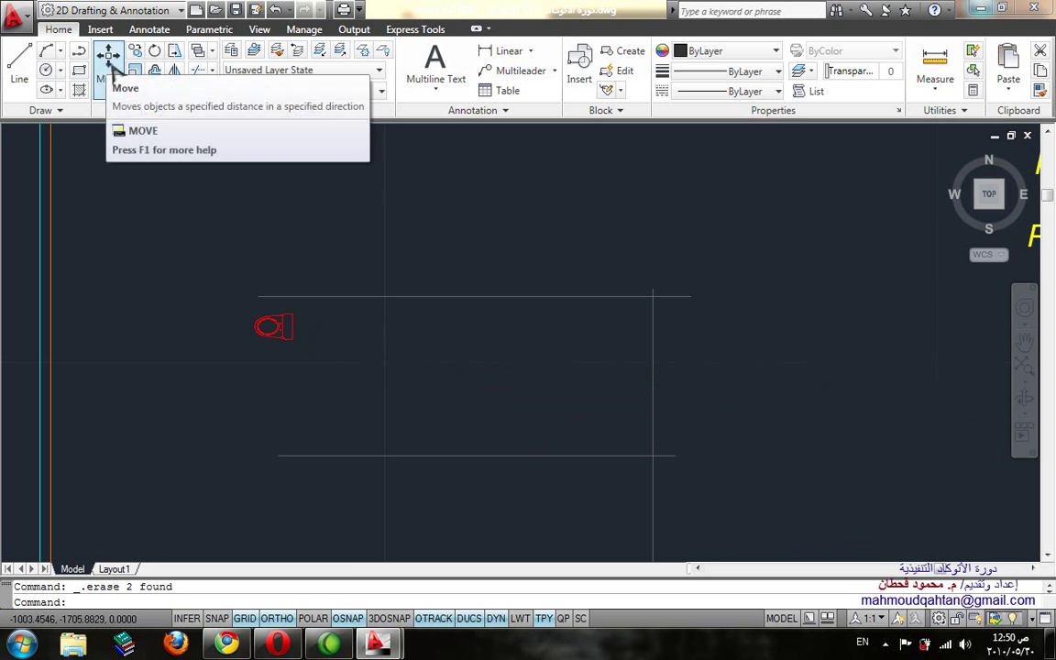
pyautogui.click(110, 69)
pyautogui.click(281, 328)
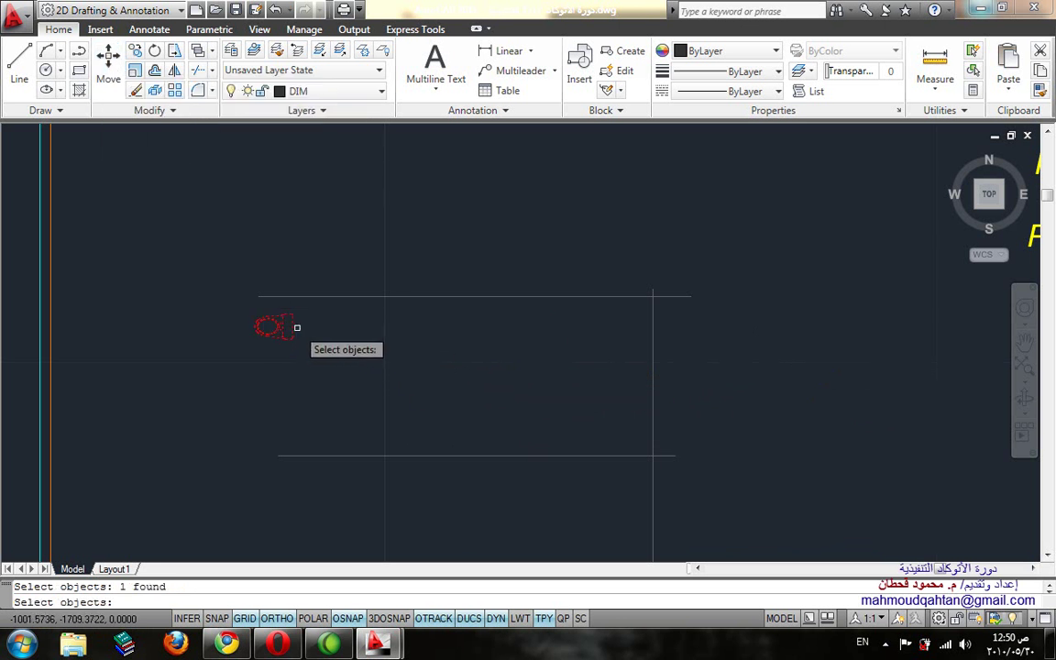
# Step: Place the toilet block using Mid Between 2 Points on the top and bottom guide lines
pyautogui.press('Return')
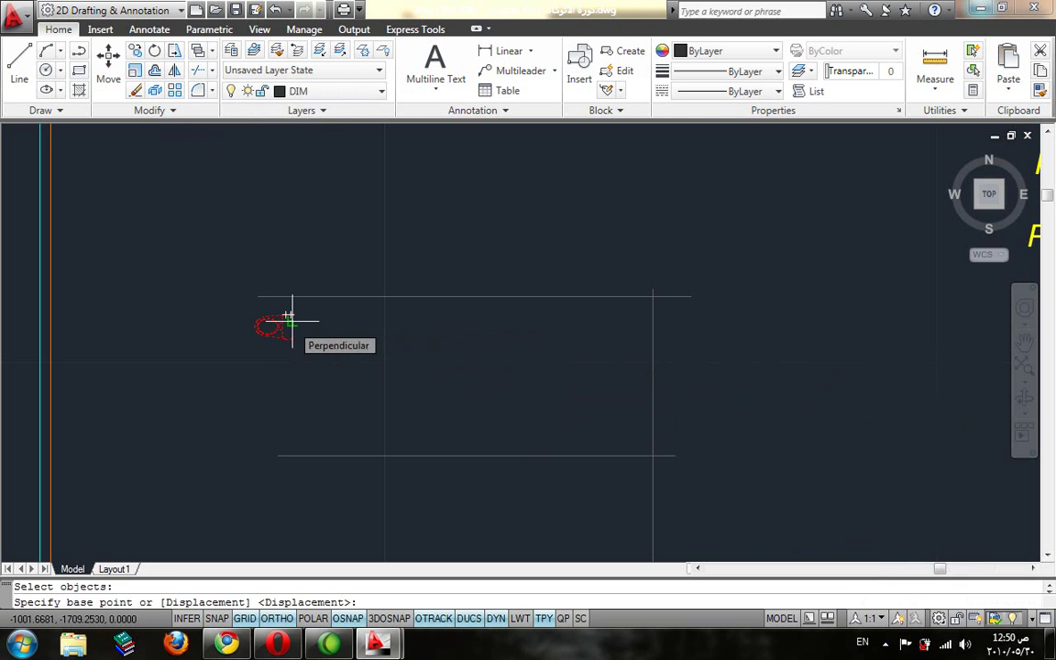
pyautogui.press('F8')
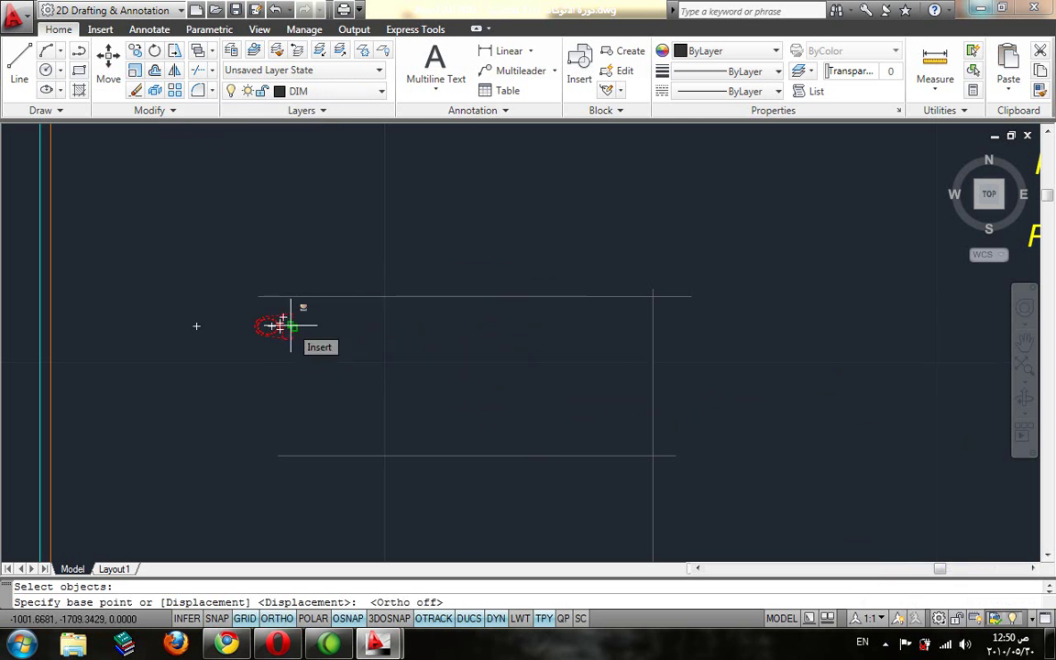
pyautogui.click(290, 325)
pyautogui.press('F8')
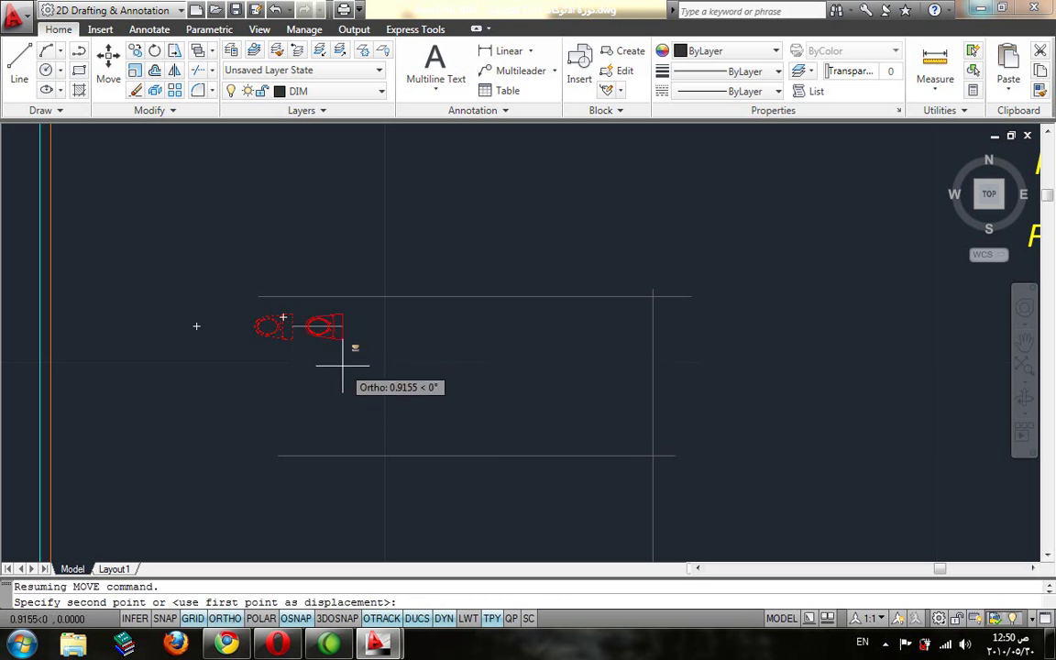
pyautogui.keyDown('shift'); pyautogui.rightClick(351, 371); pyautogui.keyUp('shift')
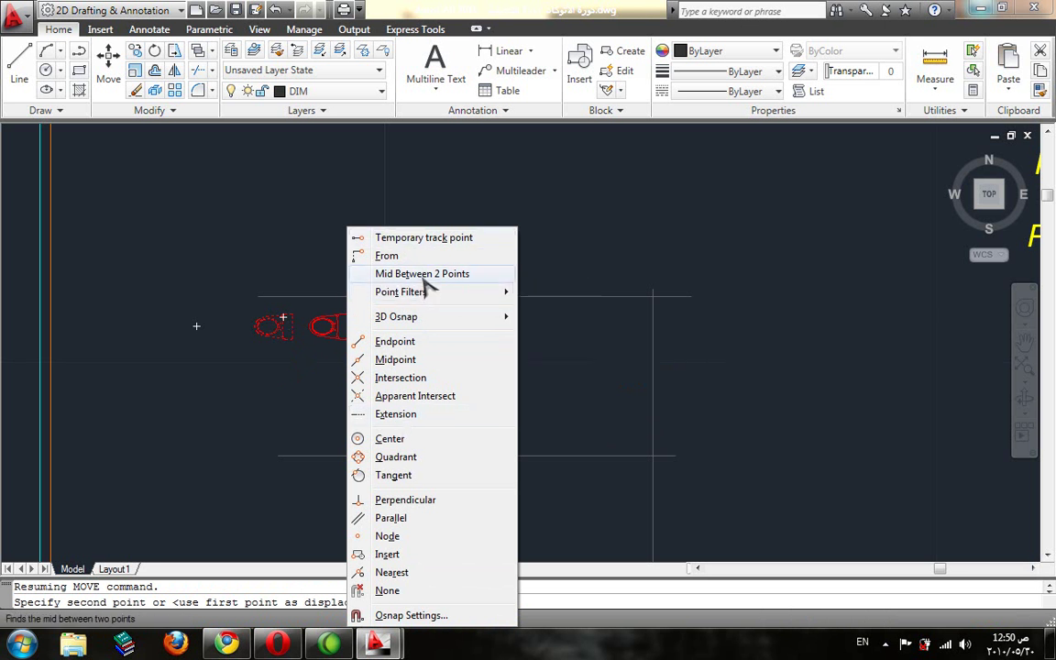
pyautogui.click(424, 275)
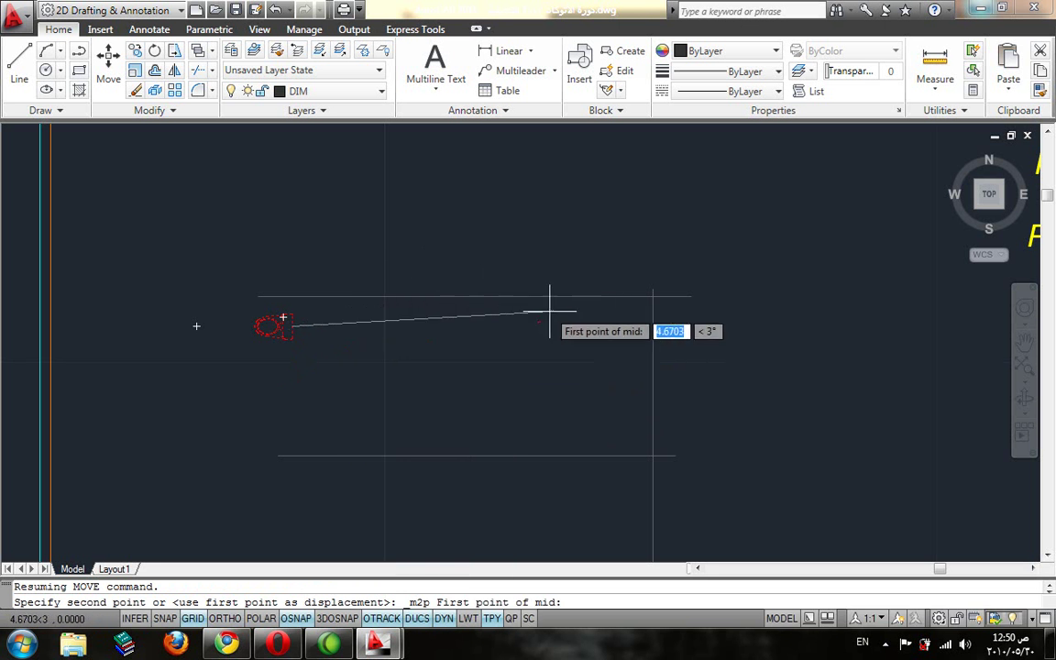
pyautogui.click(653, 297)
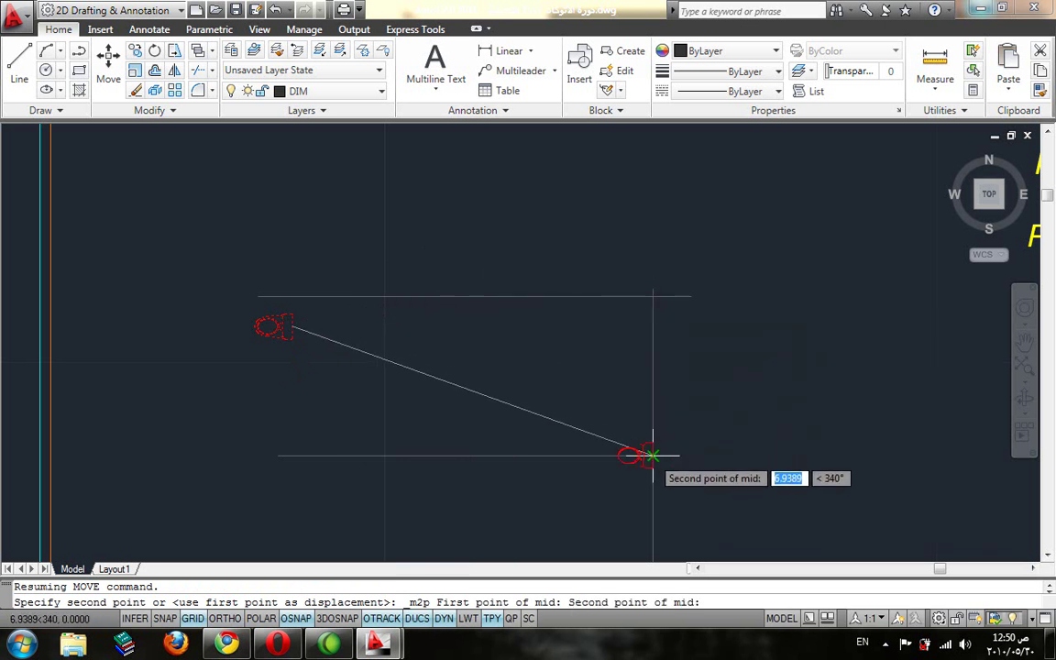
pyautogui.click(653, 455)
pyautogui.scroll(2, 678, 394)
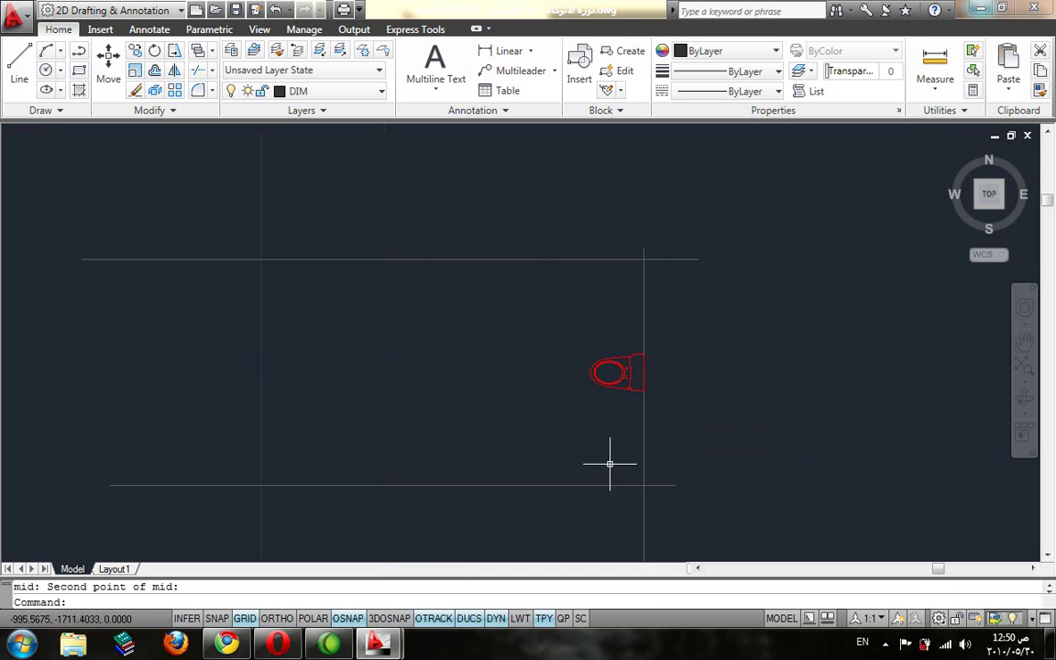
pyautogui.scroll(-2, 681, 330)
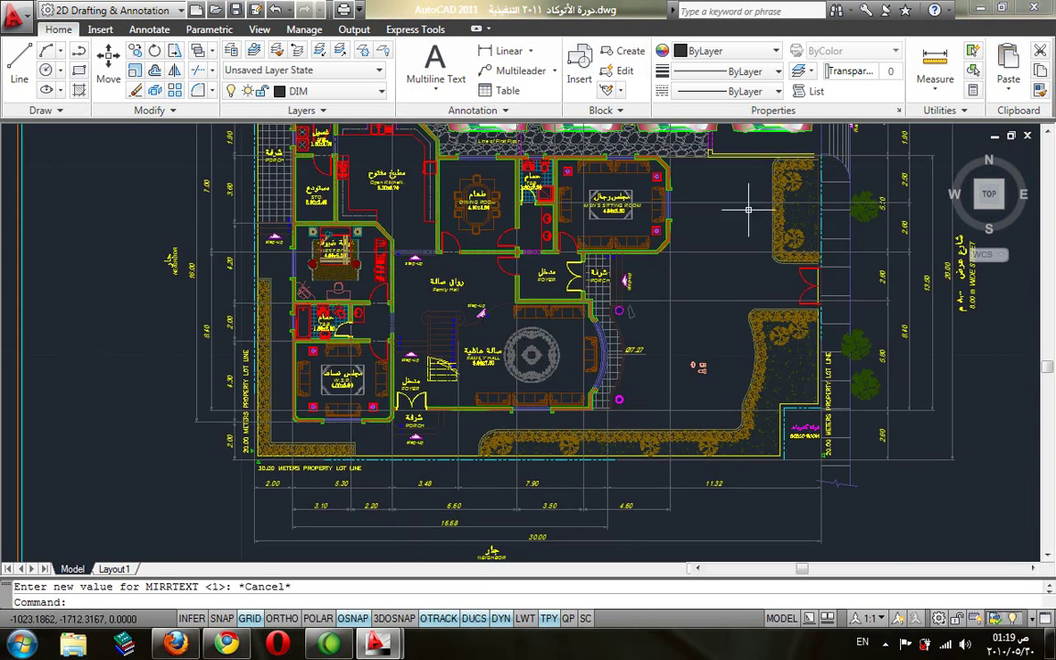
# Step: Add a vertical 4.80 linear dimension (DLI) along the men's sitting room's inner left wall
pyautogui.moveTo(573, 301); pyautogui.dragTo(528, 356, button='middle')
pyautogui.scroll(3, 688, 330)
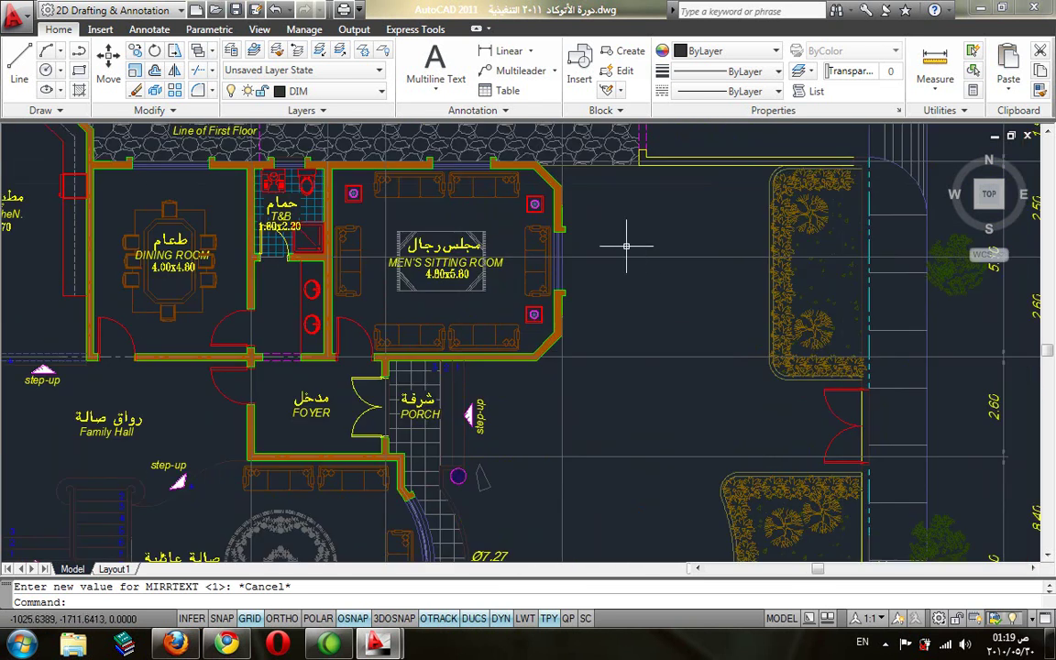
pyautogui.moveTo(625, 243); pyautogui.dragTo(681, 295, button='middle')
pyautogui.scroll(2, 433, 235)
pyautogui.moveTo(484, 377); pyautogui.dragTo(502, 329, button='middle')
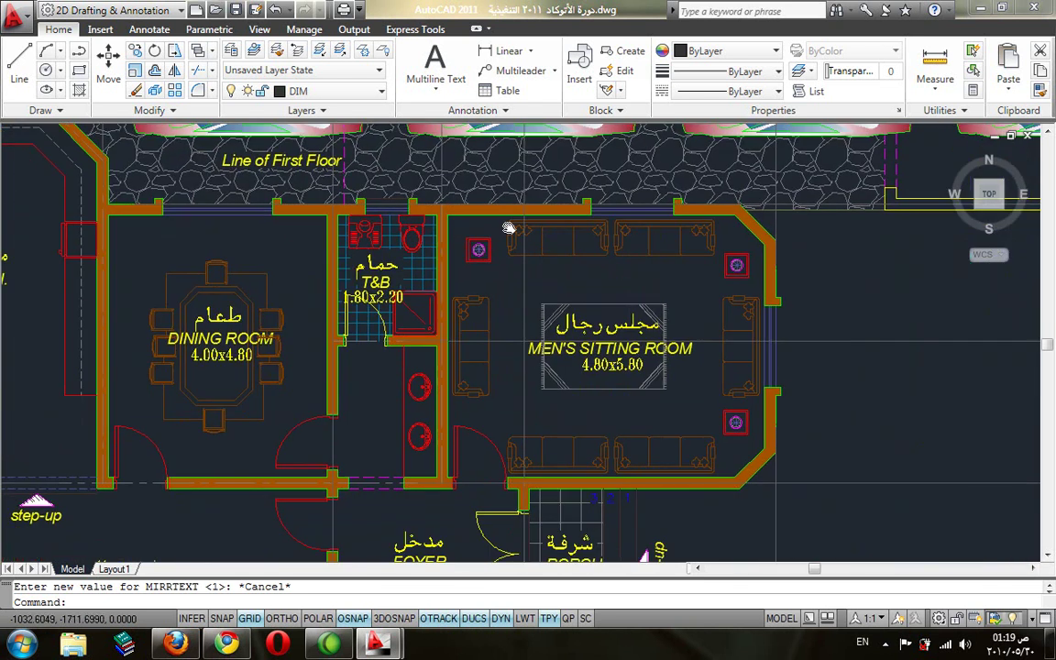
pyautogui.write('dli')
pyautogui.press('Return')
pyautogui.click(500, 237)
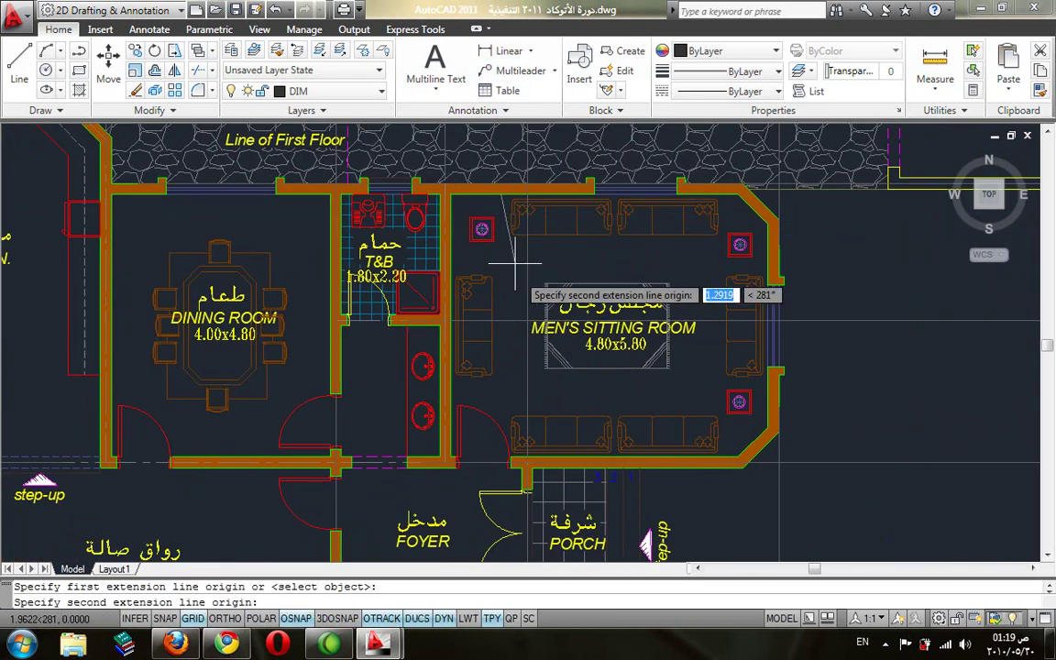
pyautogui.click(526, 445)
pyautogui.click(510, 403)
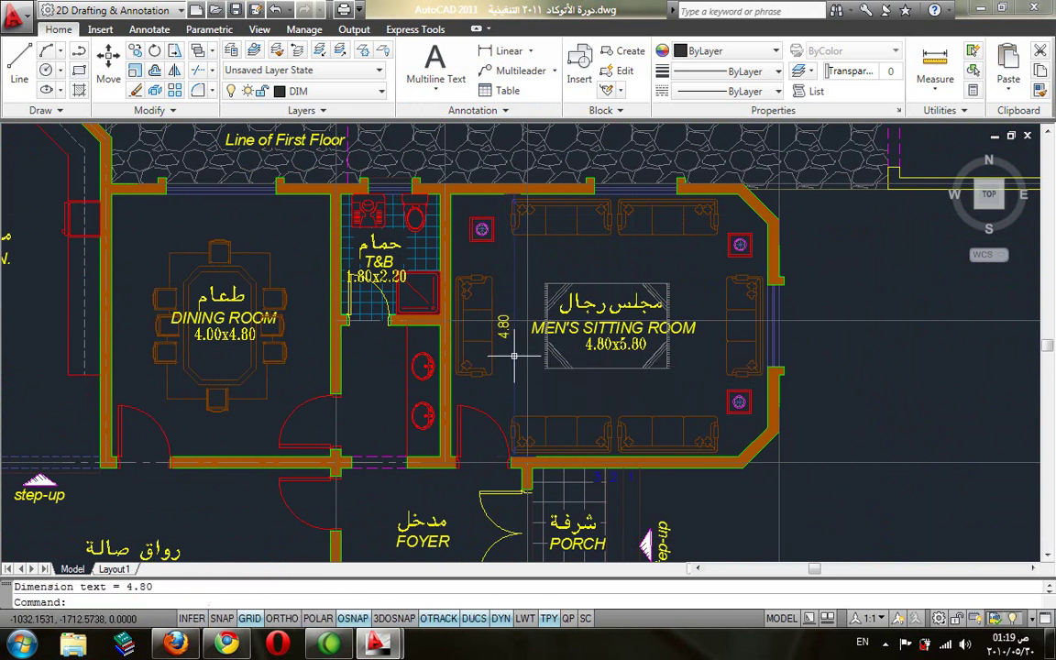
pyautogui.moveTo(605, 246); pyautogui.dragTo(542, 312, button='middle')
pyautogui.scroll(-2, 587, 339)
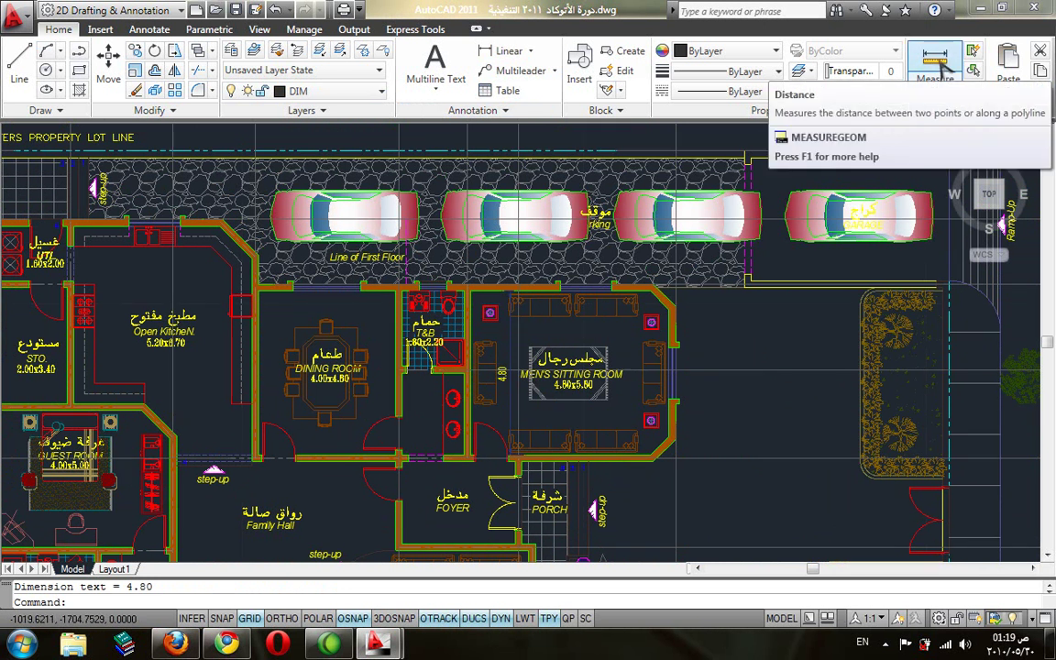
# Step: Measure the distance across the garage parking bay, giving 3.60
pyautogui.click(940, 66)
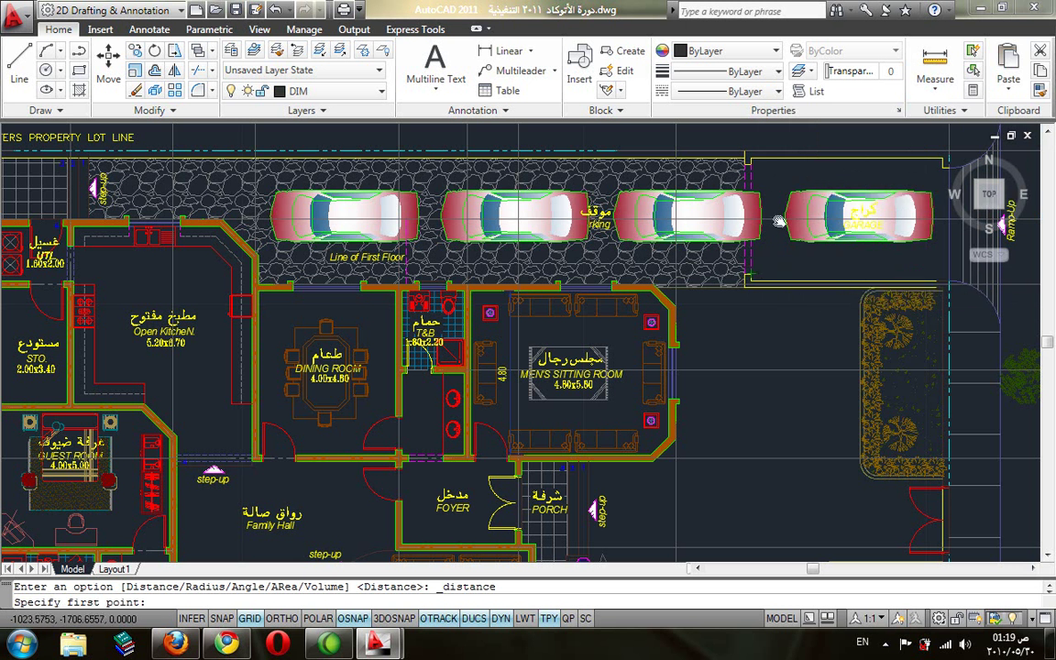
pyautogui.scroll(2, 777, 222)
pyautogui.click(643, 421)
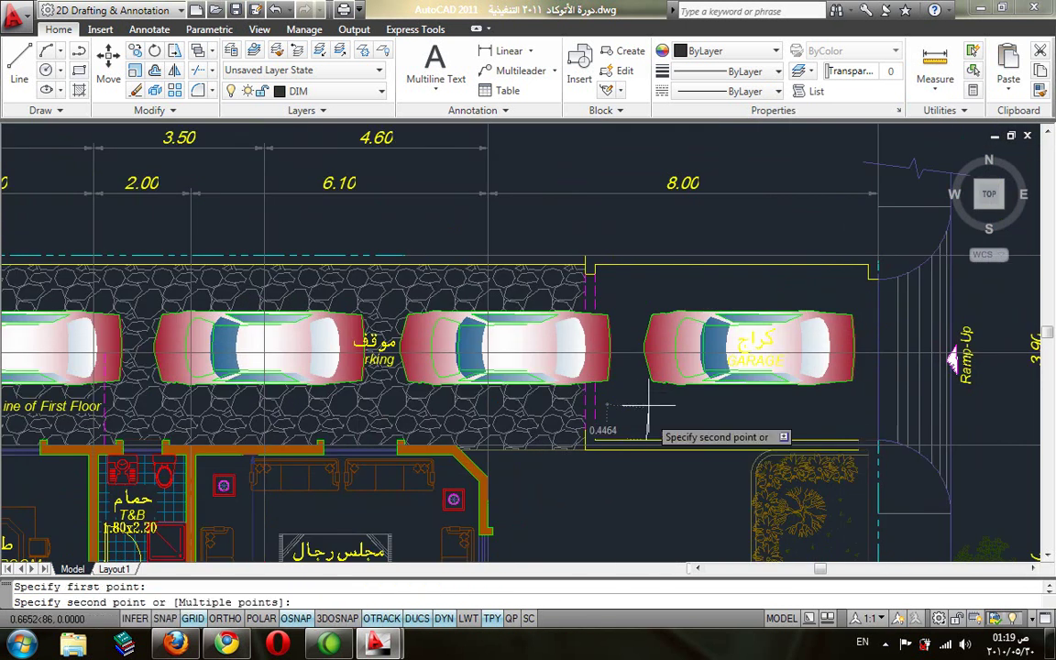
pyautogui.click(648, 266)
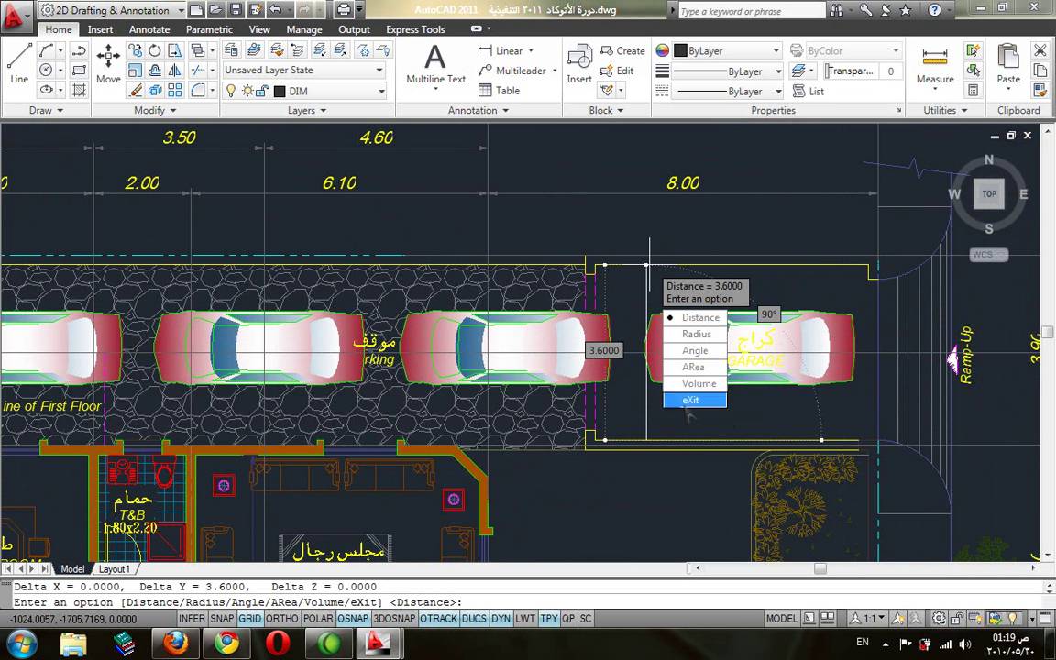
pyautogui.click(692, 401)
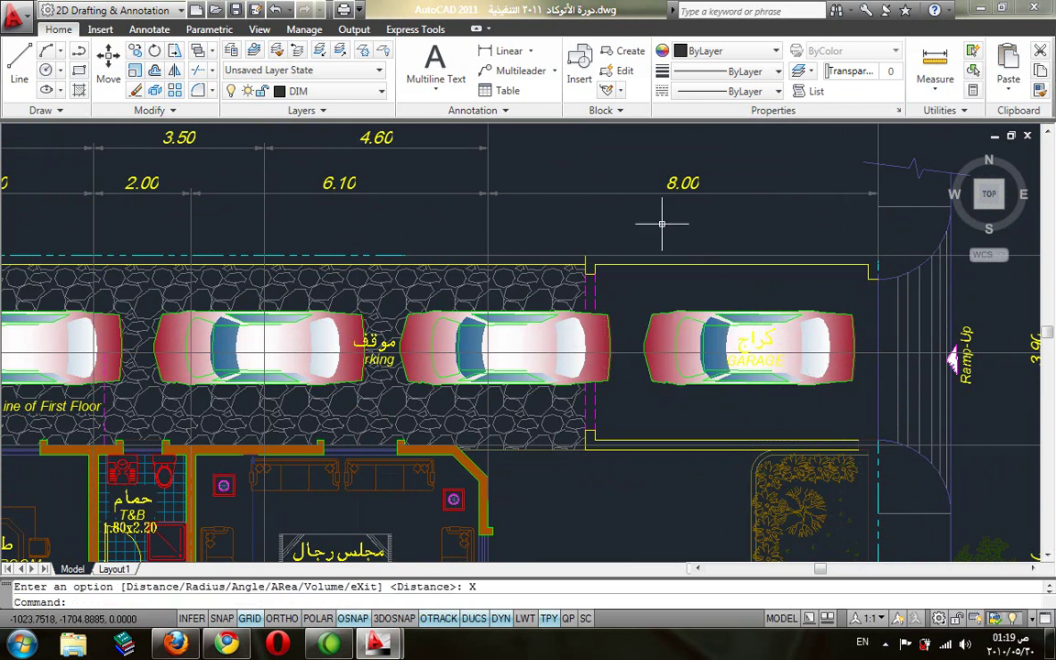
# Step: Pan and zoom to an empty area of the drawing
pyautogui.scroll(-4, 525, 331)
pyautogui.scroll(2, 524, 328)
pyautogui.scroll(1, 513, 358)
pyautogui.scroll(-2, 490, 401)
pyautogui.scroll(-3, 490, 401)
pyautogui.moveTo(490, 400); pyautogui.dragTo(745, 419, button='middle')
pyautogui.scroll(5, 189, 195)
# Step: Draw a 5 by 5 square rectangle at relative corner @5,5 in an empty area
pyautogui.click(78, 70)
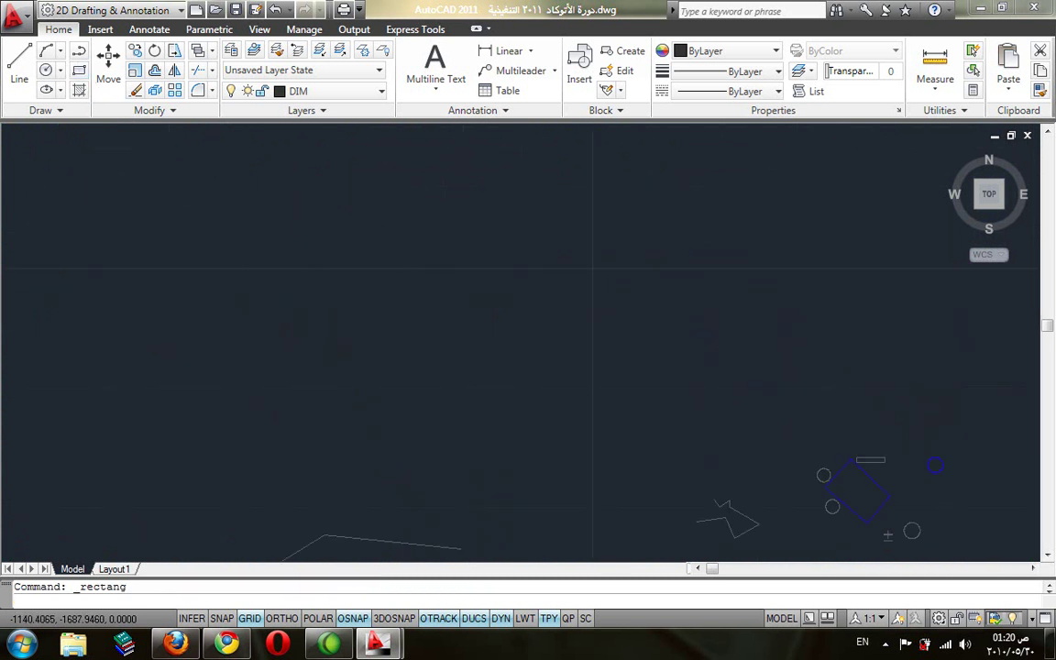
pyautogui.click(423, 258)
pyautogui.write('@')
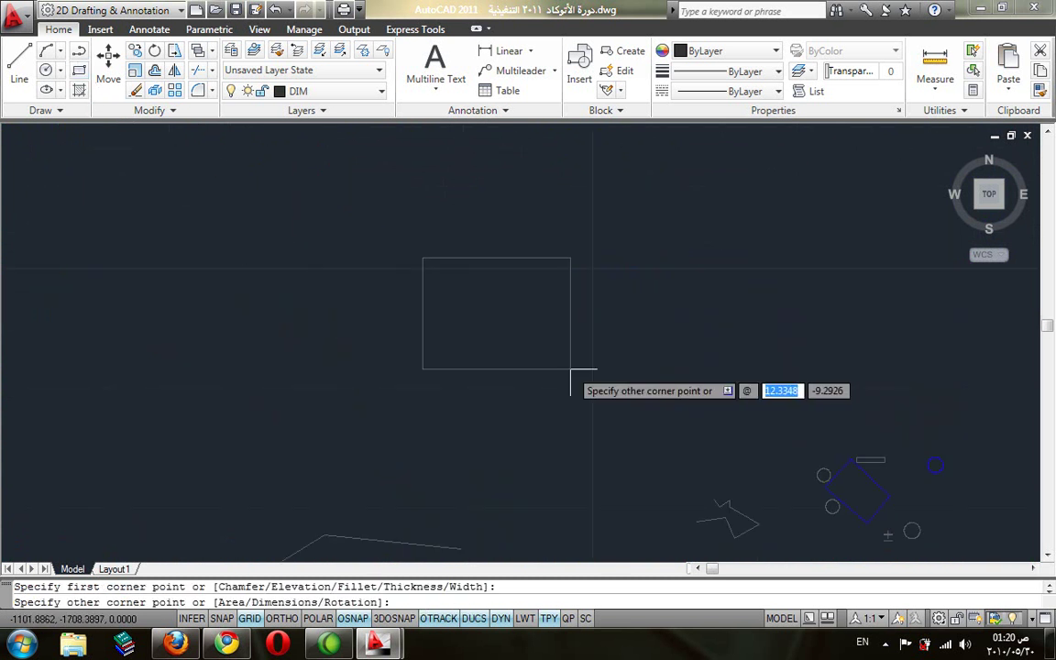
pyautogui.write('5')
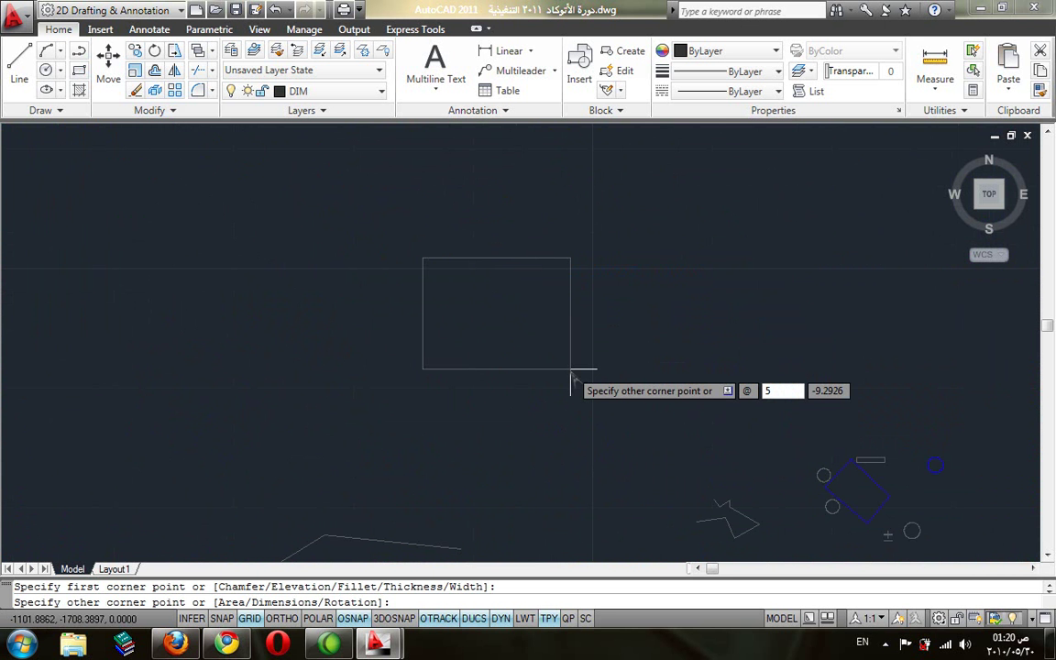
pyautogui.press('Tab')
pyautogui.write('5')
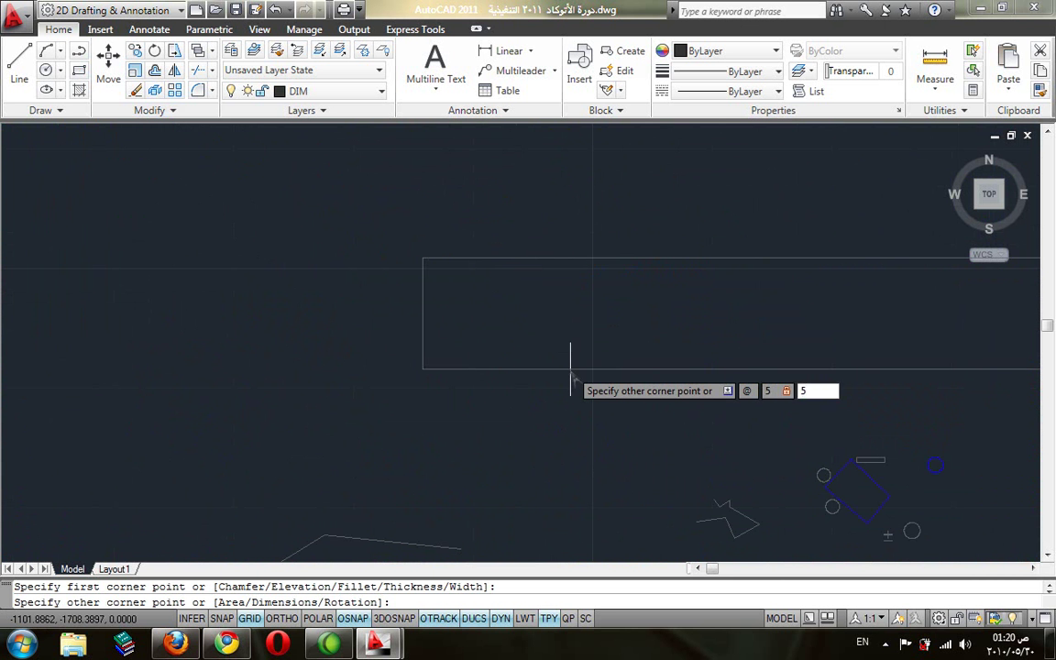
pyautogui.press('Return')
pyautogui.scroll(2, 459, 188)
pyautogui.scroll(1, 465, 201)
pyautogui.scroll(1, 455, 297)
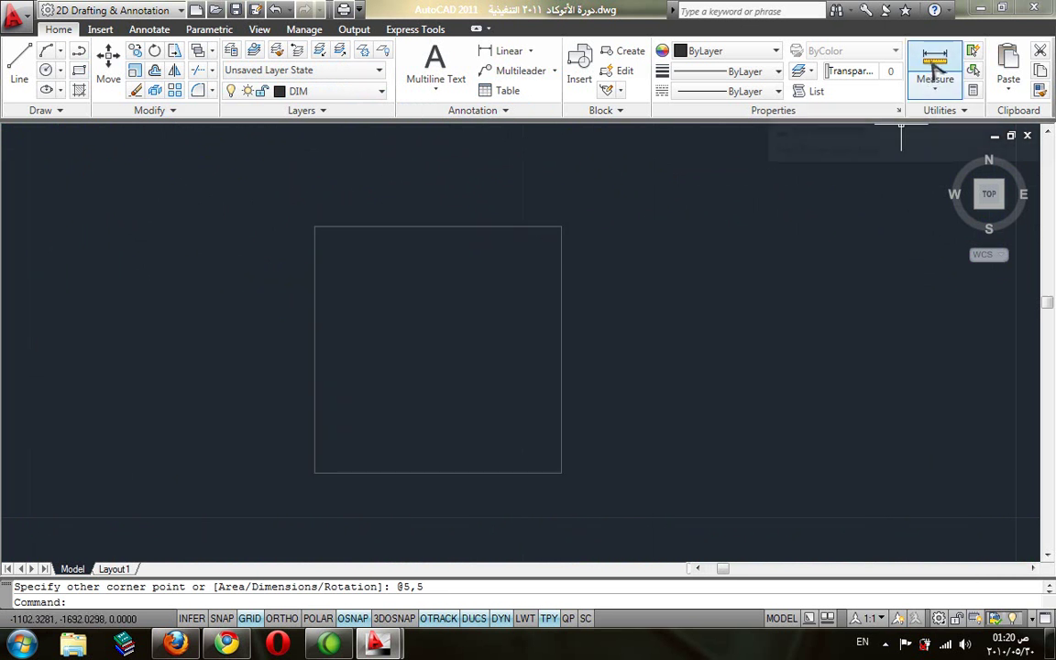
# Step: Measure the square's perimeter through all four corners, getting a total of 20
pyautogui.click(931, 78)
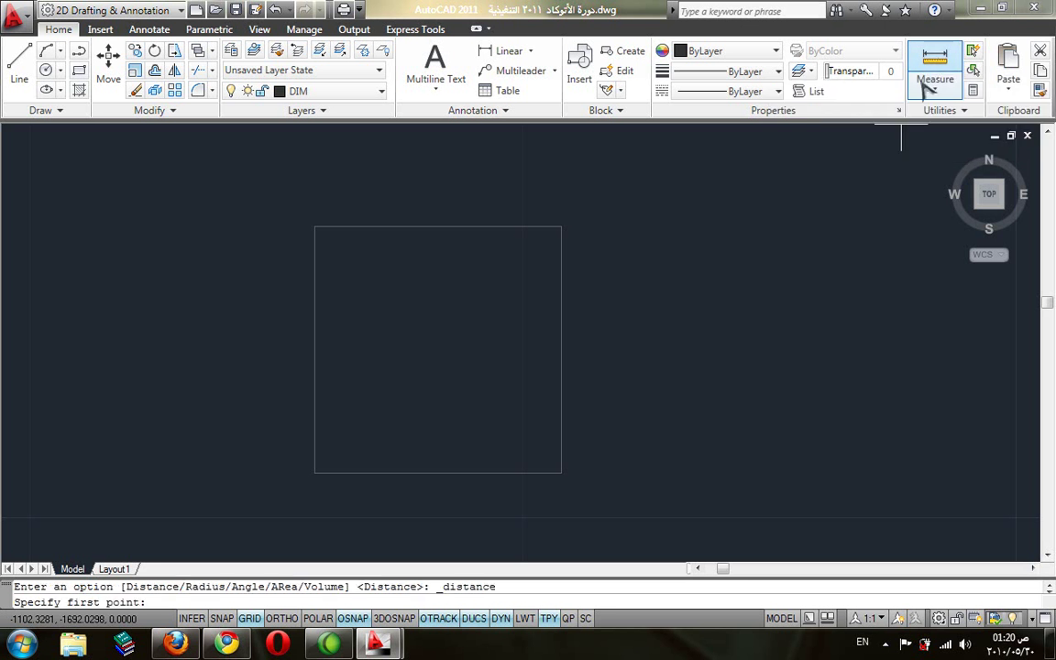
pyautogui.click(314, 227)
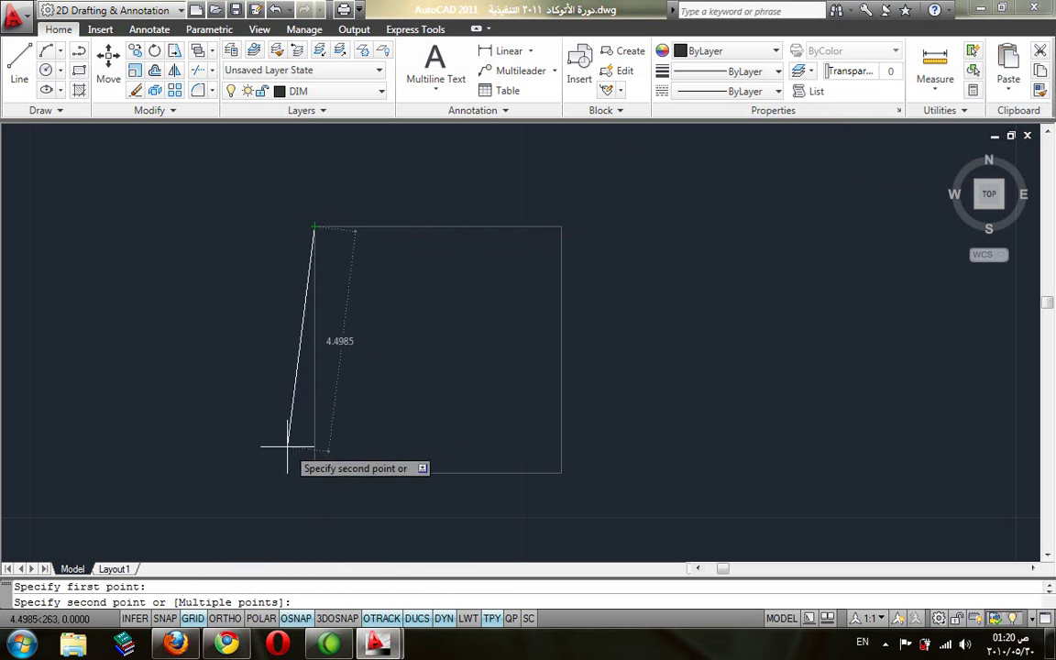
pyautogui.write('m')
pyautogui.press('Return')
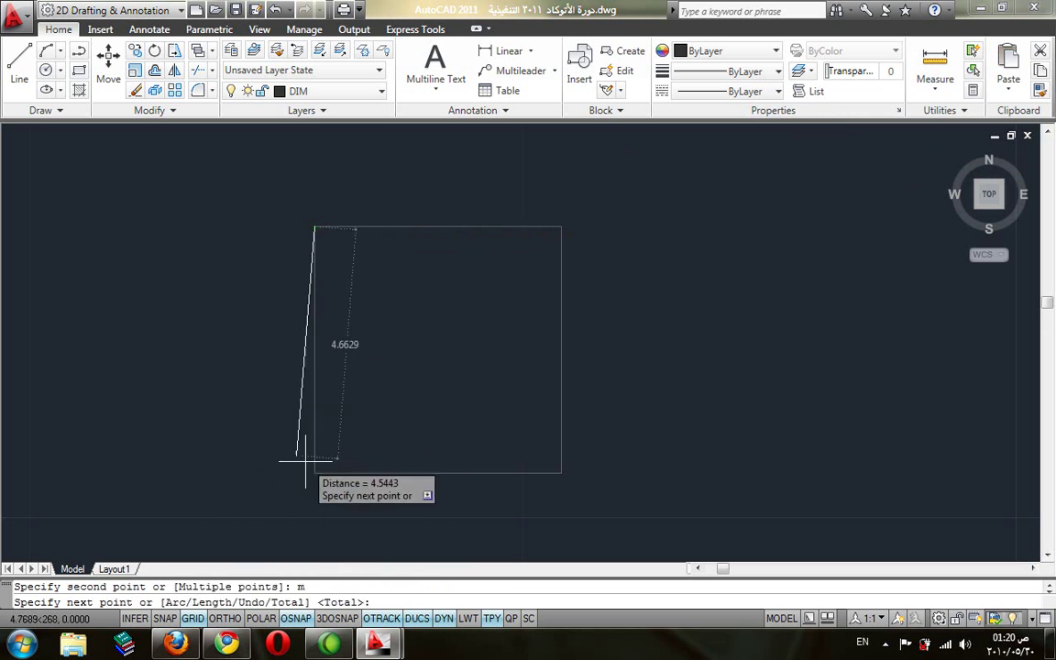
pyautogui.click(562, 473)
pyautogui.click(561, 226)
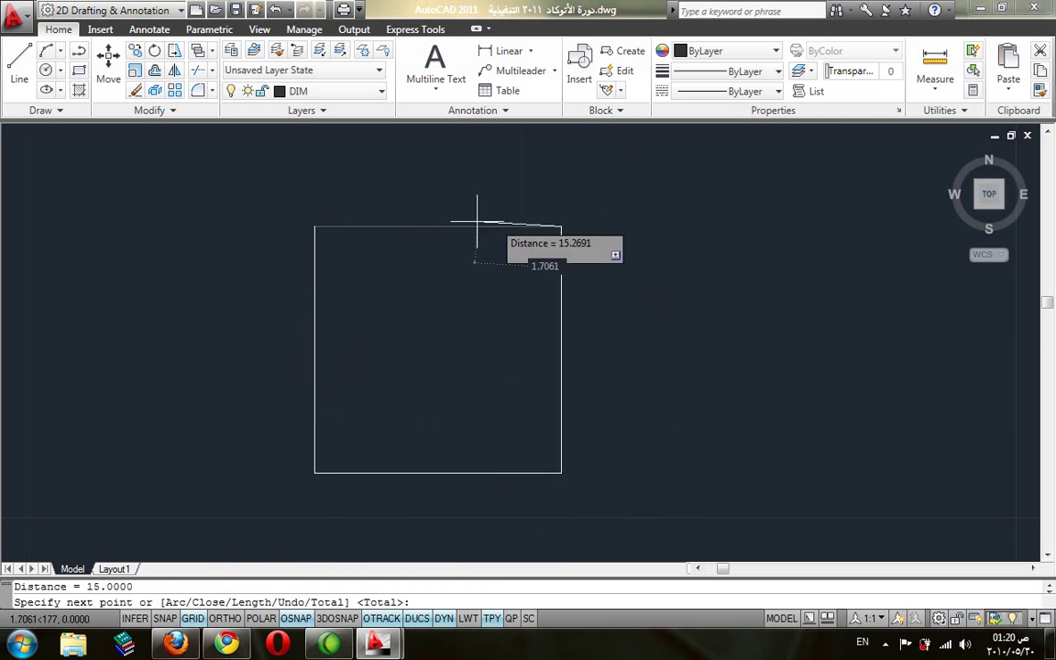
pyautogui.click(315, 226)
pyautogui.write('t')
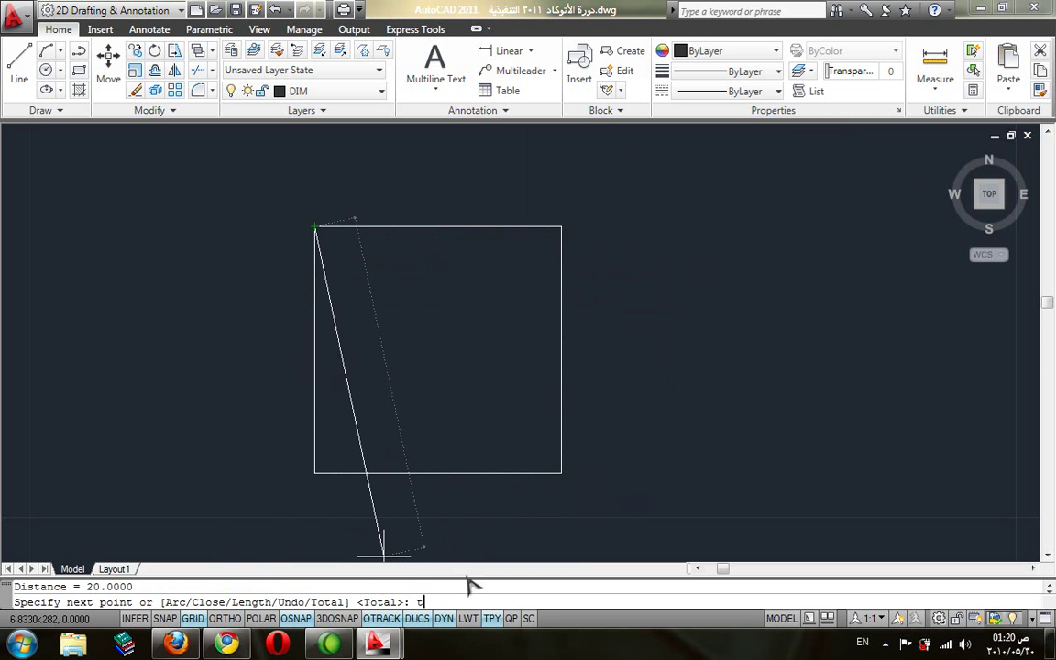
pyautogui.press('Return')
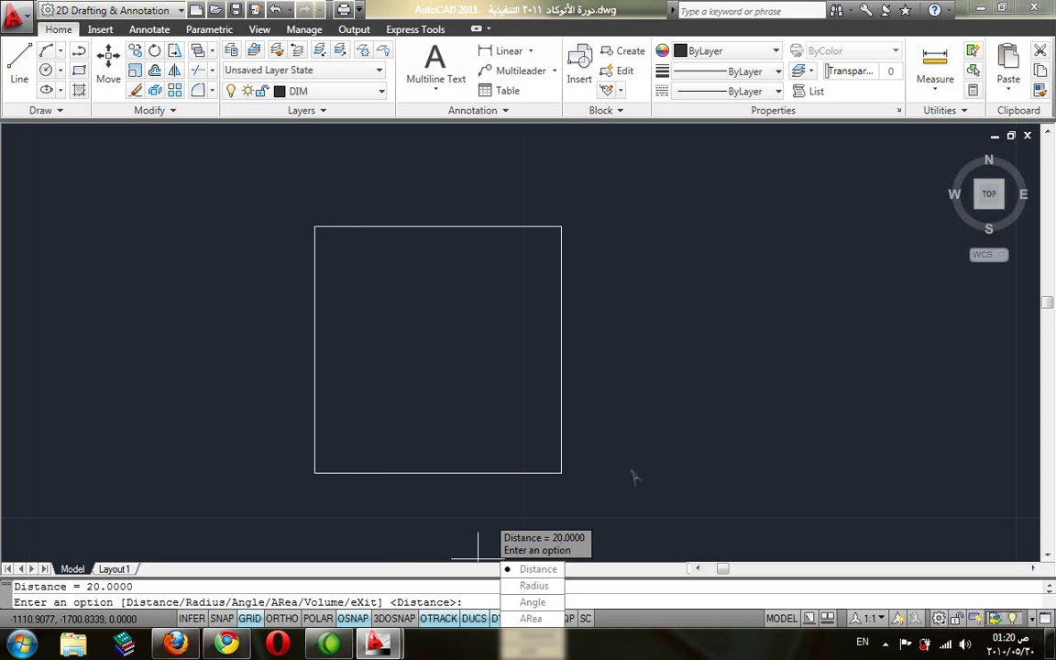
# Step: Cancel the measurement and zoom out back to the floor plans
pyautogui.press('Escape')
pyautogui.scroll(-3, 582, 370)
pyautogui.scroll(-3, 596, 353)
pyautogui.moveTo(601, 349)
pyautogui.mouseDown(button='middle')
pyautogui.moveTo(492, 281)
pyautogui.moveTo(395, 299)
pyautogui.moveTo(347, 255)
pyautogui.mouseUp(button='middle')
pyautogui.scroll(-3, 445, 311)
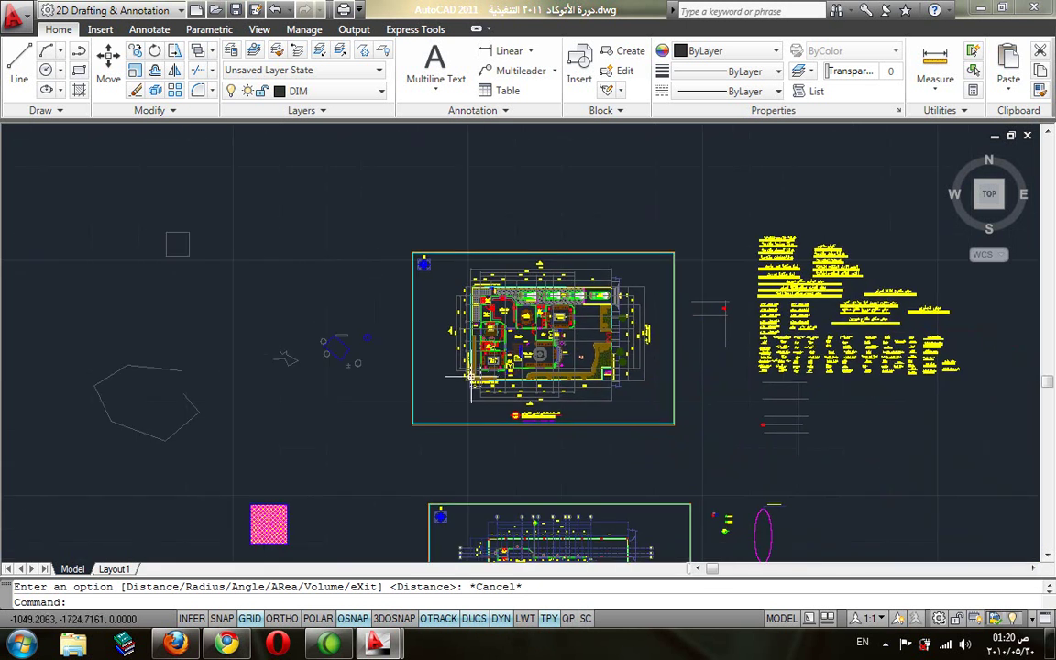
# Step: Select the wall line below M.S.R. on the lower plan and turn on Quick Properties
pyautogui.moveTo(459, 408); pyautogui.dragTo(465, 366, button='middle')
pyautogui.scroll(2, 581, 519)
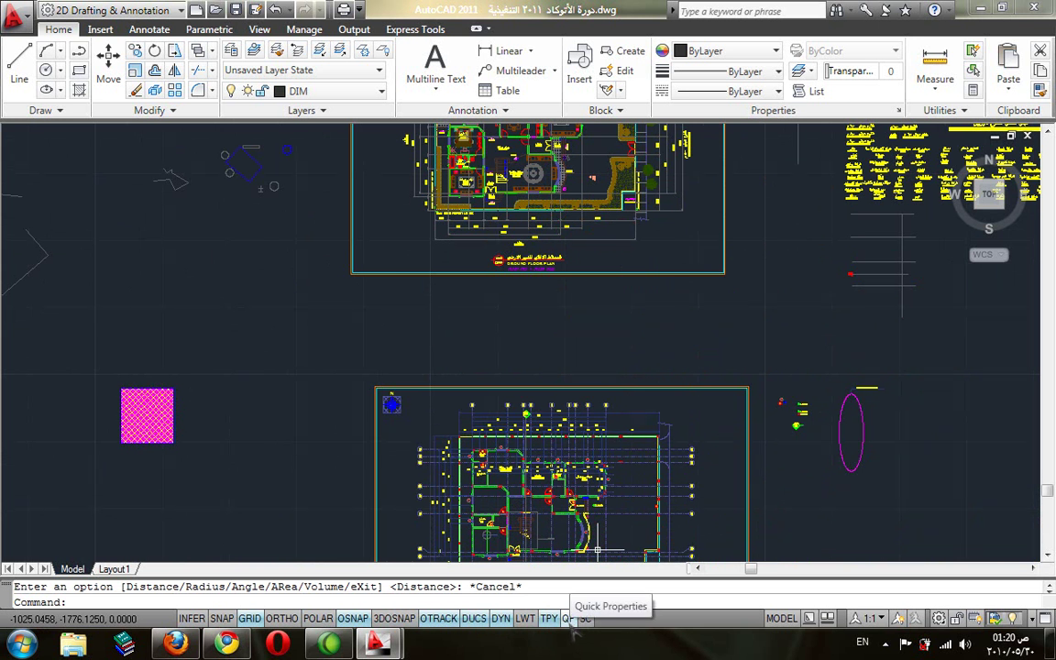
pyautogui.scroll(1, 426, 400)
pyautogui.moveTo(484, 369); pyautogui.dragTo(385, 223, button='middle')
pyautogui.scroll(3, 495, 333)
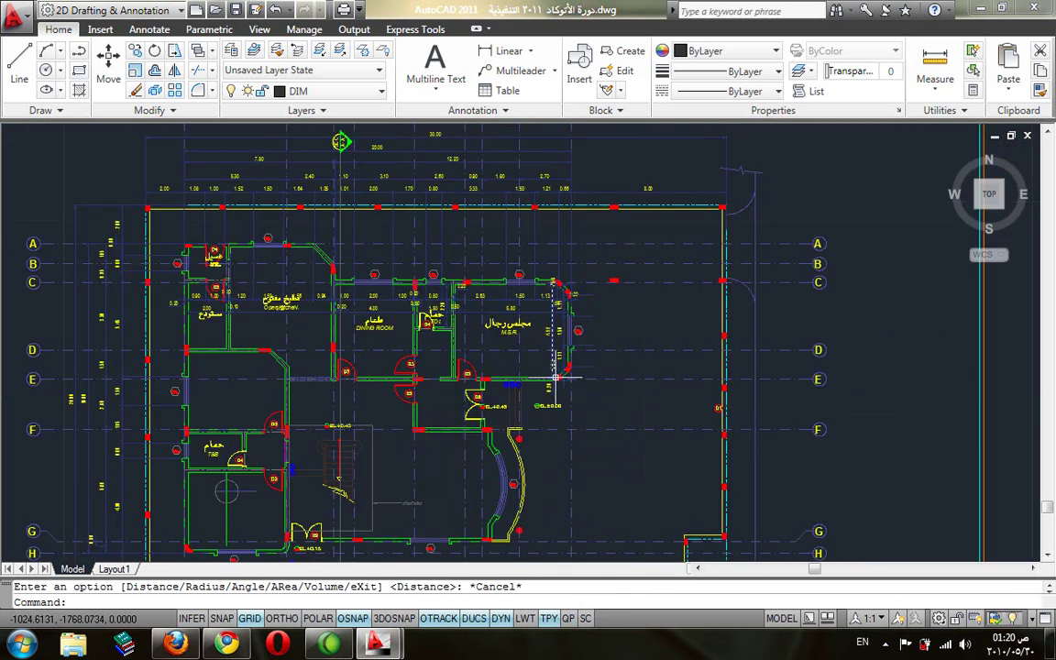
pyautogui.scroll(4, 555, 376)
pyautogui.click(477, 369)
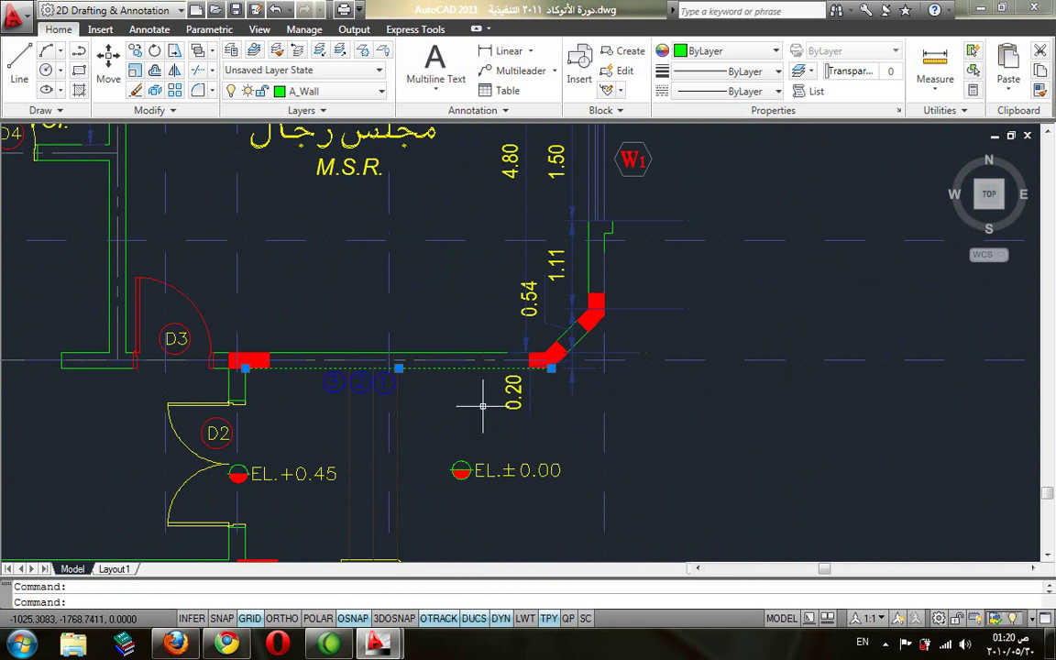
pyautogui.click(569, 618)
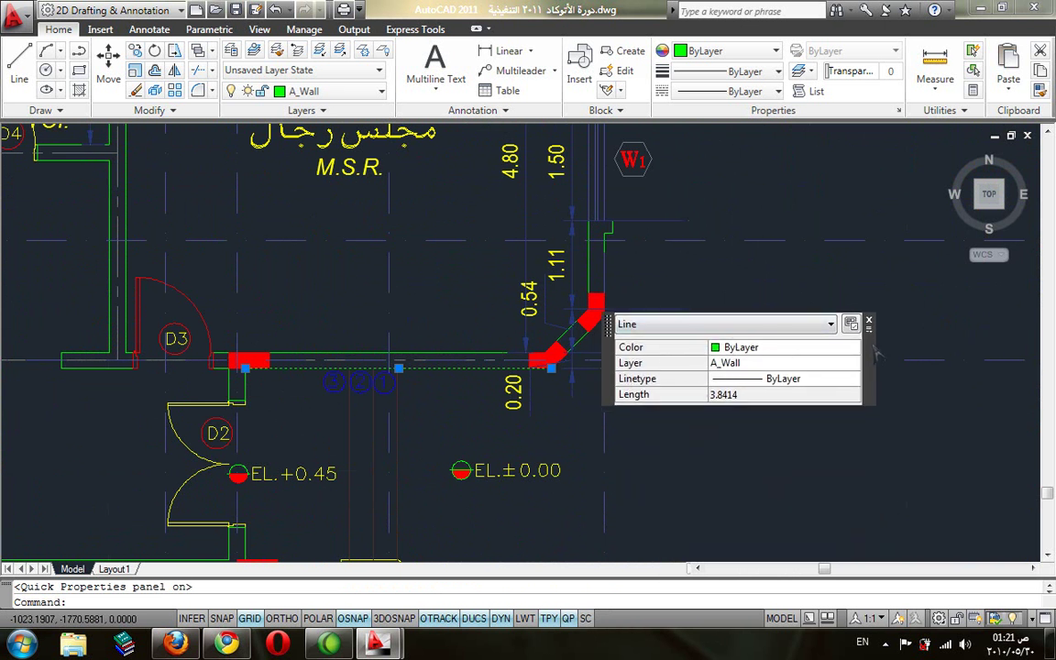
pyautogui.moveTo(694, 362)
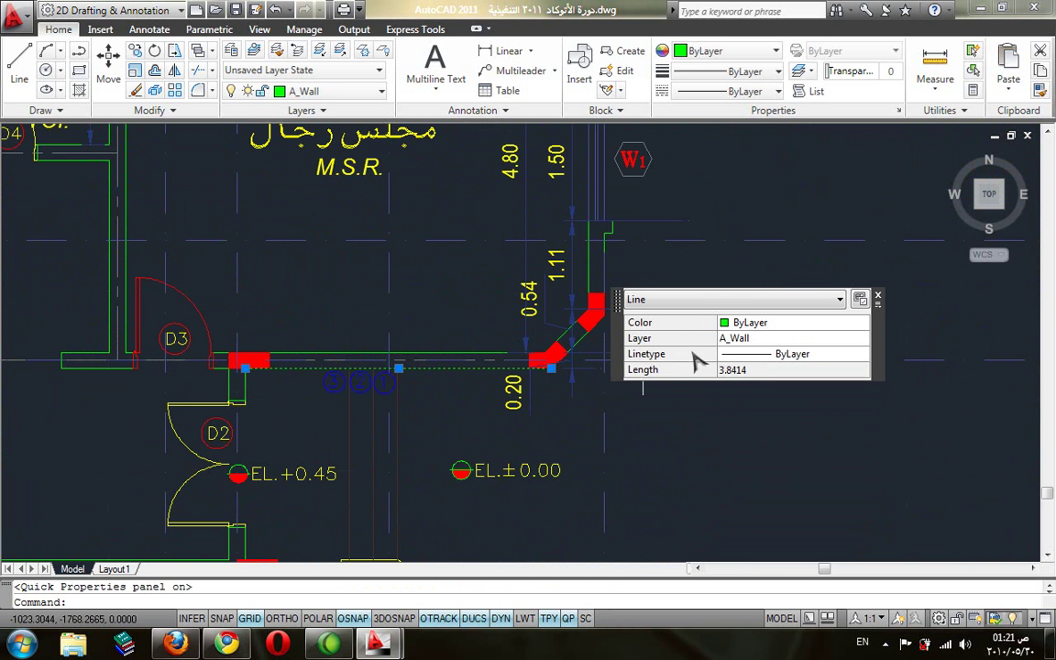
# Step: Check the wall line's colour ByLayer and layer A_Wall in Quick Properties
pyautogui.click(786, 323)
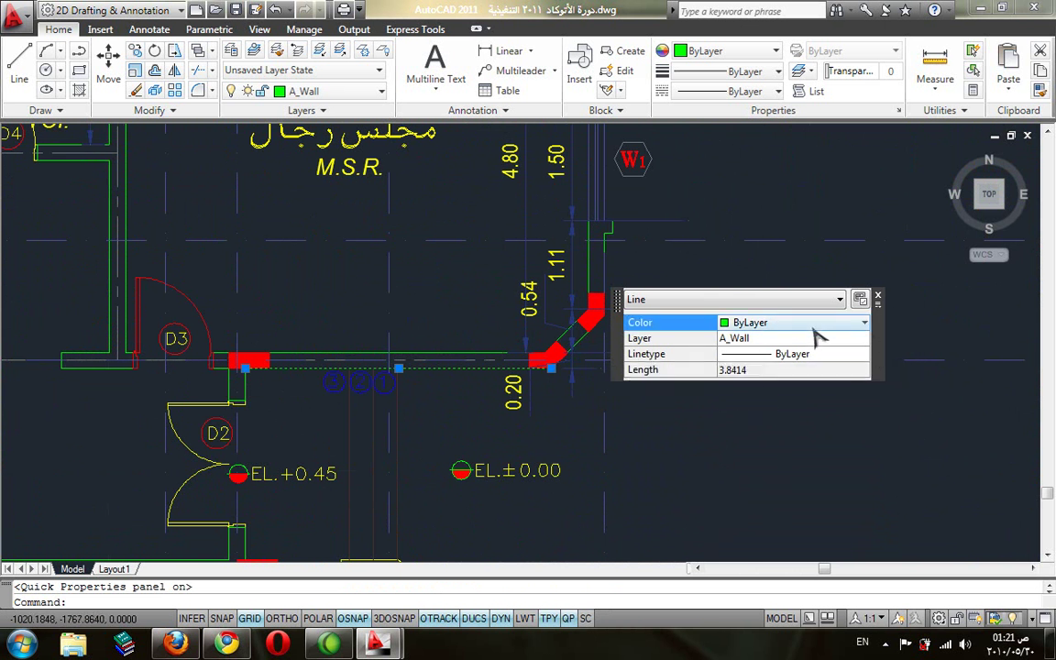
pyautogui.click(786, 323)
pyautogui.click(815, 341)
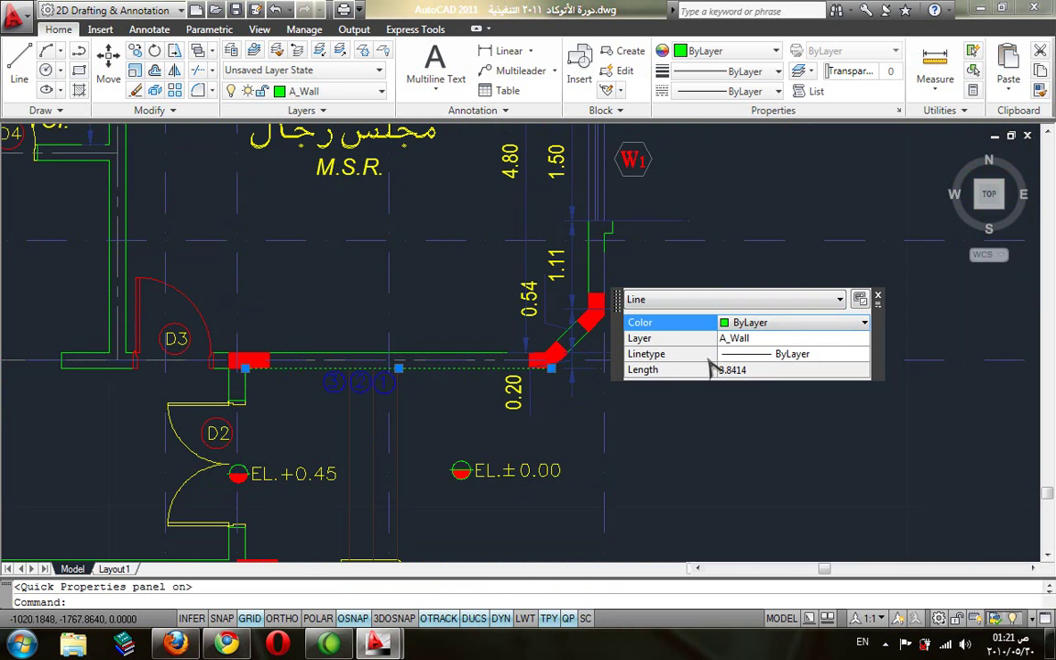
pyautogui.click(783, 339)
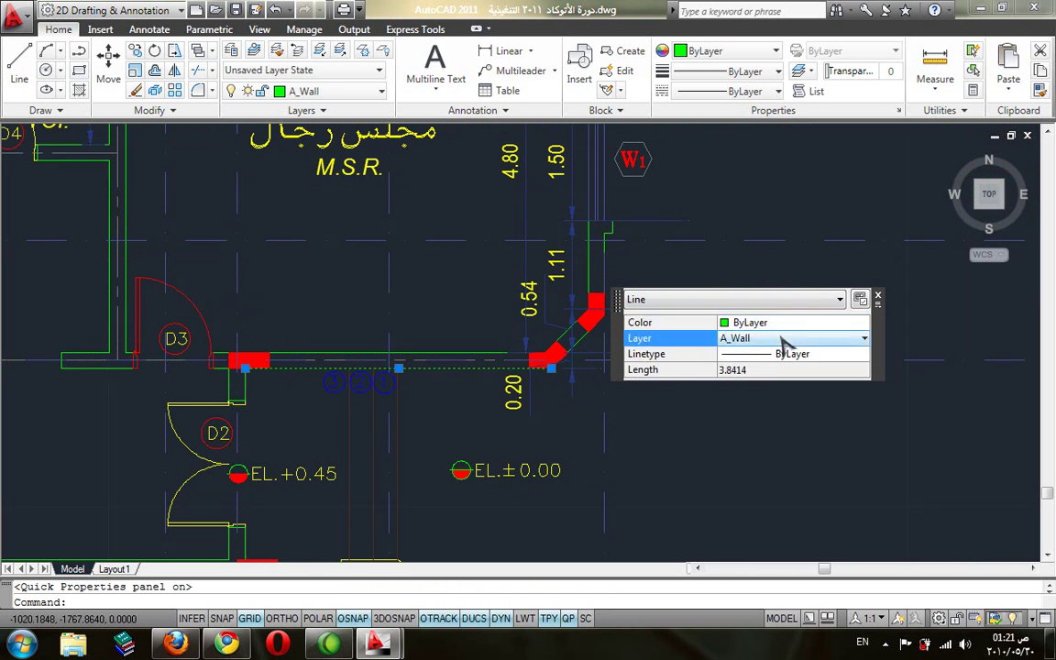
pyautogui.click(782, 344)
pyautogui.click(710, 351)
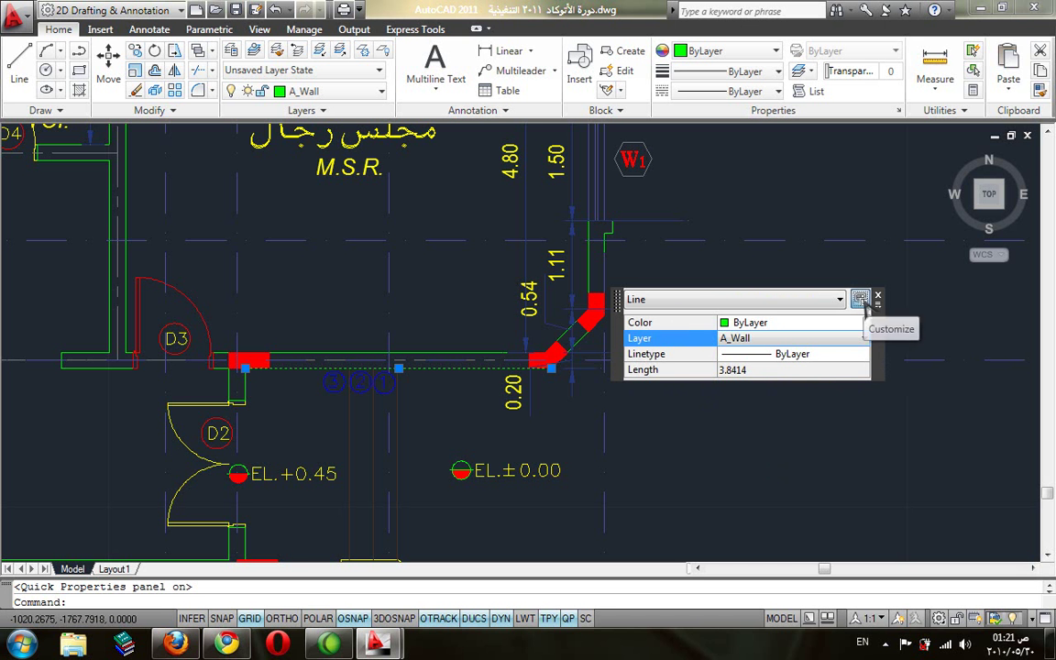
pyautogui.click(860, 301)
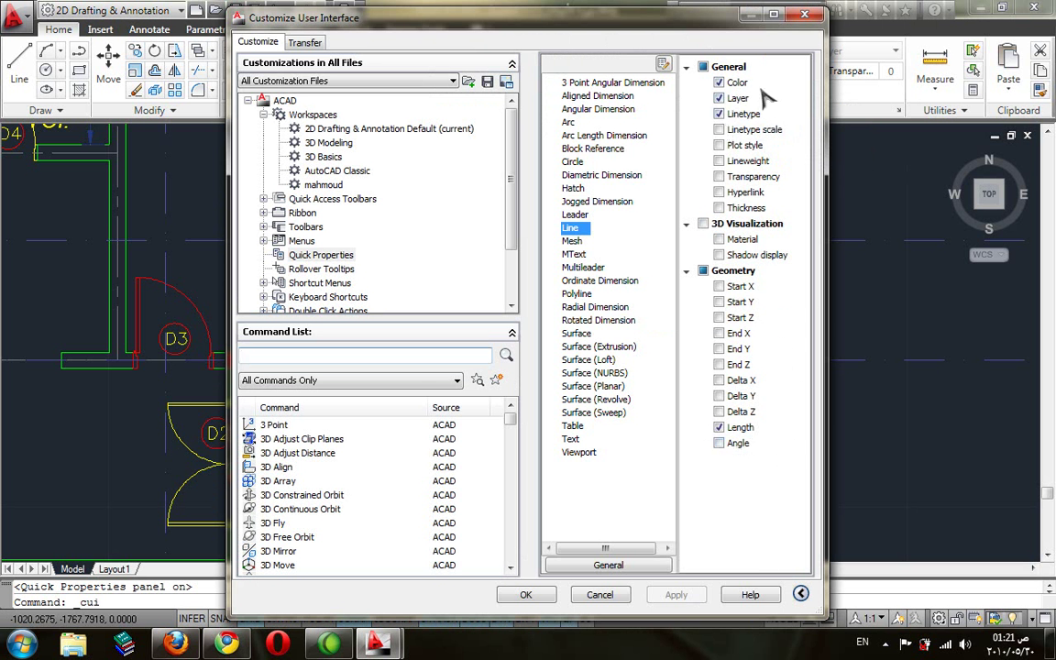
# Step: Add Linetype scale and Thickness to line Quick Properties, then view them on wall lines
pyautogui.click(720, 130)
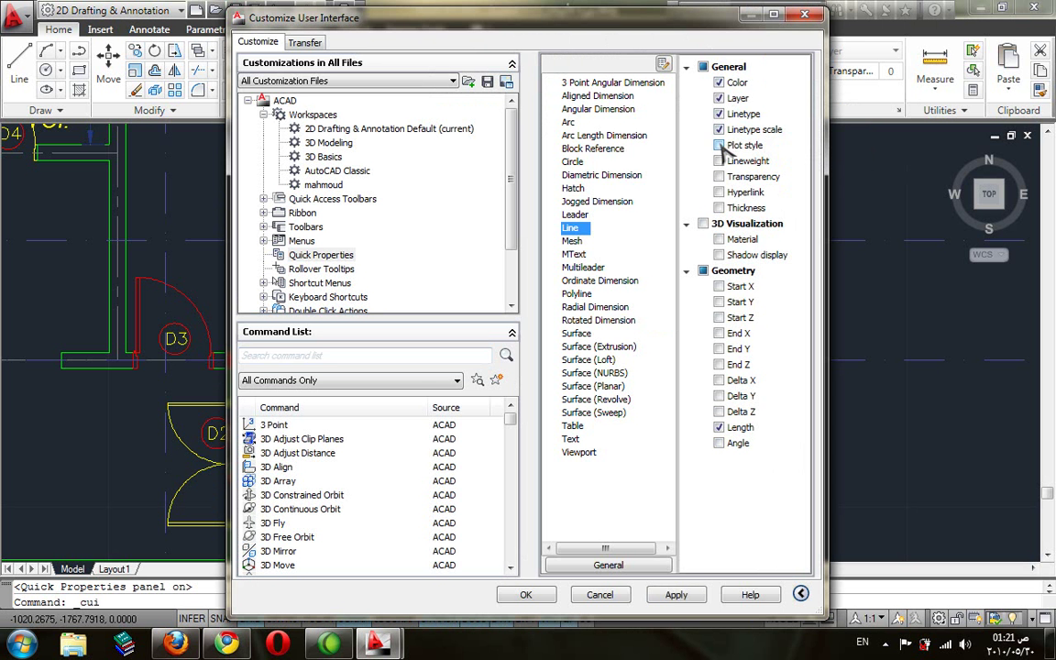
pyautogui.click(720, 209)
pyautogui.press('Return')
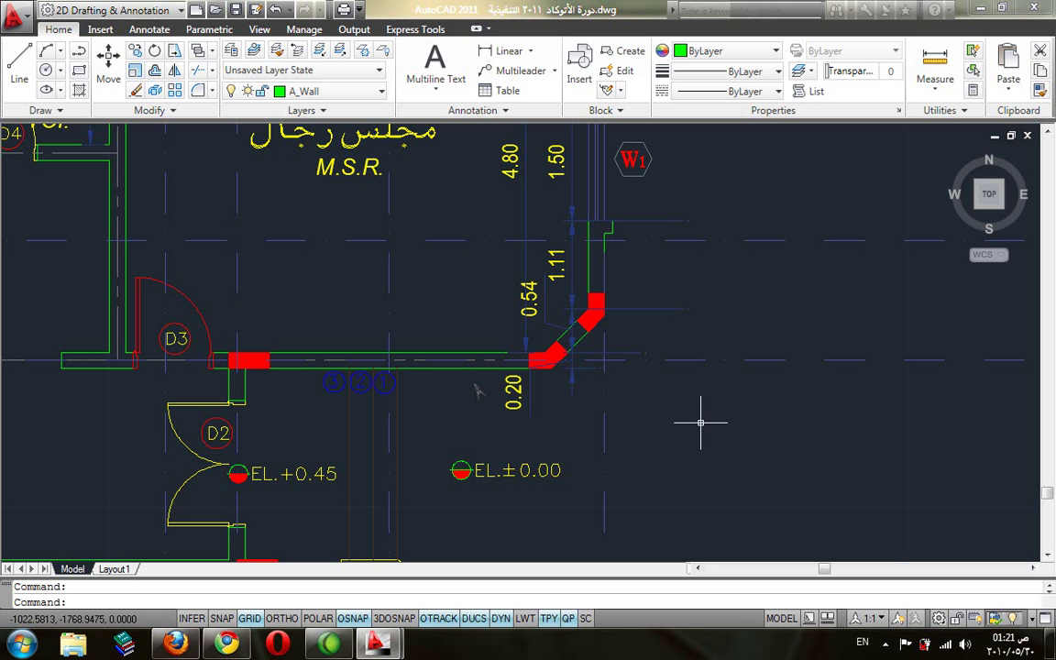
pyautogui.click(466, 367)
pyautogui.click(576, 332)
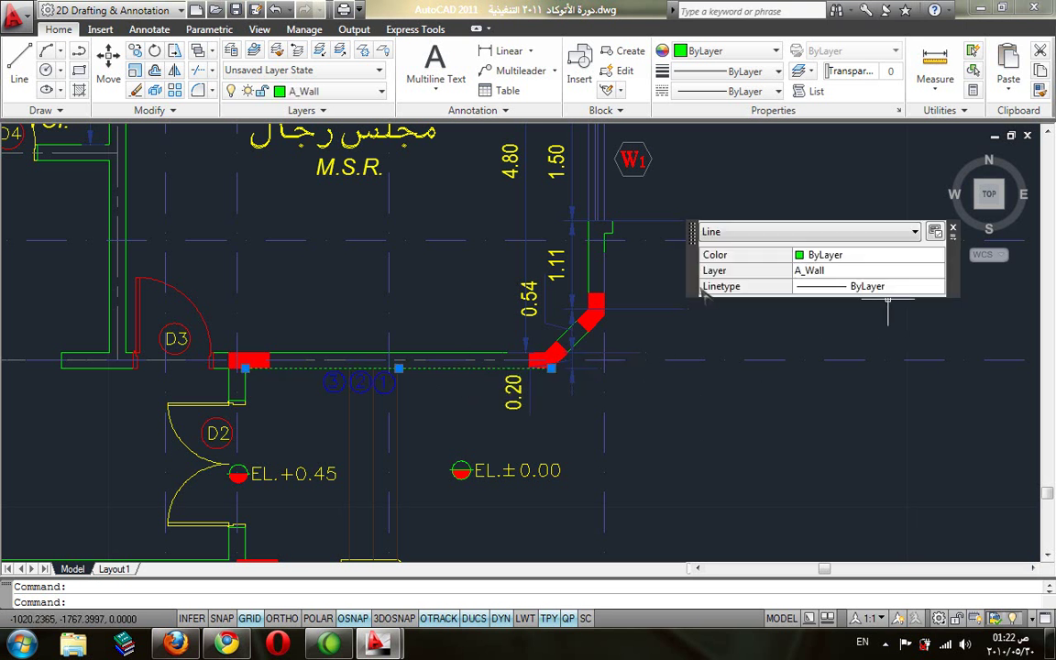
pyautogui.moveTo(821, 312)
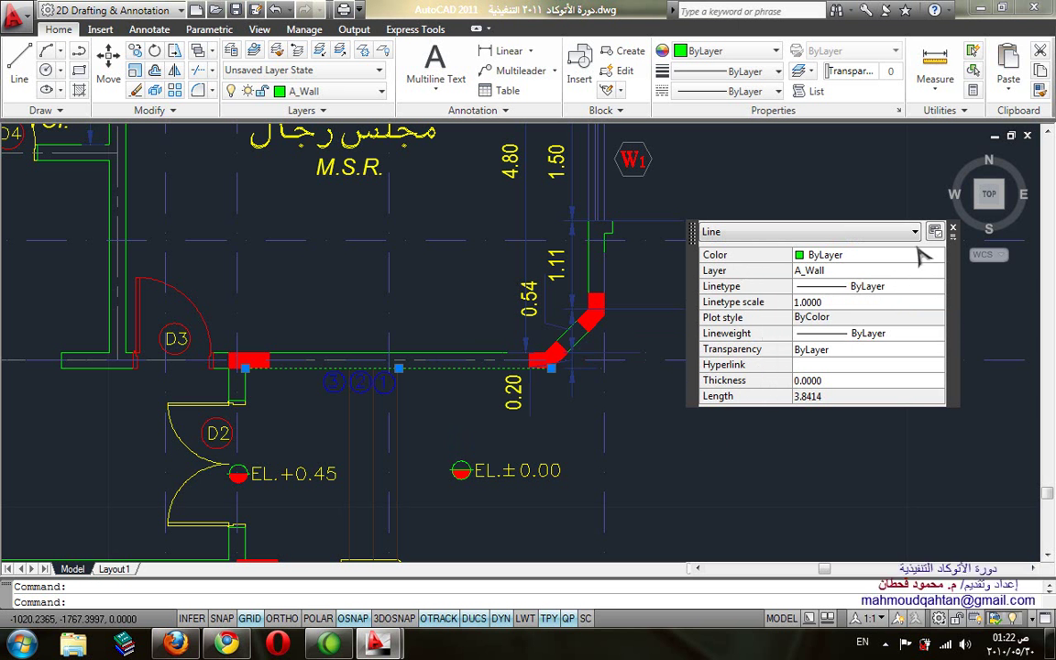
# Step: Remove Linetype scale, Plot style, Lineweight, Hyperlink and Thickness from line Quick Properties
pyautogui.click(934, 231)
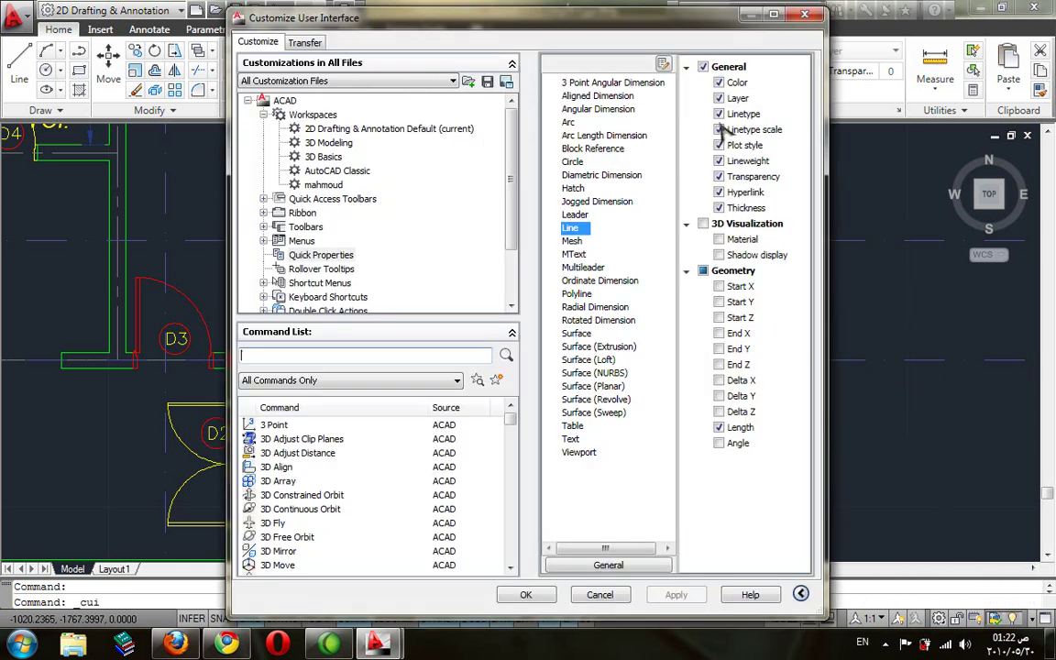
pyautogui.click(719, 129)
pyautogui.click(719, 145)
pyautogui.click(719, 160)
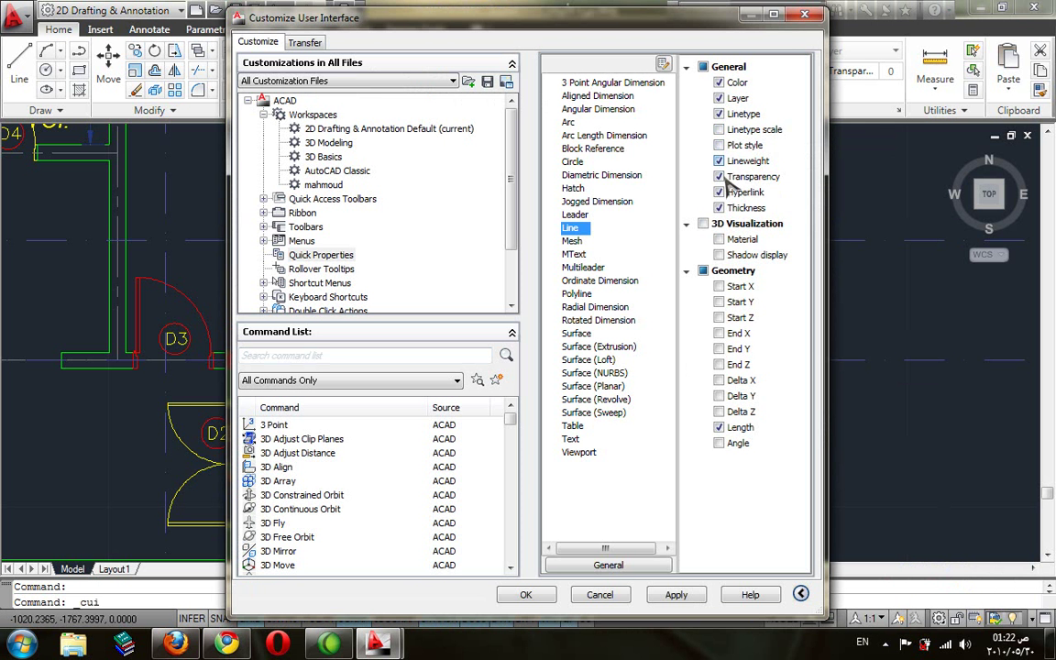
pyautogui.click(719, 207)
pyautogui.click(719, 192)
pyautogui.click(526, 595)
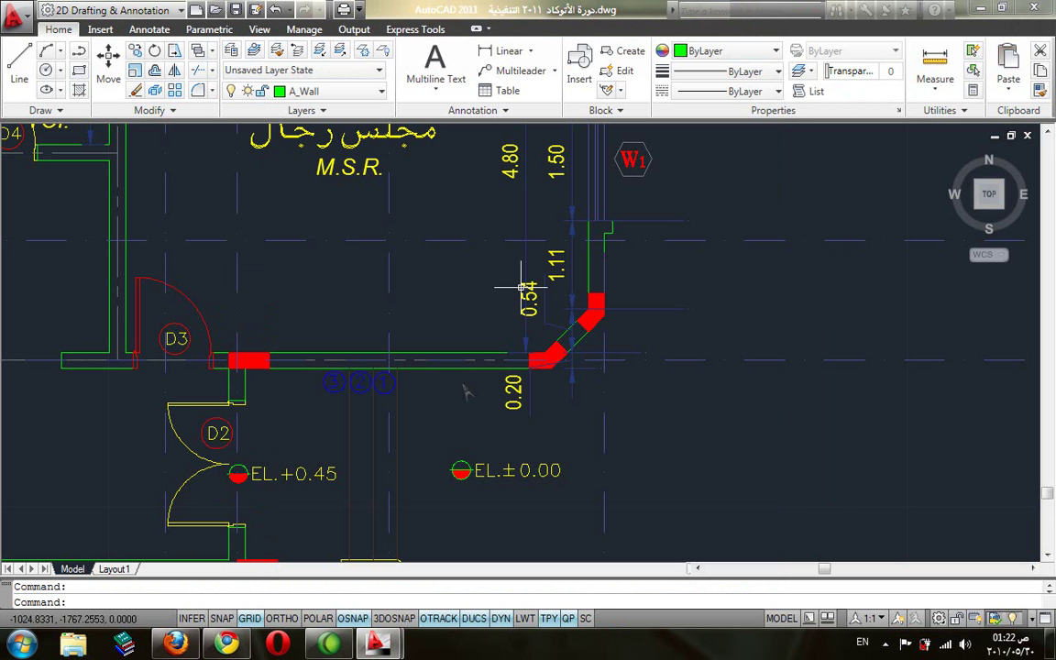
# Step: Zoom out over the ground floor plan and launch QuickCalc from the Utilities panel
pyautogui.scroll(-1, 520, 287)
pyautogui.scroll(-1, 530, 312)
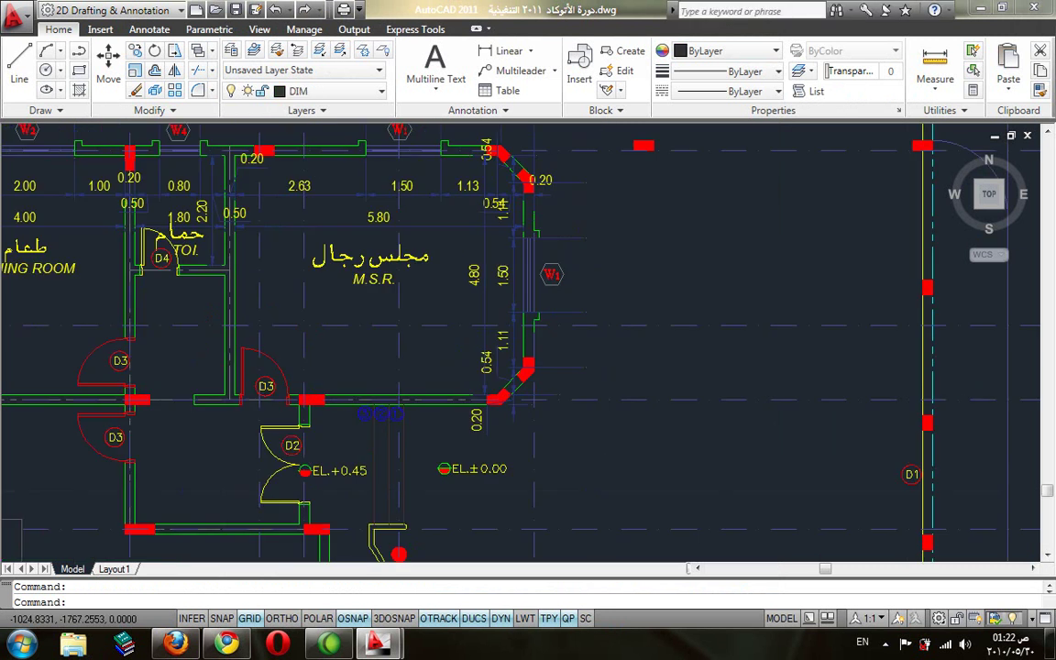
pyautogui.scroll(-1, 541, 334)
pyautogui.scroll(-1, 537, 369)
pyautogui.scroll(-2, 532, 366)
pyautogui.scroll(2, 568, 330)
pyautogui.scroll(1, 594, 303)
pyautogui.moveTo(594, 304); pyautogui.dragTo(591, 303, button='middle')
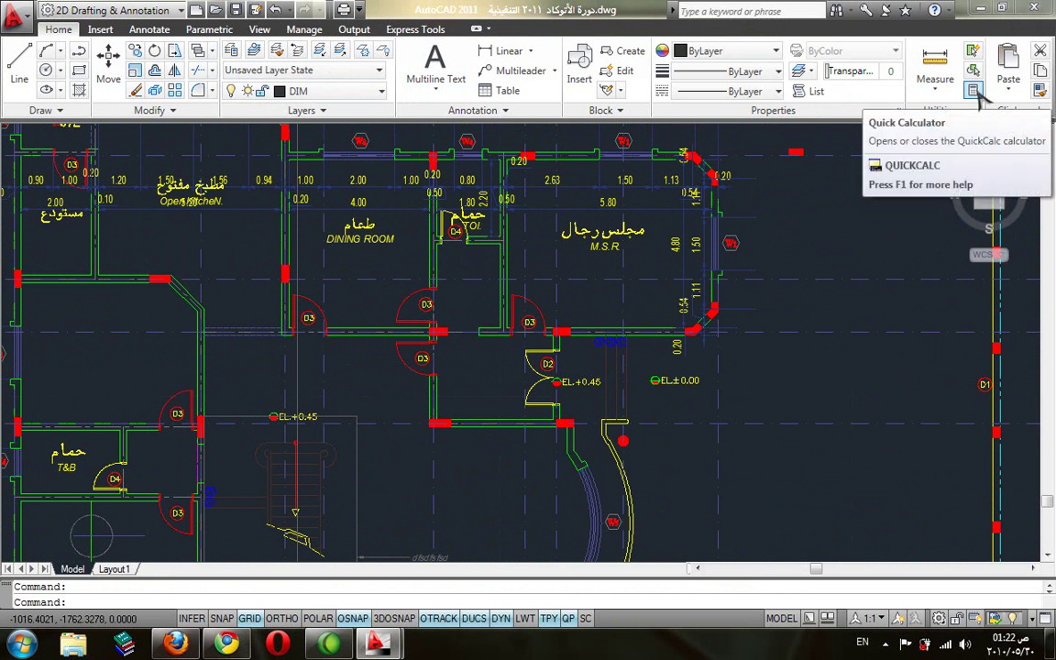
pyautogui.click(976, 91)
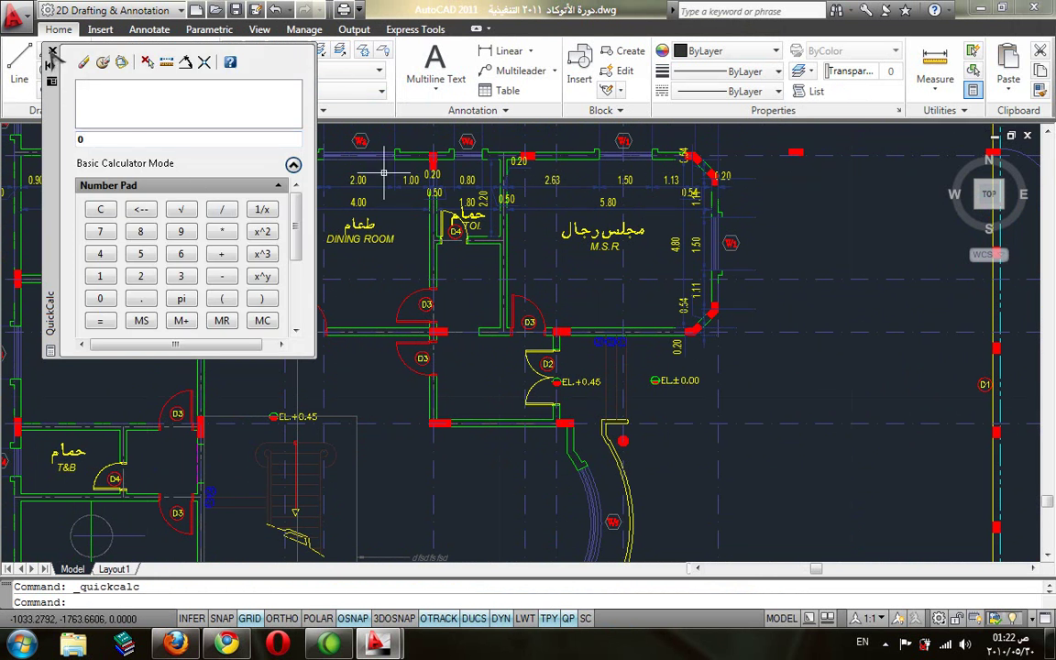
# Step: Reopen QuickCalc with Ctrl+8 and measure a 4.8 distance between two wall points
pyautogui.click(52, 51)
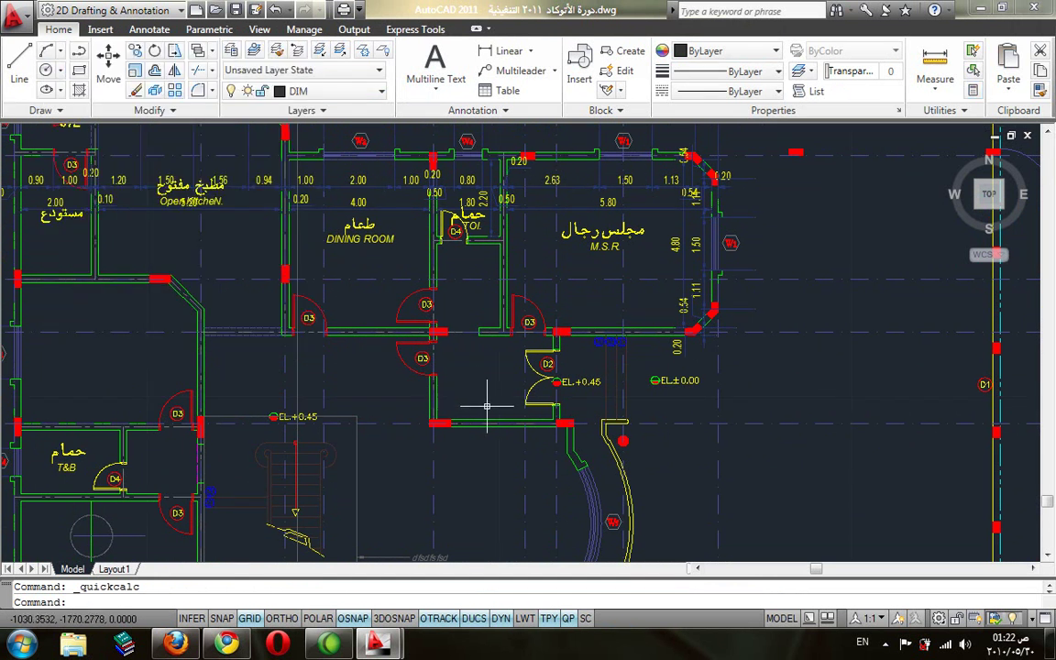
pyautogui.hotkey('ctrl', '8')
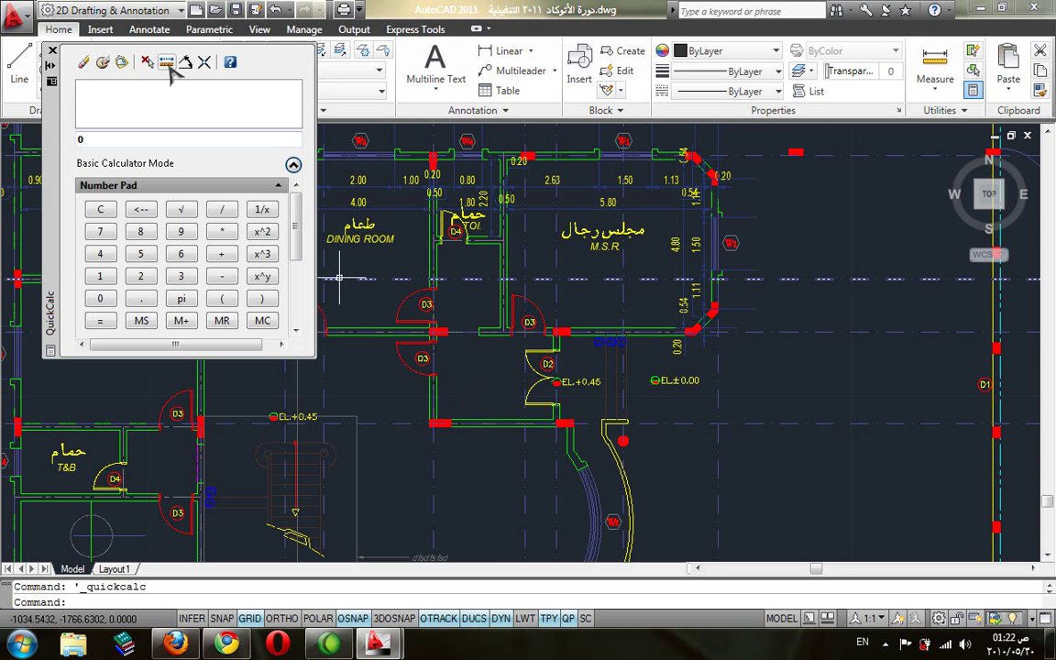
pyautogui.click(168, 63)
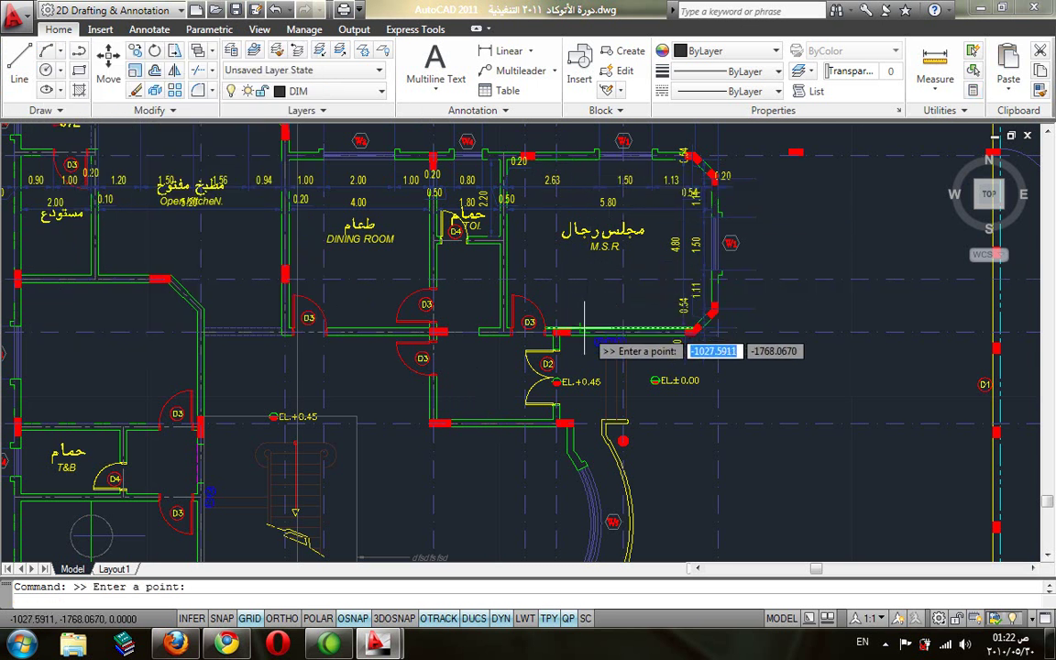
pyautogui.click(548, 332)
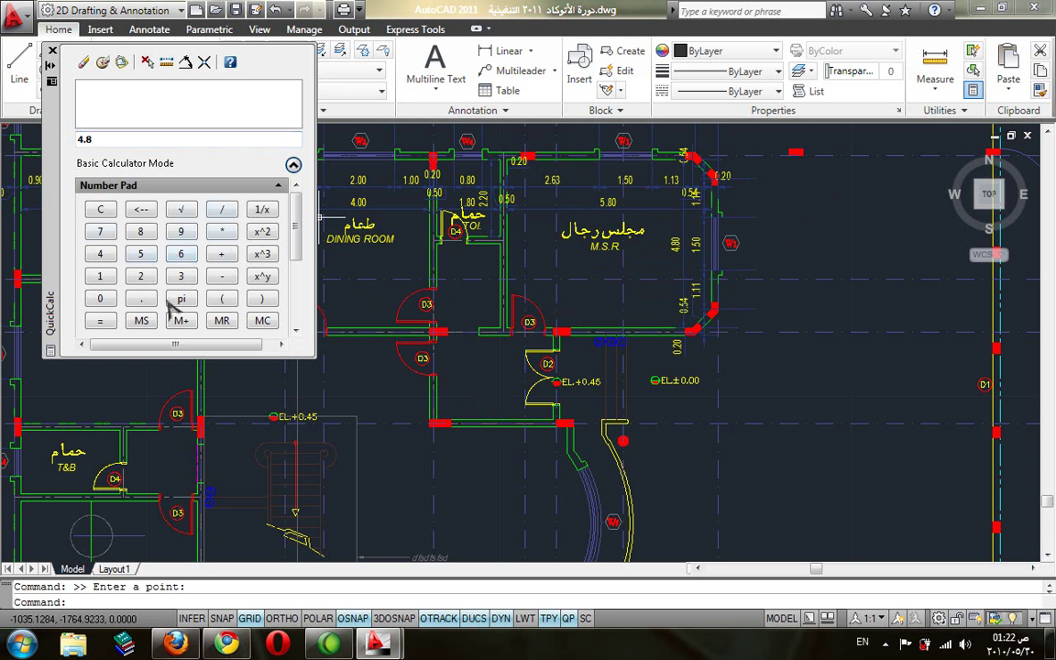
pyautogui.moveTo(297, 214); pyautogui.dragTo(299, 290)
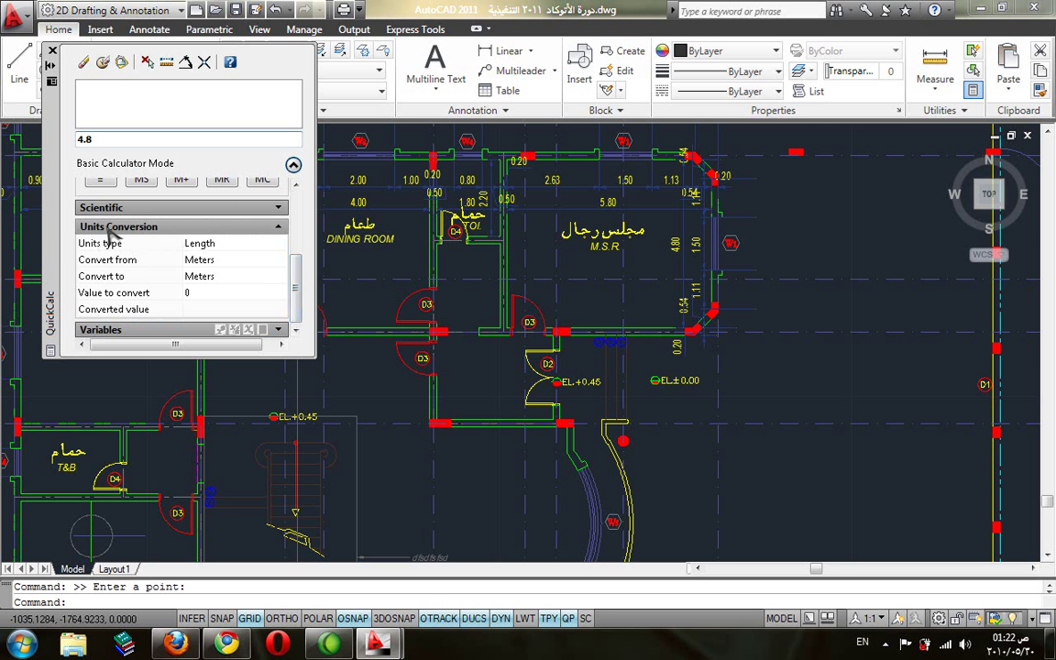
# Step: Set the Units Conversion to convert length from Meters to Meters
pyautogui.click(215, 261)
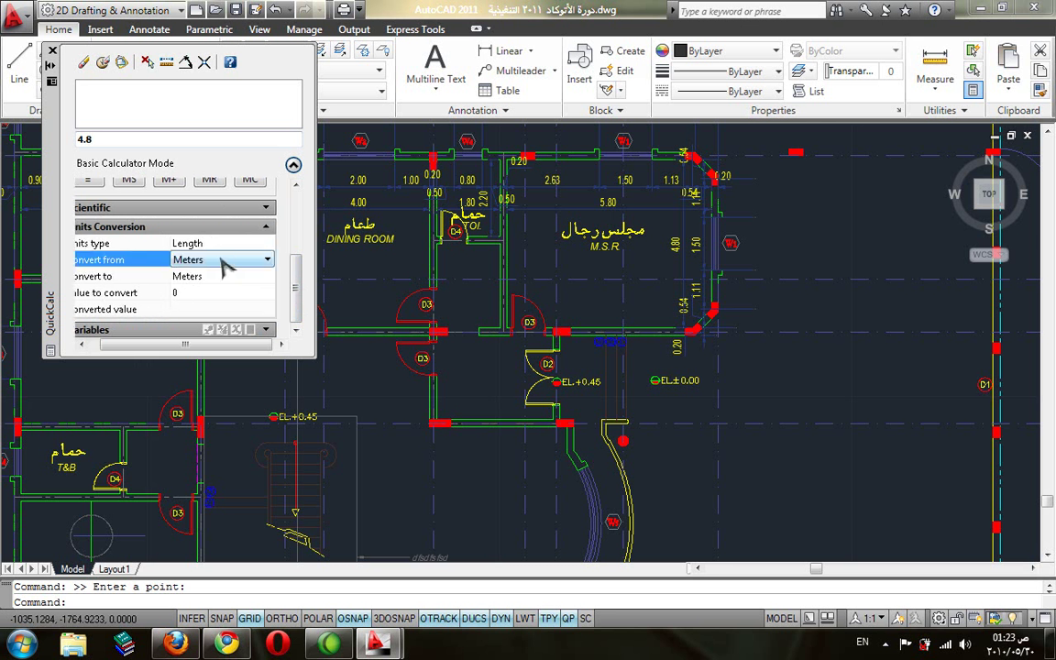
pyautogui.moveTo(189, 345); pyautogui.dragTo(177, 344)
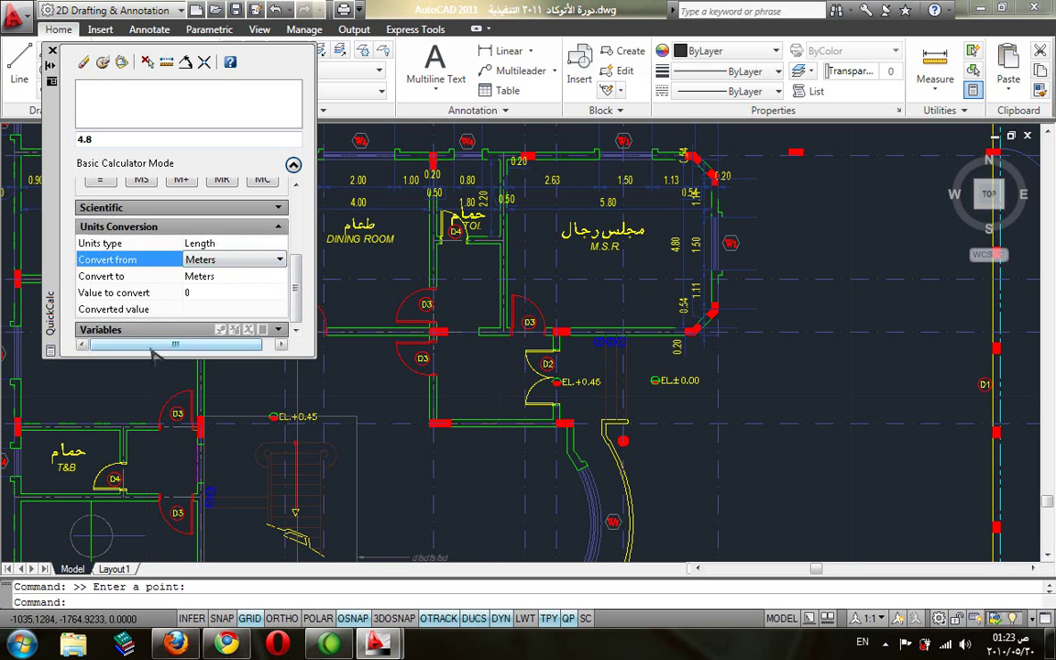
pyautogui.click(228, 259)
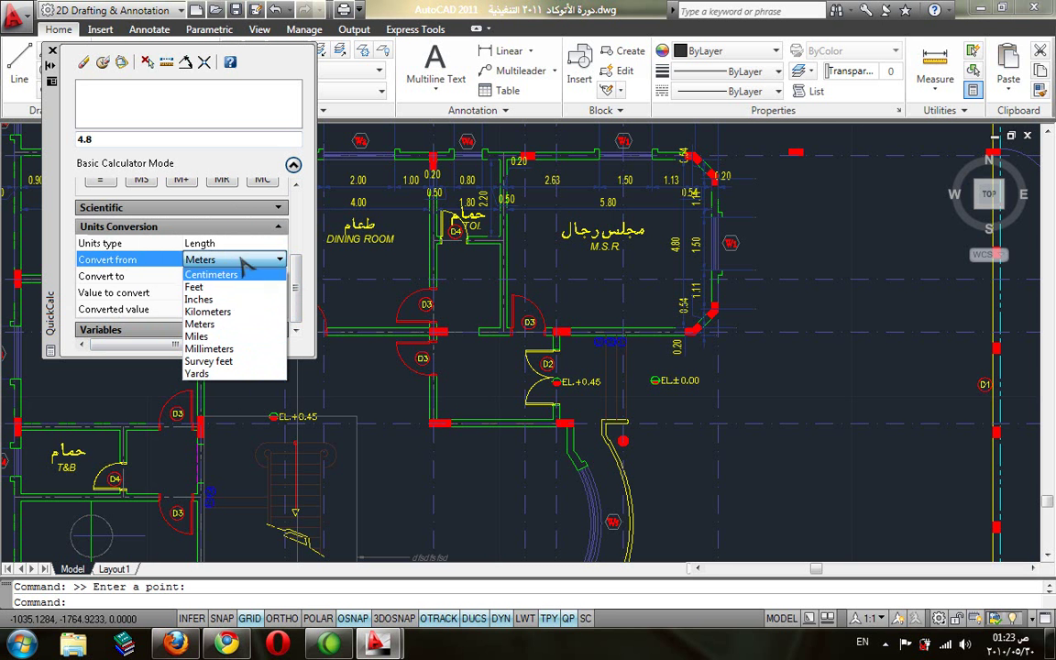
pyautogui.click(240, 262)
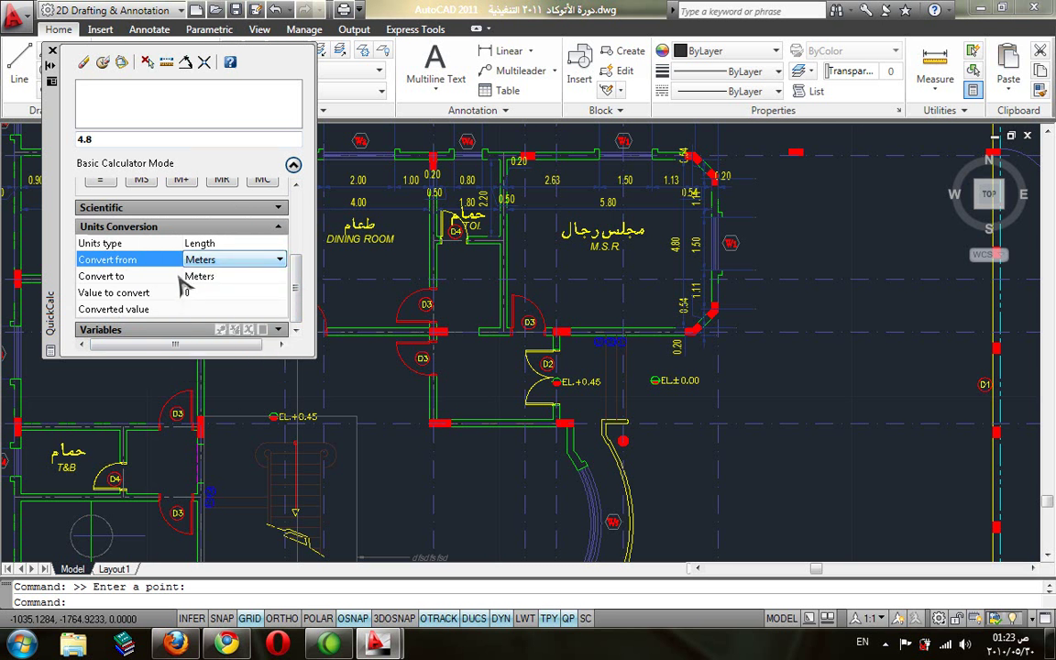
pyautogui.click(218, 279)
pyautogui.click(233, 289)
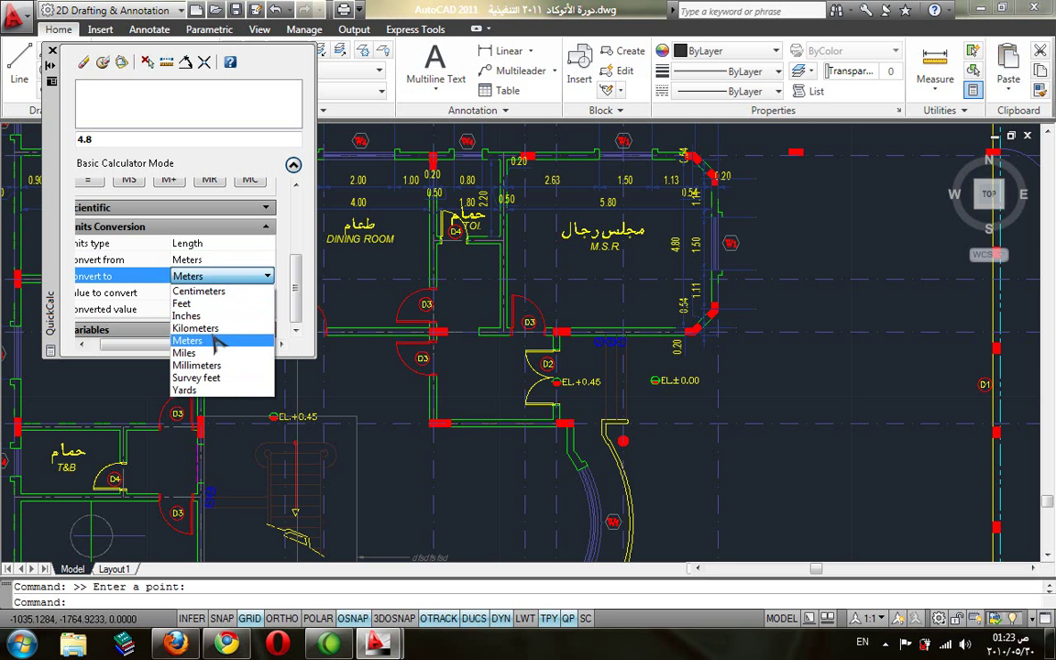
pyautogui.click(110, 353)
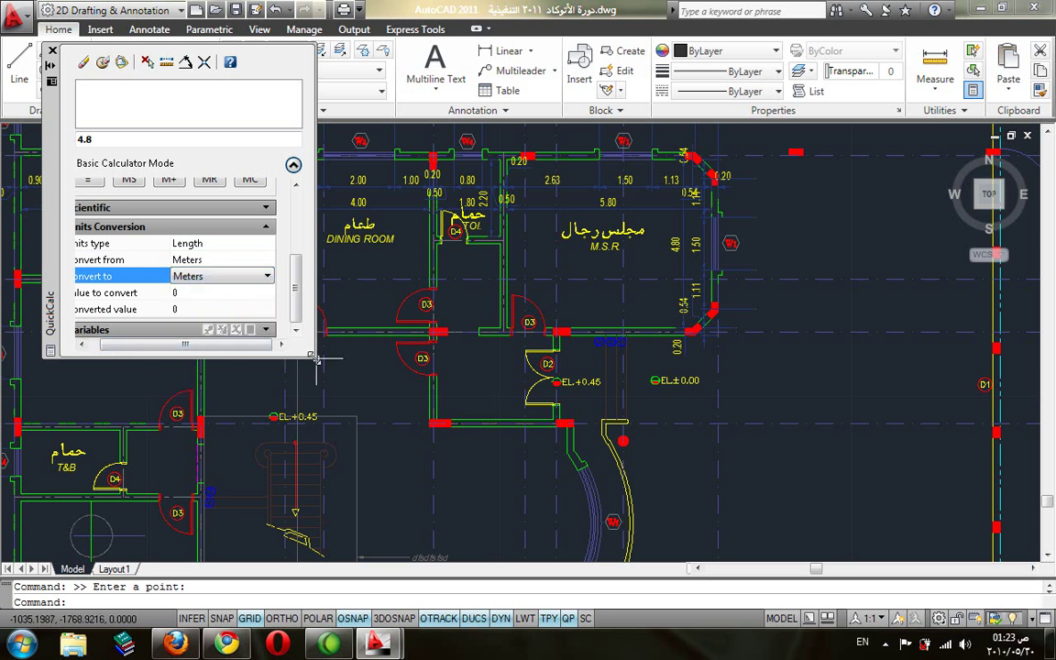
# Step: Enlarge QuickCalc, load 4.8 as the value and convert from Feet, giving 1.46304
pyautogui.moveTo(313, 356); pyautogui.dragTo(387, 422)
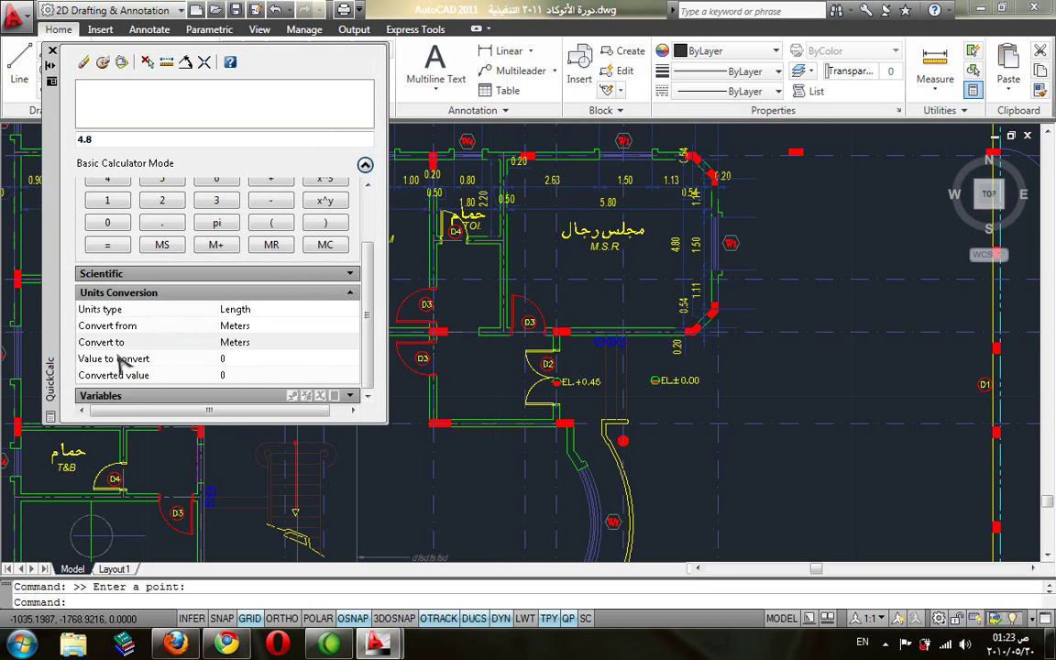
pyautogui.click(184, 358)
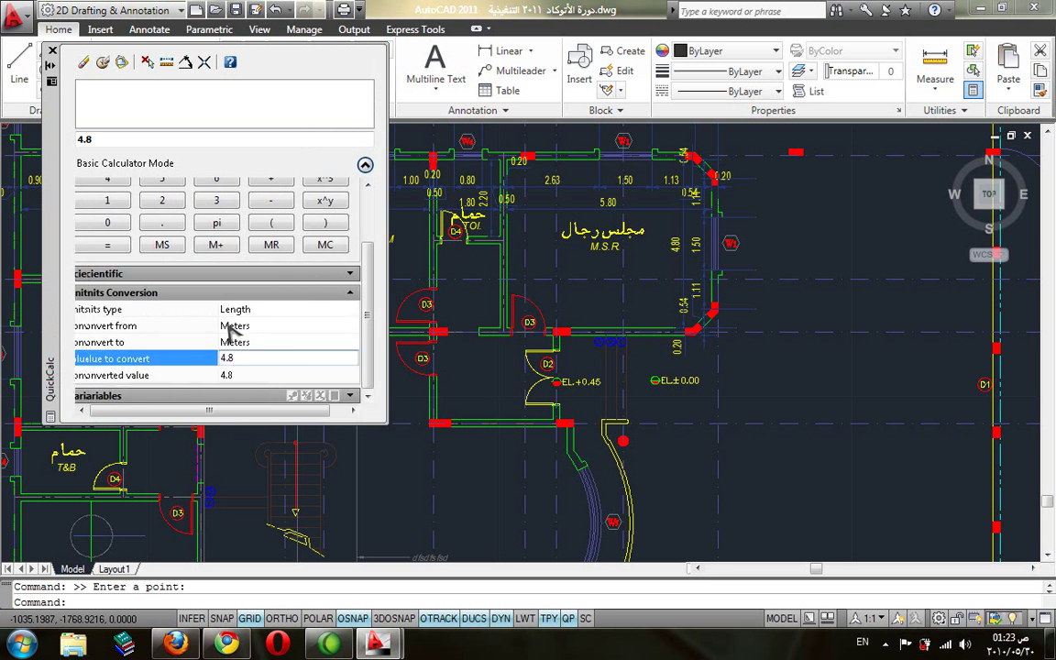
pyautogui.click(231, 327)
pyautogui.moveTo(197, 412); pyautogui.dragTo(169, 413)
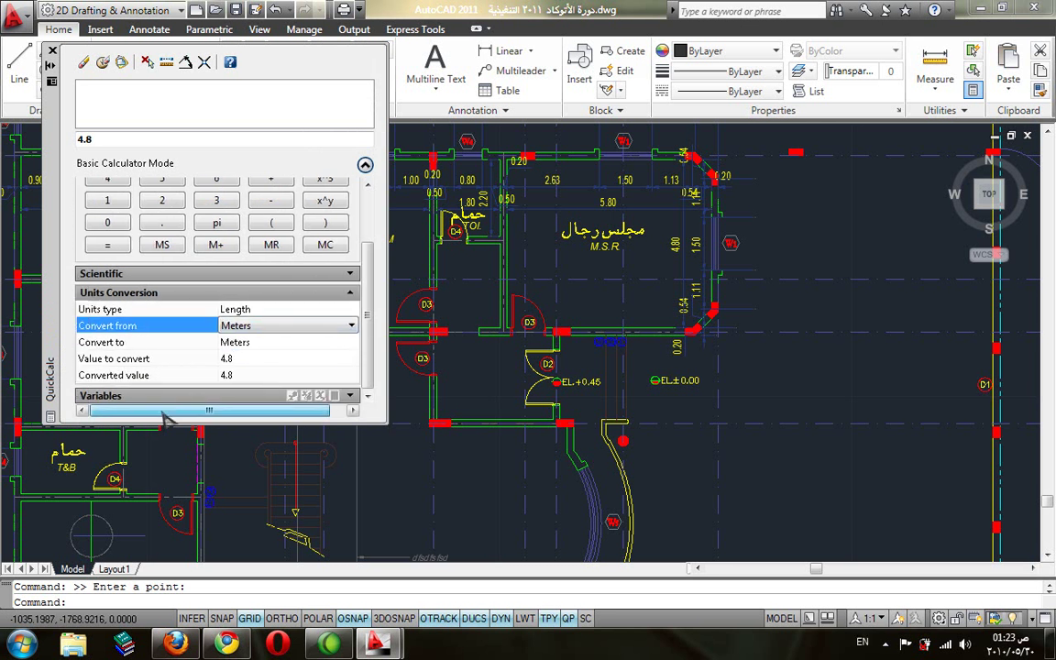
pyautogui.click(259, 330)
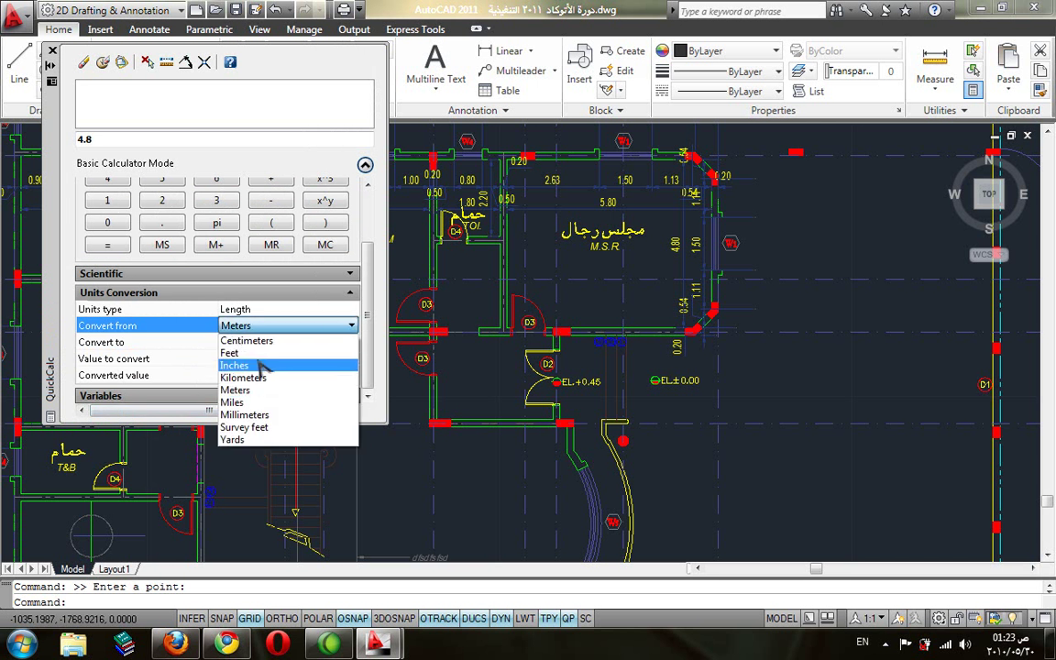
pyautogui.click(257, 354)
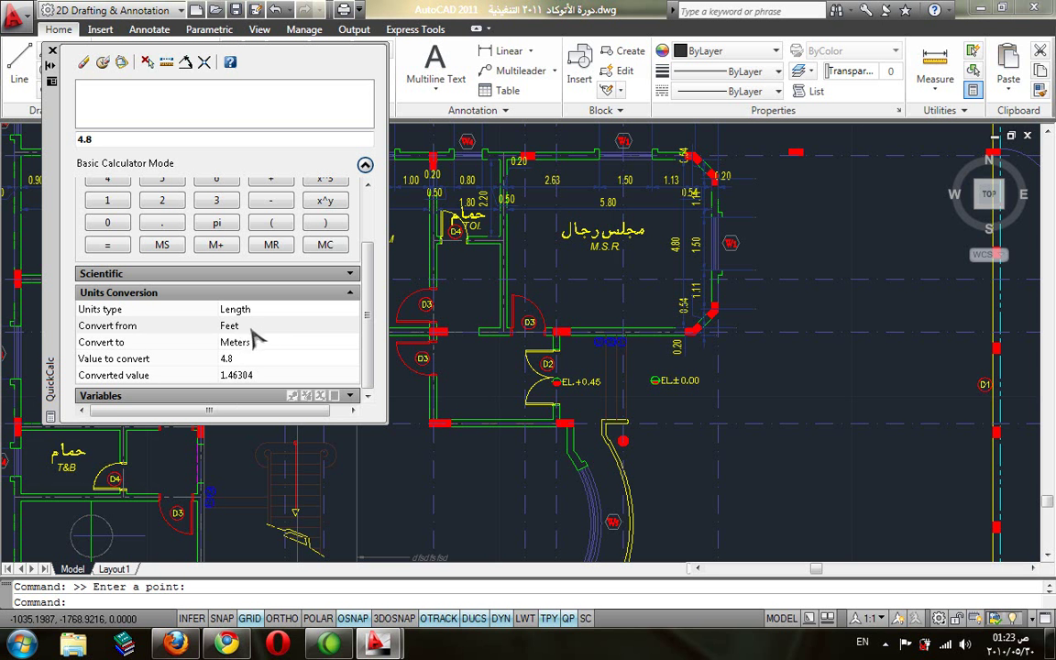
# Step: Convert 1 Feet to Inches, getting 12
pyautogui.click(246, 342)
pyautogui.click(240, 342)
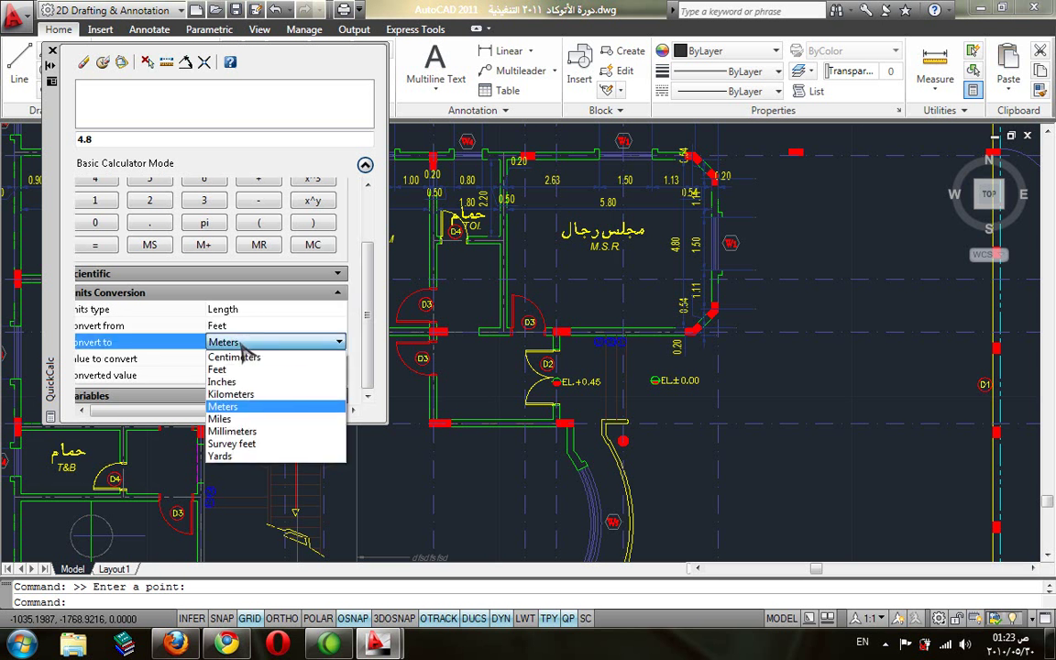
pyautogui.click(243, 379)
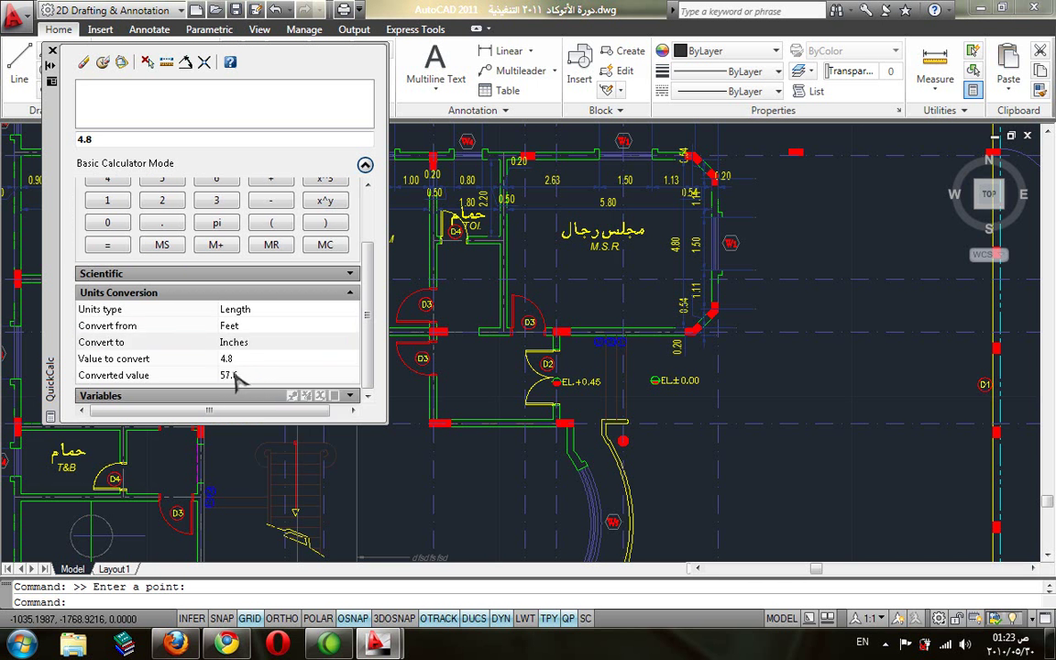
pyautogui.click(234, 357)
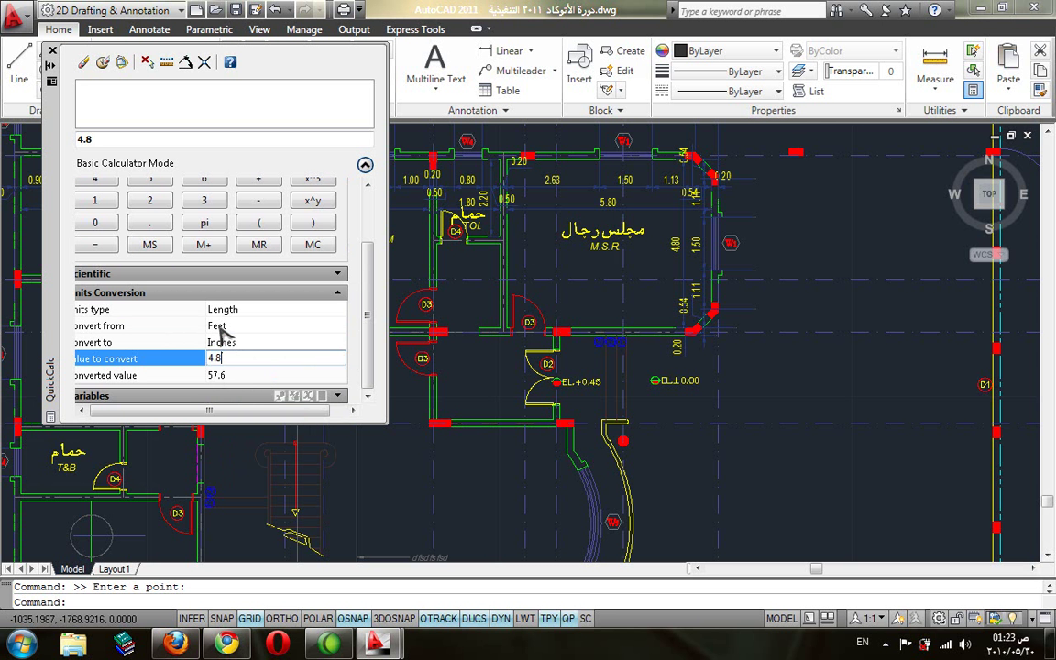
pyautogui.click(223, 359)
pyautogui.moveTo(223, 362); pyautogui.dragTo(194, 350)
pyautogui.write('1')
pyautogui.press('Return')
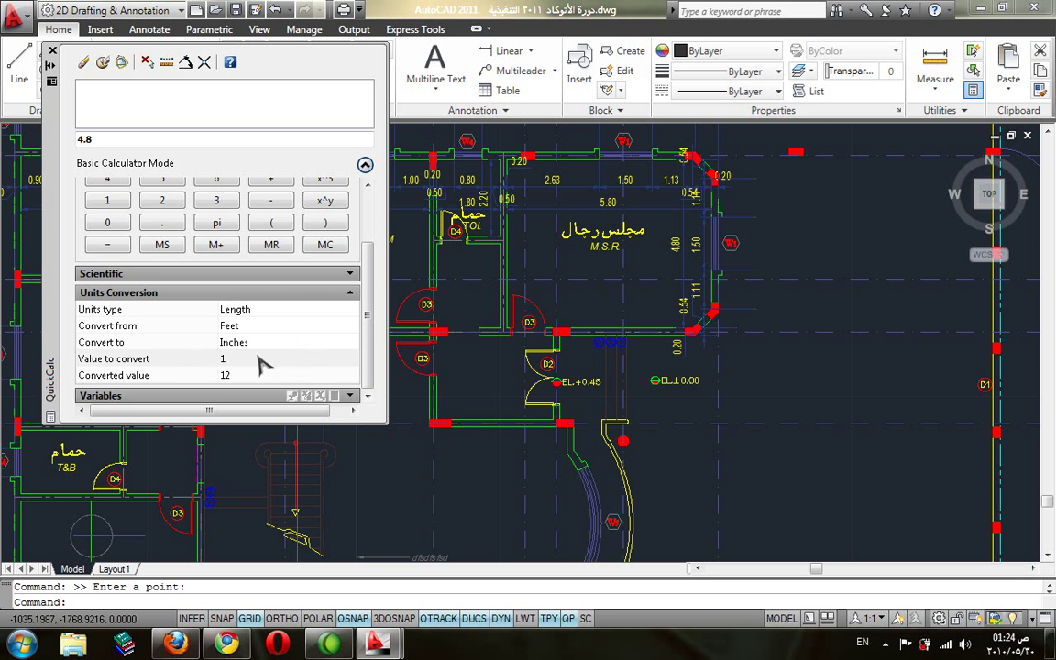
# Step: Keep Feet as the source unit and close the QuickCalc palette
pyautogui.click(246, 327)
pyautogui.click(248, 327)
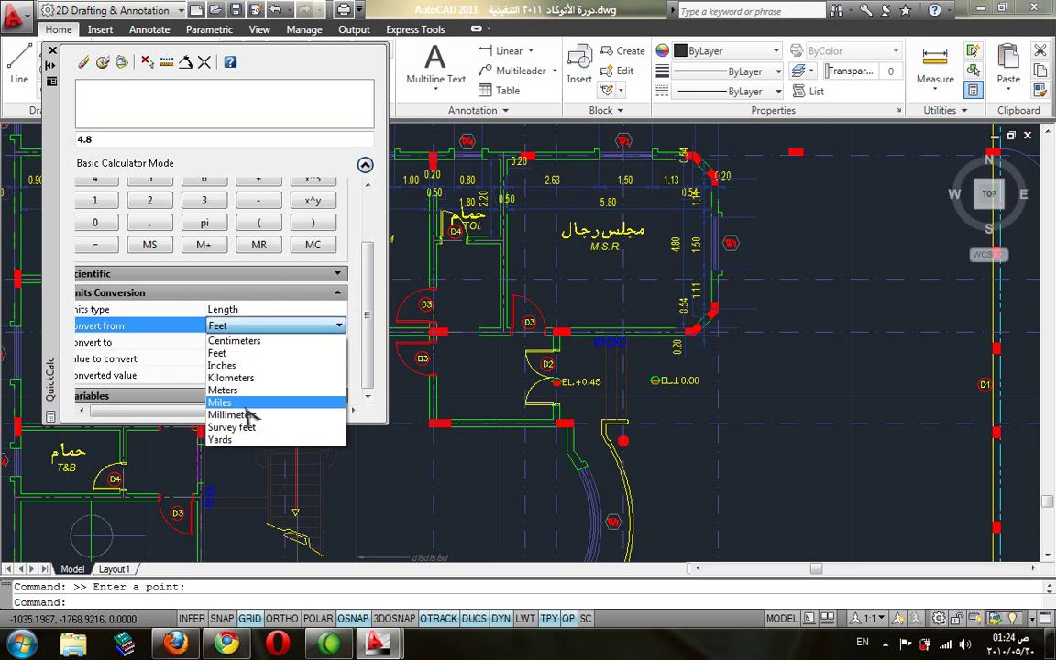
pyautogui.click(259, 328)
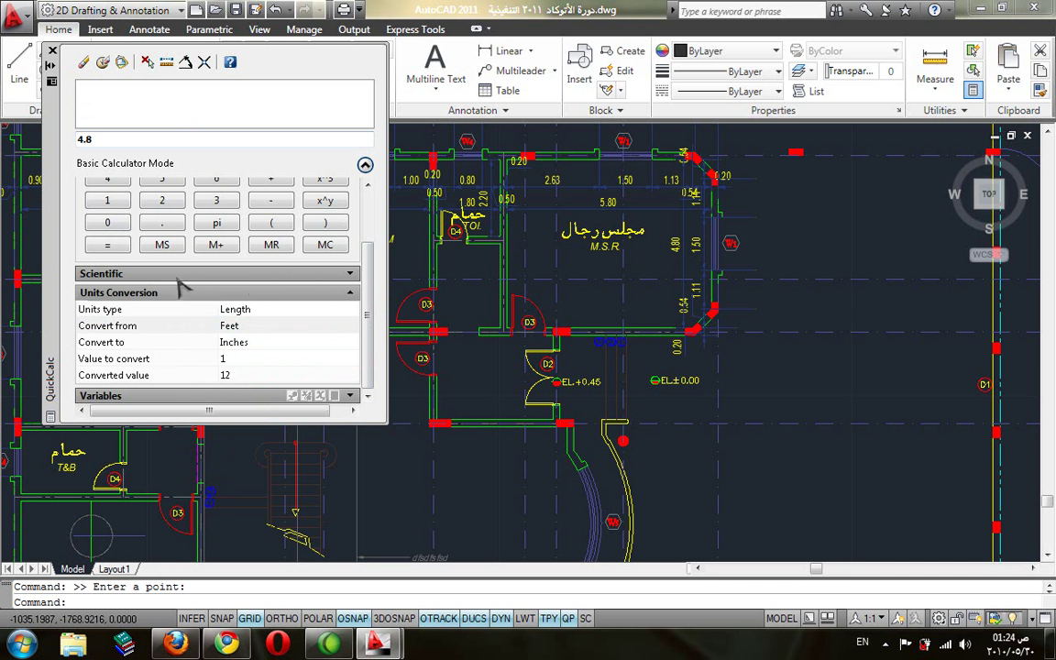
pyautogui.click(52, 52)
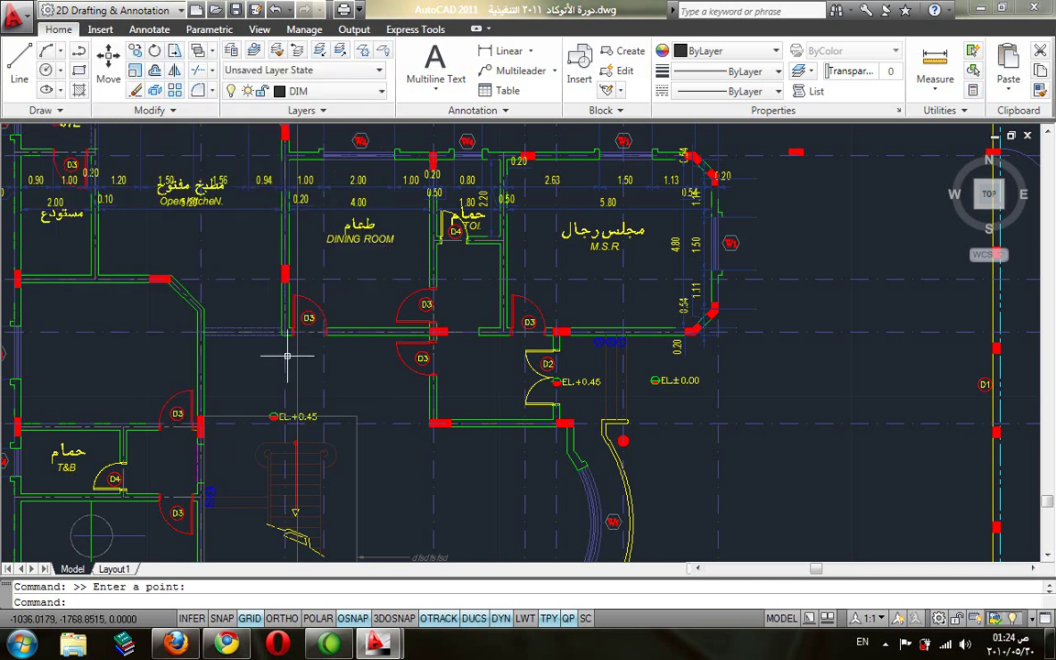
# Step: Zoom to the bathroom and start a new object group named 123 with GROUP
pyautogui.middleClick(398, 300)
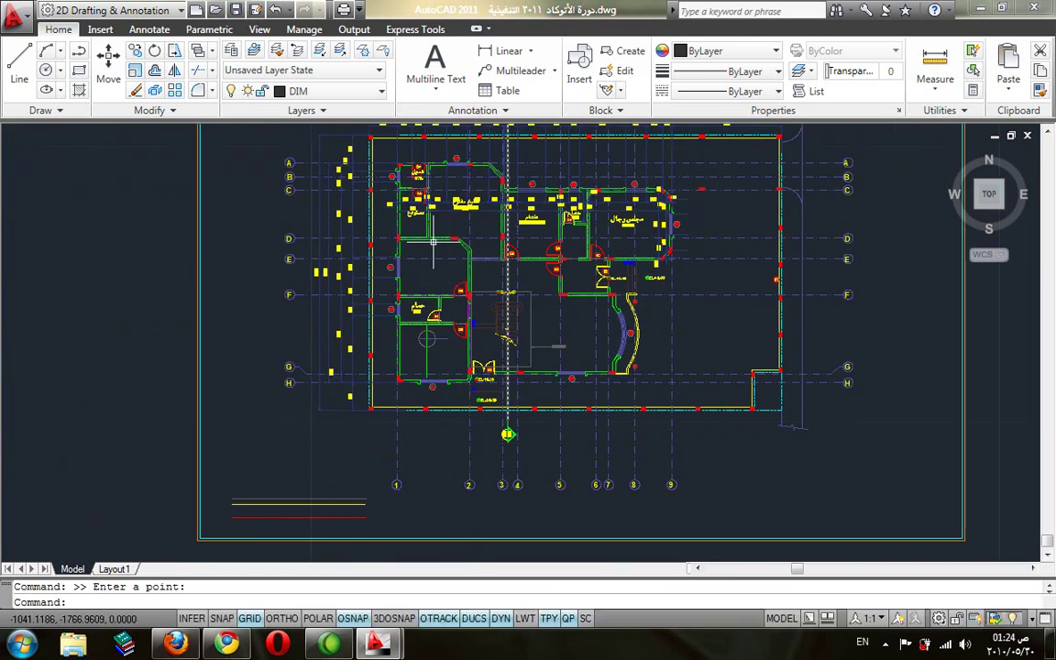
pyautogui.scroll(-3, 401, 208)
pyautogui.scroll(6, 401, 427)
pyautogui.scroll(3, 394, 417)
pyautogui.scroll(3, 400, 408)
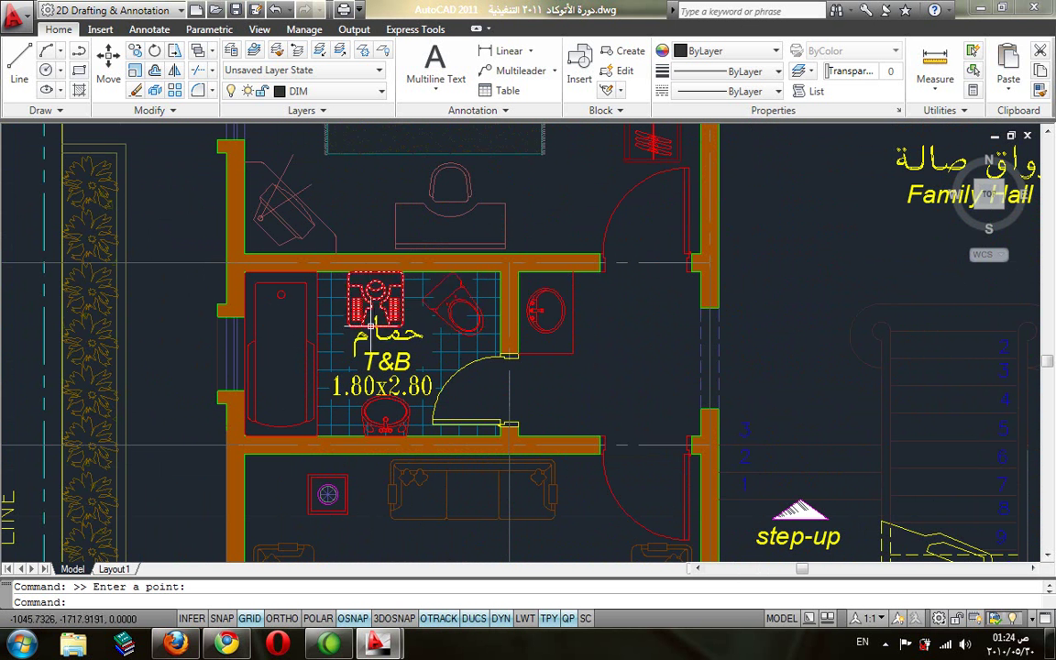
pyautogui.write('g')
pyautogui.press('Return')
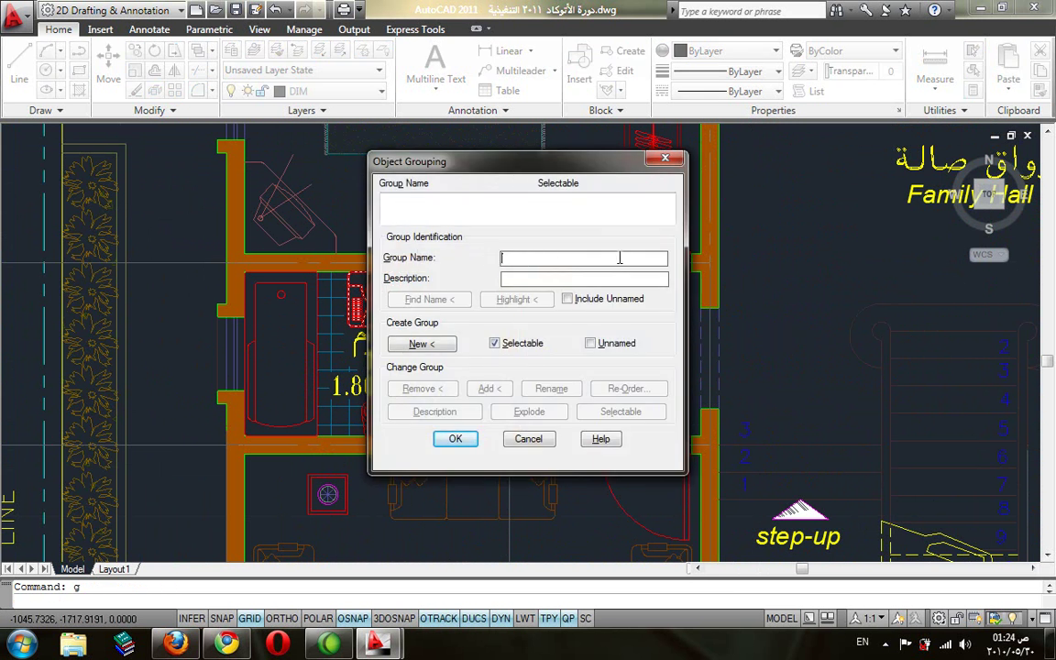
pyautogui.click(419, 347)
pyautogui.click(434, 348)
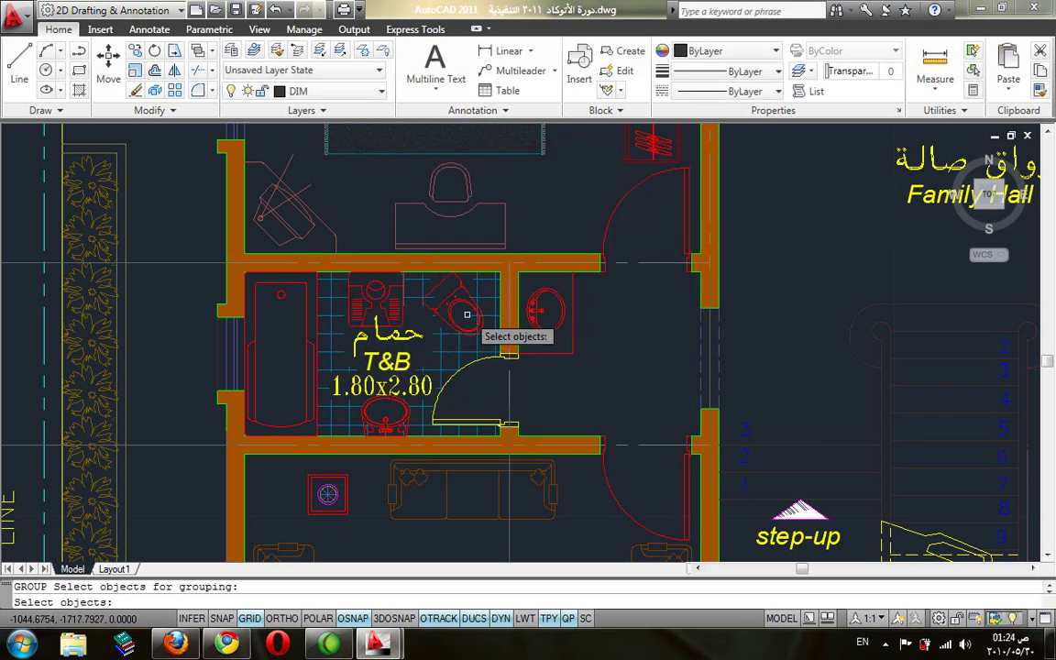
# Step: Add the toilet, bidet and bathtub to group 123
pyautogui.click(451, 292)
pyautogui.click(385, 292)
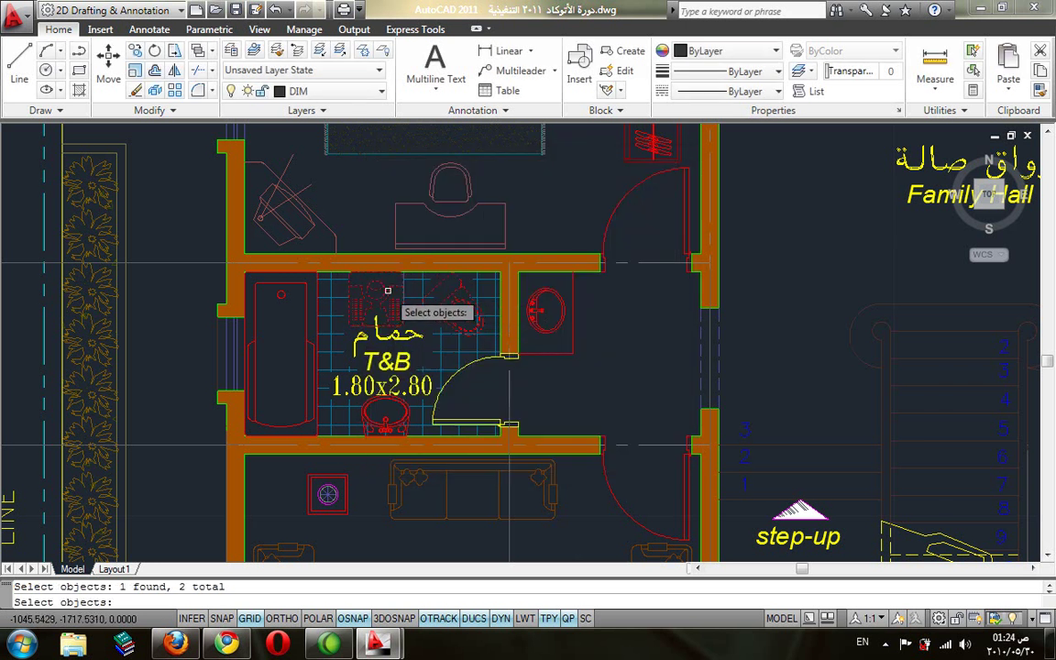
pyautogui.click(307, 300)
pyautogui.press('Return')
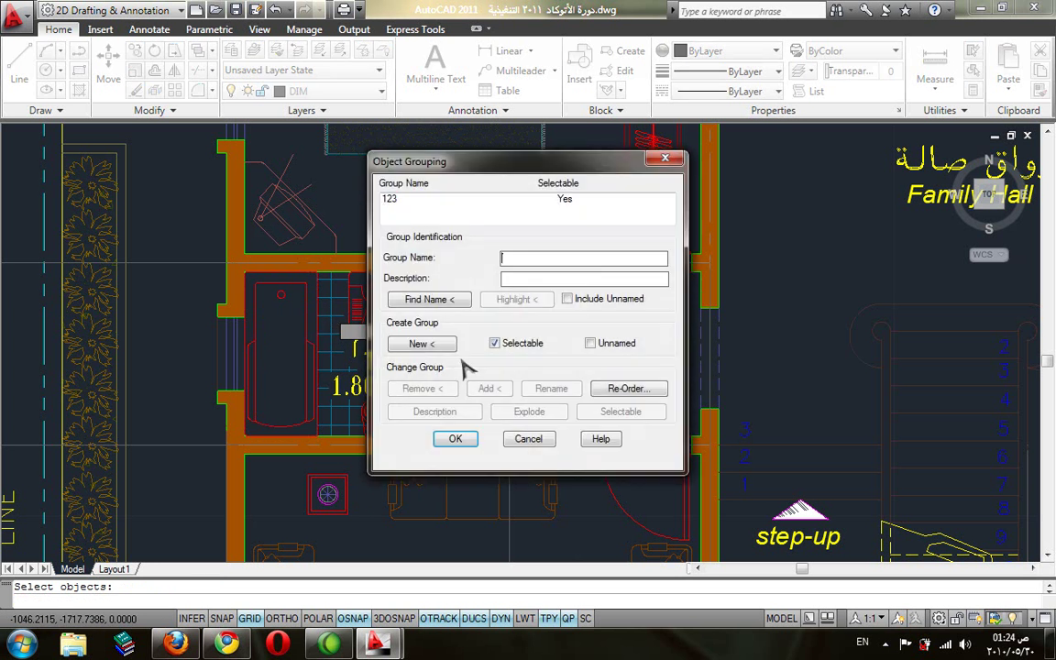
pyautogui.click(455, 438)
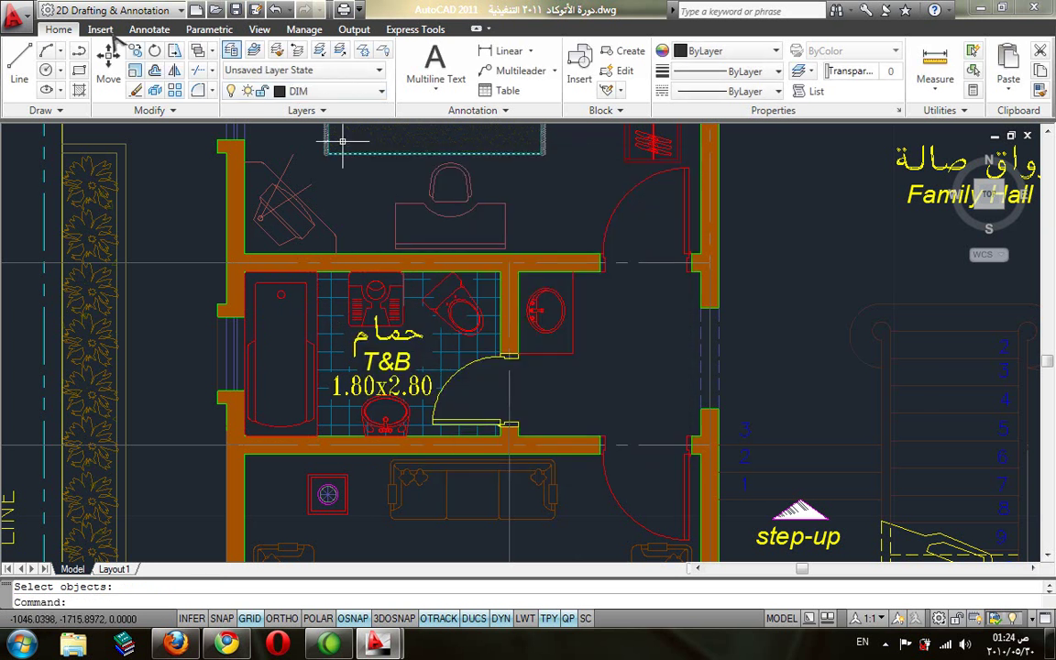
# Step: Move the fixture group to a new spot, then undo the move
pyautogui.click(300, 301)
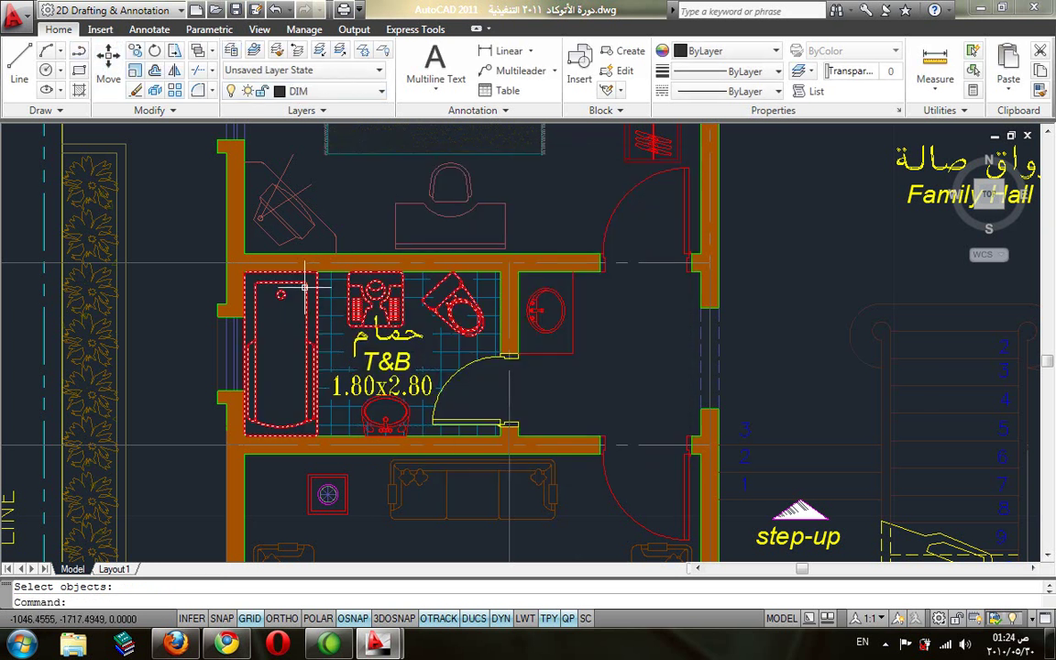
pyautogui.click(108, 62)
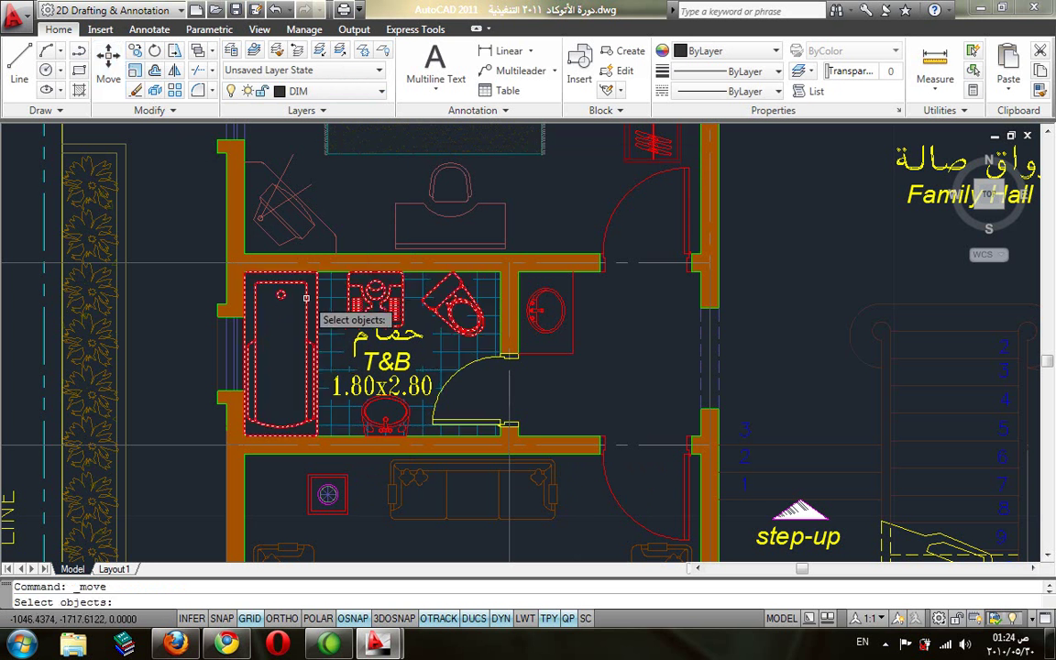
pyautogui.click(378, 298)
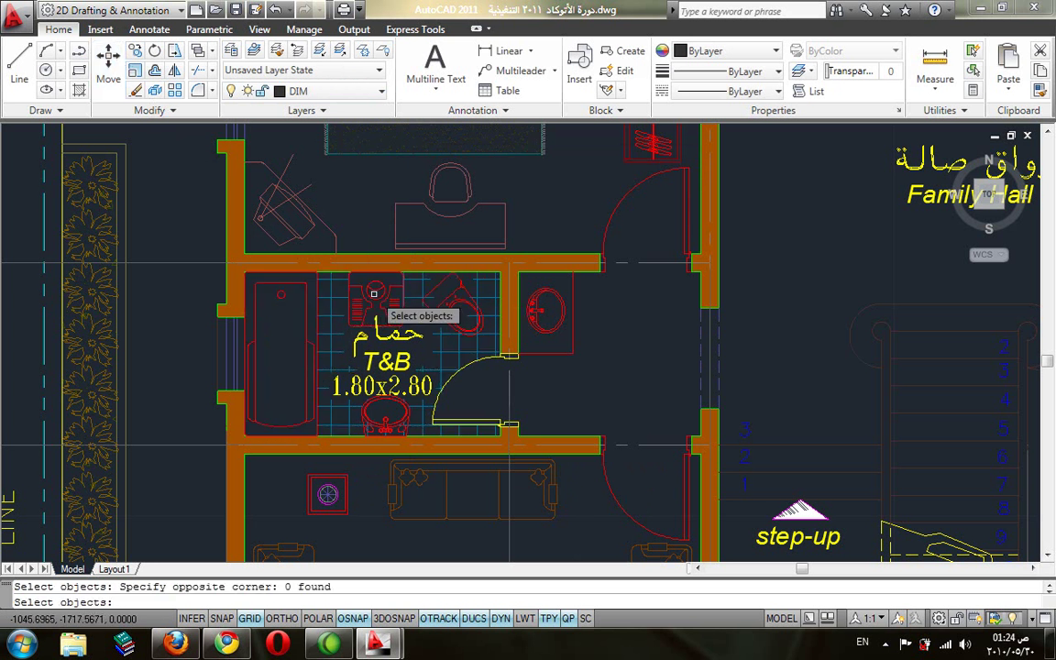
pyautogui.press('Return')
pyautogui.click(375, 300)
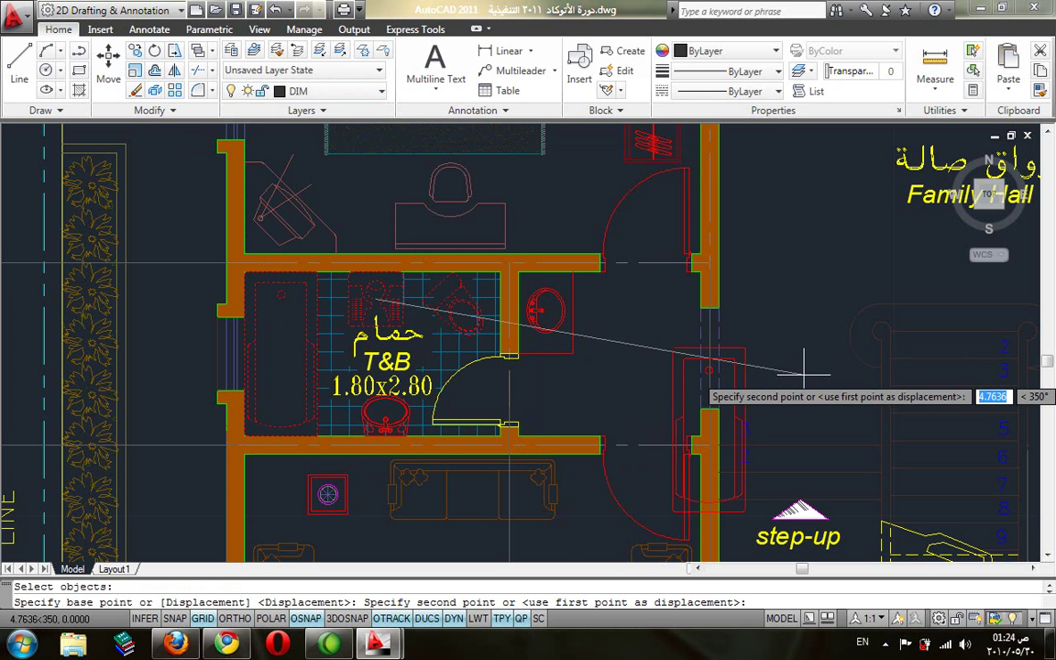
pyautogui.click(785, 312)
pyautogui.hotkey('ctrl', 'z')
pyautogui.hotkey('ctrl', 'z')
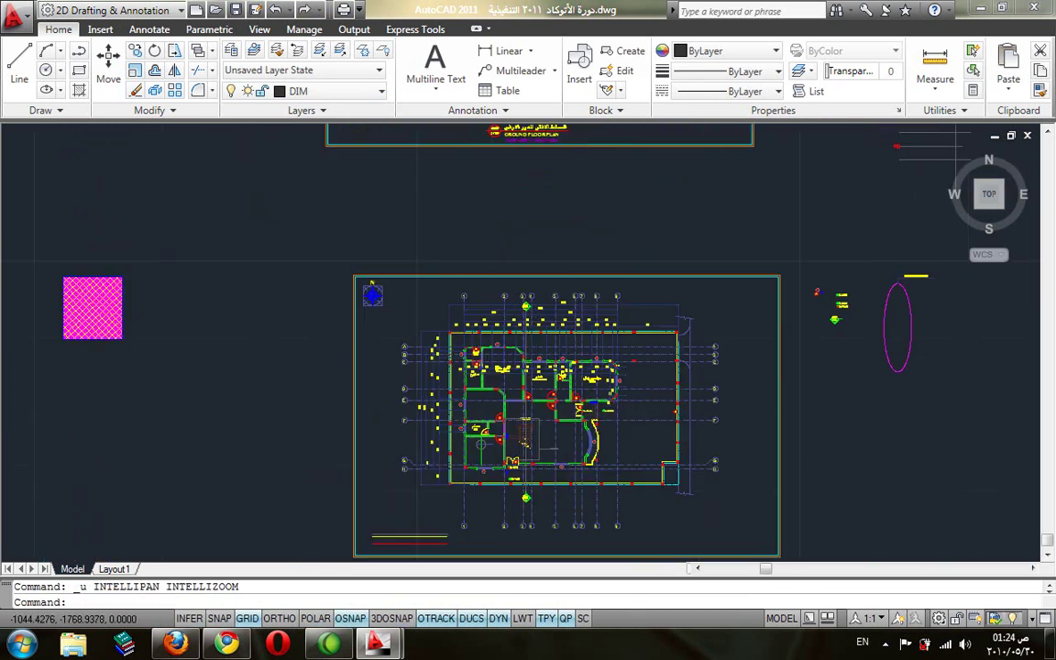
pyautogui.hotkey('ctrl', 'z')
pyautogui.hotkey('ctrl', 'z')
pyautogui.hotkey('ctrl', 'z')
pyautogui.hotkey('ctrl', 'z')
pyautogui.hotkey('ctrl', 'z')
pyautogui.hotkey('ctrl', 'z')
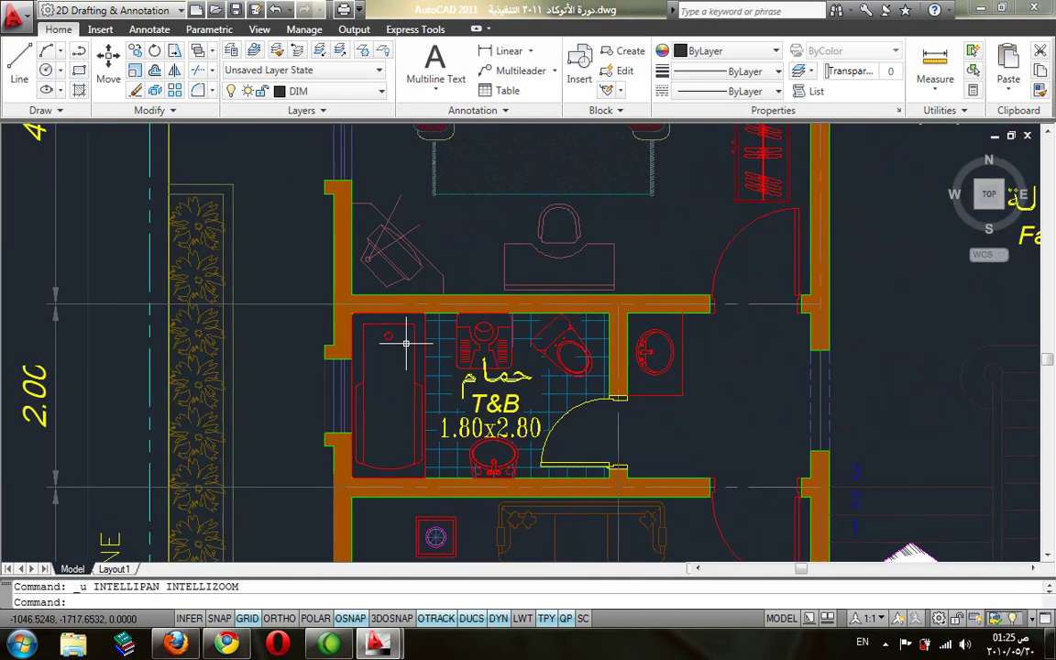
# Step: Select the bathtub, toilet and bidet and cut them with Ctrl+X
pyautogui.click(418, 339)
pyautogui.click(417, 353)
pyautogui.click(417, 353)
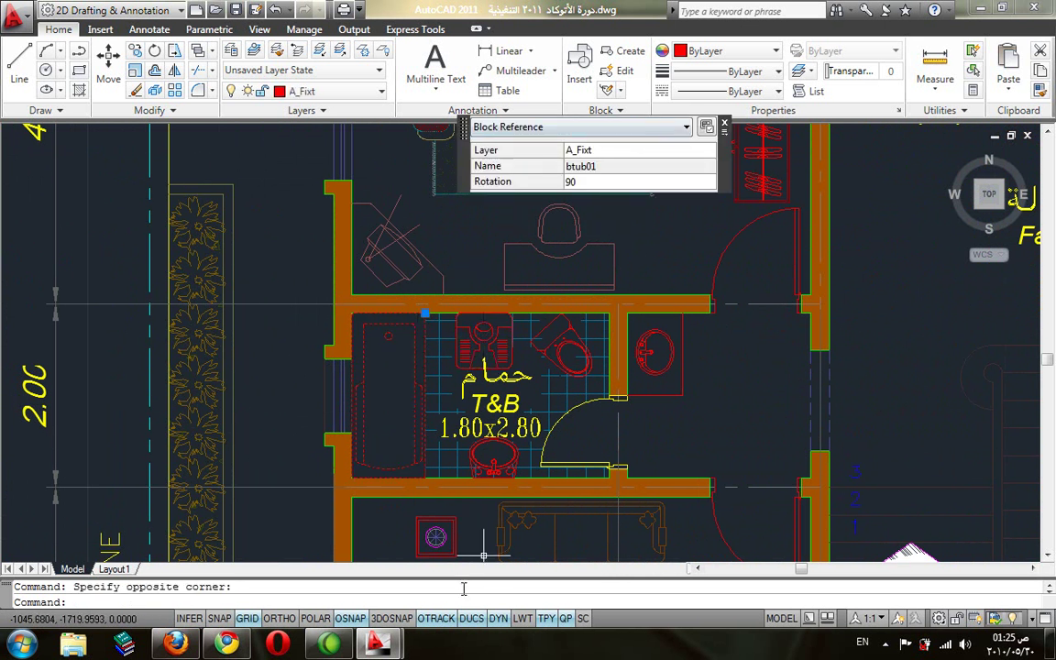
pyautogui.click(566, 619)
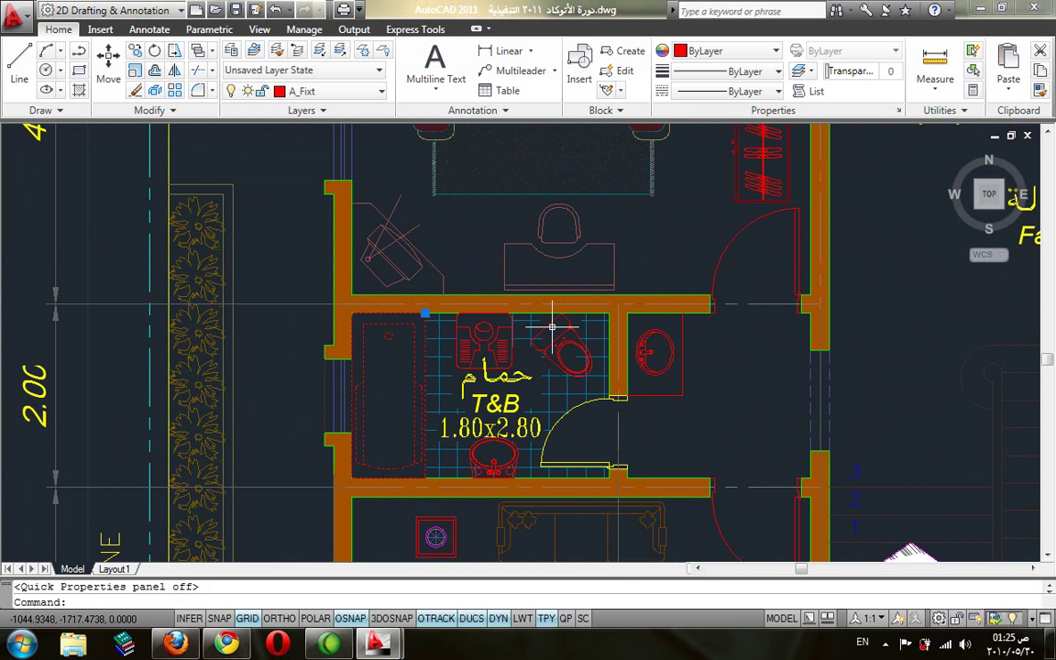
pyautogui.click(483, 330)
pyautogui.click(538, 353)
pyautogui.hotkey('ctrl', 'x')
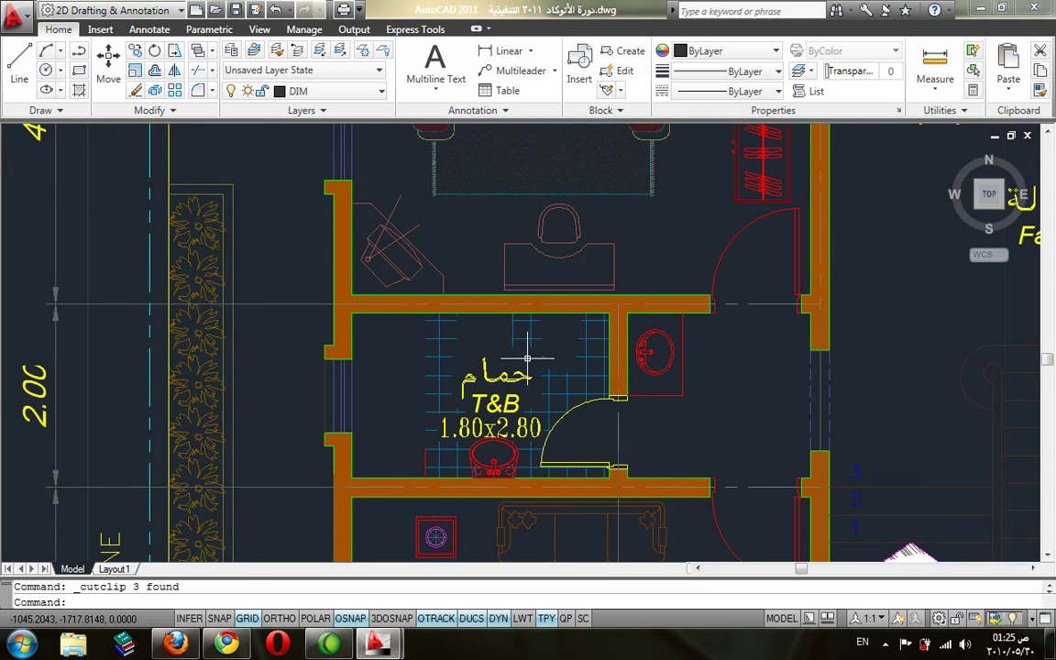
# Step: Paste the cut fixtures beside the wall
pyautogui.hotkey('ctrl', 'v')
pyautogui.scroll(-1, 366, 408)
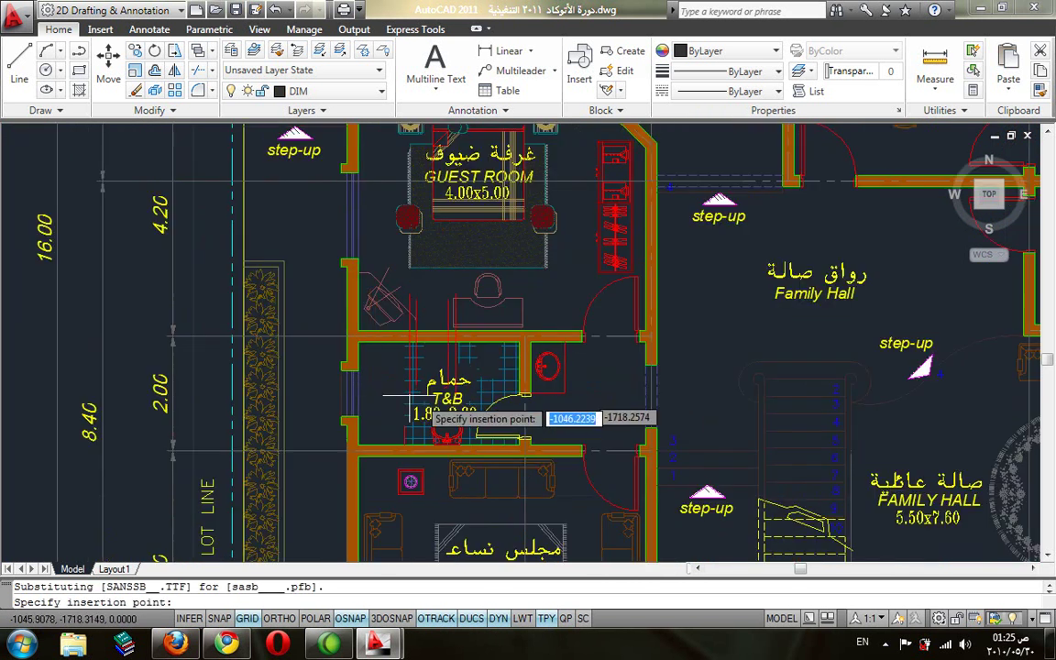
pyautogui.click(608, 379)
pyautogui.scroll(3, 690, 286)
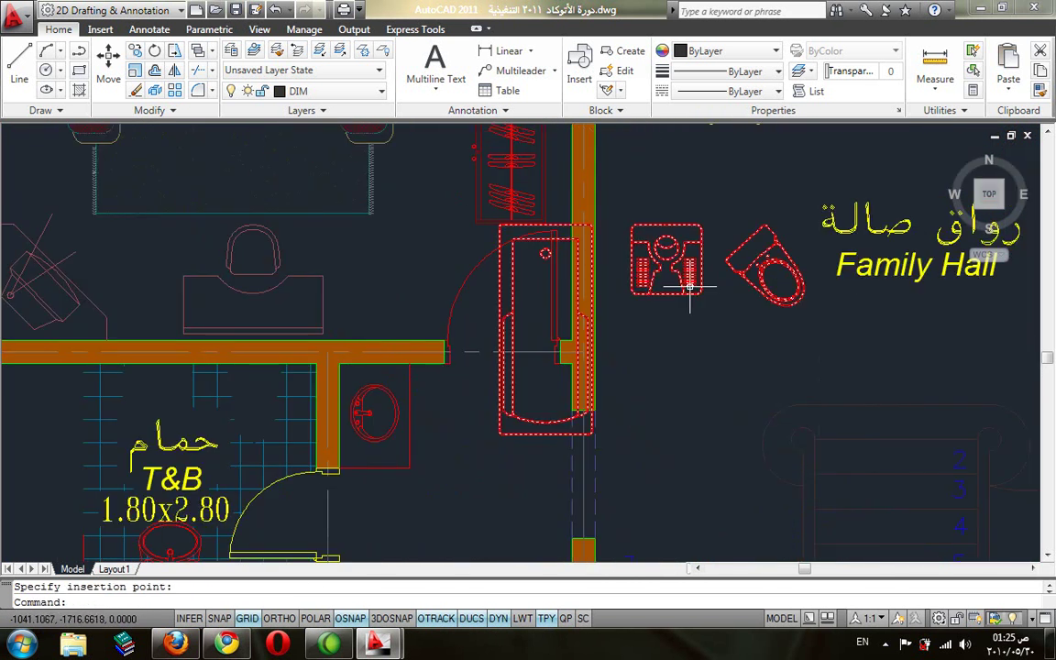
# Step: Move the pasted fixtures to a new position, then undo the move
pyautogui.write('m')
pyautogui.press('Return')
pyautogui.click(667, 276)
pyautogui.press('Return')
pyautogui.click(648, 260)
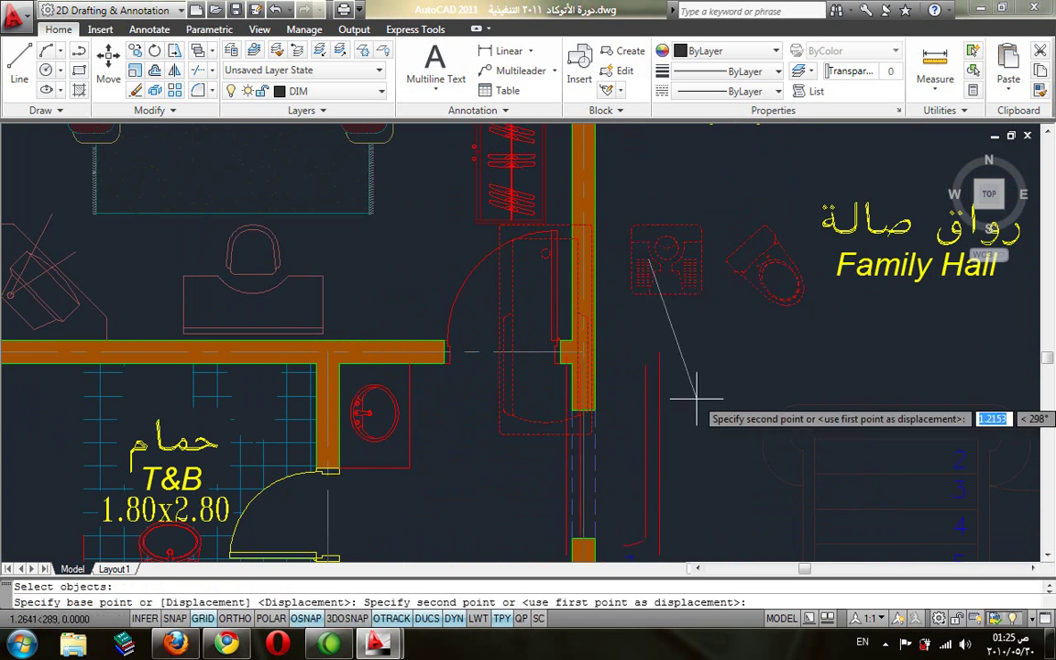
pyautogui.click(690, 353)
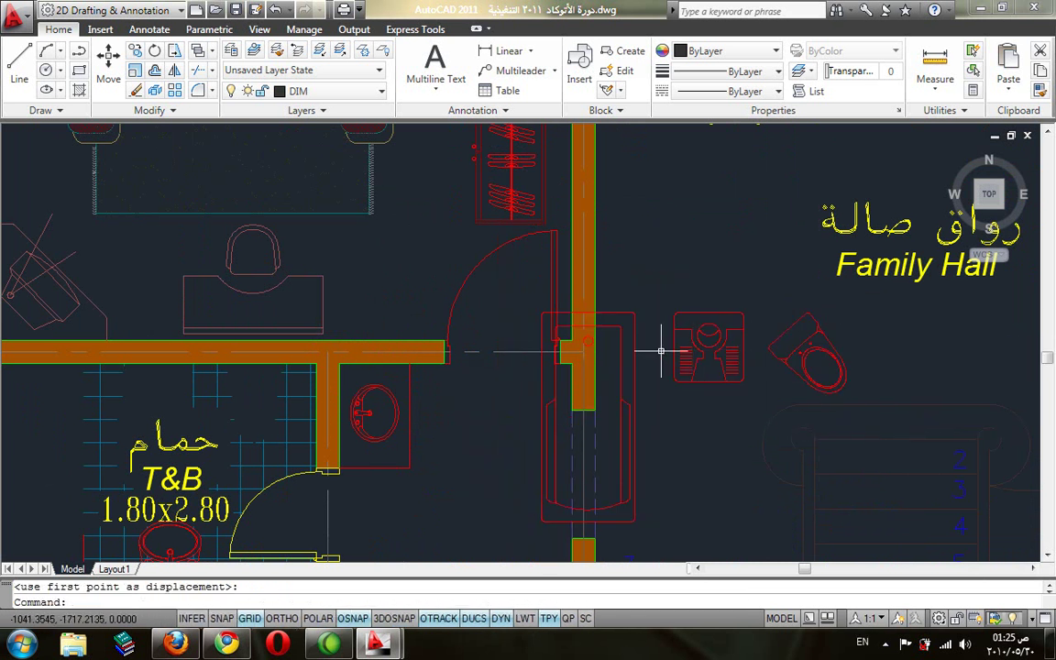
pyautogui.hotkey('ctrl', 'z')
pyautogui.hotkey('ctrl', 'z')
pyautogui.hotkey('ctrl', 'z')
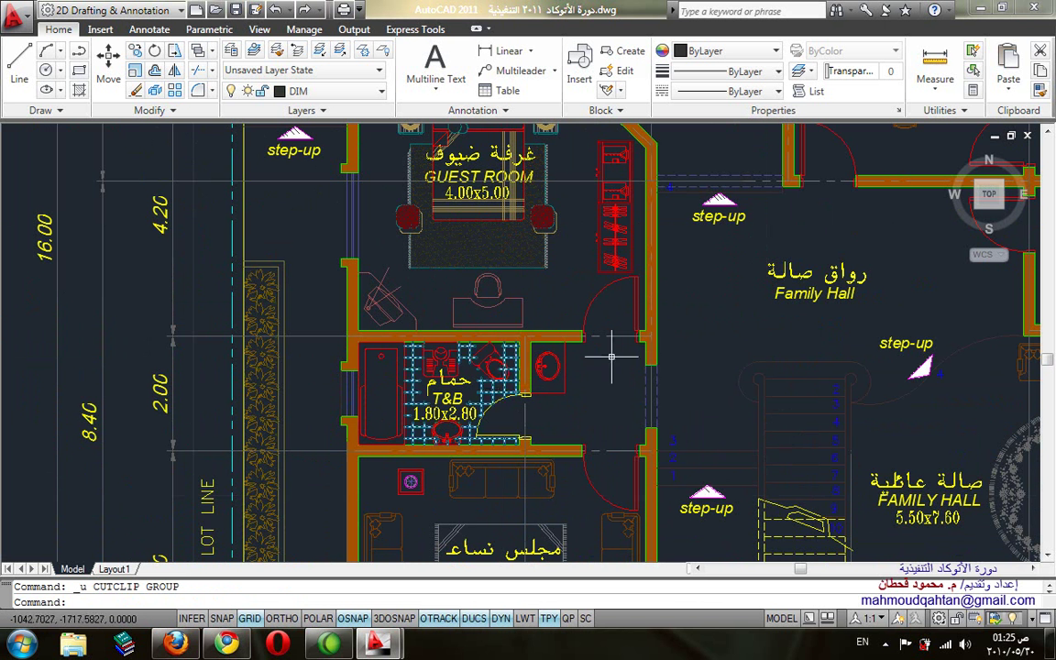
pyautogui.moveTo(495, 377); pyautogui.dragTo(454, 344, button='middle')
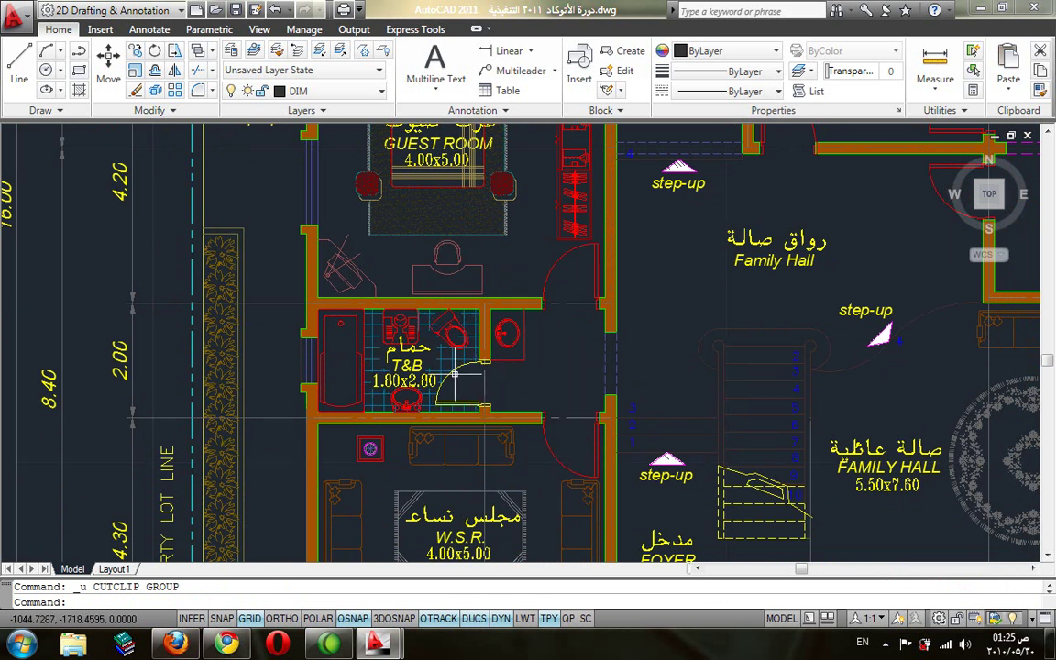
pyautogui.scroll(-3, 379, 346)
pyautogui.scroll(-6, 379, 347)
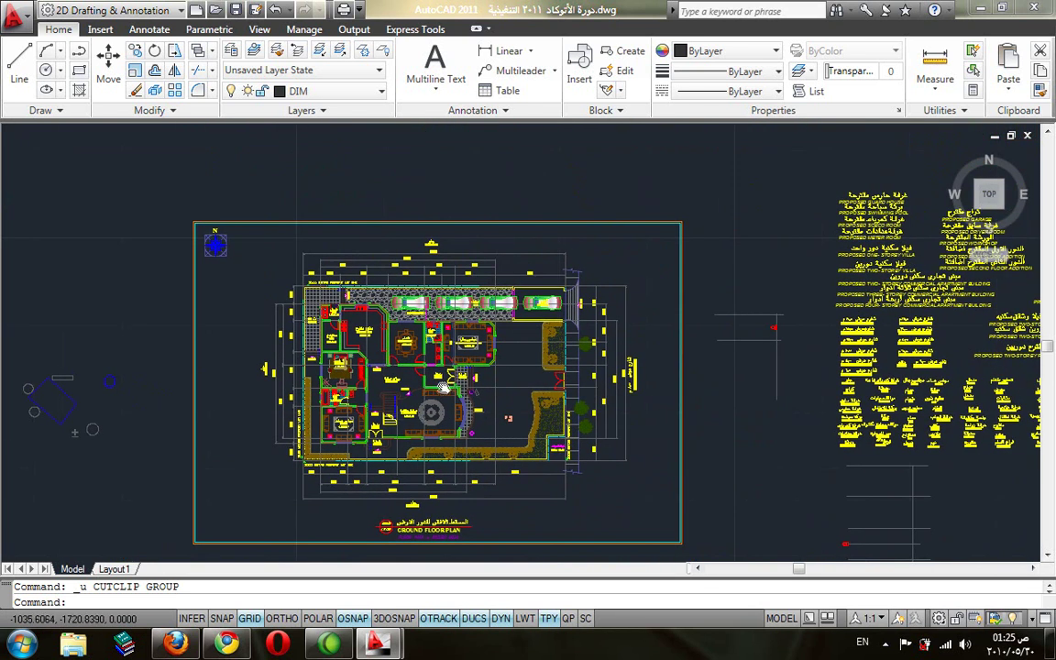
# Step: Purge all unused named items, including ROMANC and DIMENSION, from the drawing
pyautogui.click(25, 18)
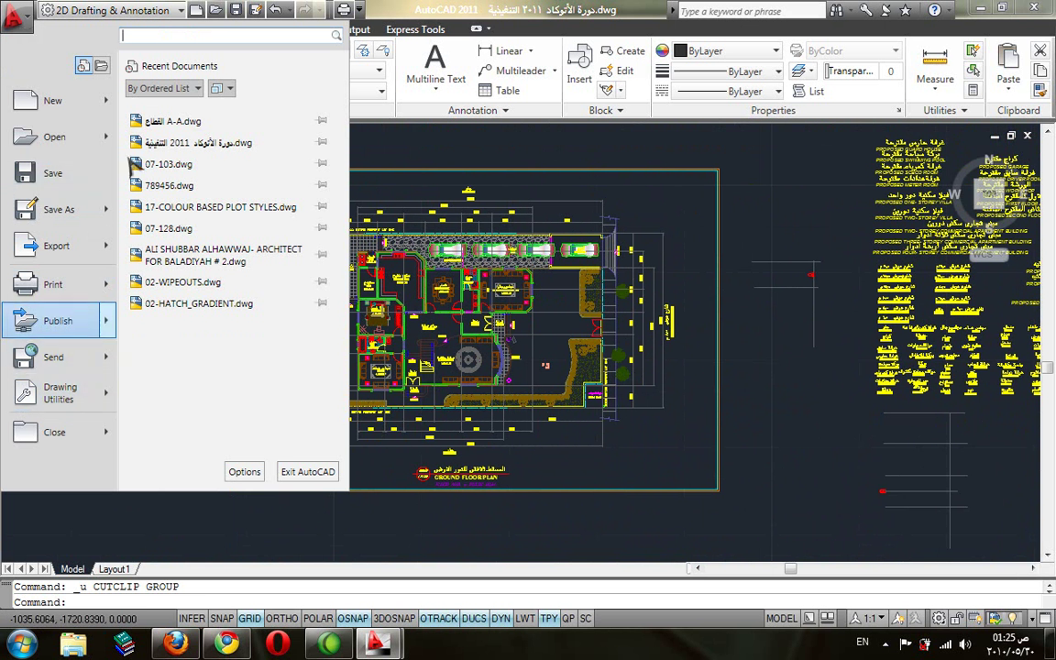
pyautogui.click(110, 398)
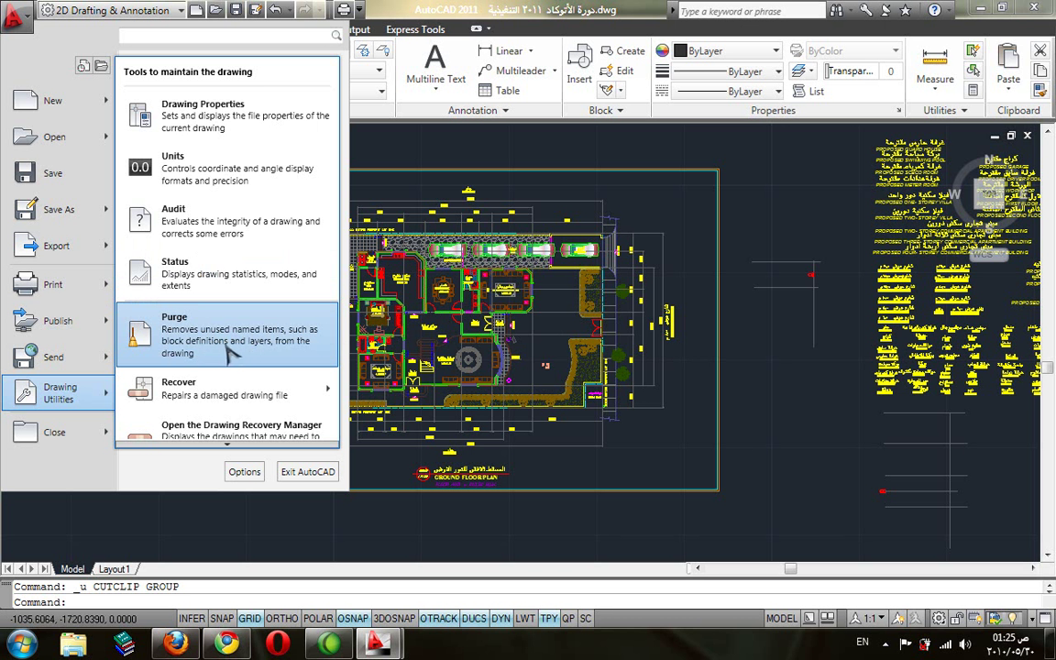
pyautogui.click(220, 339)
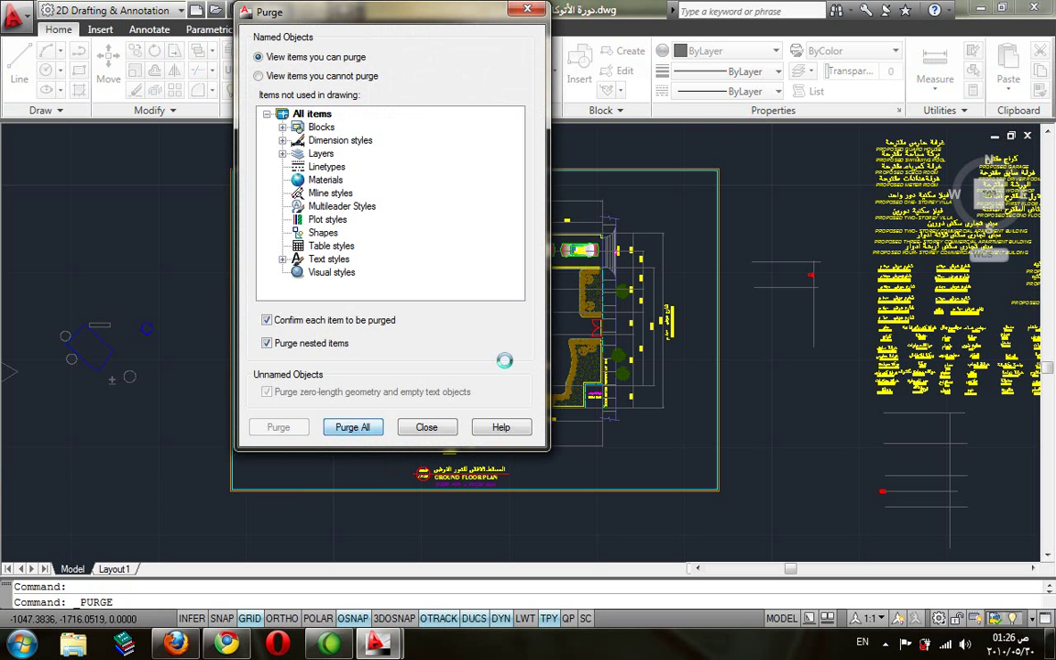
pyautogui.click(492, 309)
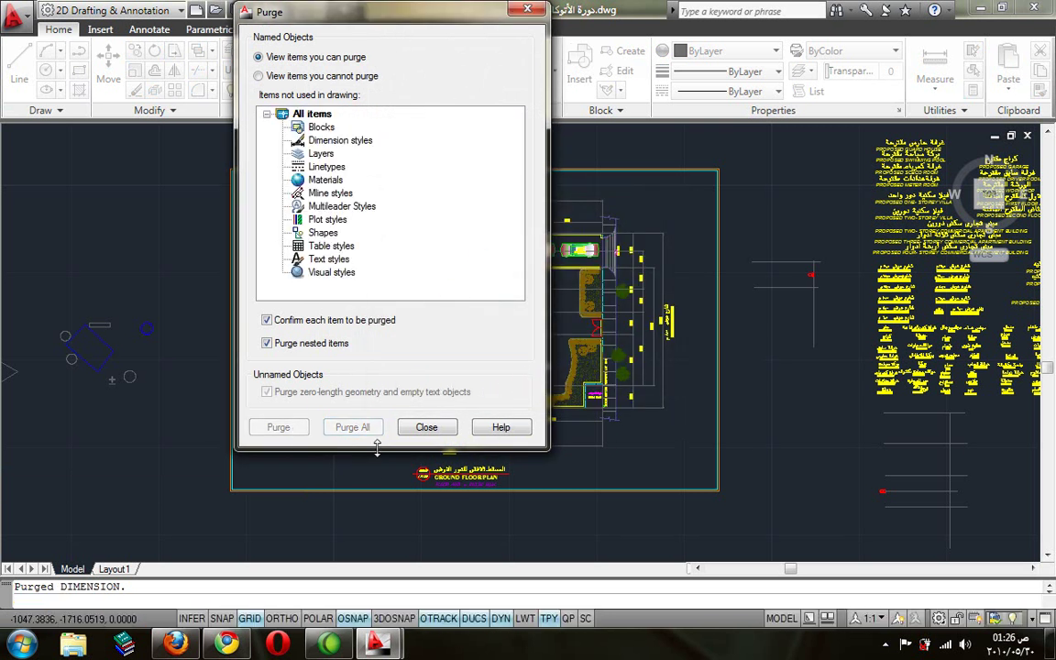
pyautogui.click(428, 428)
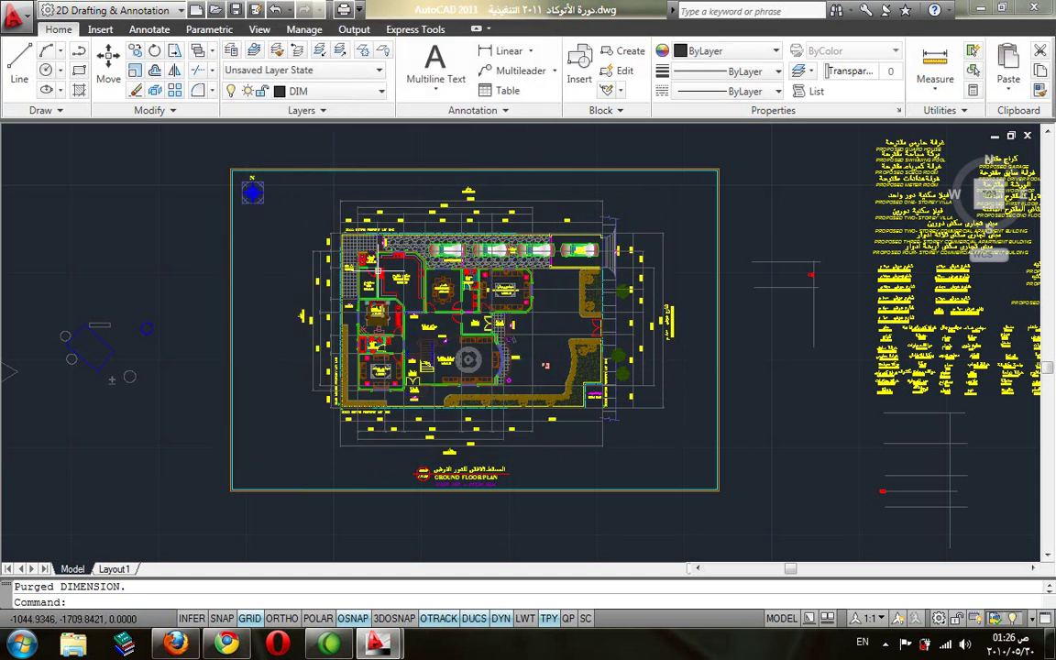
pyautogui.scroll(-2, 450, 257)
pyautogui.moveTo(451, 256)
pyautogui.mouseDown(button='middle')
pyautogui.moveTo(413, 215)
pyautogui.moveTo(404, 240)
pyautogui.mouseUp(button='middle')
pyautogui.scroll(3, 466, 223)
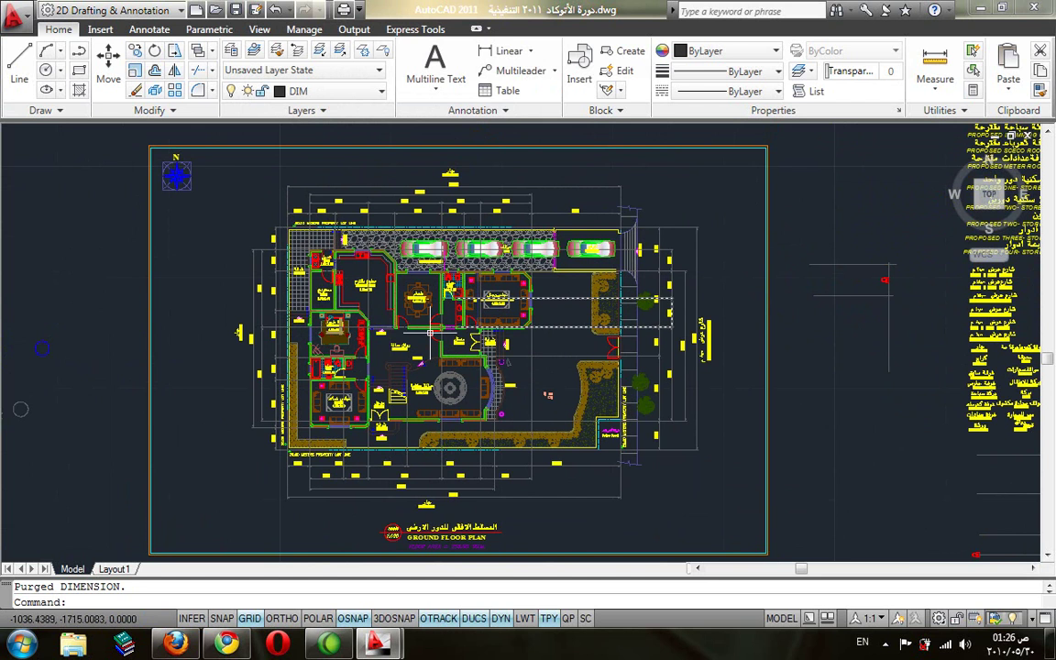
pyautogui.scroll(3, 349, 268)
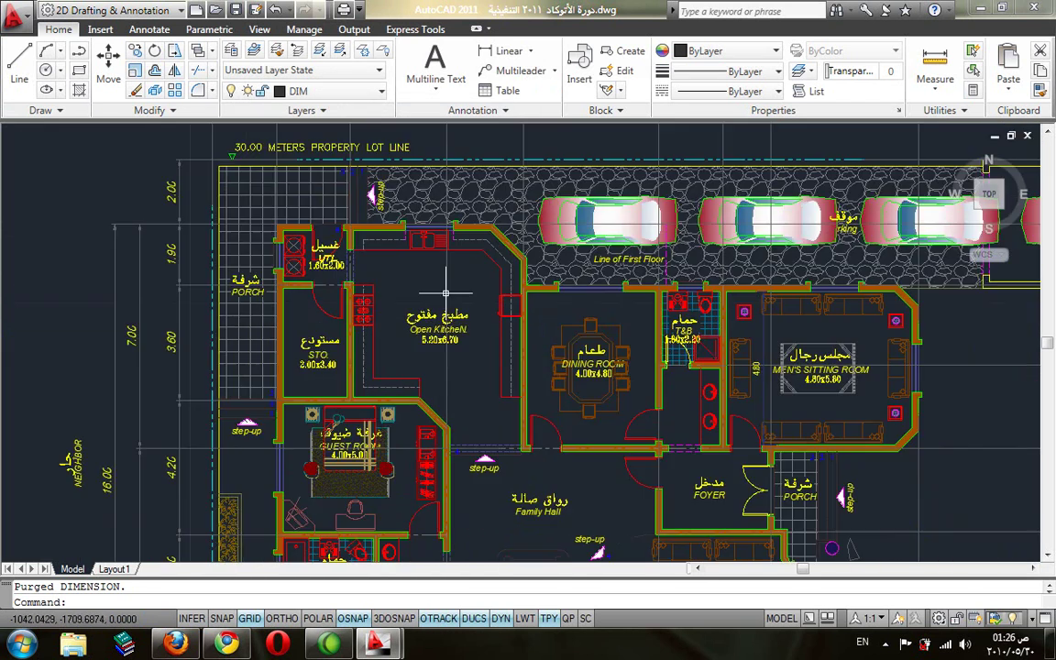
pyautogui.scroll(-2, 458, 303)
pyautogui.moveTo(349, 358)
pyautogui.mouseDown(button='middle')
pyautogui.moveTo(578, 361)
pyautogui.moveTo(488, 342)
pyautogui.mouseUp(button='middle')
pyautogui.scroll(1, 513, 275)
pyautogui.scroll(2, 532, 248)
pyautogui.scroll(3, 545, 223)
pyautogui.scroll(2, 544, 223)
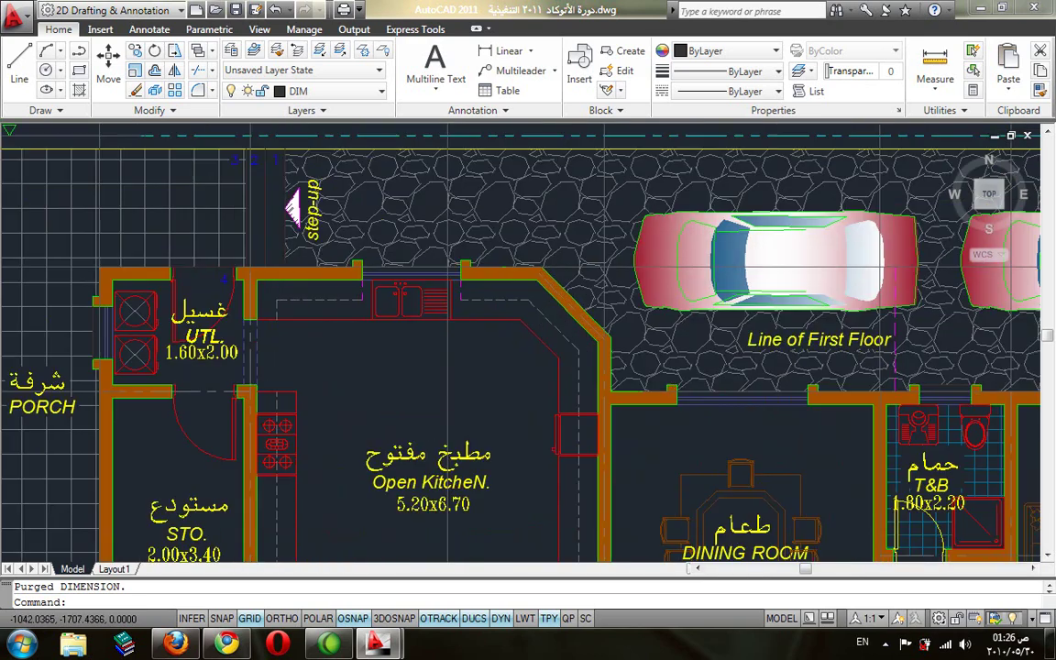
pyautogui.scroll(1, 487, 318)
pyautogui.moveTo(483, 302); pyautogui.dragTo(386, 273, button='middle')
pyautogui.scroll(-5, 386, 273)
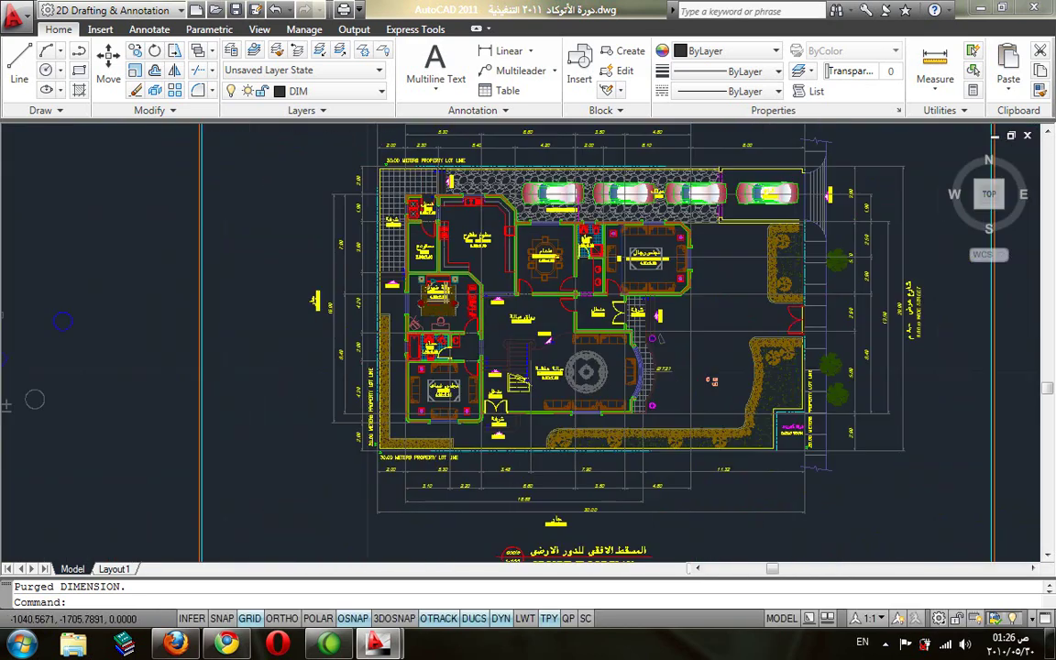
pyautogui.scroll(2, 514, 385)
pyautogui.scroll(3, 561, 405)
pyautogui.scroll(2, 561, 405)
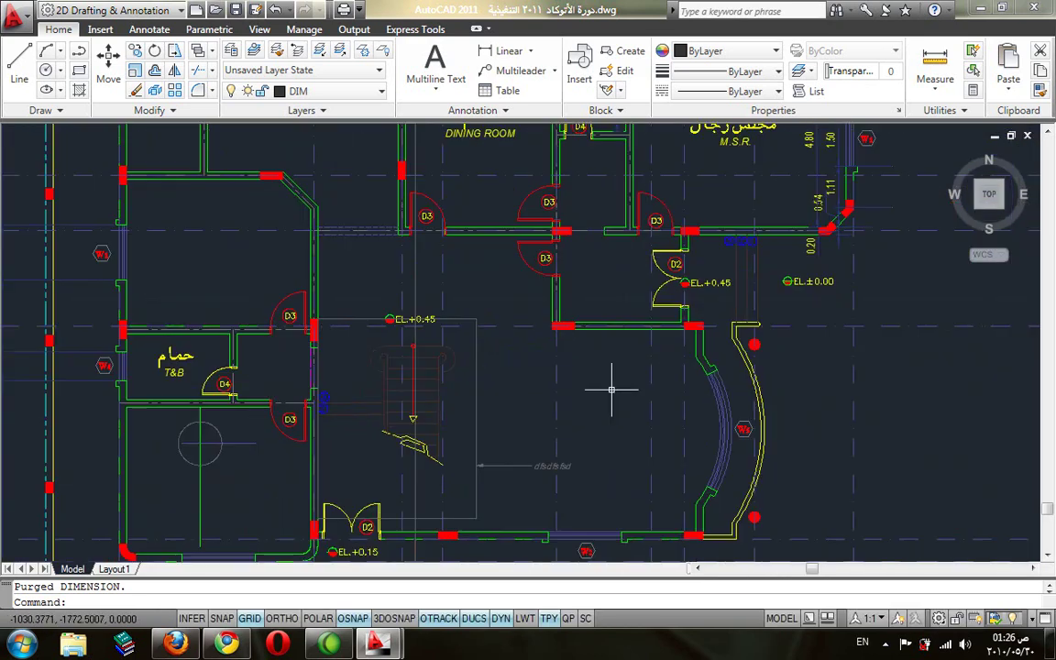
pyautogui.scroll(3, 613, 384)
# Step: Start and cancel two LINE attempts on the wall beside door D2
pyautogui.write('l')
pyautogui.press('Return')
pyautogui.click(438, 338)
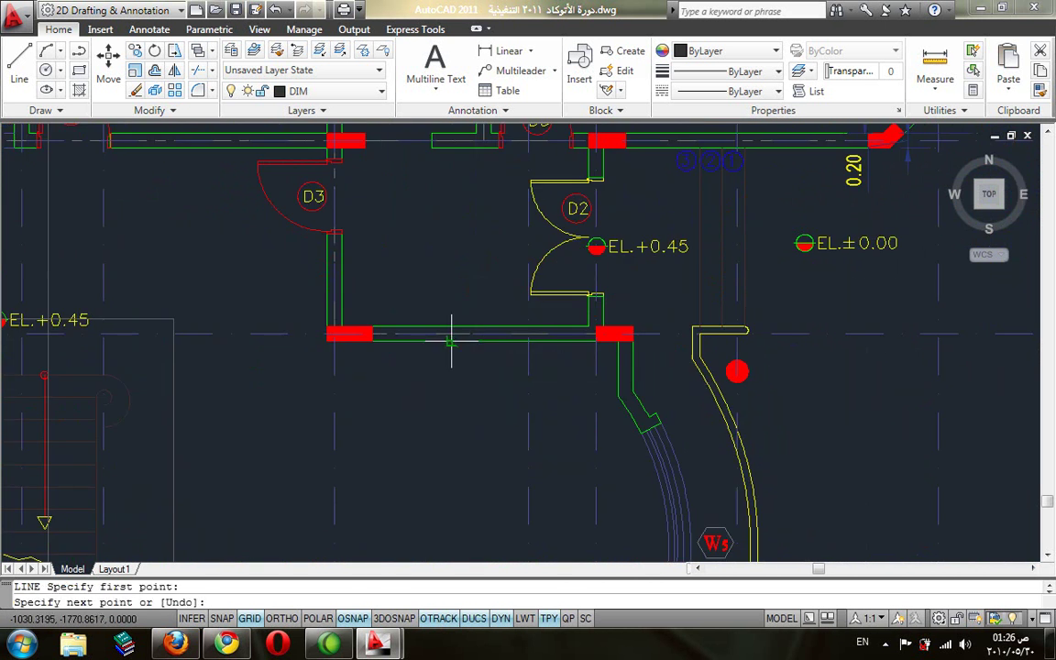
pyautogui.scroll(4, 467, 336)
pyautogui.press('Escape')
pyautogui.press('Return')
pyautogui.click(323, 309)
pyautogui.press('Escape')
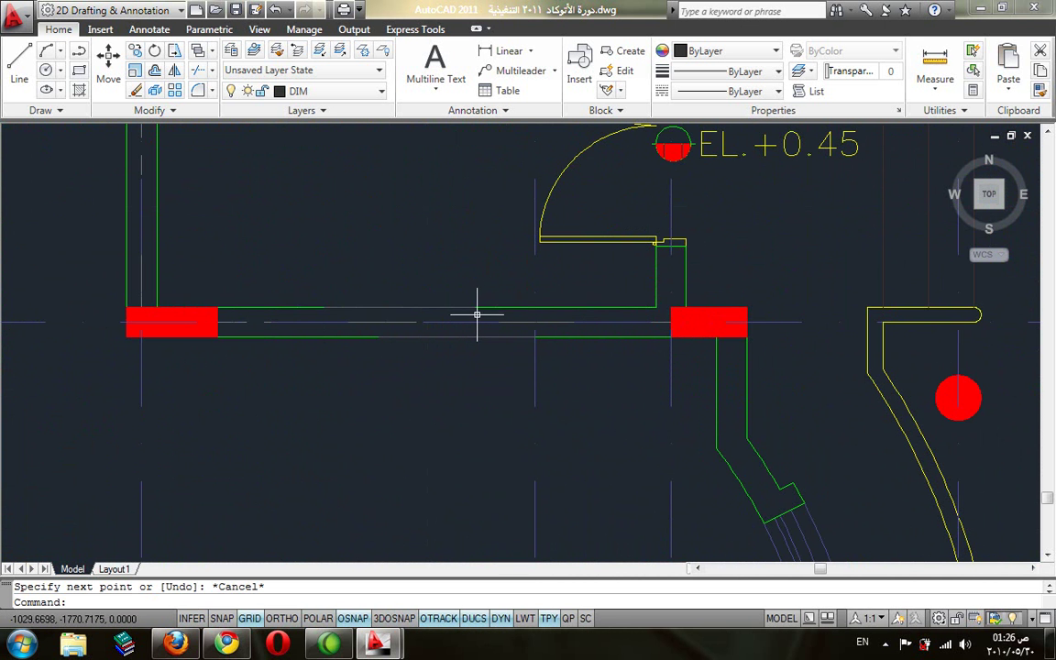
pyautogui.write('ma')
# Step: Match the grey lower wall segment to the green wall line's properties, then zoom out
pyautogui.press('Return')
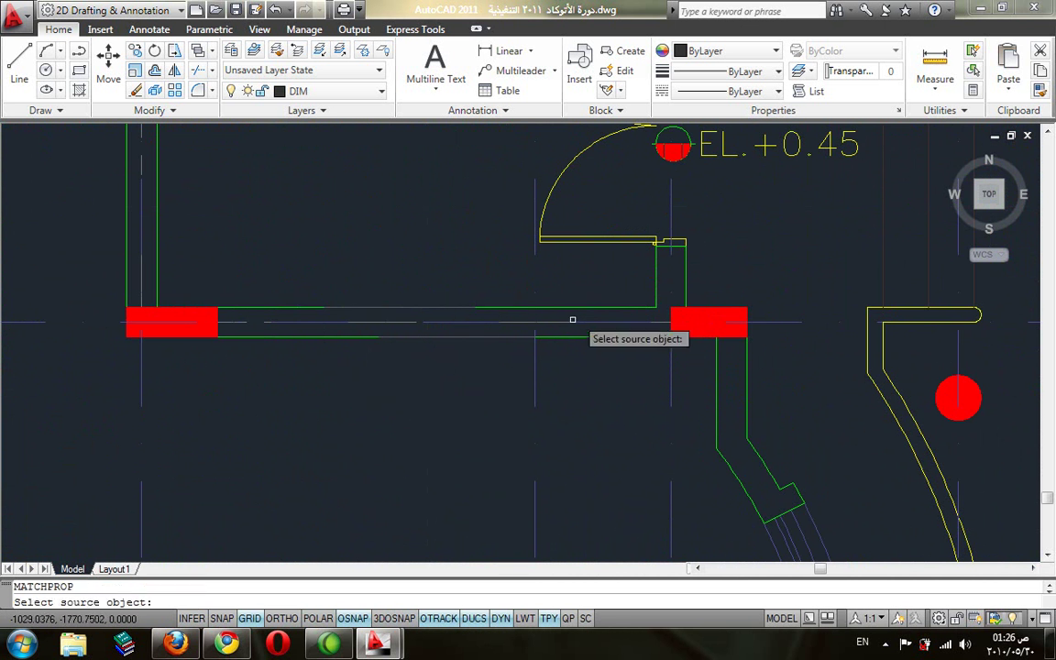
pyautogui.click(586, 308)
pyautogui.click(250, 417)
pyautogui.click(581, 248)
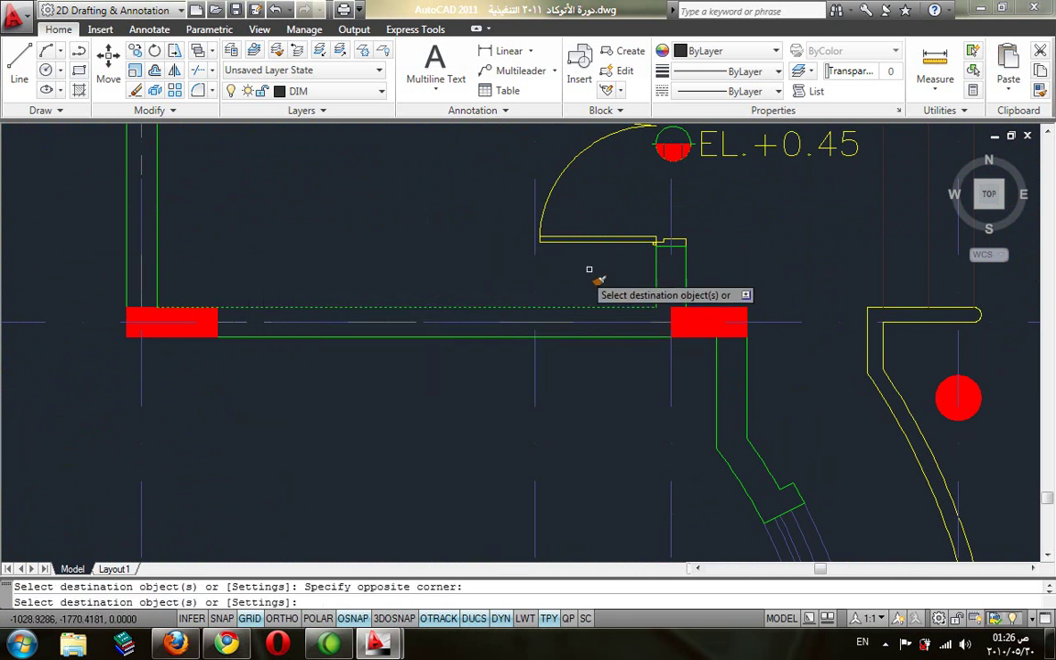
pyautogui.press('Return')
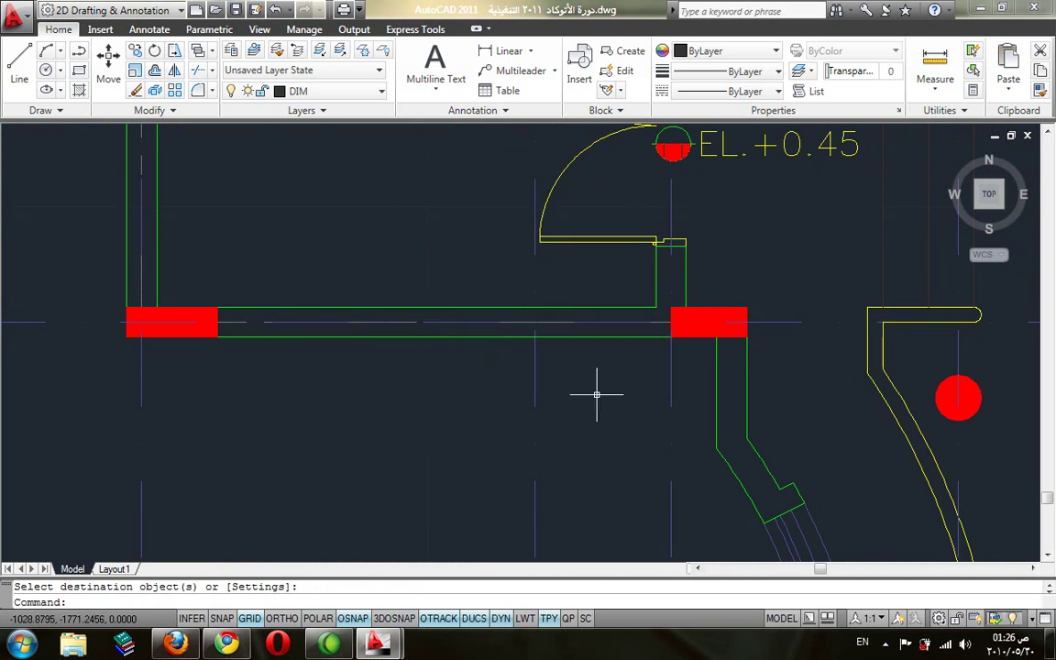
pyautogui.scroll(3, 396, 351)
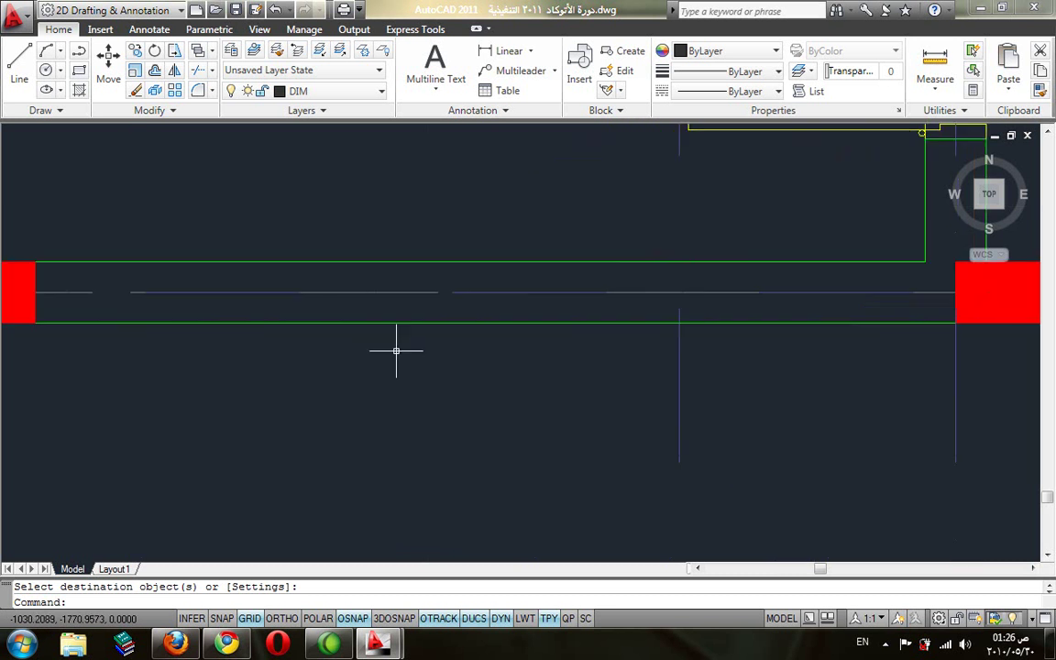
pyautogui.scroll(-3, 339, 342)
pyautogui.scroll(-3, 426, 372)
pyautogui.scroll(-2, 440, 339)
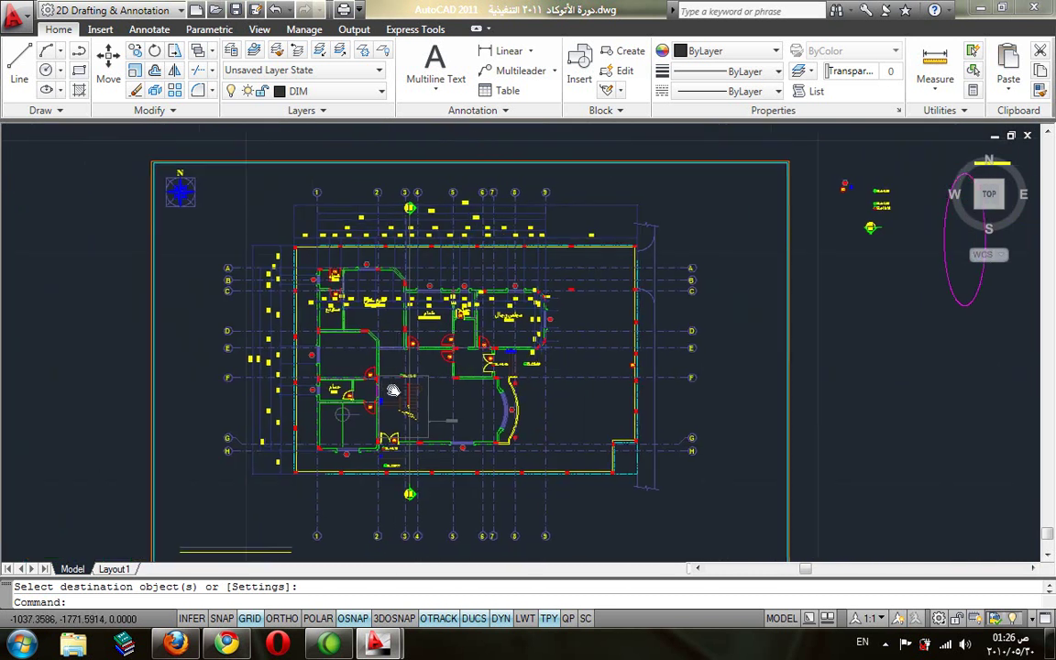
# Step: Run Express Tools Delete Duplicates on all 750 objects with default OVERKILL settings
pyautogui.click(417, 31)
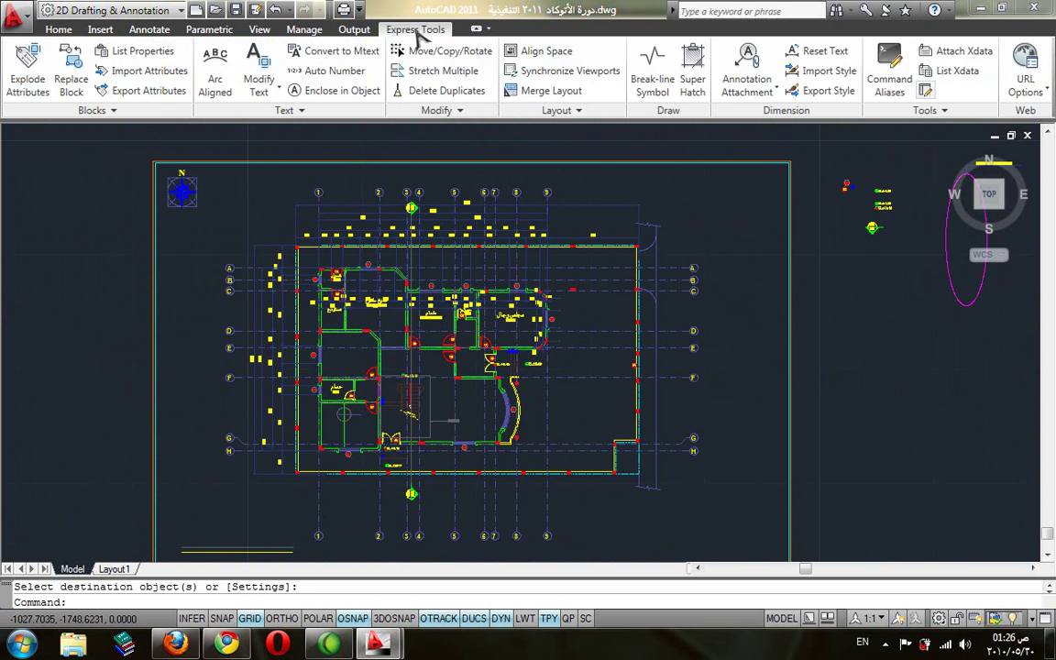
pyautogui.click(446, 92)
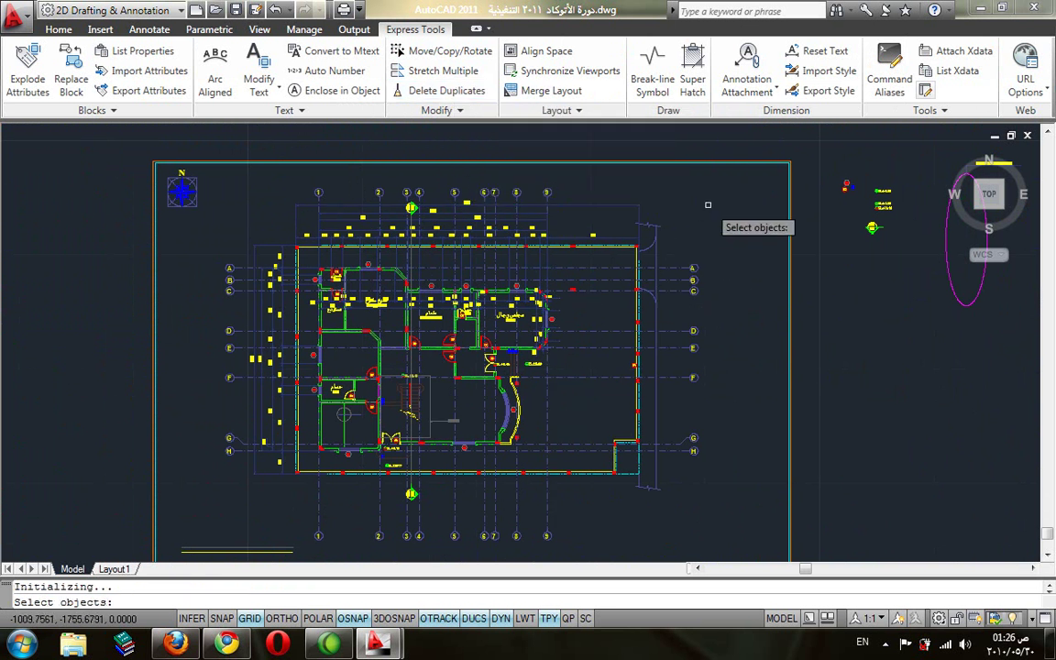
pyautogui.scroll(-2, 691, 218)
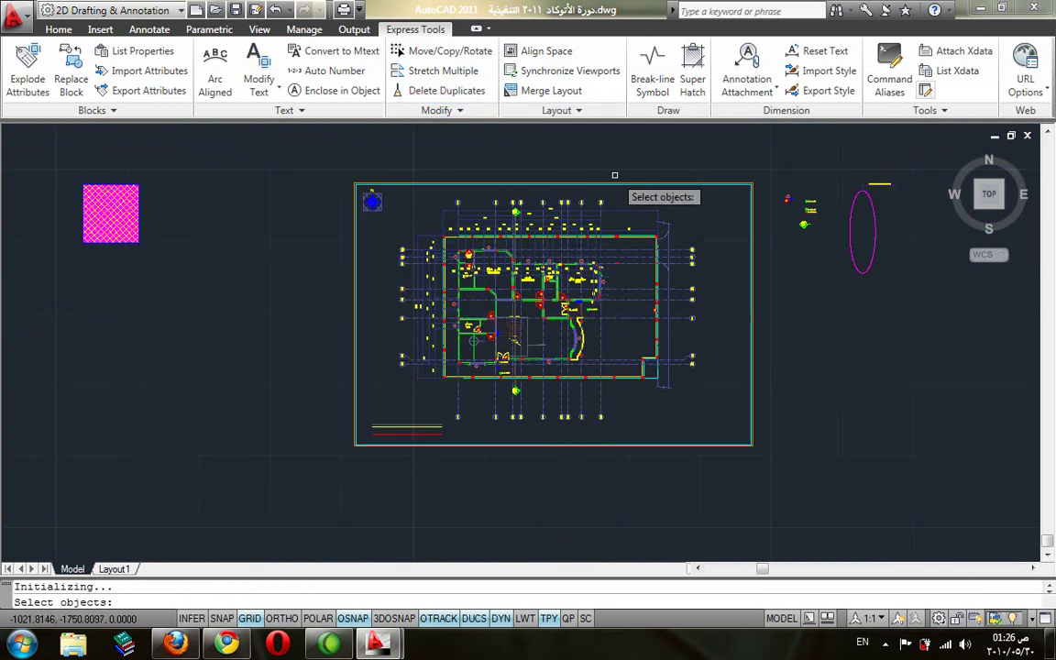
pyautogui.moveTo(578, 209); pyautogui.dragTo(482, 227, button='middle')
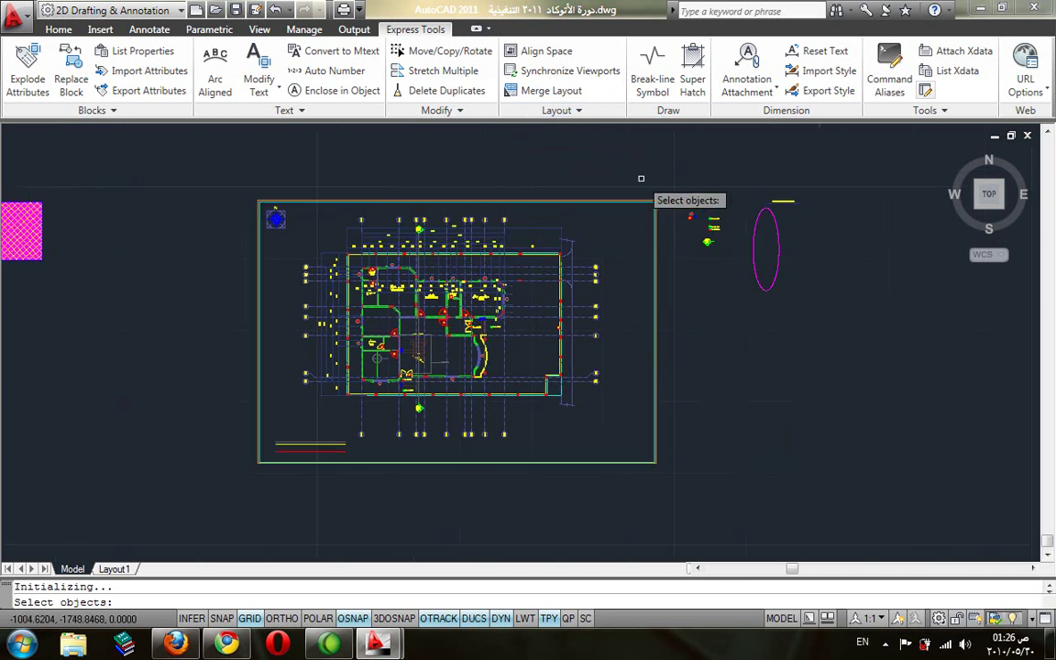
pyautogui.click(676, 157)
pyautogui.click(162, 522)
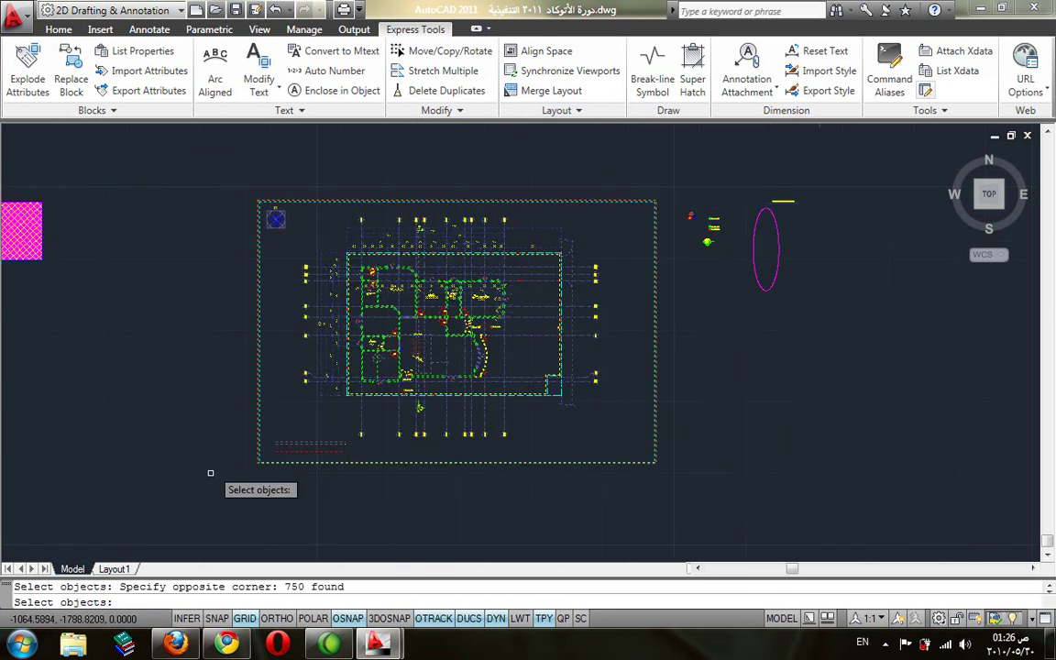
pyautogui.press('Return')
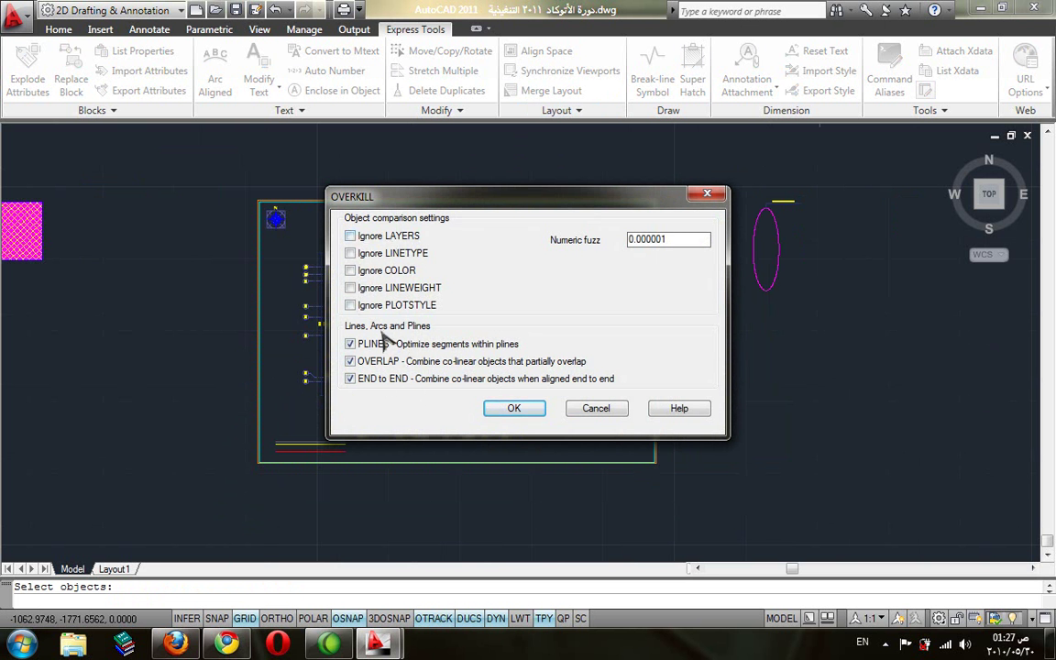
pyautogui.click(518, 409)
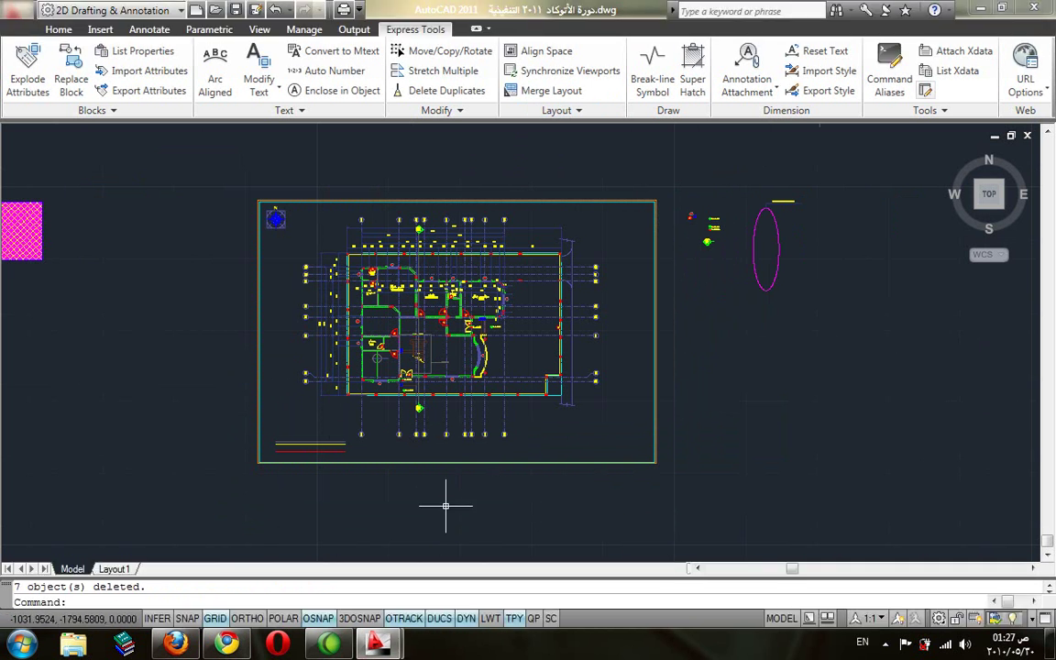
# Step: Zoom in and select the lower wall line to confirm it is one continuous line
pyautogui.scroll(5, 468, 376)
pyautogui.scroll(5, 438, 270)
pyautogui.scroll(2, 415, 312)
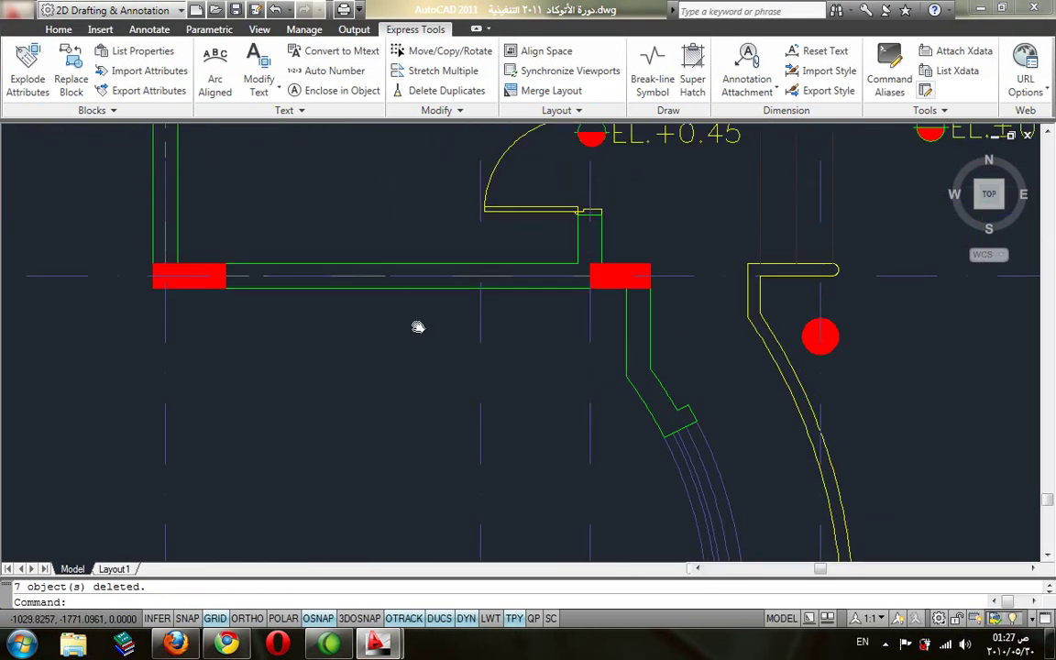
pyautogui.click(415, 284)
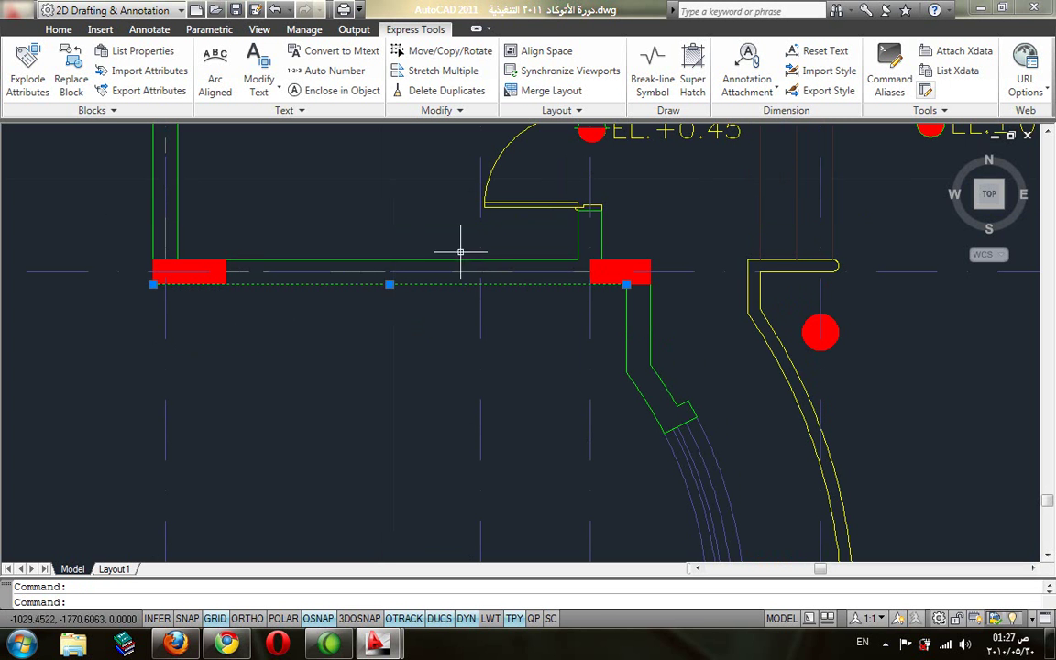
pyautogui.press('Escape')
pyautogui.click(304, 346)
pyautogui.click(474, 239)
pyautogui.press('Escape')
# Step: Reframe the plan and start the Move command from the Home tab
pyautogui.scroll(-8, 505, 297)
pyautogui.scroll(-2, 496, 347)
pyautogui.scroll(-1, 501, 341)
pyautogui.scroll(3, 502, 341)
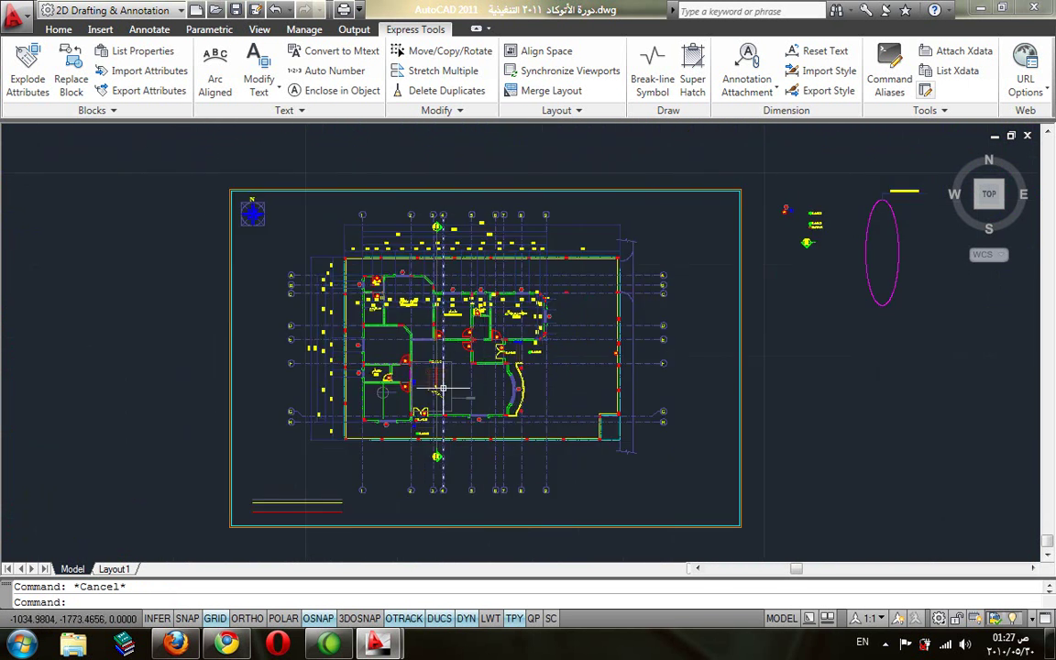
pyautogui.moveTo(442, 389); pyautogui.dragTo(443, 345, button='middle')
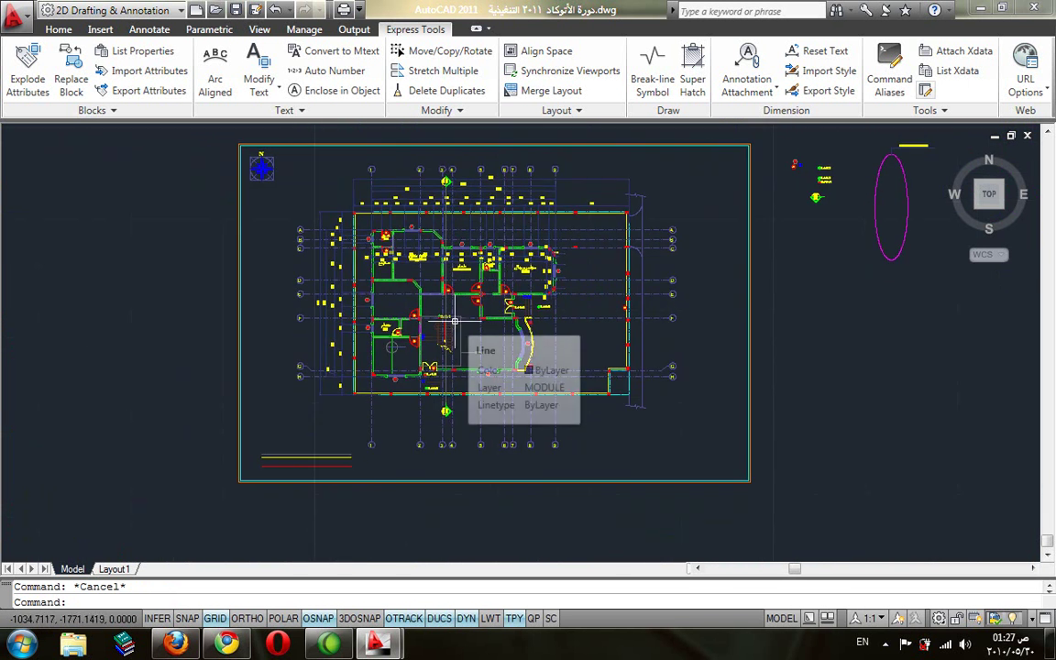
pyautogui.scroll(2, 448, 349)
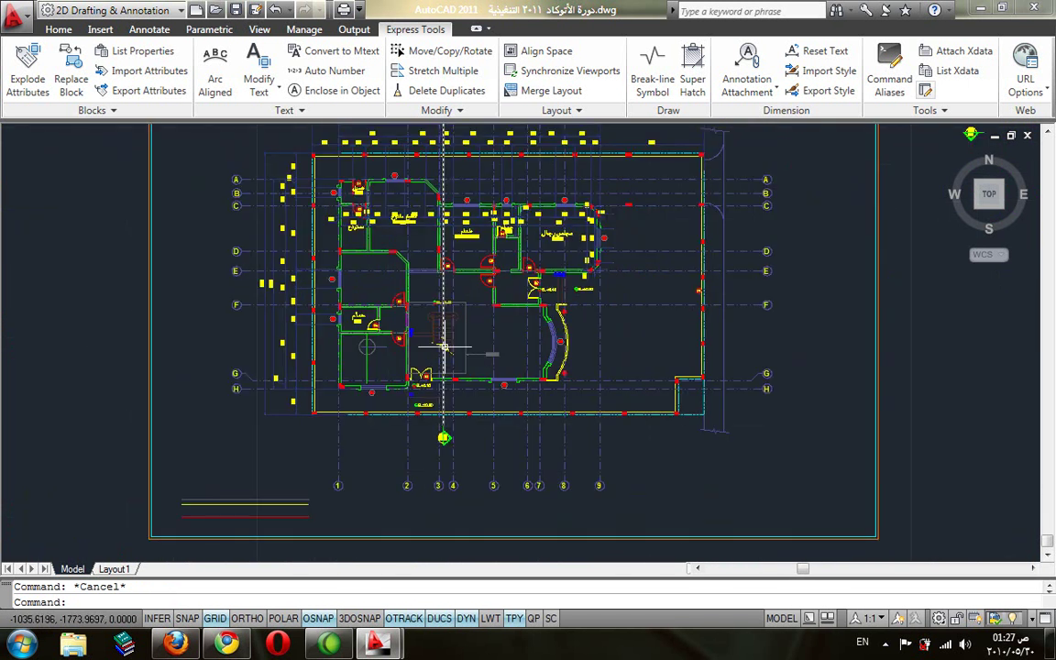
pyautogui.scroll(-2, 445, 345)
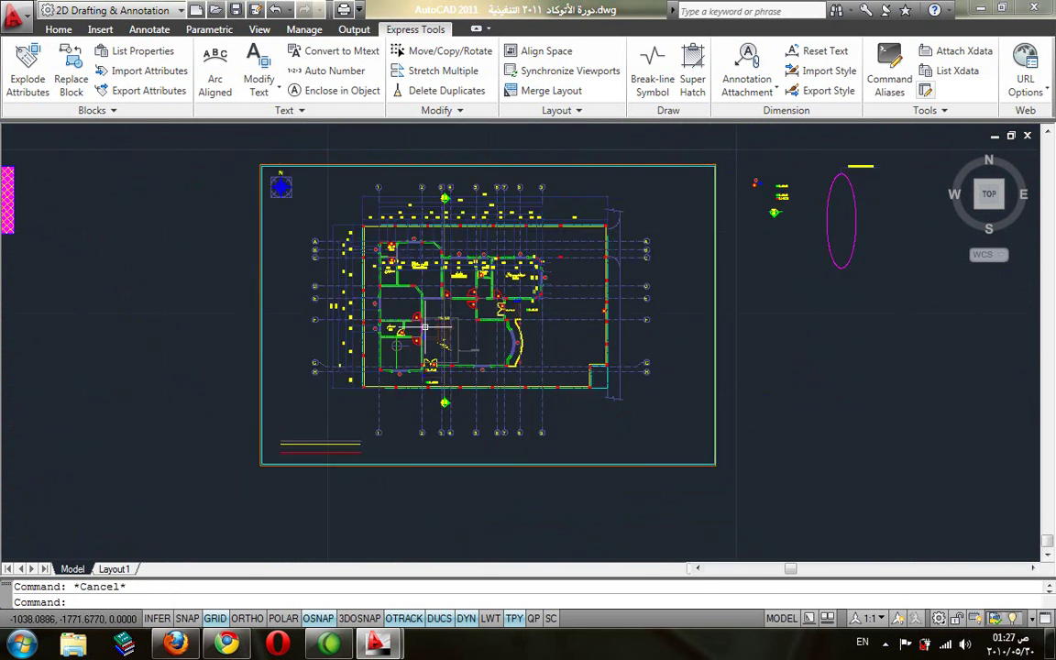
pyautogui.moveTo(348, 250); pyautogui.dragTo(369, 284, button='middle')
pyautogui.click(59, 29)
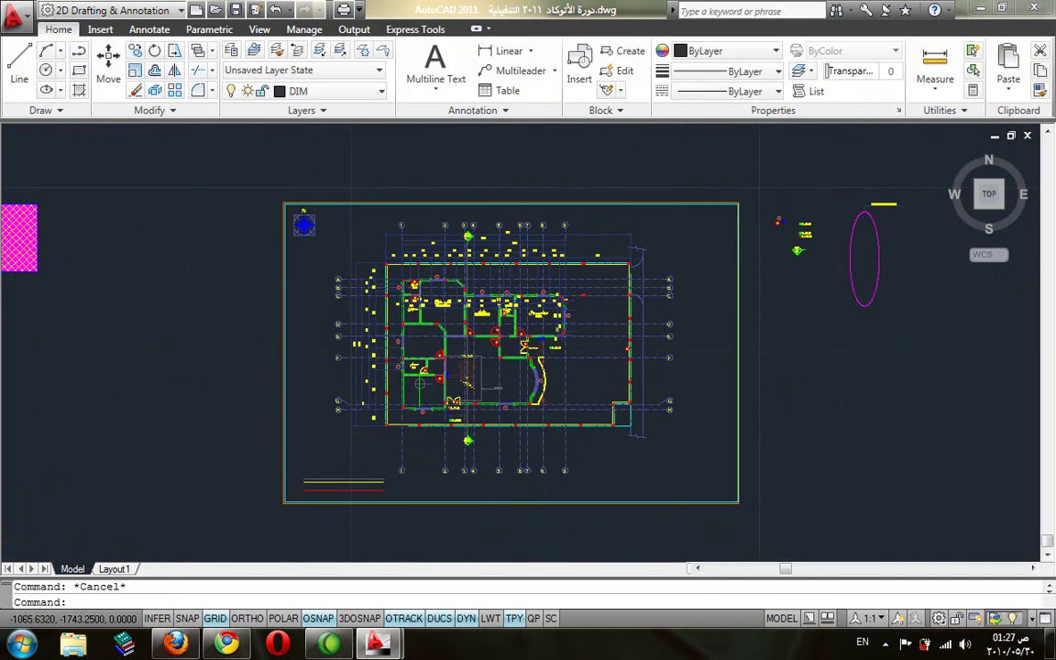
pyautogui.click(107, 61)
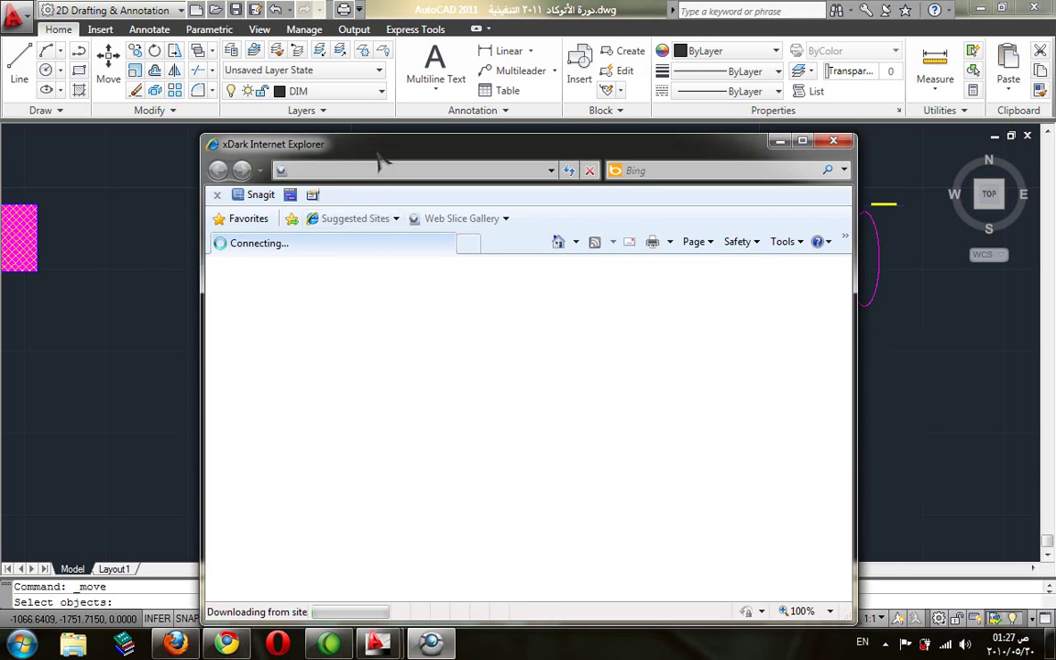
# Step: Reposition the MOVE help window and maximize it in Internet Explorer
pyautogui.moveTo(377, 155)
pyautogui.mouseDown()
pyautogui.moveTo(364, 117)
pyautogui.moveTo(410, 91)
pyautogui.mouseUp()
pyautogui.doubleClick(409, 84)
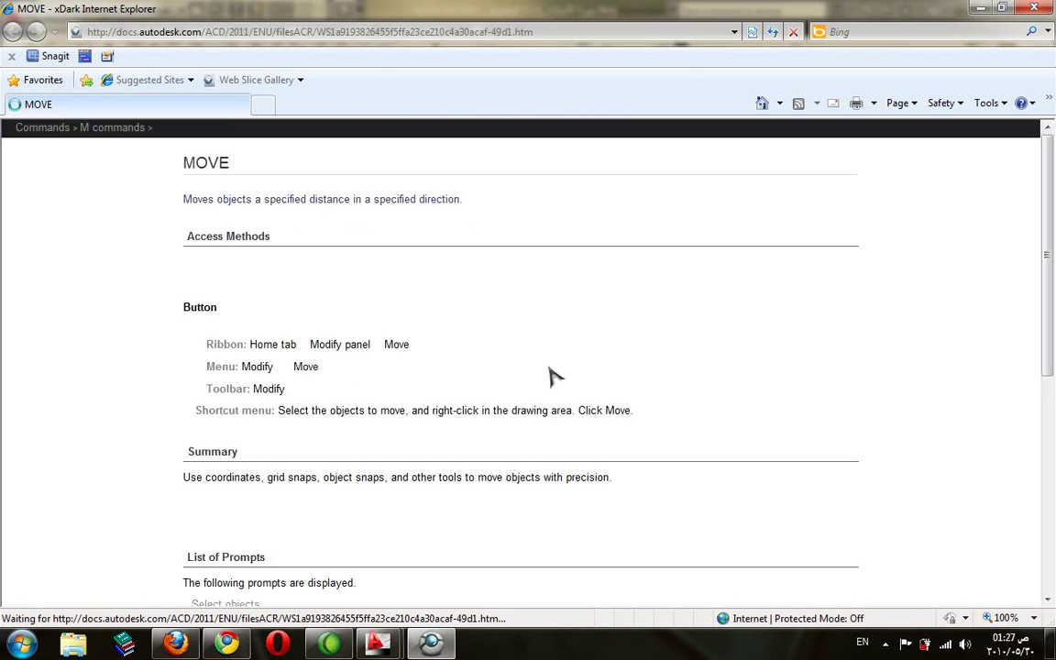
# Step: Scroll through the MOVE help page, then return to the AutoCAD drawing
pyautogui.scroll(-2, 335, 403)
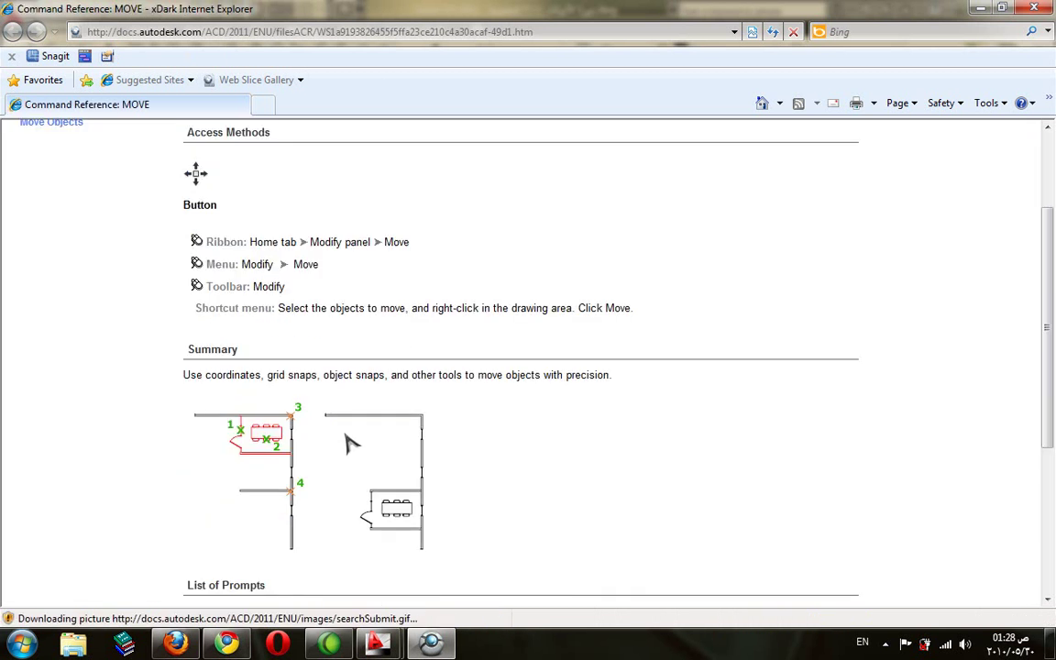
pyautogui.scroll(-3, 346, 439)
pyautogui.scroll(-5, 413, 449)
pyautogui.scroll(7, 385, 463)
pyautogui.scroll(1, 266, 282)
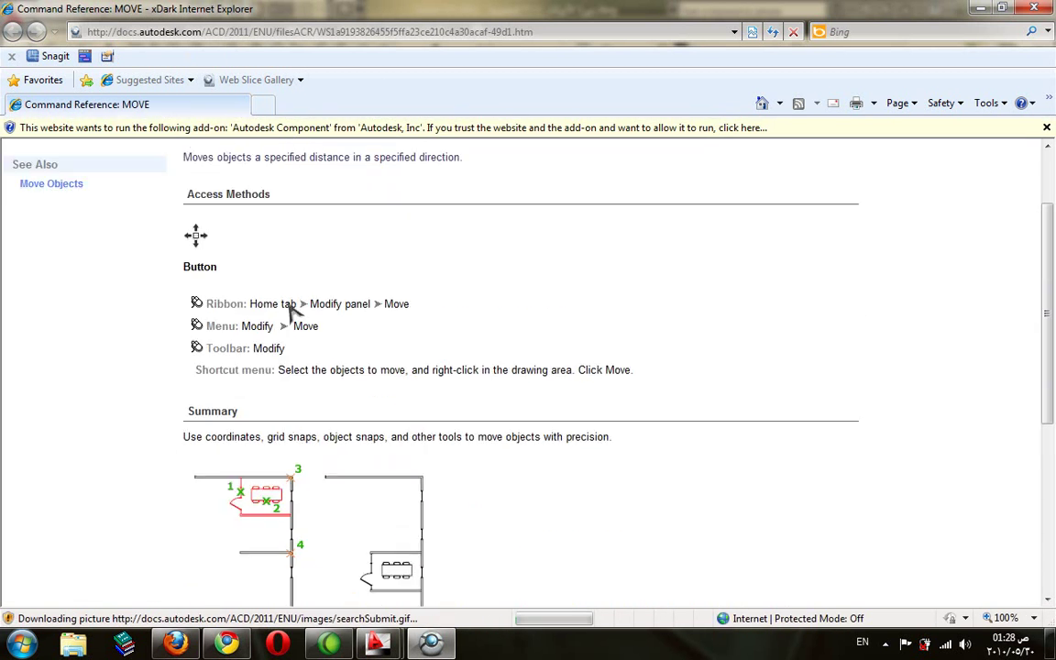
pyautogui.scroll(-4, 280, 253)
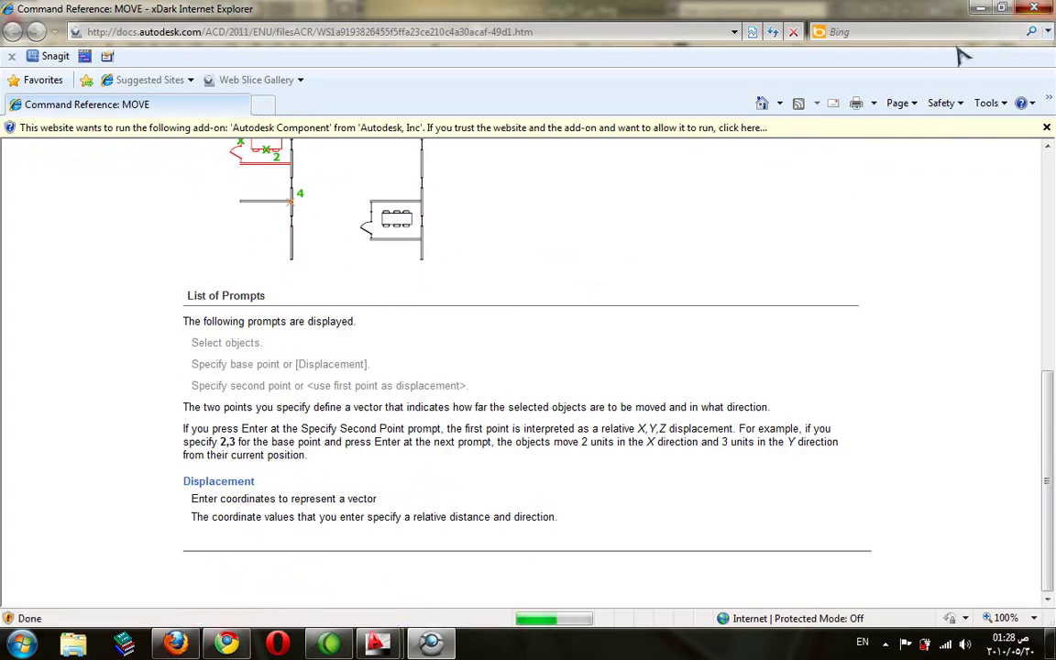
pyautogui.click(376, 644)
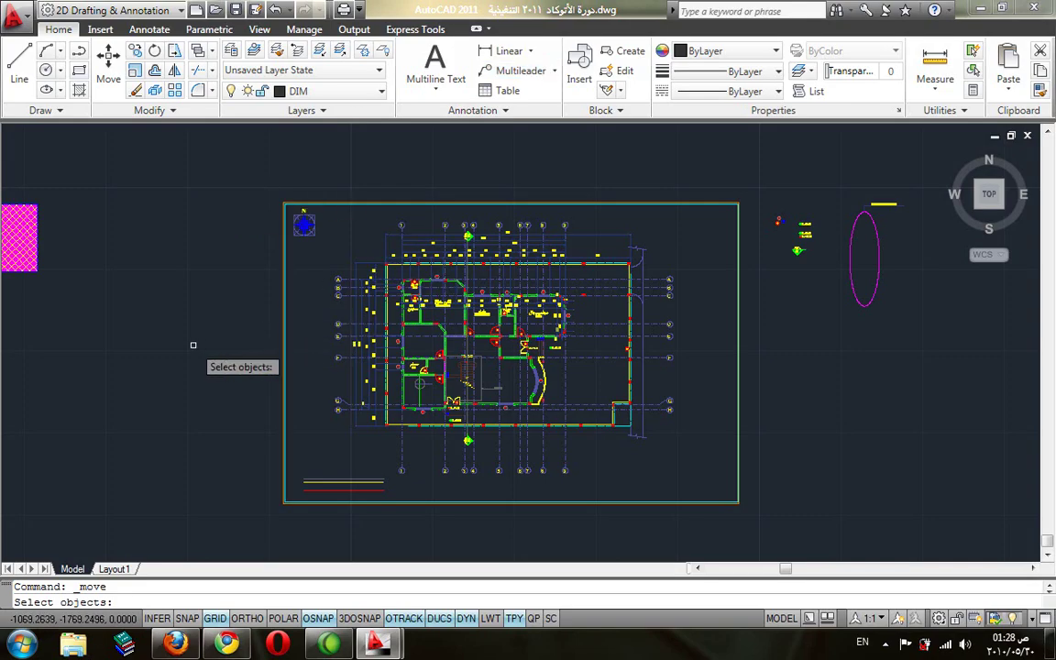
# Step: Cancel the Move command and zoom in on the stair
pyautogui.press('Escape')
pyautogui.scroll(-2, 248, 400)
pyautogui.scroll(2, 247, 401)
pyautogui.scroll(2, 286, 314)
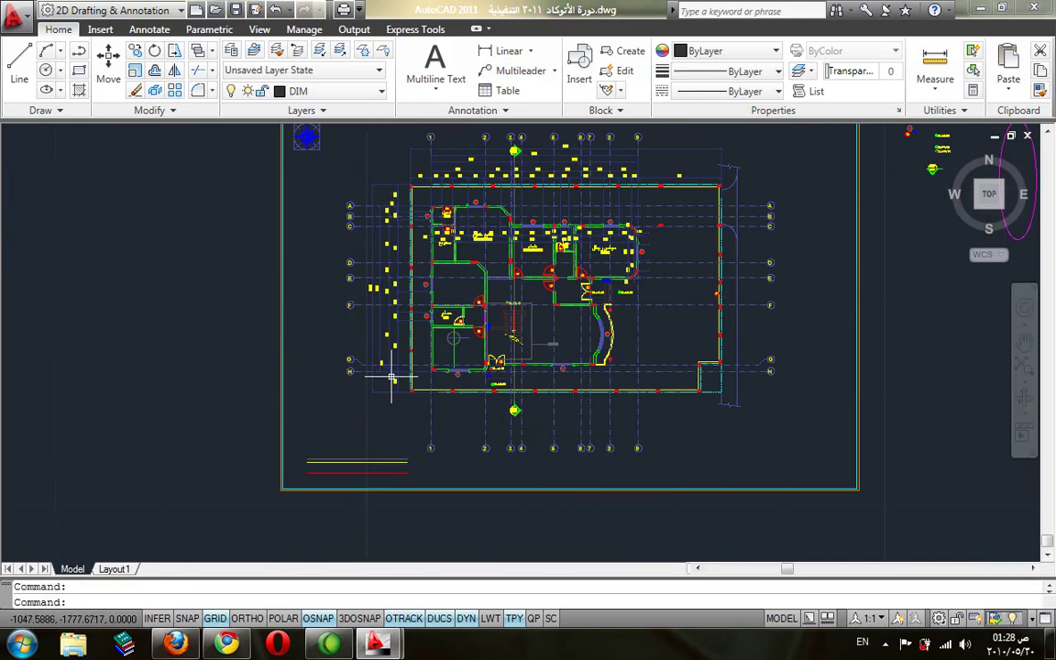
pyautogui.scroll(-1, 413, 249)
pyautogui.scroll(3, 438, 424)
pyautogui.scroll(4, 438, 424)
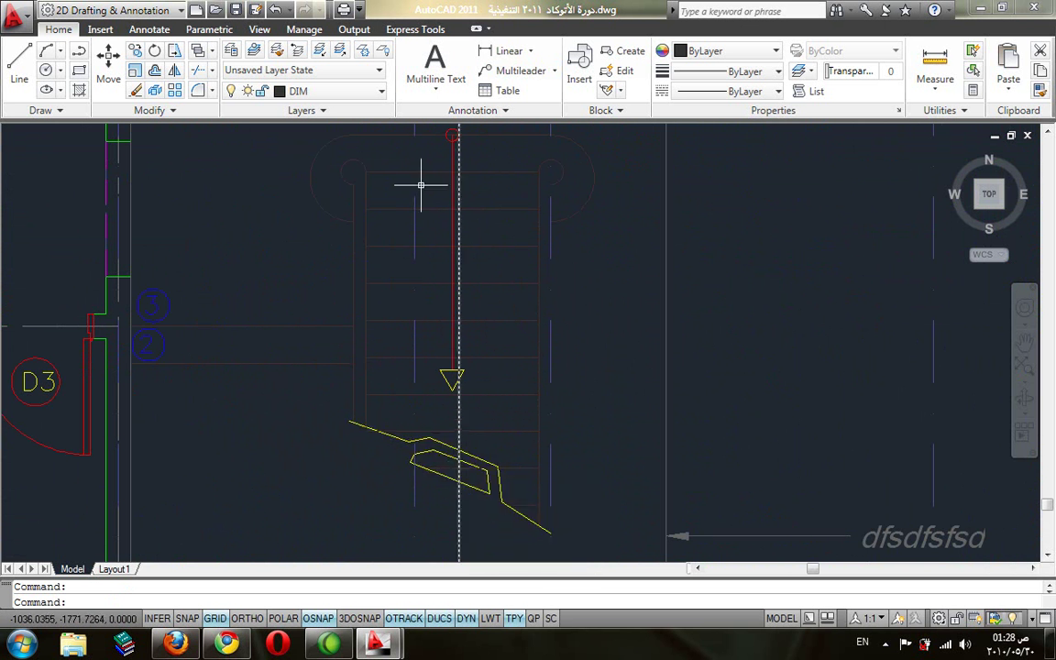
# Step: Draw a Break-line Symbol across the stair flight at the midpoint, then undo it
pyautogui.click(408, 30)
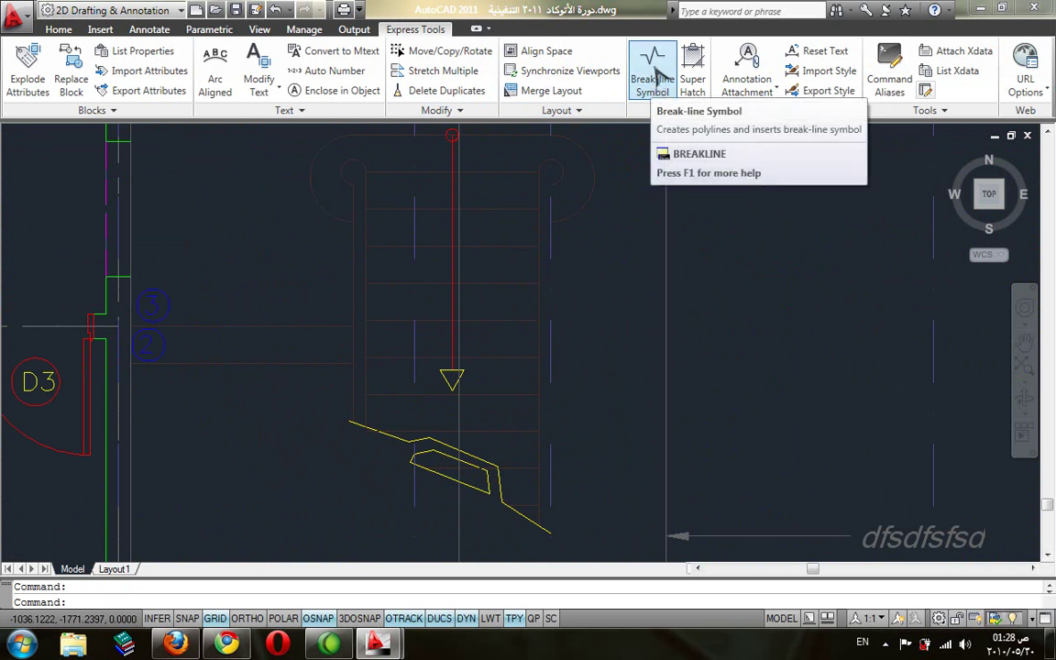
pyautogui.click(658, 75)
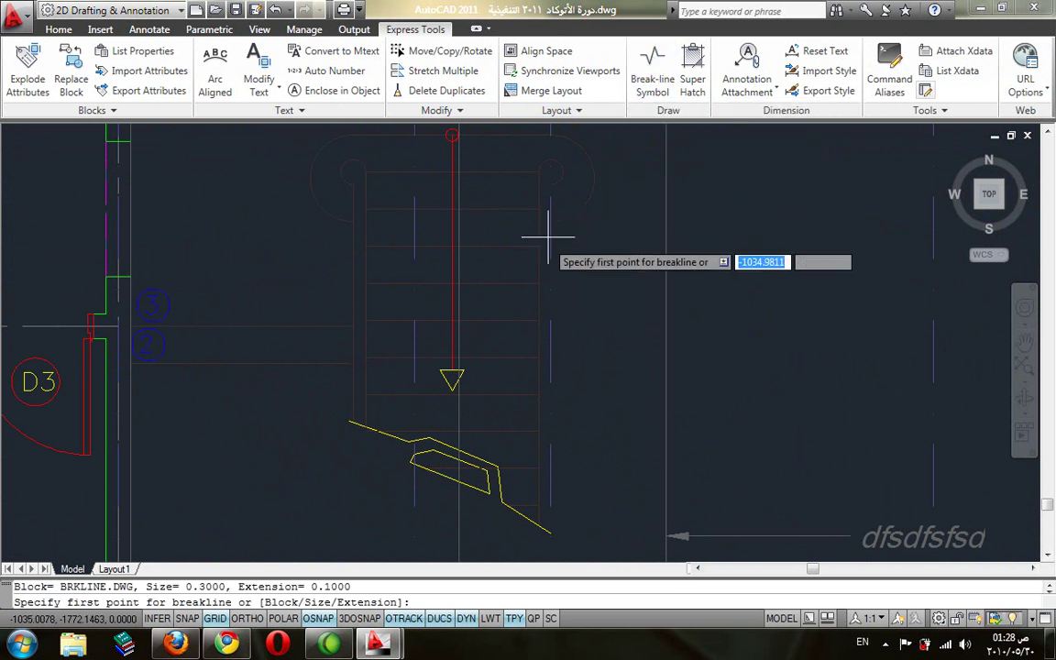
pyautogui.scroll(1, 523, 223)
pyautogui.click(547, 194)
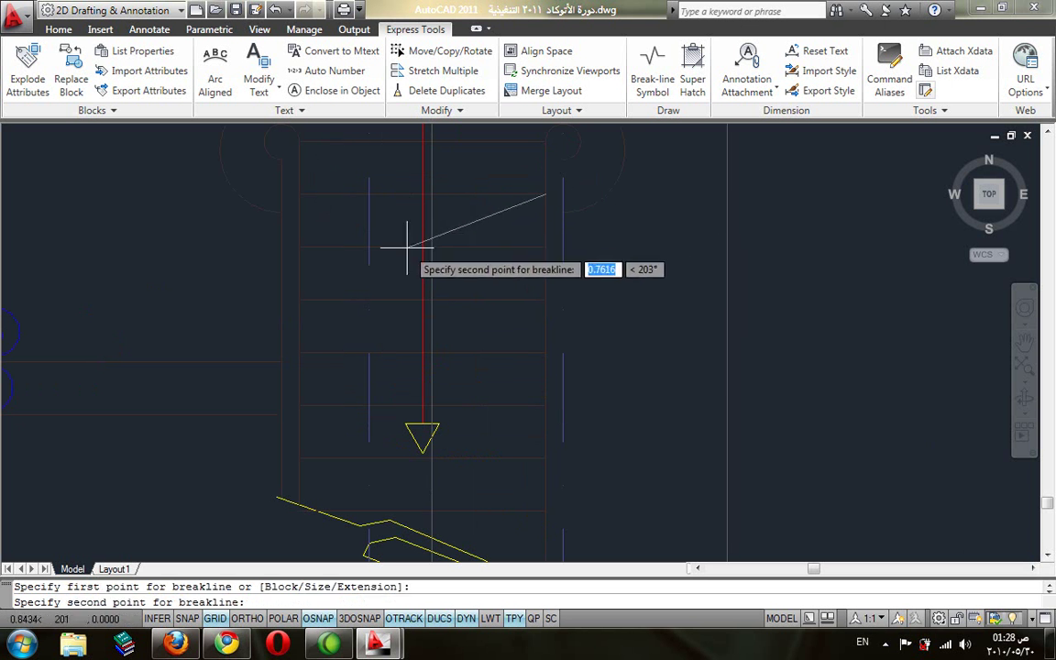
pyautogui.click(299, 300)
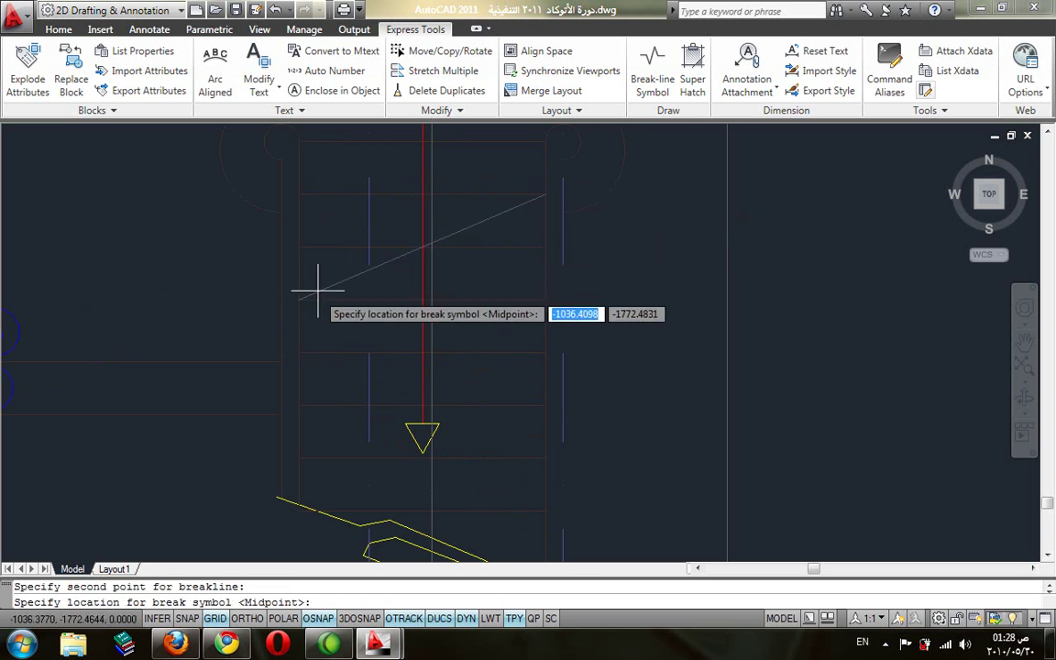
pyautogui.click(423, 248)
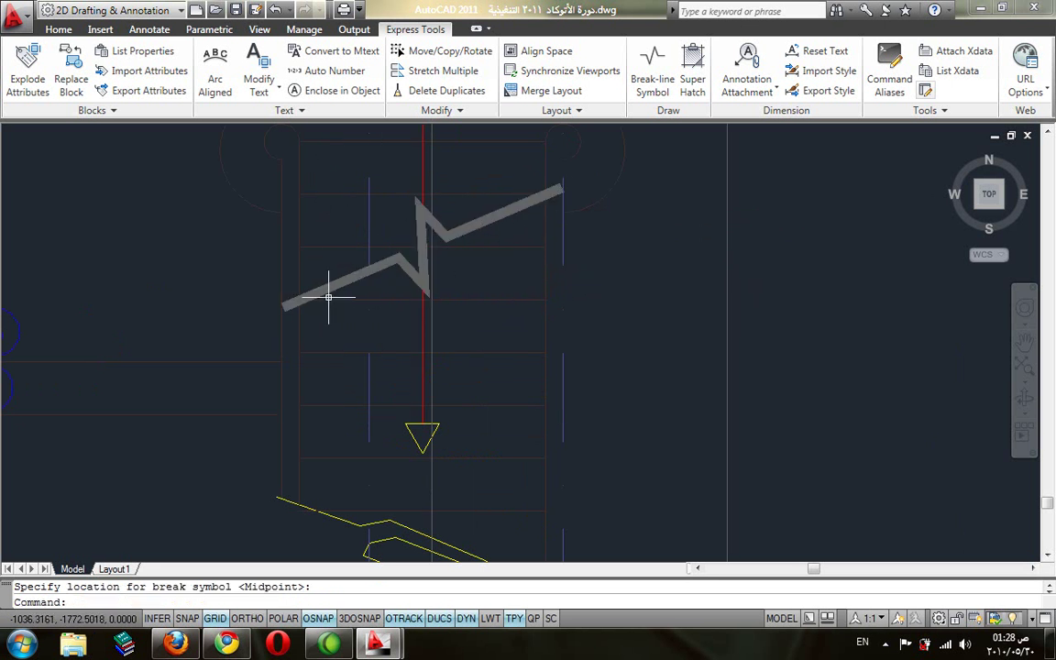
pyautogui.scroll(-3, 448, 229)
pyautogui.scroll(2, 490, 260)
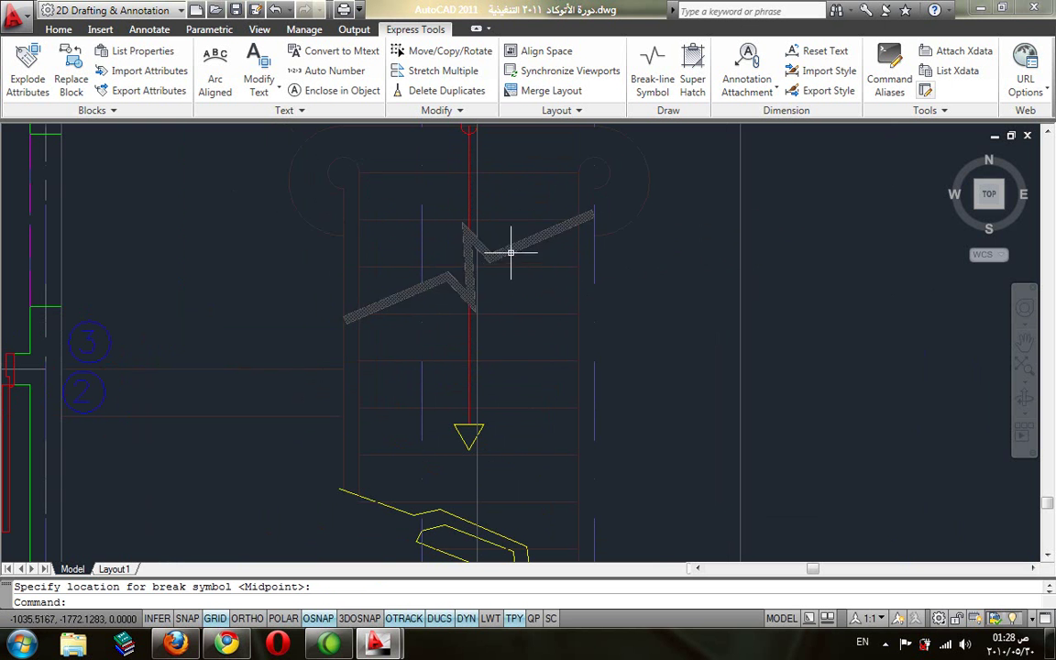
pyautogui.hotkey('ctrl', 'z')
pyautogui.hotkey('ctrl', 'z')
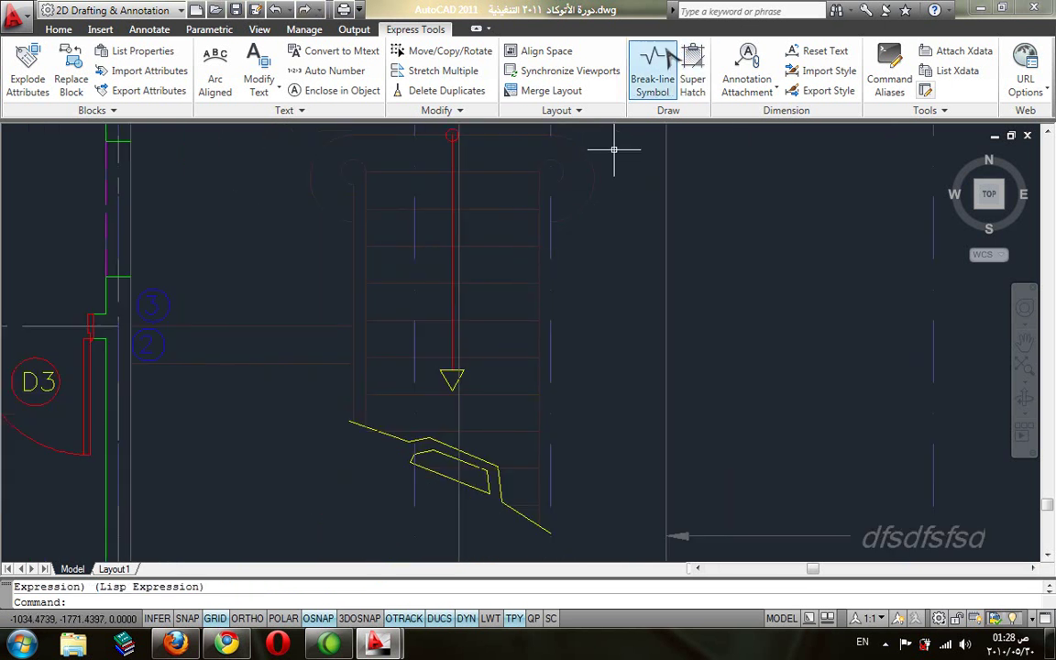
# Step: Draw a break line across the stair with symbol size 0.1 placed at the midpoint
pyautogui.click(653, 66)
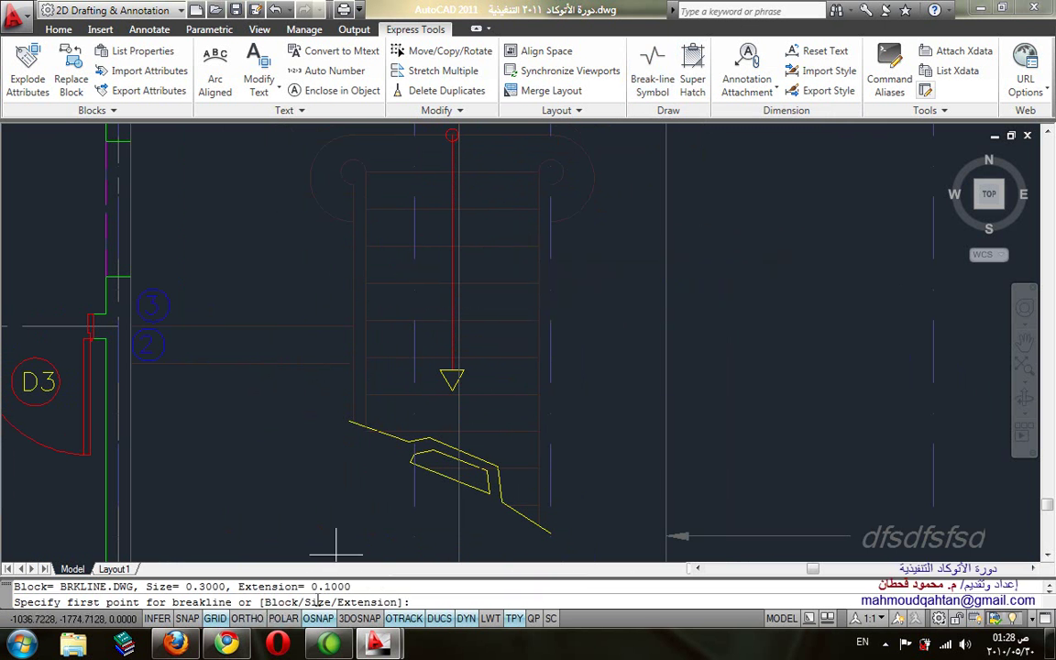
pyautogui.write('s')
pyautogui.press('Return')
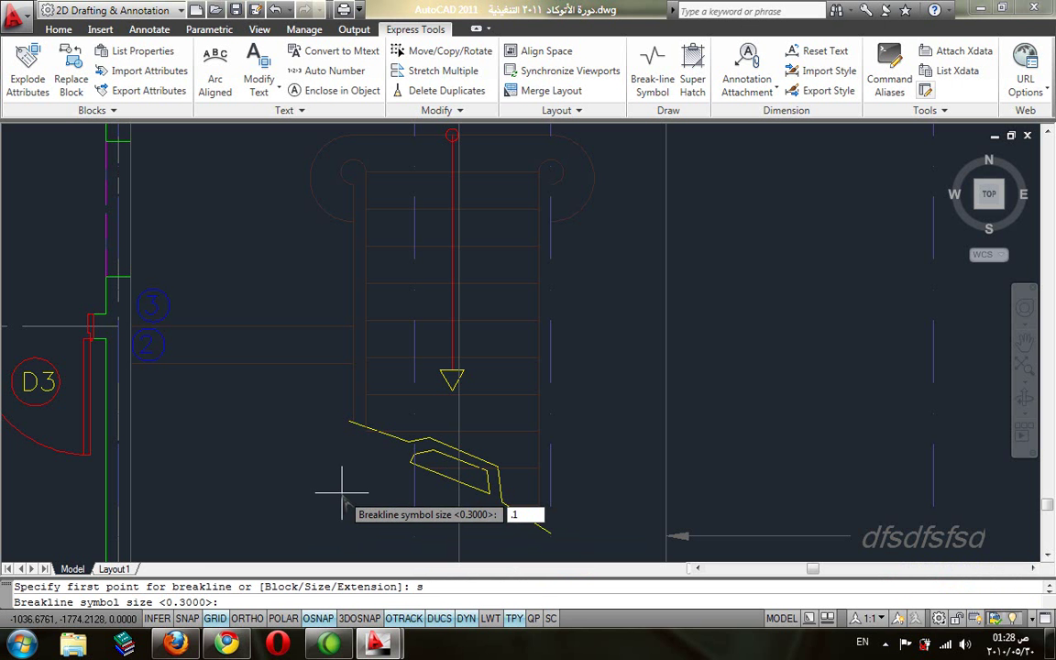
pyautogui.press('Return')
pyautogui.click(539, 209)
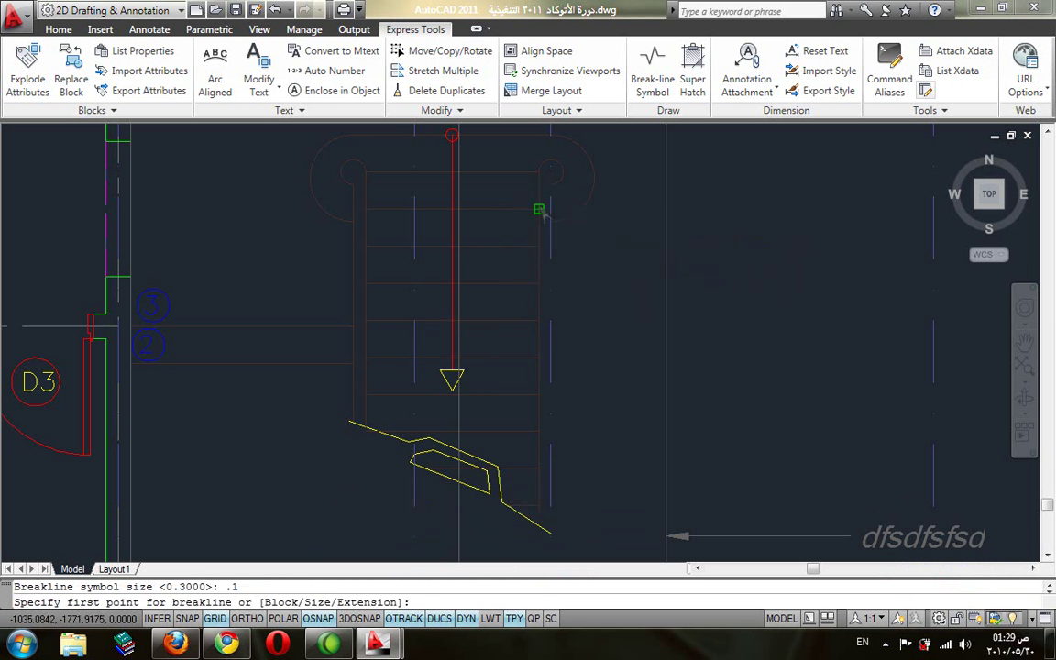
pyautogui.click(364, 285)
pyautogui.press('Return')
# Step: Zoom and pan around the stair to inspect the new break line
pyautogui.scroll(5, 484, 247)
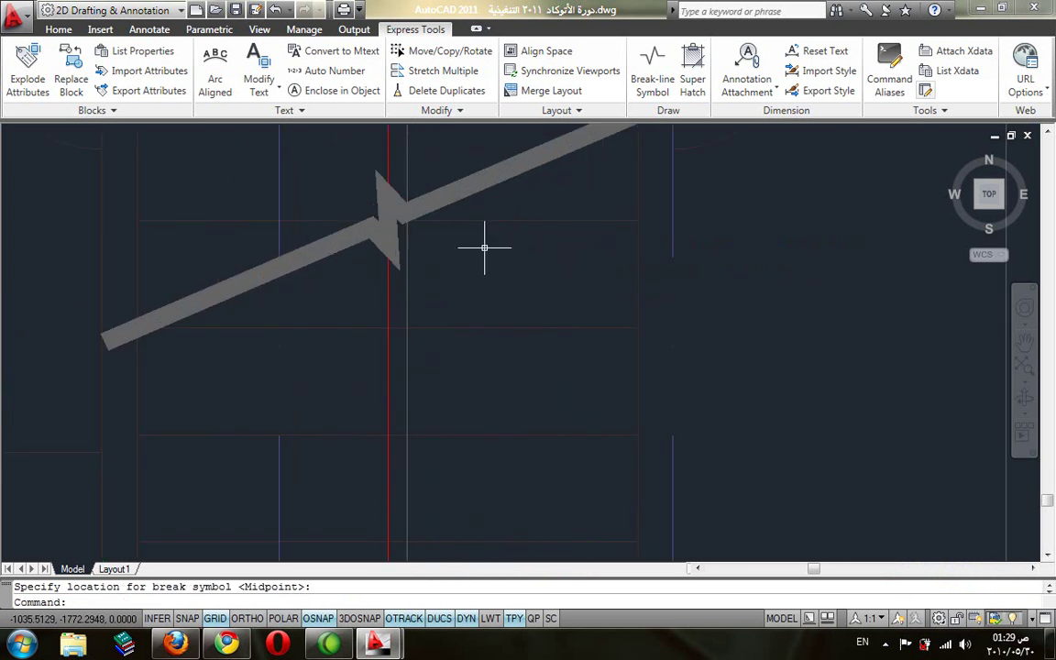
pyautogui.scroll(-5, 530, 421)
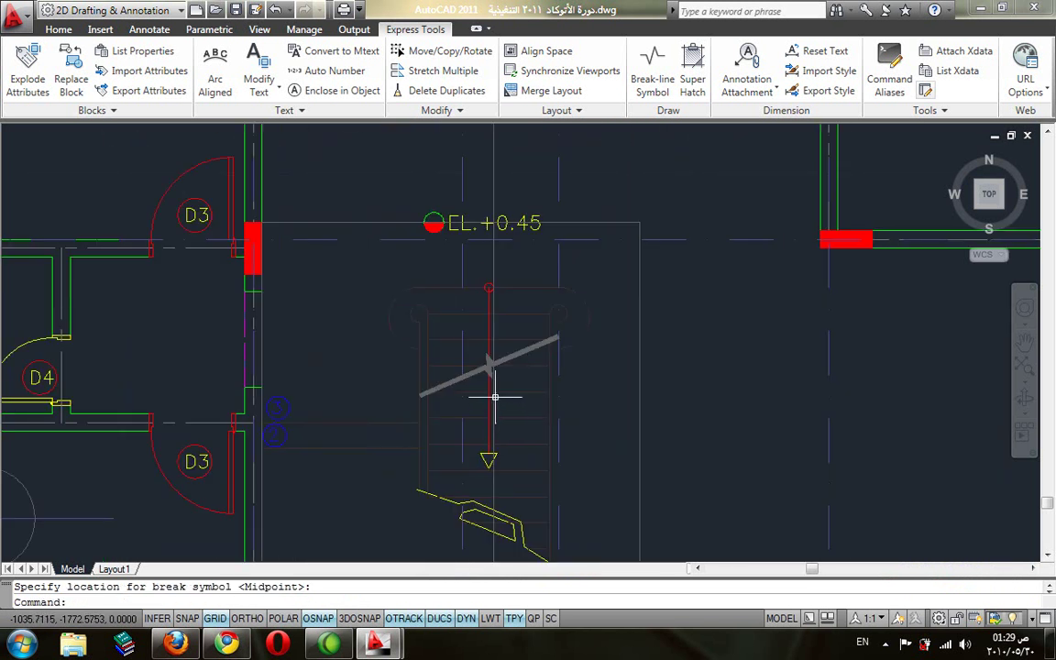
pyautogui.scroll(-4, 495, 397)
pyautogui.scroll(3, 478, 353)
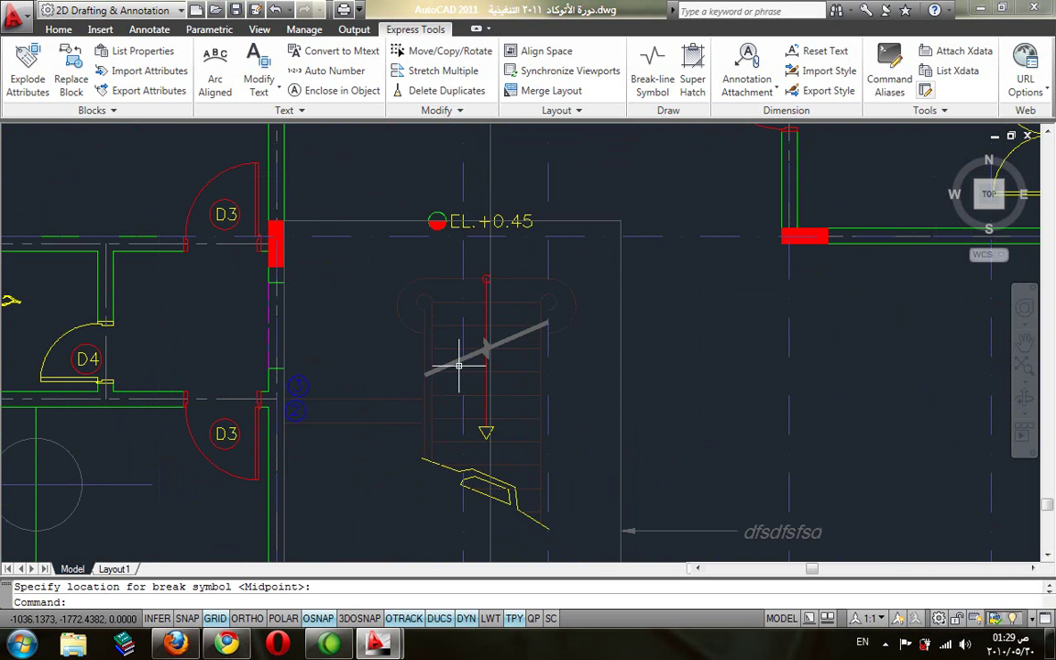
pyautogui.scroll(-2, 431, 385)
pyautogui.scroll(2, 403, 367)
pyautogui.scroll(1, 367, 302)
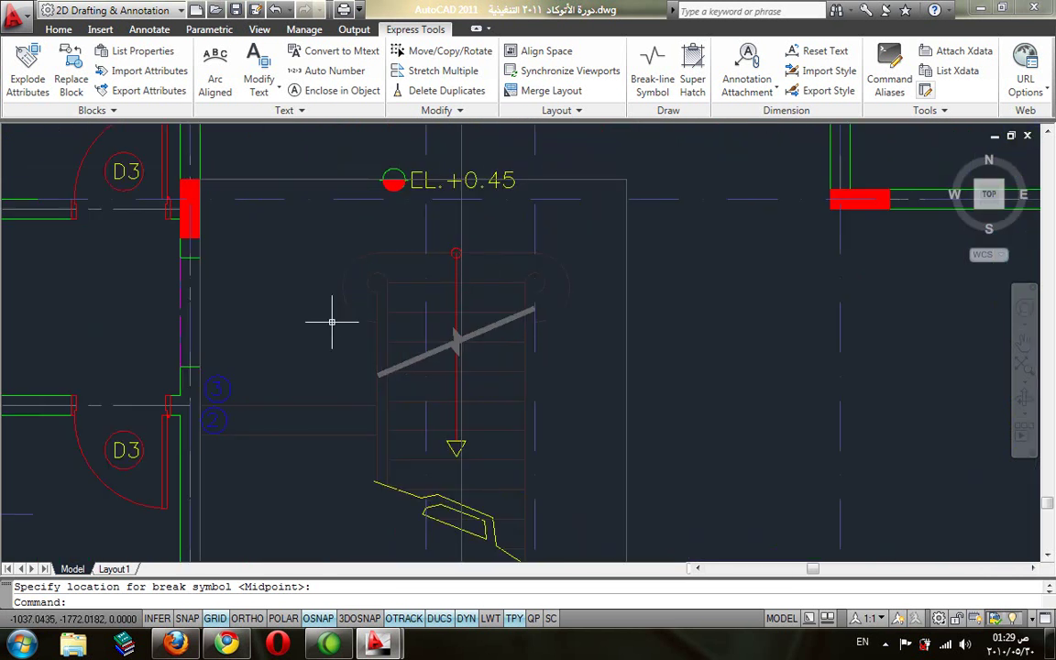
pyautogui.scroll(-2, 332, 322)
pyautogui.moveTo(275, 321); pyautogui.dragTo(318, 330, button='middle')
pyautogui.scroll(3, 394, 343)
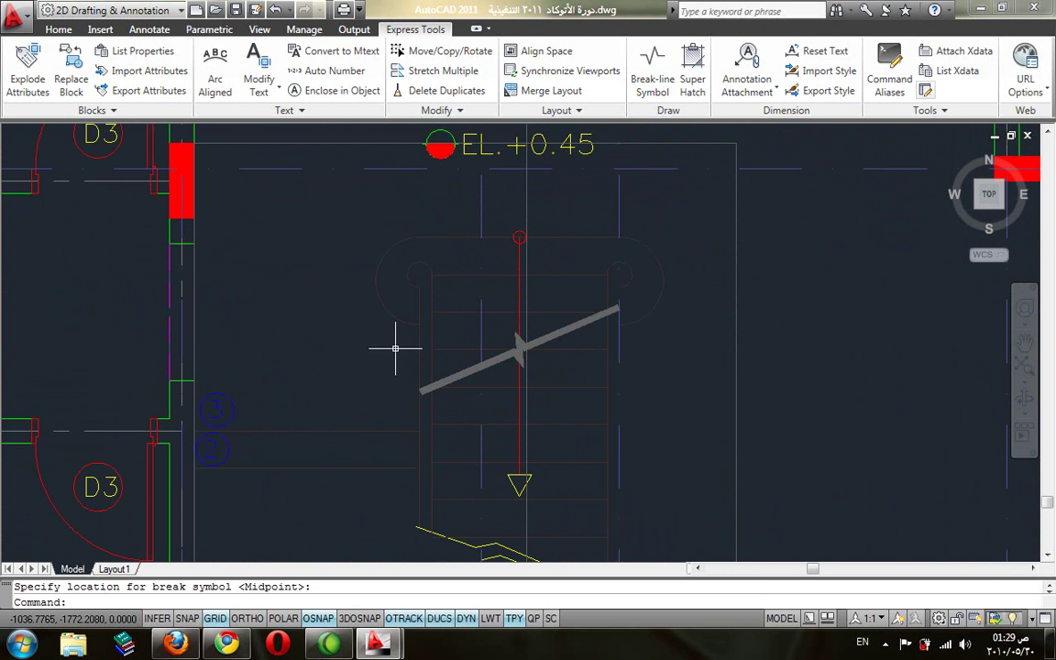
# Step: Zoom to the T&B bathroom and erase its toilets, floor tiles and labels
pyautogui.scroll(-2, 395, 349)
pyautogui.moveTo(354, 360); pyautogui.dragTo(366, 347, button='middle')
pyautogui.scroll(2, 371, 362)
pyautogui.scroll(1, 371, 371)
pyautogui.scroll(-2, 335, 320)
pyautogui.scroll(-2, 325, 303)
pyautogui.scroll(-1, 321, 257)
pyautogui.scroll(-2, 464, 268)
pyautogui.moveTo(440, 183); pyautogui.dragTo(464, 269, button='middle')
pyautogui.scroll(1, 464, 268)
pyautogui.scroll(1, 464, 269)
pyautogui.scroll(1, 464, 268)
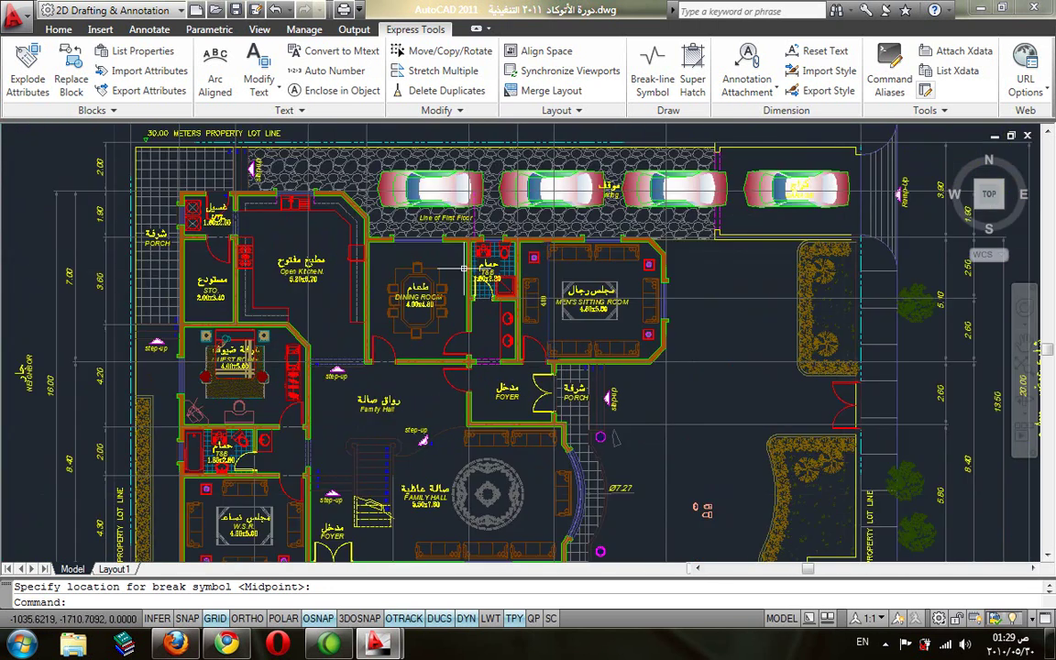
pyautogui.scroll(1, 444, 285)
pyautogui.moveTo(390, 348); pyautogui.dragTo(393, 338, button='middle')
pyautogui.scroll(4, 505, 260)
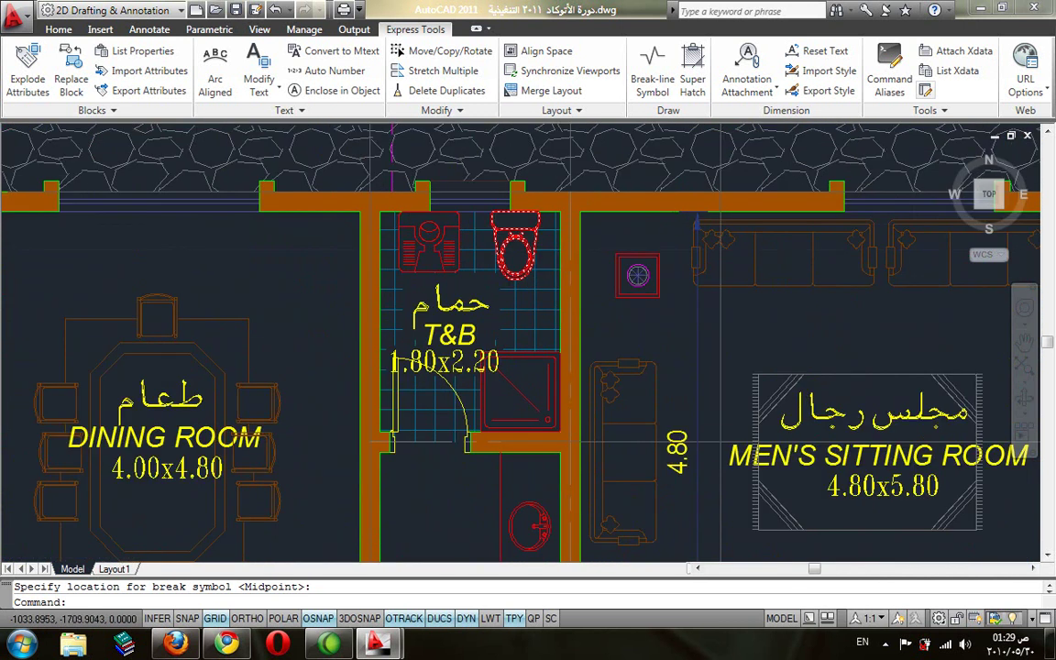
pyautogui.scroll(2, 504, 260)
pyautogui.click(495, 213)
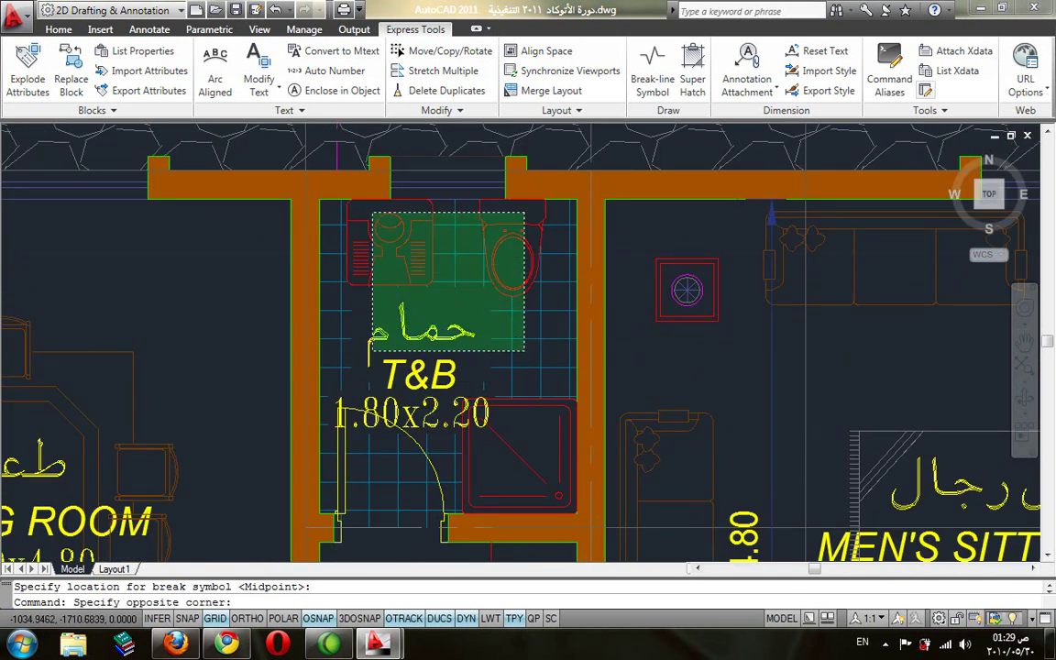
pyautogui.click(333, 340)
pyautogui.press('Delete')
# Step: Erase the bathroom's 1.80x2.20 size label and the shower tray
pyautogui.click(425, 401)
pyautogui.press('Delete')
pyautogui.click(523, 349)
pyautogui.click(483, 420)
pyautogui.press('Delete')
pyautogui.scroll(-3, 591, 526)
pyautogui.moveTo(459, 413)
pyautogui.mouseDown(button='middle')
pyautogui.moveTo(440, 239)
pyautogui.moveTo(319, 330)
pyautogui.mouseUp(button='middle')
pyautogui.scroll(-2, 436, 287)
pyautogui.scroll(5, 441, 264)
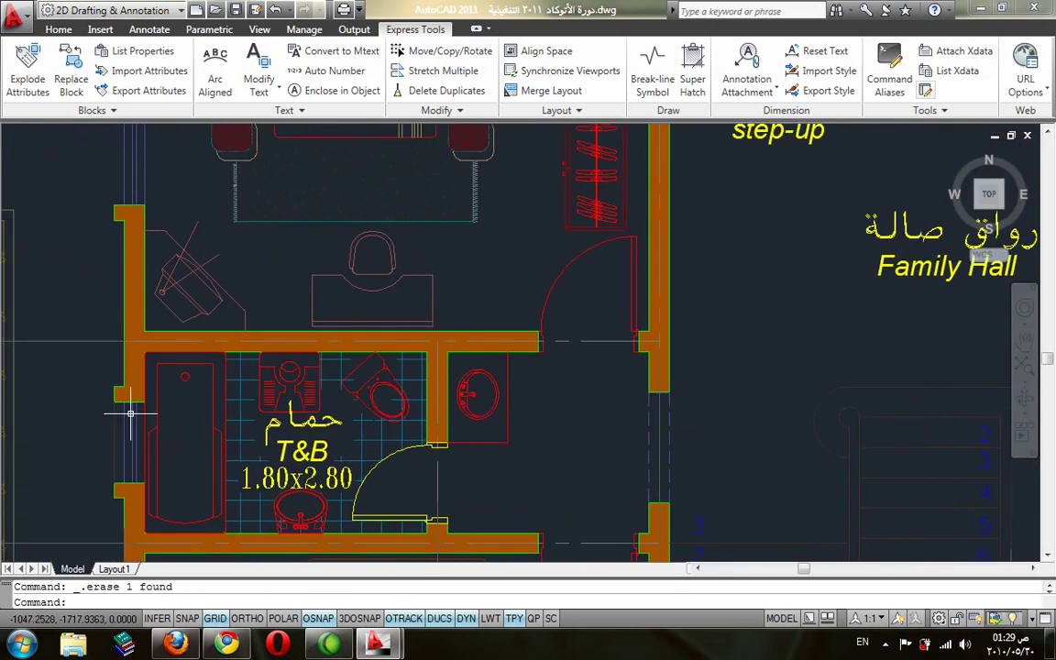
pyautogui.scroll(-2, 139, 417)
pyautogui.scroll(-2, 156, 423)
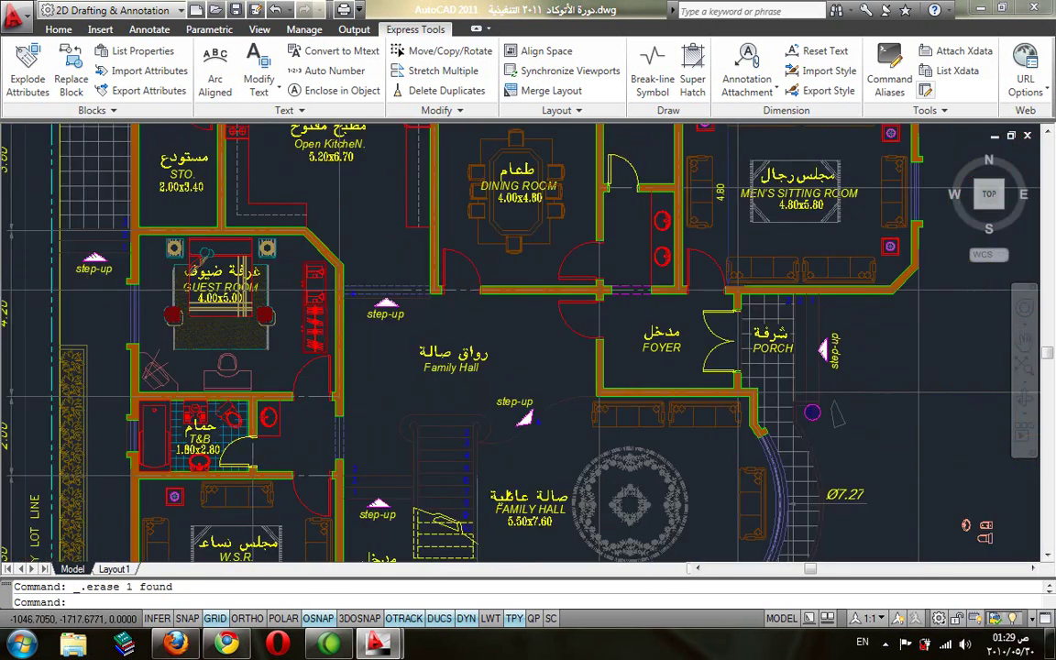
pyautogui.scroll(-2, 154, 420)
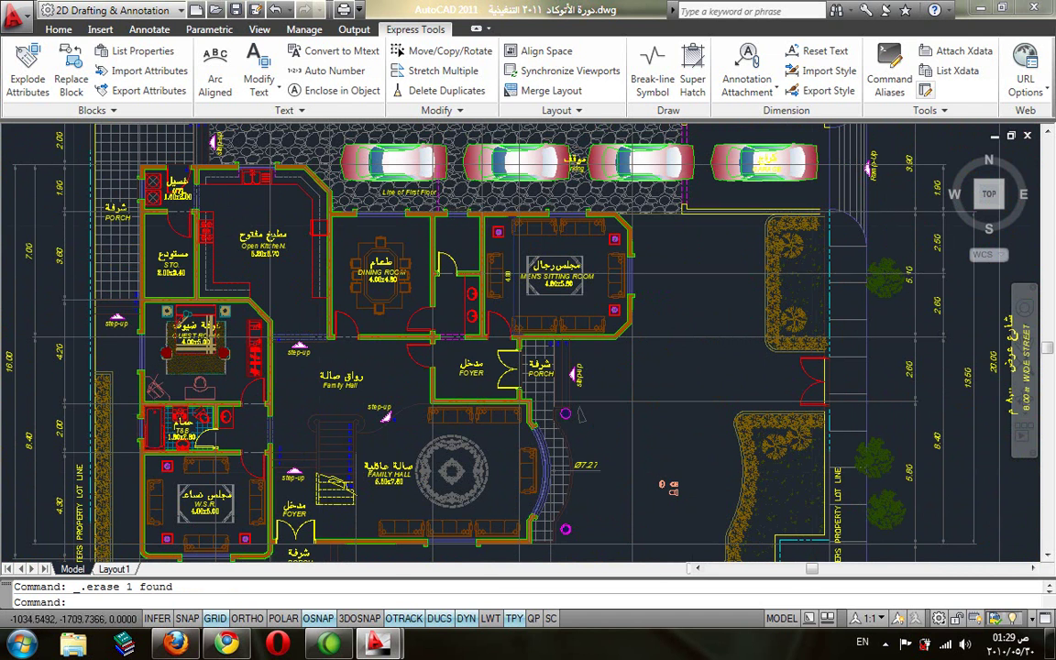
pyautogui.scroll(5, 440, 214)
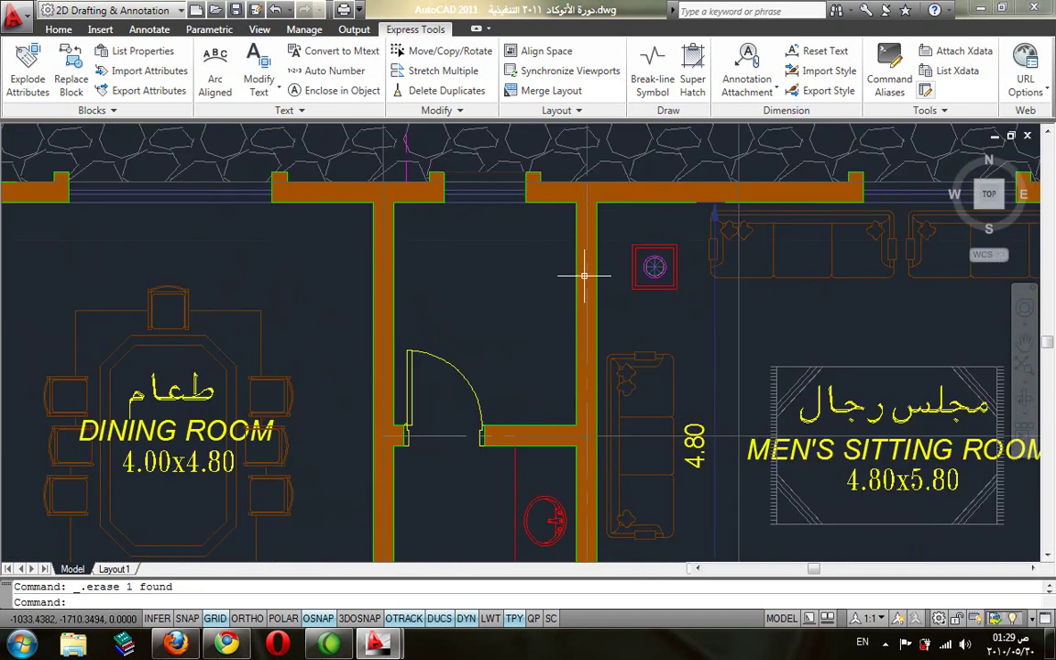
pyautogui.scroll(-3, 455, 246)
pyautogui.scroll(4, 455, 246)
pyautogui.moveTo(456, 246); pyautogui.dragTo(364, 347, button='middle')
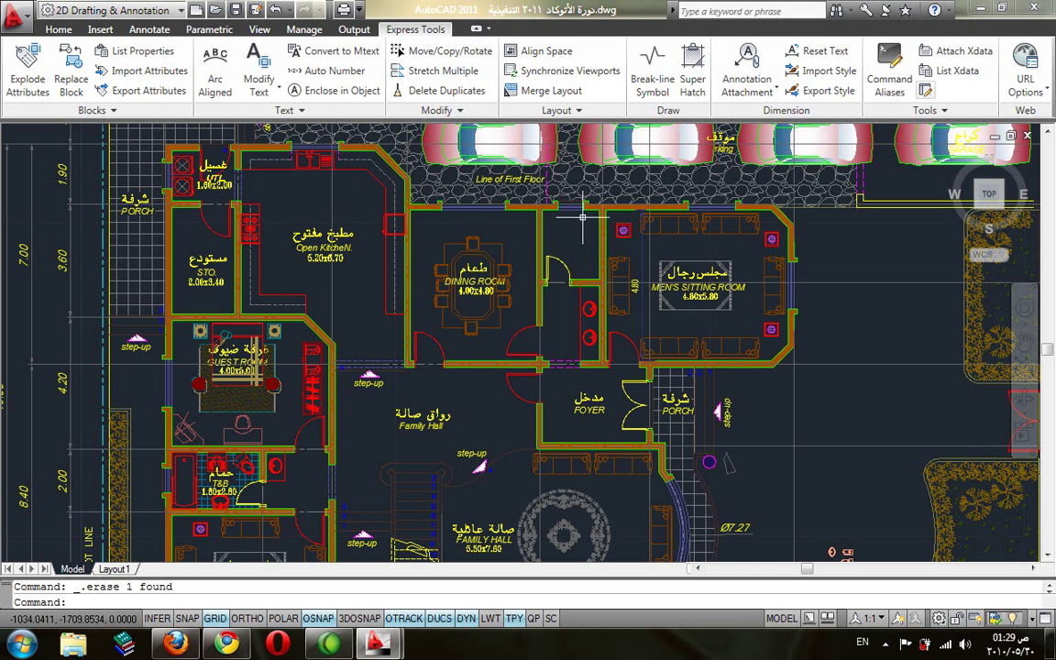
pyautogui.scroll(6, 209, 362)
pyautogui.scroll(2, 209, 362)
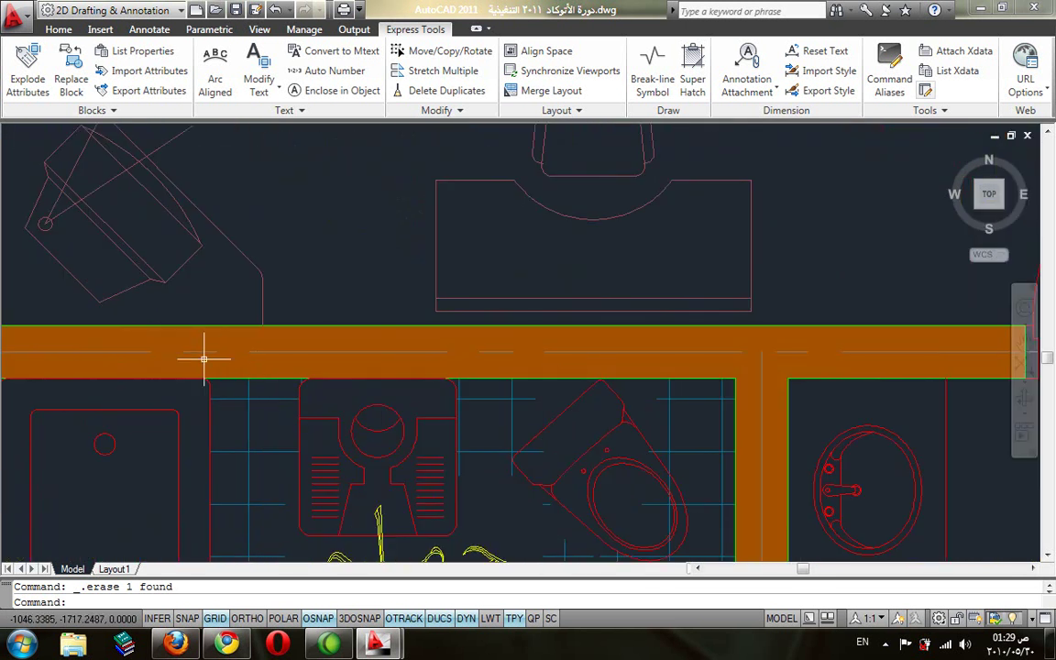
pyautogui.scroll(-3, 206, 367)
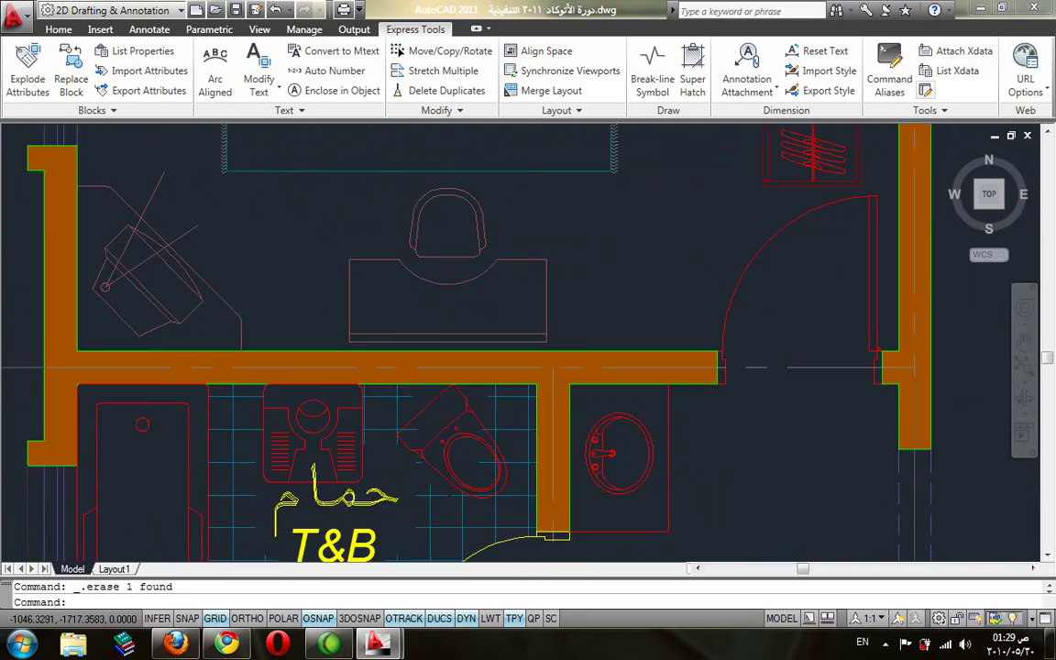
pyautogui.scroll(-3, 207, 366)
pyautogui.moveTo(482, 320); pyautogui.dragTo(353, 421, button='middle')
pyautogui.scroll(4, 567, 159)
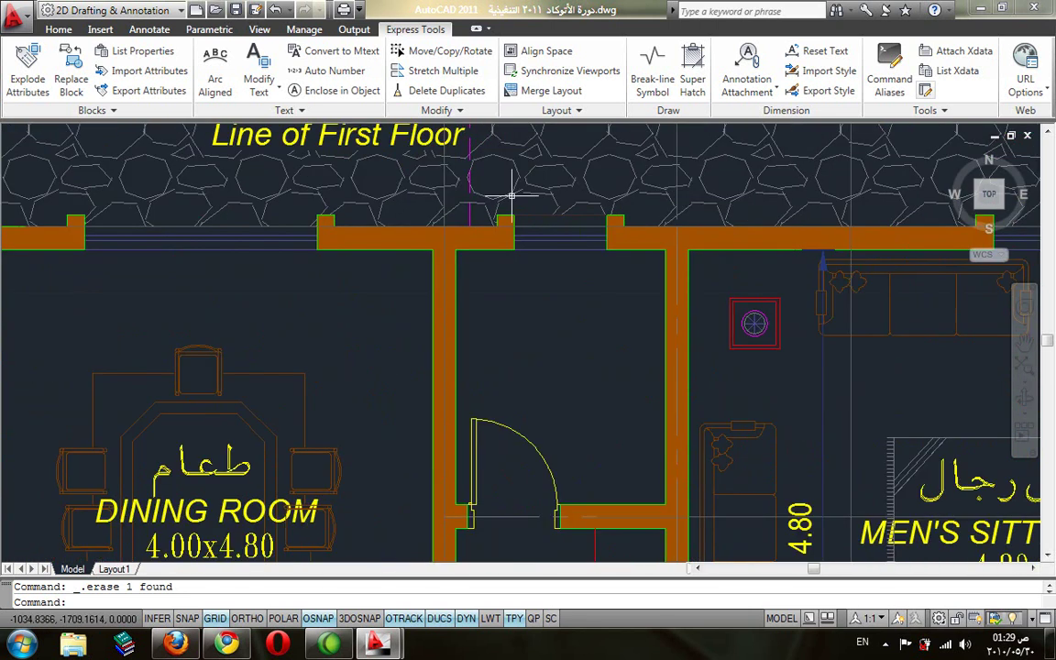
pyautogui.scroll(-7, 584, 172)
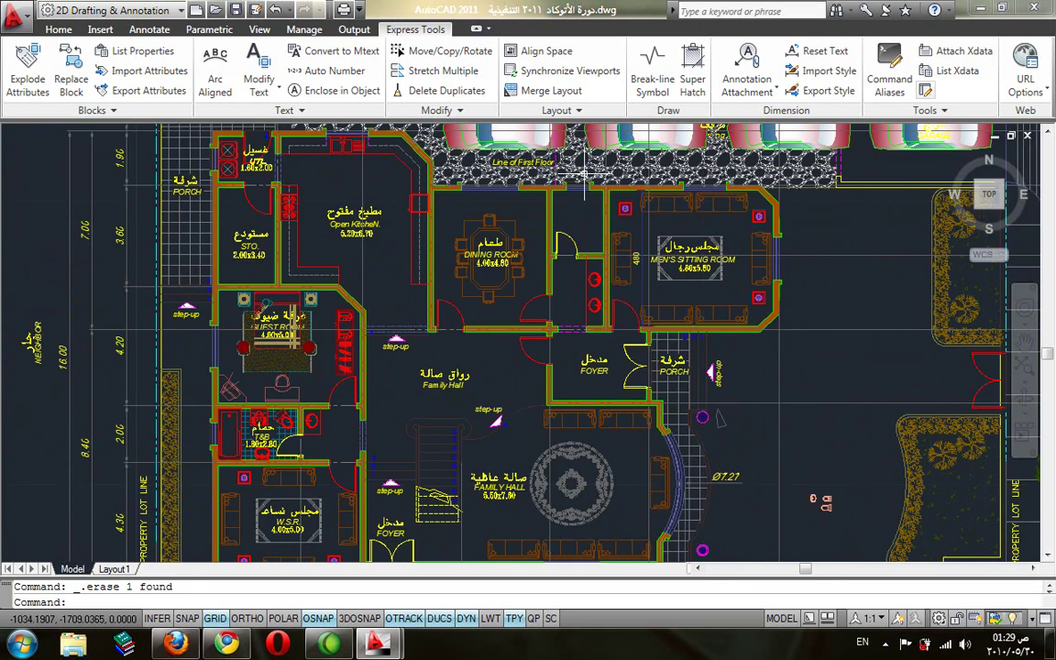
pyautogui.scroll(2, 509, 291)
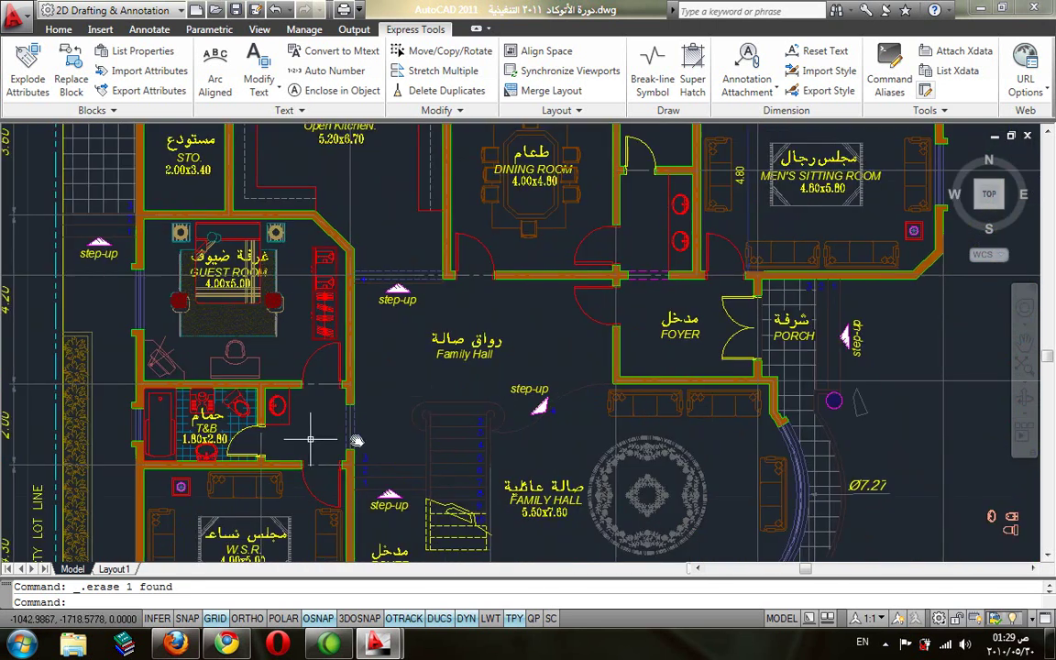
pyautogui.scroll(2, 360, 415)
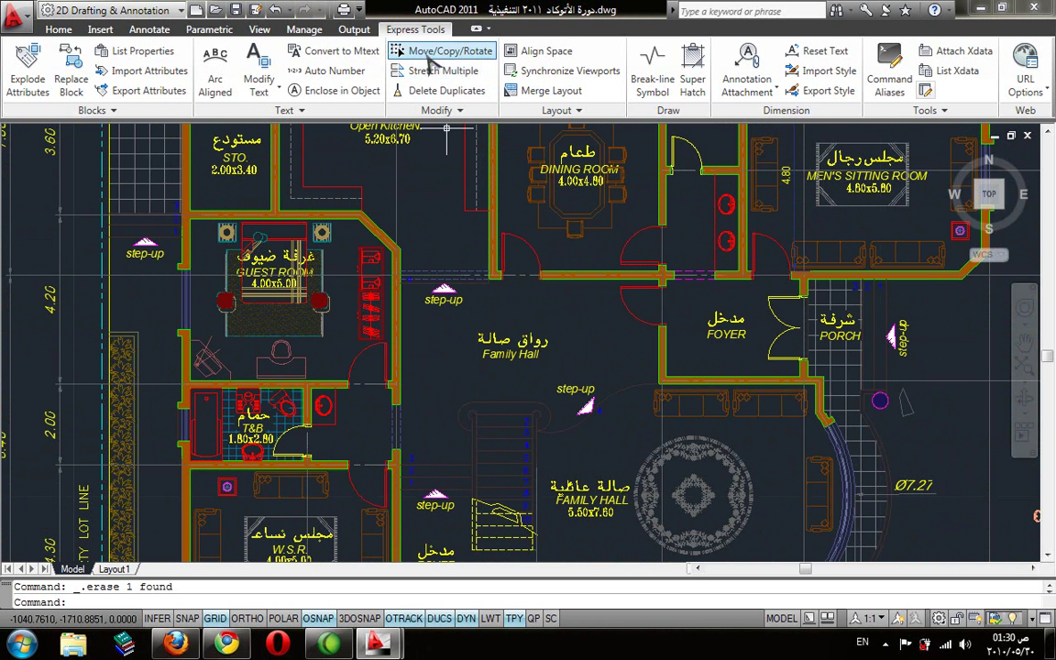
# Step: Copy the T&B bathtub into the small room beside the dining room using Move/Copy/Rotate
pyautogui.click(448, 53)
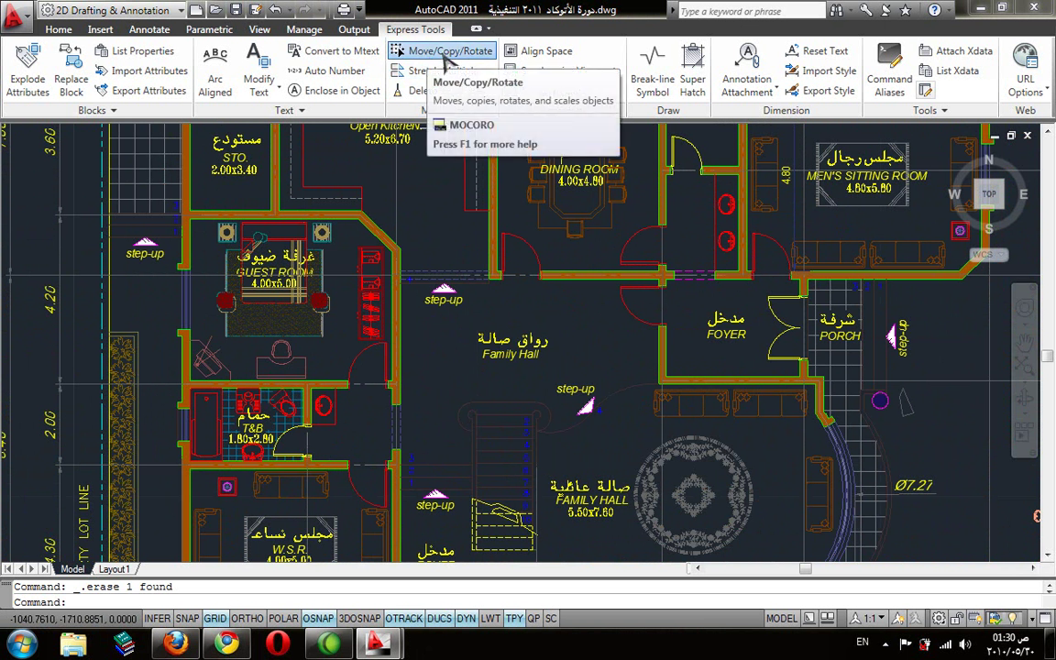
pyautogui.scroll(3, 217, 395)
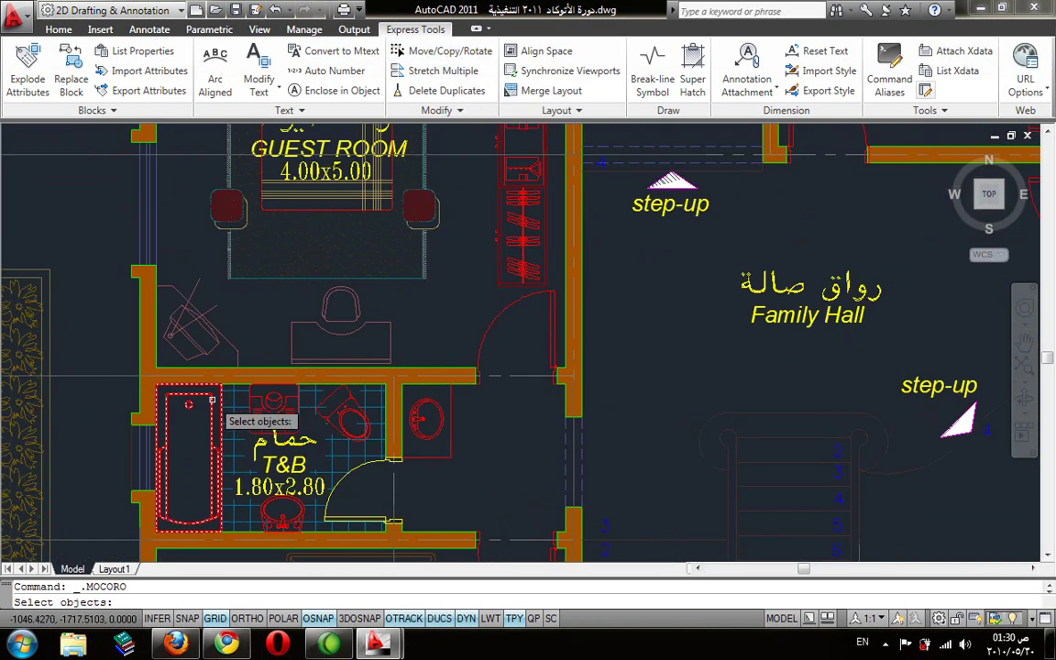
pyautogui.click(212, 400)
pyautogui.press('Return')
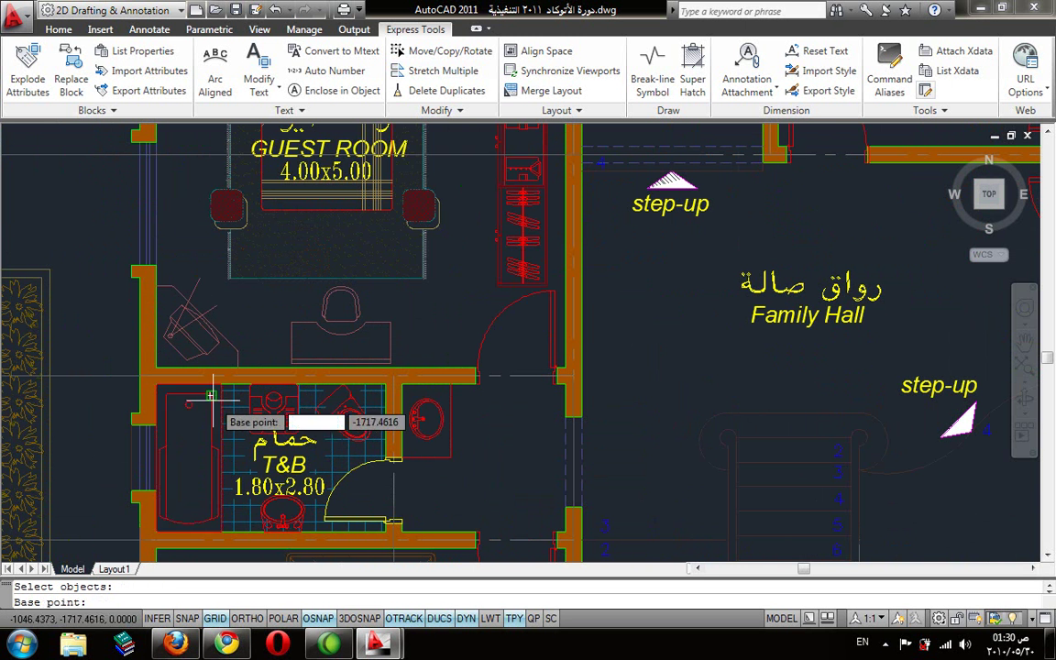
pyautogui.scroll(1, 213, 402)
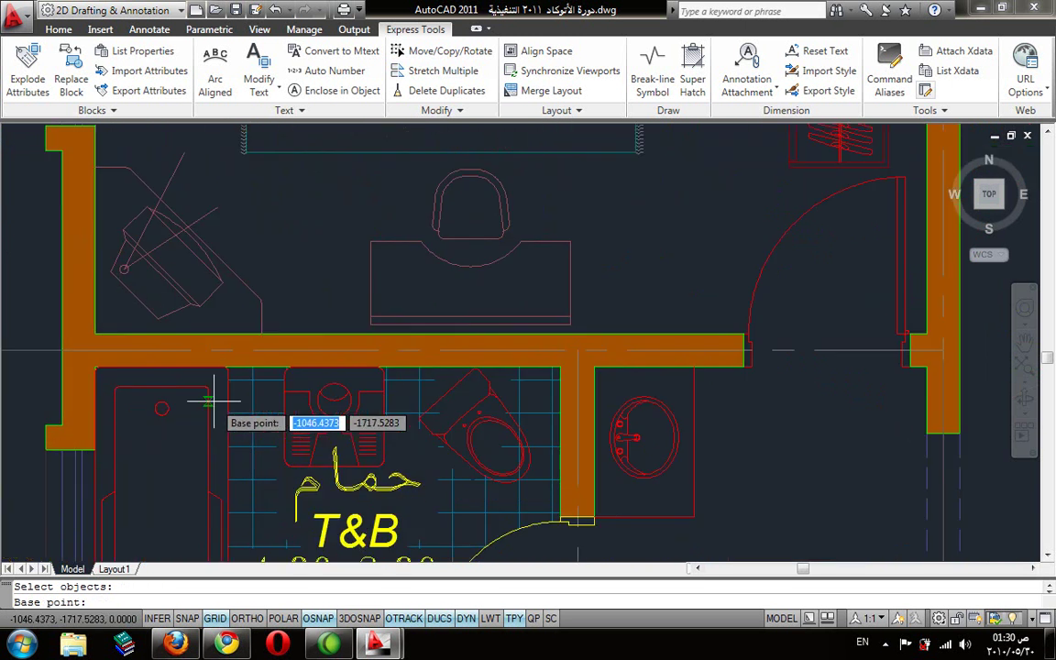
pyautogui.scroll(1, 212, 400)
pyautogui.scroll(1, 234, 353)
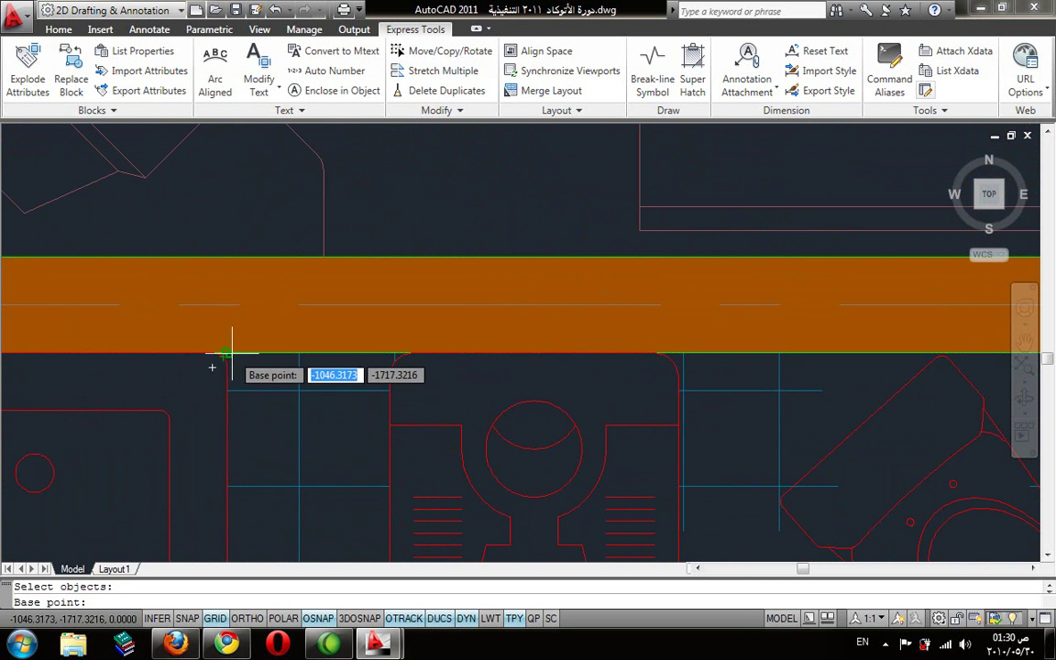
pyautogui.click(229, 352)
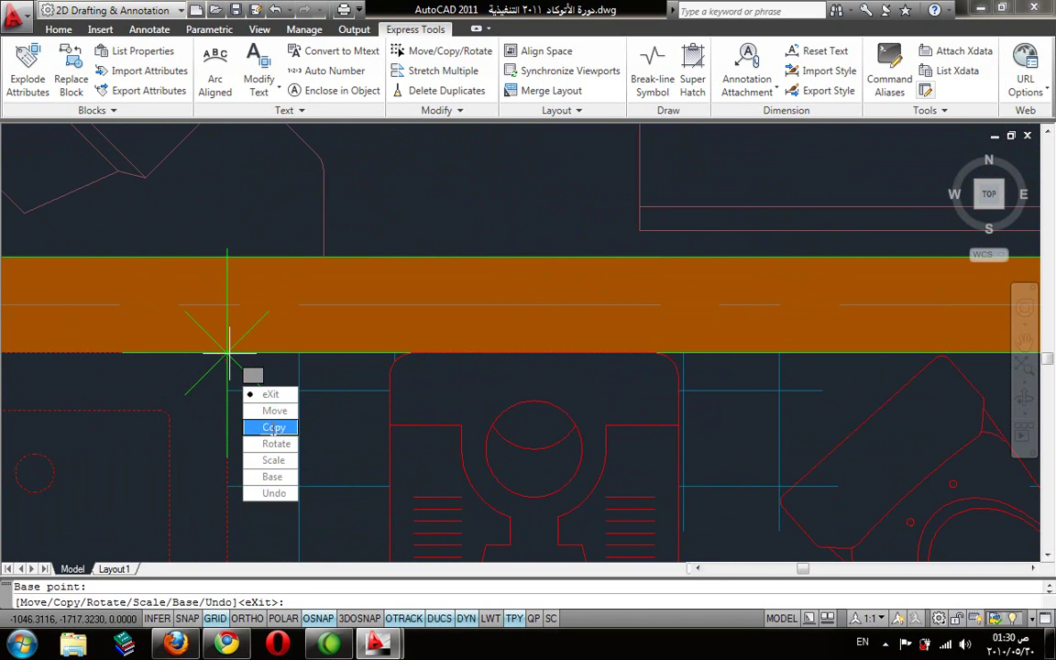
pyautogui.click(273, 429)
pyautogui.scroll(-3, 225, 367)
pyautogui.scroll(-3, 243, 404)
pyautogui.scroll(-2, 275, 440)
pyautogui.scroll(3, 420, 328)
pyautogui.scroll(3, 275, 449)
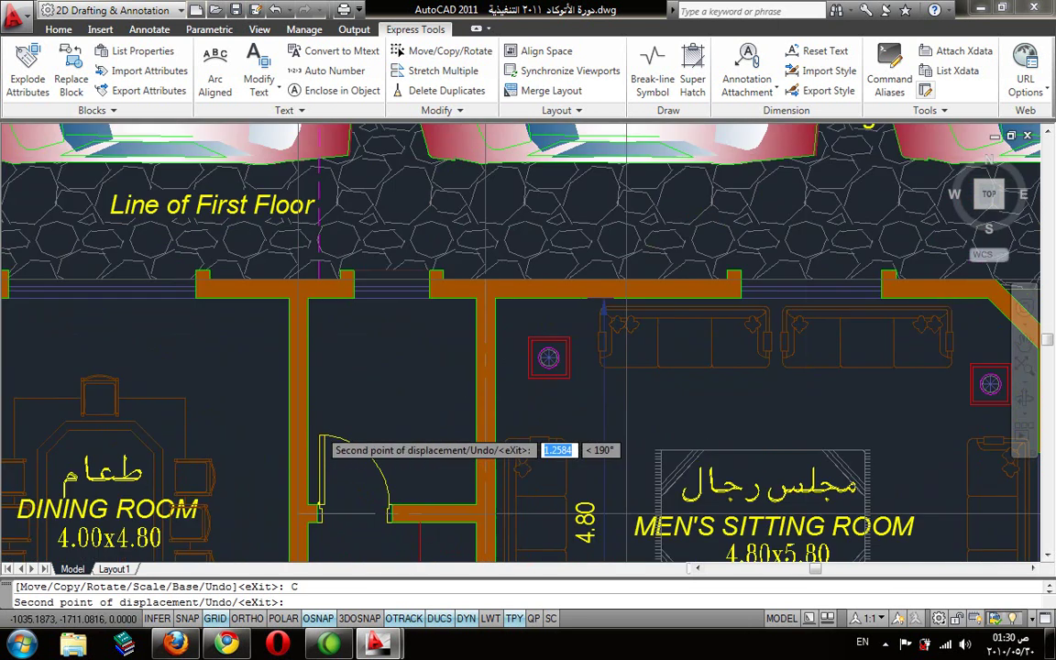
pyautogui.click(414, 346)
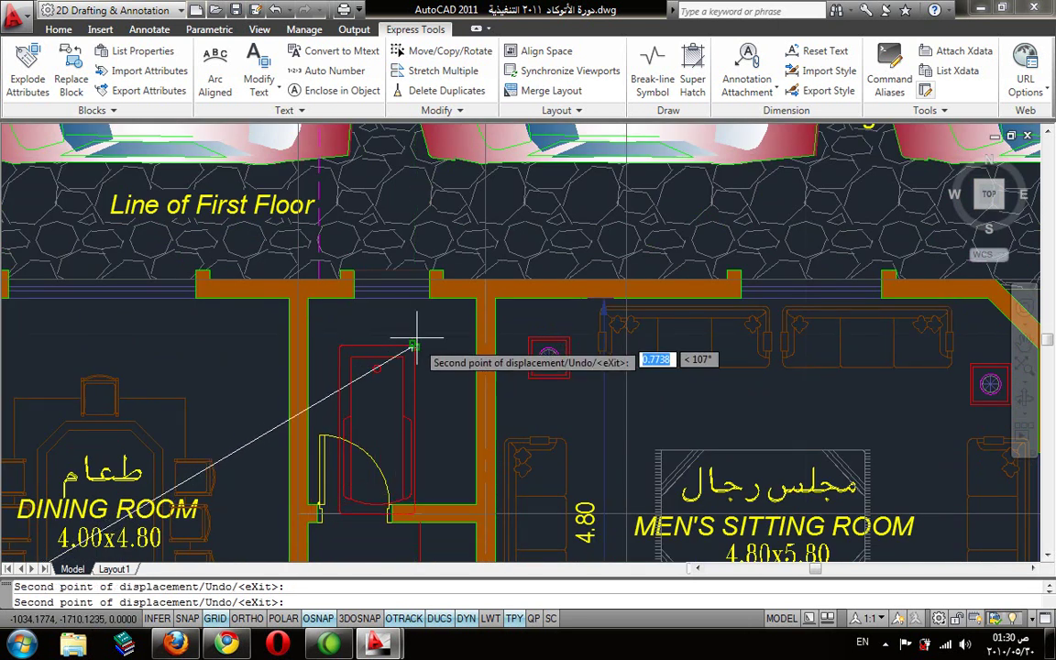
# Step: Rotate the bathtub copy 90° with Ortho and move it against the room's top wall
pyautogui.rightClick(416, 346)
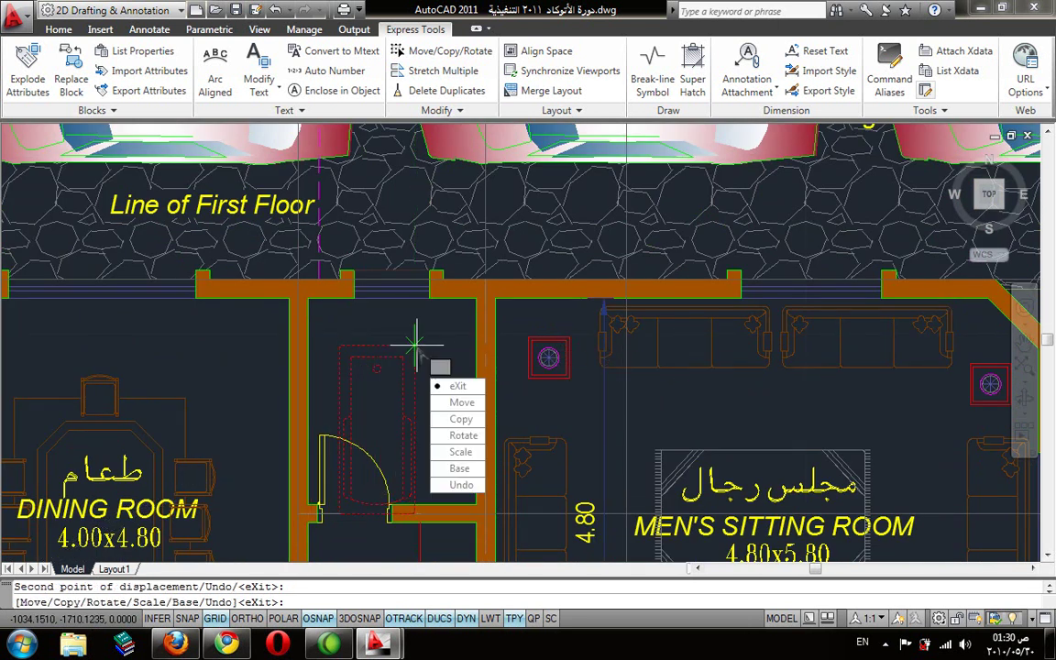
pyautogui.click(463, 435)
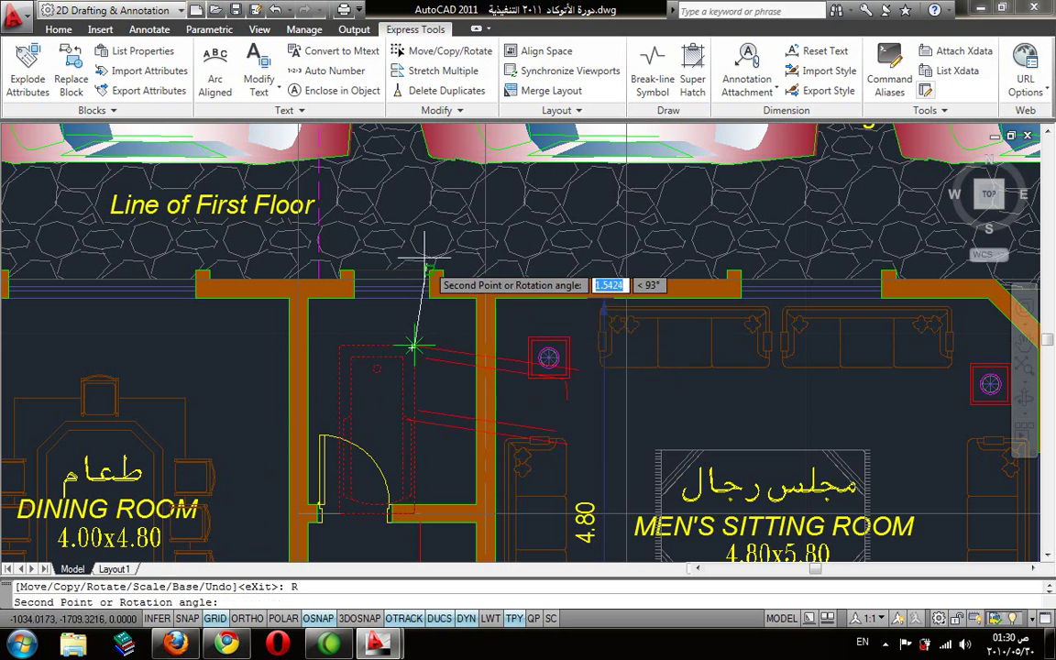
pyautogui.press('F8')
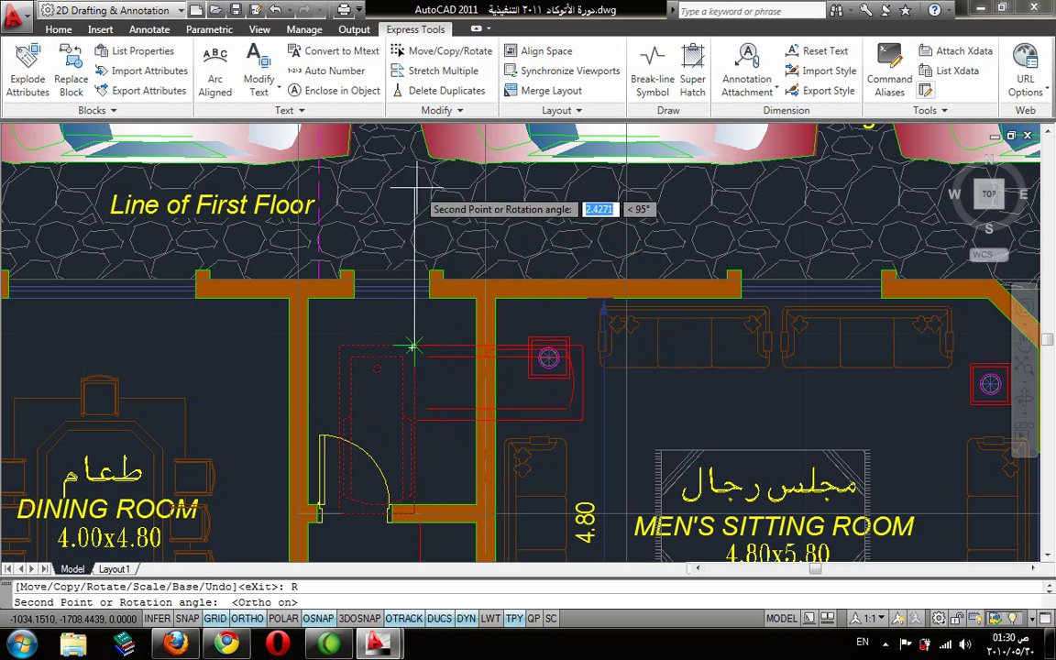
pyautogui.click(418, 188)
pyautogui.press('Down')
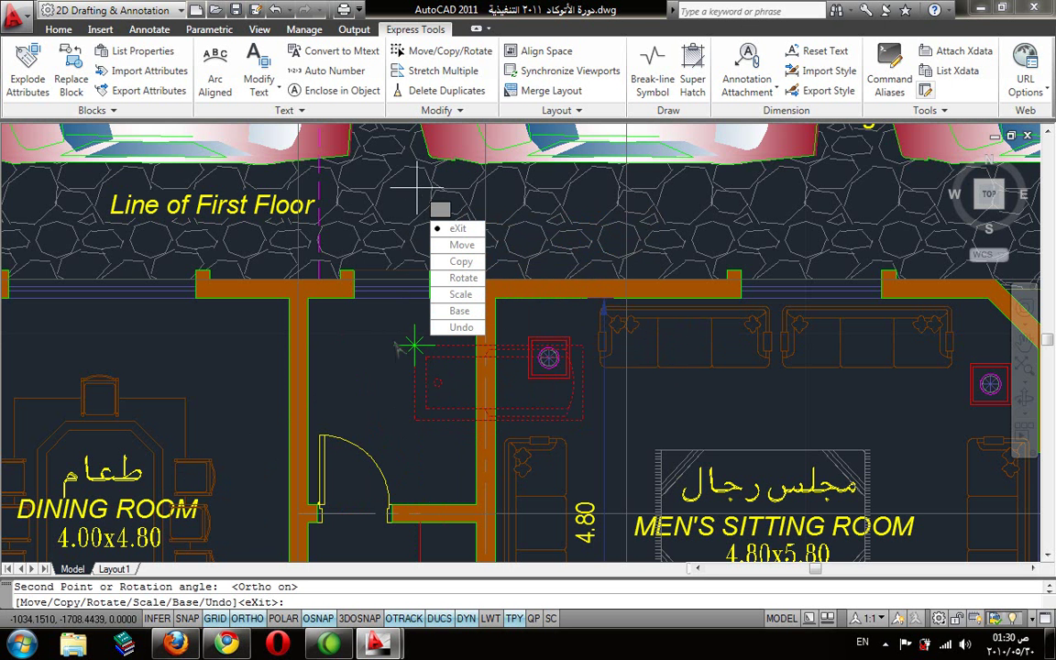
pyautogui.click(461, 245)
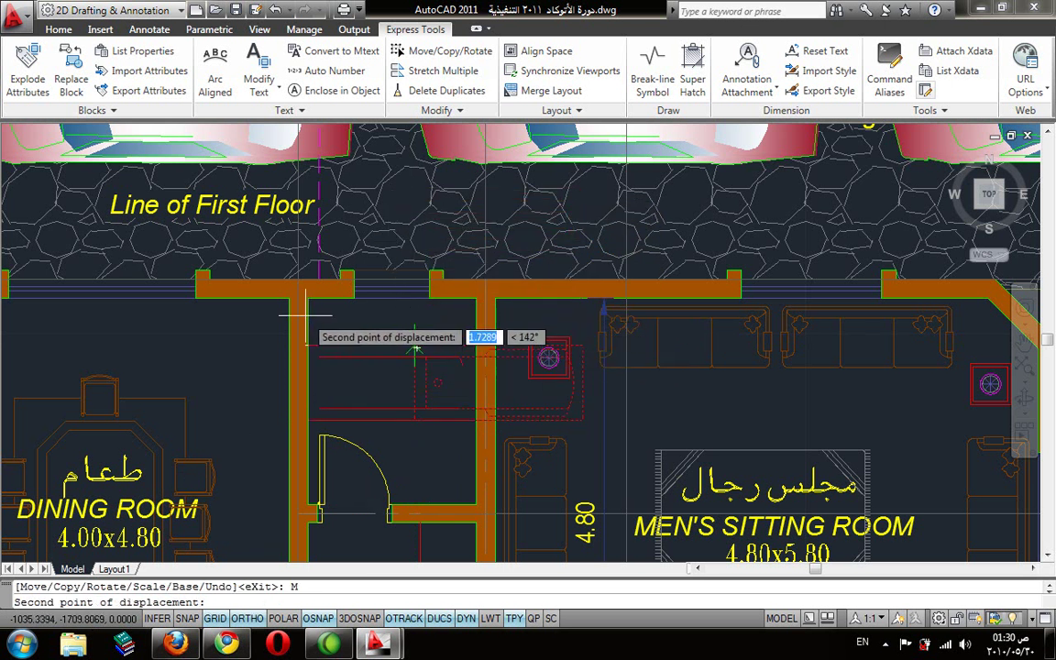
pyautogui.press('F8')
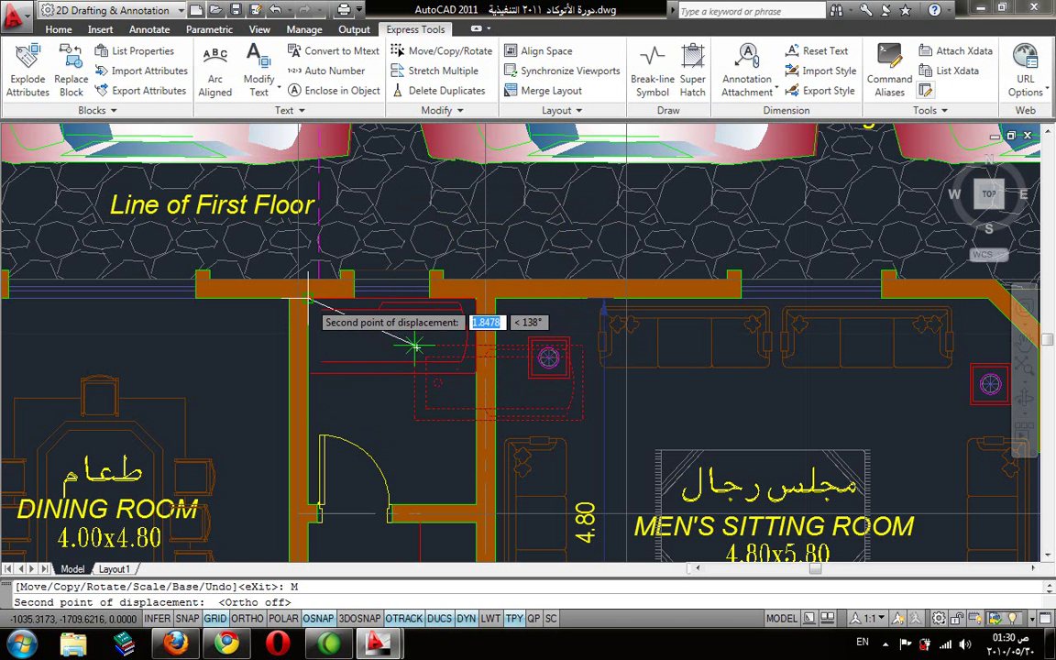
pyautogui.click(308, 295)
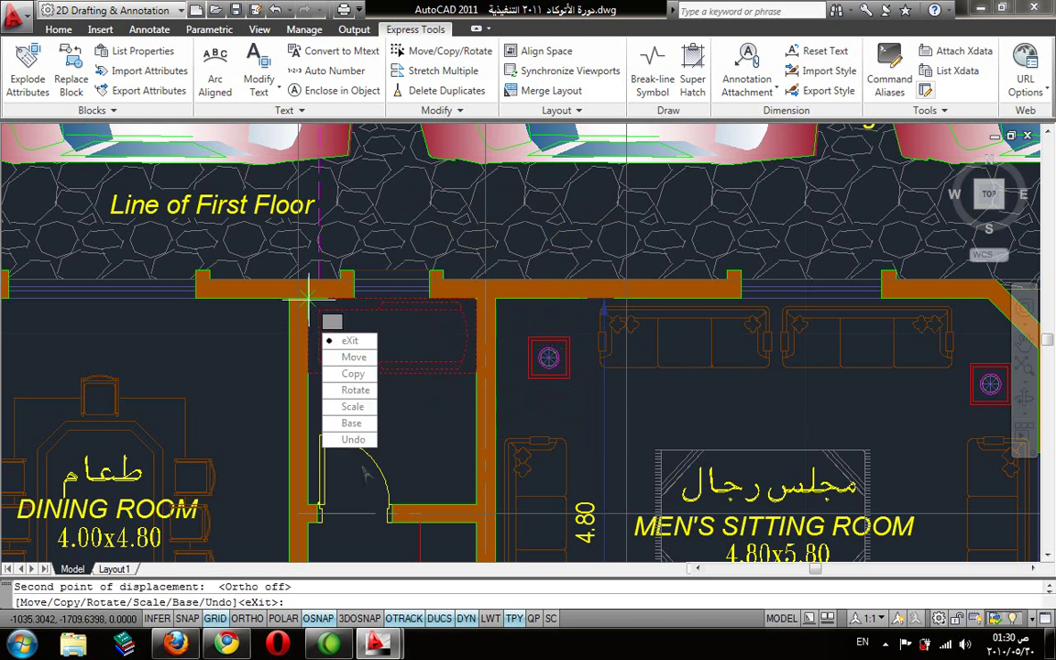
pyautogui.press('Escape')
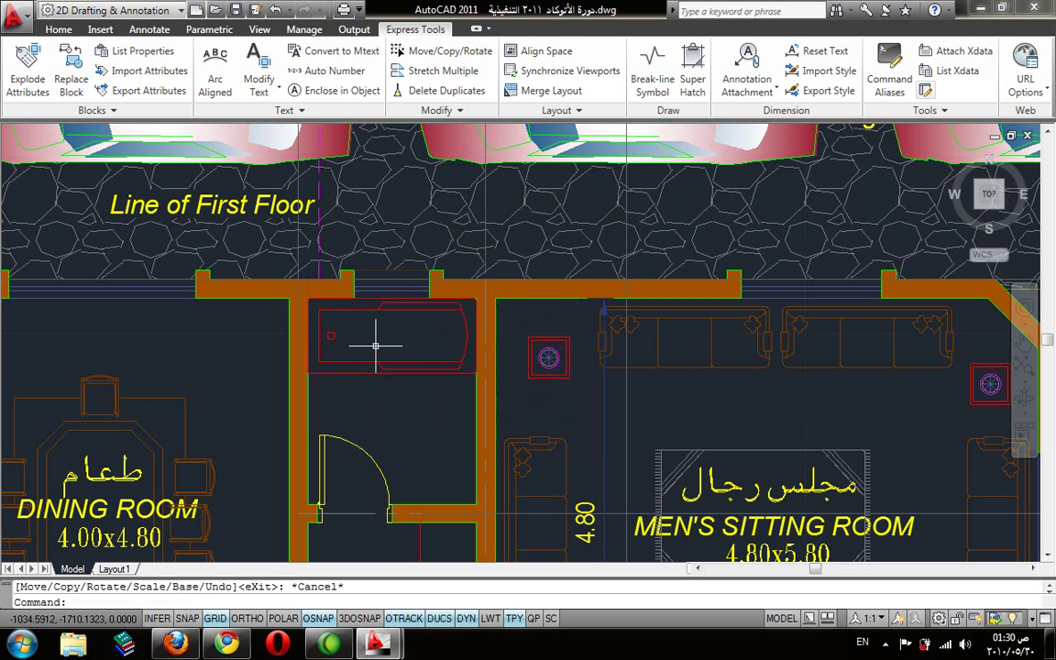
# Step: Zoom around the plan and bring up the Home ribbon's drawing and editing tools
pyautogui.scroll(-3, 459, 317)
pyautogui.scroll(2, 509, 308)
pyautogui.scroll(-5, 509, 308)
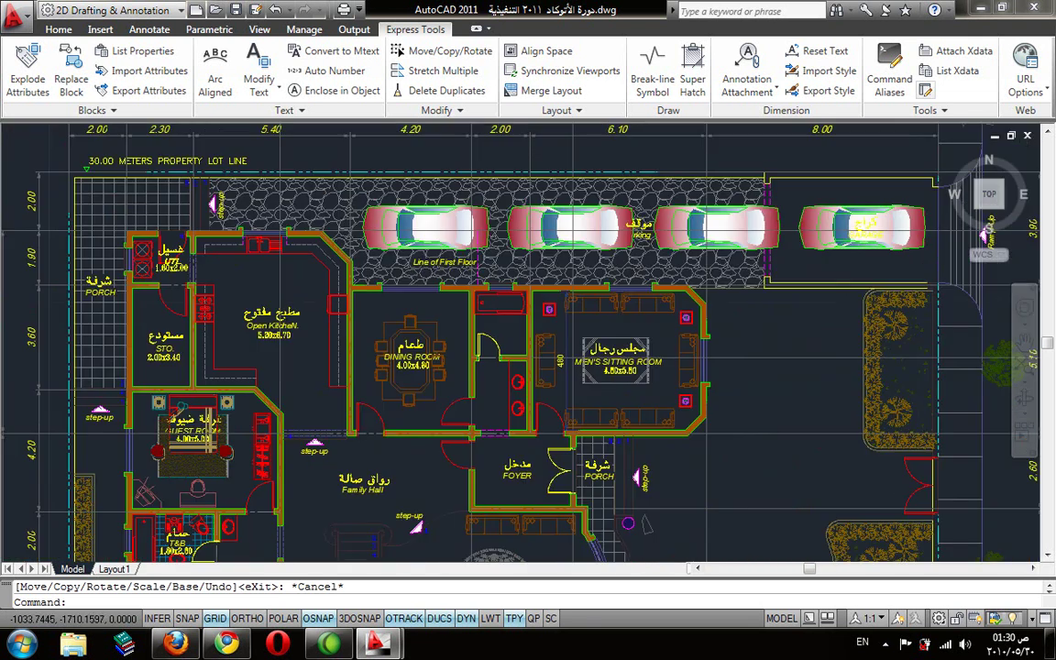
pyautogui.scroll(1, 452, 376)
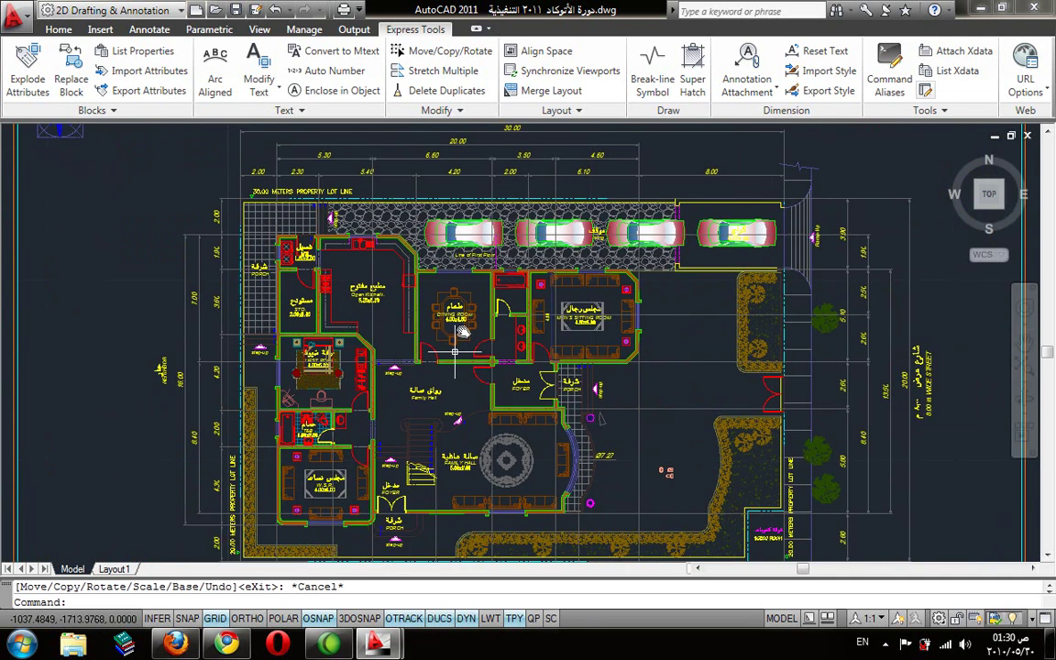
pyautogui.scroll(1, 458, 374)
pyautogui.scroll(2, 477, 368)
pyautogui.scroll(-1, 486, 367)
pyautogui.scroll(-2, 541, 325)
pyautogui.scroll(-2, 597, 285)
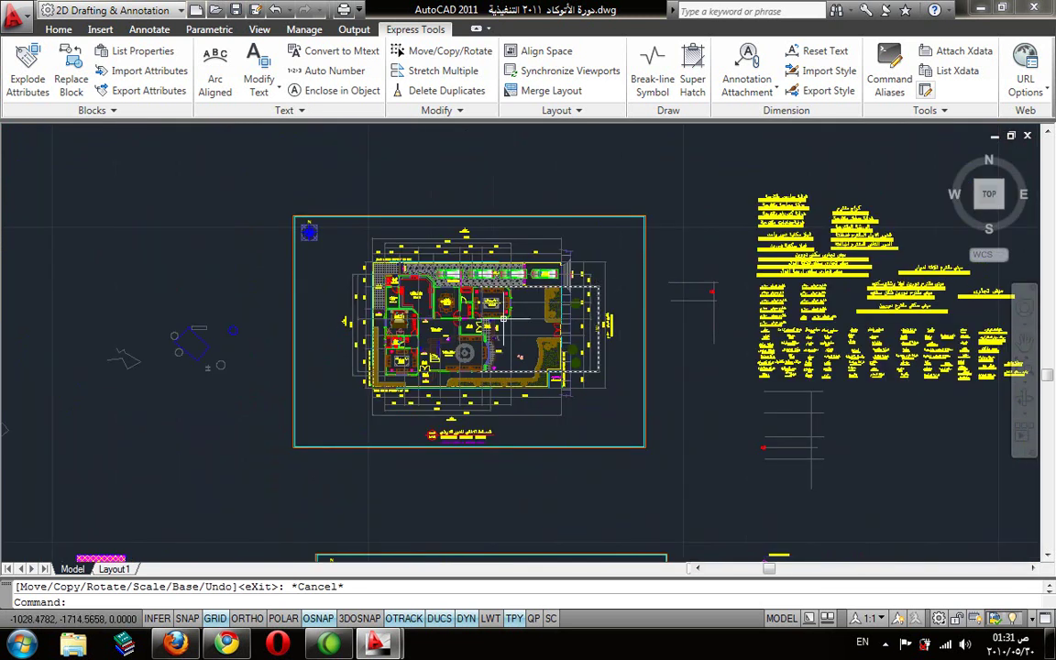
pyautogui.scroll(1, 513, 317)
pyautogui.scroll(-2, 524, 308)
pyautogui.scroll(1, 526, 314)
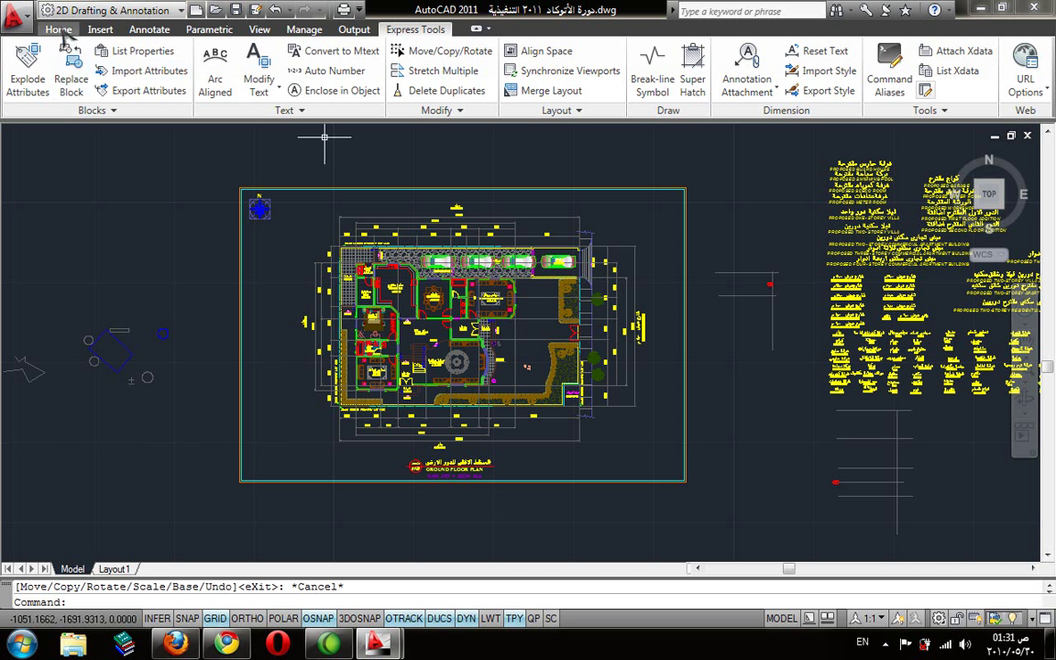
pyautogui.click(58, 30)
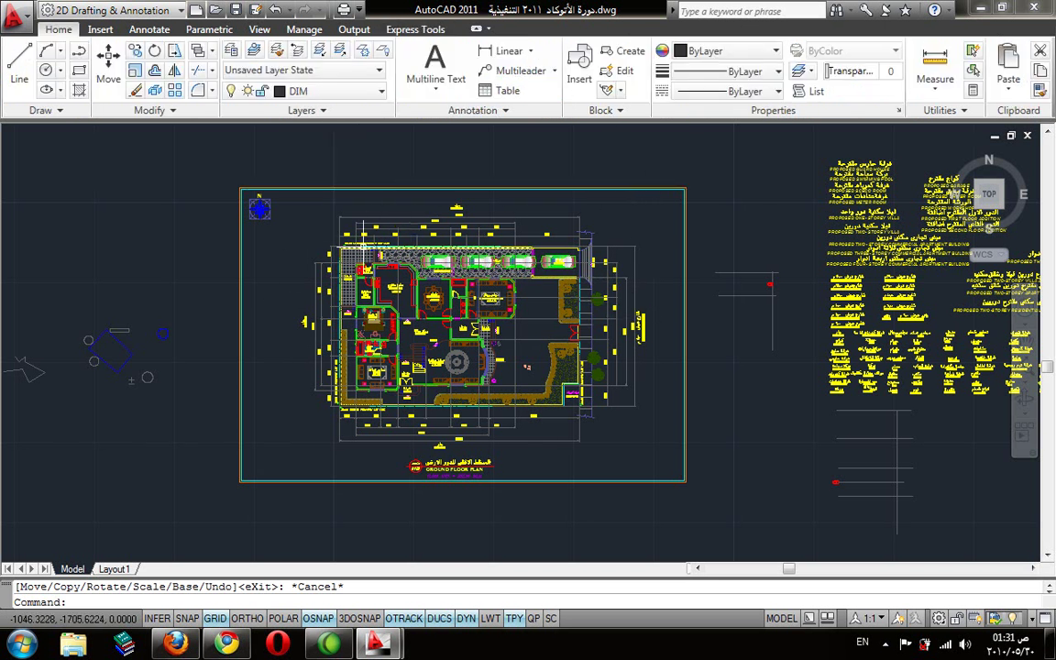
pyautogui.scroll(5, 468, 230)
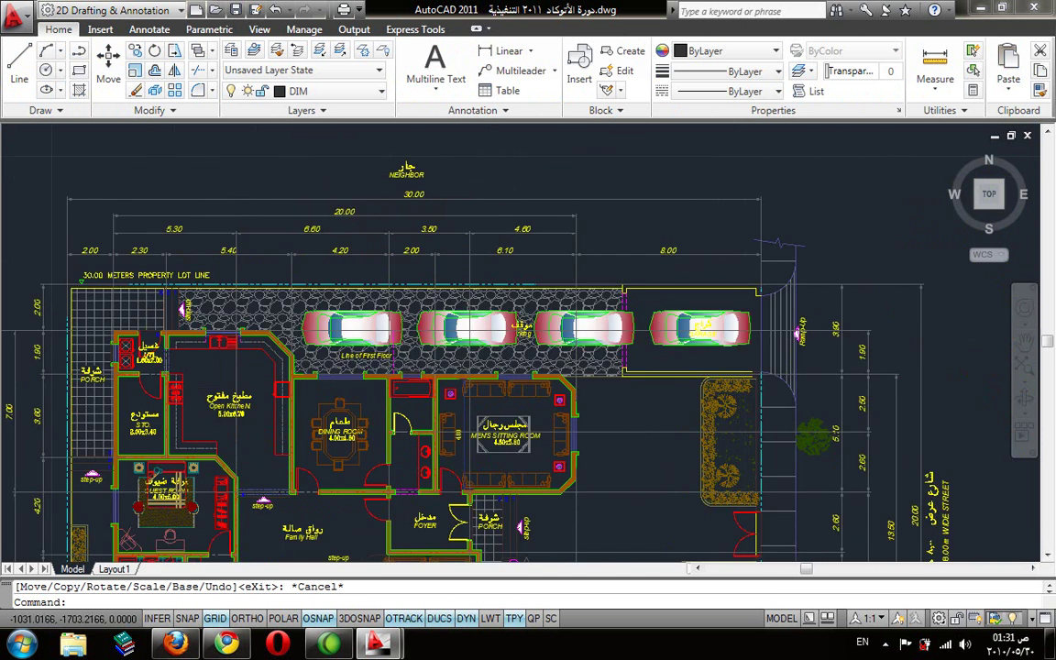
pyautogui.scroll(-6, 496, 245)
pyautogui.scroll(-2, 496, 246)
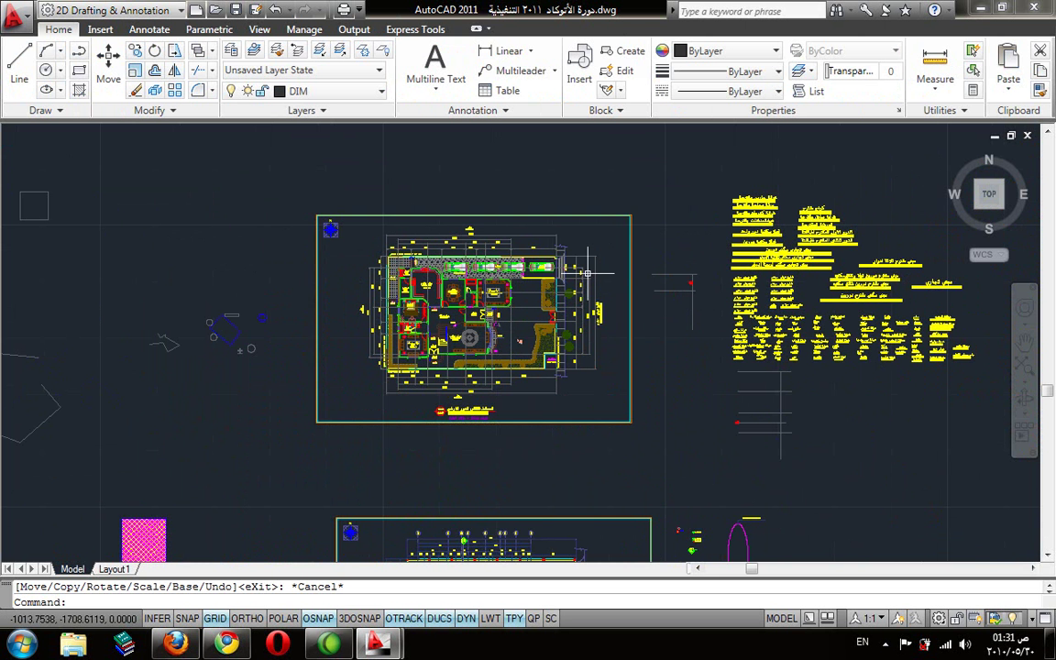
pyautogui.scroll(3, 437, 248)
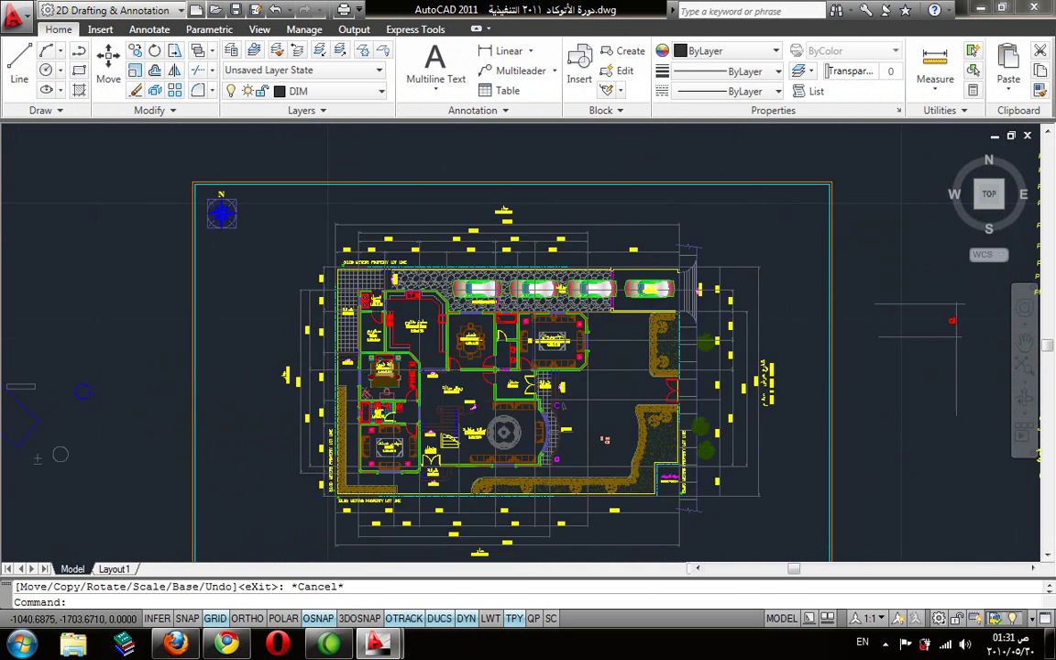
pyautogui.scroll(-4, 437, 239)
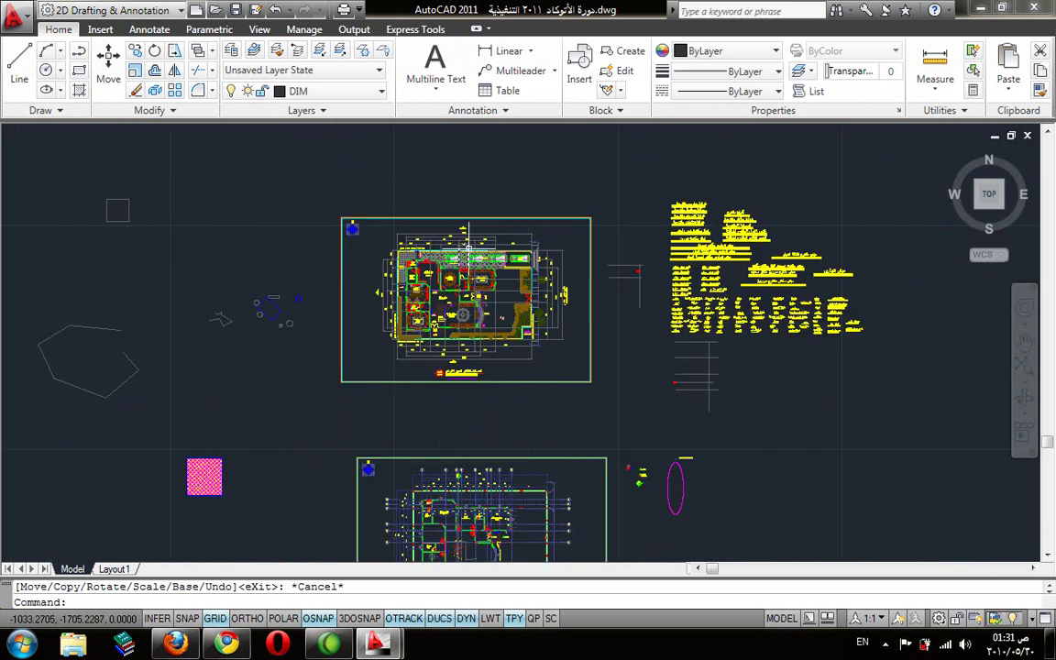
# Step: Move the window-selected plan sheet straight up with ortho (F8) on as a trial
pyautogui.write('m')
pyautogui.press('Return')
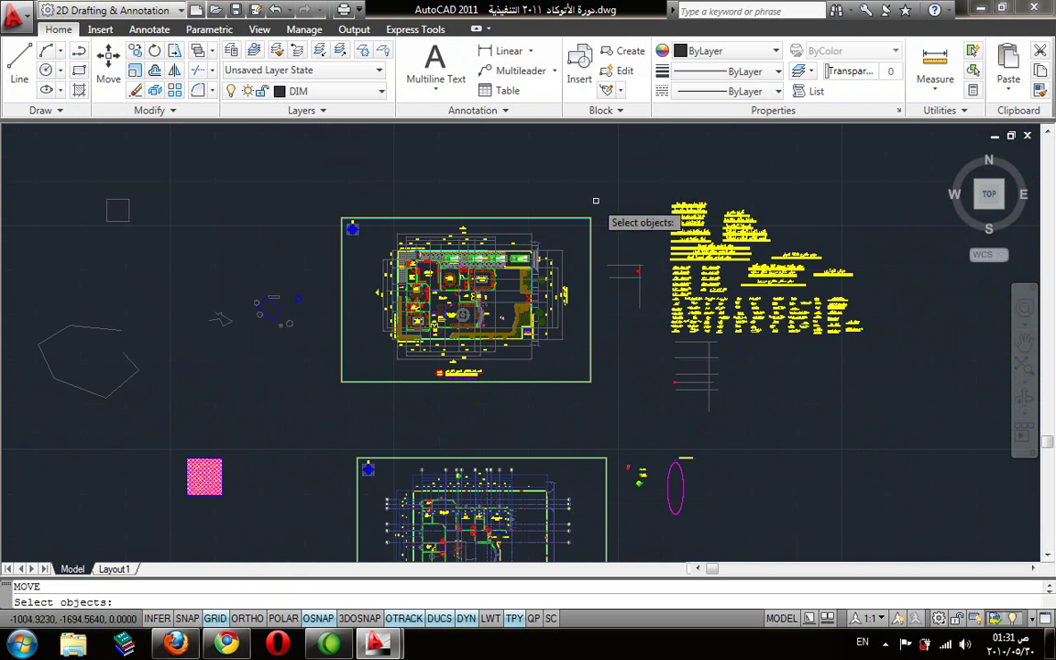
pyautogui.click(597, 199)
pyautogui.click(329, 415)
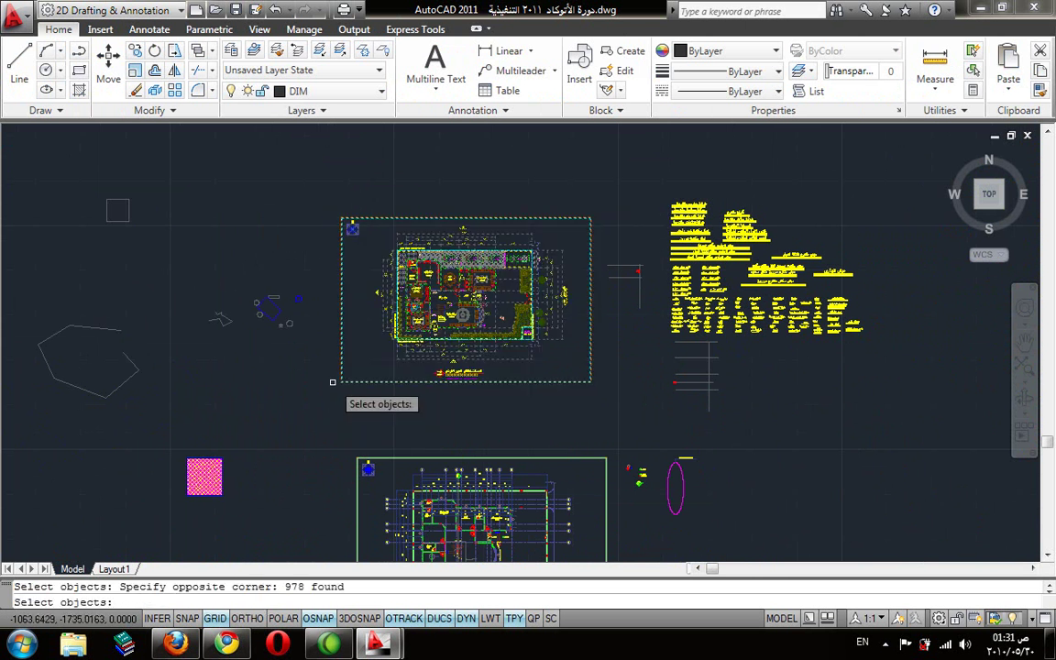
pyautogui.press('Return')
pyautogui.click(329, 367)
pyautogui.press('F8')
pyautogui.click(330, 199)
# Step: Undo the trial move so the plan sheet returns to its original spot
pyautogui.scroll(-3, 396, 354)
pyautogui.scroll(5, 425, 288)
pyautogui.scroll(1, 425, 288)
pyautogui.hotkey('ctrl', 'z')
pyautogui.hotkey('ctrl', 'z')
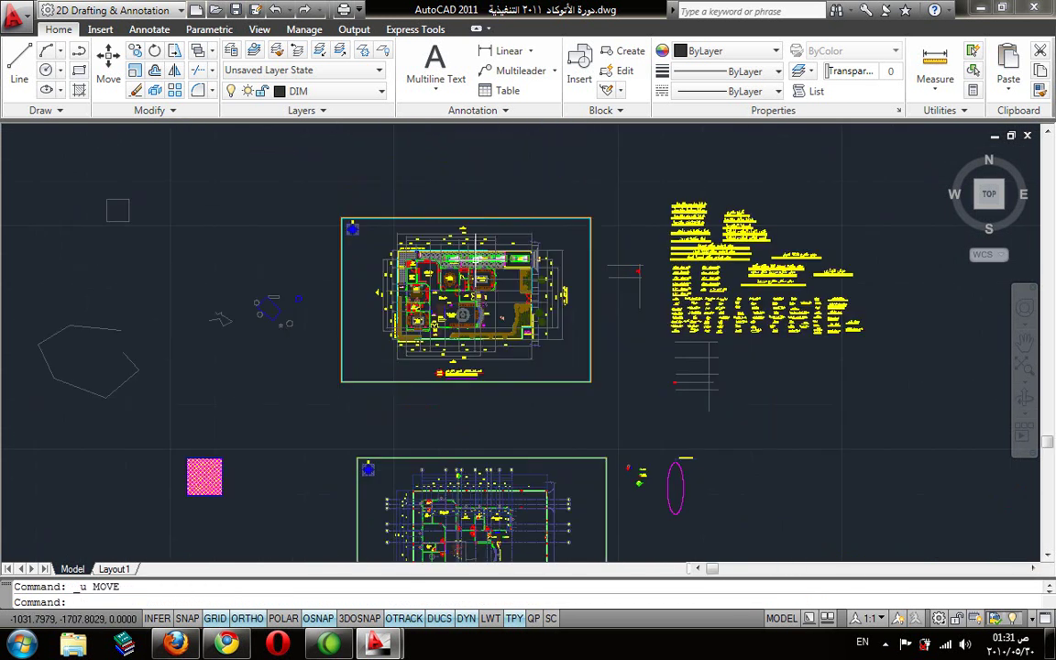
pyautogui.scroll(3, 454, 276)
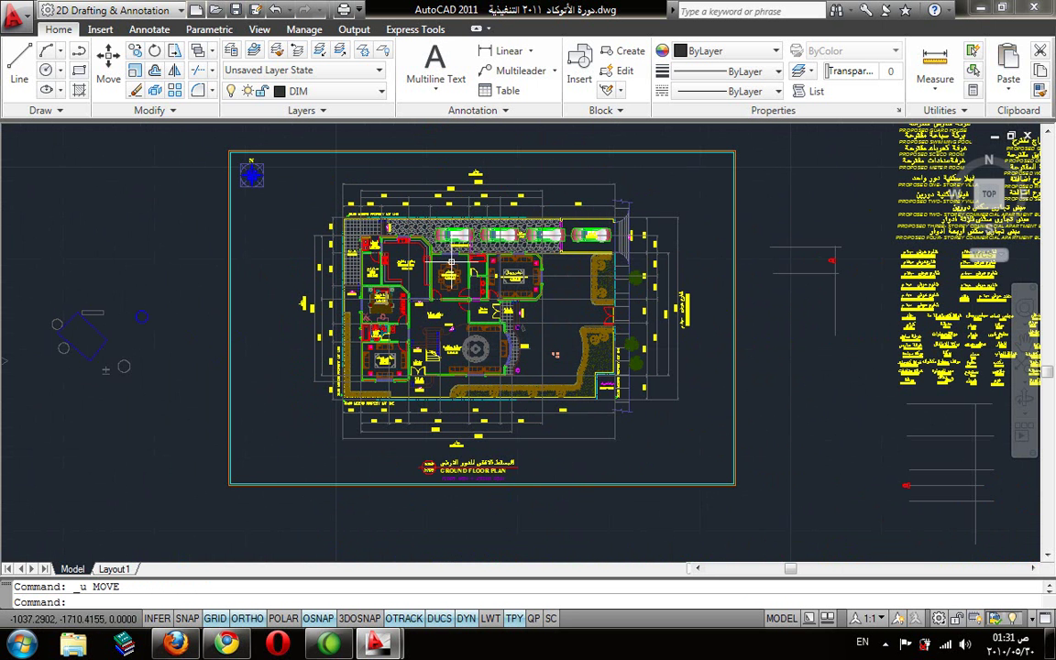
pyautogui.write('d')
pyautogui.press('Return')
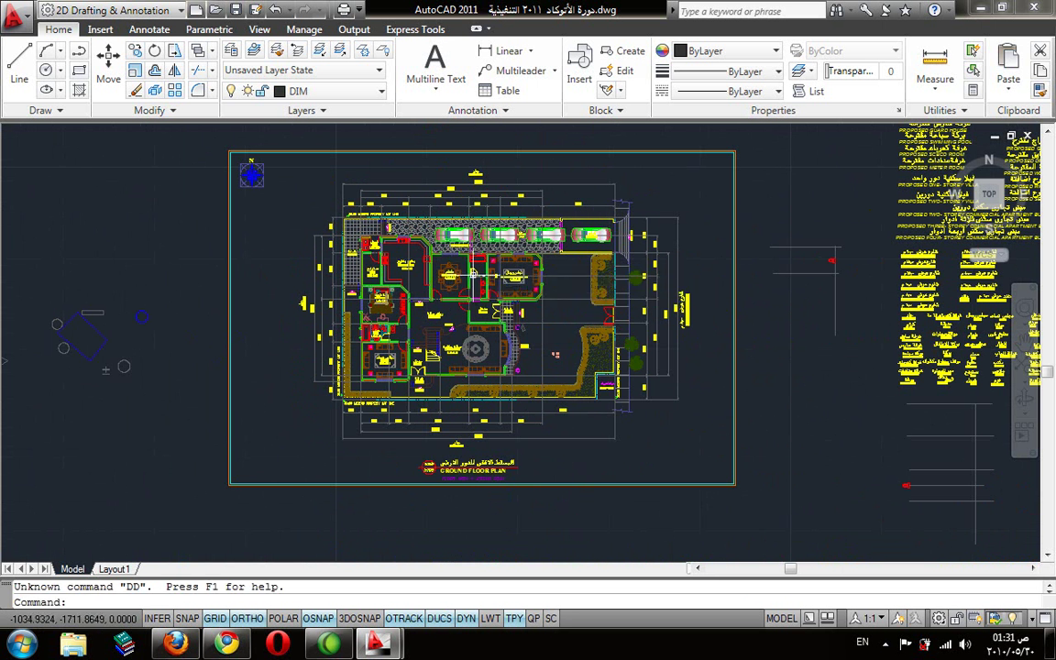
pyautogui.press('Escape')
pyautogui.write('dd')
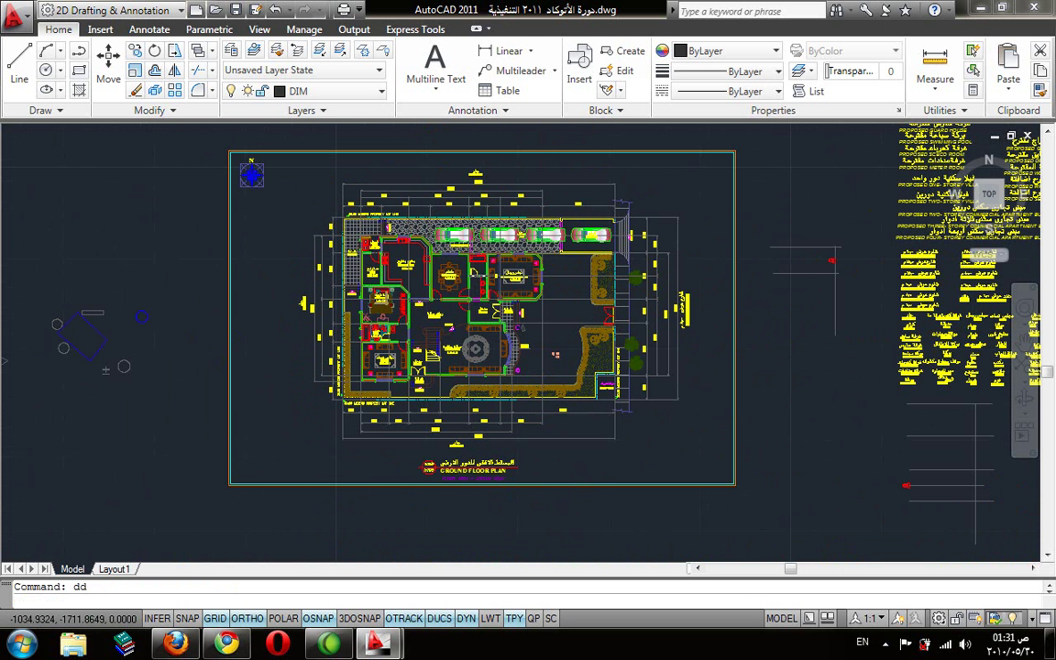
pyautogui.press('Return')
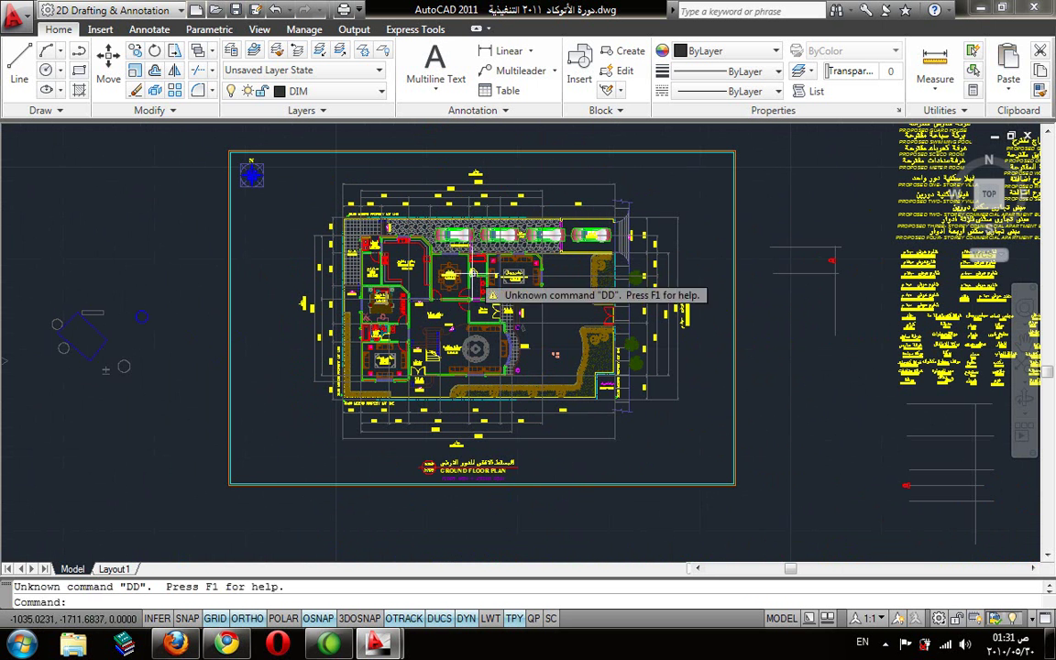
pyautogui.press('Escape')
pyautogui.write('dda')
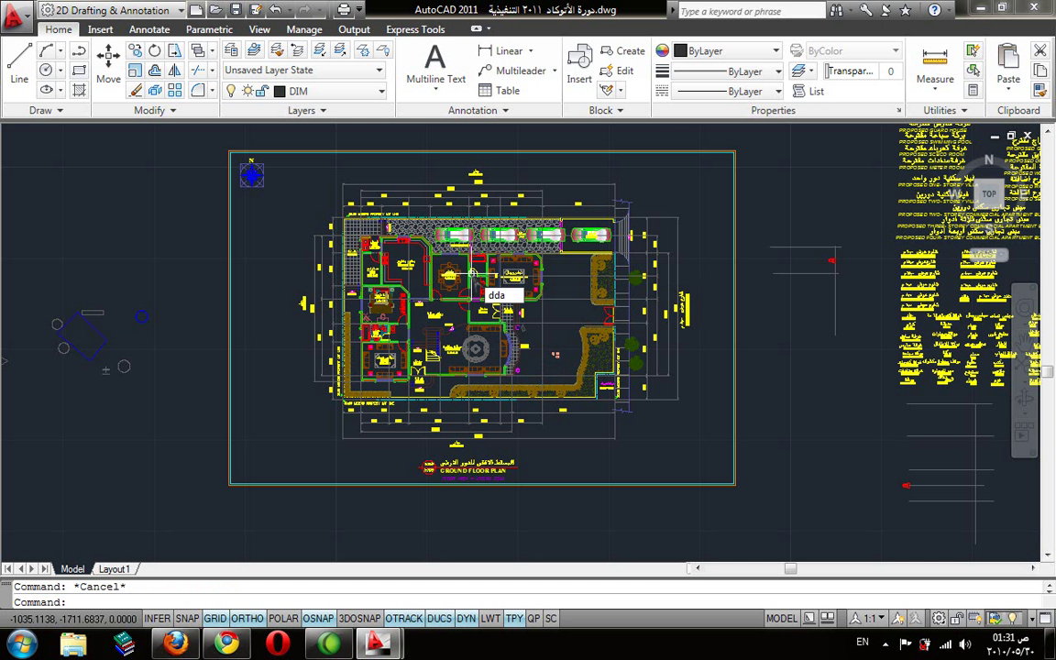
pyautogui.press('Return')
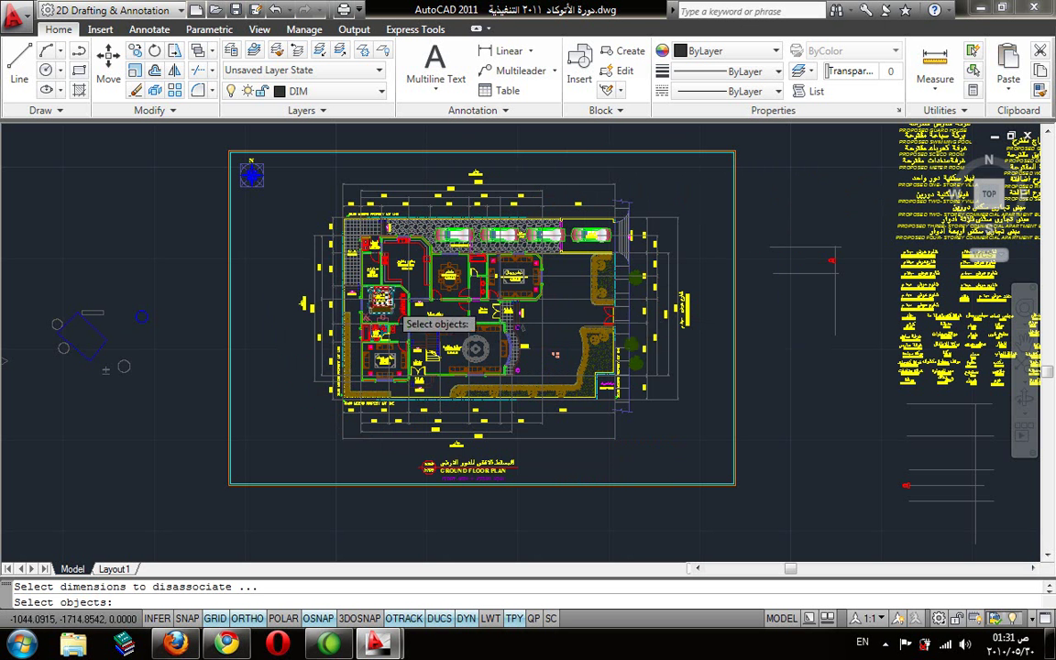
pyautogui.press('Escape')
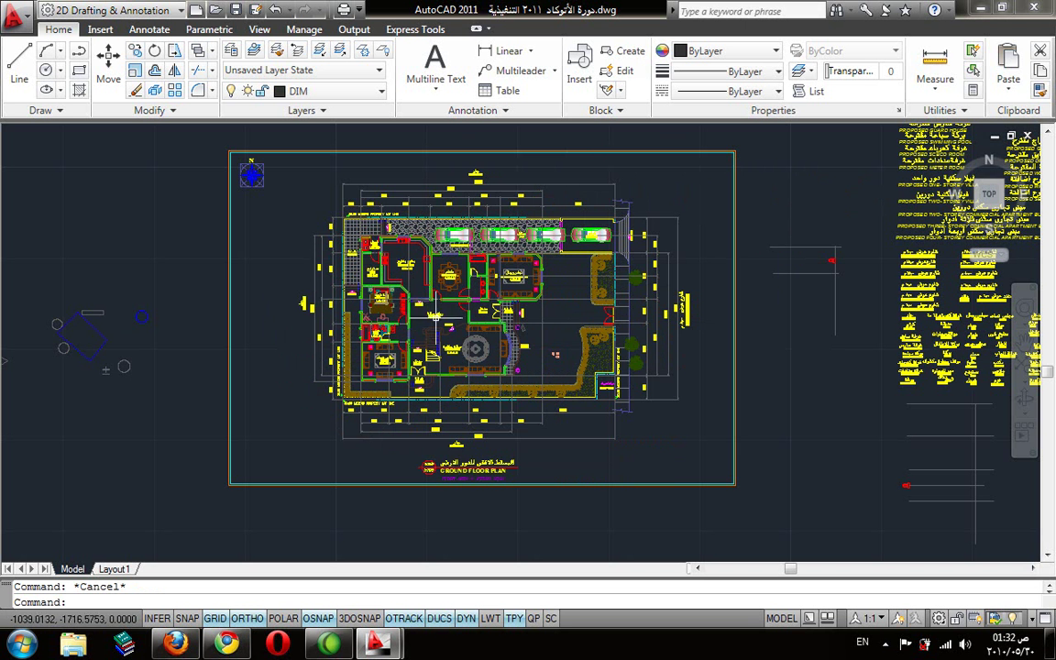
pyautogui.hotkey('ctrl', '0')
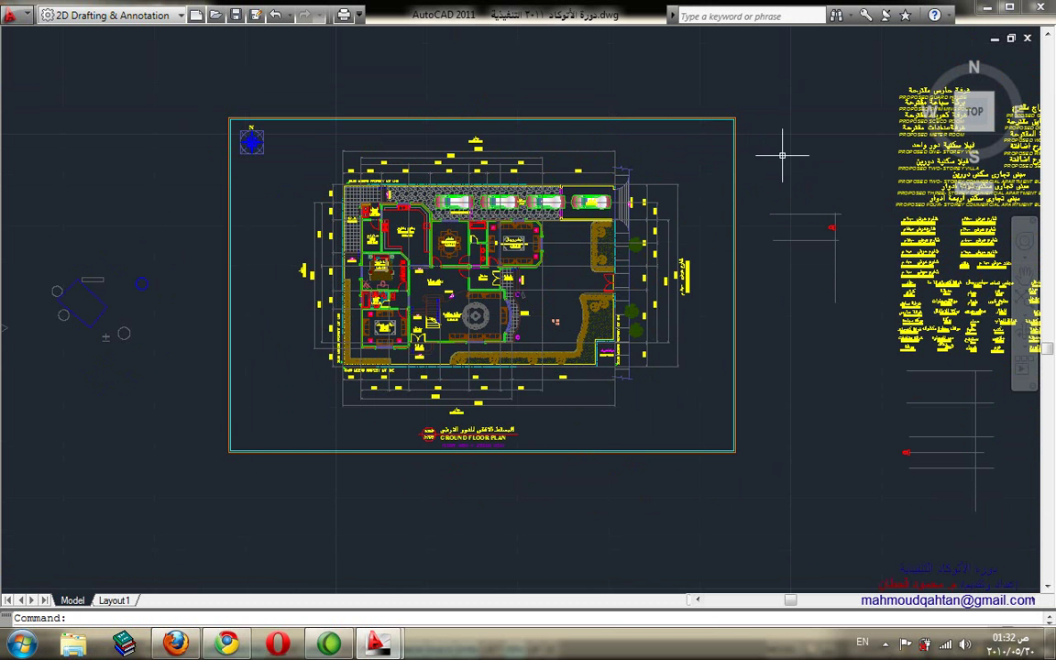
pyautogui.hotkey('ctrl', '0')
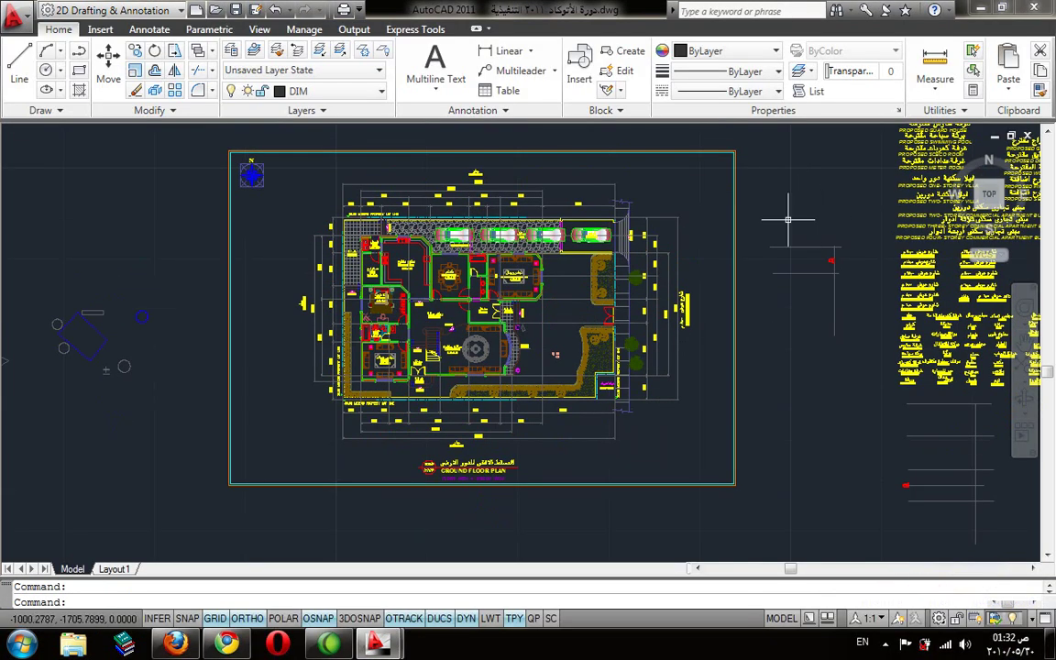
pyautogui.scroll(-2, 678, 236)
pyautogui.scroll(-2, 611, 358)
pyautogui.moveTo(482, 388); pyautogui.dragTo(712, 362, button='middle')
pyautogui.scroll(3, 477, 330)
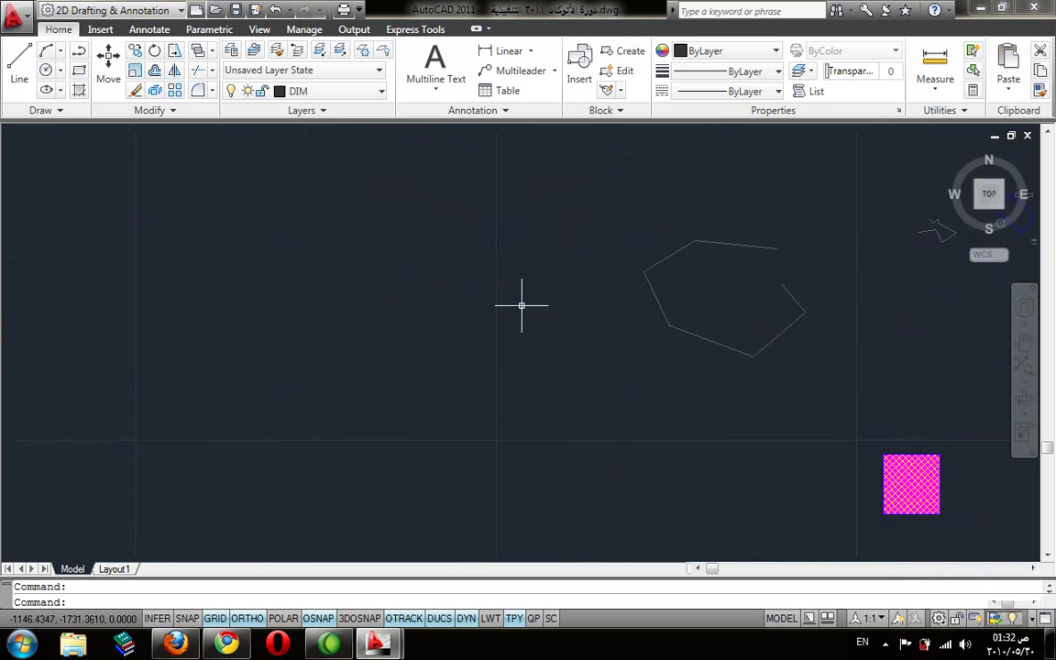
pyautogui.moveTo(425, 304); pyautogui.dragTo(516, 391, button='middle')
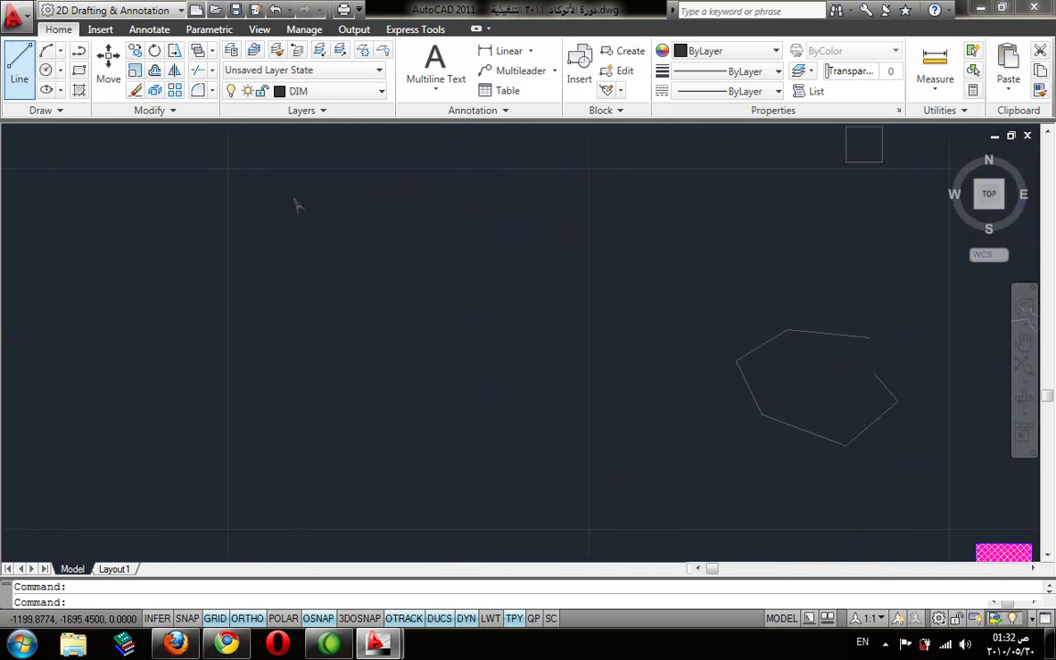
pyautogui.click(500, 197)
pyautogui.click(500, 413)
pyautogui.click(383, 412)
pyautogui.click(384, 224)
pyautogui.click(245, 224)
pyautogui.click(246, 328)
pyautogui.press('Return')
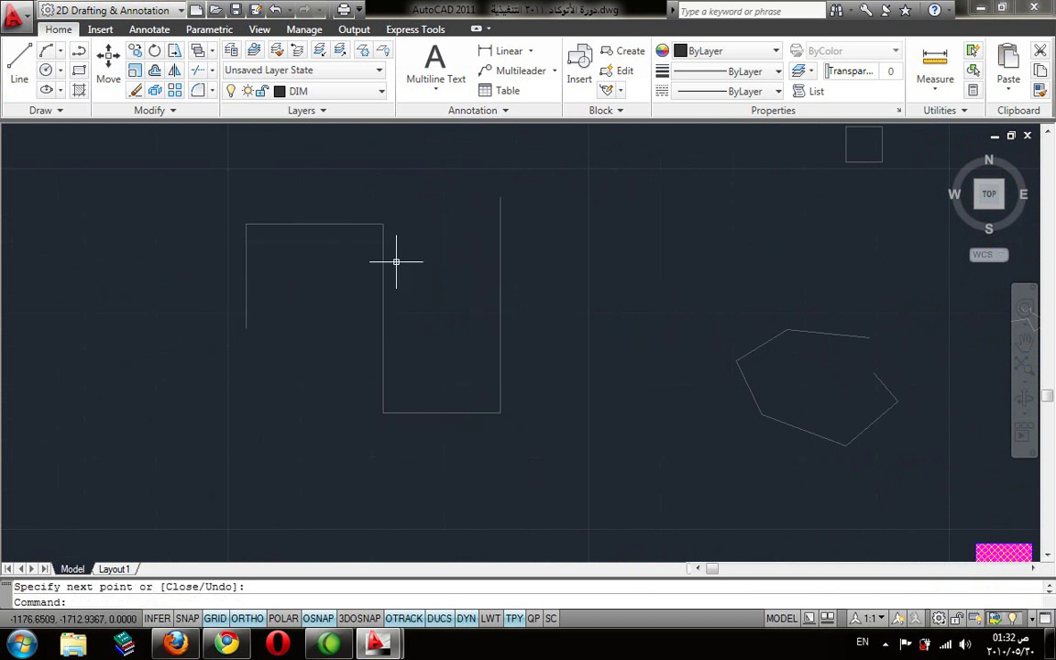
pyautogui.click(532, 160)
pyautogui.click(193, 482)
pyautogui.press('Delete')
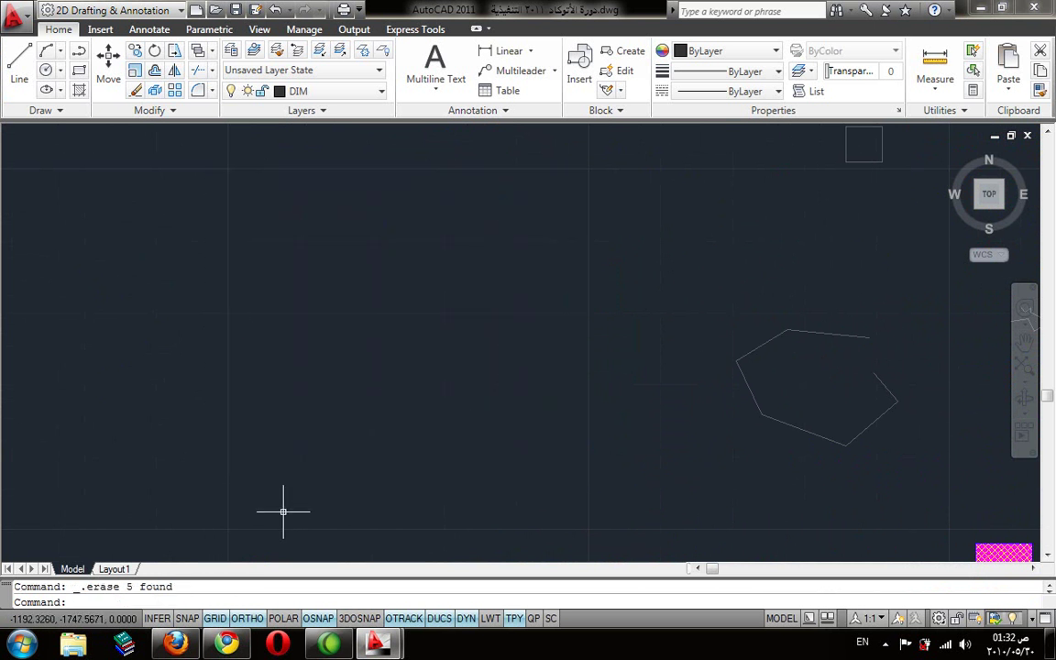
pyautogui.scroll(-8, 344, 346)
pyautogui.scroll(4, 285, 359)
pyautogui.scroll(2, 220, 274)
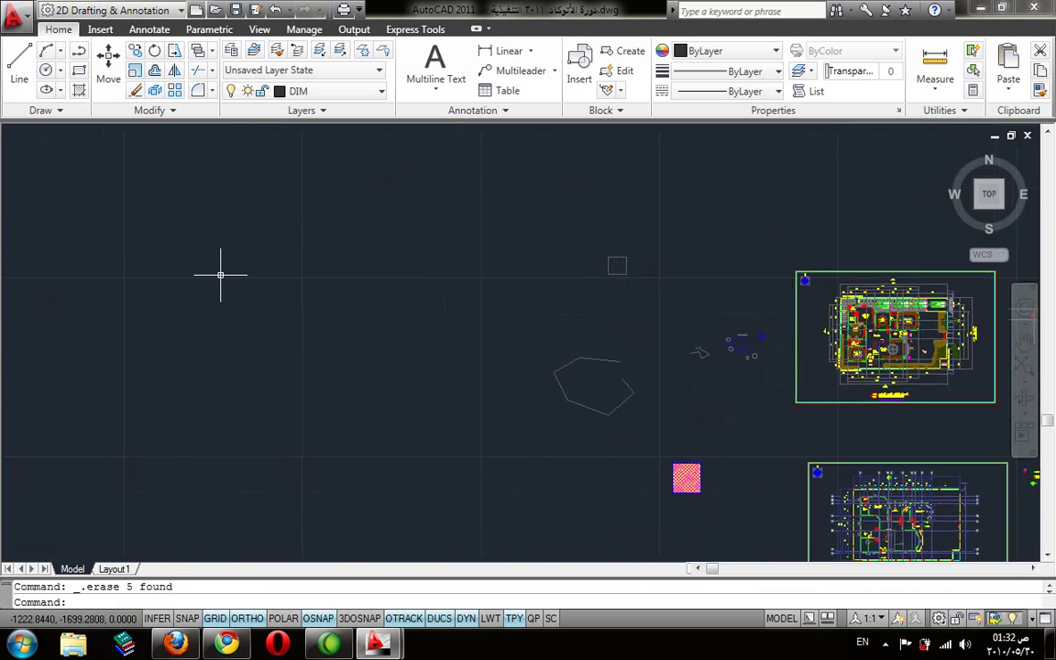
pyautogui.scroll(2, 363, 326)
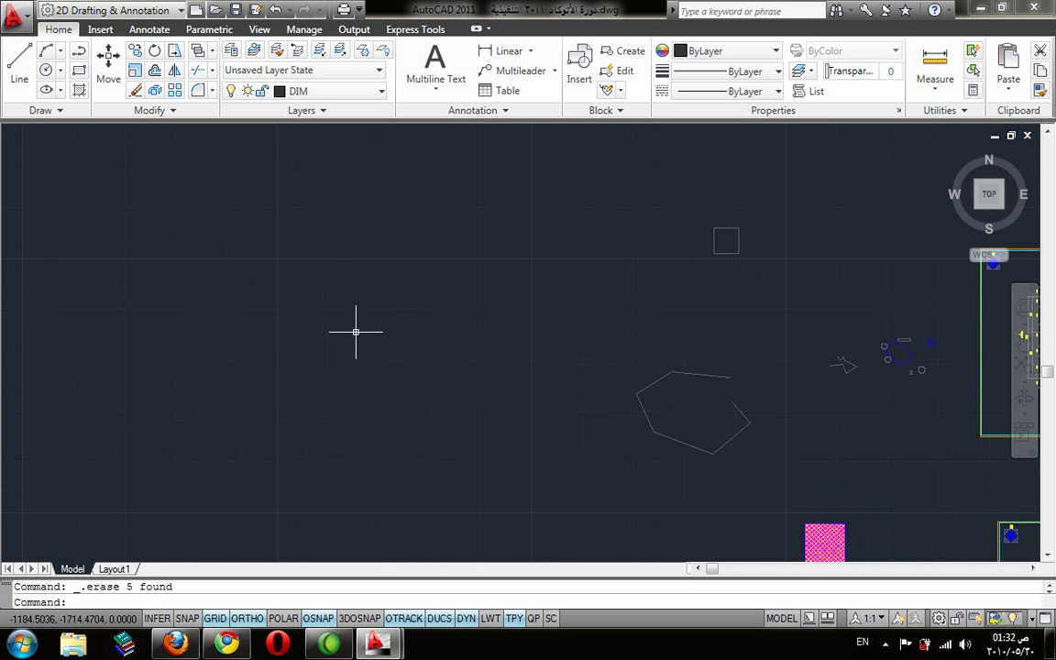
# Step: Redefine the UCS with the Z option and a 45° rotation so the axes run diagonally
pyautogui.write('ucs')
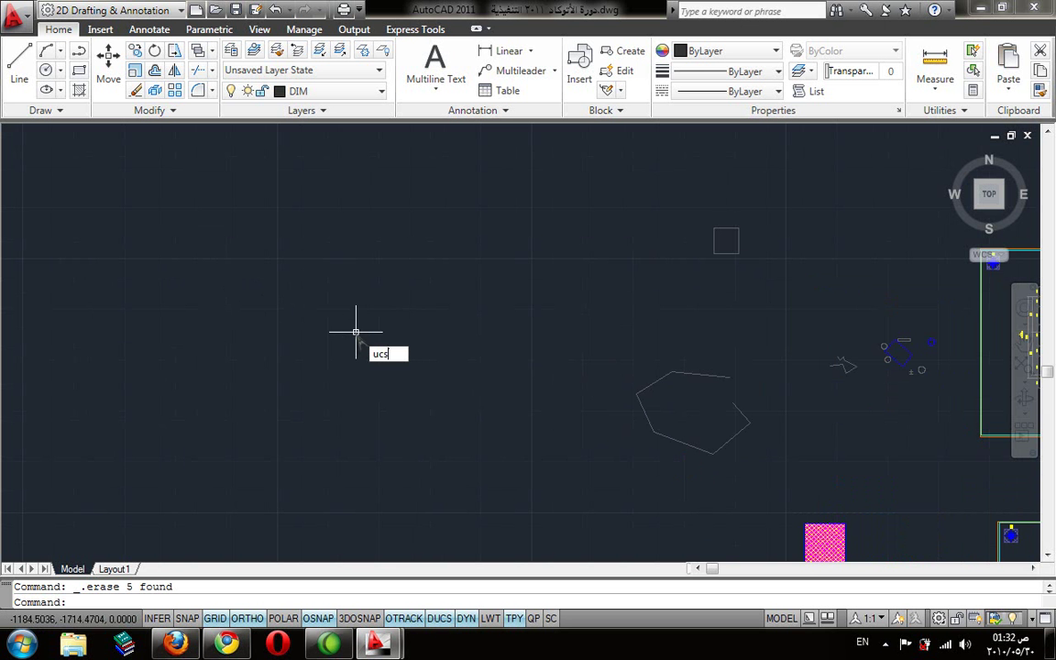
pyautogui.press('Return')
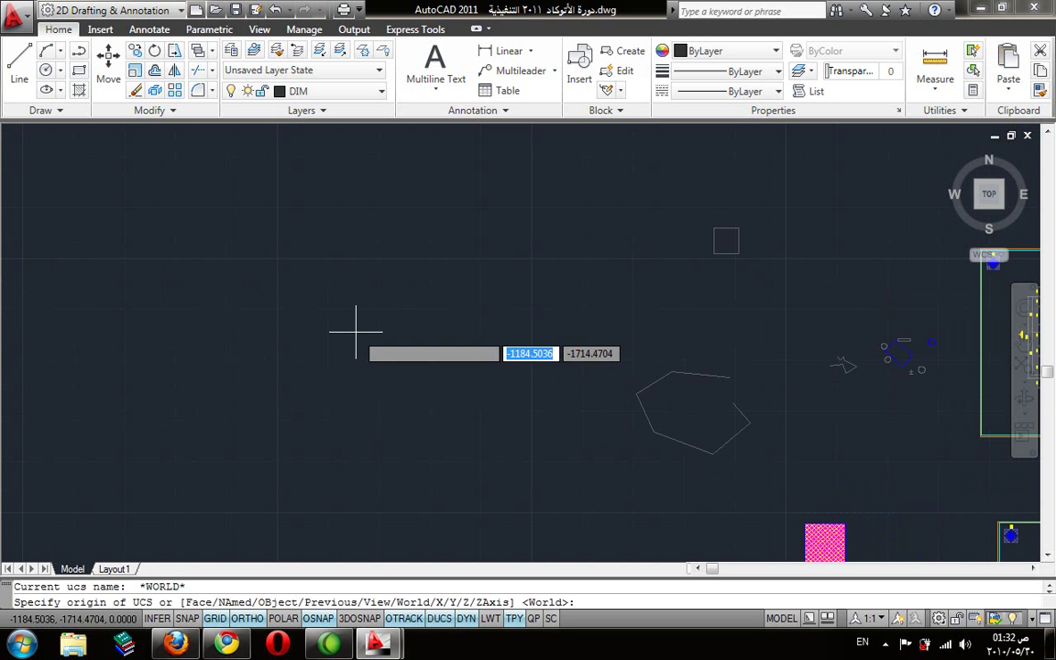
pyautogui.write('z')
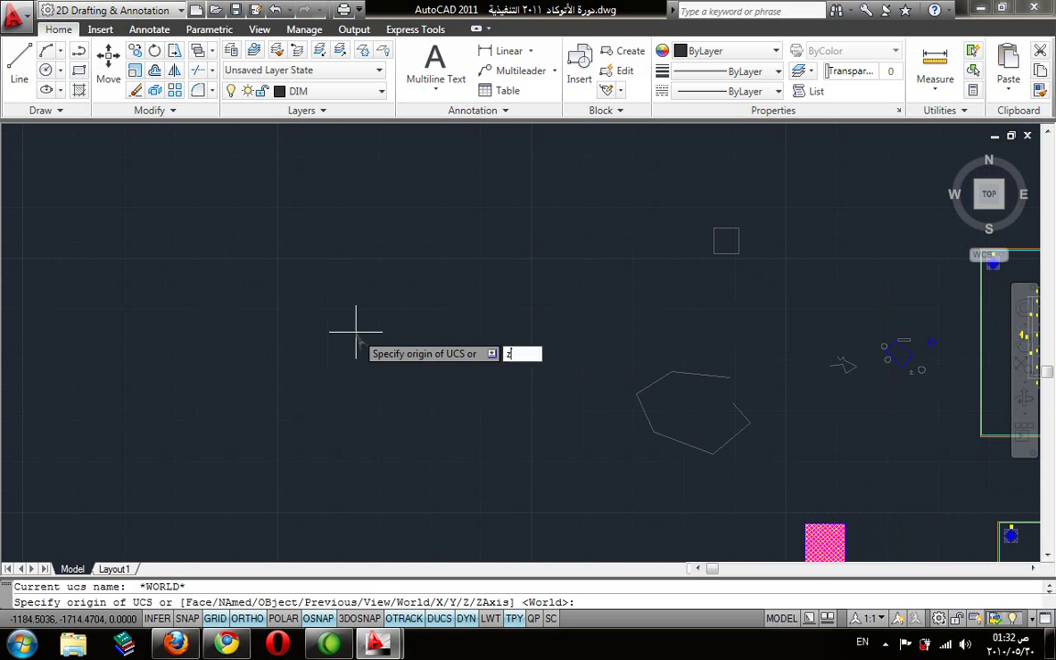
pyautogui.press('Return')
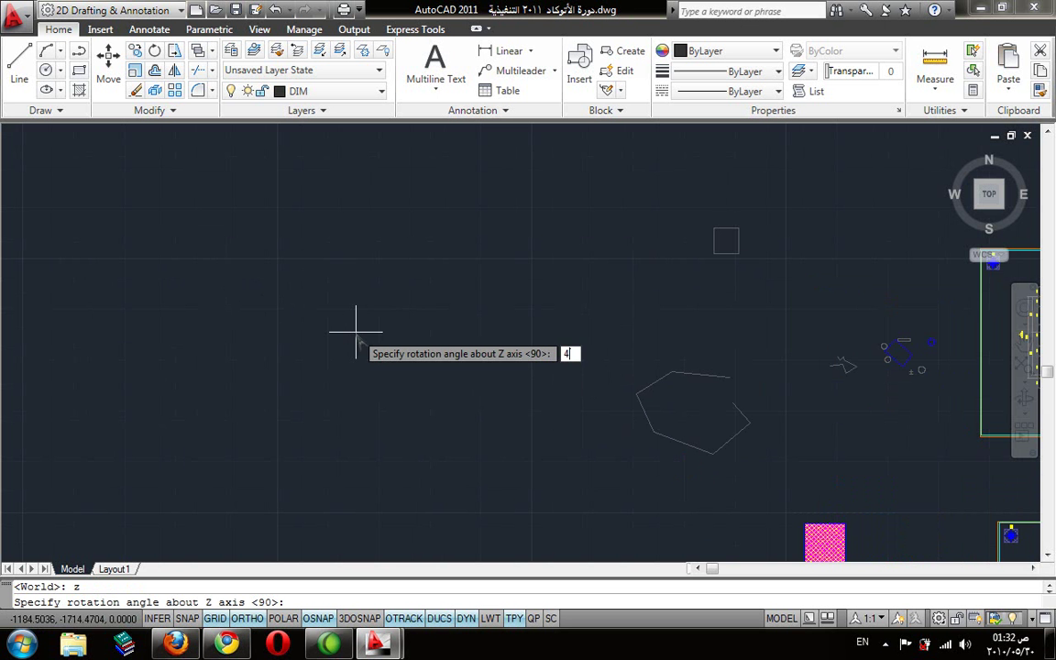
pyautogui.press('Return')
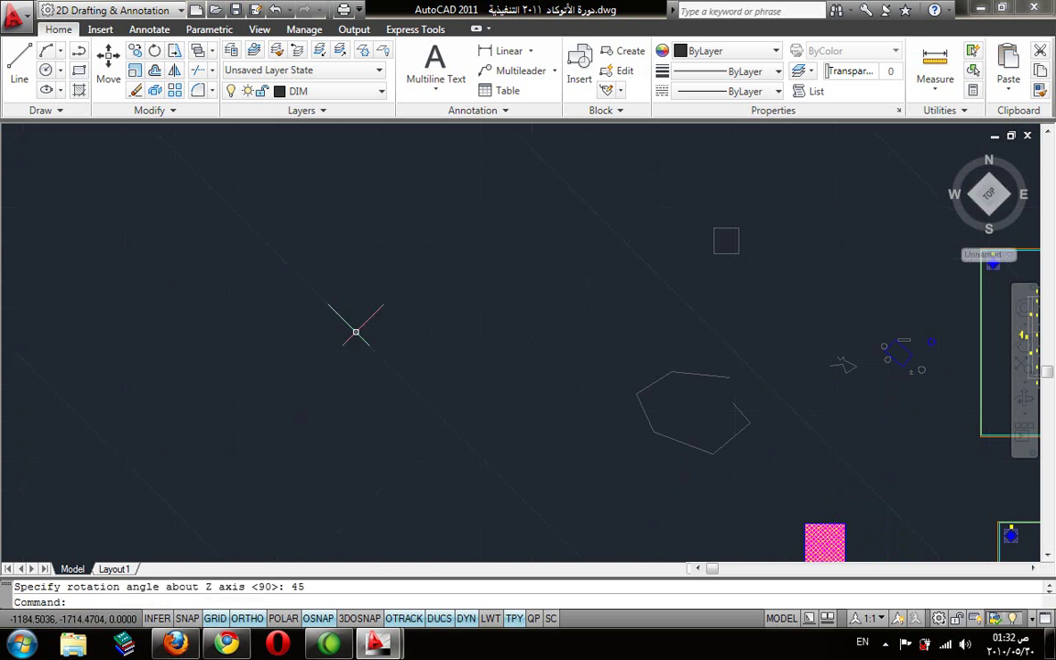
pyautogui.scroll(-4, 381, 312)
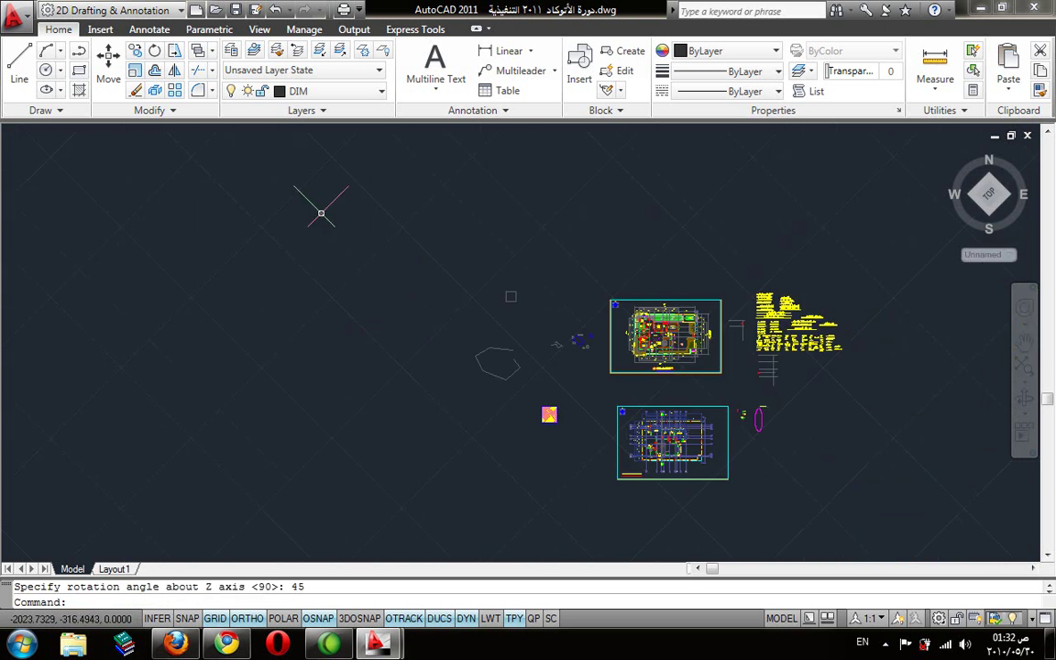
pyautogui.scroll(3, 354, 358)
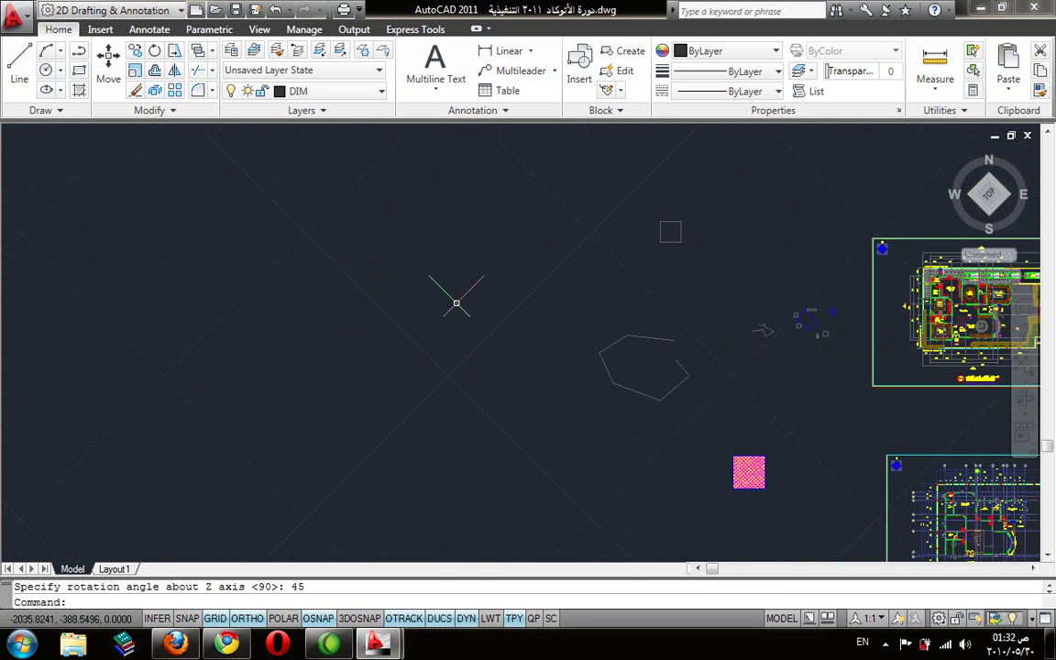
# Step: Draw a diagonal line along the rotated axes and offset a parallel copy 5 units away
pyautogui.click(18, 66)
pyautogui.click(199, 223)
pyautogui.click(495, 417)
pyautogui.press('Return')
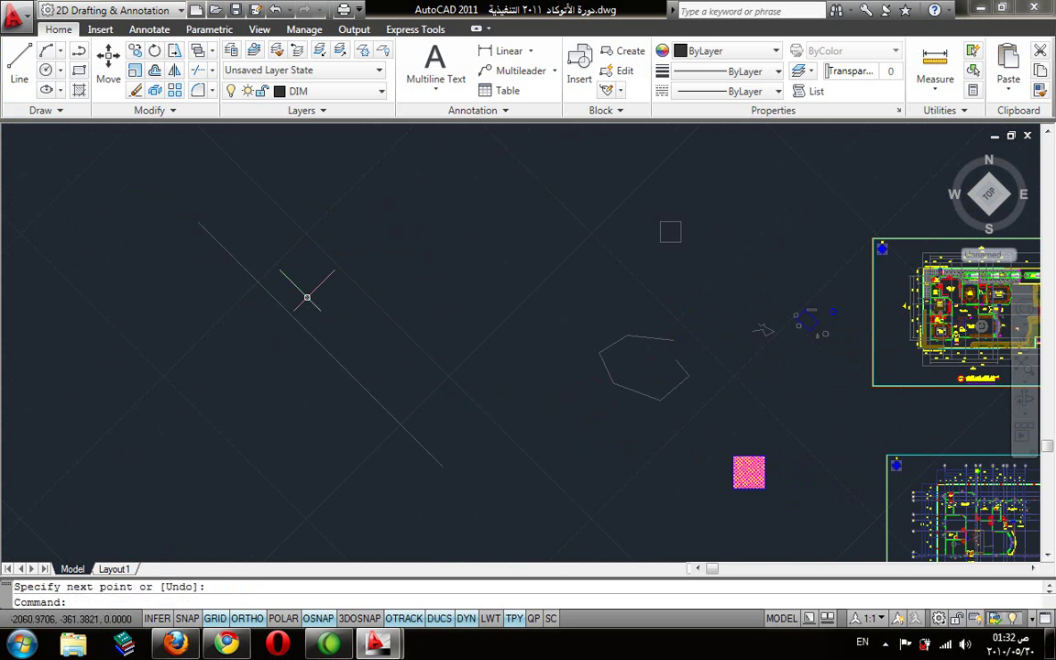
pyautogui.write('o')
pyautogui.press('Return')
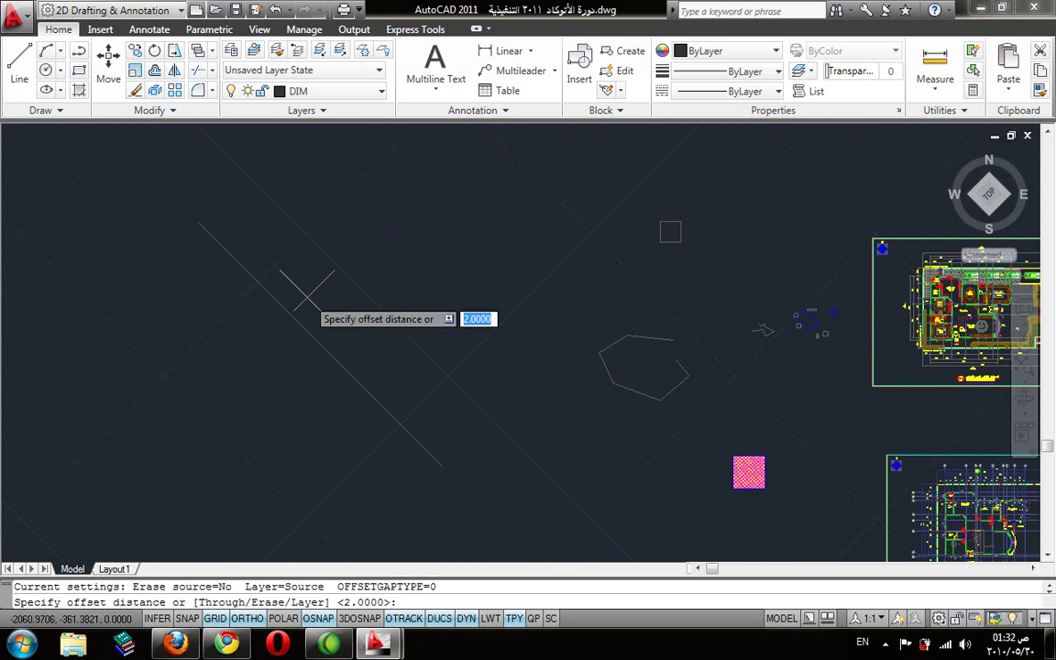
pyautogui.write('5')
pyautogui.press('Return')
pyautogui.click(306, 330)
pyautogui.click(418, 246)
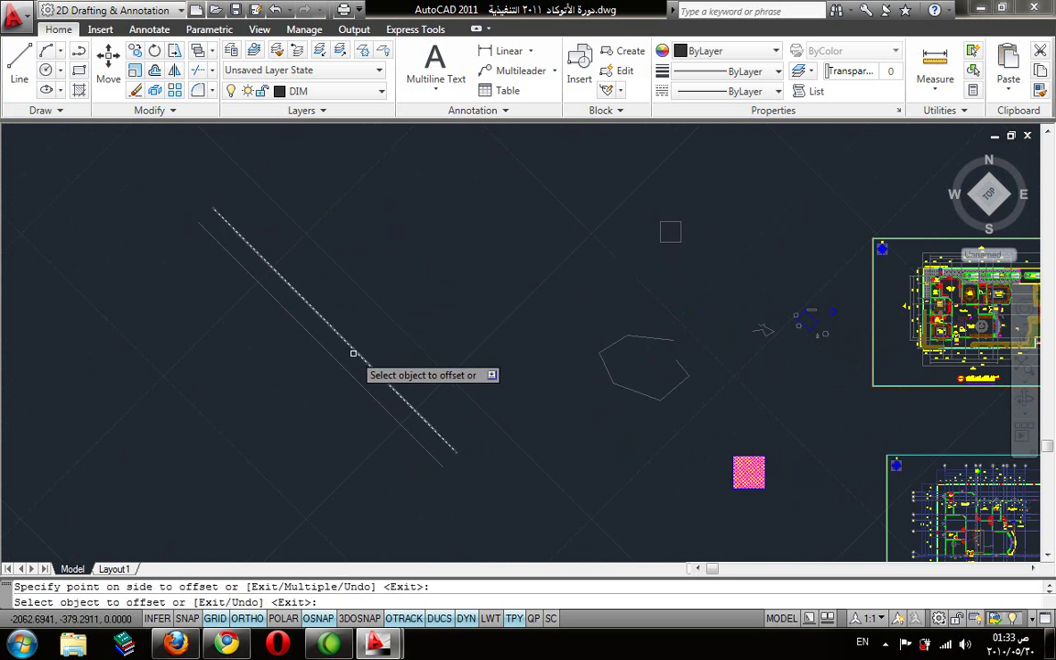
pyautogui.press('Escape')
# Step: Start a rectangle at one corner, then cancel it
pyautogui.click(83, 77)
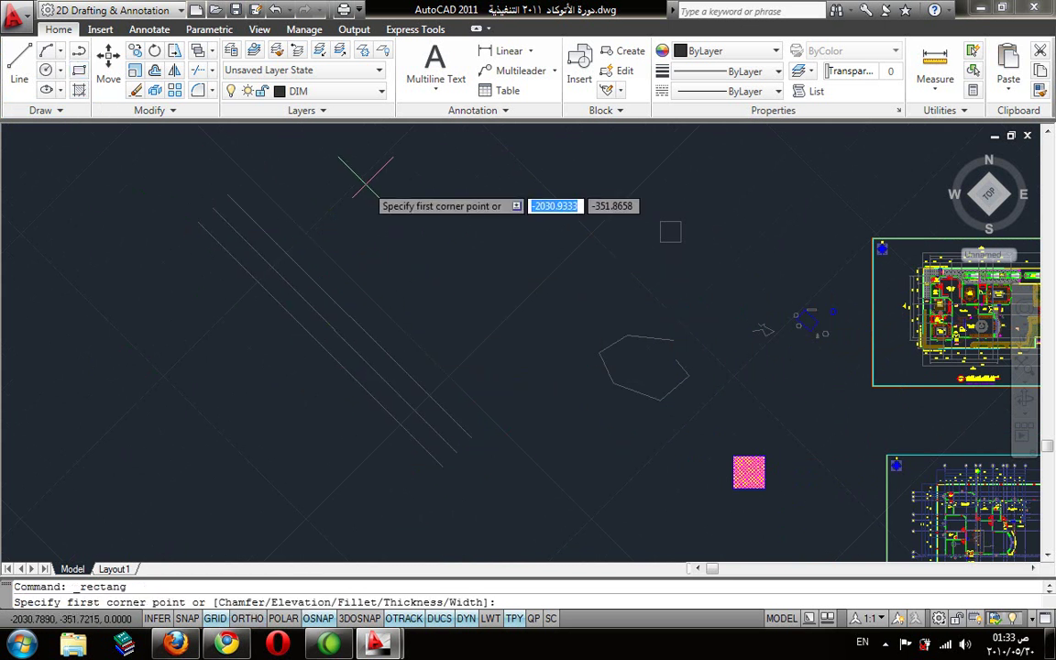
pyautogui.click(317, 174)
pyautogui.press('Escape')
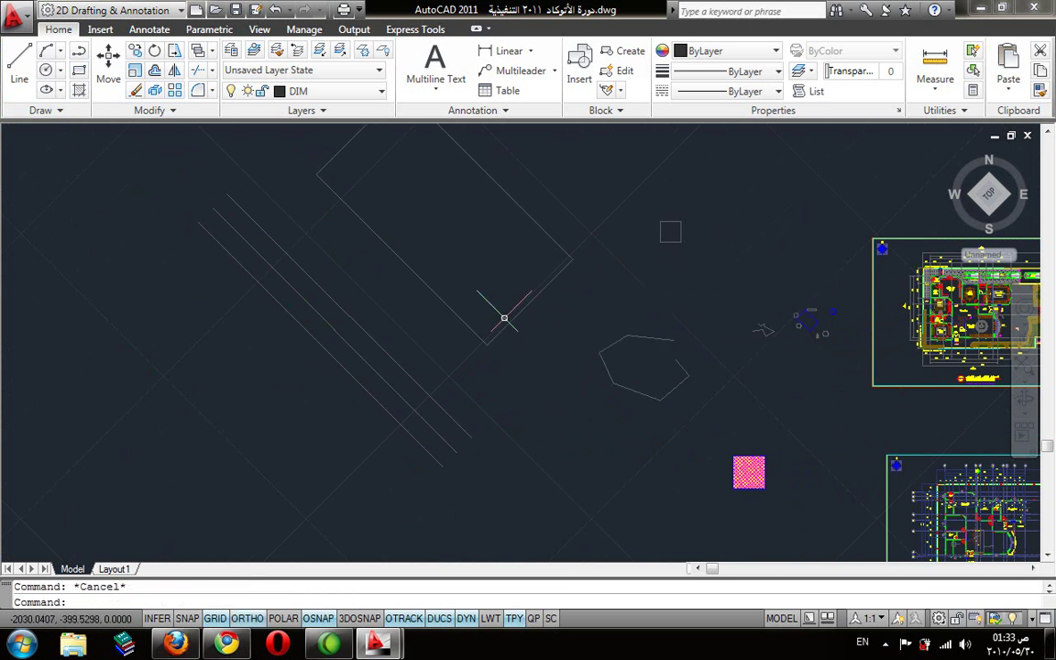
# Step: Crossing-select the diagonal trial objects and delete them
pyautogui.moveTo(500, 309); pyautogui.dragTo(588, 386, button='middle')
pyautogui.scroll(-1, 360, 293)
pyautogui.scroll(1, 384, 271)
pyautogui.scroll(-1, 384, 271)
pyautogui.scroll(-1, 420, 294)
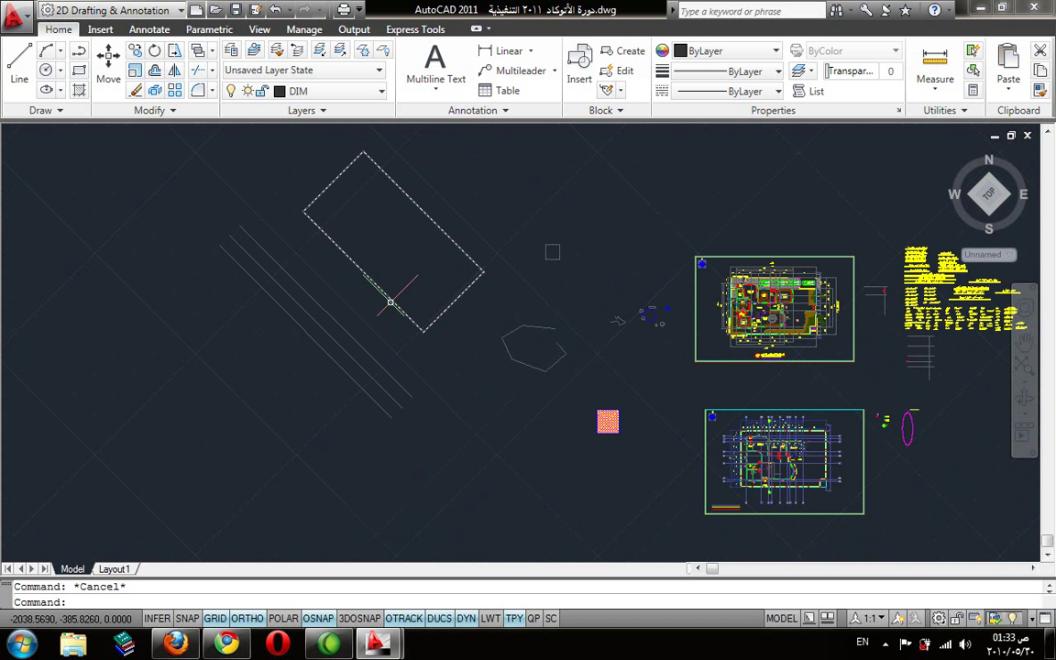
pyautogui.click(449, 171)
pyautogui.click(253, 421)
pyautogui.press('Delete')
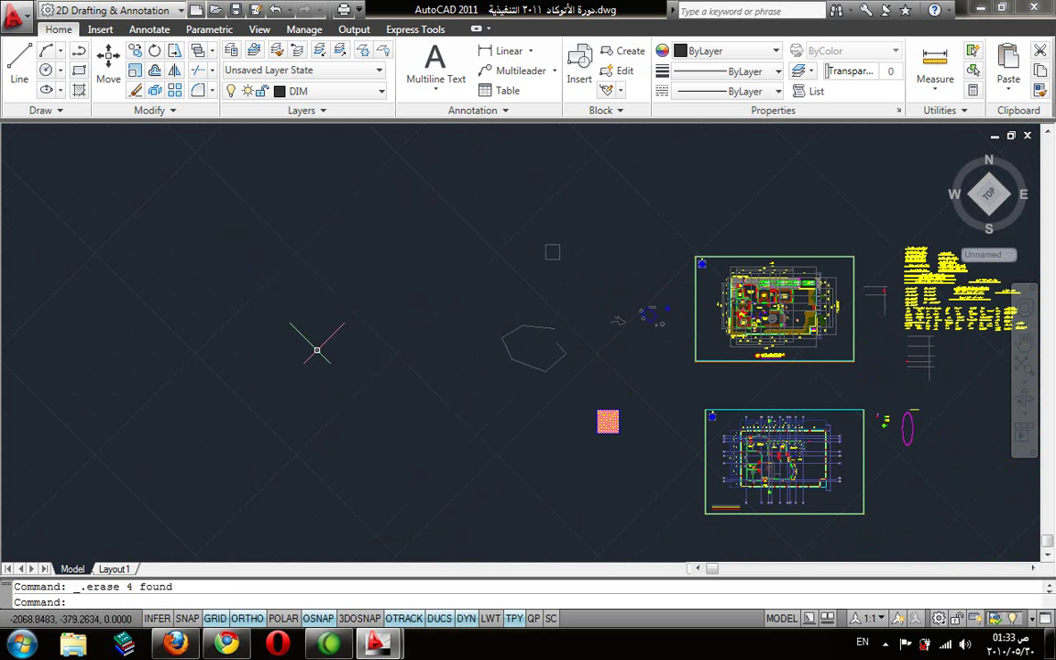
# Step: Rotate the UCS -45° about Z back to World, then zoom and pan over the drawings
pyautogui.write('ucs')
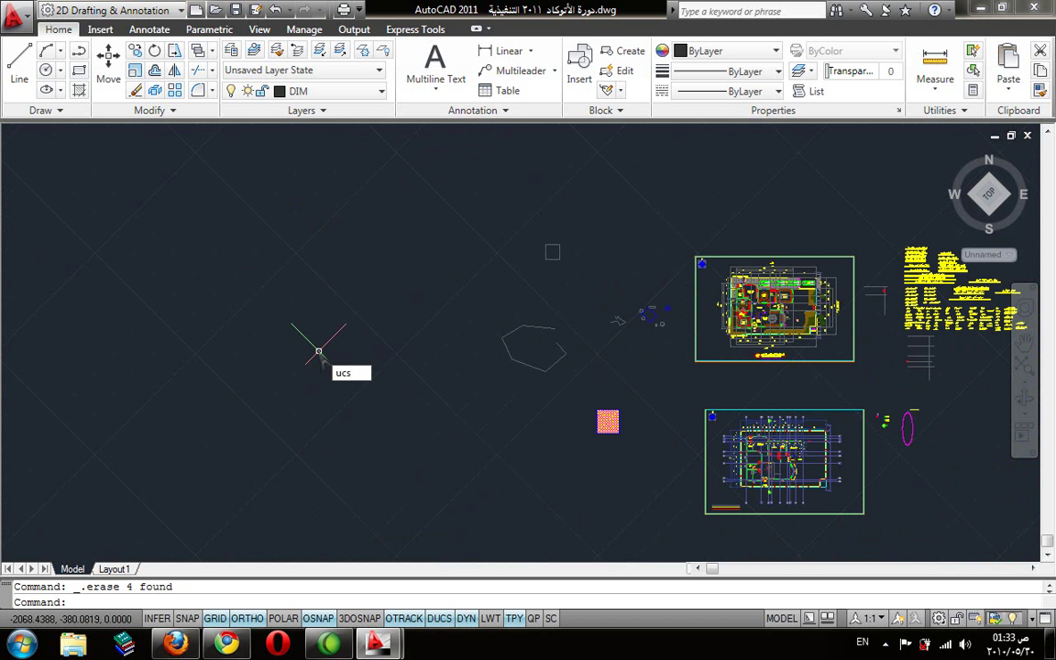
pyautogui.press('Return')
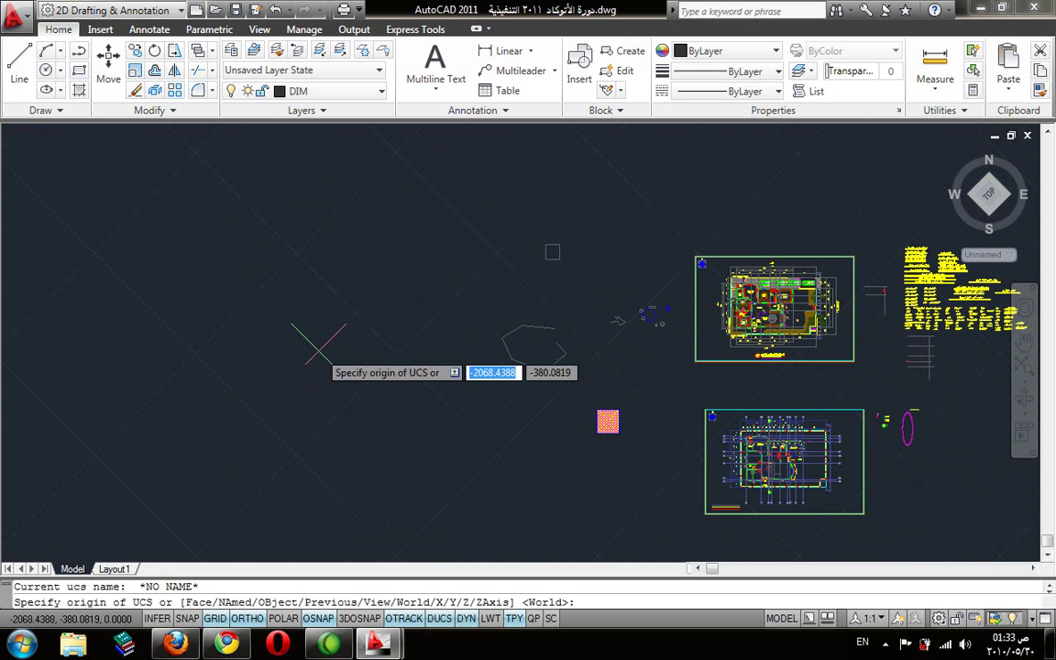
pyautogui.write('z')
pyautogui.press('Return')
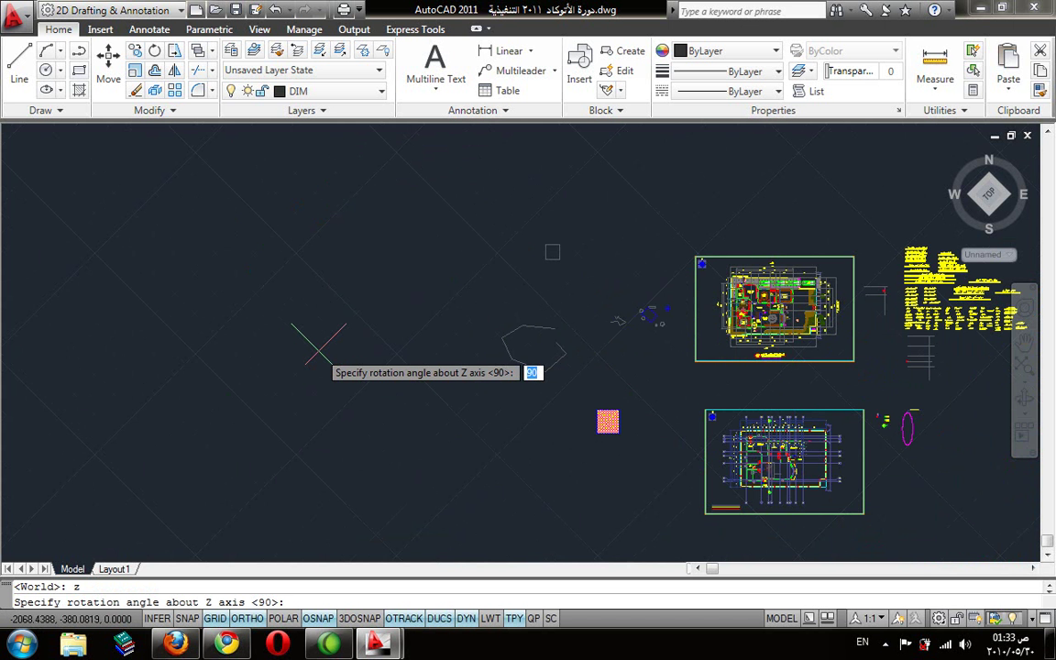
pyautogui.press('Return')
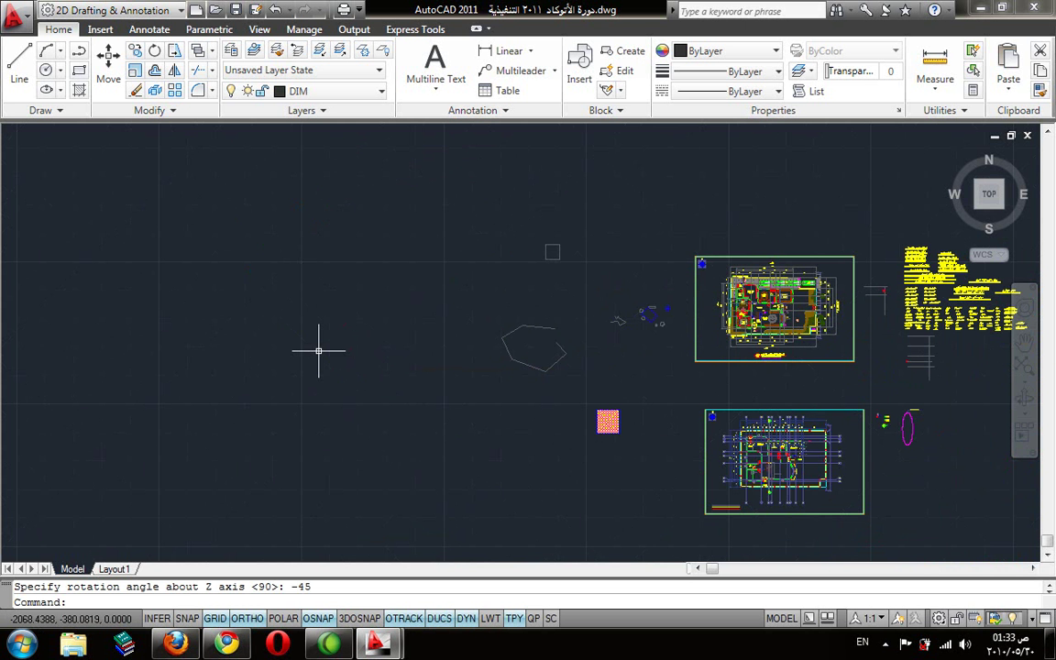
pyautogui.scroll(-2, 390, 252)
pyautogui.moveTo(436, 288); pyautogui.dragTo(344, 227, button='middle')
pyautogui.scroll(2, 401, 349)
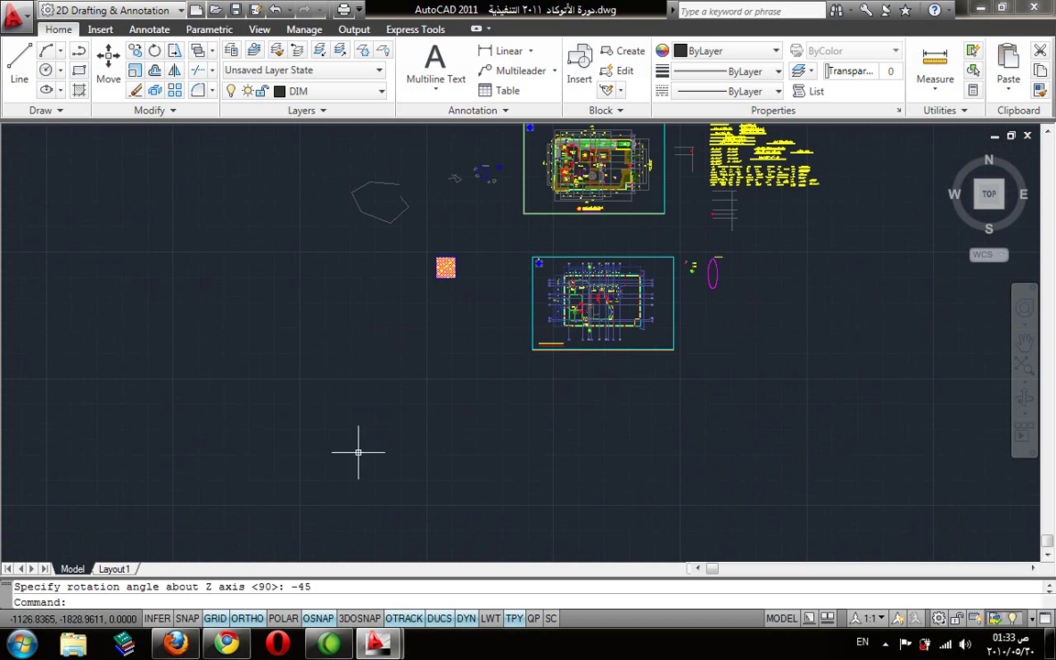
pyautogui.rightClick(220, 619)
pyautogui.click(261, 590)
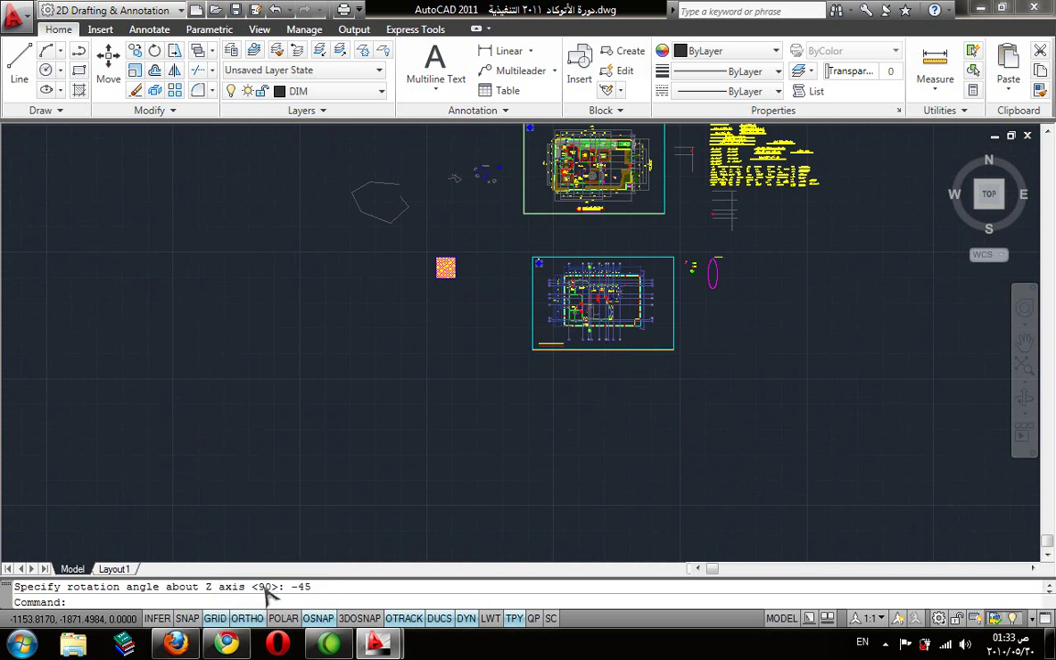
pyautogui.moveTo(585, 158); pyautogui.dragTo(525, 152)
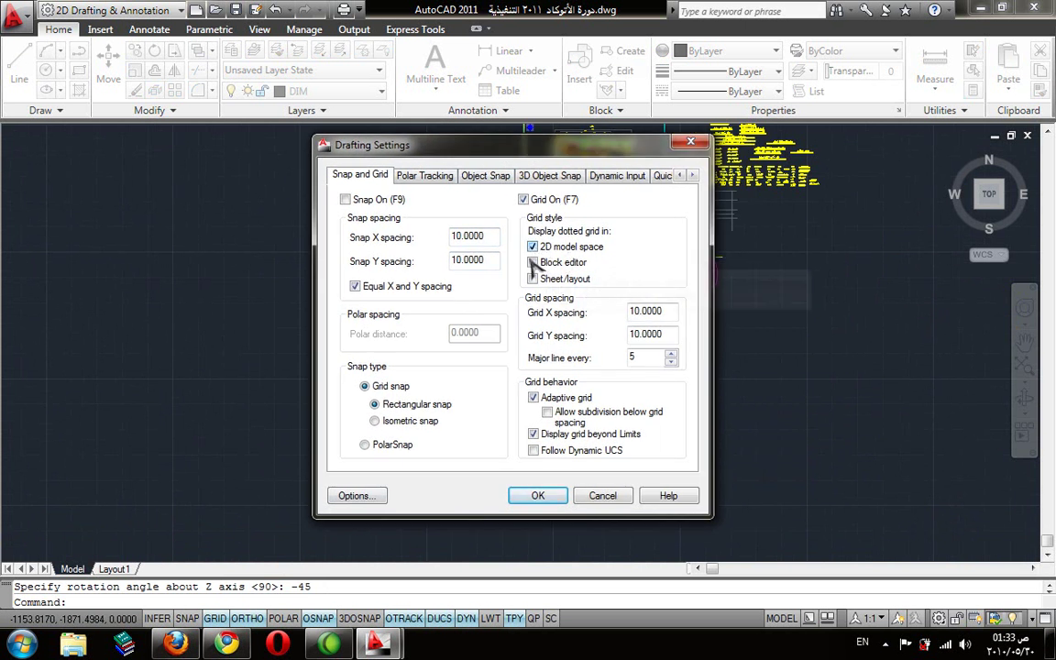
pyautogui.click(538, 496)
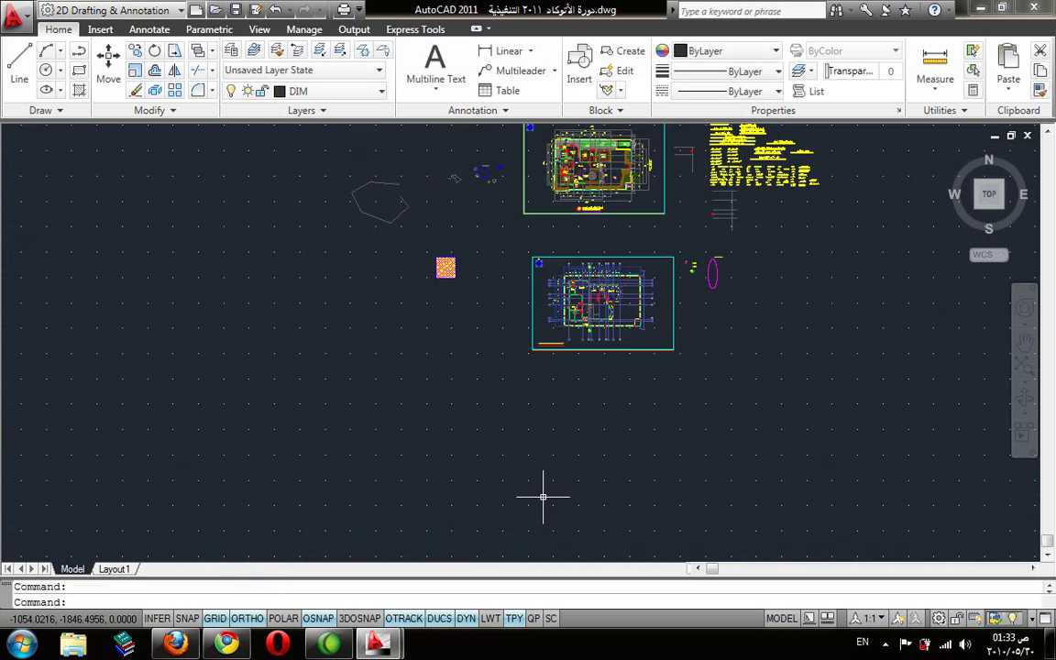
pyautogui.scroll(-2, 523, 347)
pyautogui.scroll(7, 529, 300)
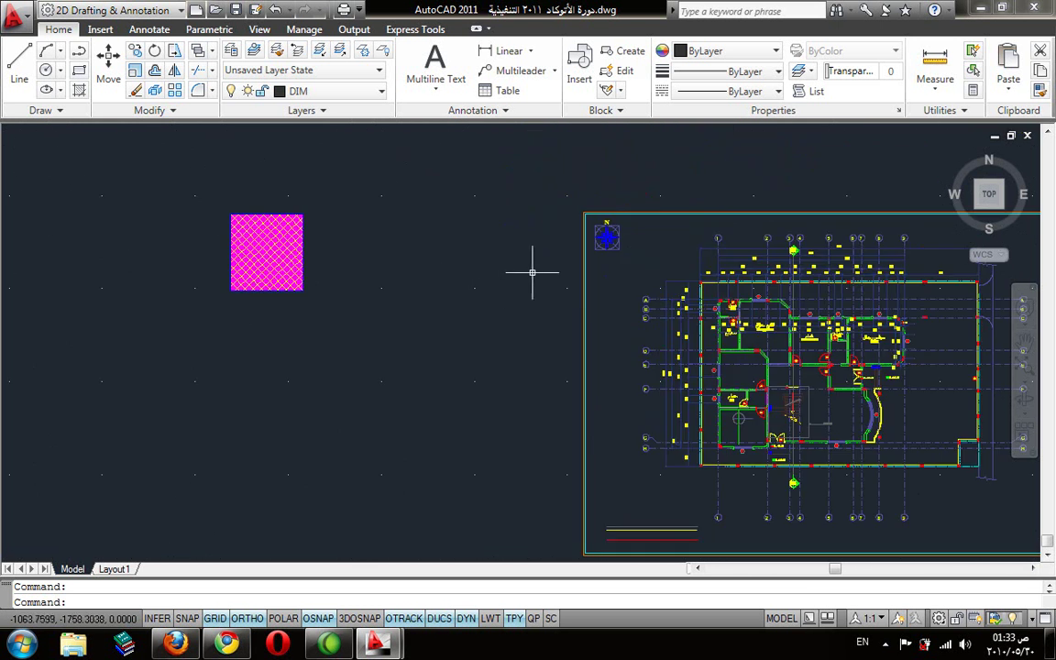
pyautogui.scroll(-5, 496, 312)
pyautogui.rightClick(216, 618)
pyautogui.click(264, 591)
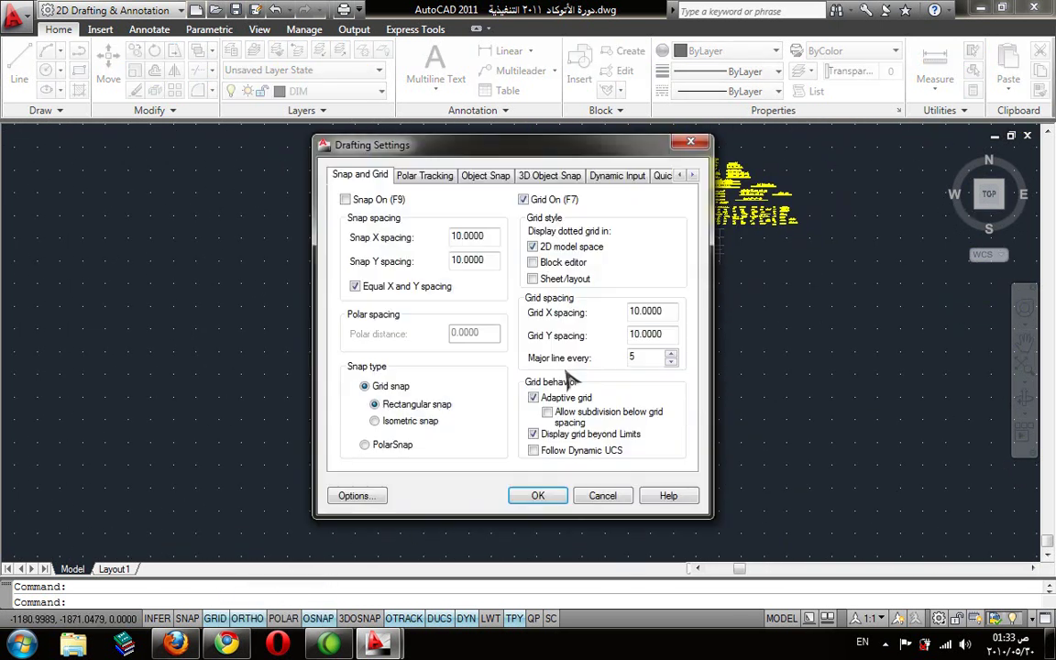
pyautogui.click(537, 495)
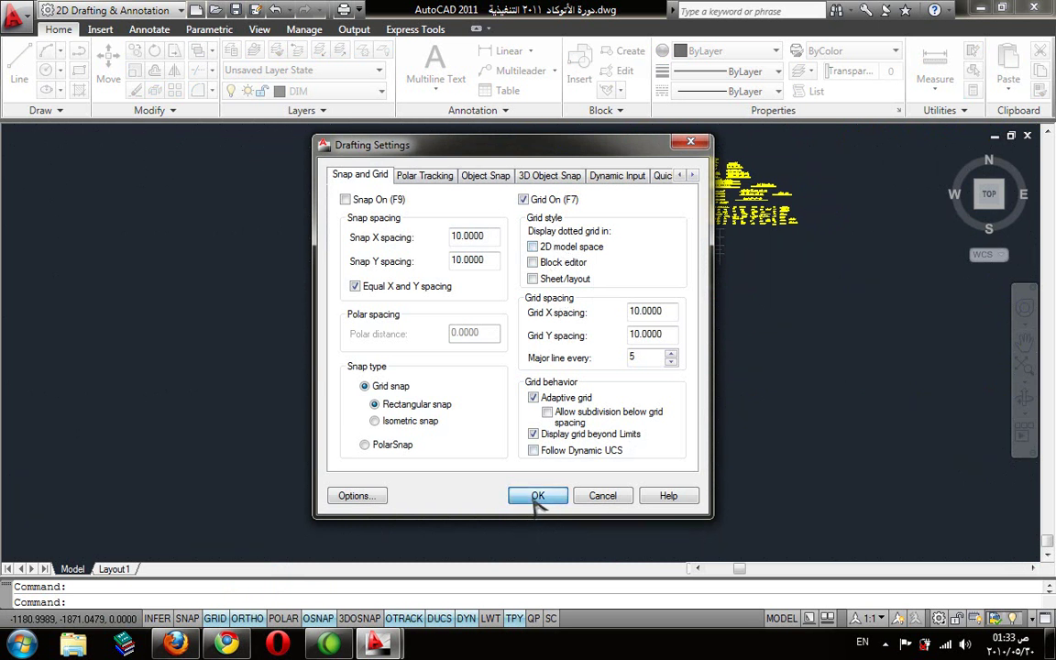
pyautogui.scroll(-2, 413, 367)
pyautogui.scroll(-1, 422, 348)
pyautogui.scroll(5, 443, 275)
pyautogui.scroll(2, 400, 404)
pyautogui.scroll(2, 399, 404)
pyautogui.scroll(2, 399, 404)
pyautogui.scroll(2, 400, 403)
pyautogui.scroll(5, 422, 353)
pyautogui.scroll(-4, 463, 356)
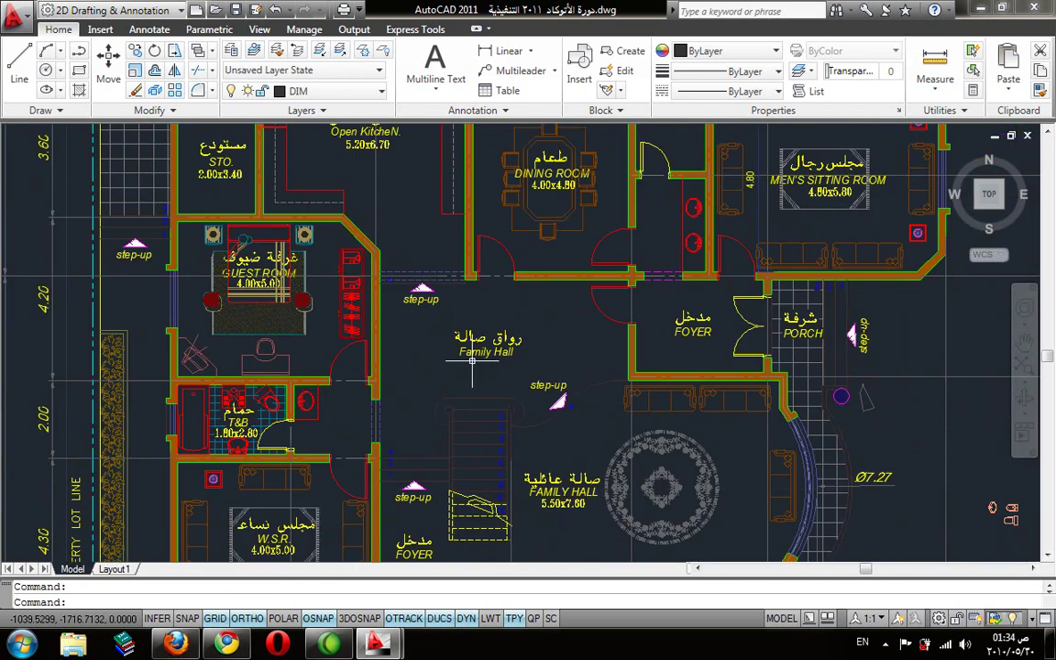
pyautogui.write('m')
pyautogui.press('Return')
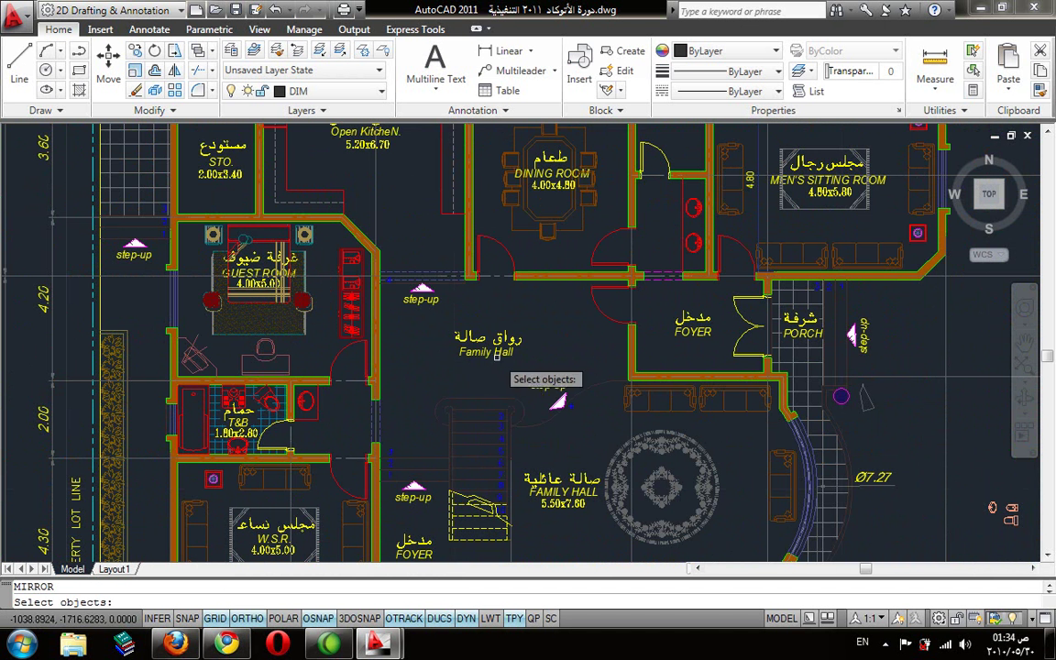
pyautogui.scroll(3, 467, 363)
pyautogui.click(509, 335)
pyautogui.click(486, 279)
pyautogui.press('Return')
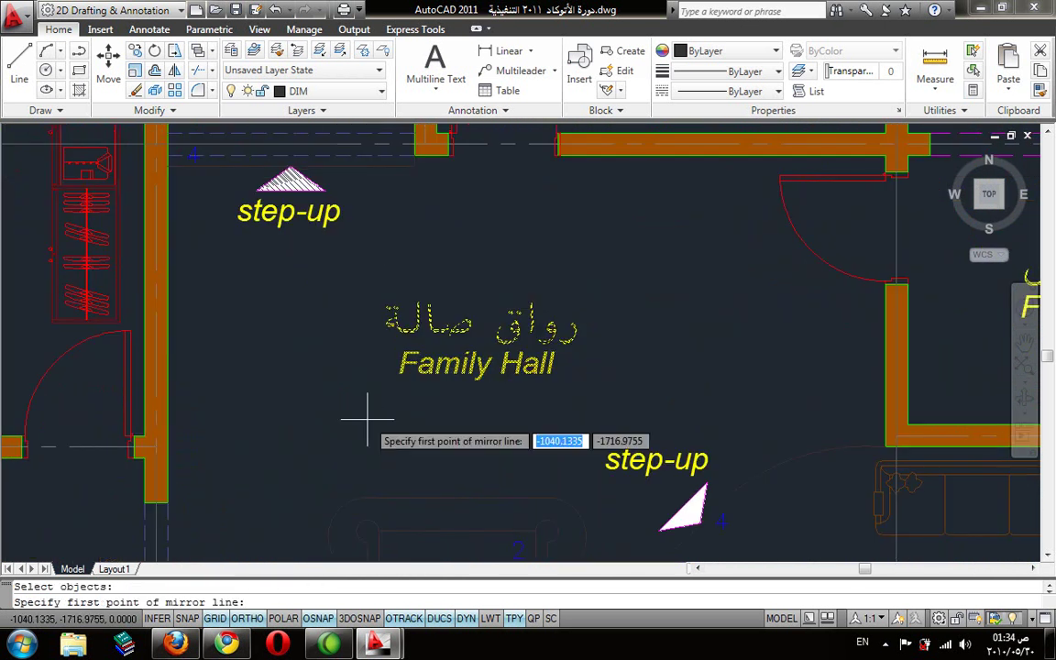
pyautogui.click(380, 423)
pyautogui.click(570, 399)
pyautogui.press('Return')
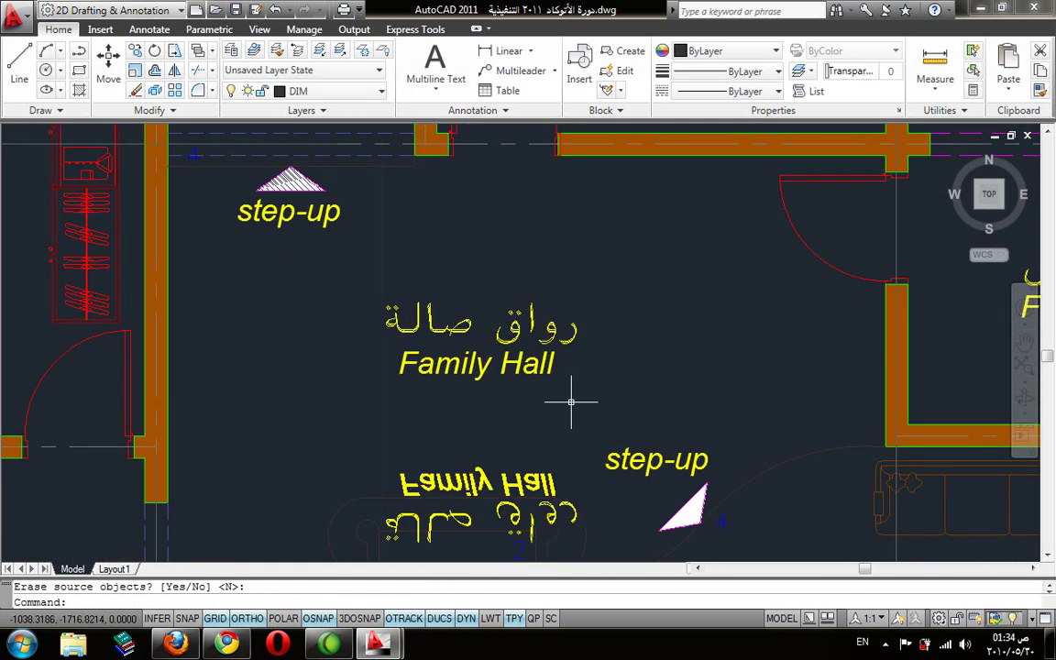
pyautogui.moveTo(452, 514); pyautogui.dragTo(452, 383, button='middle')
pyautogui.scroll(2, 452, 383)
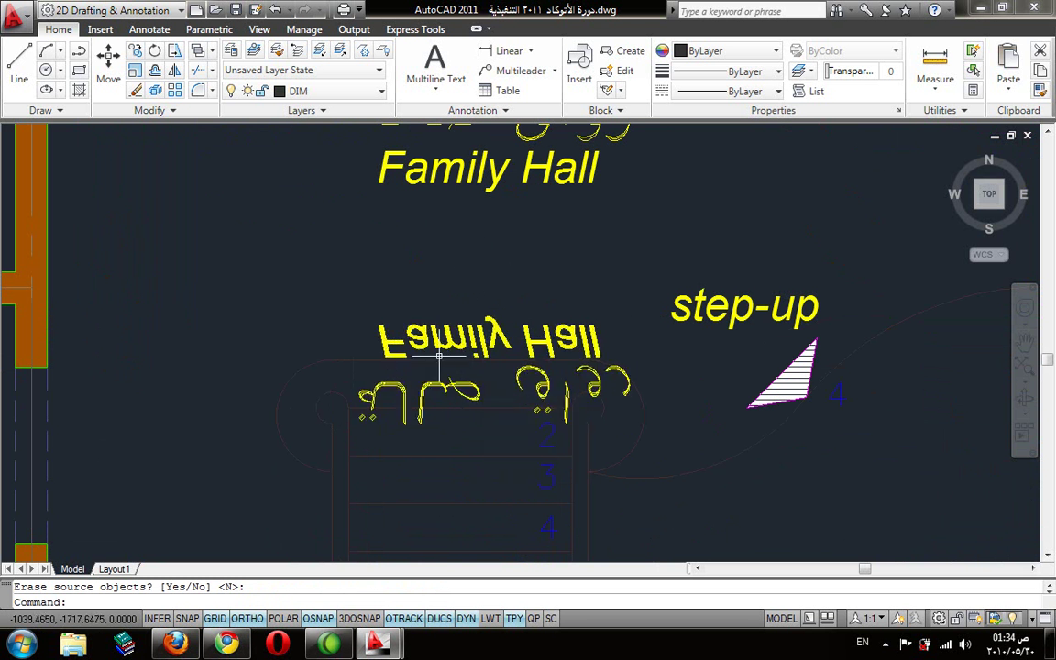
pyautogui.moveTo(459, 376); pyautogui.dragTo(463, 414, button='middle')
pyautogui.click(472, 342)
pyautogui.click(502, 356)
pyautogui.click(466, 356)
pyautogui.press('Delete')
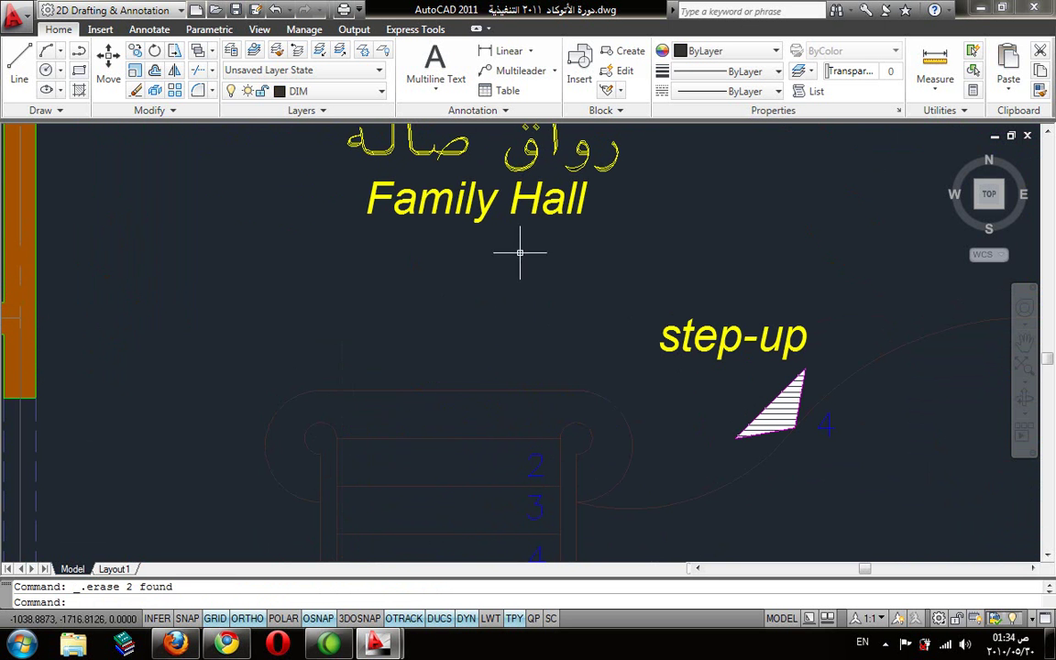
pyautogui.moveTo(519, 255); pyautogui.dragTo(486, 406, button='middle')
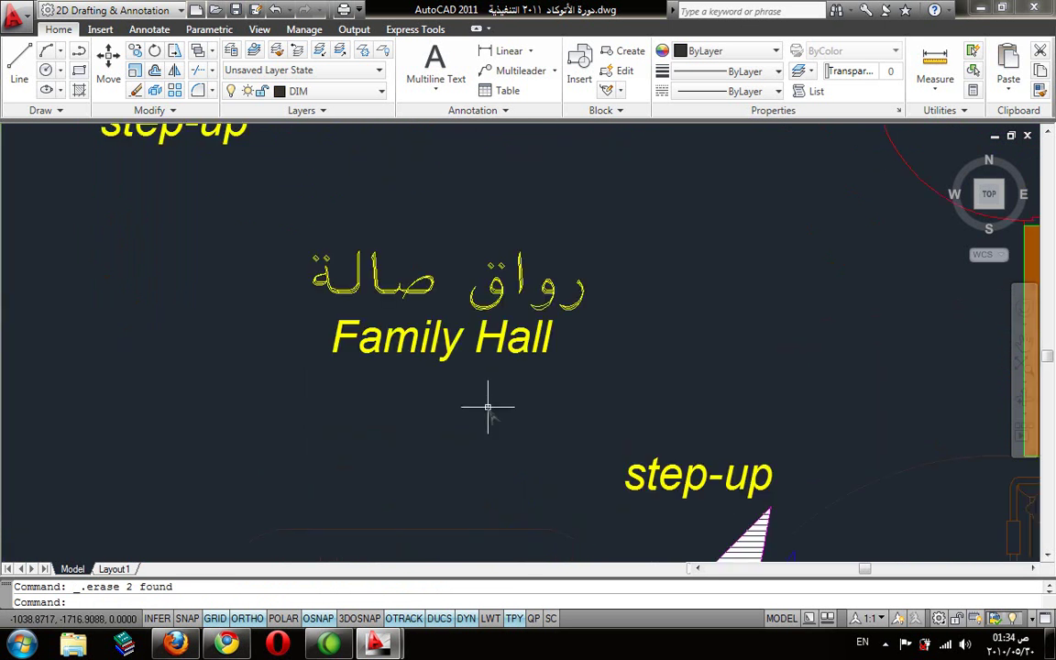
pyautogui.write('mirrtext')
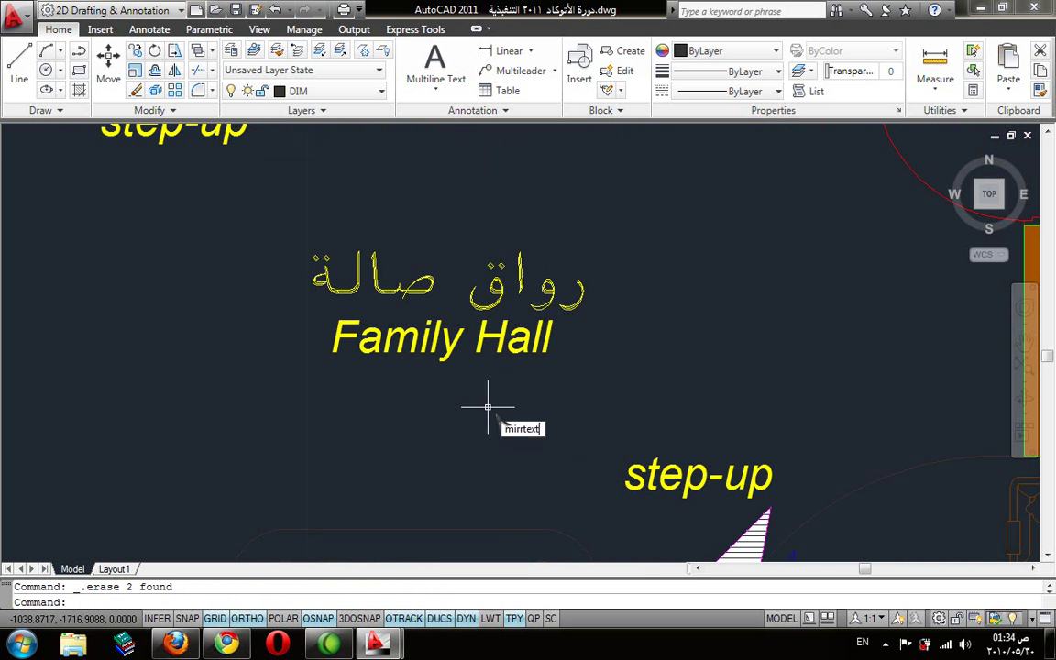
# Step: Set MIRRTEXT to 0 and mirror the Family Hall labels across a horizontal line, keeping originals
pyautogui.press('Return')
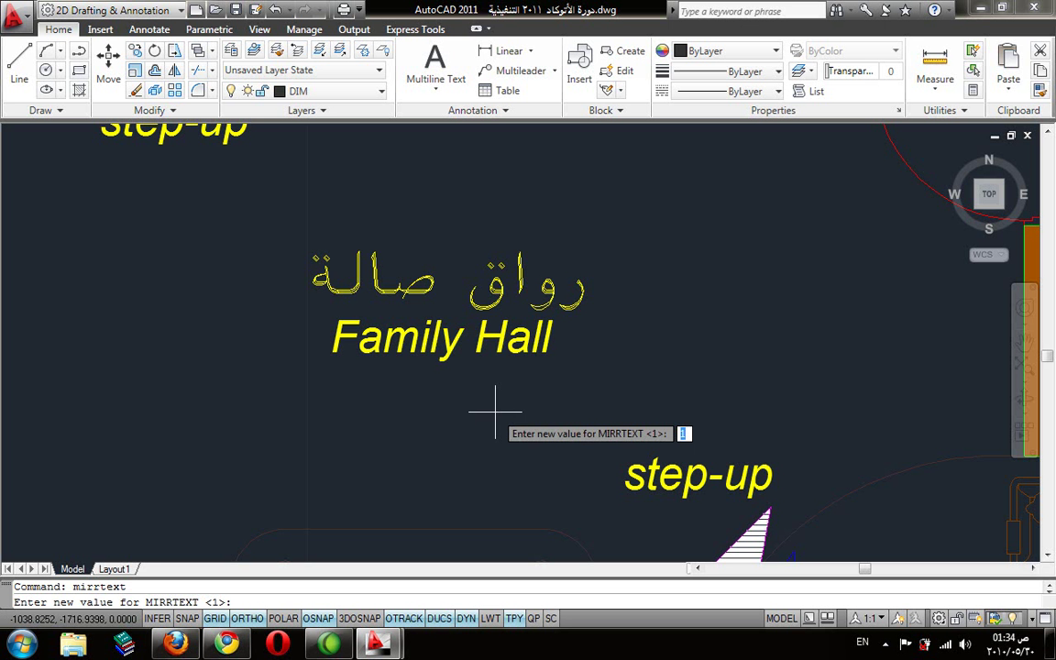
pyautogui.press('Return')
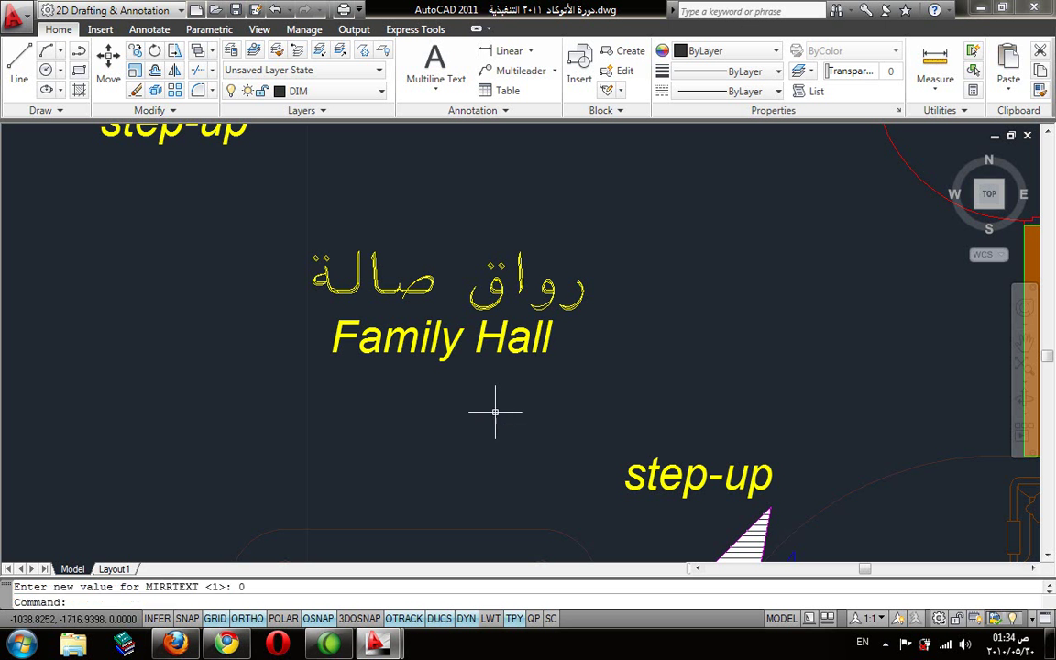
pyautogui.write('mi')
pyautogui.press('Return')
pyautogui.click(514, 384)
pyautogui.click(377, 224)
pyautogui.press('Return')
pyautogui.click(339, 410)
pyautogui.click(532, 406)
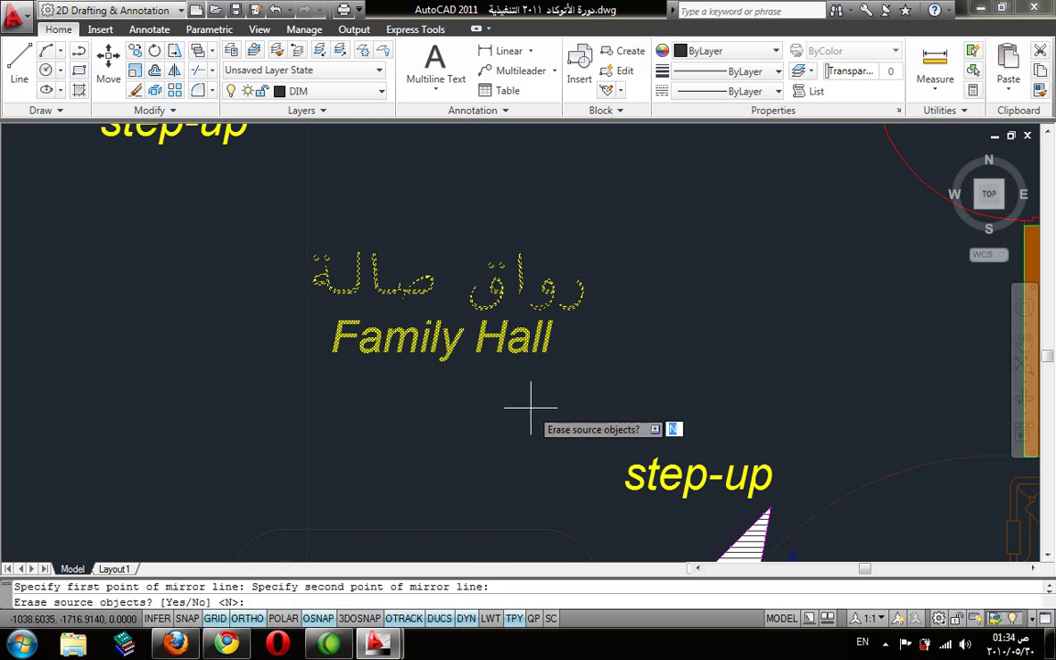
pyautogui.press('Return')
# Step: Pan up and delete the lower mirrored Family Hall copy
pyautogui.moveTo(441, 528)
pyautogui.mouseDown(button='middle')
pyautogui.moveTo(465, 385)
pyautogui.moveTo(462, 453)
pyautogui.mouseUp(button='middle')
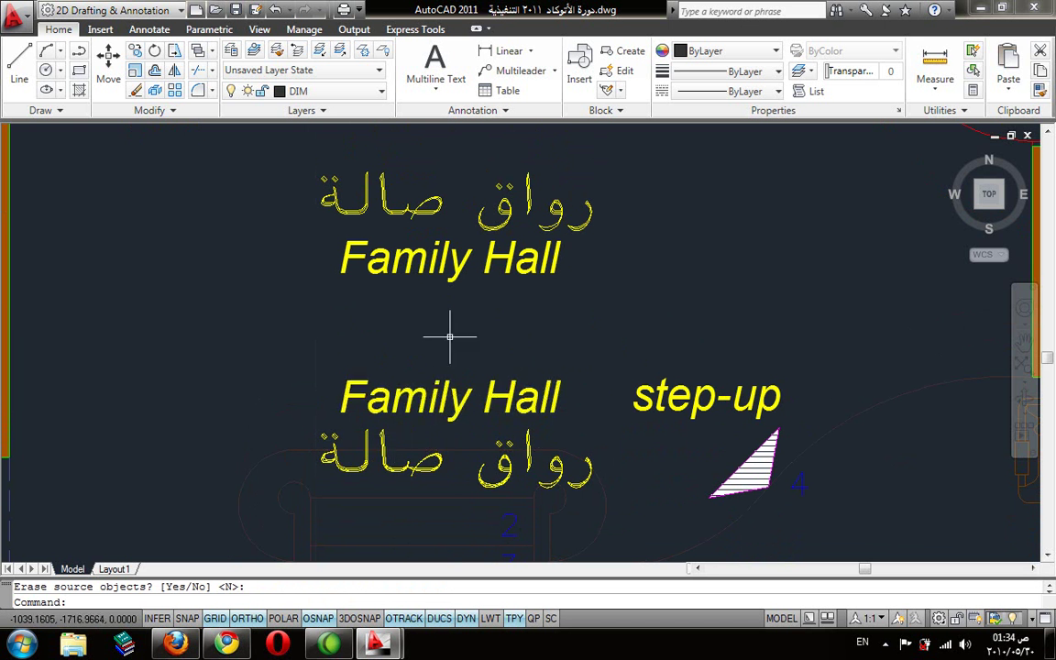
pyautogui.click(495, 396)
pyautogui.press('Delete')
pyautogui.click(422, 472)
pyautogui.press('Delete')
# Step: Select all 2014 objects and list their types in Properties, e.g. Line (930), Text (433)
pyautogui.scroll(-10, 472, 382)
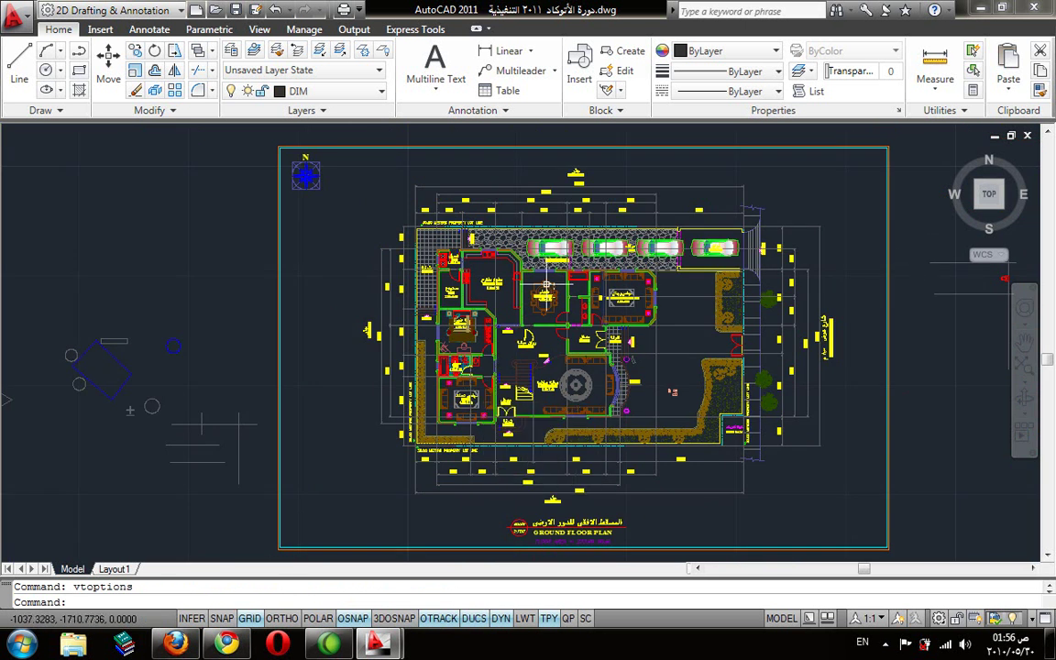
pyautogui.scroll(-2, 542, 290)
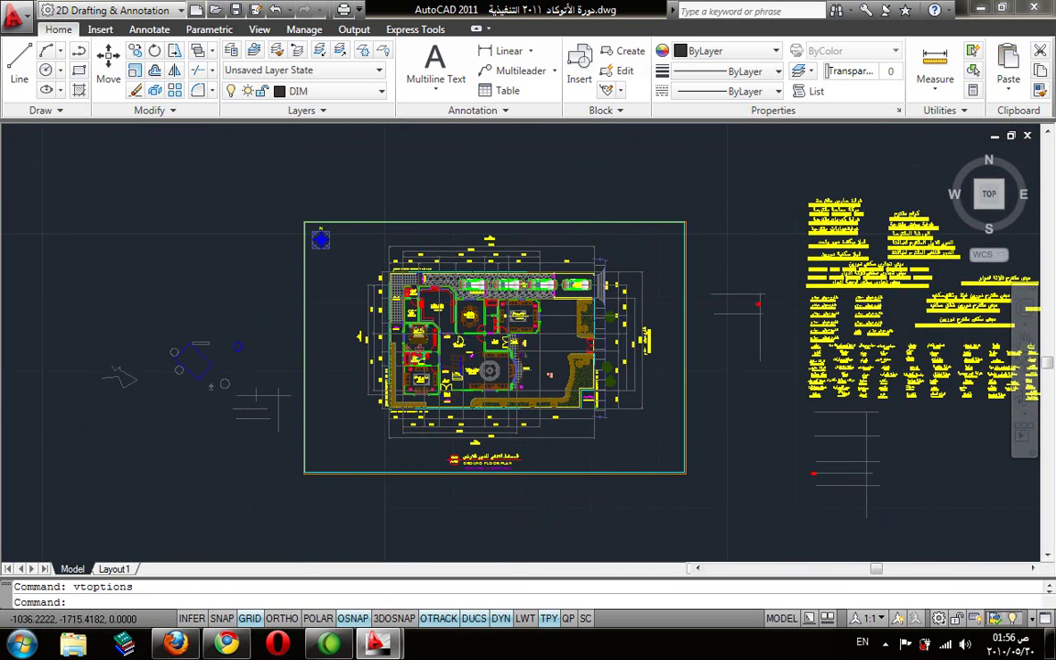
pyautogui.scroll(1, 478, 339)
pyautogui.hotkey('ctrl', 'a')
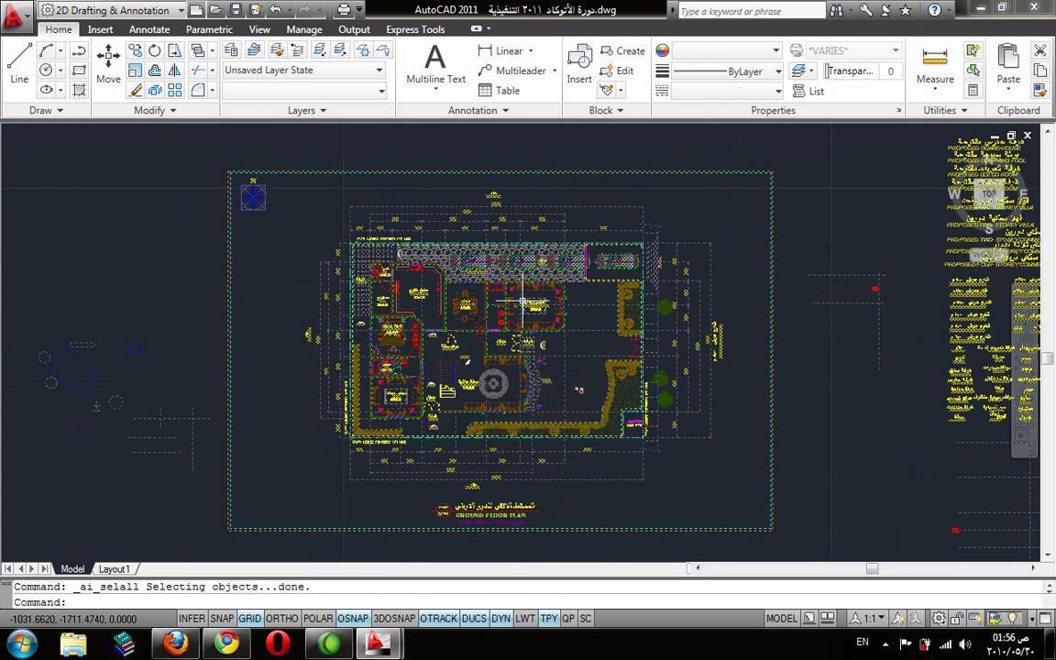
pyautogui.hotkey('ctrl', '1')
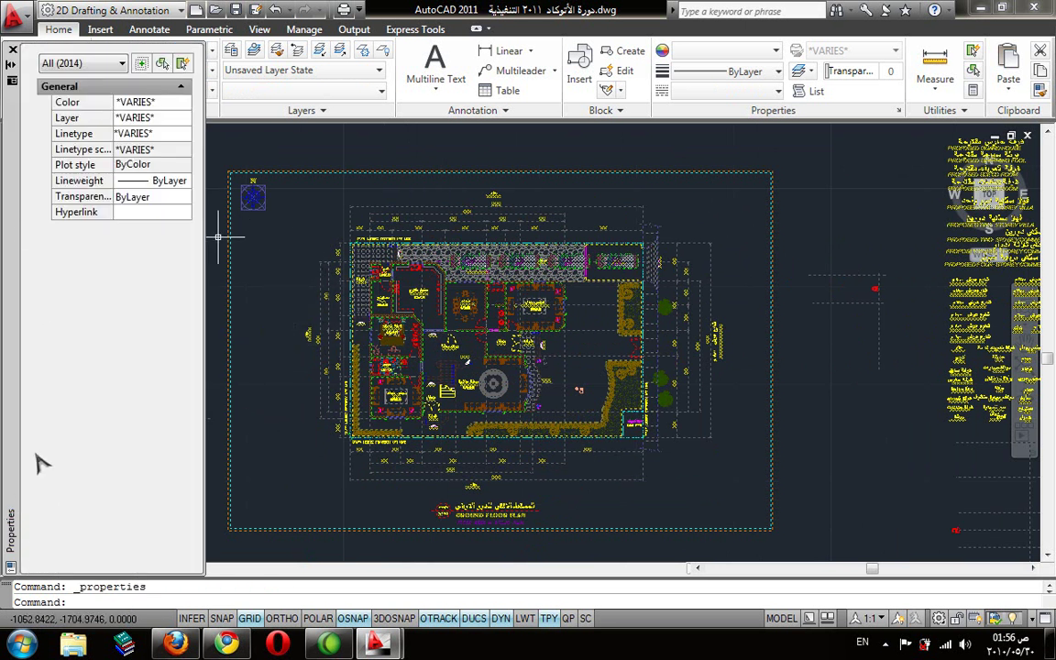
pyautogui.click(114, 63)
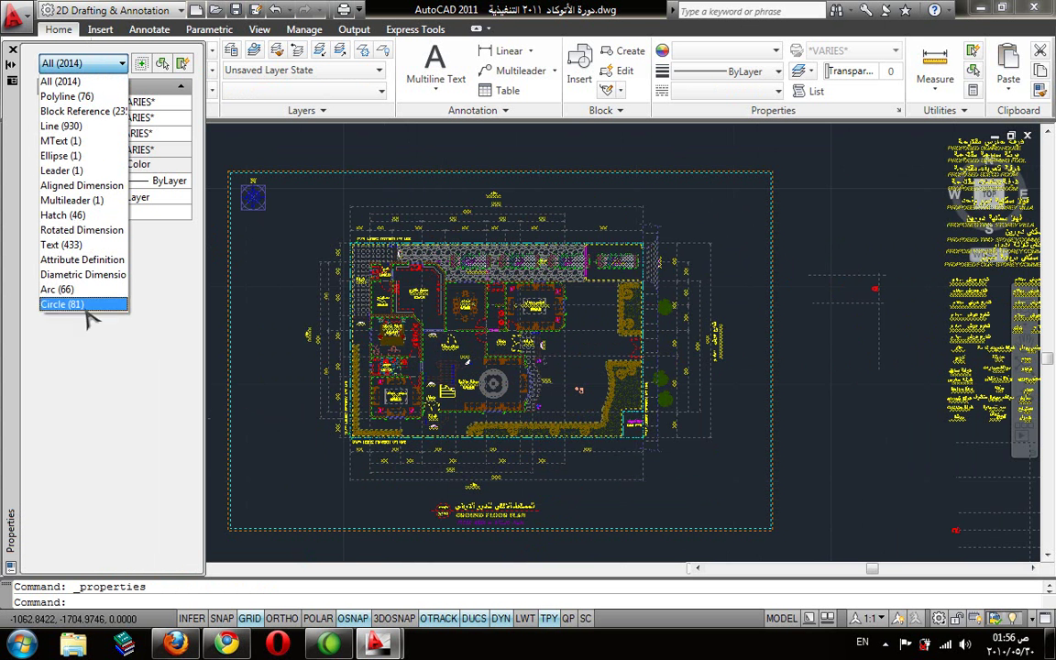
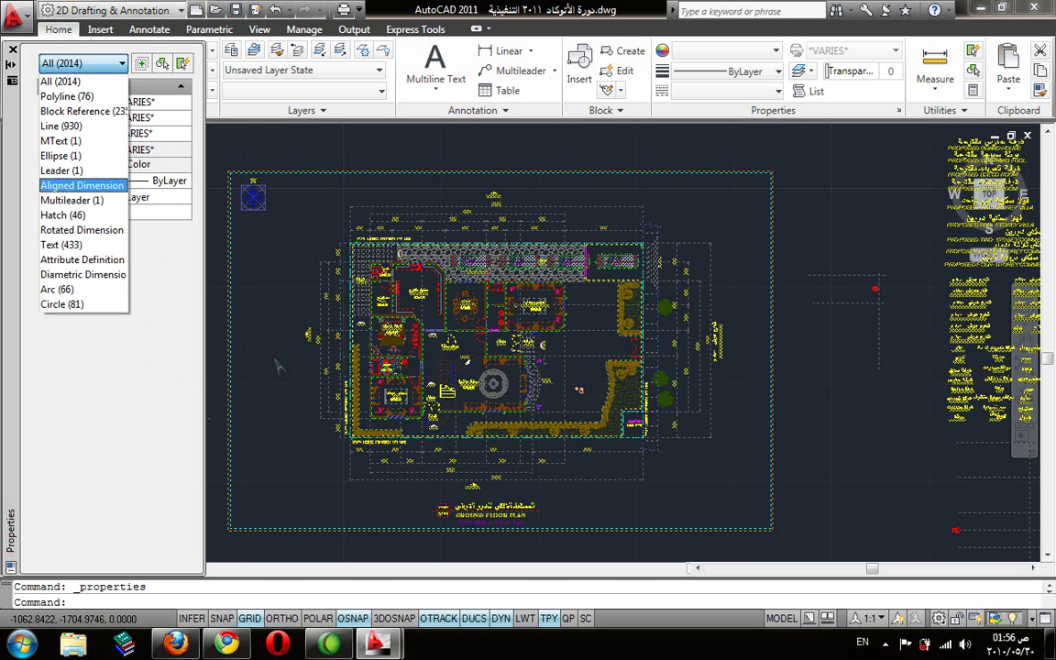
# Step: Filter the selection to Text objects and colour all drawing texts red
pyautogui.click(72, 250)
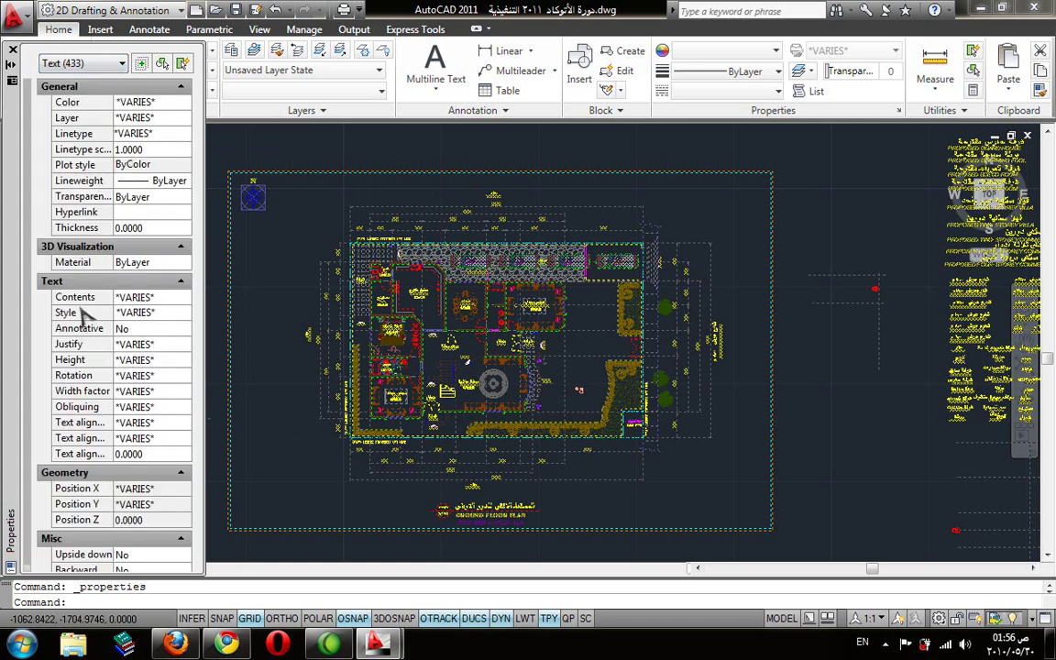
pyautogui.click(162, 106)
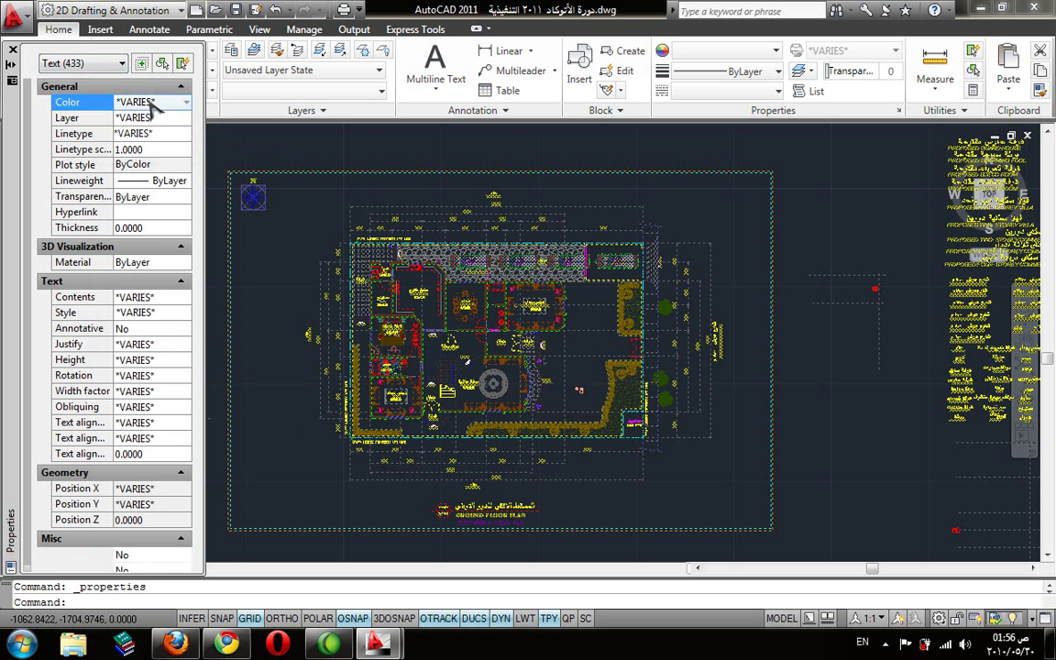
pyautogui.click(163, 106)
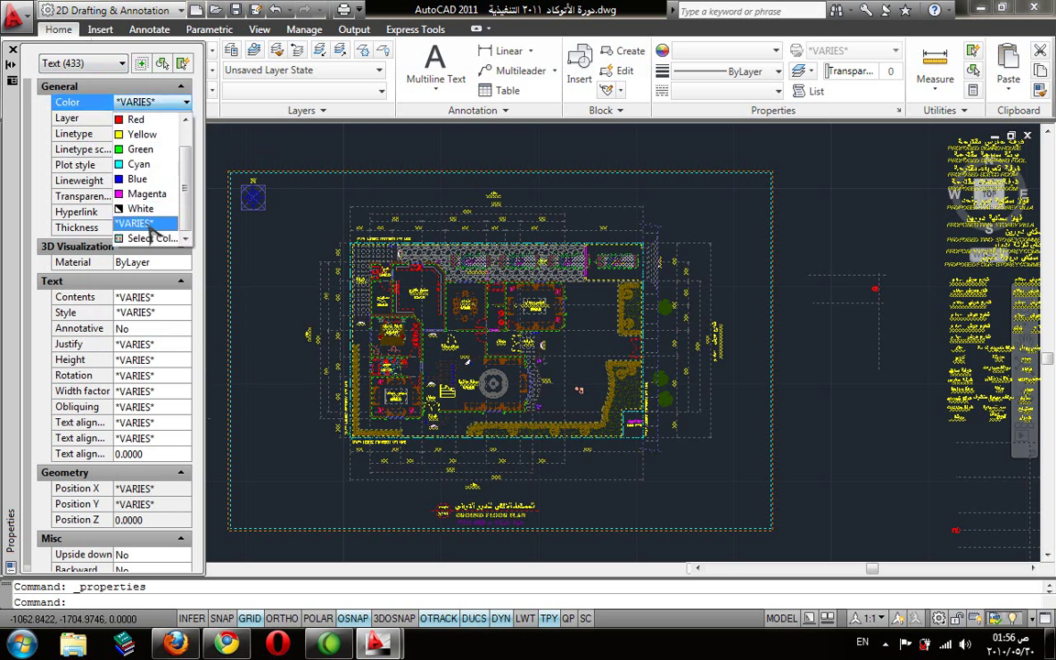
pyautogui.click(138, 119)
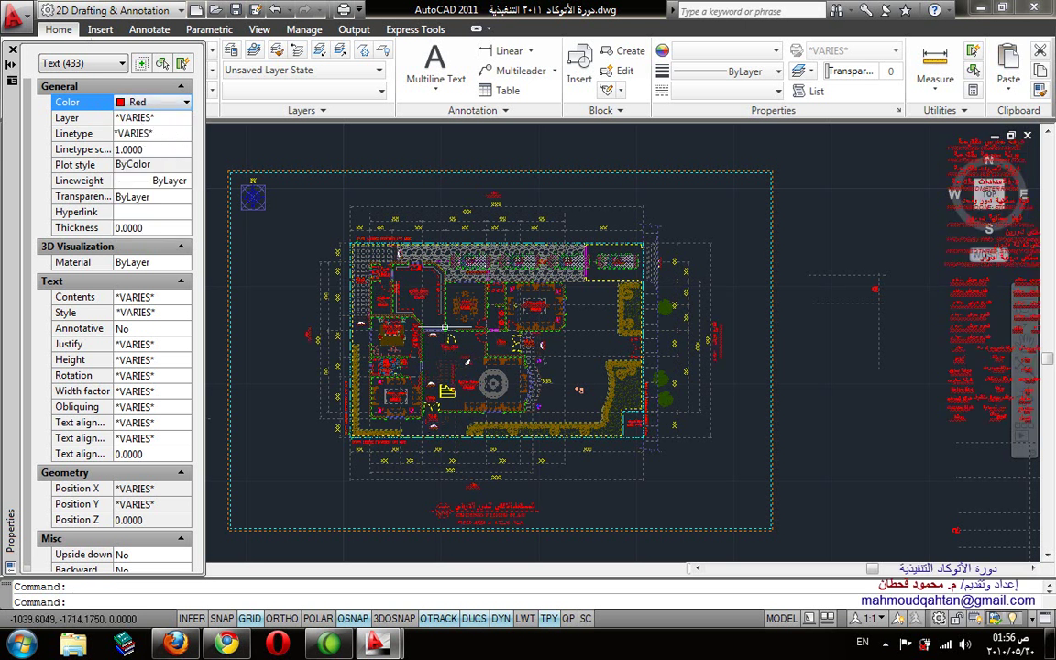
# Step: Undo the zoom changes and the red text colour, restoring yellow texts
pyautogui.scroll(-3, 446, 325)
pyautogui.scroll(2, 487, 282)
pyautogui.scroll(2, 488, 283)
pyautogui.scroll(1, 565, 318)
pyautogui.scroll(1, 566, 318)
pyautogui.scroll(1, 565, 319)
pyautogui.scroll(-2, 383, 323)
pyautogui.scroll(-2, 495, 318)
pyautogui.scroll(-2, 406, 301)
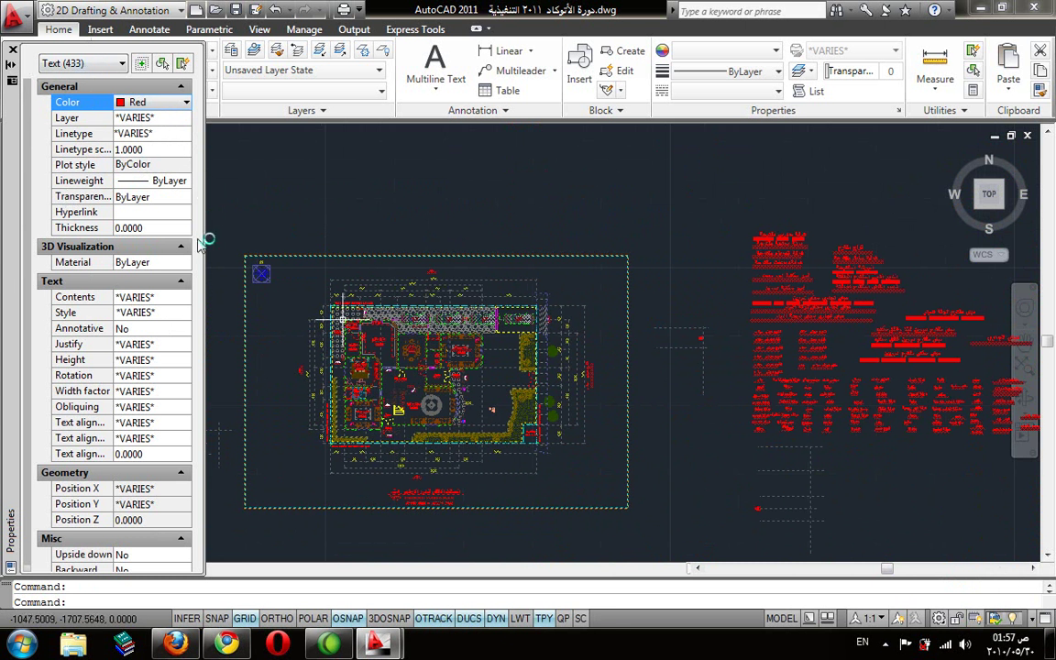
pyautogui.hotkey('ctrl', 'z')
pyautogui.hotkey('ctrl', 'z')
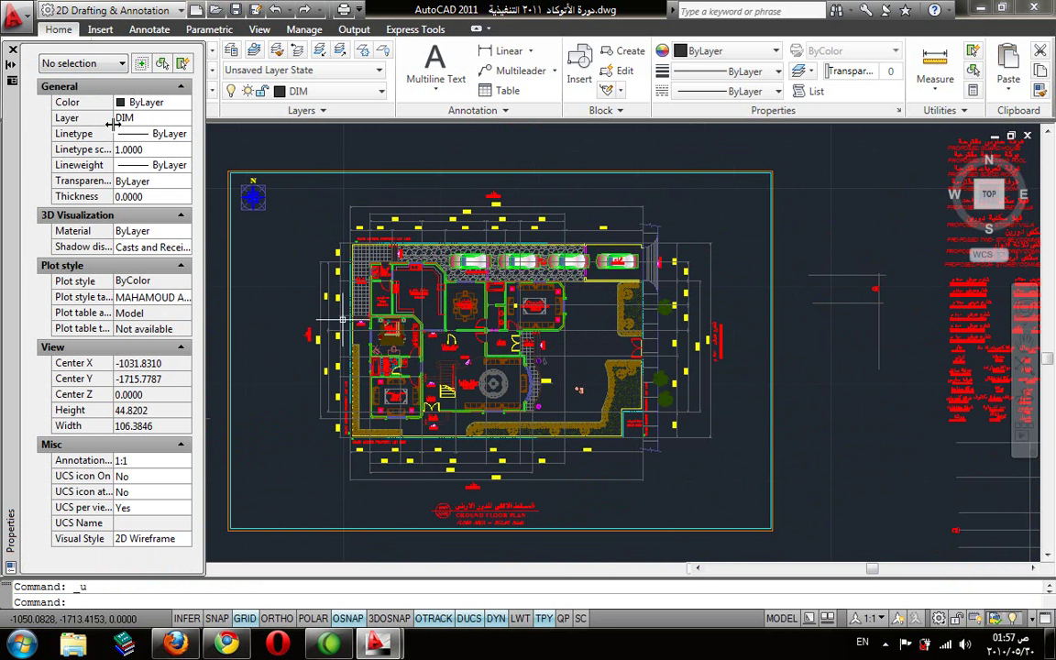
pyautogui.hotkey('ctrl', 'z')
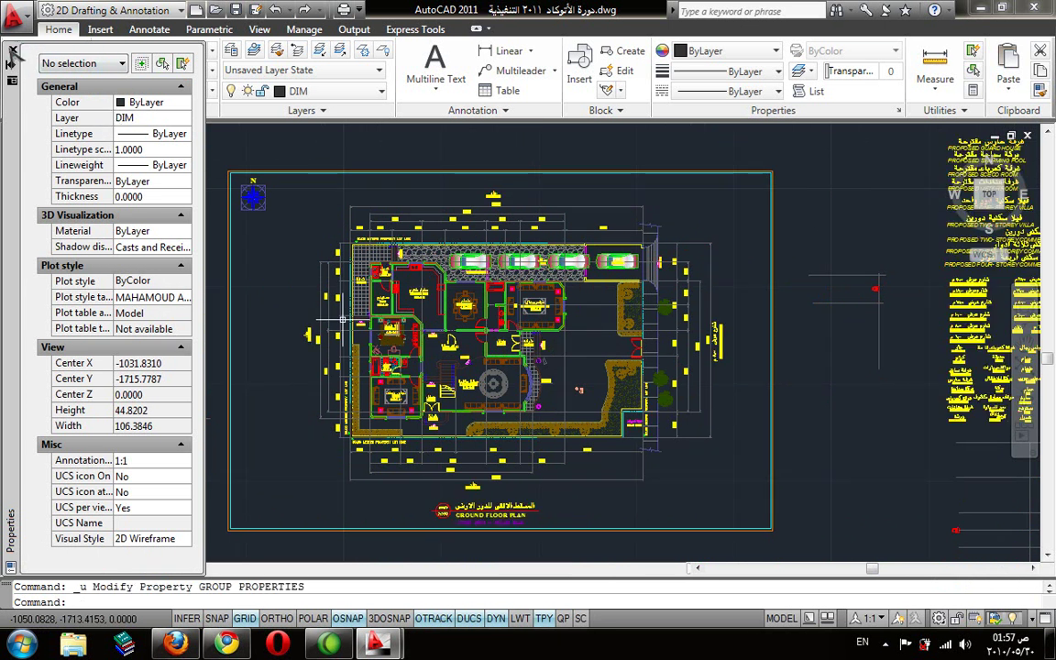
# Step: Close the Properties palette and zoom and pan to frame the floor plan's top
pyautogui.click(13, 50)
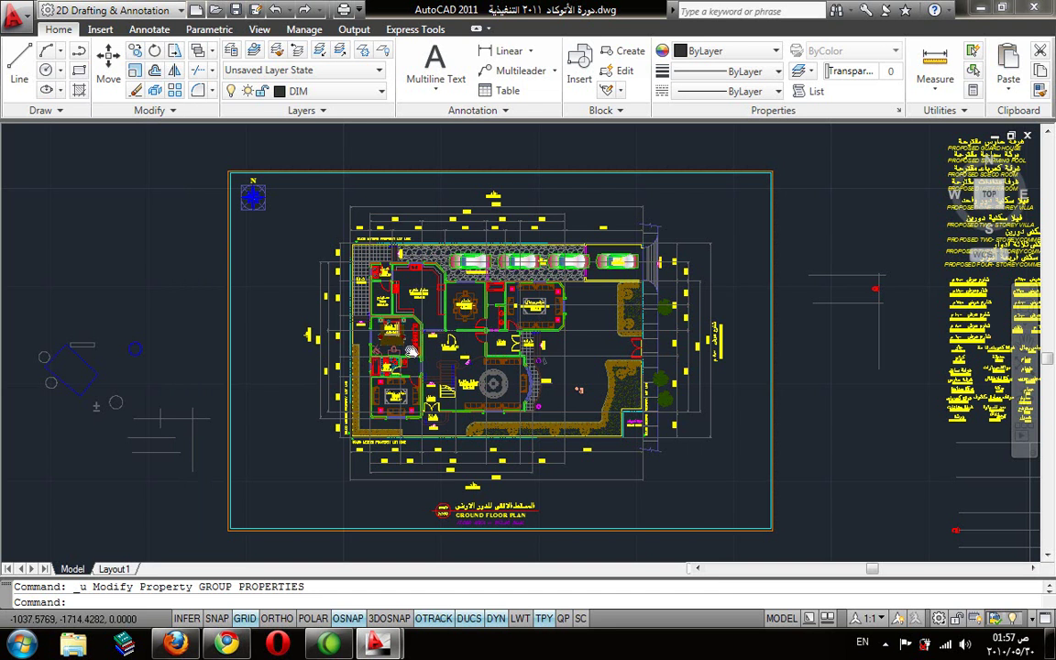
pyautogui.scroll(2, 541, 224)
pyautogui.scroll(-6, 409, 360)
pyautogui.scroll(2, 444, 272)
pyautogui.scroll(3, 444, 271)
pyautogui.scroll(1, 444, 271)
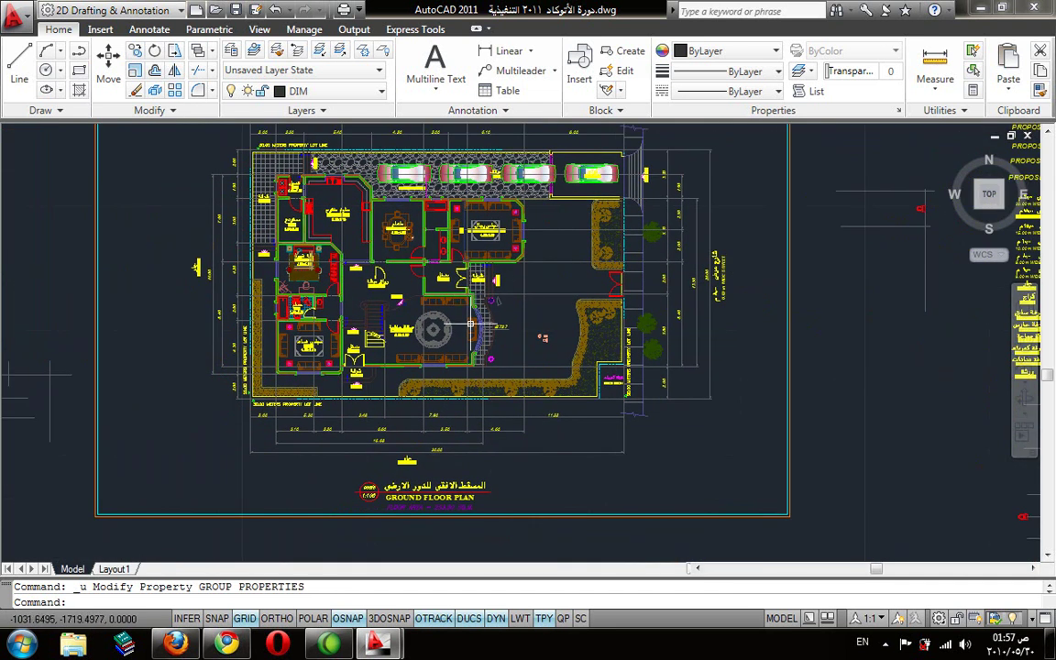
pyautogui.moveTo(343, 257); pyautogui.dragTo(376, 300, button='middle')
pyautogui.write('vtoptions')
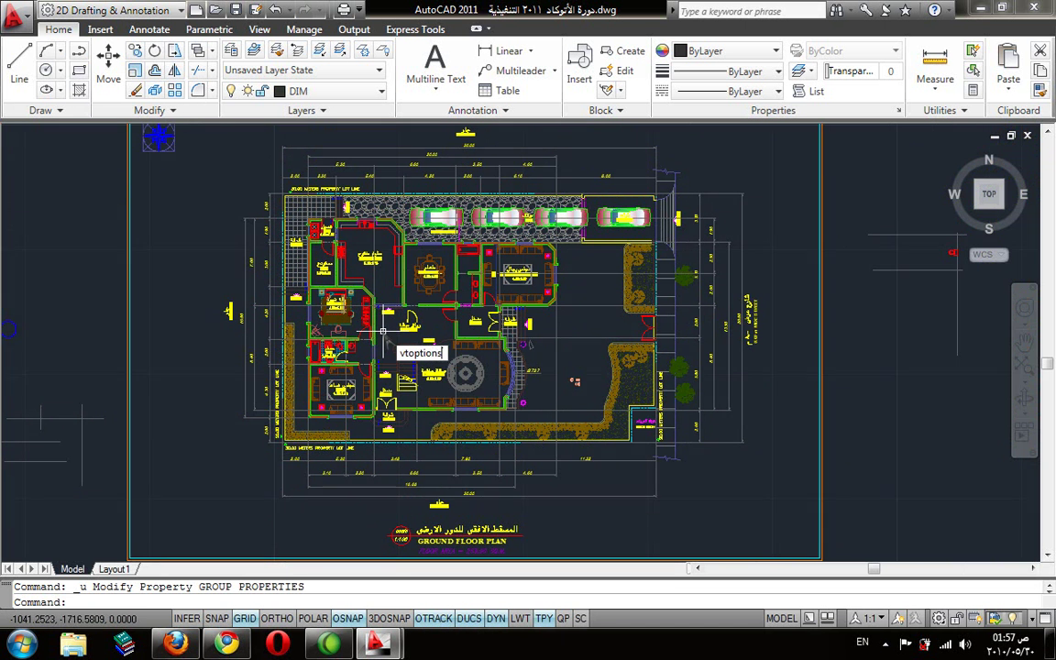
pyautogui.press('Return')
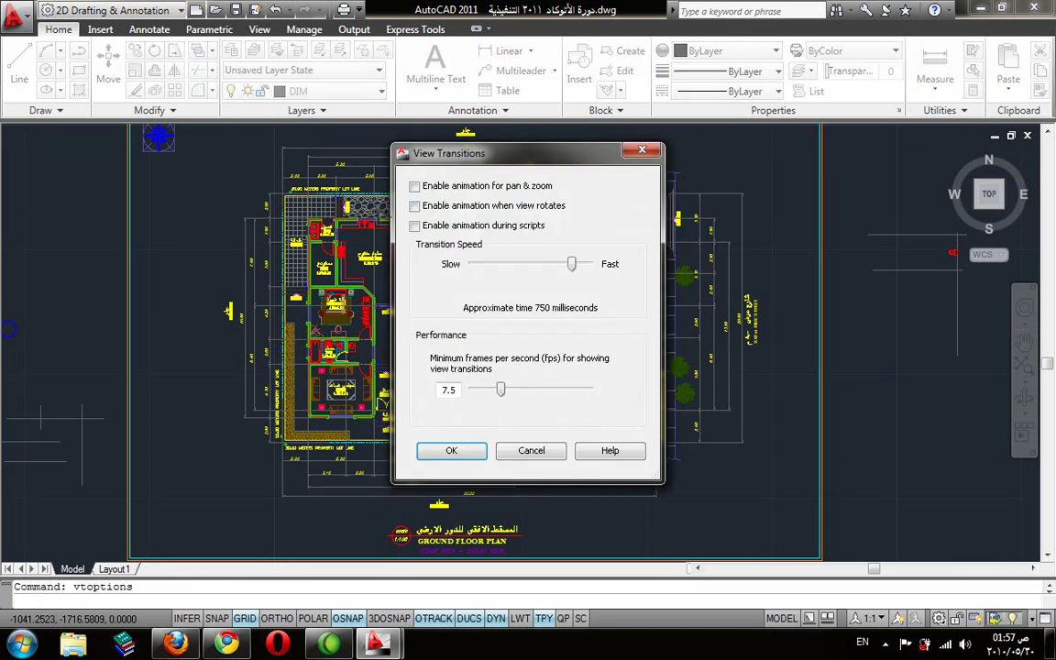
pyautogui.click(450, 451)
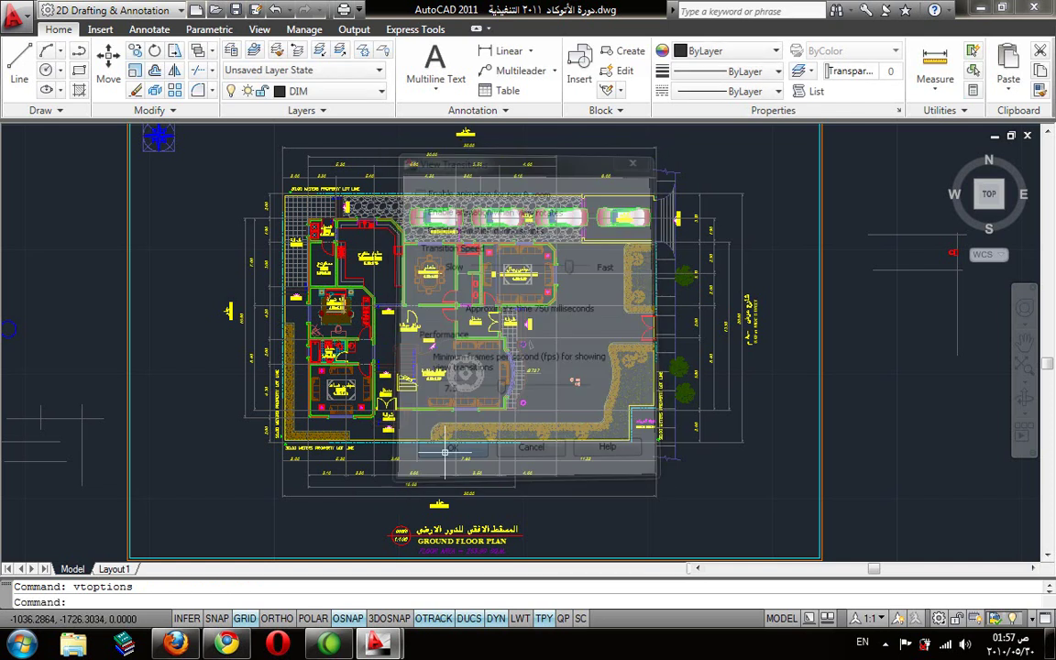
pyautogui.scroll(-2, 452, 391)
pyautogui.scroll(3, 452, 391)
pyautogui.scroll(-2, 452, 391)
pyautogui.scroll(1, 440, 367)
pyautogui.scroll(3, 453, 321)
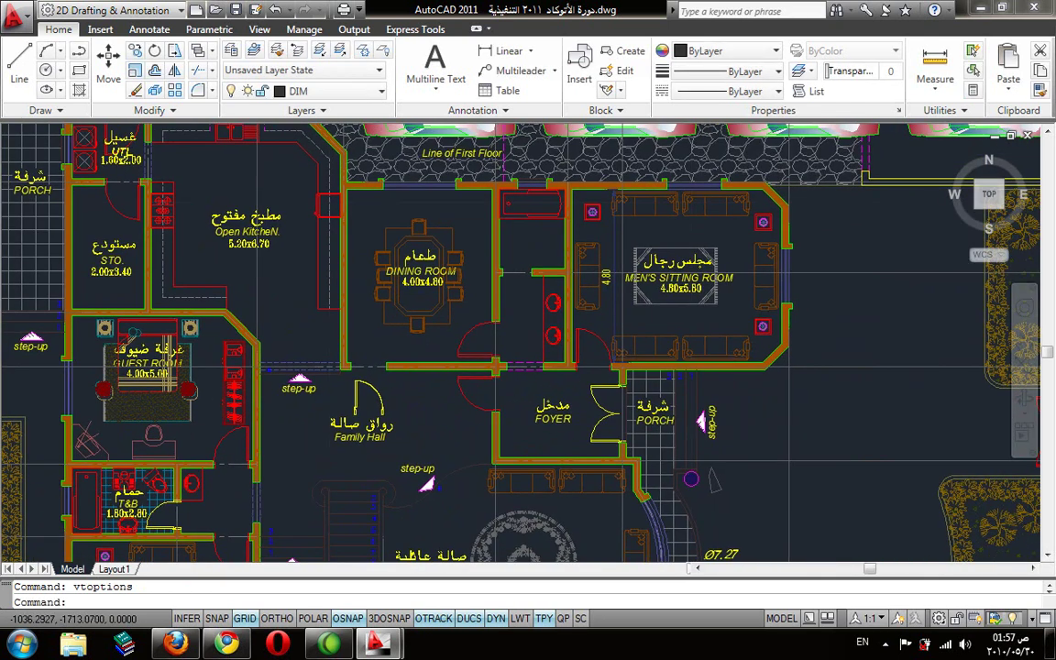
pyautogui.scroll(-3, 453, 321)
pyautogui.scroll(1, 453, 320)
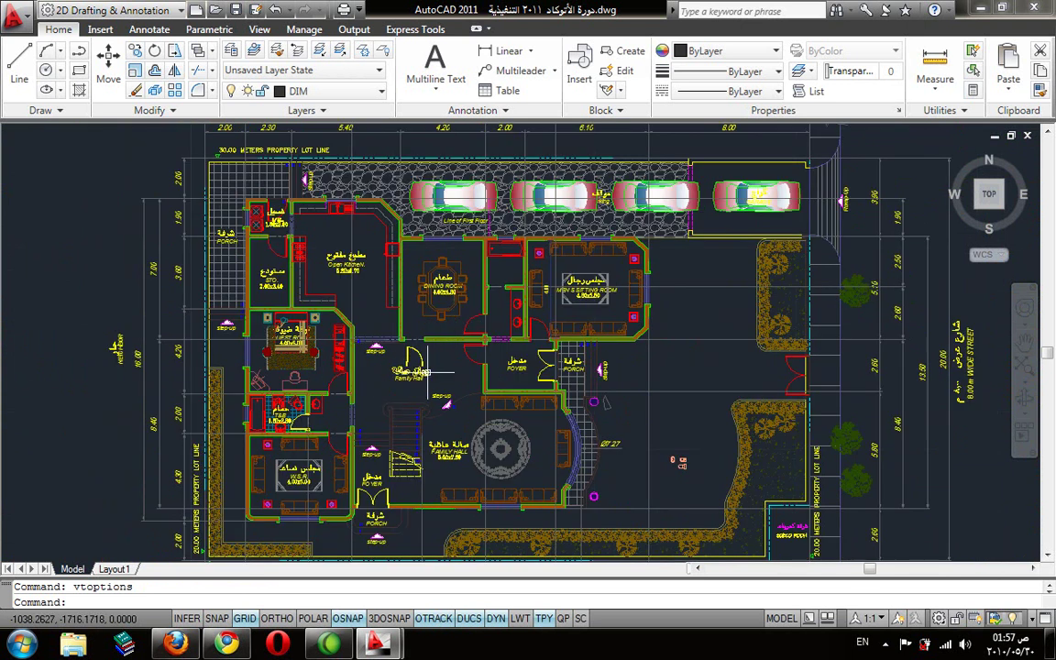
pyautogui.scroll(-1, 421, 386)
pyautogui.moveTo(419, 410); pyautogui.dragTo(435, 429, button='middle')
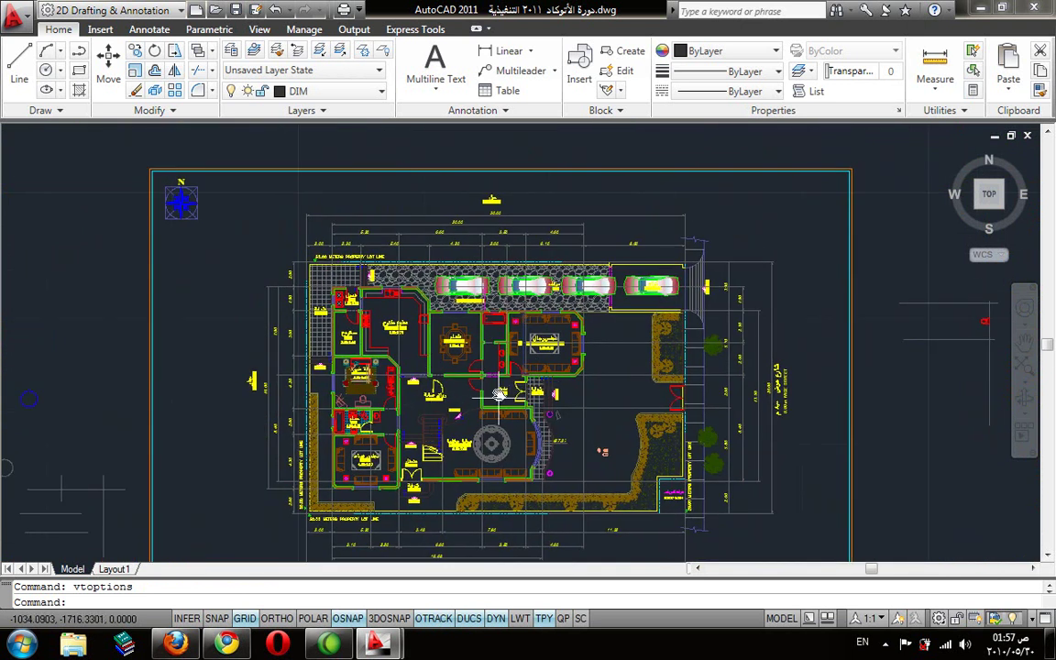
pyautogui.moveTo(450, 366); pyautogui.dragTo(436, 329, button='middle')
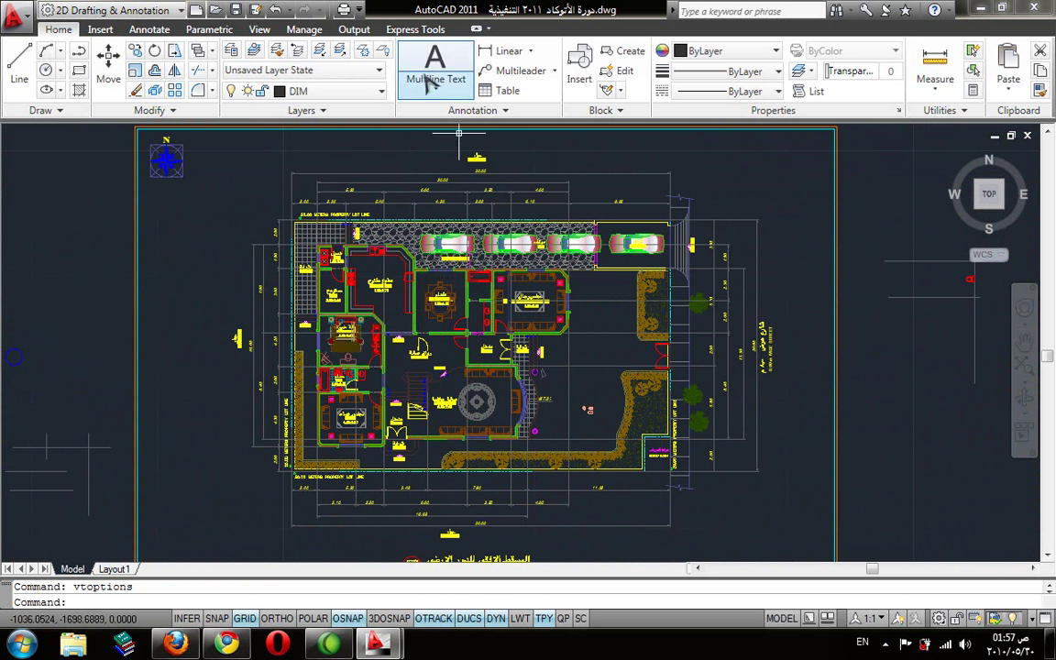
pyautogui.click(411, 29)
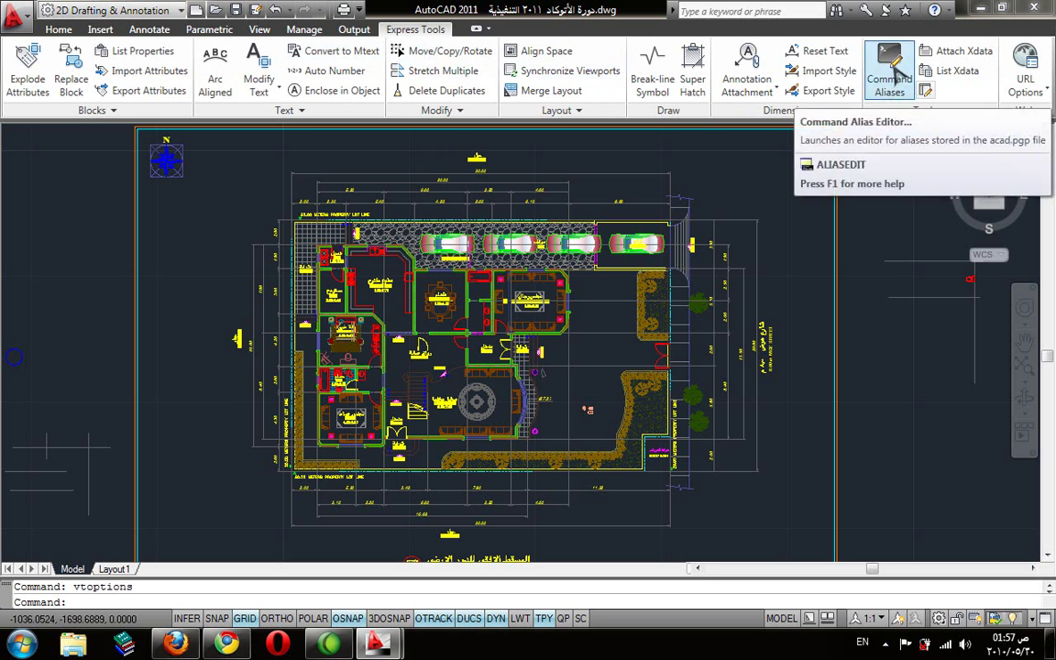
pyautogui.click(889, 74)
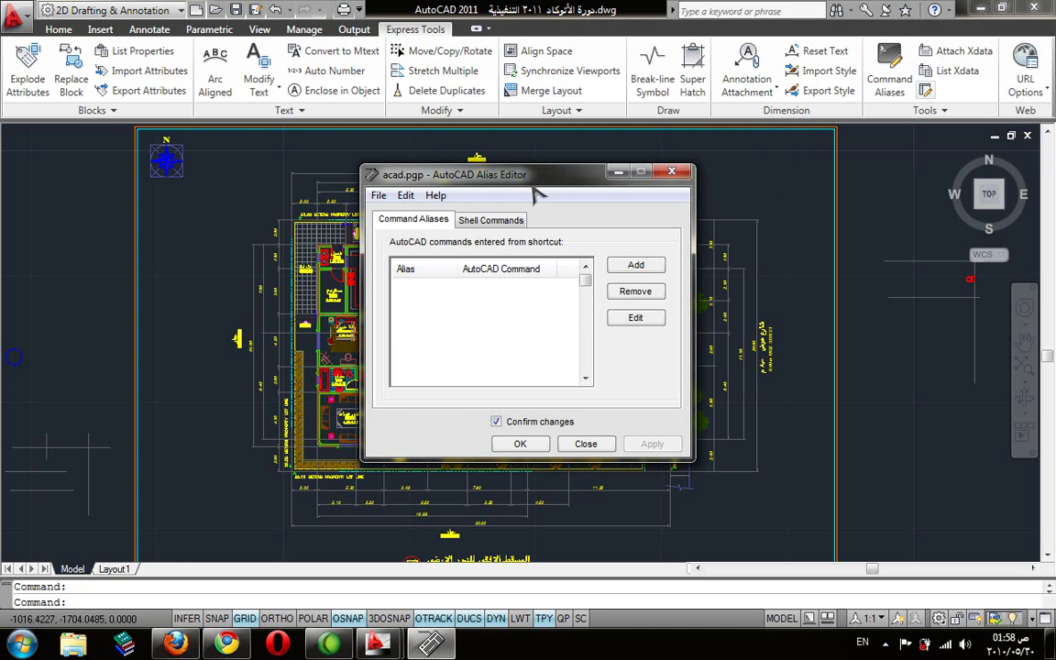
pyautogui.moveTo(587, 279)
pyautogui.mouseDown()
pyautogui.moveTo(588, 371)
pyautogui.moveTo(581, 275)
pyautogui.mouseUp()
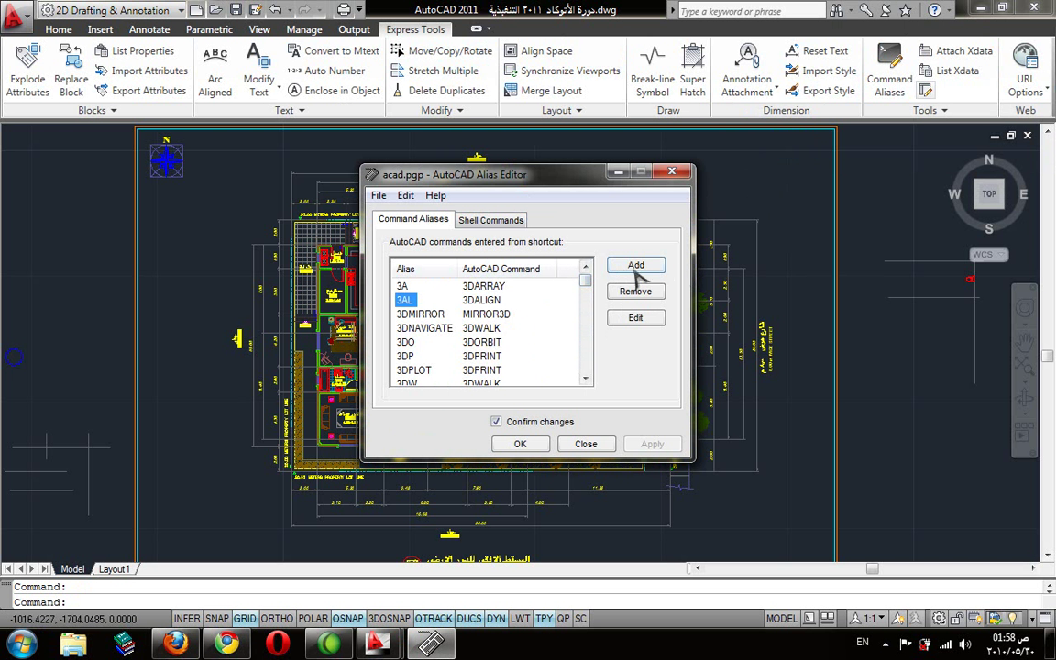
pyautogui.moveTo(586, 280); pyautogui.dragTo(585, 358)
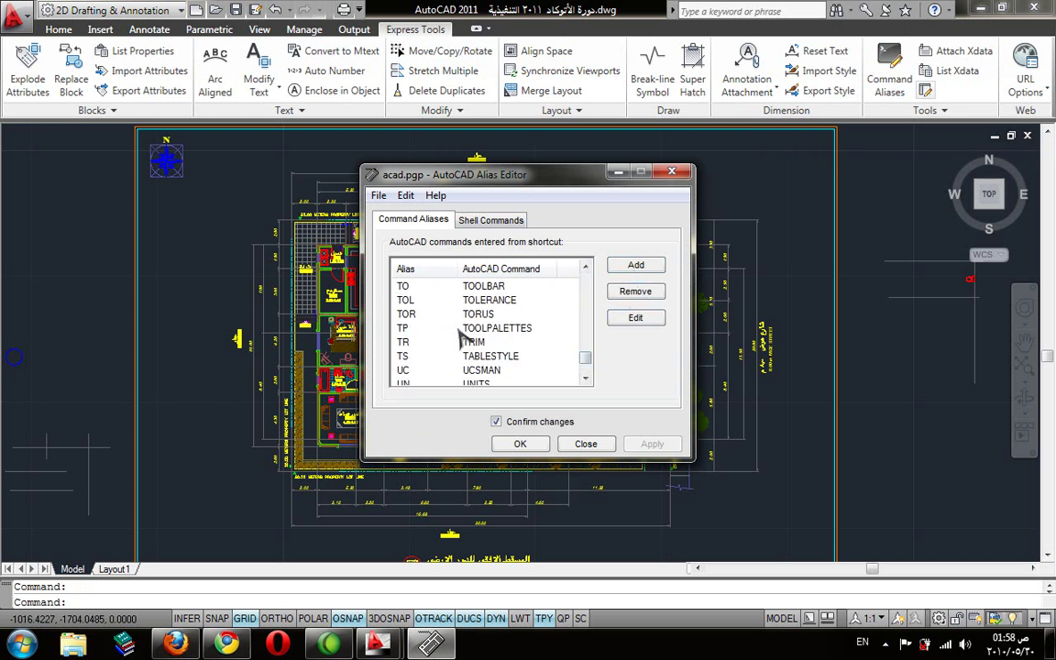
pyautogui.click(585, 444)
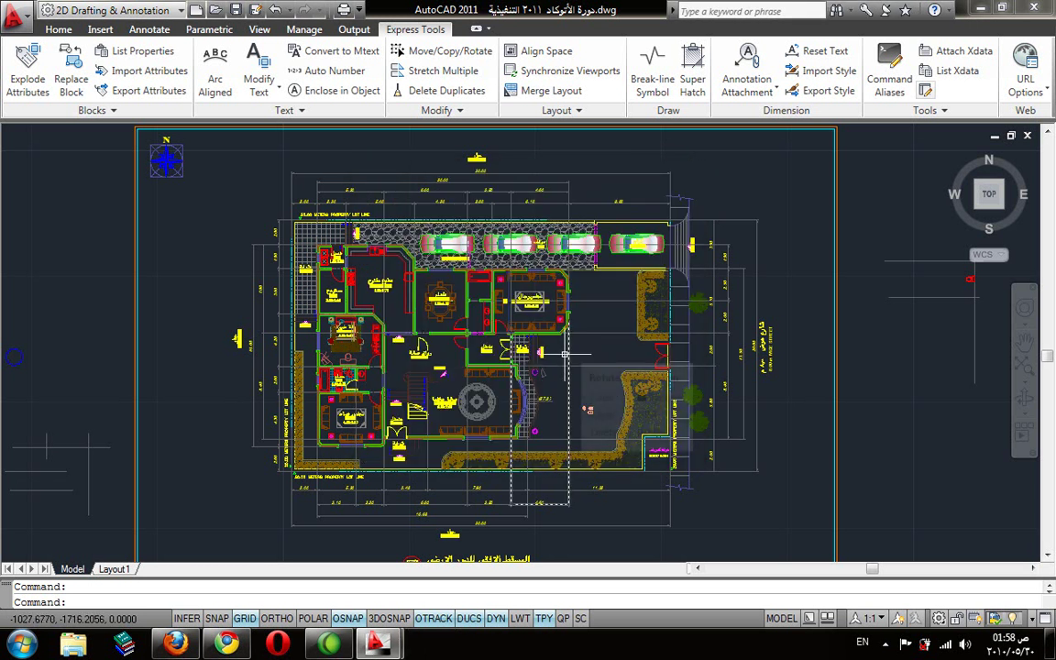
pyautogui.scroll(-2, 566, 353)
pyautogui.scroll(1, 566, 353)
pyautogui.scroll(1, 565, 353)
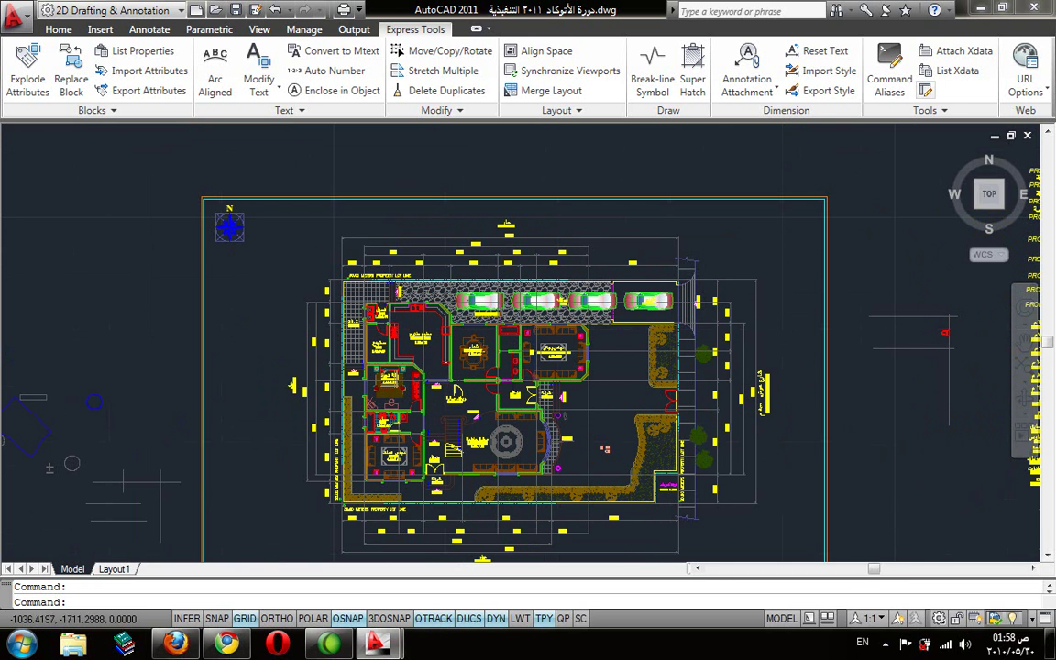
pyautogui.scroll(2, 395, 312)
pyautogui.scroll(2, 394, 307)
pyautogui.scroll(1, 393, 288)
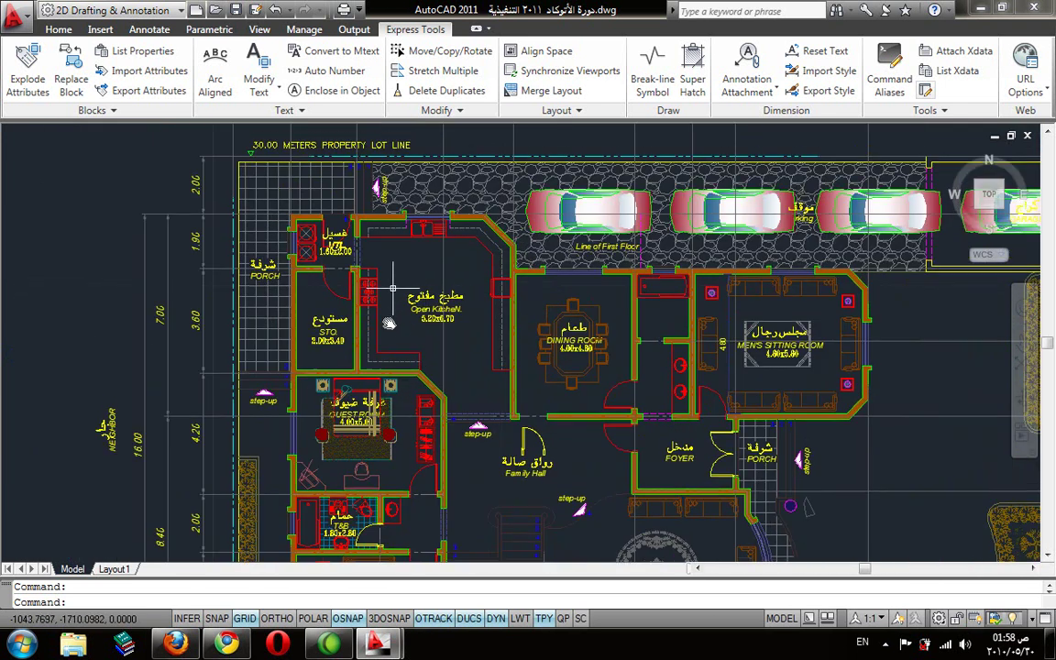
pyautogui.moveTo(393, 289); pyautogui.dragTo(391, 320, button='middle')
pyautogui.click(57, 28)
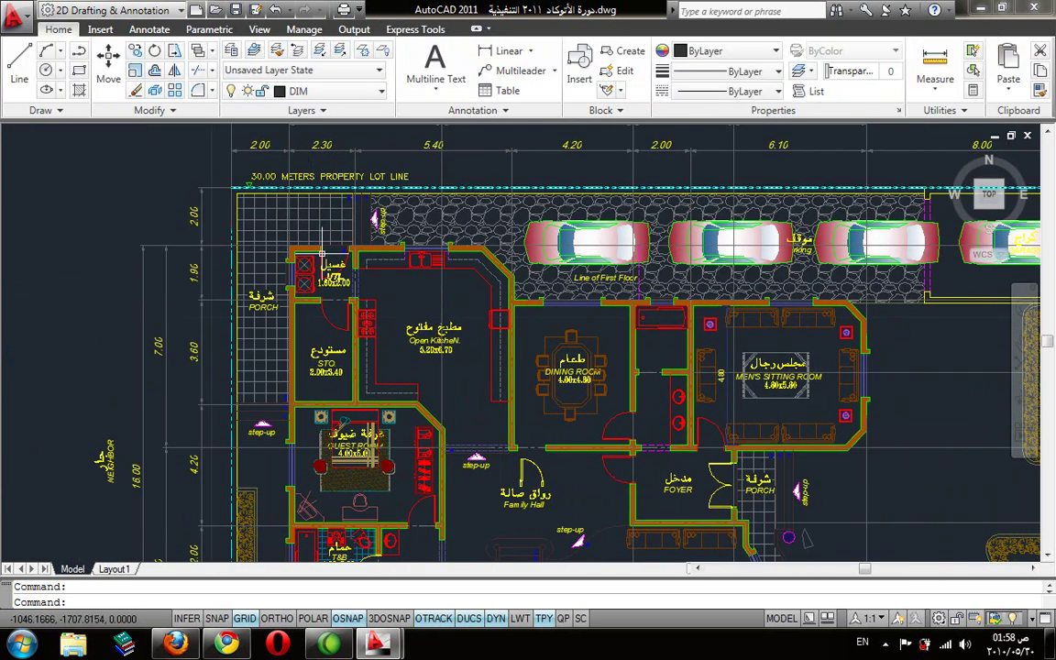
# Step: Start a revision cloud near the kitchen's top wall on the floor plan
pyautogui.moveTo(289, 230); pyautogui.dragTo(296, 199, button='middle')
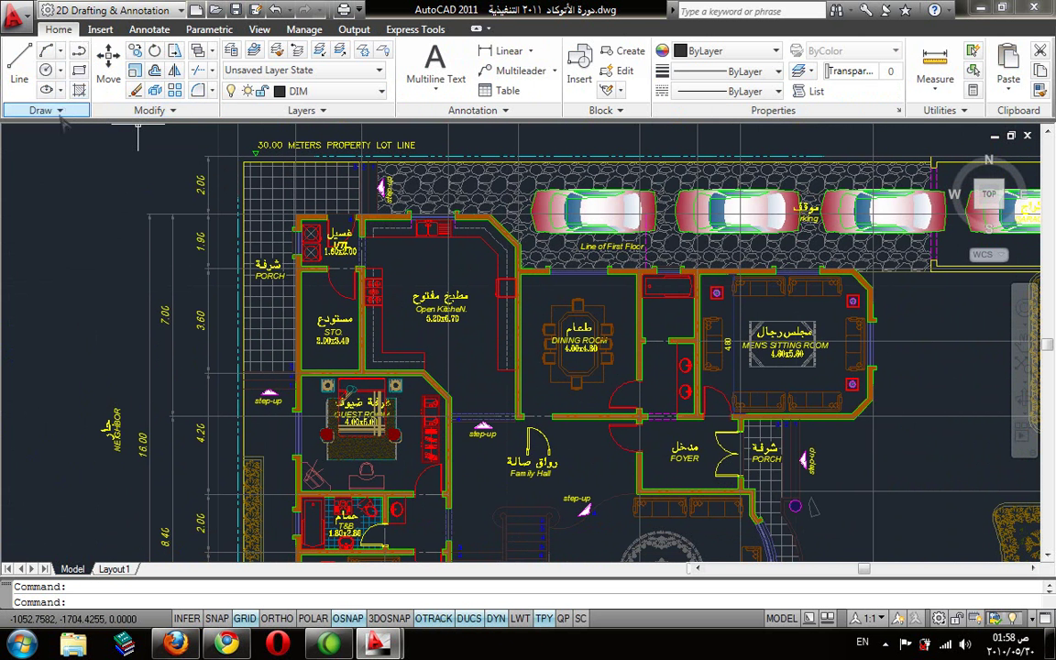
pyautogui.click(69, 113)
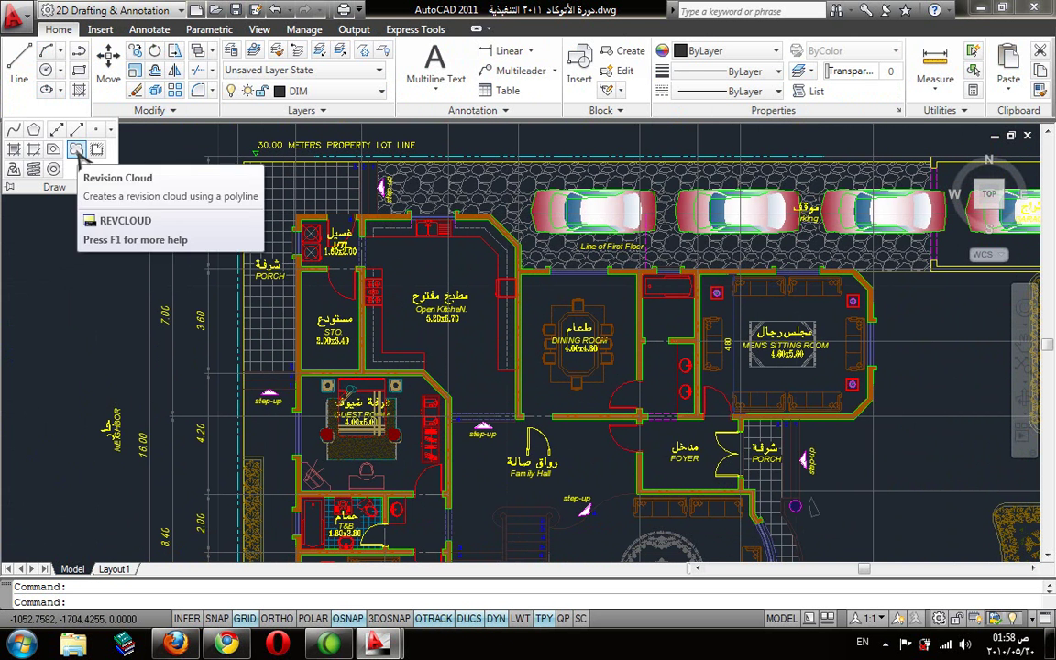
pyautogui.click(76, 148)
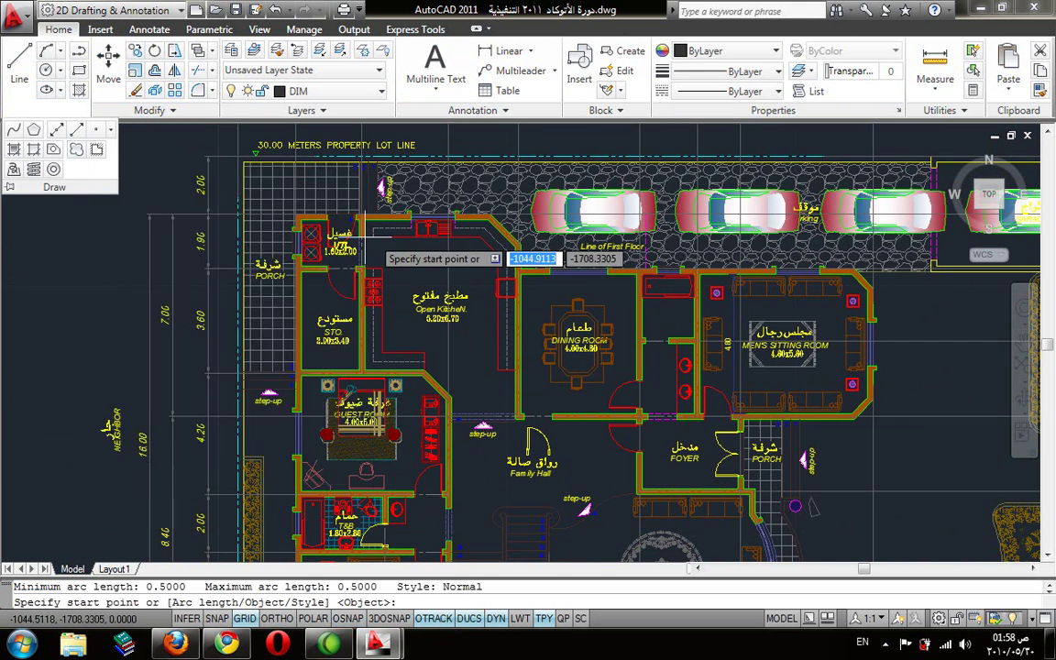
pyautogui.click(270, 190)
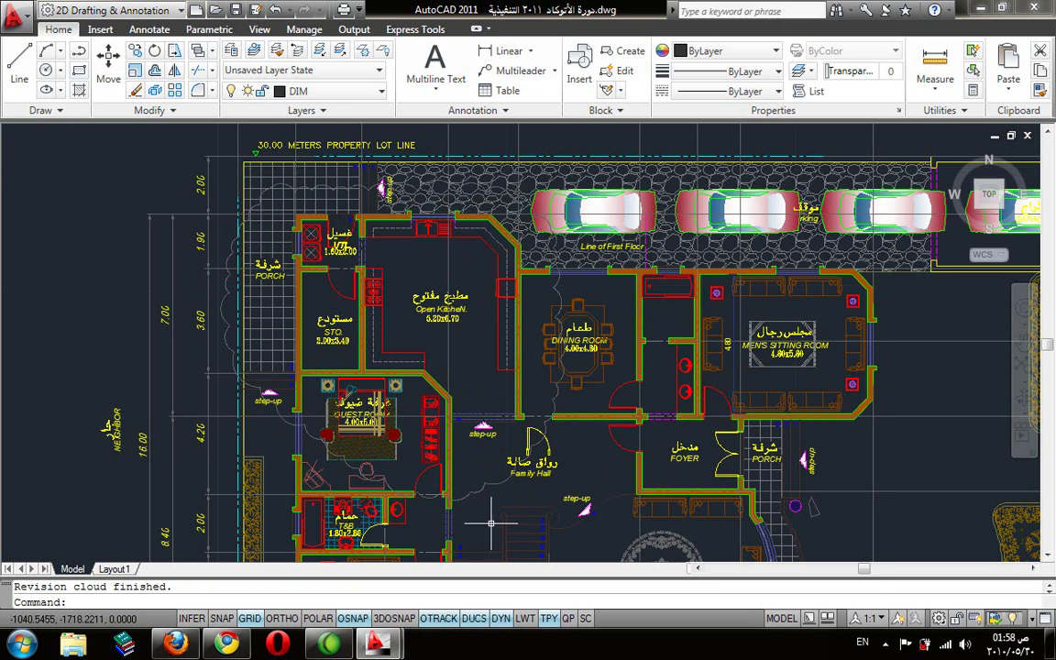
# Step: Zoom out and pan left to the practice circles and rotated square
pyautogui.scroll(-4, 463, 298)
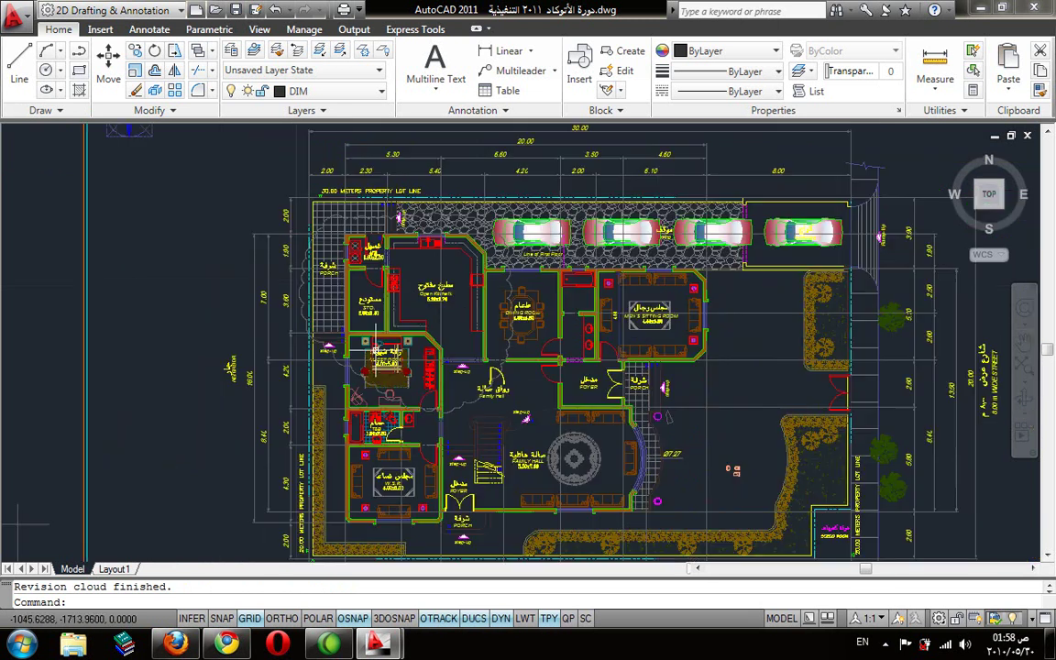
pyautogui.scroll(3, 360, 296)
pyautogui.scroll(2, 360, 296)
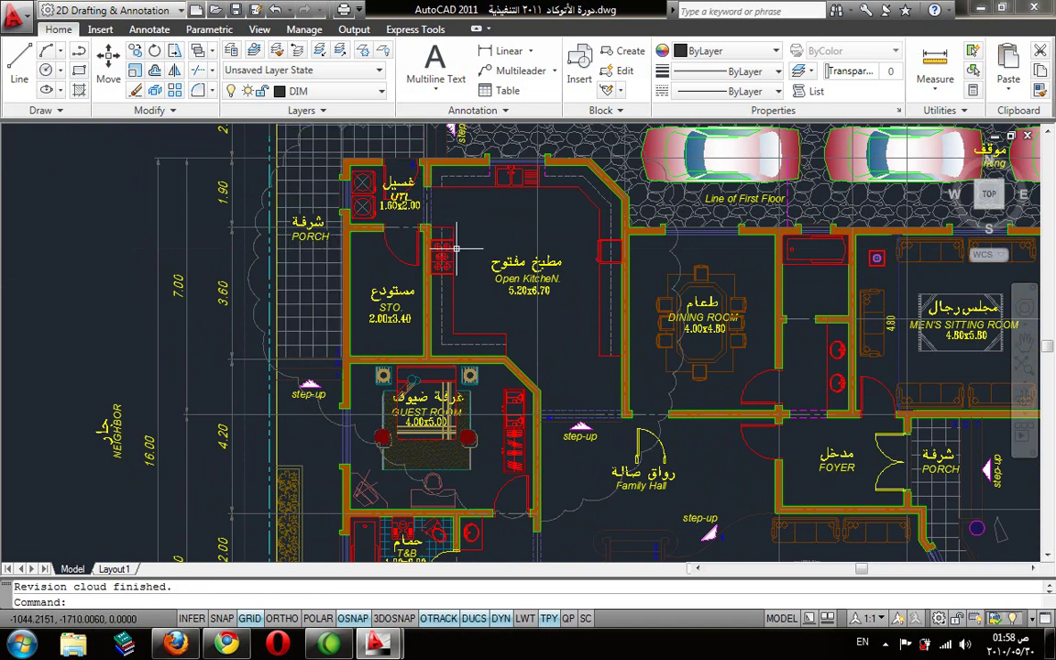
pyautogui.scroll(-3, 360, 321)
pyautogui.scroll(3, 360, 321)
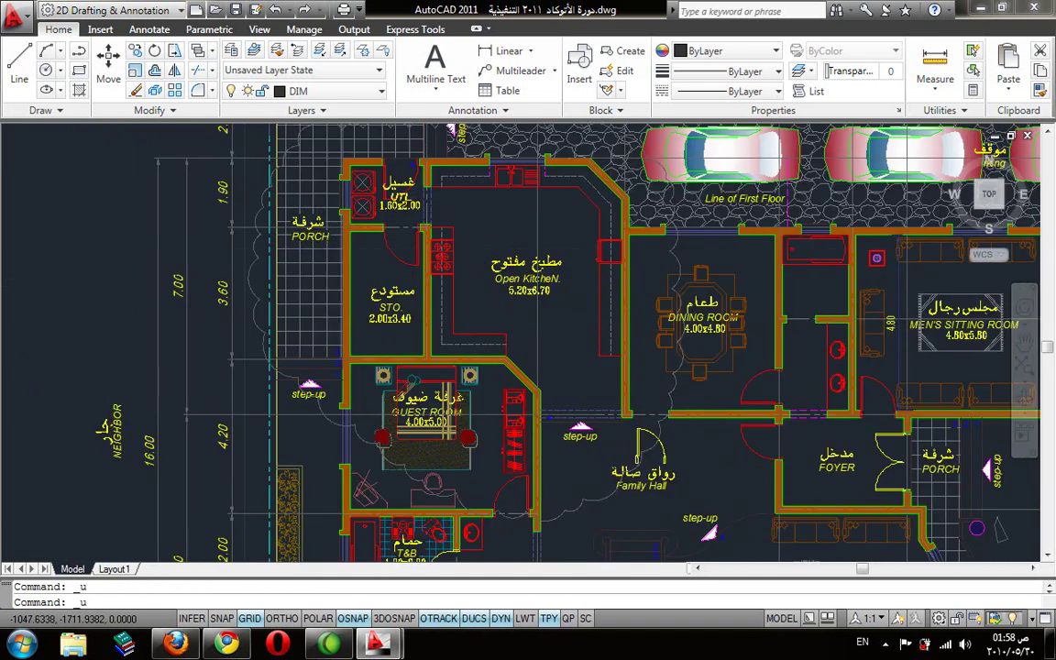
pyautogui.moveTo(359, 320); pyautogui.dragTo(777, 309, button='middle')
pyautogui.scroll(-3, 777, 308)
pyautogui.scroll(3, 561, 275)
# Step: Draw a revision cloud enclosing the two circles and the rotated square
pyautogui.scroll(2, 562, 275)
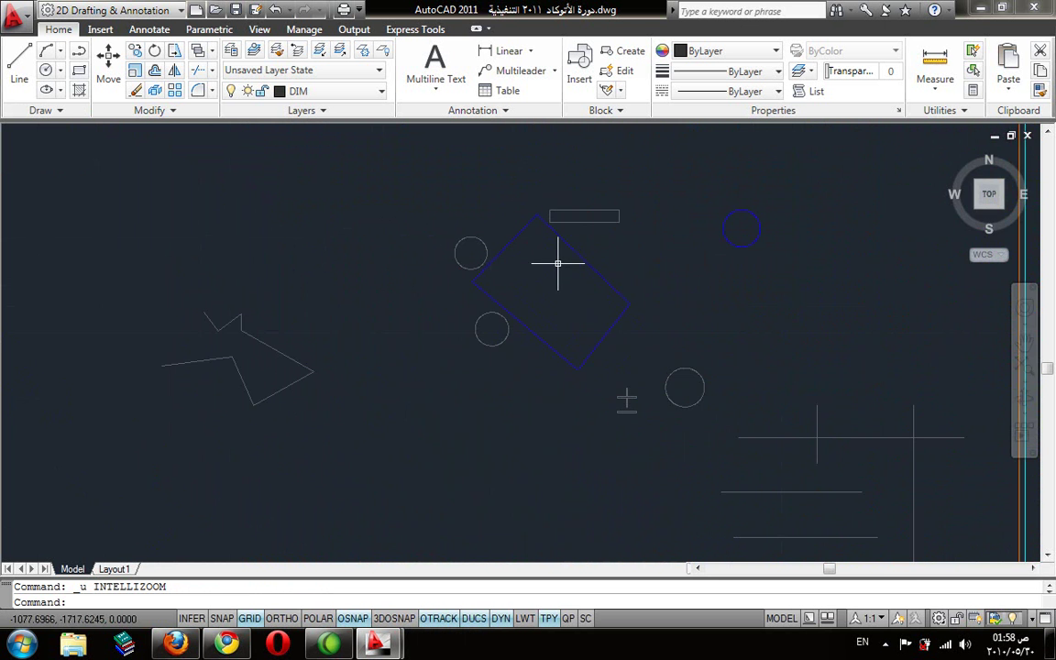
pyautogui.click(46, 110)
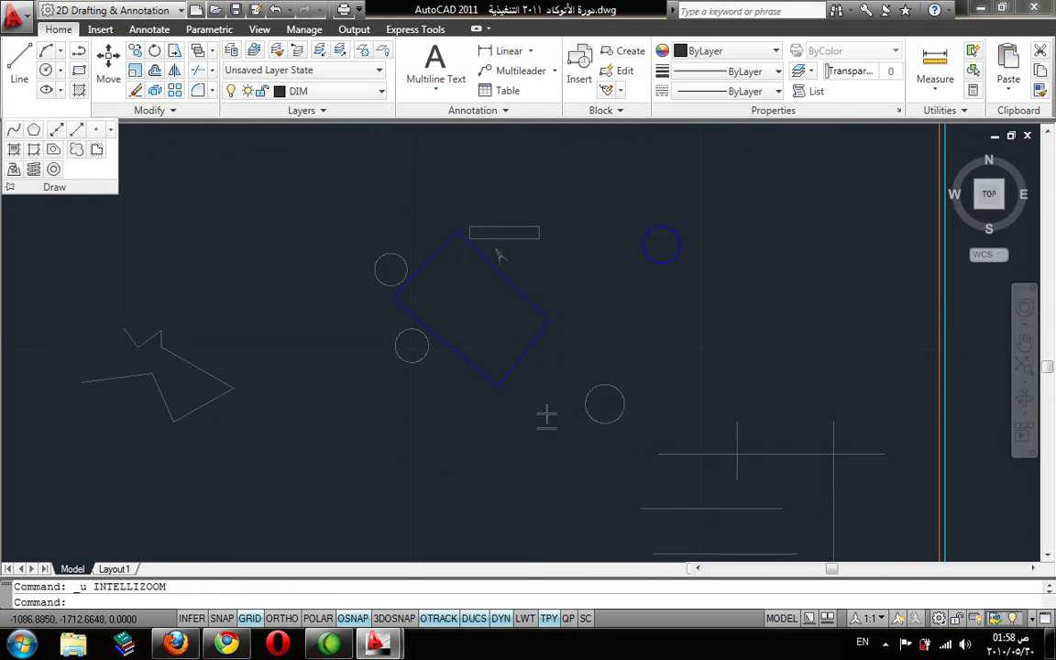
pyautogui.click(559, 207)
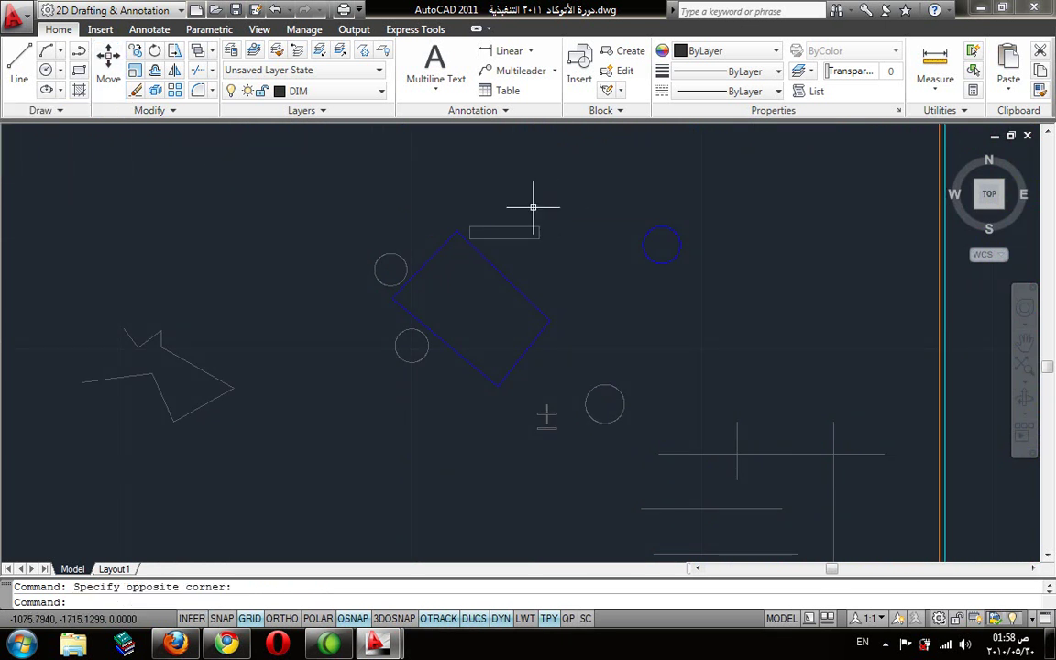
pyautogui.click(52, 110)
pyautogui.click(78, 151)
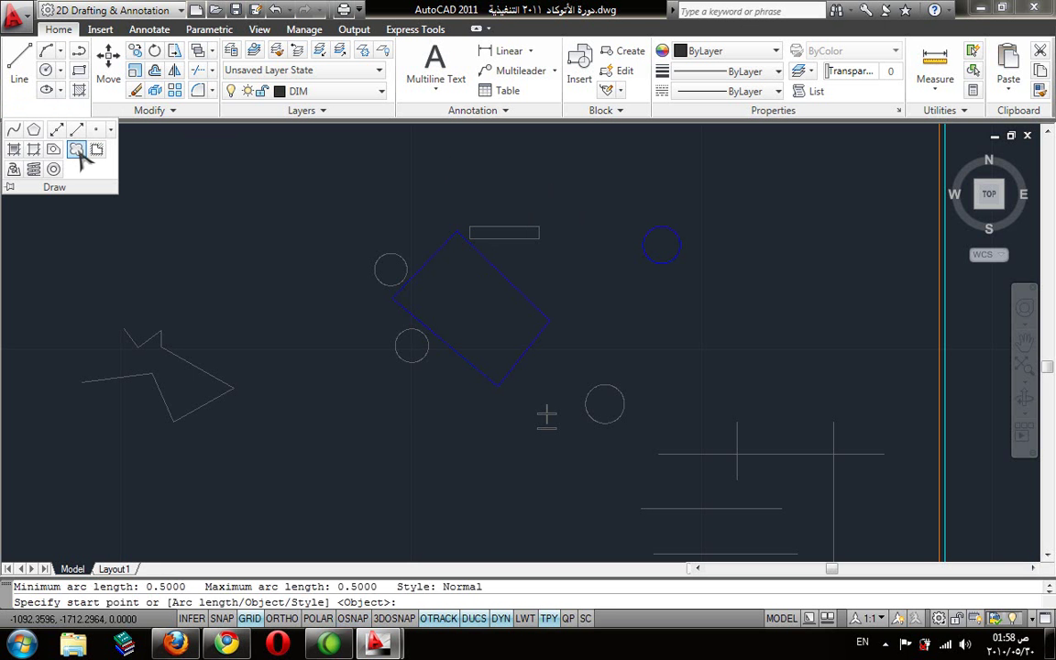
pyautogui.click(537, 194)
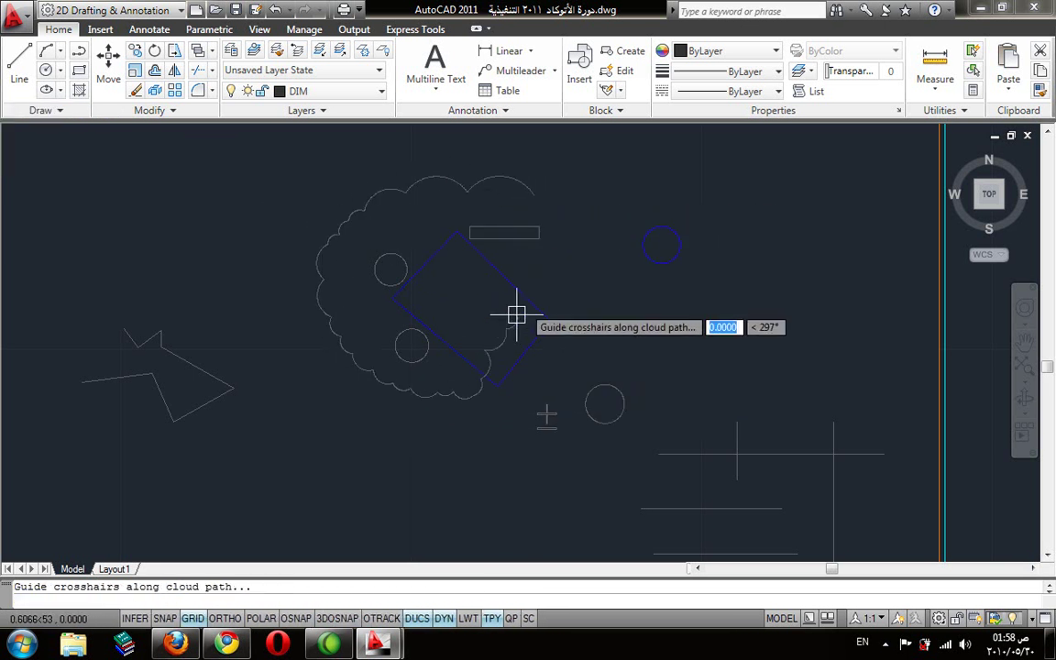
pyautogui.scroll(2, 443, 287)
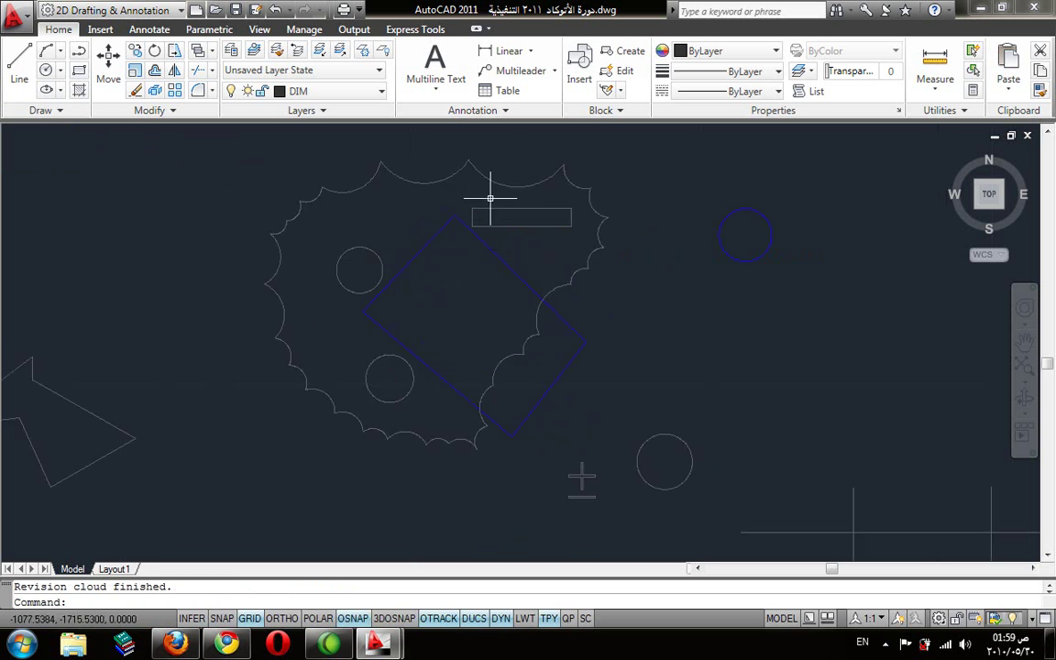
pyautogui.scroll(-2, 427, 241)
pyautogui.scroll(5, 443, 207)
pyautogui.scroll(2, 582, 292)
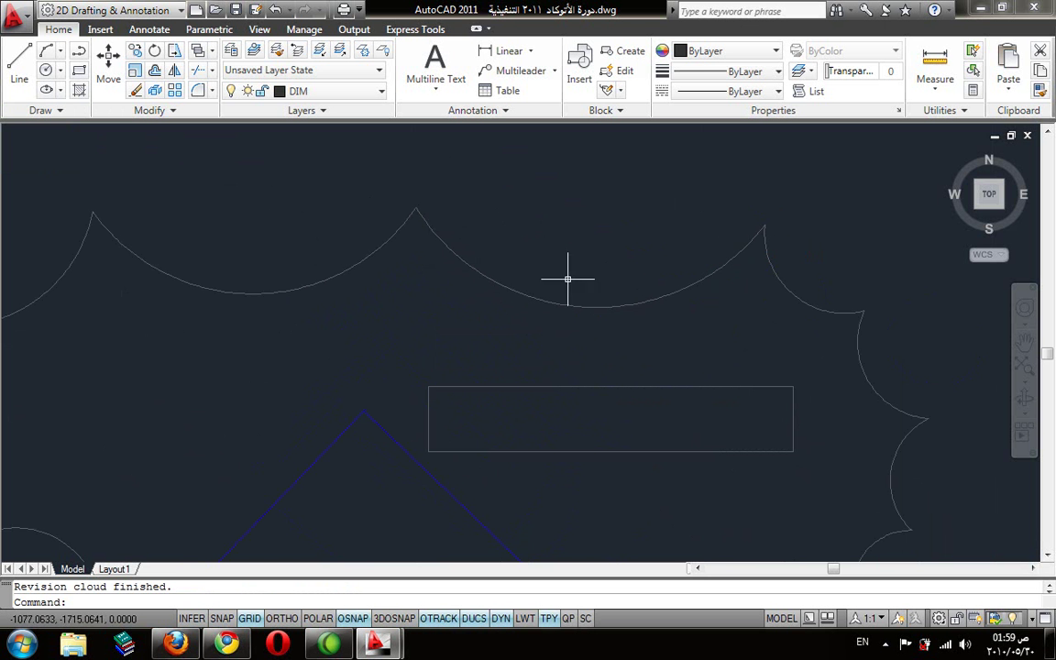
pyautogui.scroll(-2, 500, 267)
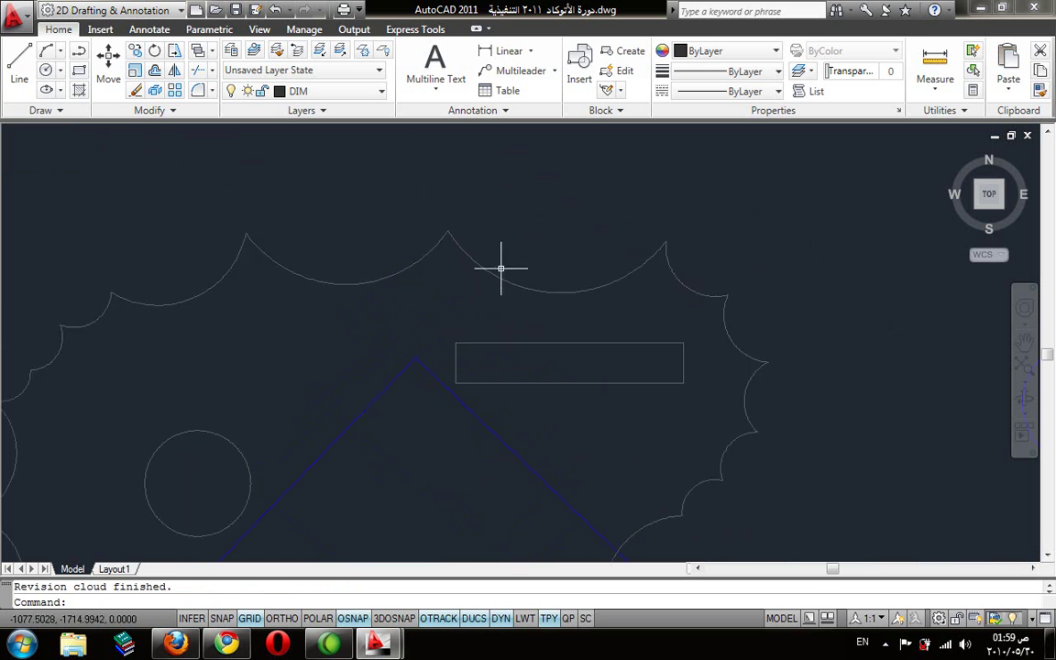
pyautogui.scroll(2, 514, 276)
pyautogui.scroll(-4, 400, 312)
# Step: Draw a second revision cloud in Calligraphy style below the shapes
pyautogui.moveTo(400, 312); pyautogui.dragTo(473, 171, button='middle')
pyautogui.scroll(-2, 406, 307)
pyautogui.moveTo(405, 307); pyautogui.dragTo(406, 249, button='middle')
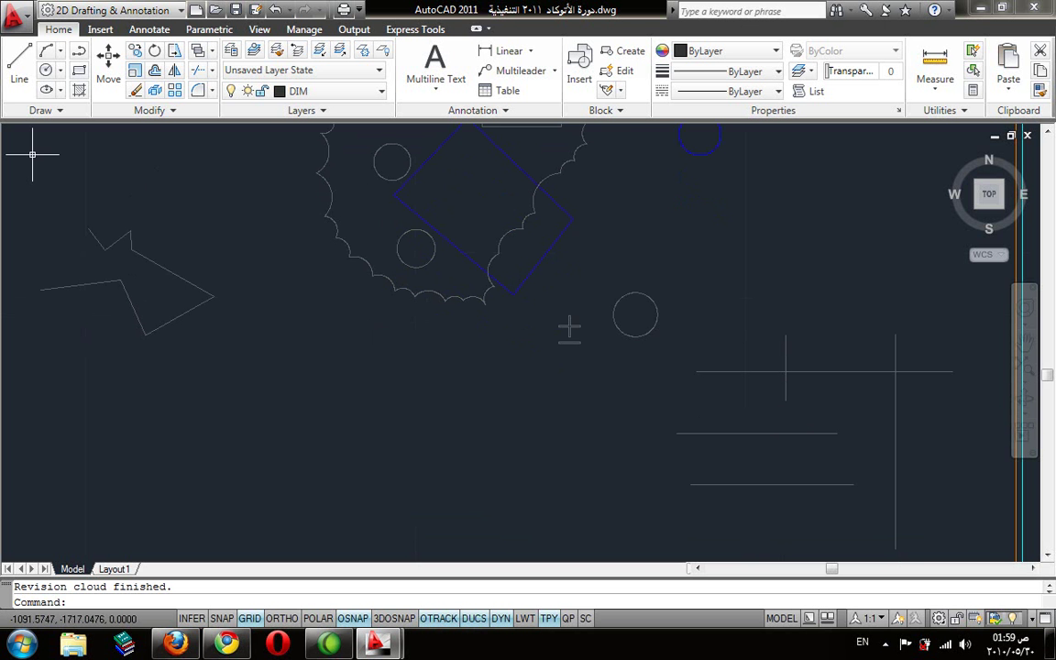
pyautogui.click(55, 110)
pyautogui.click(77, 150)
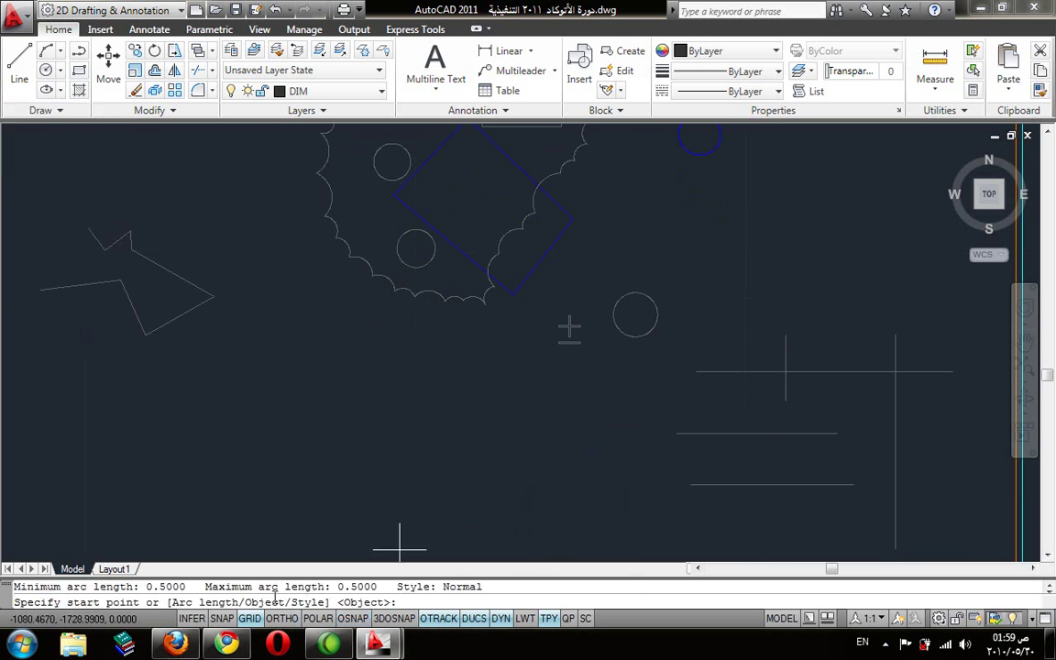
pyautogui.write('s')
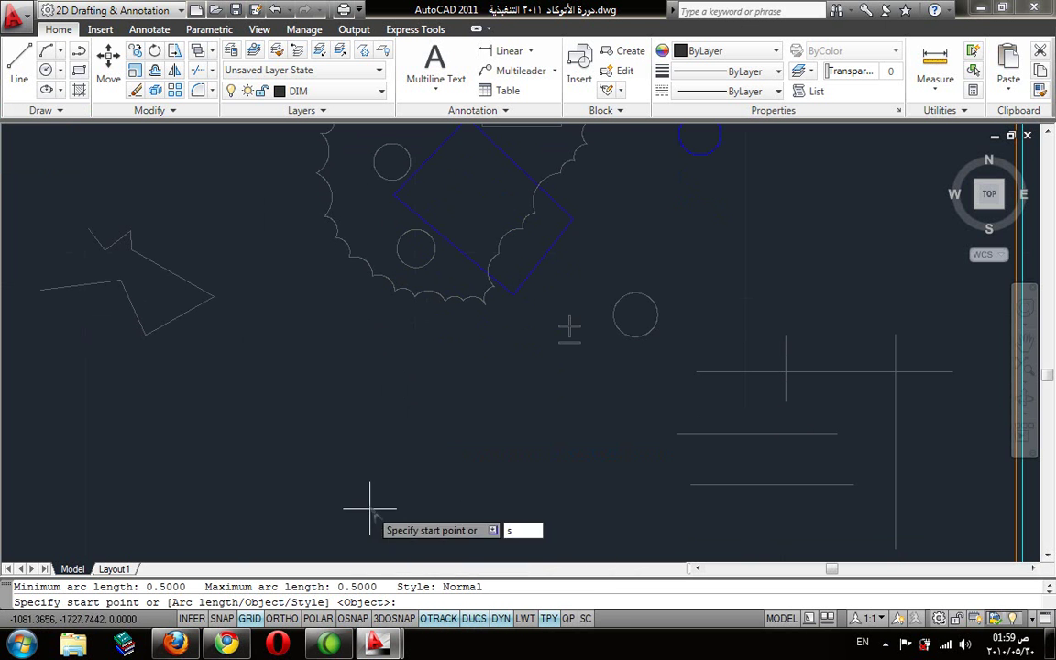
pyautogui.press('Return')
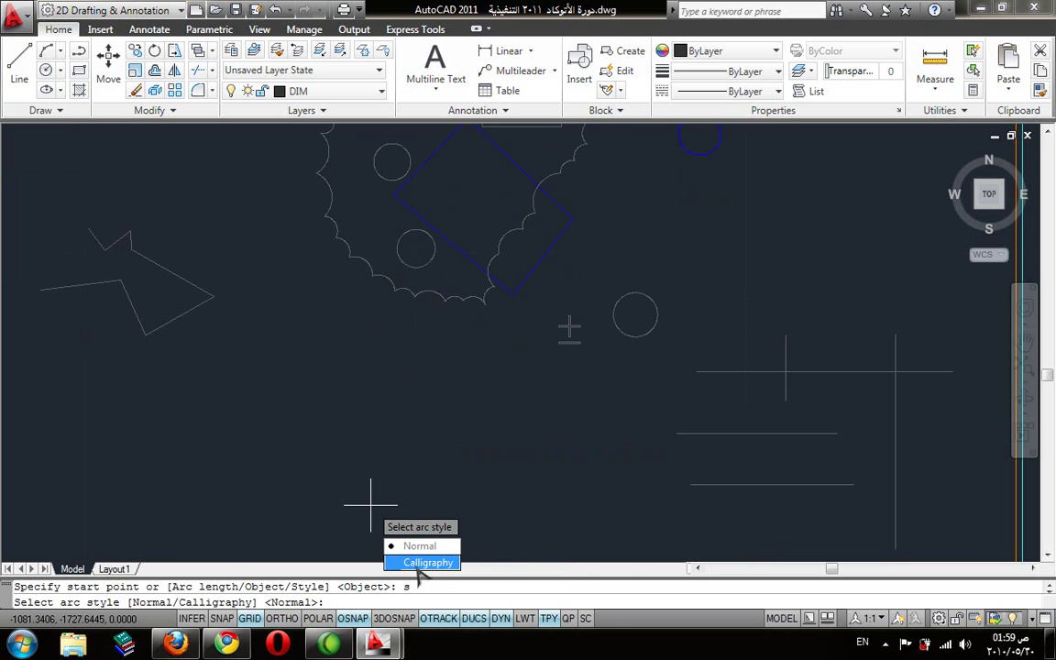
pyautogui.click(424, 565)
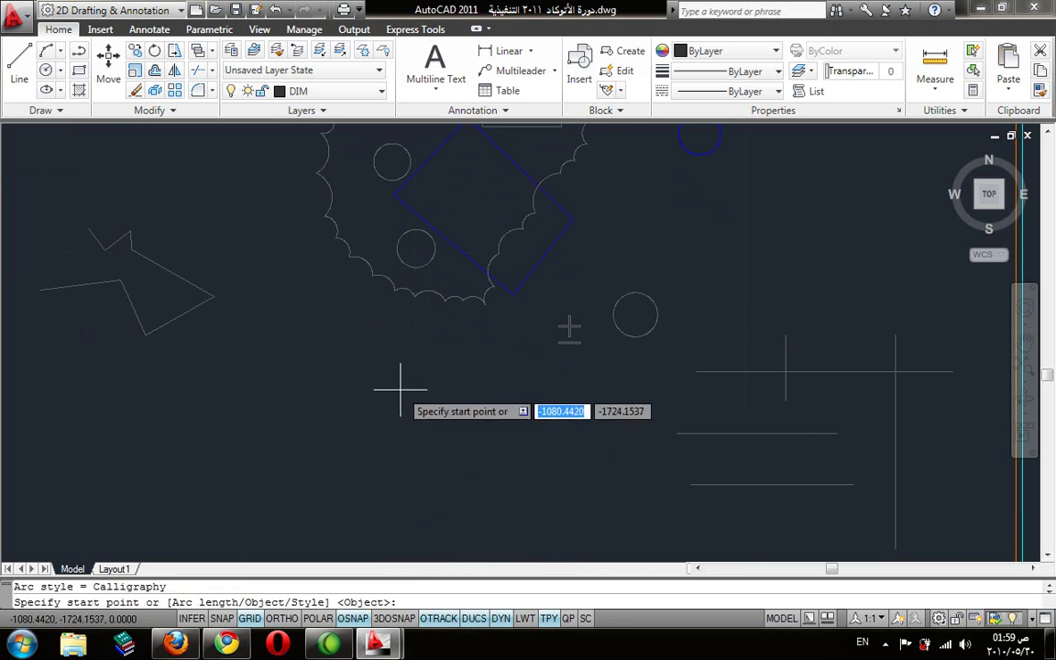
pyautogui.click(401, 388)
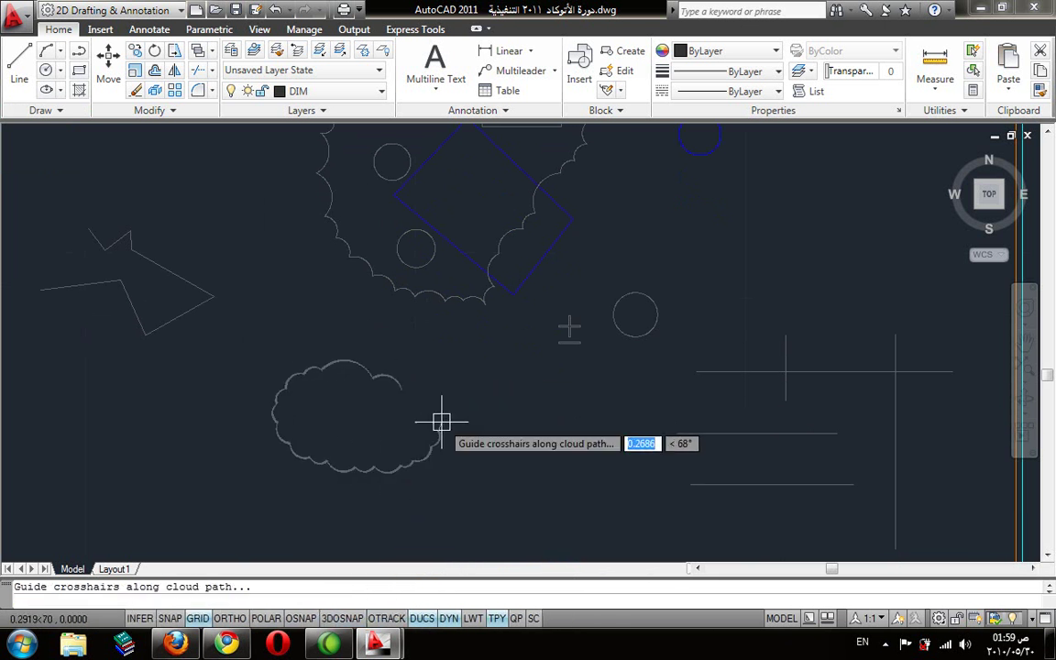
pyautogui.click(408, 390)
# Step: Clear the selection and zoom and pan until the whole floor plan is visible
pyautogui.scroll(2, 390, 406)
pyautogui.press('Escape')
pyautogui.scroll(2, 365, 294)
pyautogui.scroll(2, 370, 301)
pyautogui.scroll(1, 315, 422)
pyautogui.scroll(-2, 316, 422)
pyautogui.scroll(-3, 390, 321)
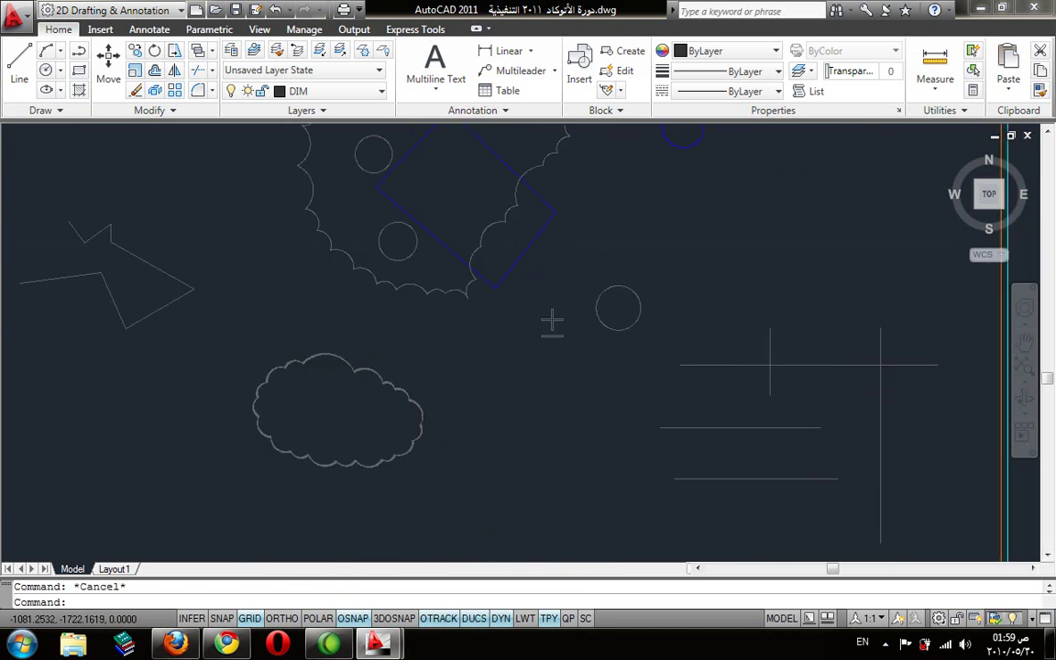
pyautogui.scroll(-2, 390, 321)
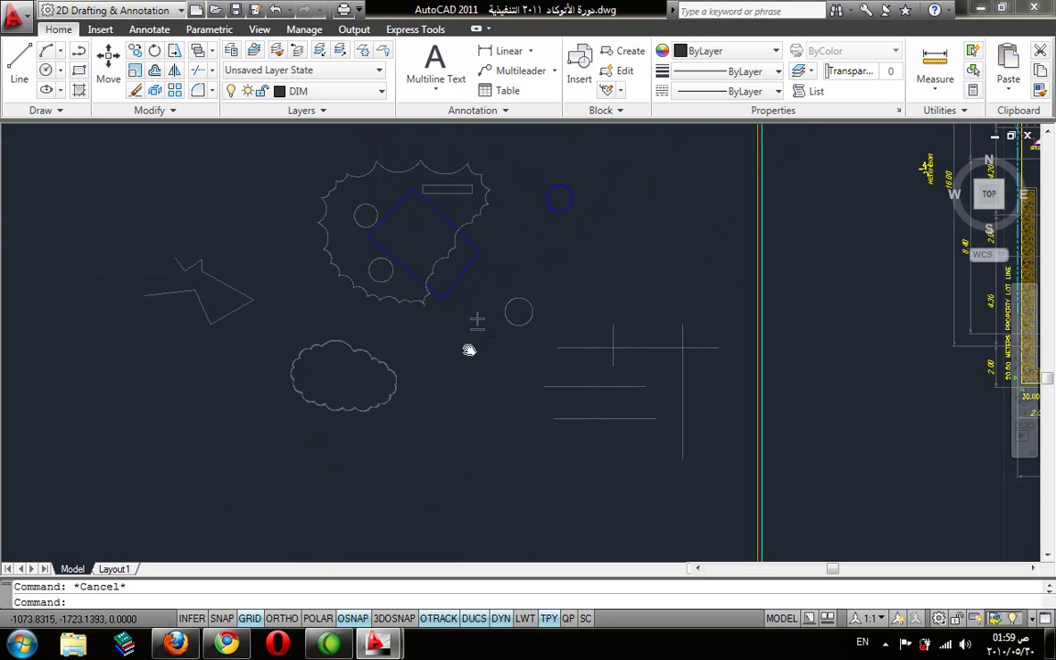
pyautogui.moveTo(388, 343); pyautogui.dragTo(350, 341, button='middle')
pyautogui.scroll(2, 323, 376)
pyautogui.scroll(-2, 353, 356)
pyautogui.scroll(-1, 328, 343)
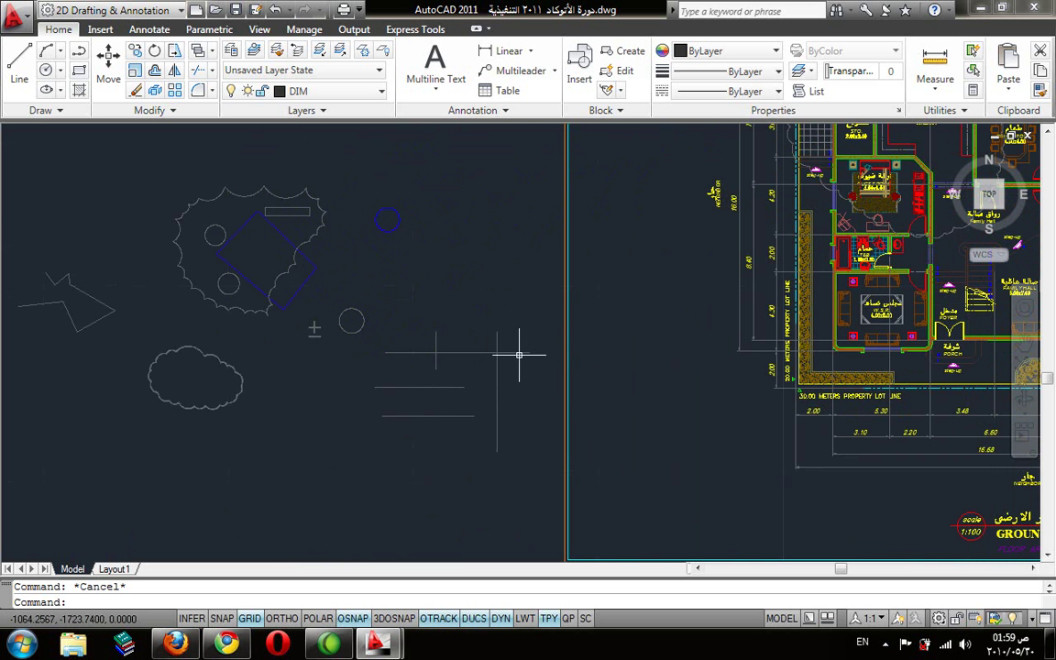
pyautogui.scroll(-1, 413, 354)
pyautogui.scroll(-1, 306, 354)
pyautogui.scroll(-1, 306, 354)
pyautogui.moveTo(260, 247)
pyautogui.mouseDown(button='middle')
pyautogui.moveTo(297, 311)
pyautogui.moveTo(422, 358)
pyautogui.moveTo(416, 330)
pyautogui.mouseUp(button='middle')
pyautogui.scroll(3, 297, 311)
pyautogui.scroll(2, 317, 291)
# Step: Trim the right vertical line's stub above the top horizontal line
pyautogui.click(213, 72)
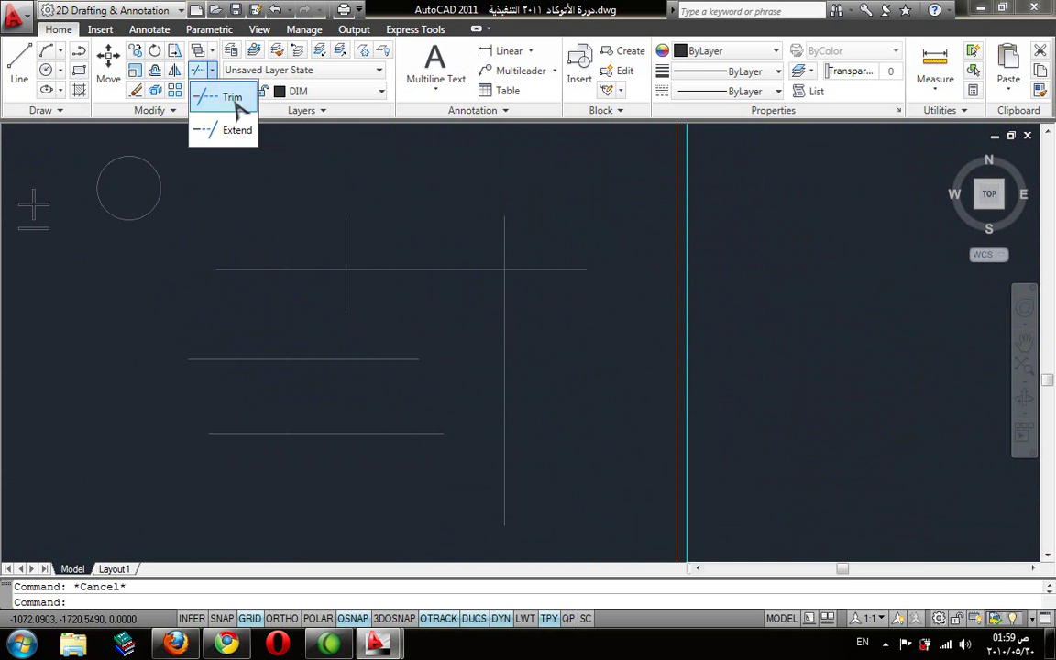
pyautogui.click(266, 175)
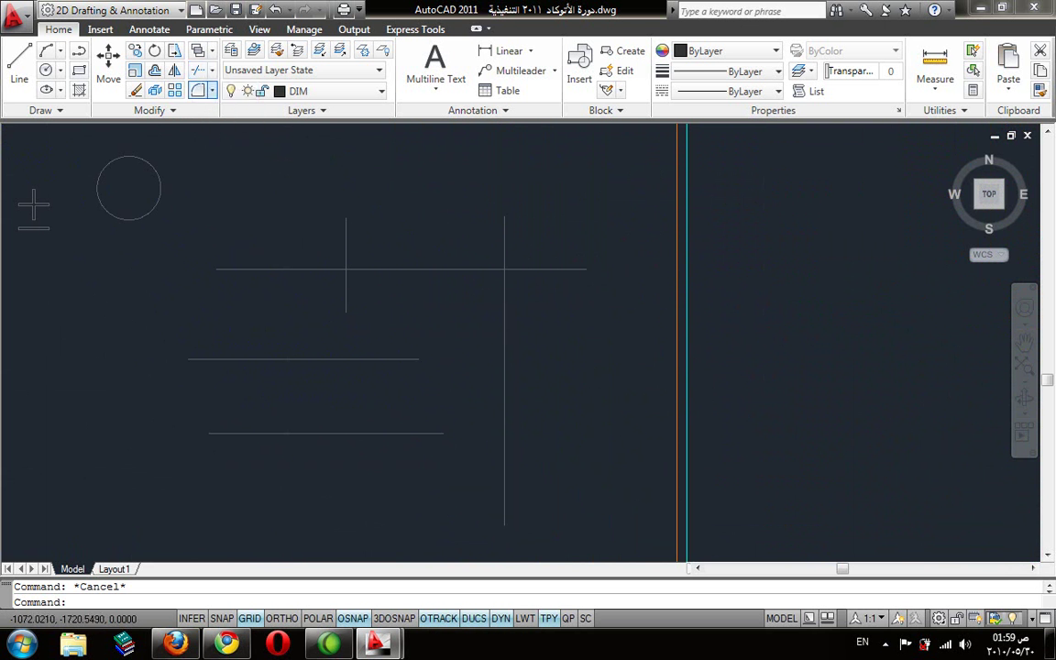
pyautogui.click(197, 70)
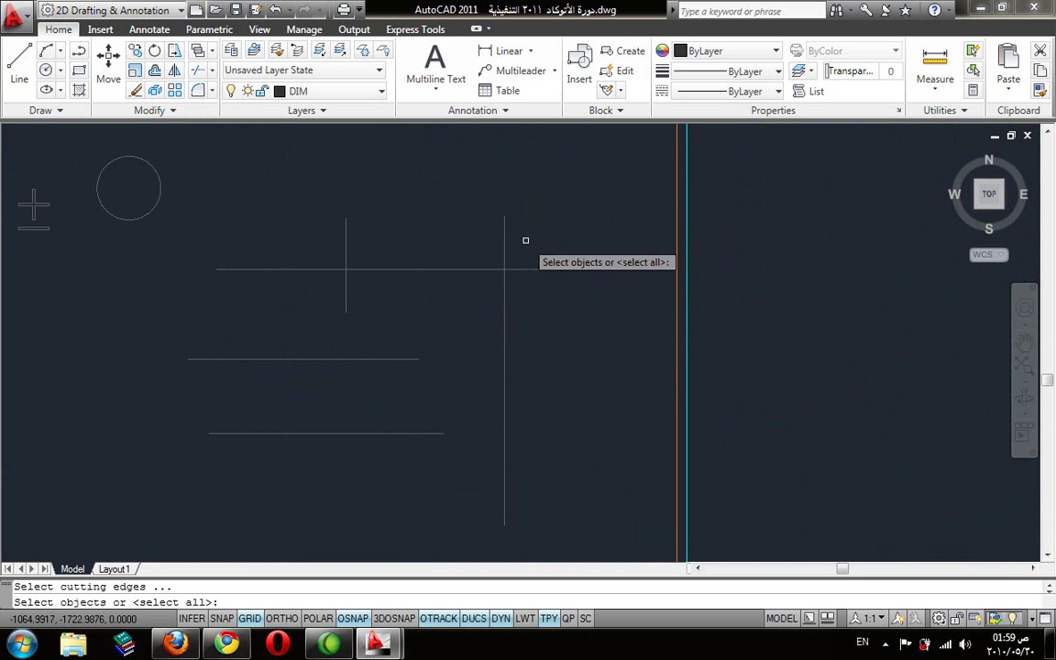
pyautogui.press('Escape')
pyautogui.press('Return')
pyautogui.press('Return')
pyautogui.click(554, 207)
pyautogui.click(455, 256)
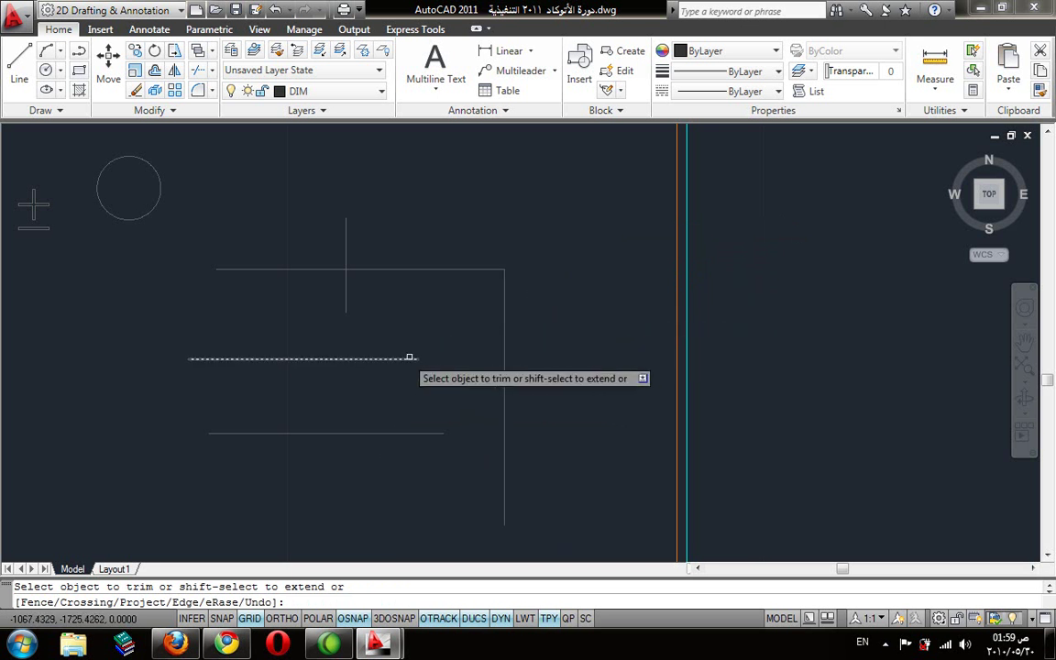
# Step: Extend the lower horizontal lines to meet the vertical line
pyautogui.click(215, 69)
pyautogui.click(231, 96)
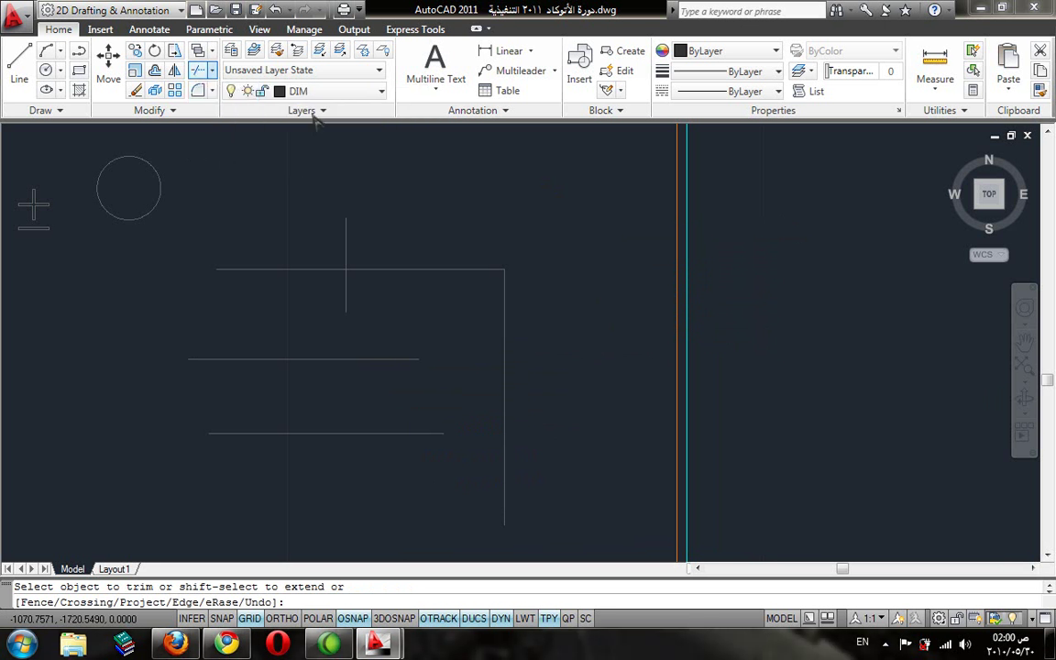
pyautogui.keyDown('shift'); pyautogui.click(417, 358); pyautogui.keyUp('shift')
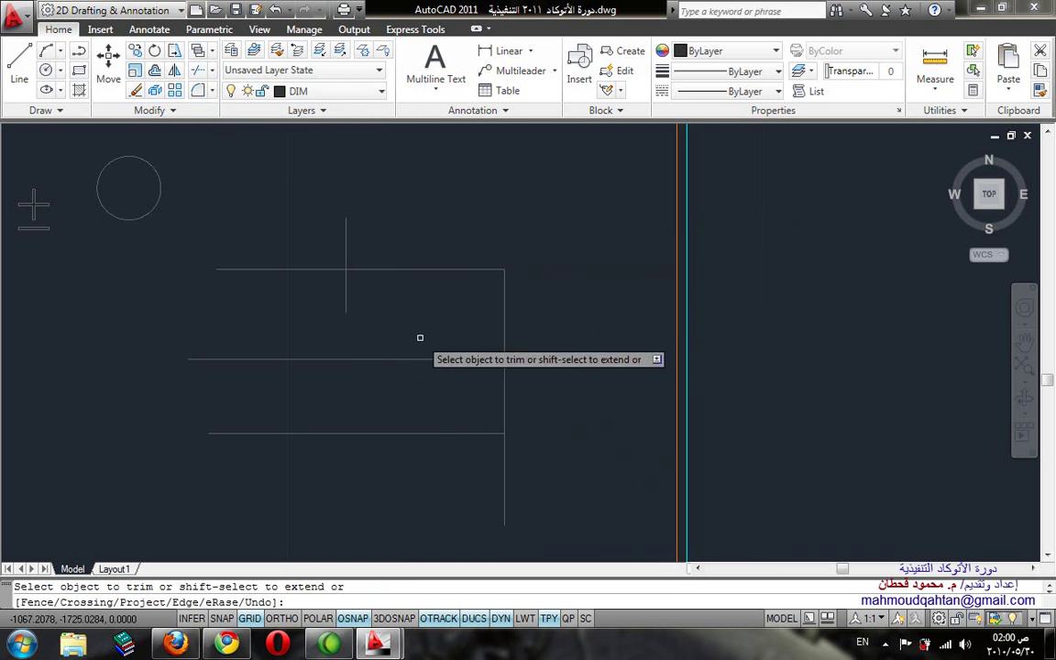
pyautogui.press('Escape')
pyautogui.scroll(-5, 371, 347)
pyautogui.scroll(5, 371, 347)
pyautogui.scroll(4, 371, 379)
pyautogui.moveTo(389, 327); pyautogui.dragTo(375, 392, button='middle')
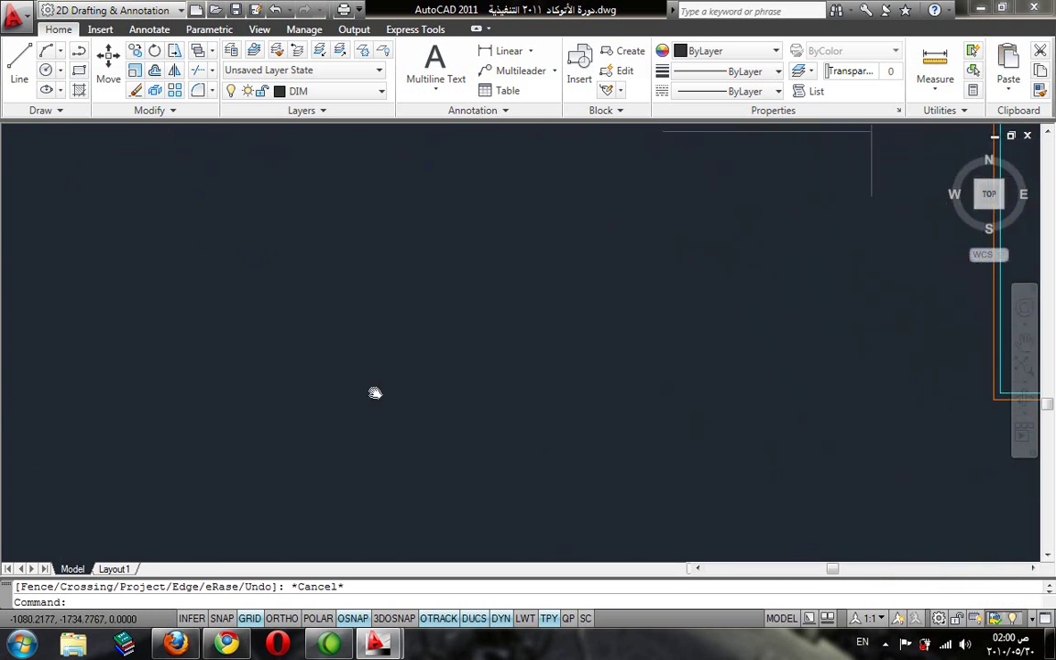
pyautogui.scroll(-4, 382, 352)
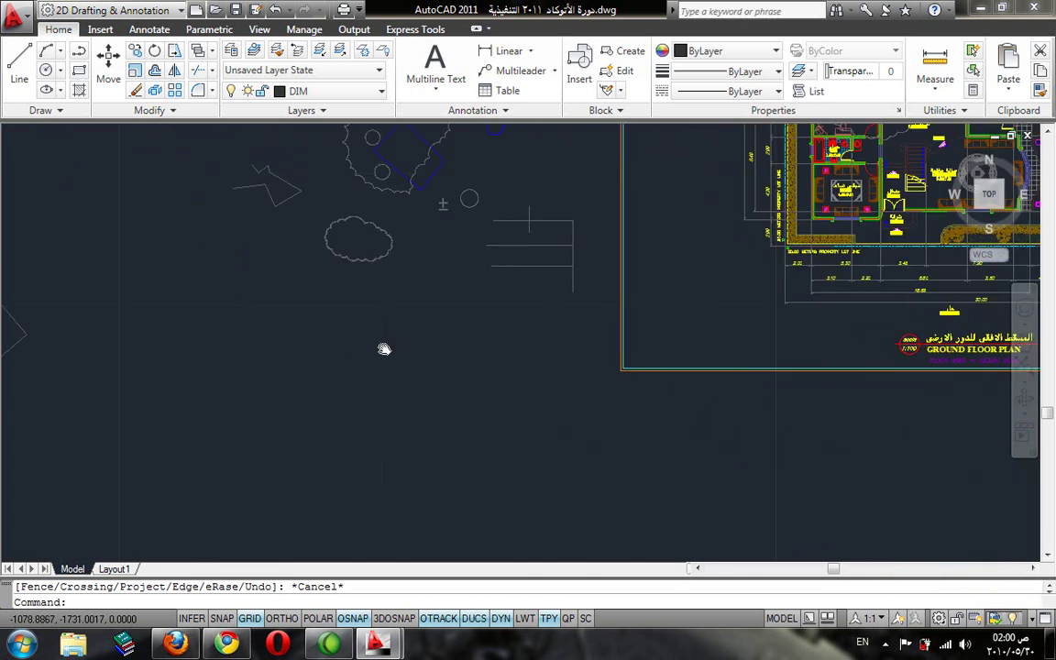
pyautogui.moveTo(384, 350); pyautogui.dragTo(361, 389, button='middle')
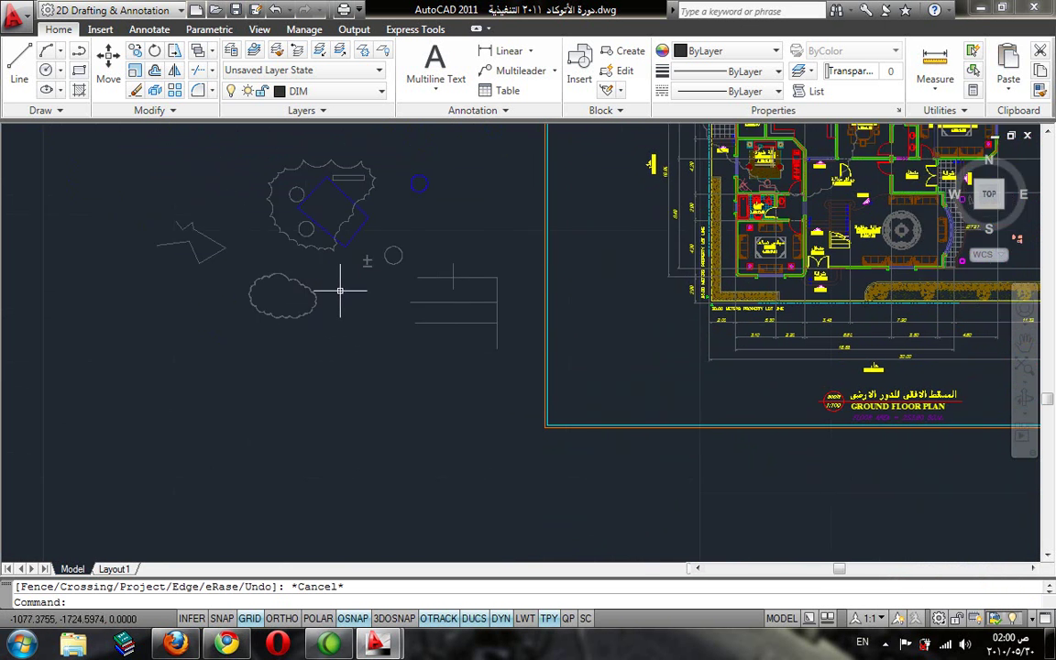
pyautogui.scroll(2, 291, 296)
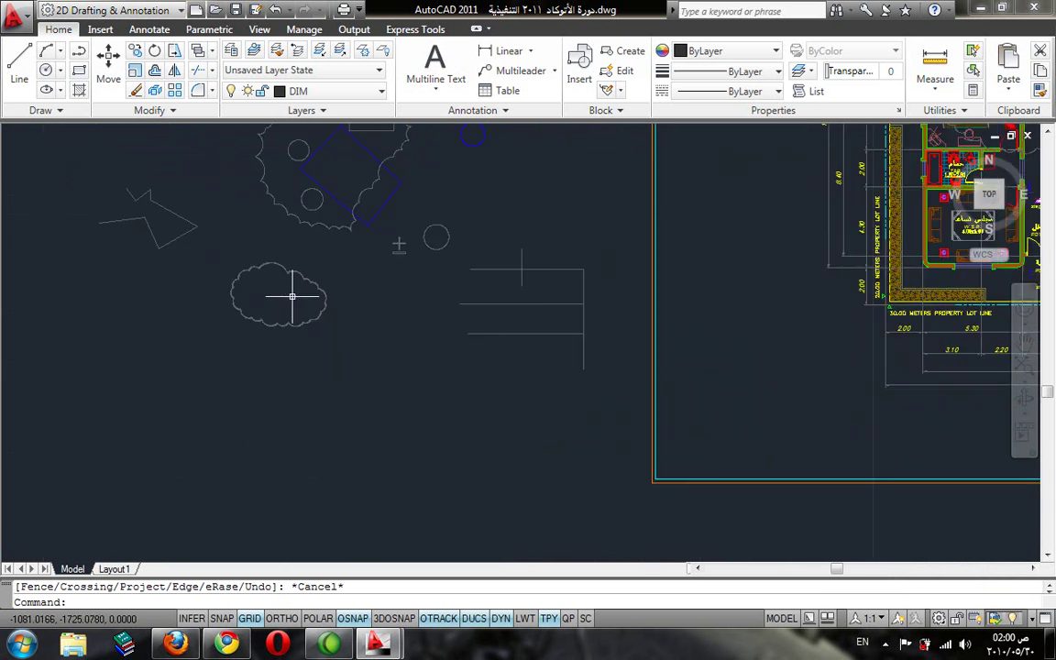
pyautogui.click(79, 70)
pyautogui.click(263, 383)
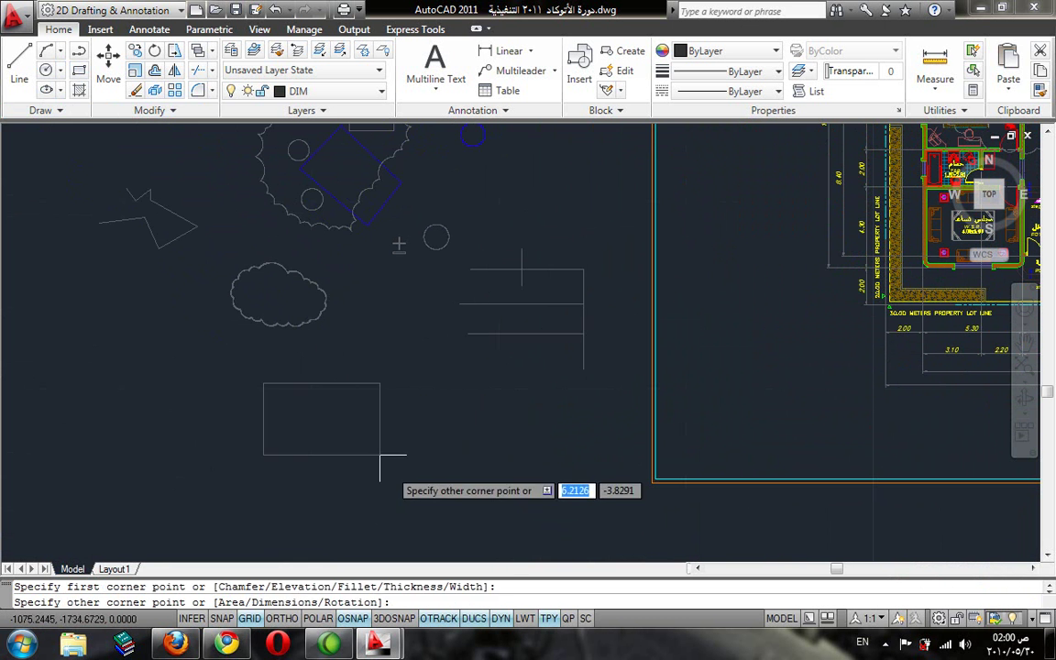
pyautogui.scroll(2, 279, 422)
pyautogui.scroll(2, 280, 422)
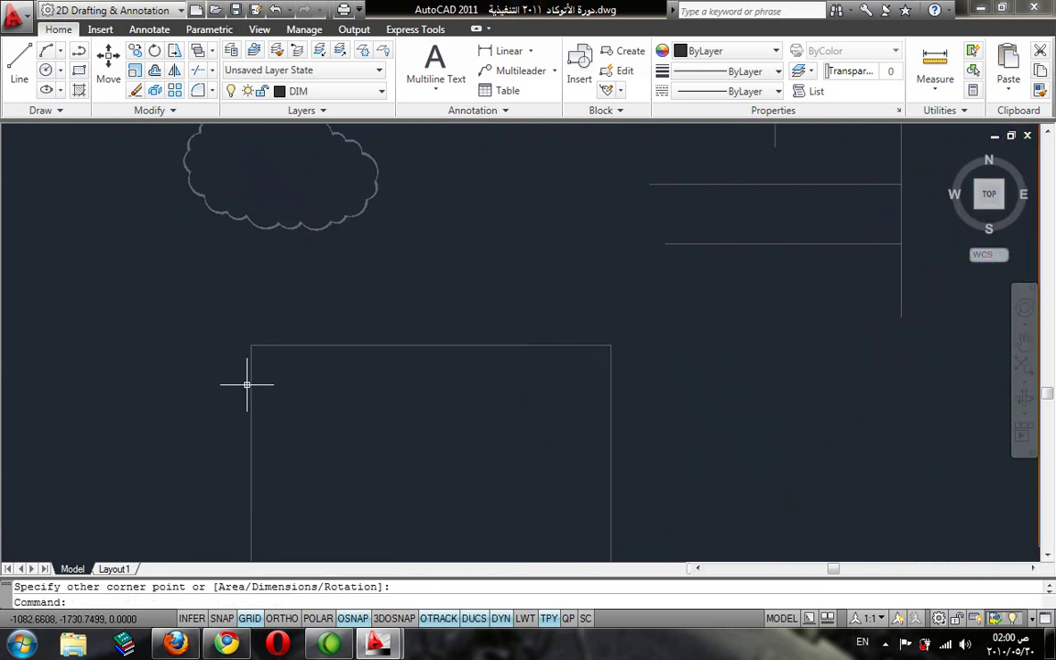
pyautogui.scroll(-2, 244, 383)
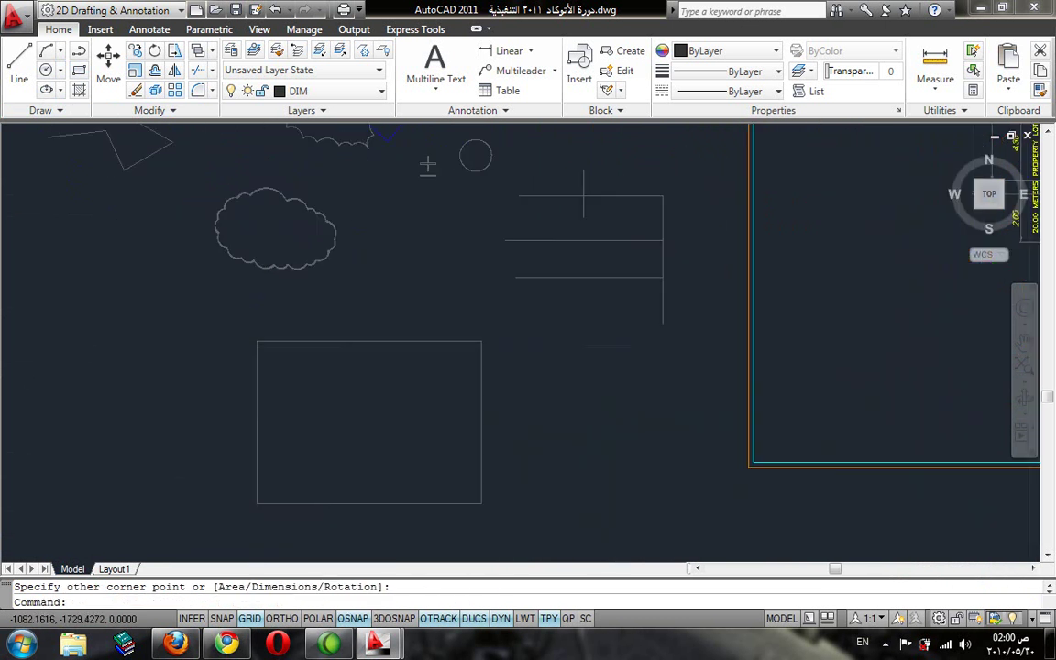
pyautogui.moveTo(362, 388); pyautogui.dragTo(342, 315, button='middle')
pyautogui.moveTo(318, 384); pyautogui.dragTo(352, 358, button='middle')
pyautogui.click(552, 218)
pyautogui.click(169, 447)
pyautogui.press('Delete')
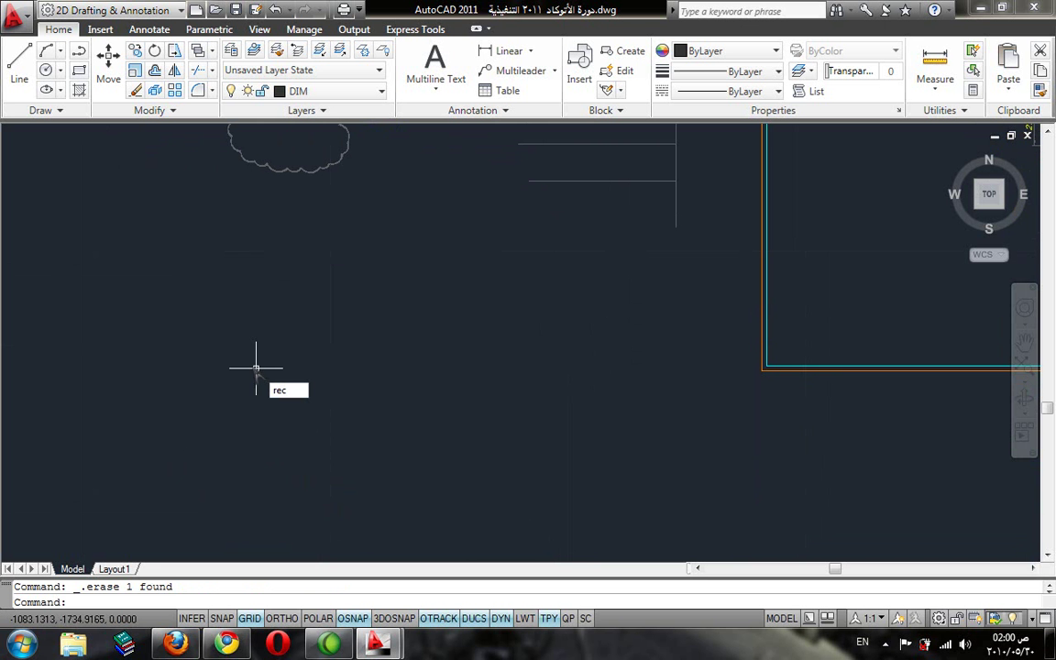
# Step: Draw a rectangle with fillet radius 1 corners left of the floor-plan frame
pyautogui.press('Return')
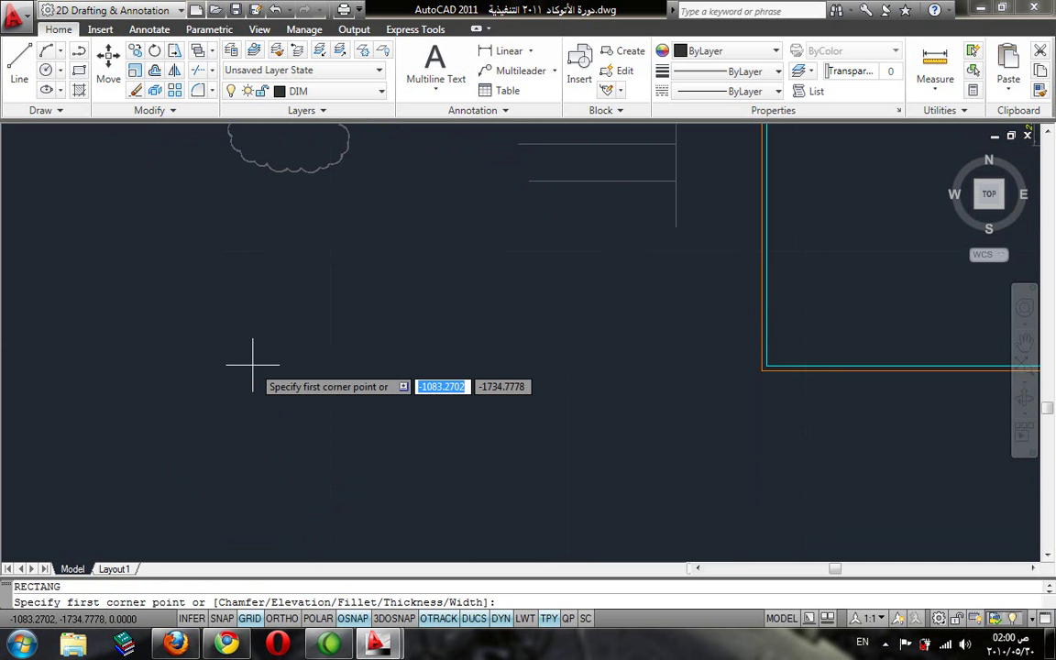
pyautogui.write('f')
pyautogui.press('Return')
pyautogui.write('1')
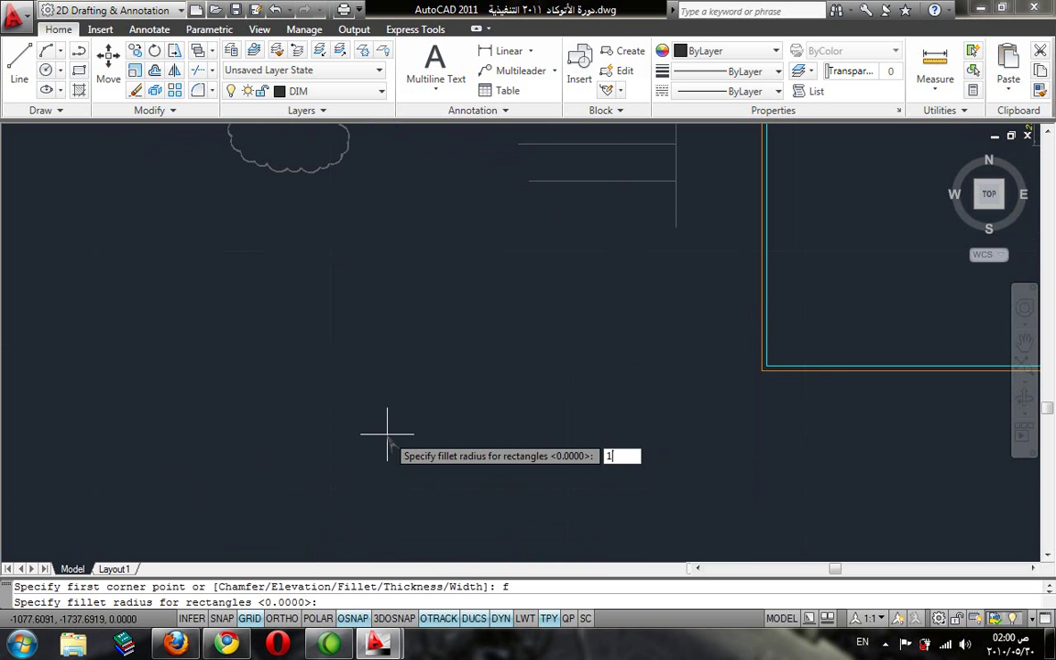
pyautogui.press('Return')
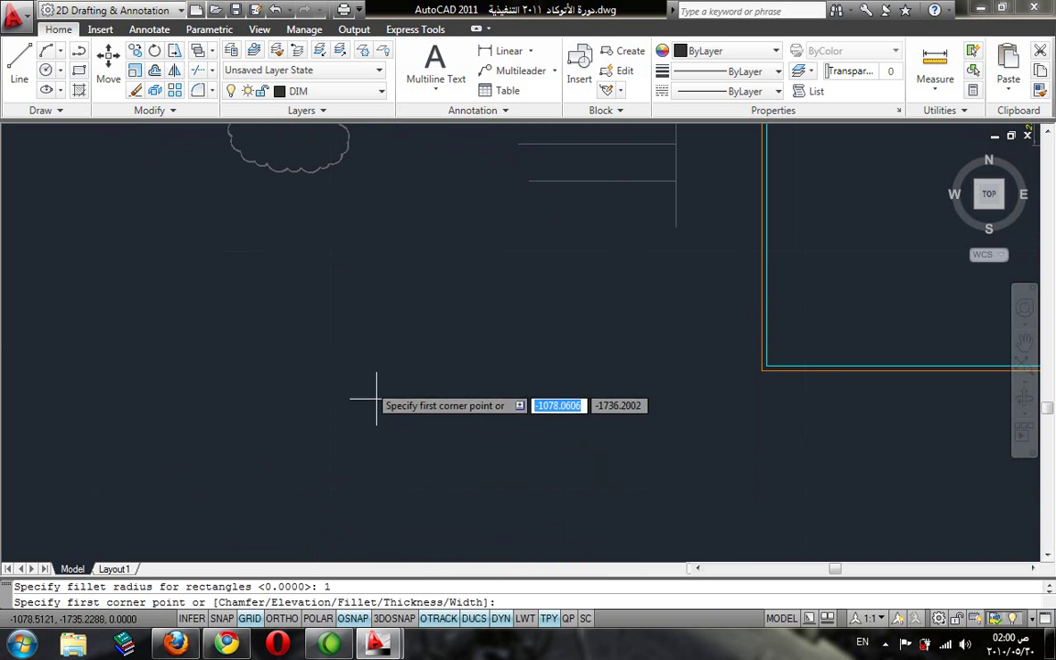
pyautogui.click(294, 319)
pyautogui.click(523, 496)
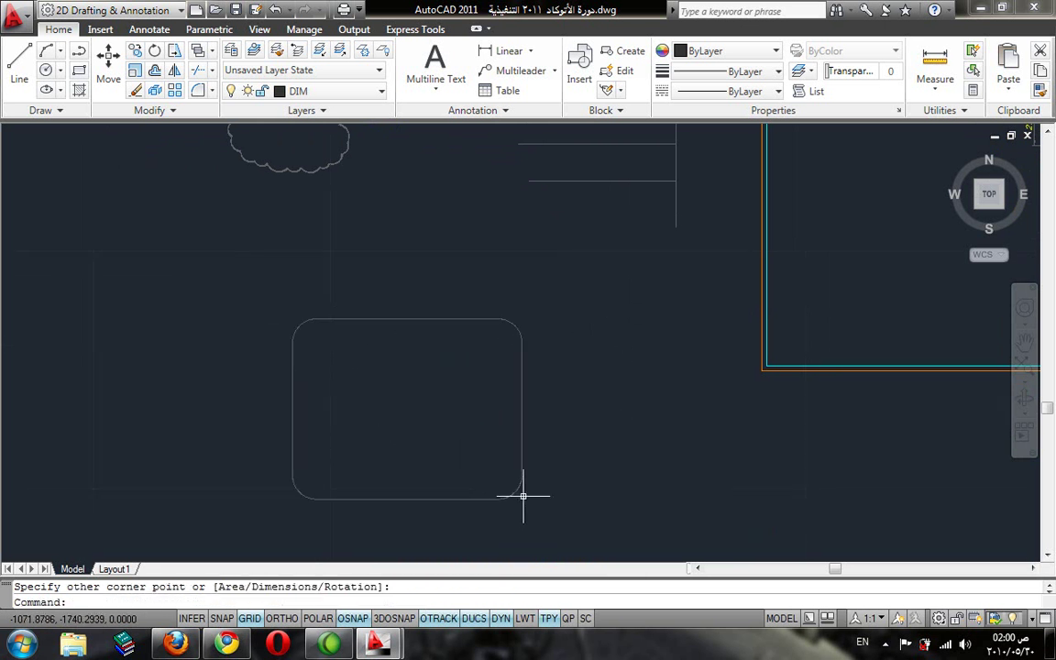
pyautogui.moveTo(419, 457); pyautogui.dragTo(431, 380, button='middle')
pyautogui.scroll(3, 431, 380)
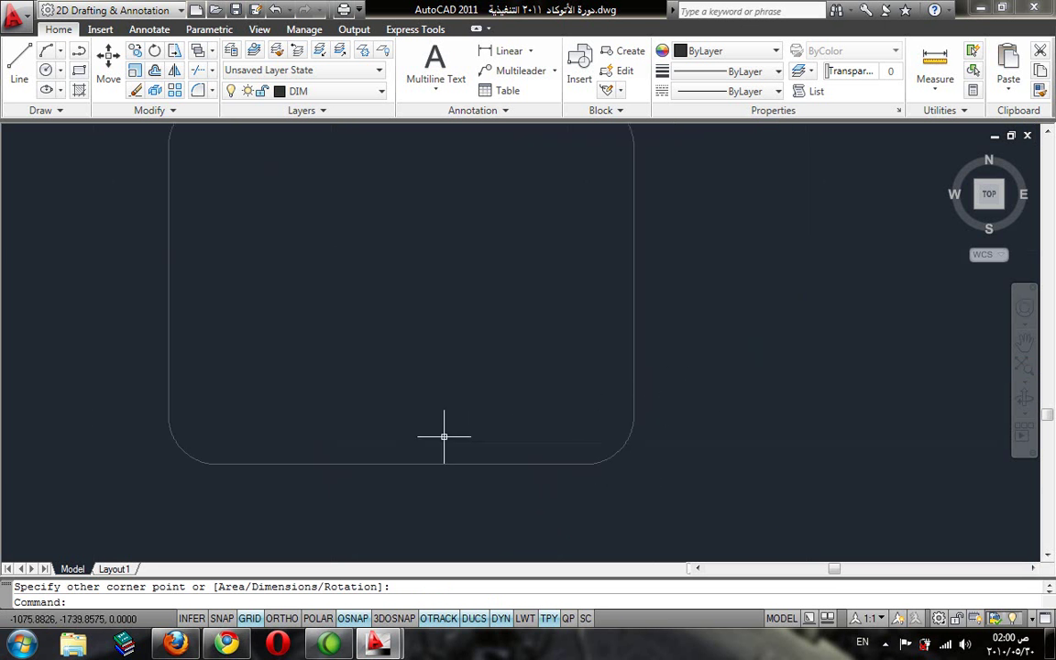
pyautogui.moveTo(212, 134); pyautogui.dragTo(216, 230, button='middle')
pyautogui.scroll(-4, 401, 246)
pyautogui.moveTo(364, 377); pyautogui.dragTo(385, 330, button='middle')
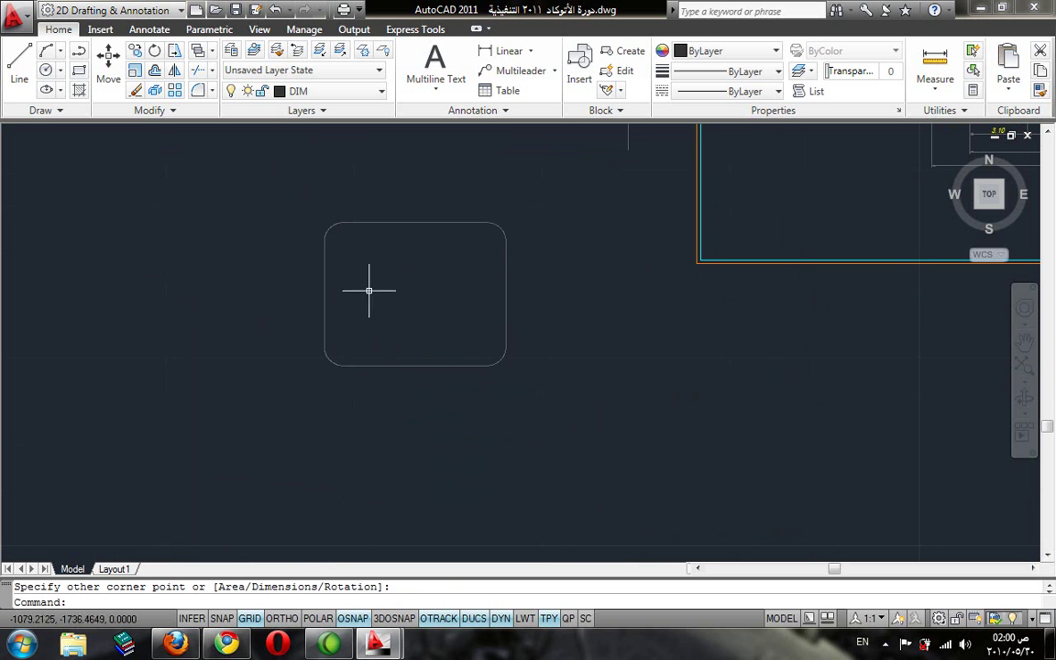
# Step: Decurve the rounded rectangle with PEDIT so its corners become straight diagonal cuts
pyautogui.moveTo(464, 257); pyautogui.dragTo(444, 271, button='middle')
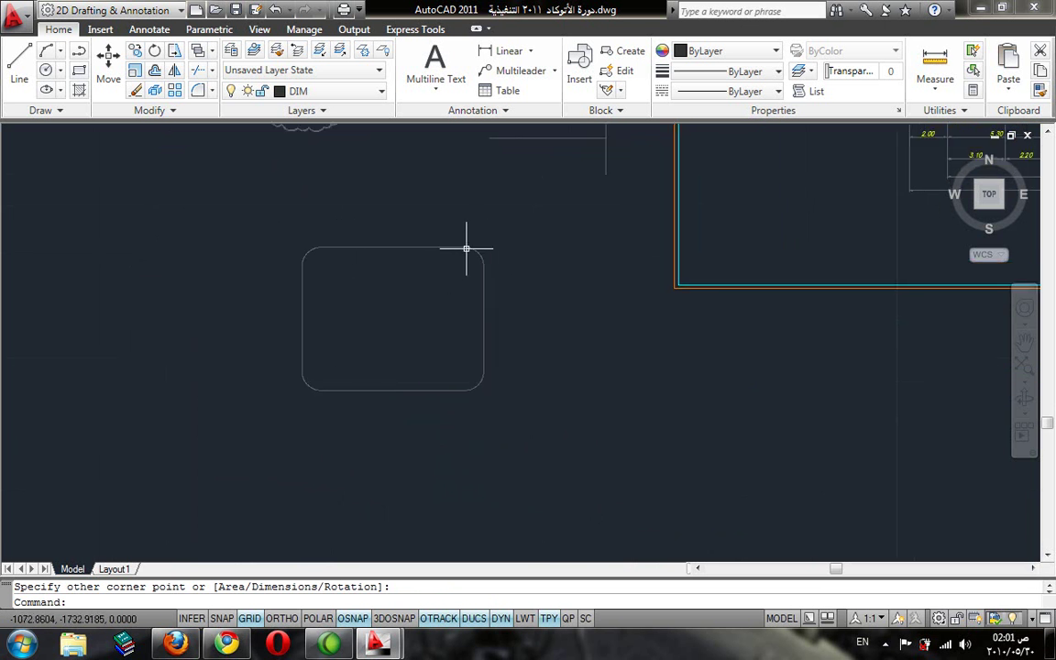
pyautogui.scroll(2, 443, 318)
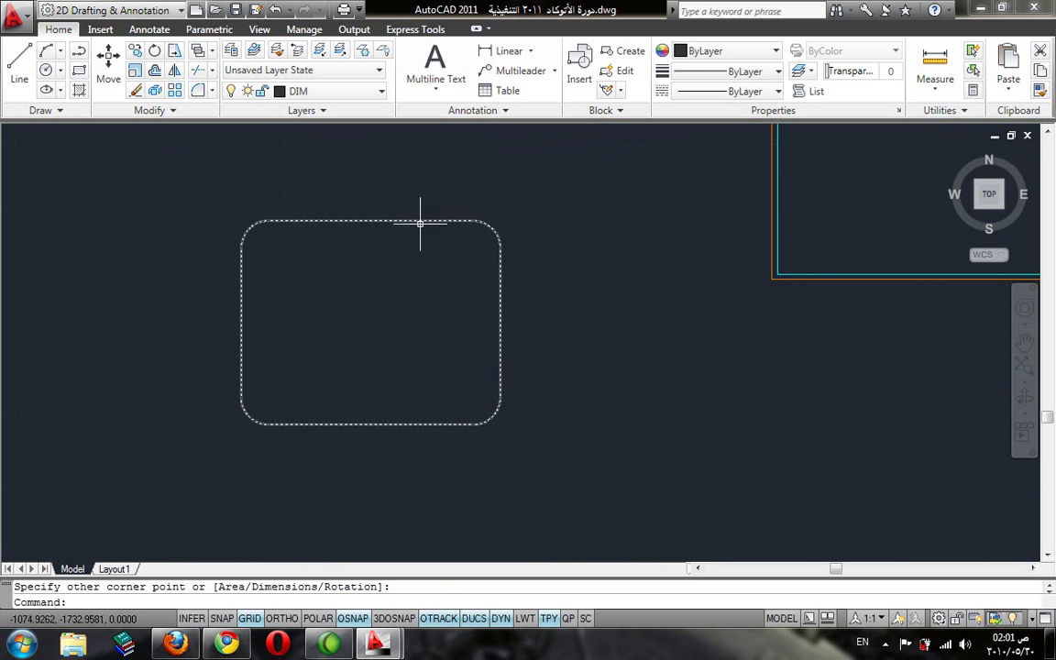
pyautogui.doubleClick(417, 219)
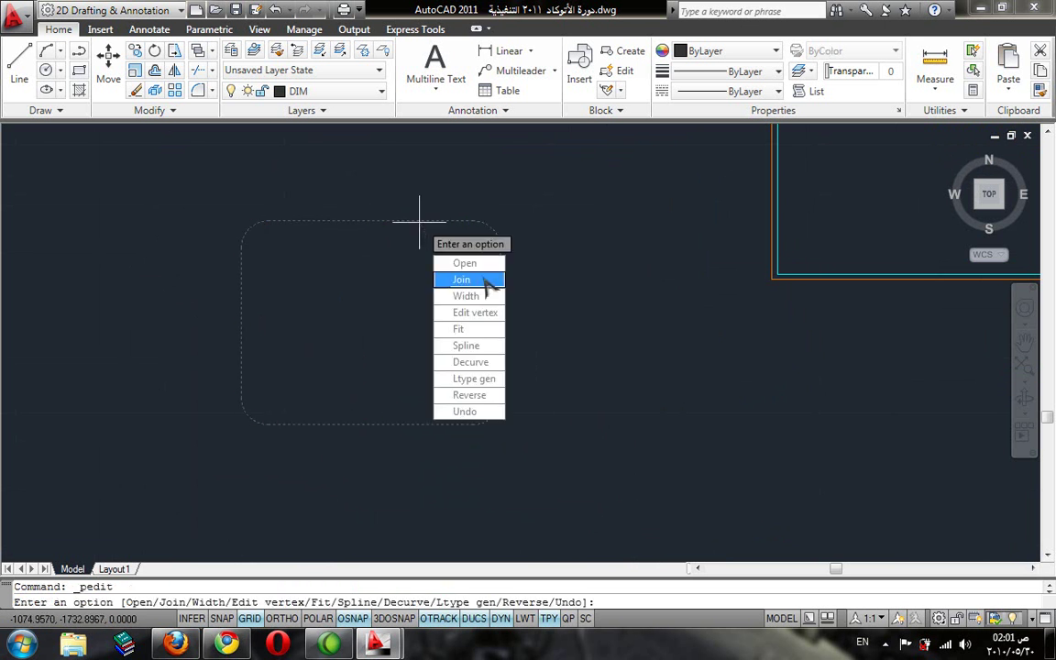
pyautogui.click(471, 366)
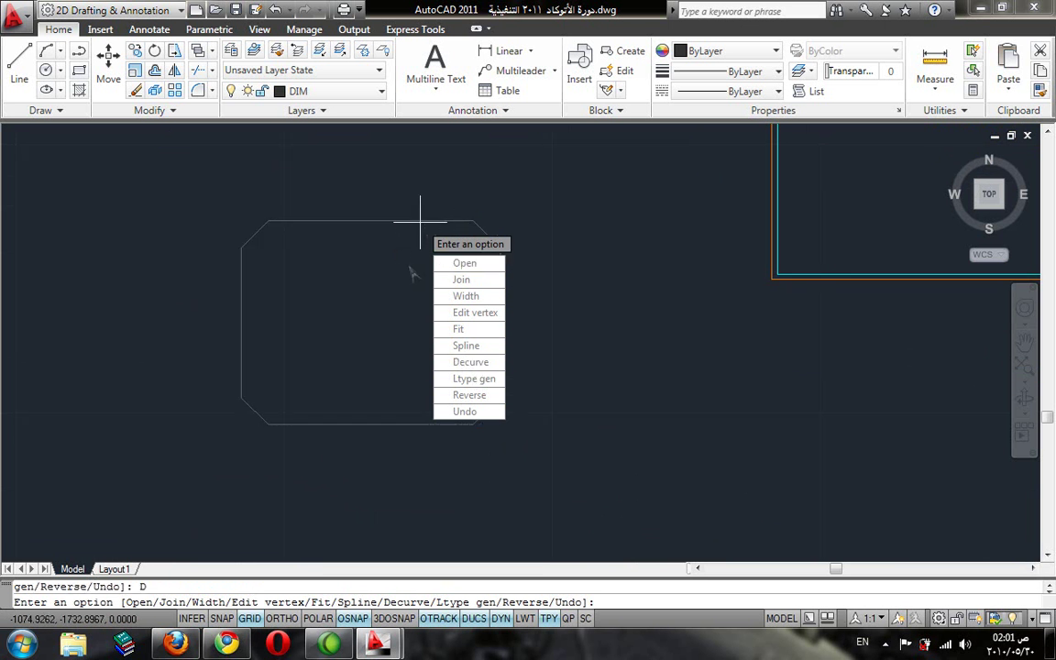
pyautogui.press('Escape')
# Step: Pan down to show the shape's bottom edge and the plans below
pyautogui.scroll(3, 311, 247)
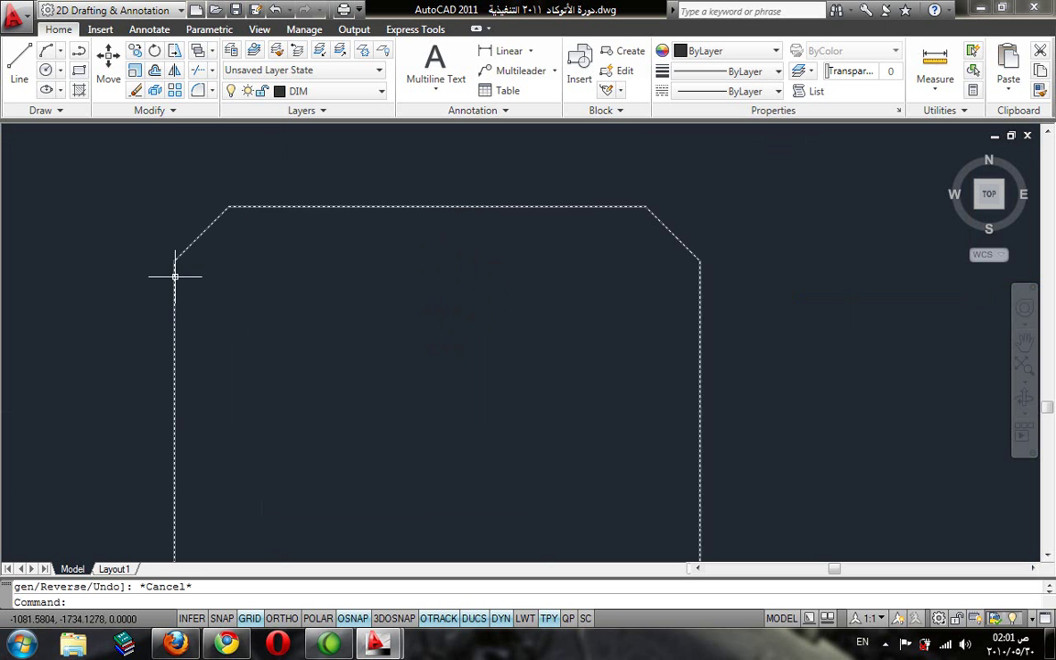
pyautogui.scroll(-2, 230, 220)
pyautogui.moveTo(214, 408); pyautogui.dragTo(244, 353, button='middle')
pyautogui.scroll(2, 234, 381)
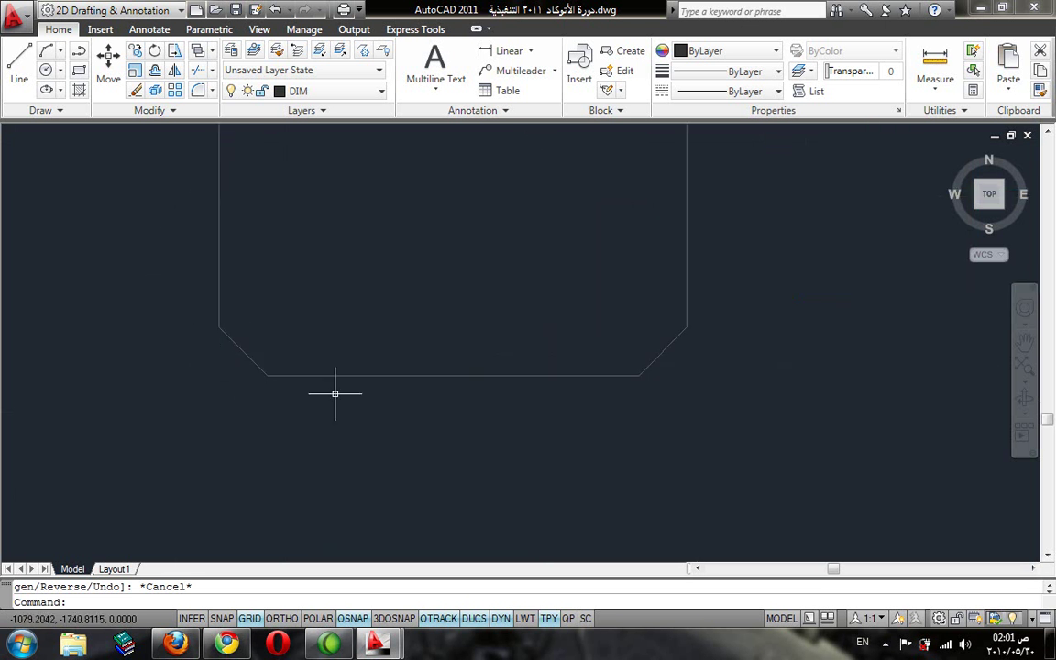
pyautogui.scroll(-2, 318, 352)
pyautogui.scroll(-2, 330, 351)
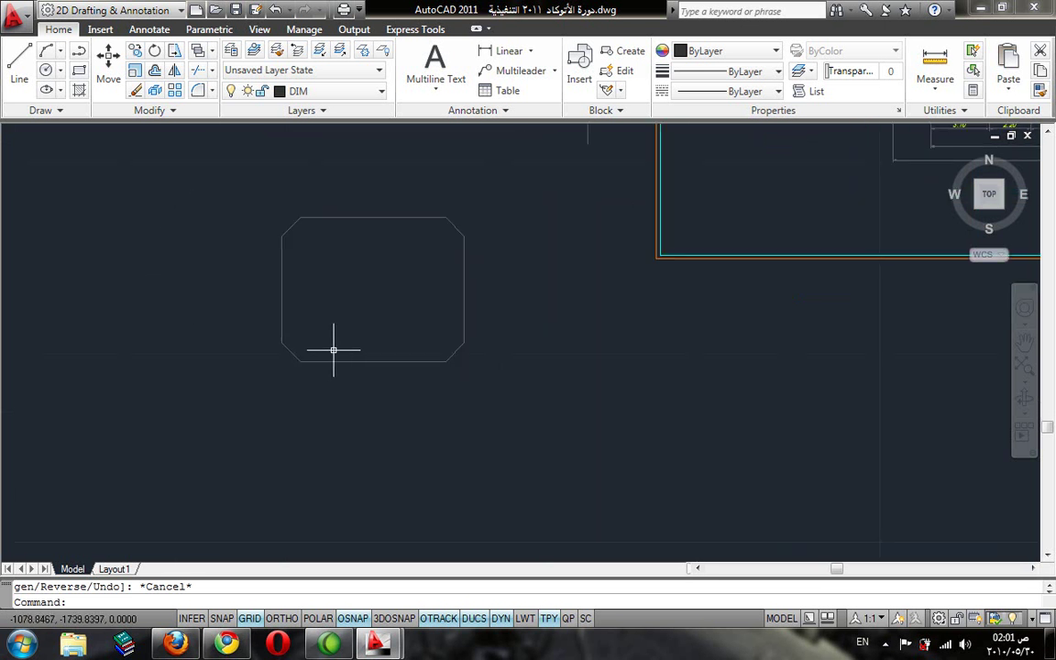
pyautogui.scroll(-3, 358, 335)
pyautogui.scroll(-1, 327, 398)
pyautogui.moveTo(326, 399)
pyautogui.mouseDown(button='middle')
pyautogui.moveTo(354, 331)
pyautogui.moveTo(371, 398)
pyautogui.mouseUp(button='middle')
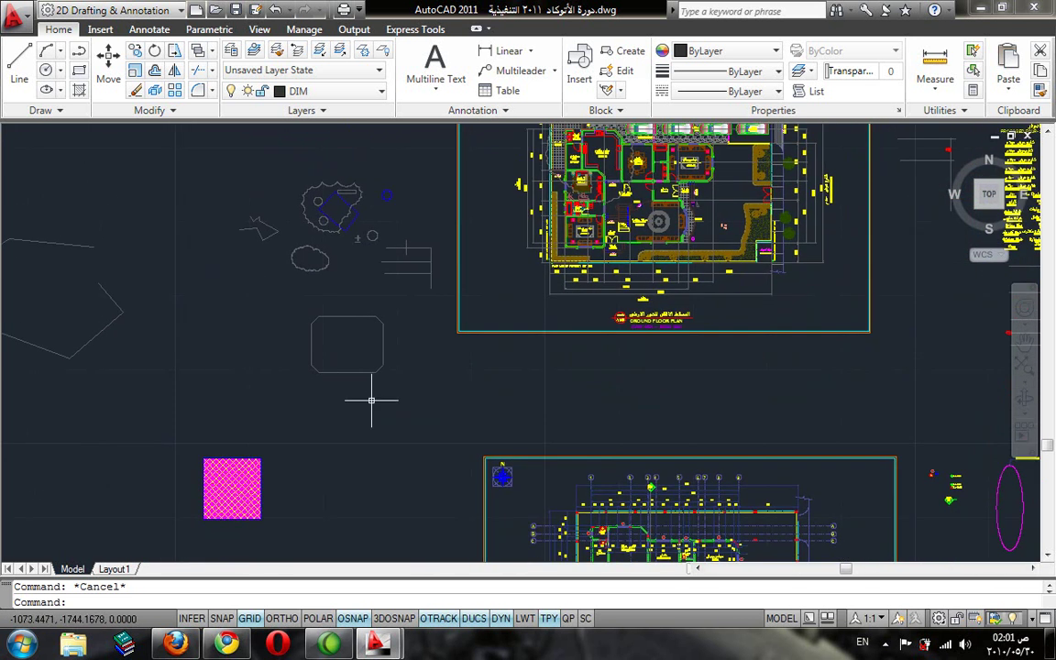
# Step: Undo back to the original sharp-cornered rectangle
pyautogui.hotkey('ctrl', 'z')
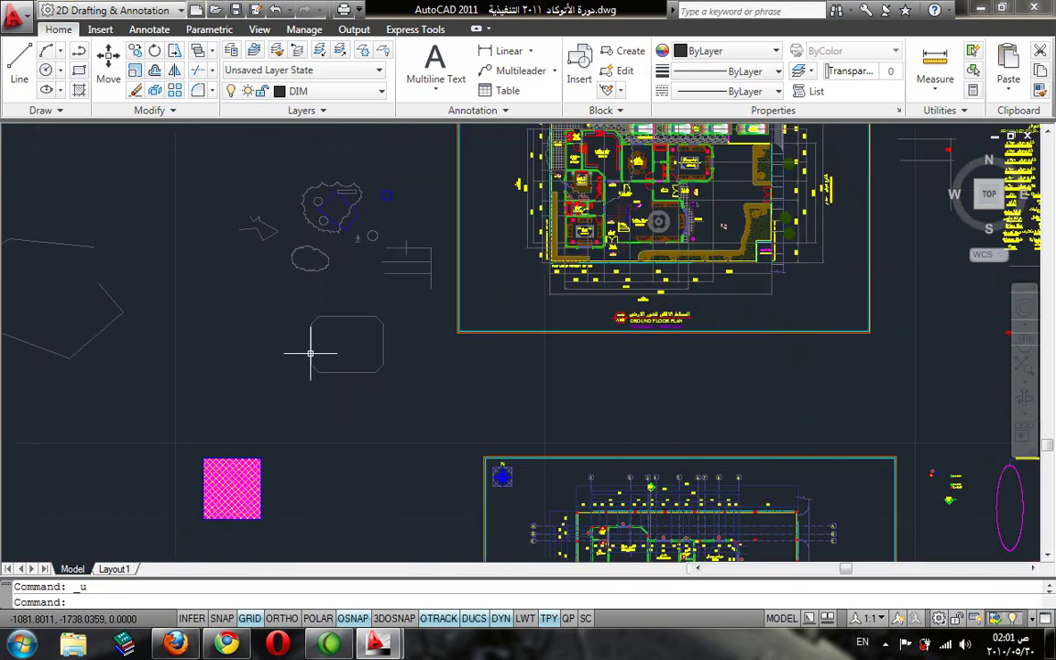
pyautogui.hotkey('ctrl', 'z')
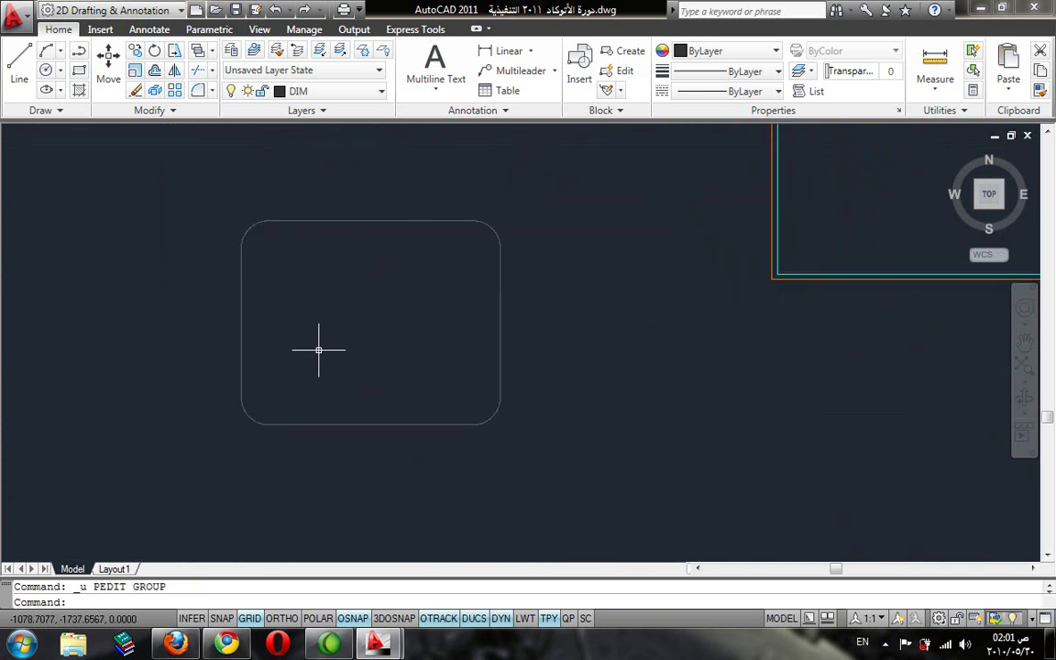
pyautogui.hotkey('ctrl', 'z')
pyautogui.hotkey('ctrl', 'z')
pyautogui.hotkey('ctrl', 'z')
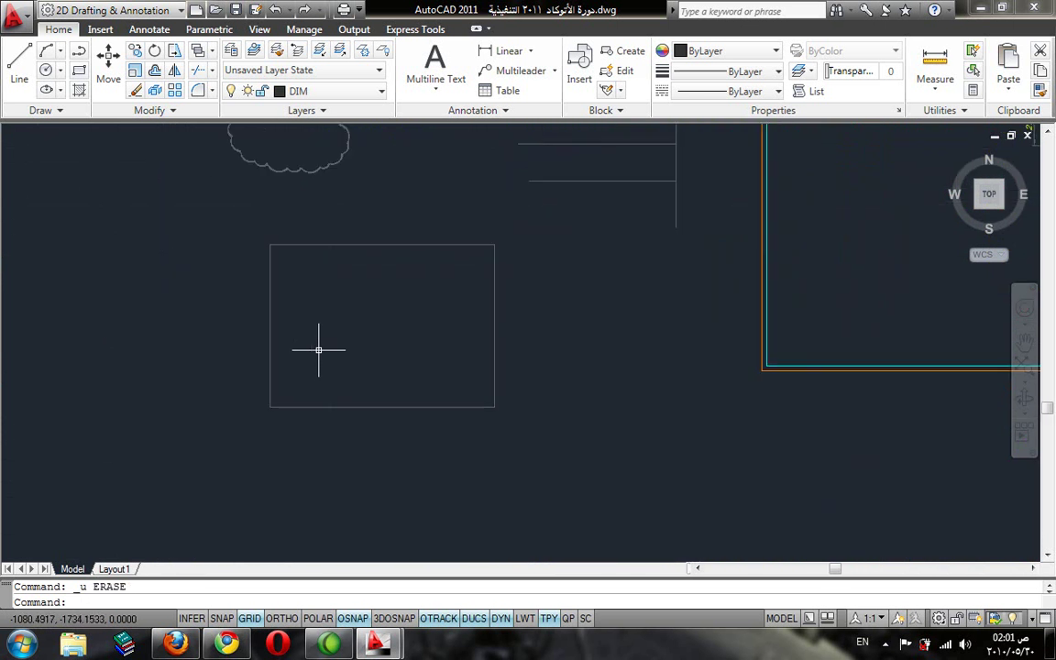
pyautogui.moveTo(360, 333)
pyautogui.mouseDown(button='middle')
pyautogui.moveTo(342, 380)
pyautogui.moveTo(360, 413)
pyautogui.mouseUp(button='middle')
pyautogui.write('f')
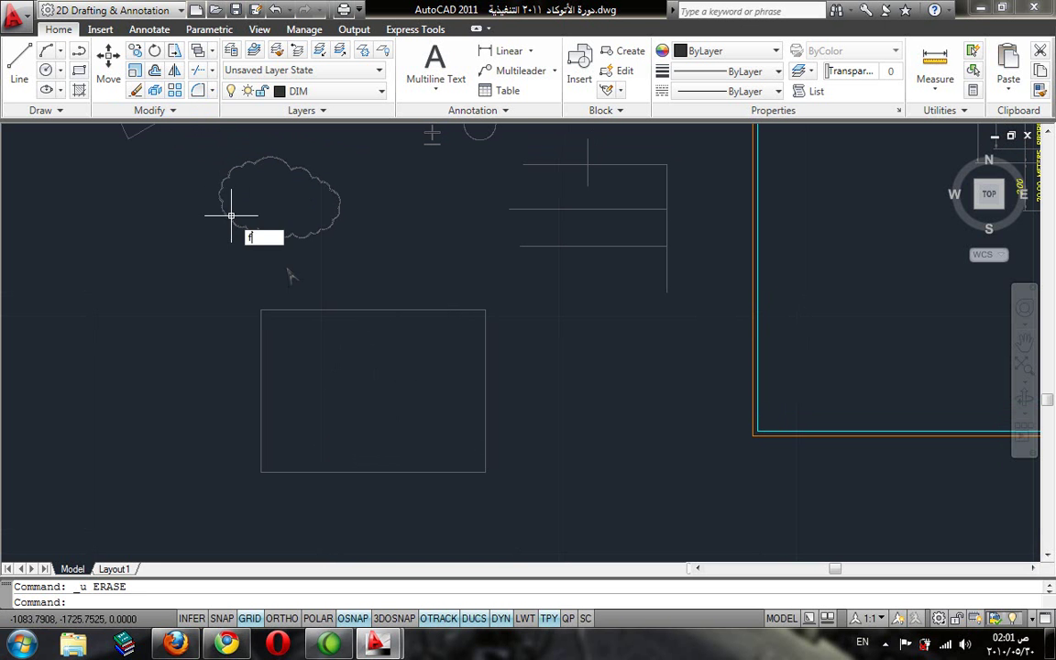
pyautogui.press('Return')
pyautogui.write('p')
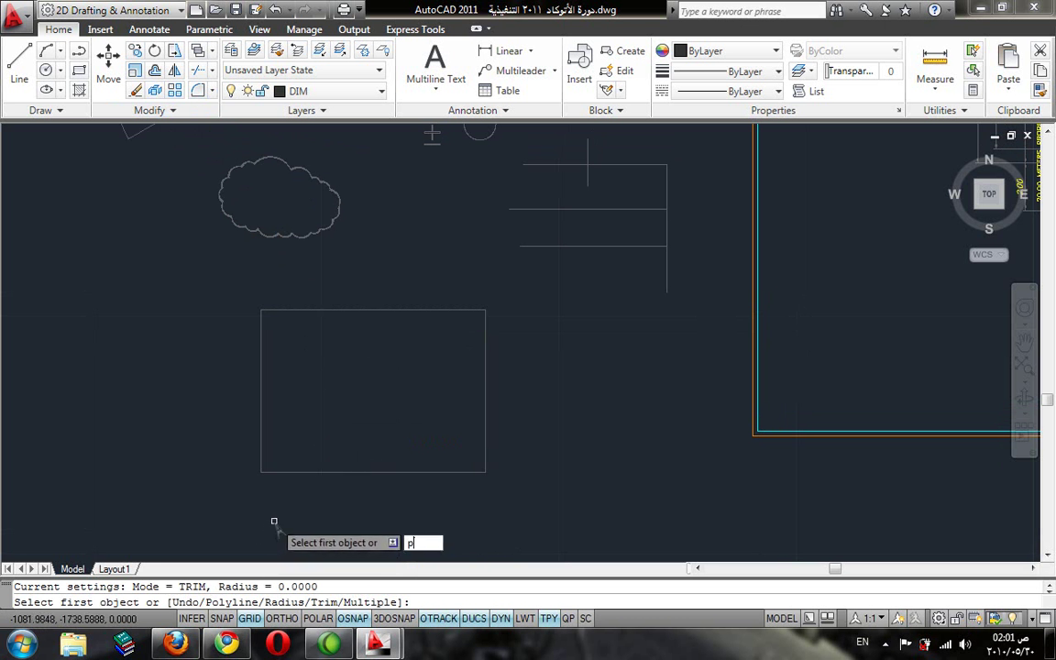
pyautogui.press('Escape')
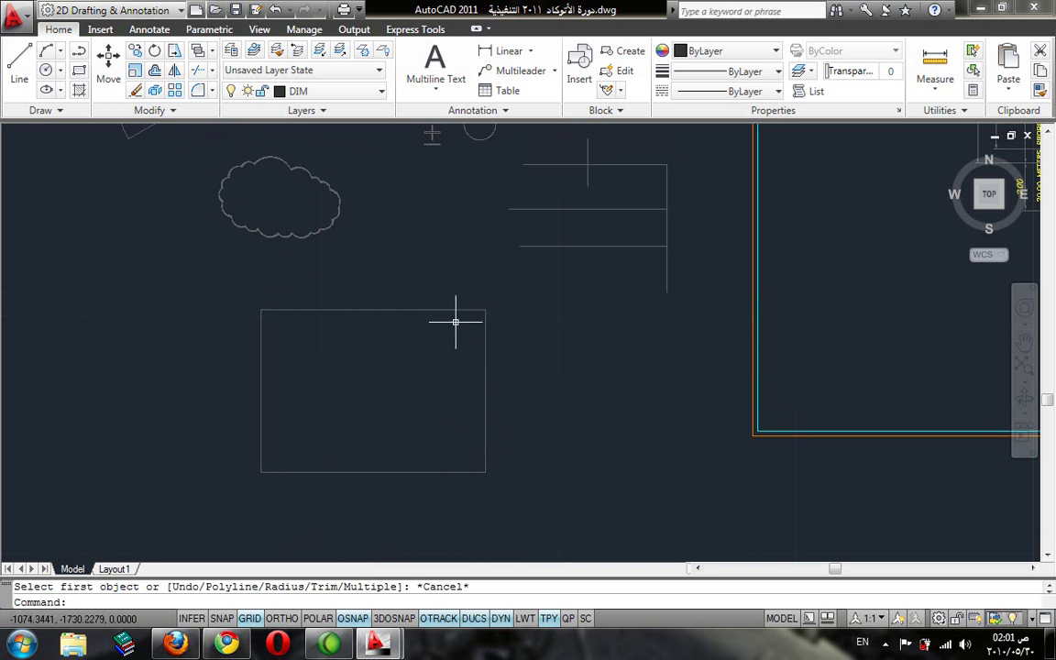
# Step: Centre the rectangle and run Fillet (F) in polyline mode on it
pyautogui.scroll(3, 467, 308)
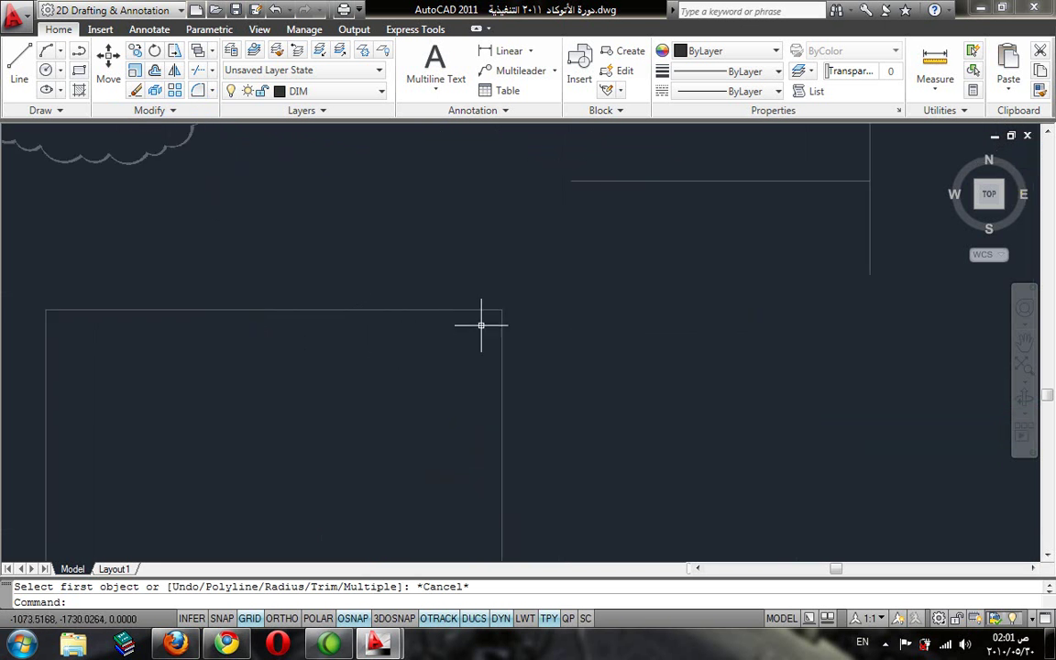
pyautogui.scroll(-2, 646, 266)
pyautogui.scroll(3, 331, 257)
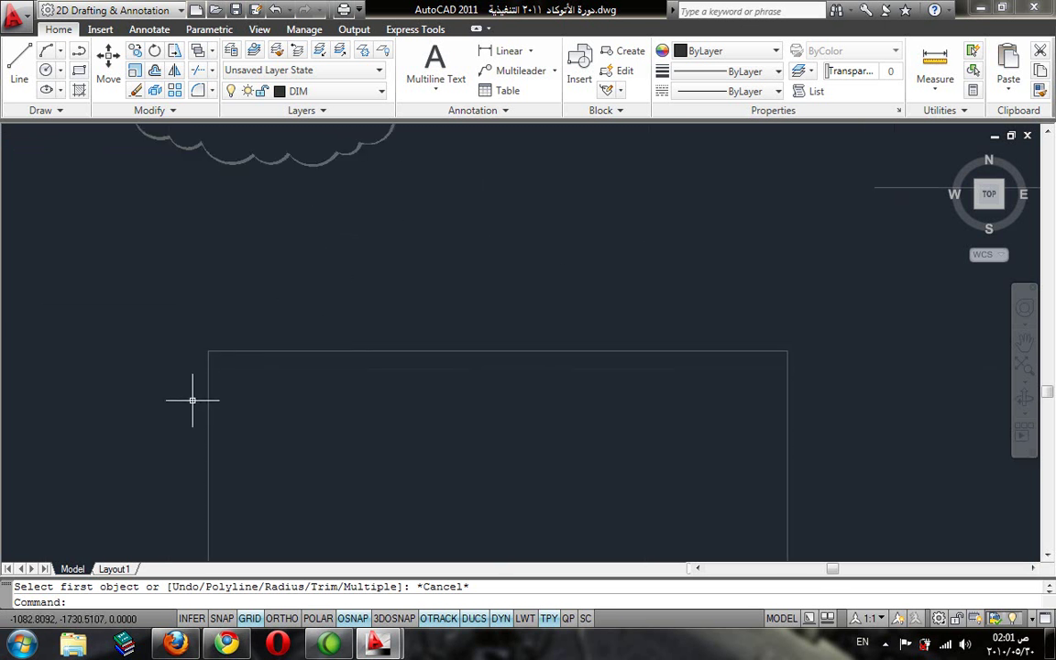
pyautogui.scroll(-2, 290, 212)
pyautogui.moveTo(470, 490); pyautogui.dragTo(457, 426, button='middle')
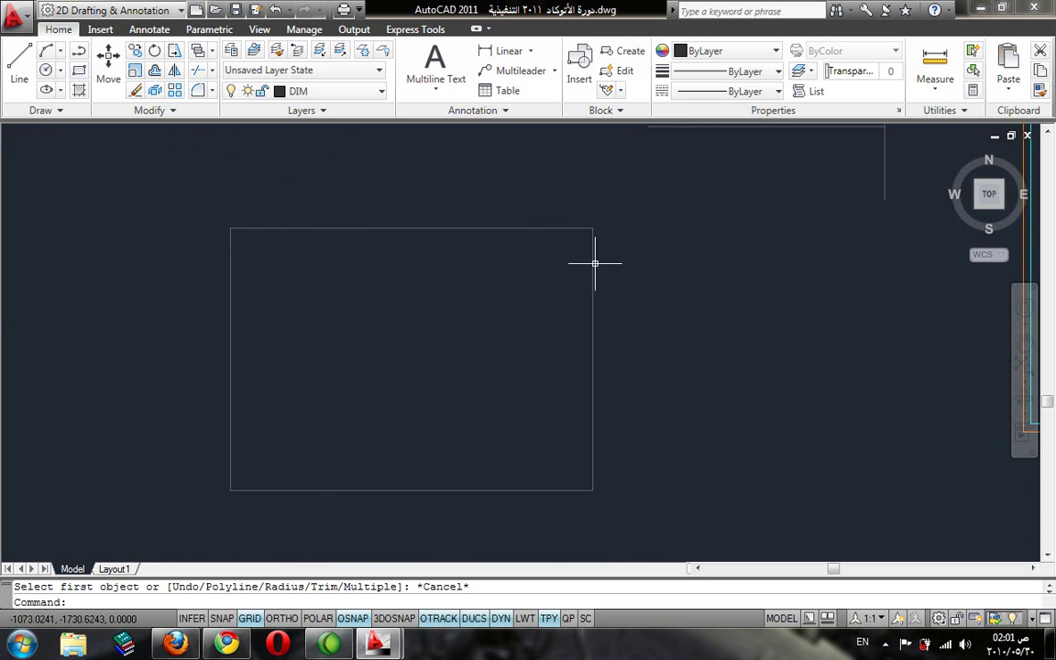
pyautogui.write('f')
pyautogui.press('Return')
pyautogui.write('p')
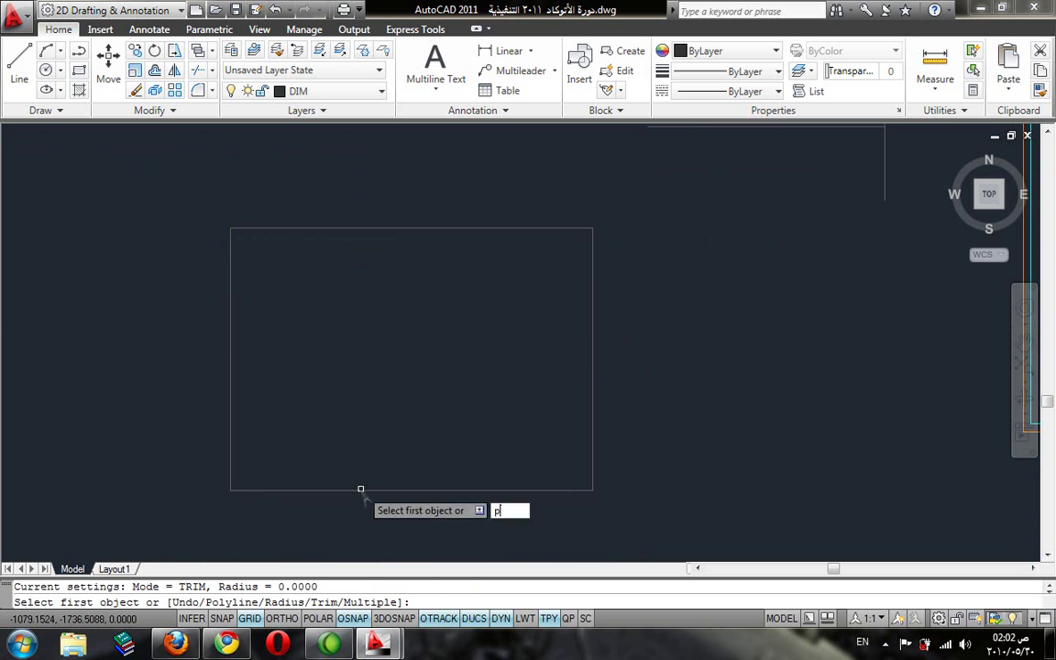
pyautogui.press('Return')
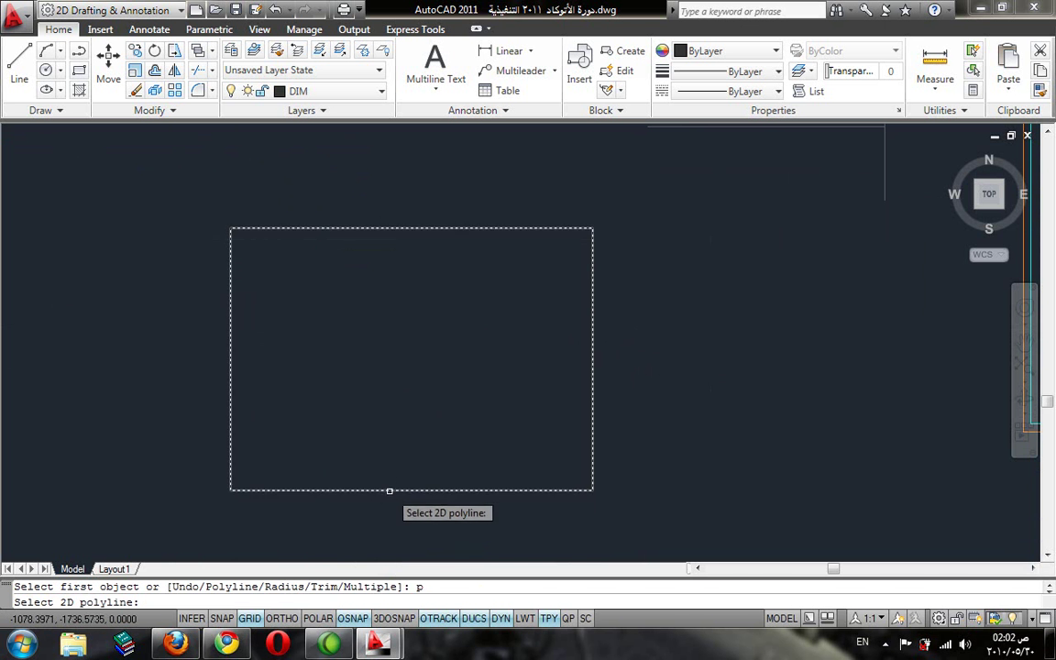
pyautogui.click(389, 492)
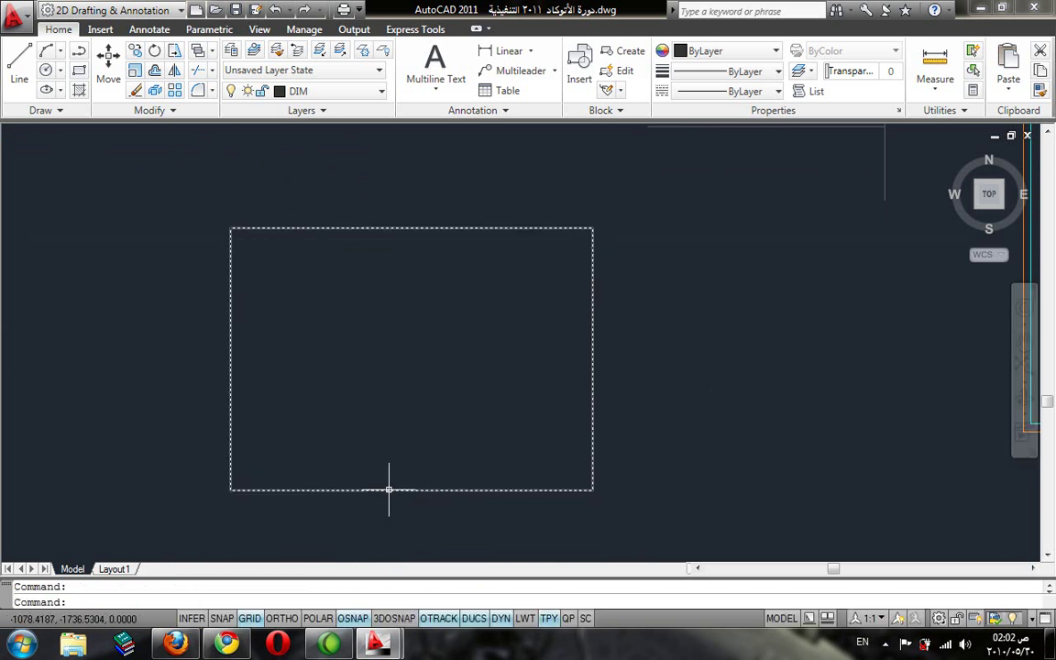
# Step: Fillet all four rectangle corners at radius 1 using the Polyline option
pyautogui.click(213, 90)
pyautogui.click(219, 116)
pyautogui.write('r')
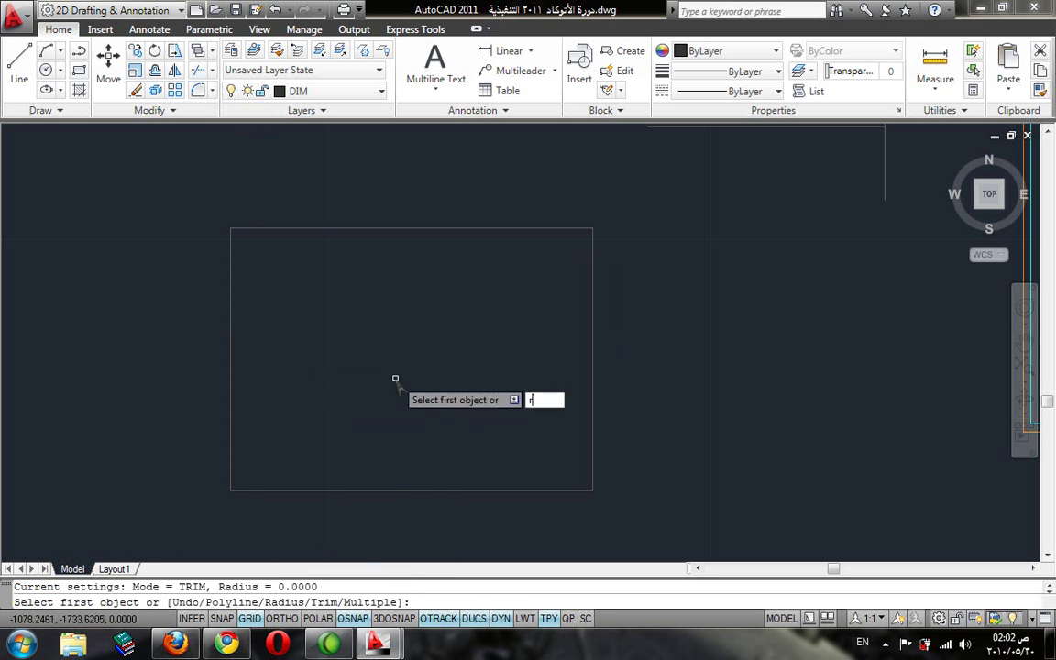
pyautogui.press('Return')
pyautogui.write('1')
pyautogui.press('Return')
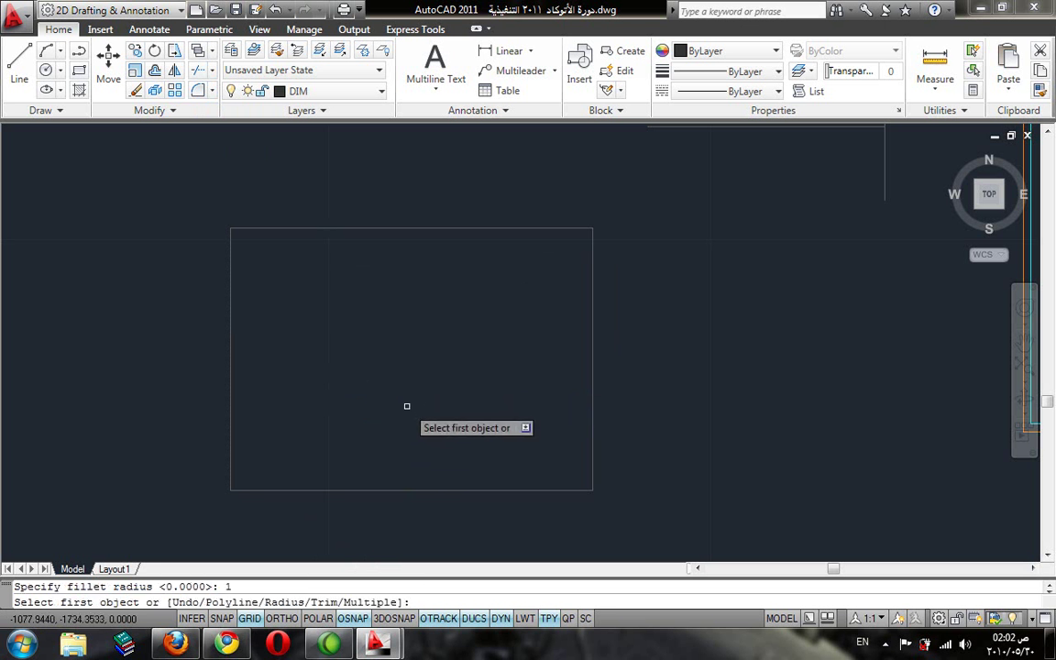
pyautogui.write('p')
pyautogui.press('Return')
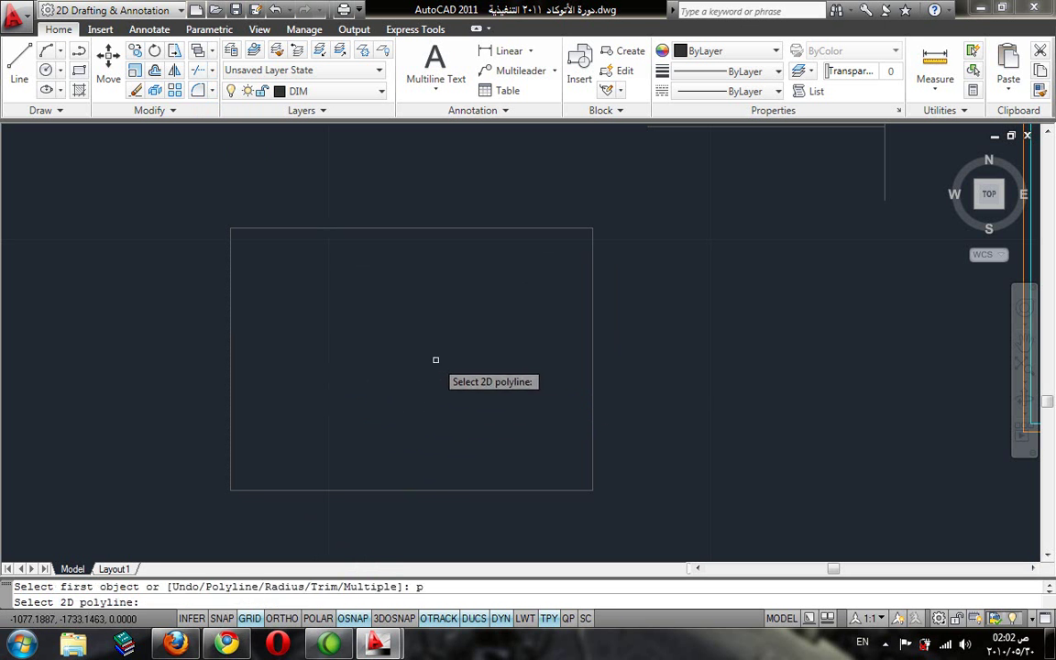
pyautogui.click(425, 228)
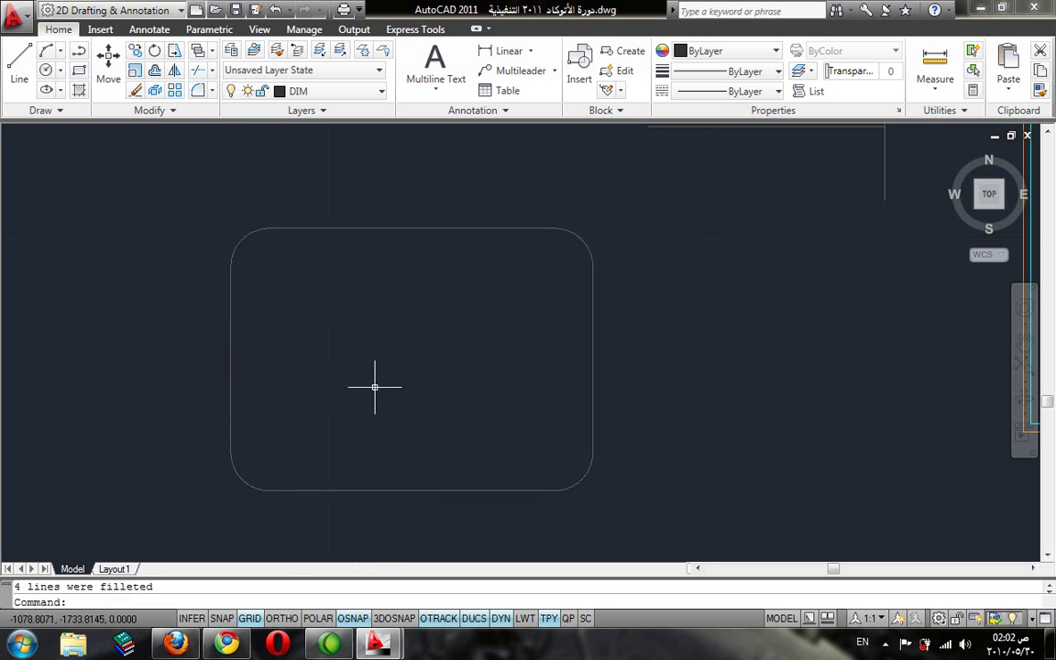
pyautogui.moveTo(404, 404); pyautogui.dragTo(389, 330, button='middle')
pyautogui.scroll(-2, 396, 360)
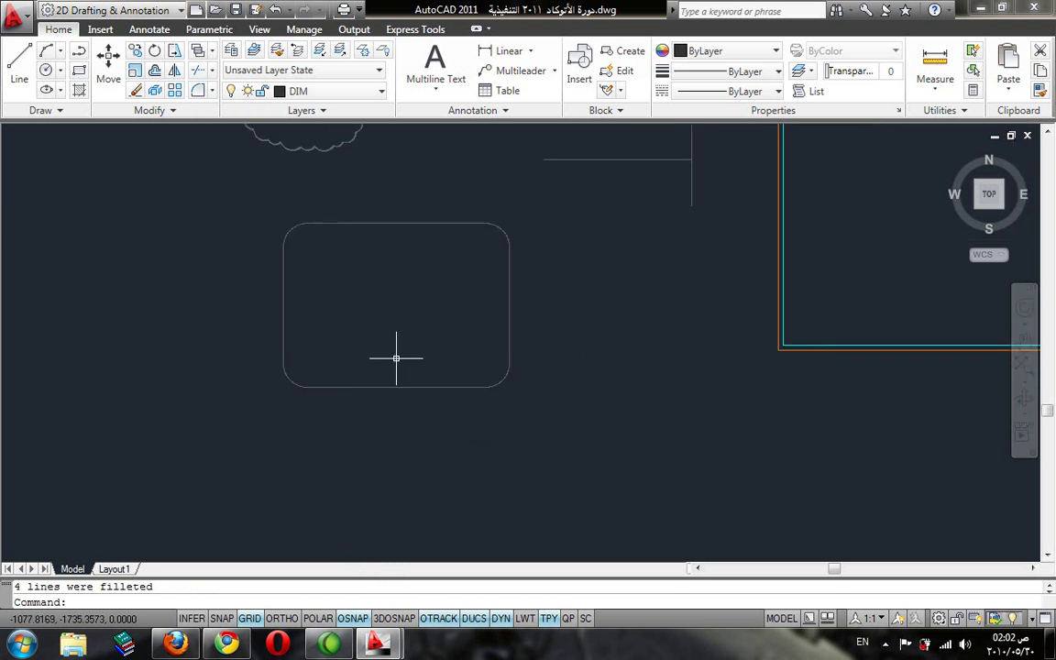
pyautogui.scroll(-5, 292, 321)
pyautogui.moveTo(398, 271); pyautogui.dragTo(337, 348, button='middle')
pyautogui.scroll(3, 451, 312)
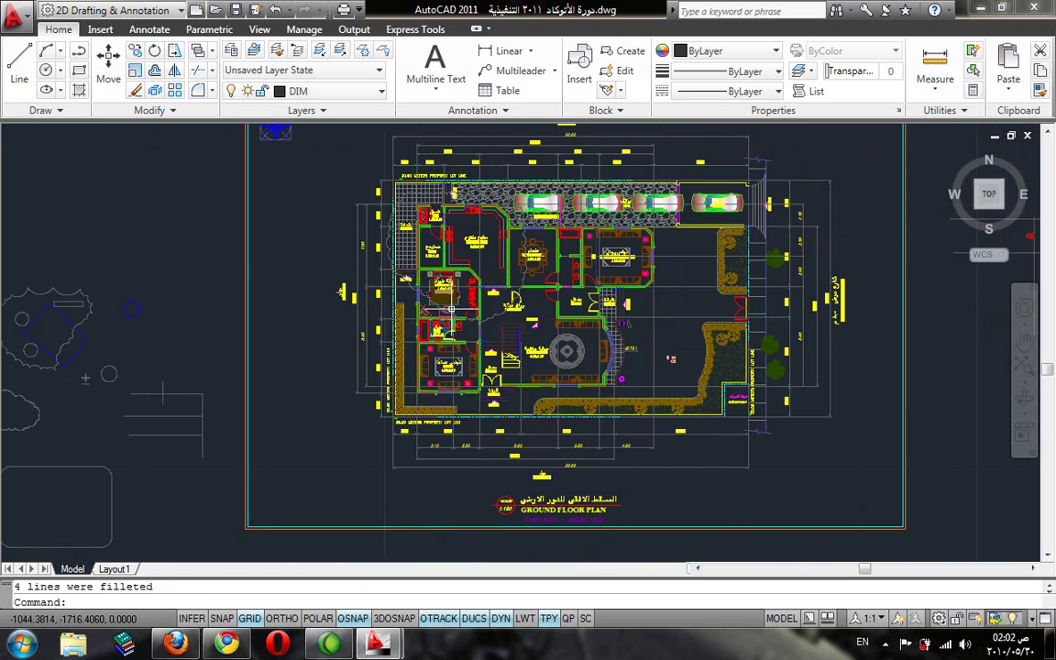
pyautogui.scroll(-3, 453, 272)
pyautogui.moveTo(453, 273); pyautogui.dragTo(425, 268, button='middle')
pyautogui.scroll(2, 426, 267)
pyautogui.scroll(3, 425, 267)
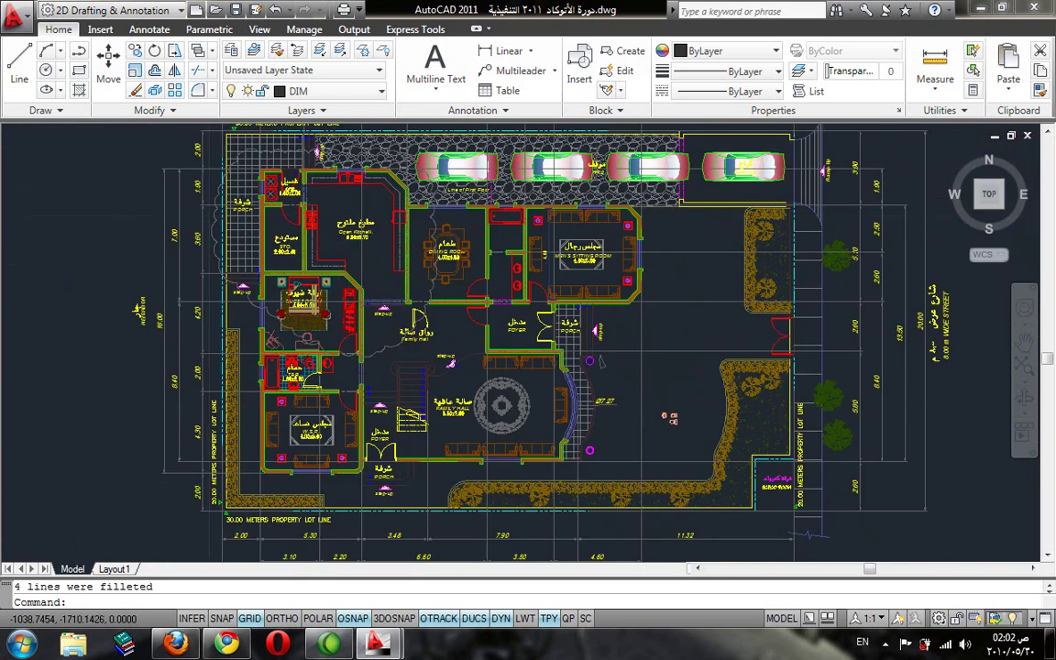
pyautogui.scroll(-3, 425, 268)
pyautogui.moveTo(426, 268)
pyautogui.mouseDown(button='middle')
pyautogui.moveTo(447, 330)
pyautogui.moveTo(436, 303)
pyautogui.mouseUp(button='middle')
pyautogui.scroll(5, 438, 347)
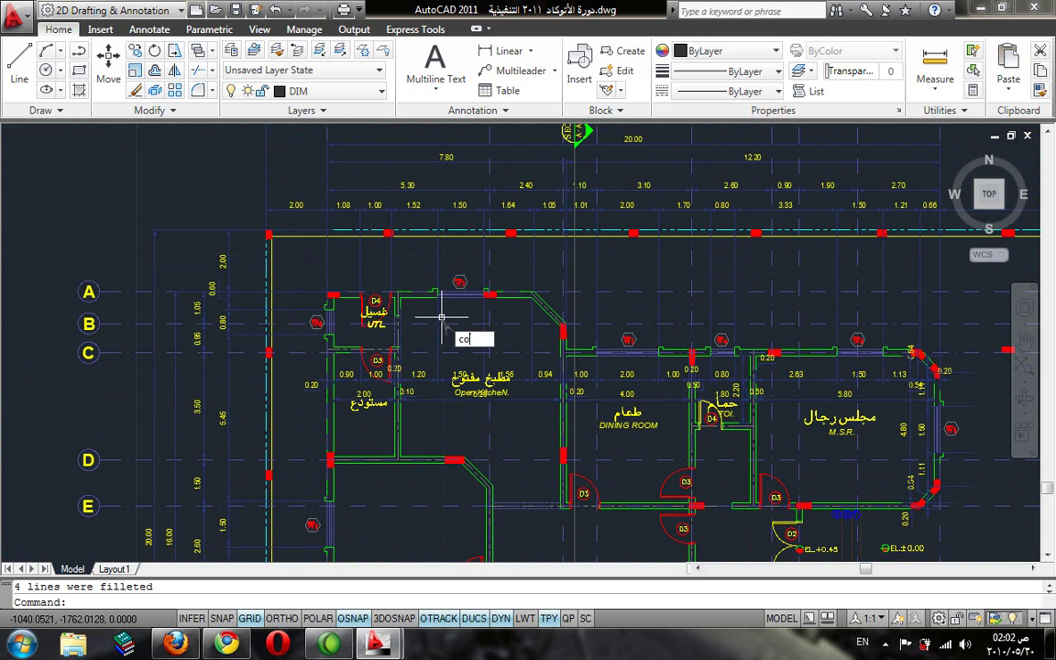
pyautogui.press('Return')
pyautogui.scroll(3, 441, 313)
pyautogui.scroll(2, 426, 302)
pyautogui.click(429, 278)
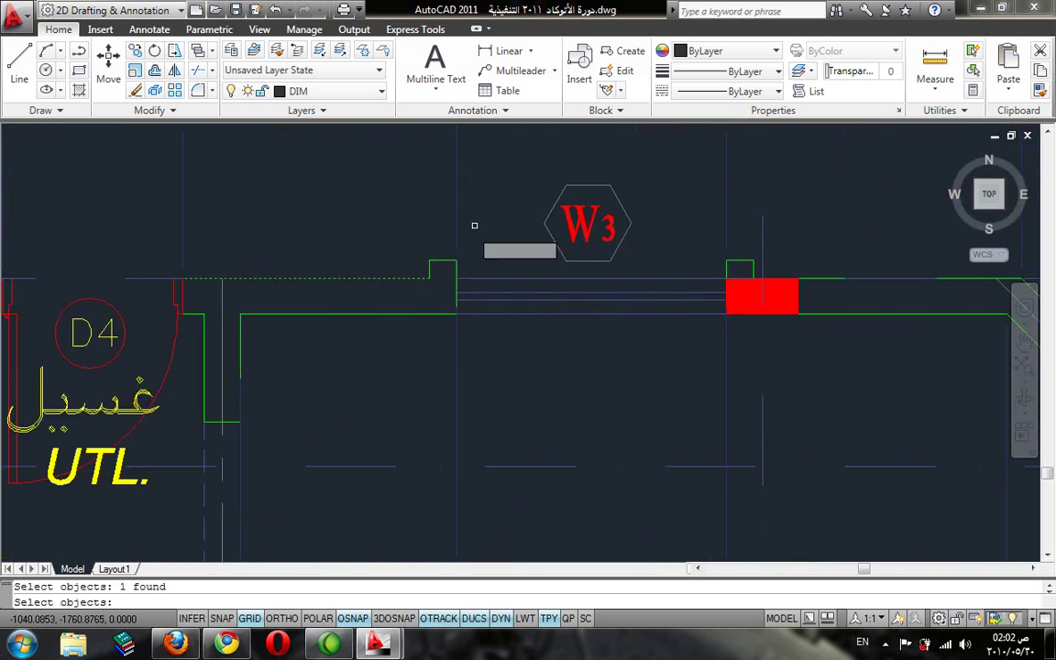
pyautogui.scroll(-4, 474, 224)
pyautogui.click(214, 272)
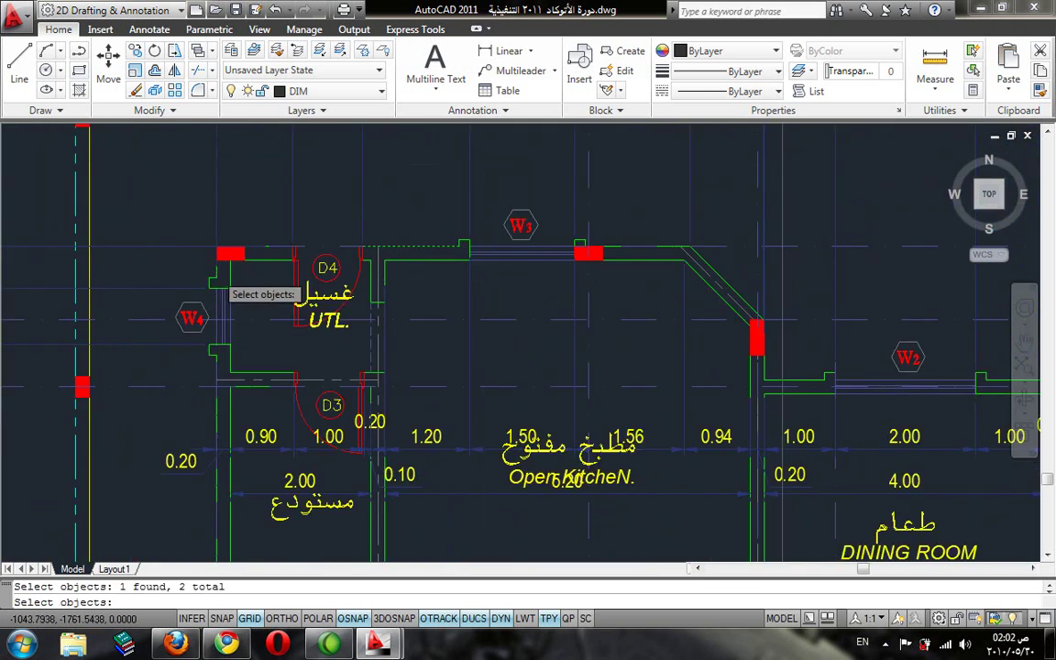
pyautogui.press('Escape')
pyautogui.scroll(-3, 356, 416)
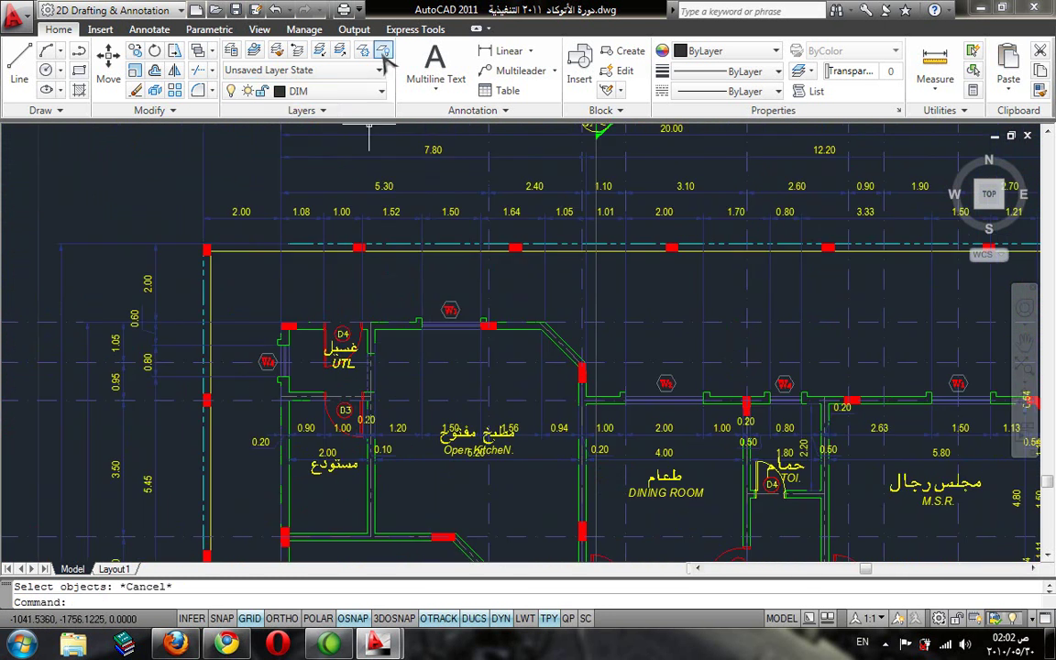
# Step: Make A_Wall the current layer by matching it to a selected wall line
pyautogui.write('layoff')
pyautogui.press('Return')
pyautogui.press('Escape')
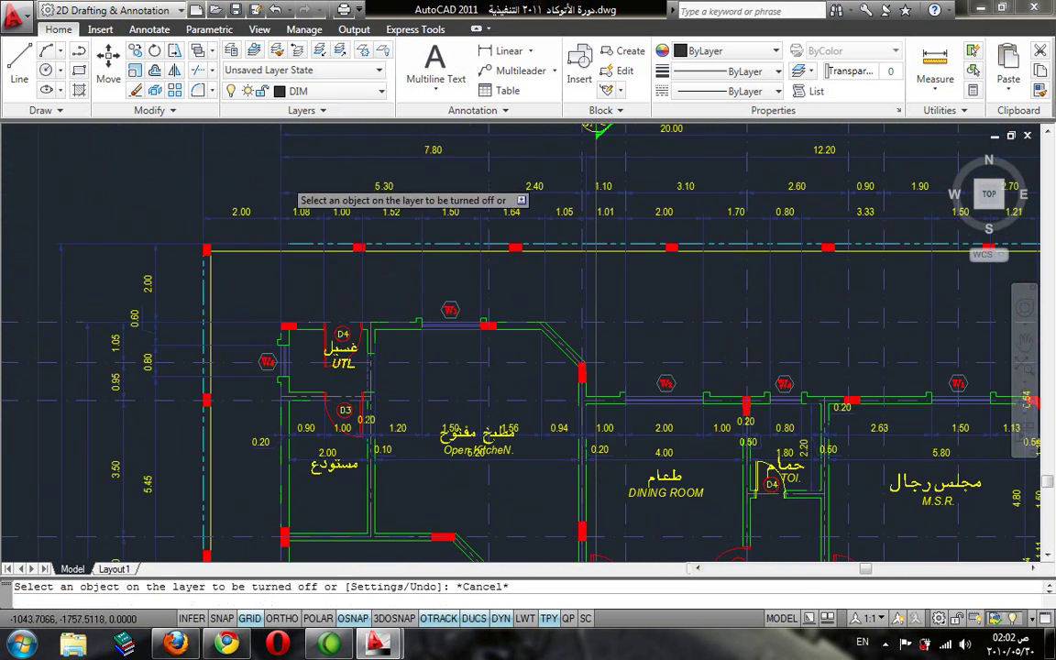
pyautogui.scroll(4, 399, 338)
pyautogui.click(401, 317)
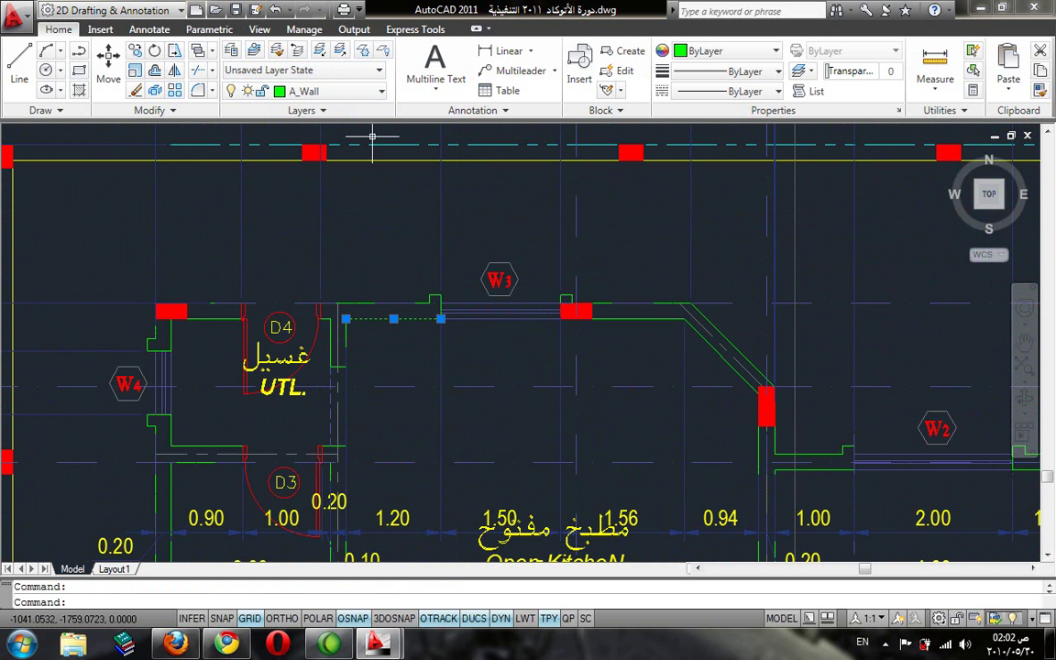
pyautogui.click(254, 50)
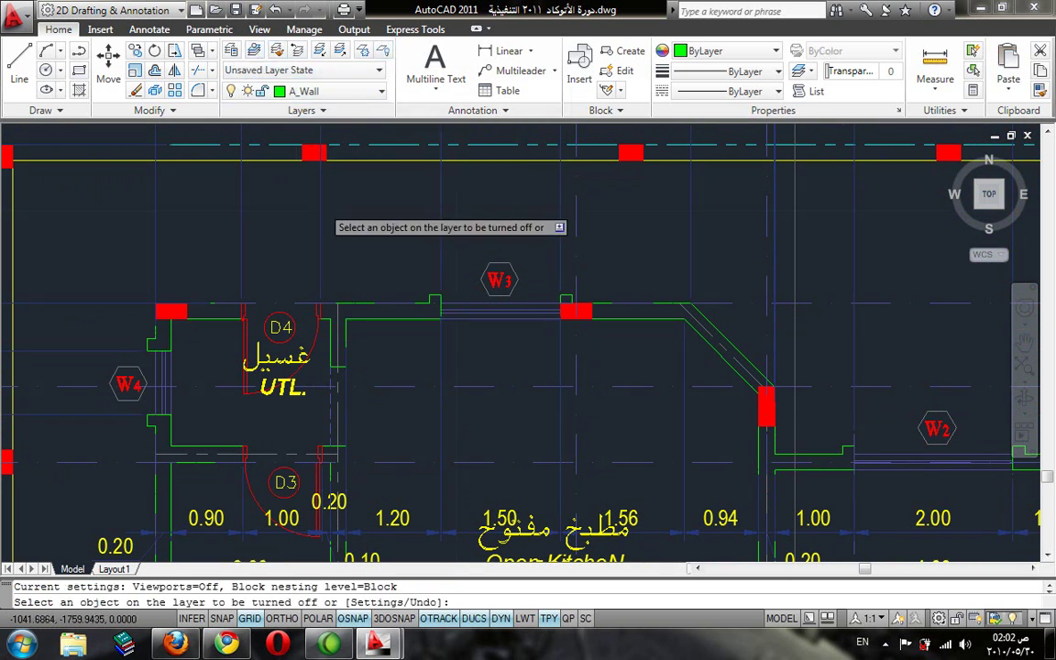
# Step: Turn off the DIM and MODULE layers to hide dimensions and module lines
pyautogui.click(234, 261)
pyautogui.click(130, 277)
pyautogui.click(129, 273)
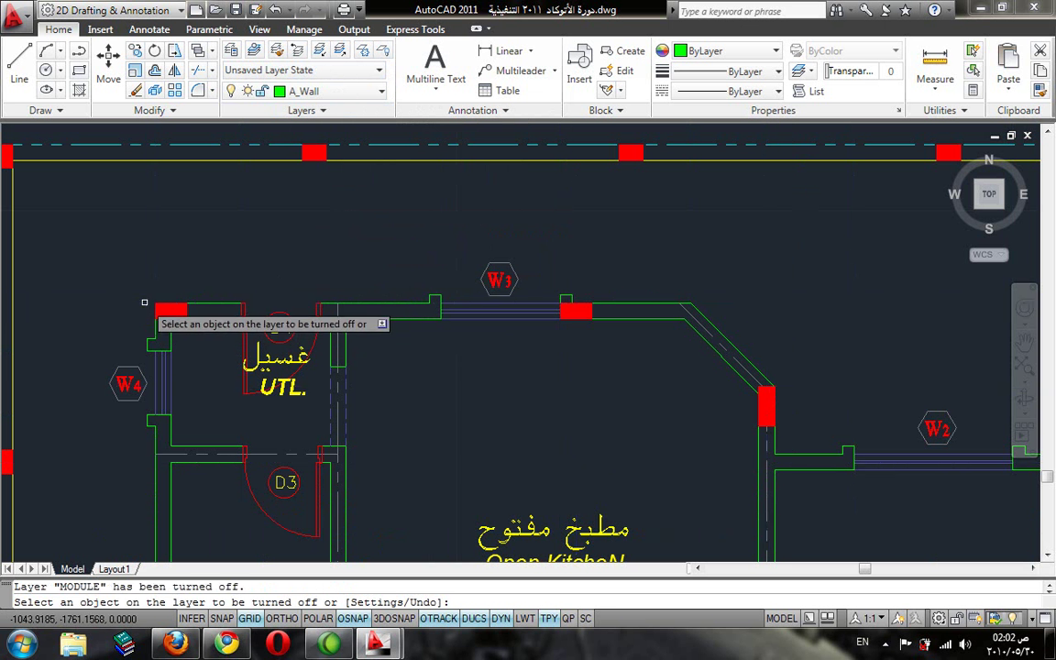
pyautogui.press('Return')
pyautogui.scroll(-4, 385, 240)
pyautogui.scroll(3, 416, 264)
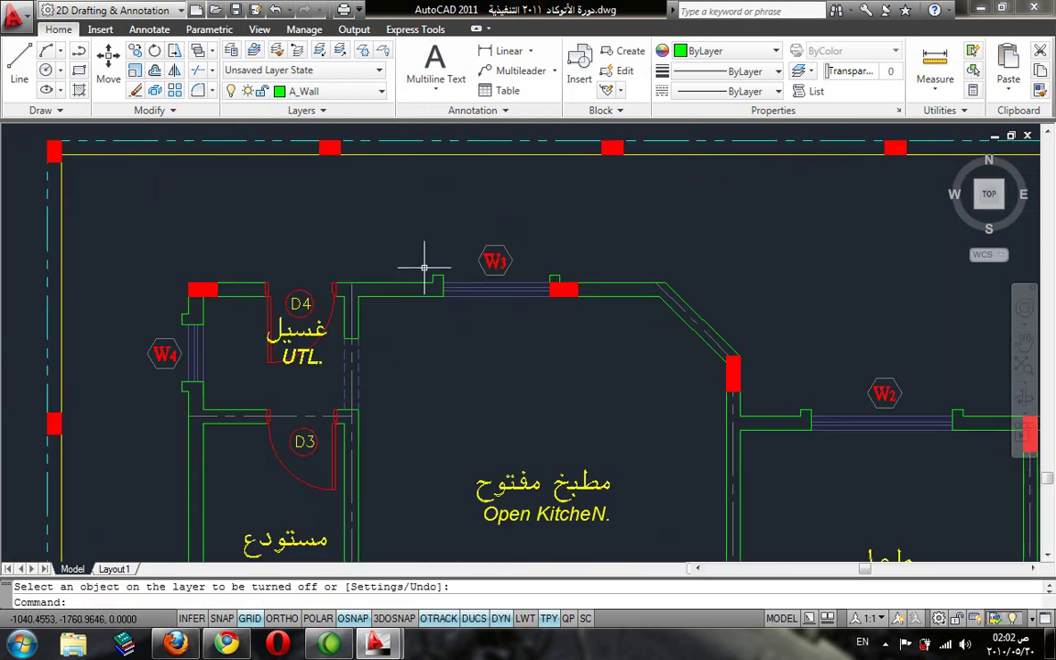
pyautogui.write('co')
pyautogui.press('Return')
# Step: Select the kitchen walls and the curved corner wall pieces near door D2 for copying
pyautogui.click(245, 283)
pyautogui.scroll(3, 188, 296)
pyautogui.click(218, 295)
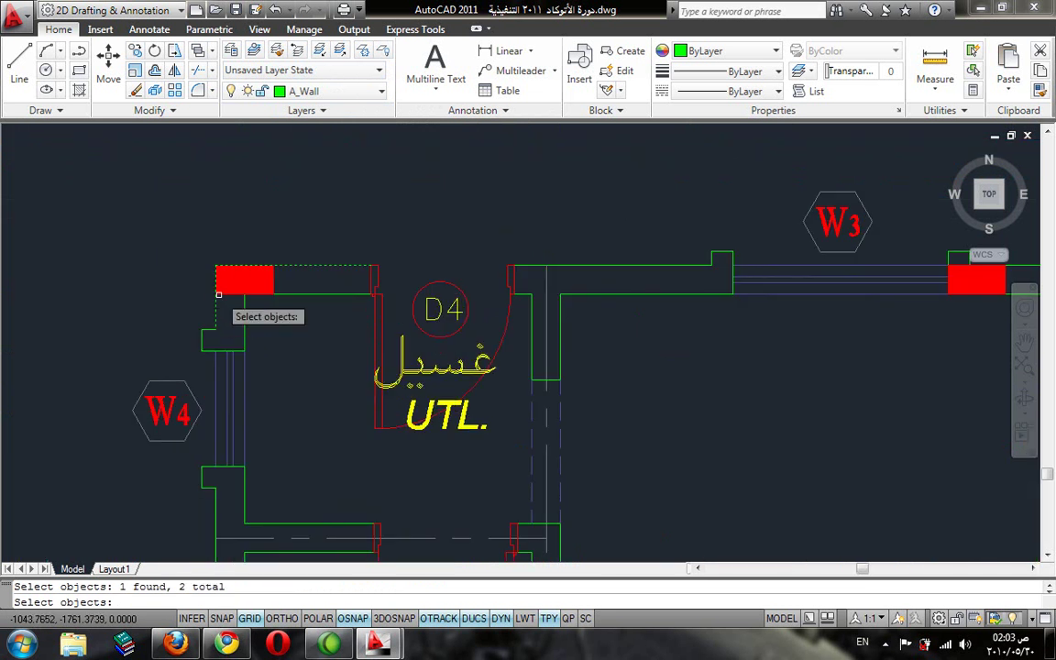
pyautogui.scroll(-4, 218, 294)
pyautogui.scroll(3, 825, 486)
pyautogui.scroll(2, 345, 532)
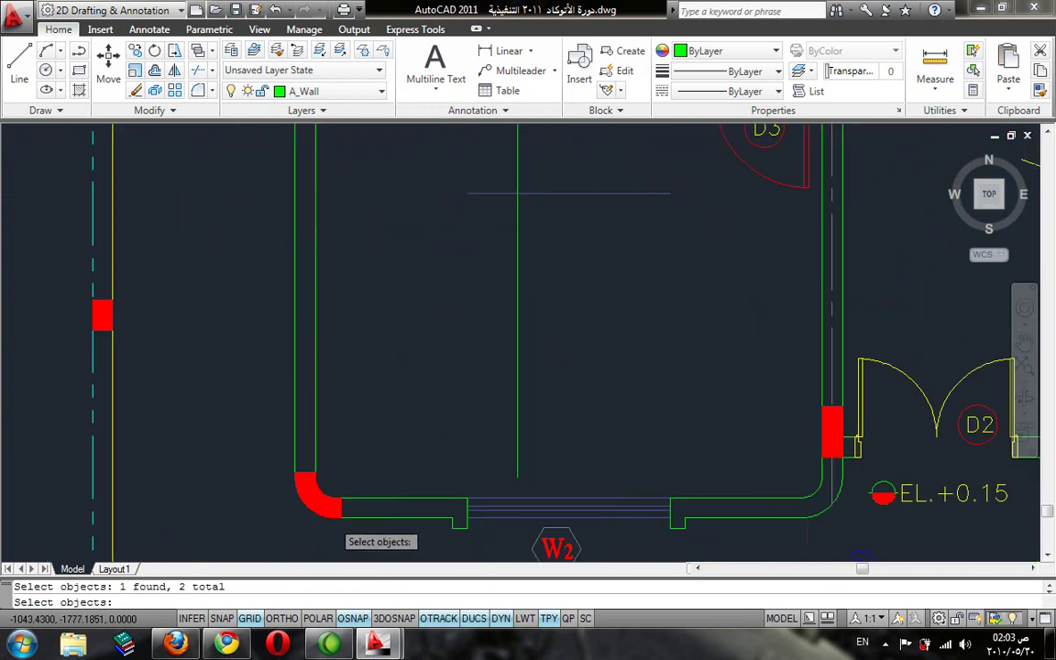
pyautogui.scroll(2, 341, 530)
pyautogui.click(262, 523)
pyautogui.click(360, 345)
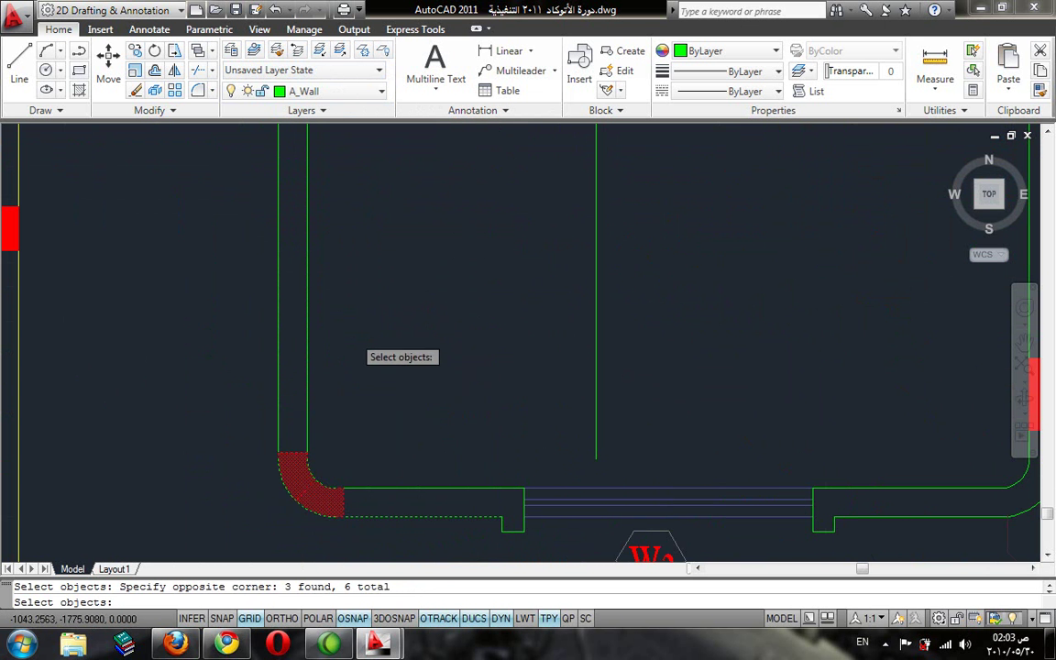
pyautogui.scroll(-3, 359, 345)
pyautogui.scroll(3, 440, 367)
pyautogui.click(268, 371)
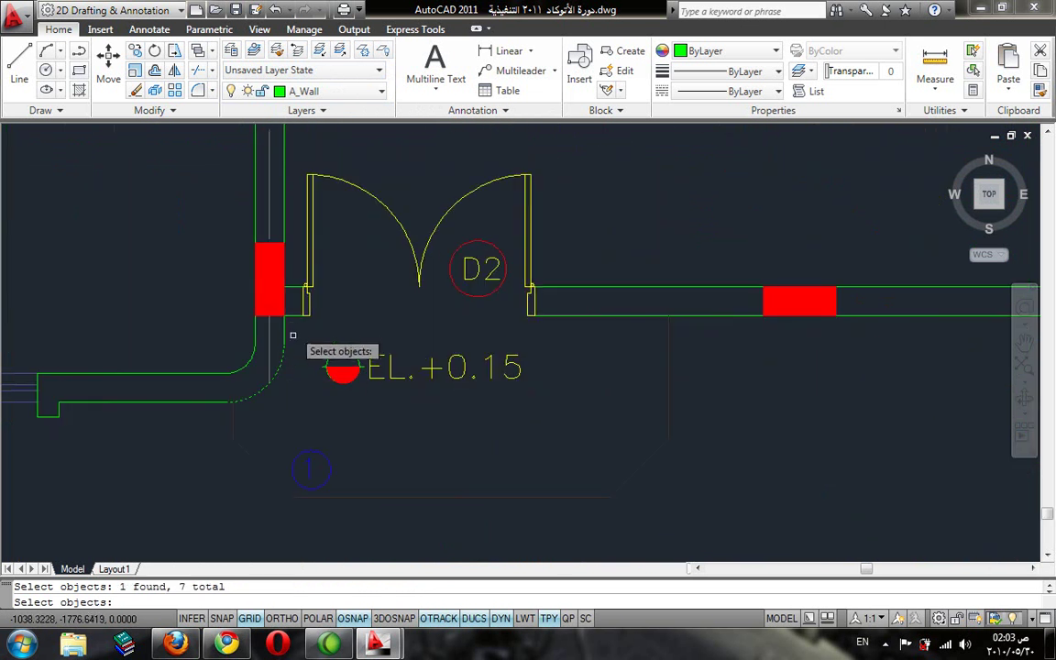
pyautogui.click(295, 334)
pyautogui.click(294, 330)
pyautogui.click(291, 324)
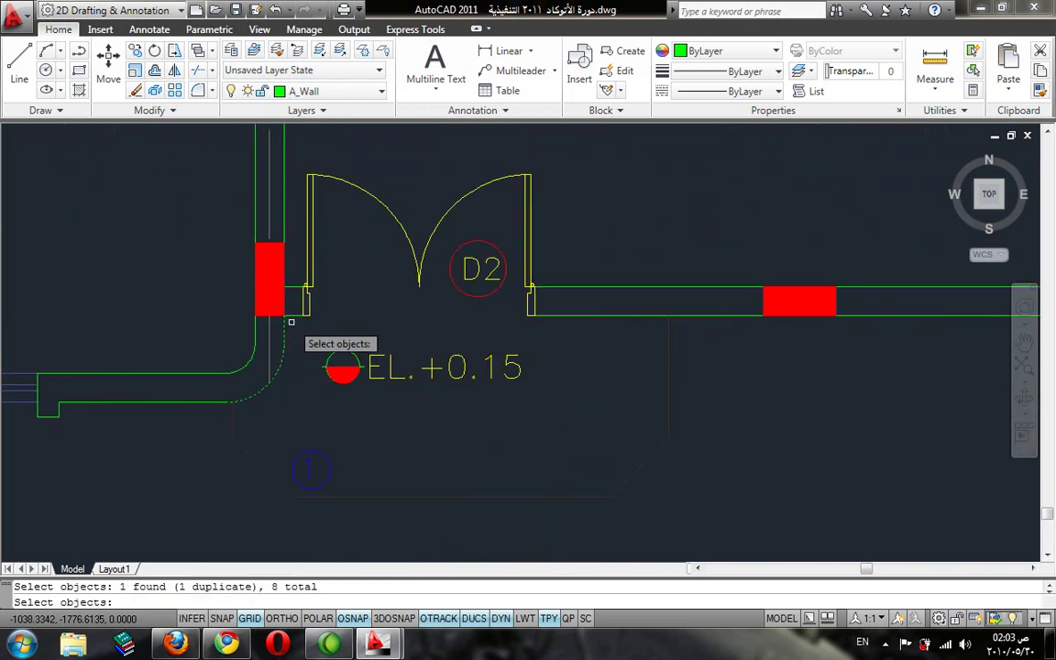
pyautogui.click(292, 312)
pyautogui.scroll(-3, 550, 266)
pyautogui.scroll(1, 666, 332)
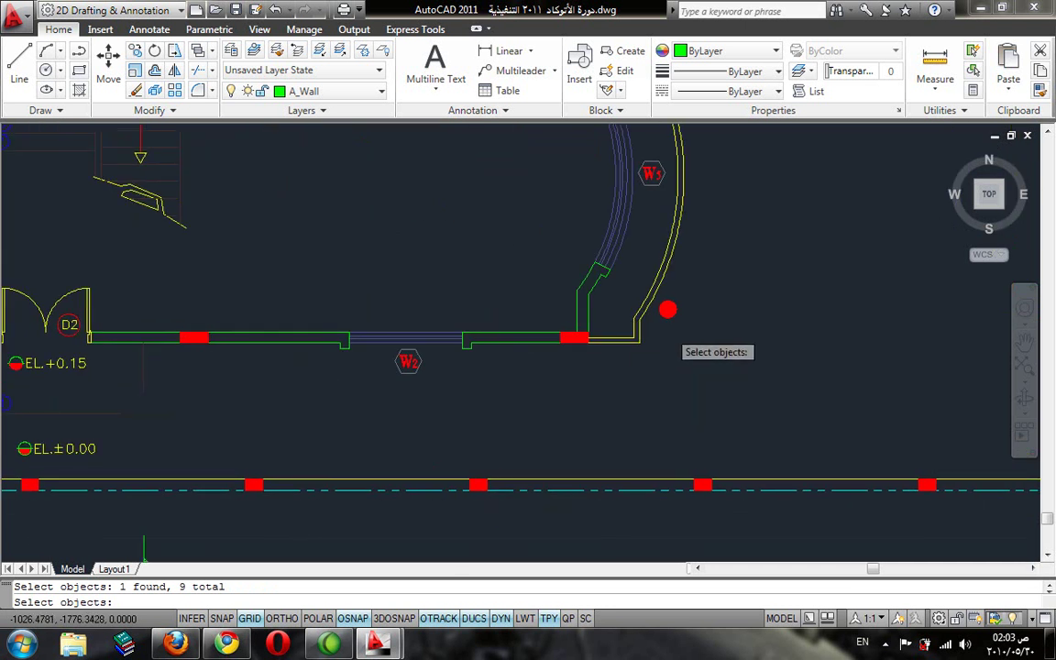
pyautogui.scroll(3, 668, 332)
# Step: Add the angled wall, the curved wall's end line and the walls beside door D2
pyautogui.click(443, 202)
pyautogui.click(437, 224)
pyautogui.scroll(-3, 499, 308)
pyautogui.scroll(3, 485, 266)
pyautogui.scroll(3, 491, 211)
pyautogui.click(495, 189)
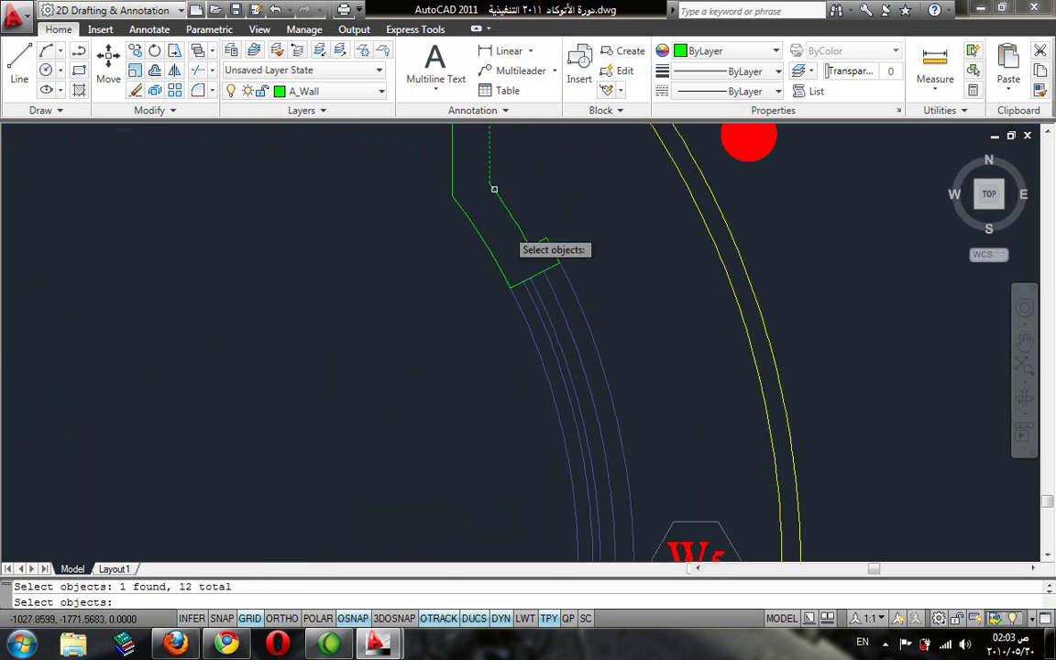
pyautogui.scroll(-3, 633, 449)
pyautogui.scroll(2, 564, 421)
pyautogui.click(505, 473)
pyautogui.click(557, 451)
pyautogui.click(528, 417)
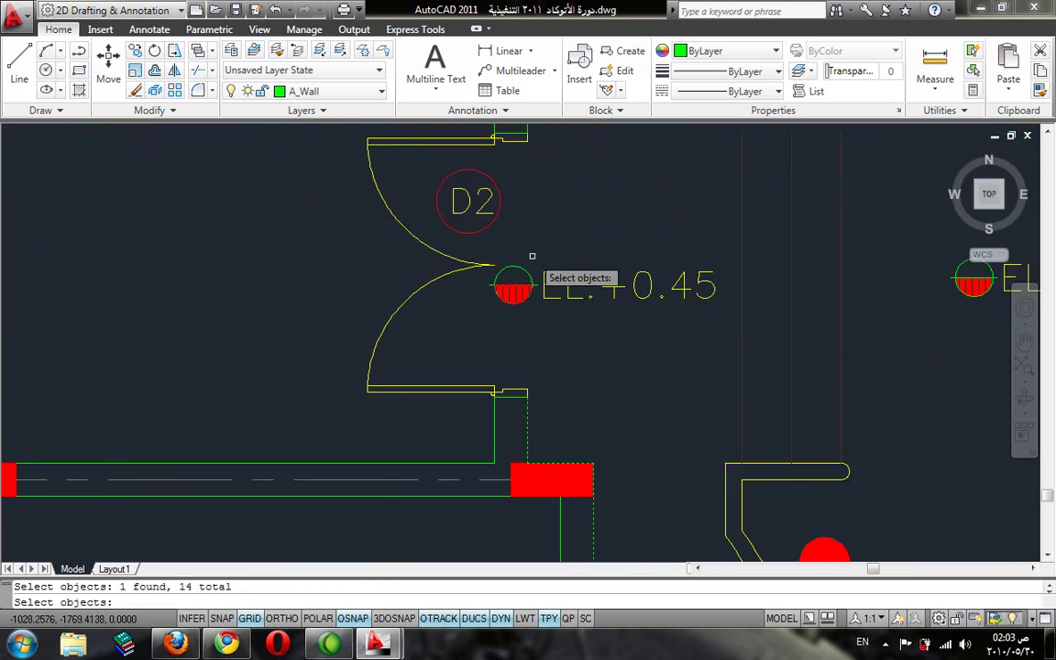
pyautogui.scroll(-2, 532, 256)
pyautogui.click(568, 303)
pyautogui.scroll(-2, 577, 367)
pyautogui.scroll(-2, 596, 474)
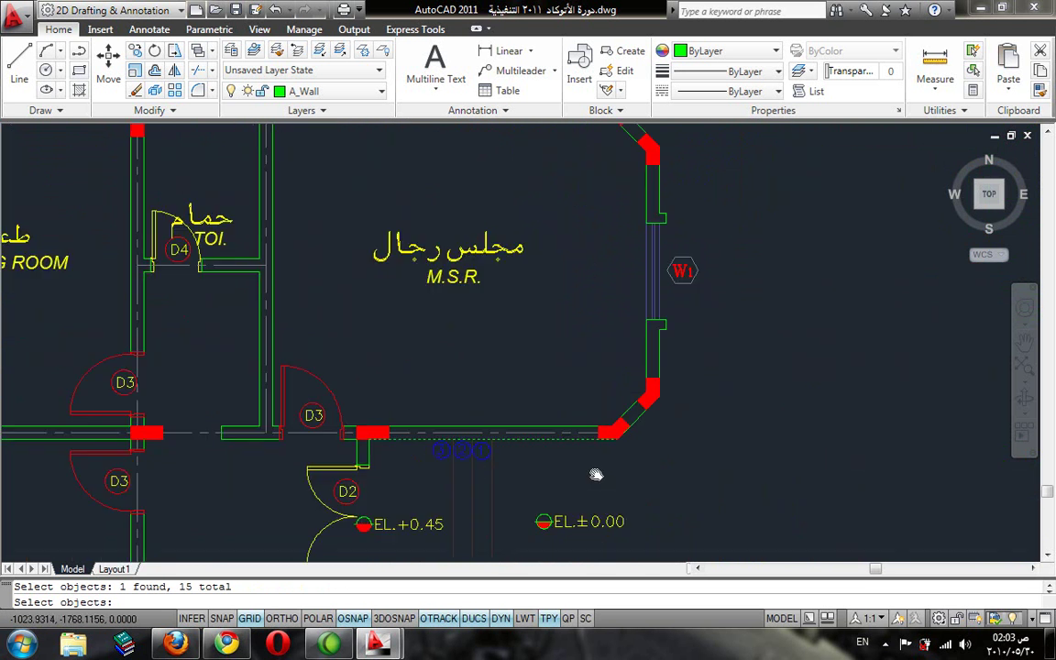
pyautogui.scroll(3, 596, 474)
pyautogui.click(582, 448)
pyautogui.click(617, 331)
# Step: Add the M.S.R. room's top walls and the diagonal kitchen wall, completing the selection
pyautogui.scroll(-2, 618, 330)
pyautogui.moveTo(565, 238); pyautogui.dragTo(705, 379, button='middle')
pyautogui.scroll(3, 671, 283)
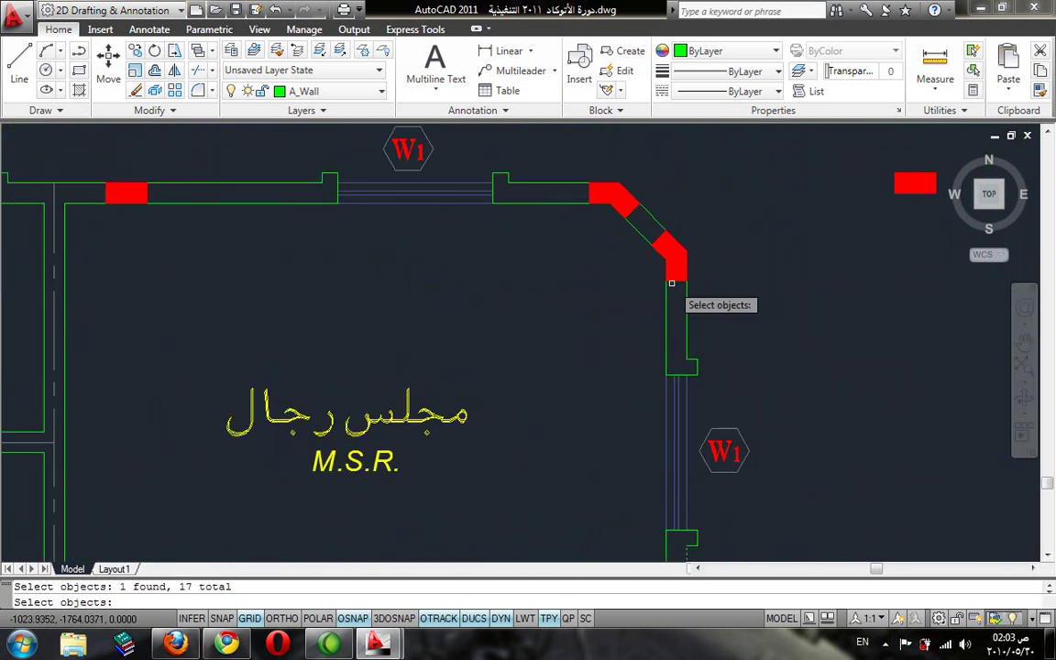
pyautogui.moveTo(648, 217); pyautogui.dragTo(660, 226)
pyautogui.click(586, 183)
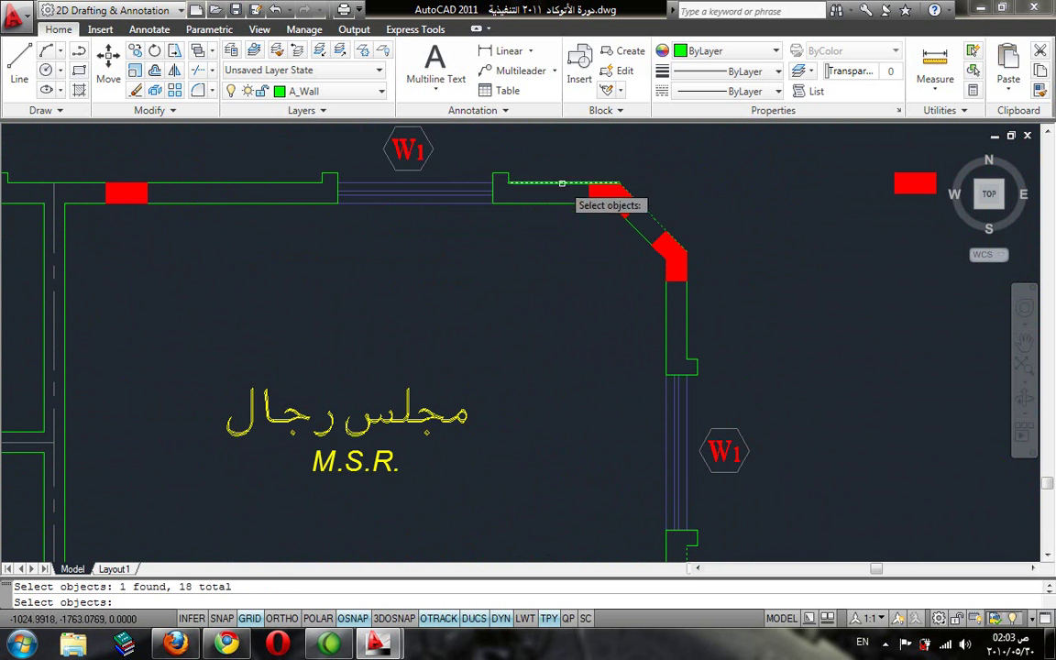
pyautogui.scroll(-3, 562, 183)
pyautogui.moveTo(507, 338); pyautogui.dragTo(669, 417, button='middle')
pyautogui.click(641, 192)
pyautogui.scroll(2, 410, 308)
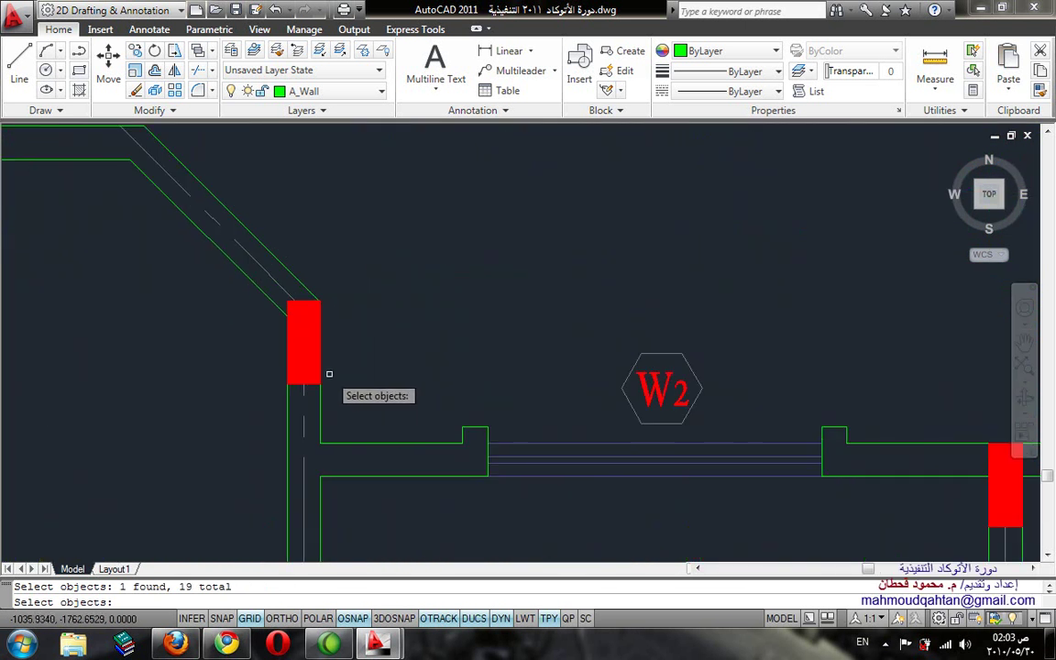
pyautogui.click(281, 267)
pyautogui.click(281, 267)
pyautogui.scroll(-3, 311, 320)
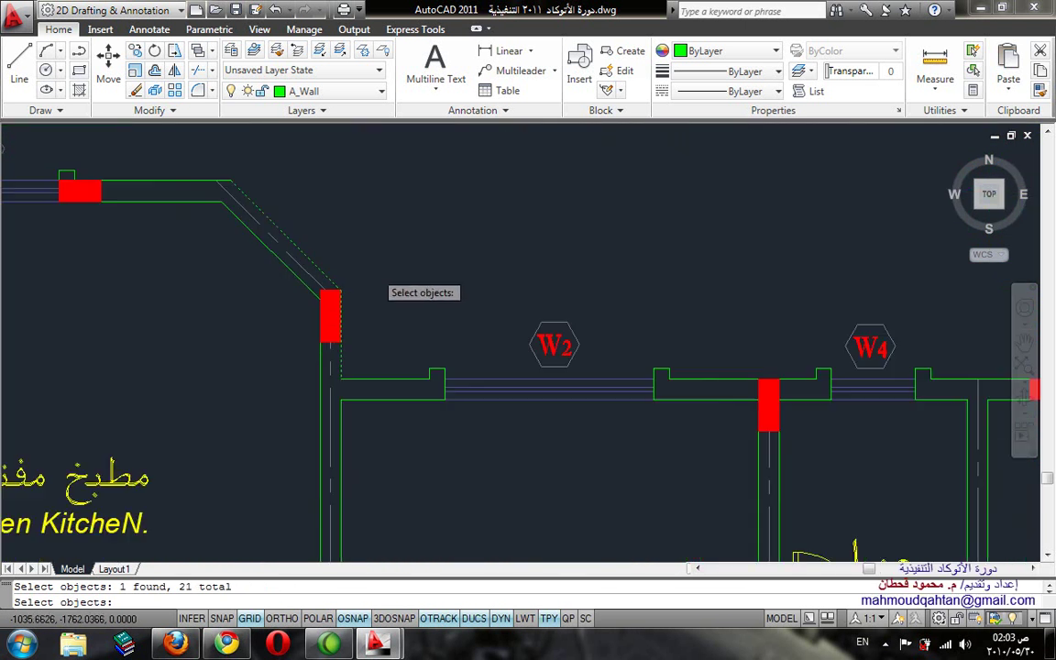
pyautogui.scroll(-2, 622, 354)
pyautogui.moveTo(623, 354); pyautogui.dragTo(613, 191, button='middle')
pyautogui.scroll(-3, 614, 191)
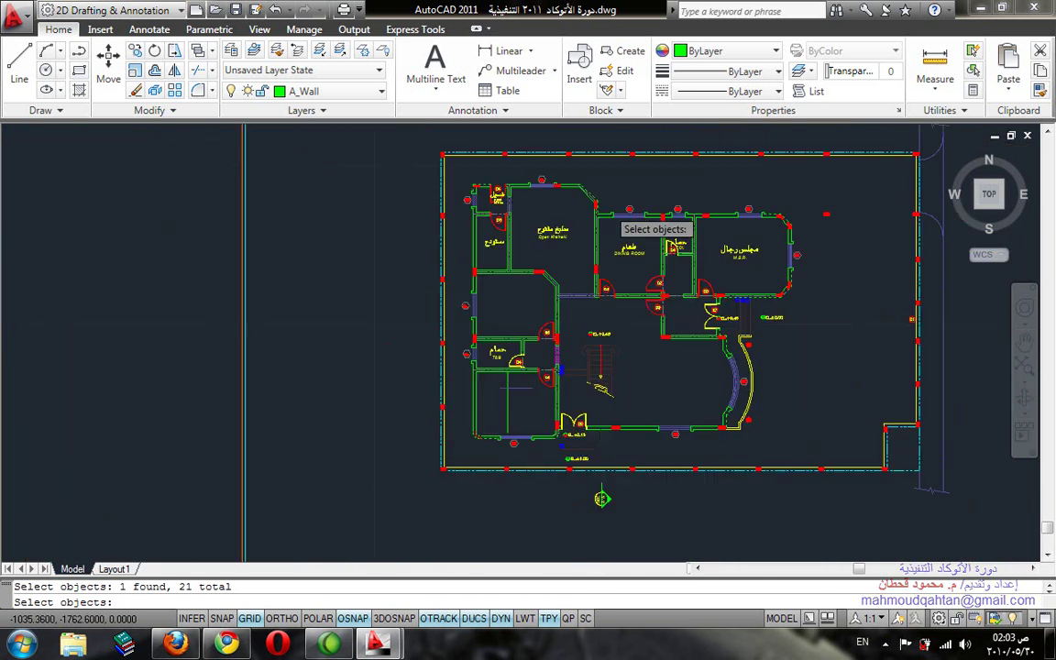
pyautogui.scroll(-2, 623, 193)
pyautogui.press('Return')
# Step: Place the copied wall lines in open space below the original plan
pyautogui.click(637, 191)
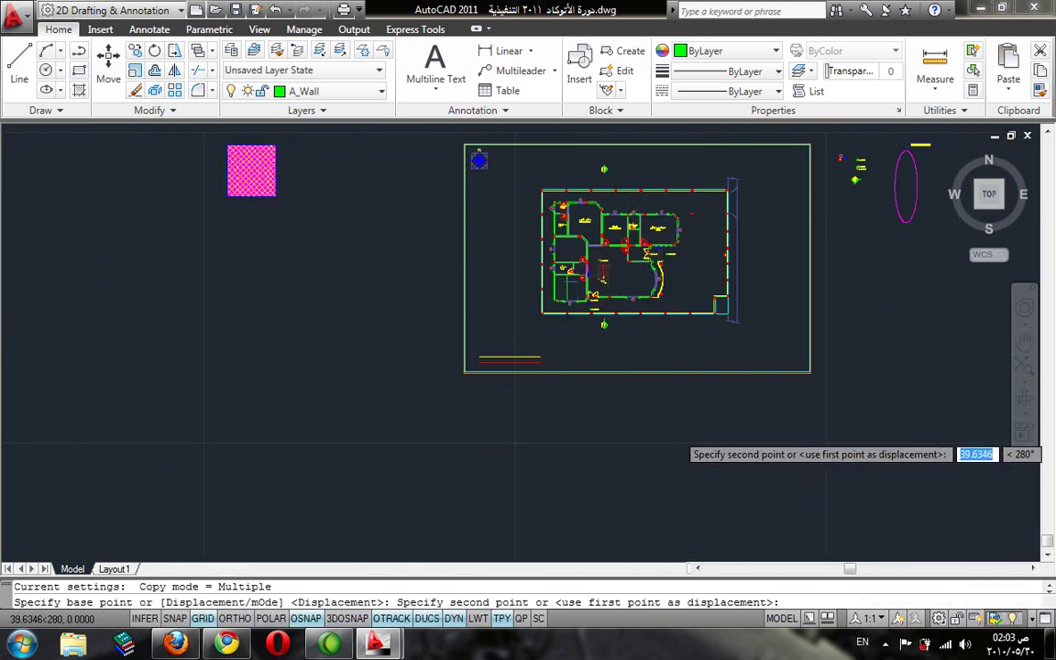
pyautogui.click(697, 445)
pyautogui.press('Escape')
pyautogui.moveTo(655, 412); pyautogui.dragTo(594, 351, button='middle')
pyautogui.scroll(2, 594, 351)
pyautogui.write('f')
pyautogui.press('Return')
pyautogui.scroll(2, 365, 507)
pyautogui.scroll(3, 366, 367)
# Step: Fillet a first corner at the existing radius, then cancel and undo
pyautogui.click(359, 297)
pyautogui.click(531, 332)
pyautogui.press('Return')
pyautogui.press('Escape')
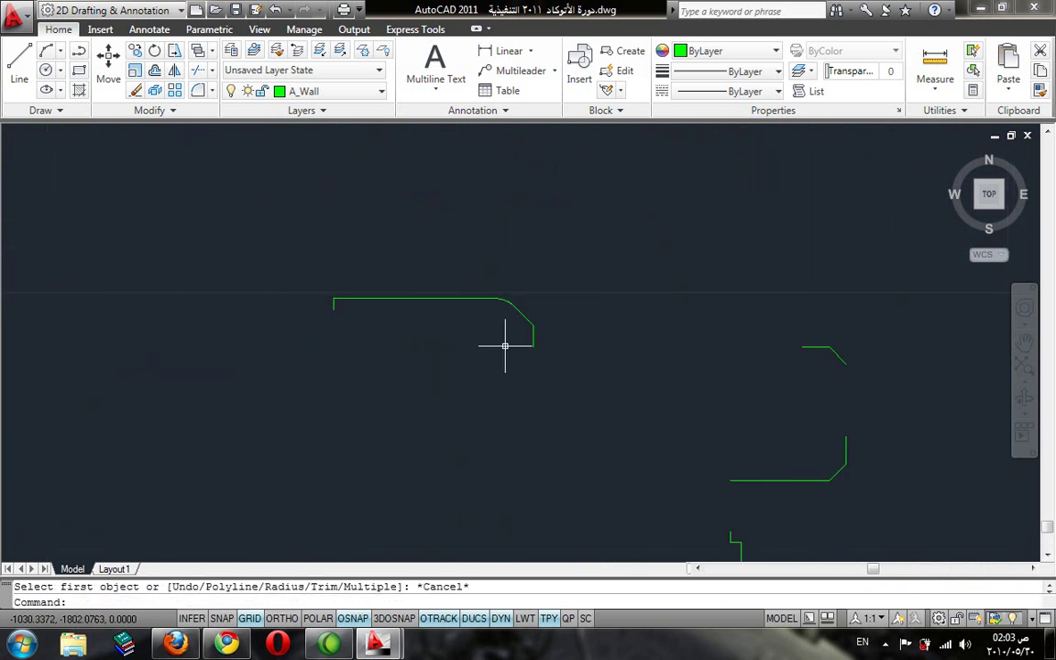
pyautogui.hotkey('ctrl', 'z')
# Step: Set the fillet radius to 0 for sharp corners
pyautogui.scroll(3, 458, 366)
pyautogui.scroll(2, 454, 366)
pyautogui.scroll(2, 450, 347)
pyautogui.scroll(1, 452, 345)
pyautogui.write('f')
pyautogui.press('Return')
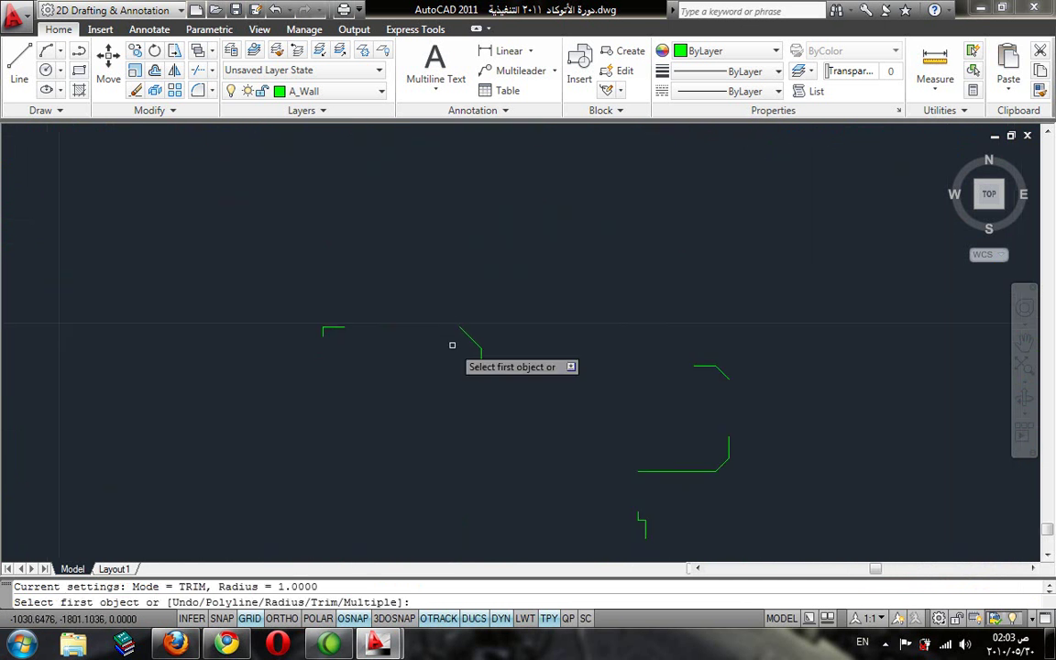
pyautogui.write('r')
pyautogui.press('Return')
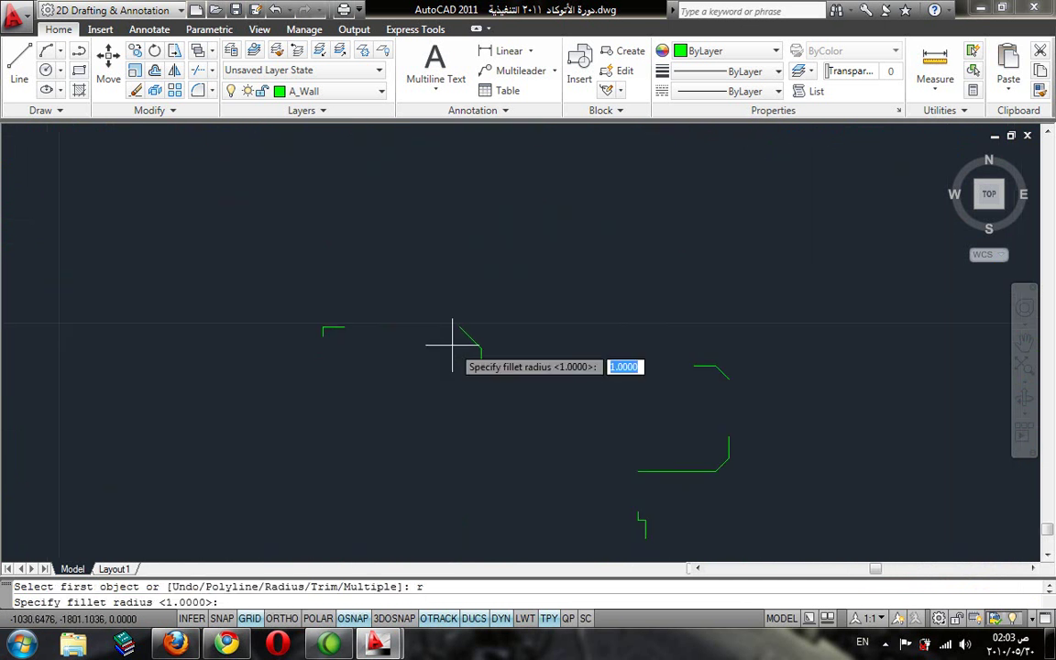
pyautogui.write('0')
pyautogui.press('Return')
# Step: Join the diagonal line to the vertical line, and the vertical to the right horizontal line
pyautogui.scroll(1, 367, 325)
pyautogui.click(325, 324)
pyautogui.click(529, 362)
pyautogui.press('Return')
pyautogui.click(531, 369)
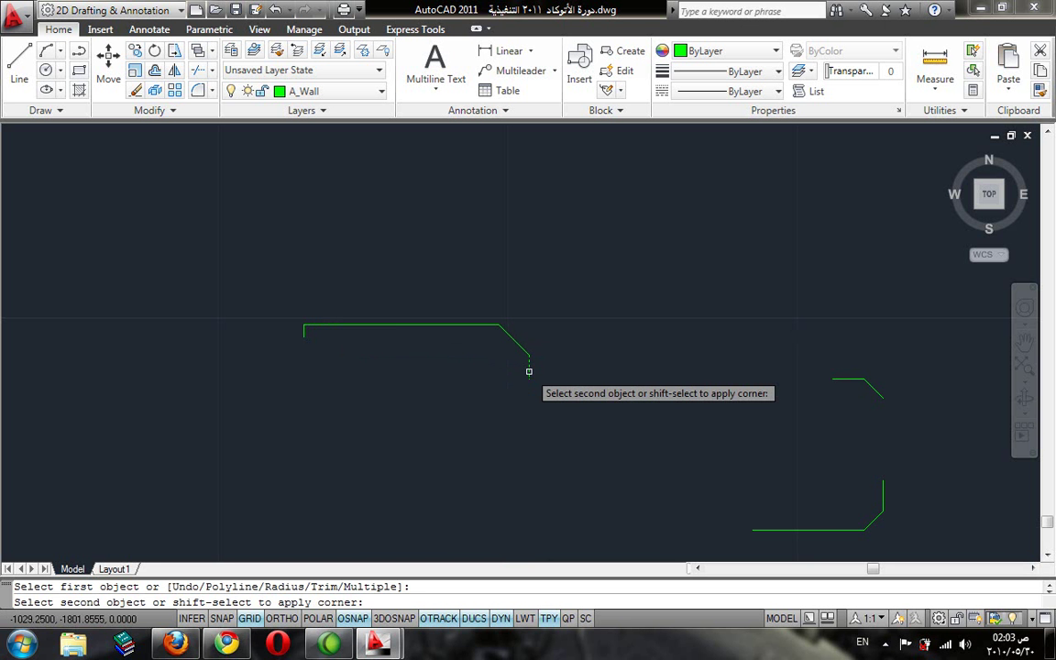
pyautogui.click(843, 377)
# Step: Close the upper-right corner and the stepped corner with zero-radius fillets
pyautogui.moveTo(765, 337); pyautogui.dragTo(669, 302, button='middle')
pyautogui.scroll(5, 669, 302)
pyautogui.press('Return')
pyautogui.click(608, 278)
pyautogui.click(625, 529)
pyautogui.press('Return')
pyautogui.moveTo(624, 542); pyautogui.dragTo(591, 285, button='middle')
pyautogui.click(568, 265)
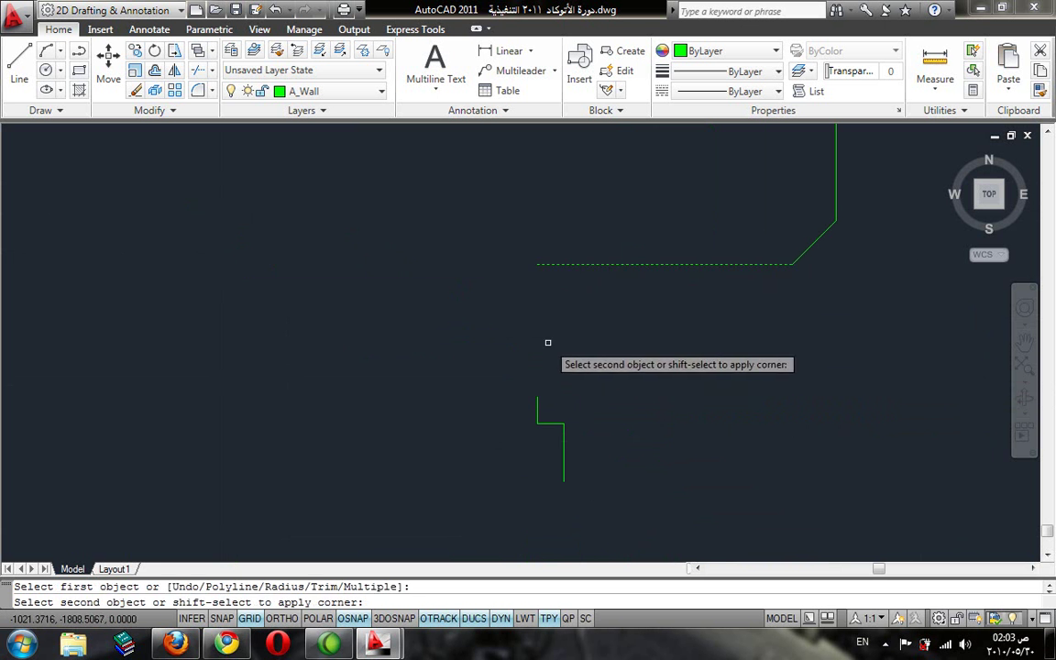
pyautogui.click(539, 408)
pyautogui.moveTo(549, 415); pyautogui.dragTo(617, 200, button='middle')
pyautogui.press('Return')
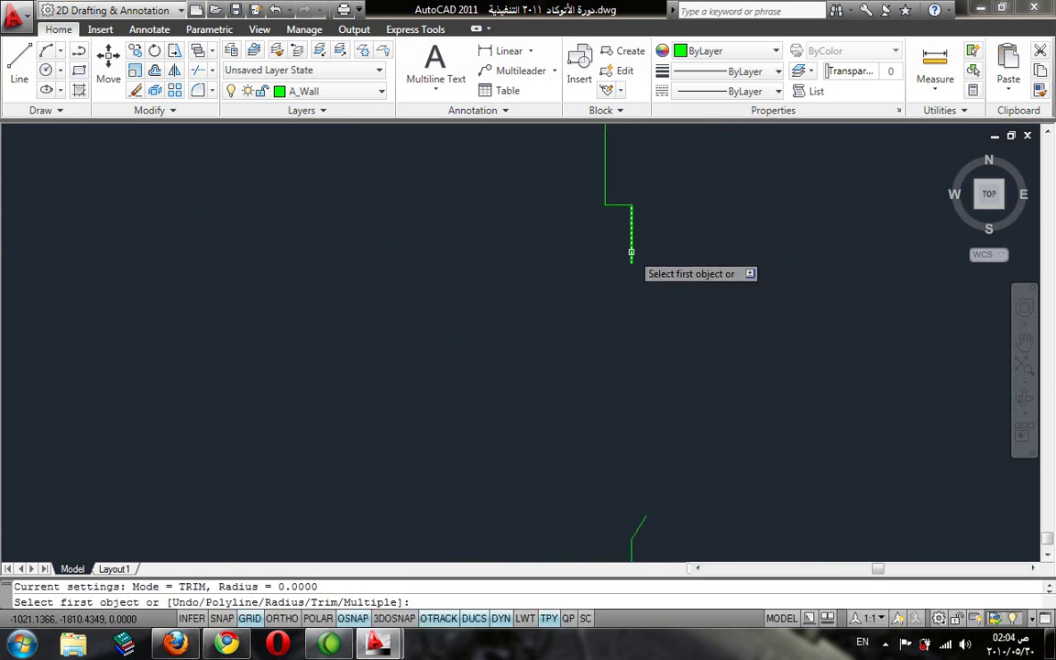
pyautogui.press('Escape')
# Step: Extend the arc to the vertical wall line and the horizontal line to the small arc
pyautogui.press('Return')
pyautogui.press('Return')
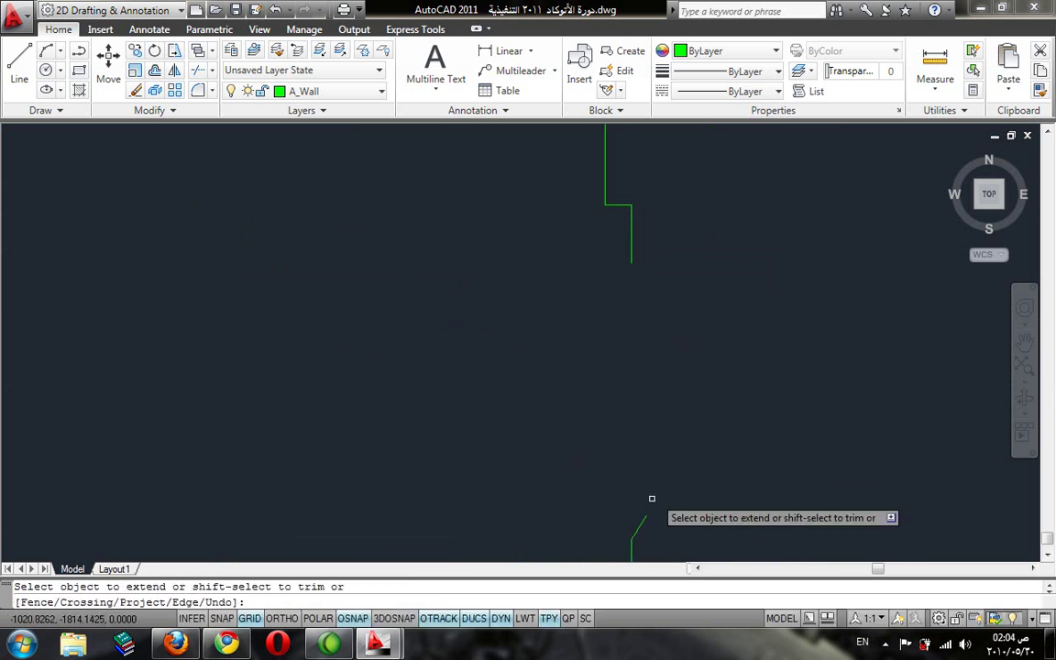
pyautogui.click(644, 514)
pyautogui.scroll(-1, 673, 323)
pyautogui.moveTo(674, 322)
pyautogui.mouseDown(button='middle')
pyautogui.moveTo(702, 371)
pyautogui.moveTo(767, 361)
pyautogui.mouseUp(button='middle')
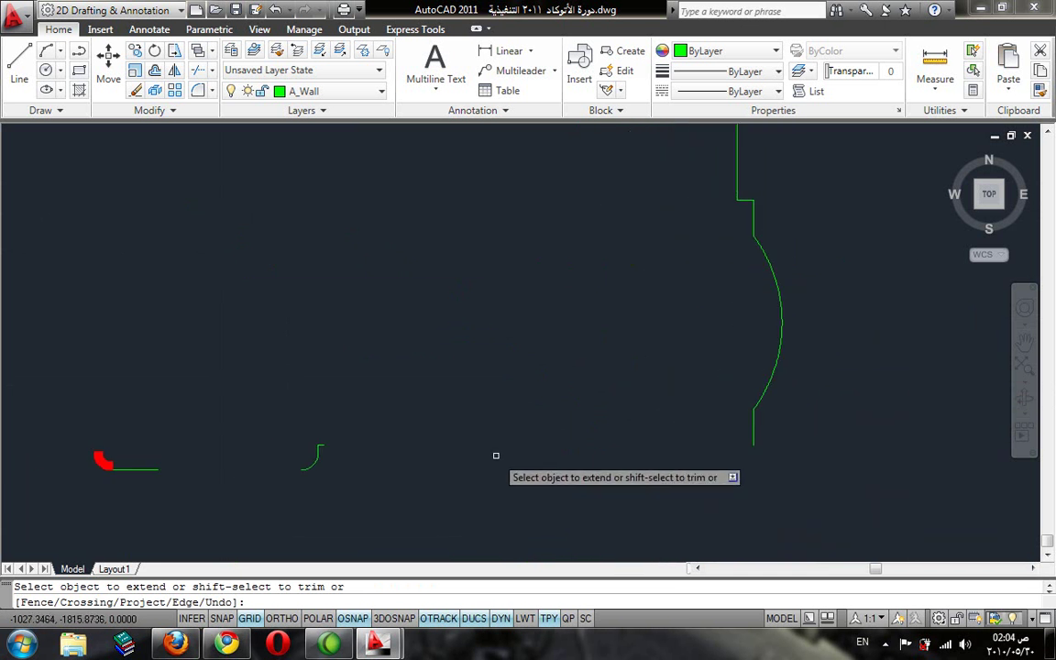
pyautogui.click(321, 444)
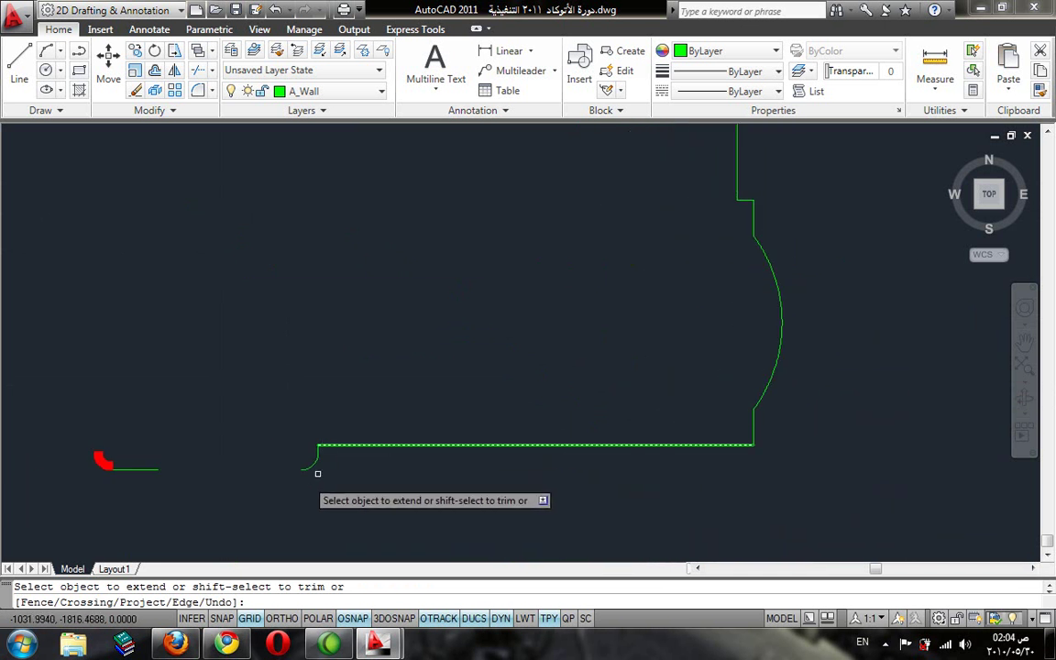
pyautogui.moveTo(319, 472); pyautogui.dragTo(452, 450, button='middle')
pyautogui.scroll(3, 377, 475)
pyautogui.scroll(3, 385, 429)
pyautogui.press('Return')
# Step: Erase the stray red arc pieces from the outline
pyautogui.click(350, 417)
pyautogui.press('Delete')
pyautogui.scroll(-2, 385, 440)
pyautogui.scroll(-2, 474, 459)
pyautogui.scroll(-2, 473, 413)
pyautogui.scroll(-1, 468, 360)
pyautogui.write('ex')
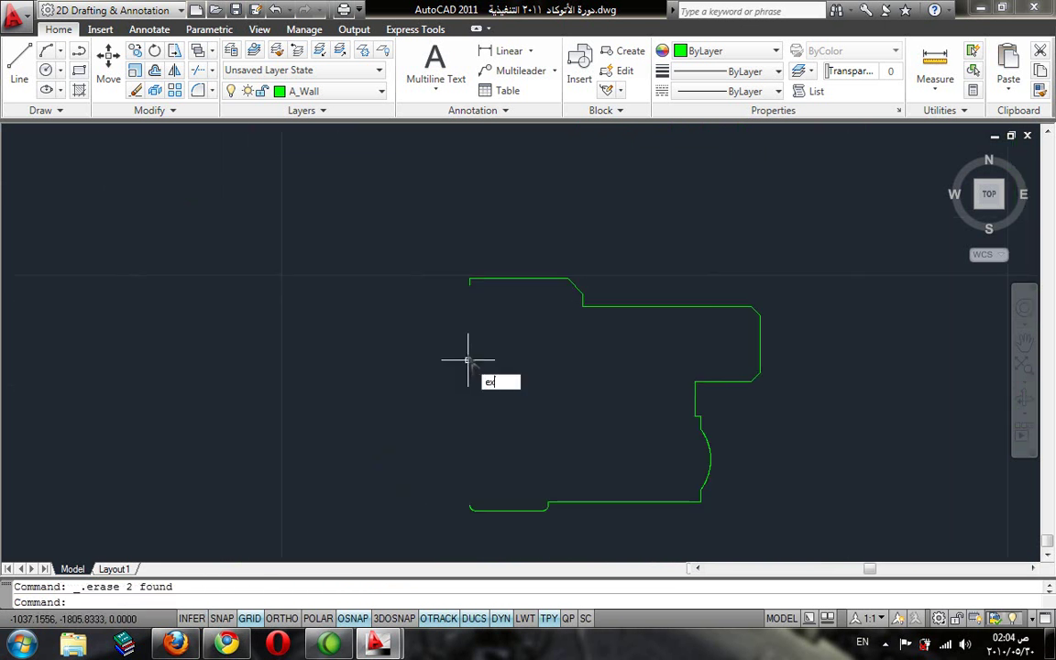
# Step: Check the closed outline's top edge line by selecting it, then clear the selection
pyautogui.press('Return')
pyautogui.press('Return')
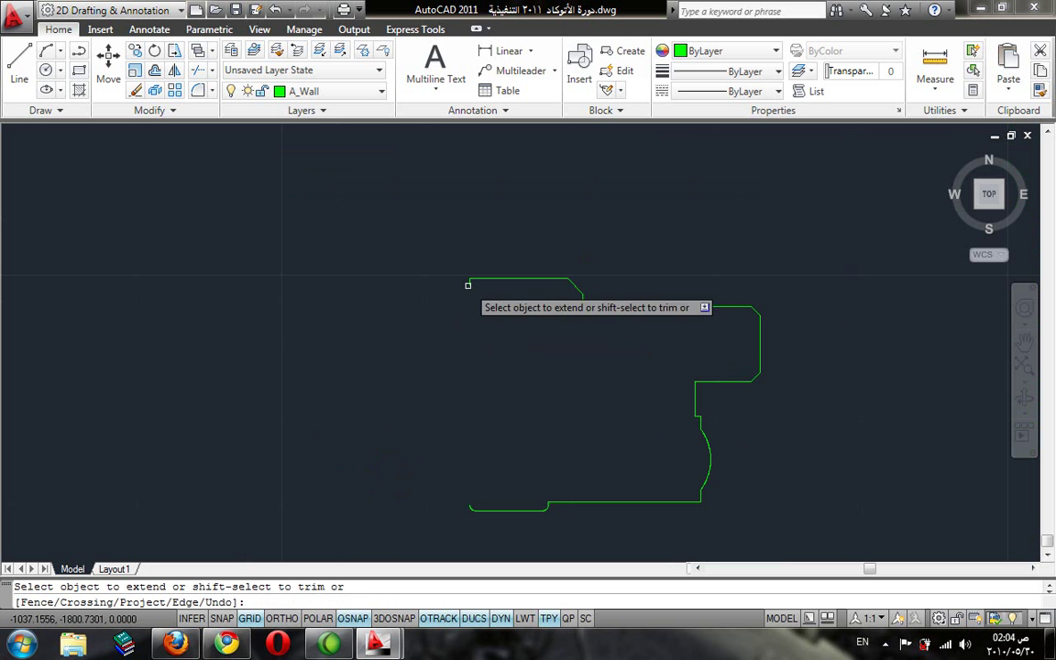
pyautogui.press('Escape')
pyautogui.moveTo(573, 353); pyautogui.dragTo(501, 323, button='middle')
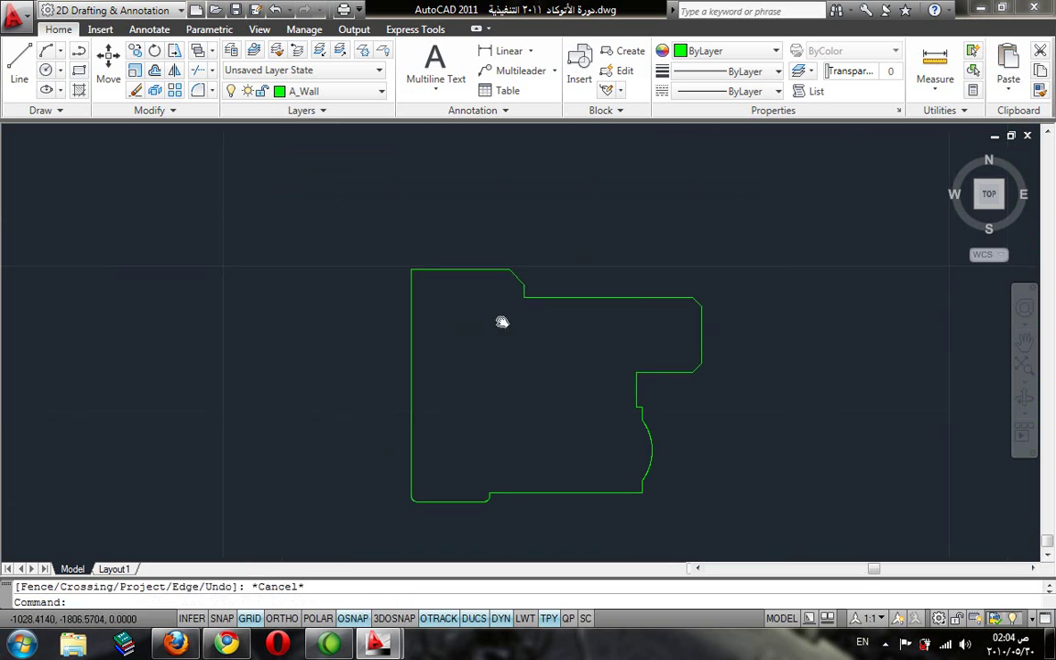
pyautogui.moveTo(569, 350); pyautogui.dragTo(513, 330, button='middle')
pyautogui.scroll(3, 540, 285)
pyautogui.click(540, 288)
pyautogui.scroll(-4, 540, 288)
pyautogui.press('Escape')
pyautogui.scroll(-3, 523, 301)
pyautogui.scroll(3, 518, 342)
pyautogui.write('bo')
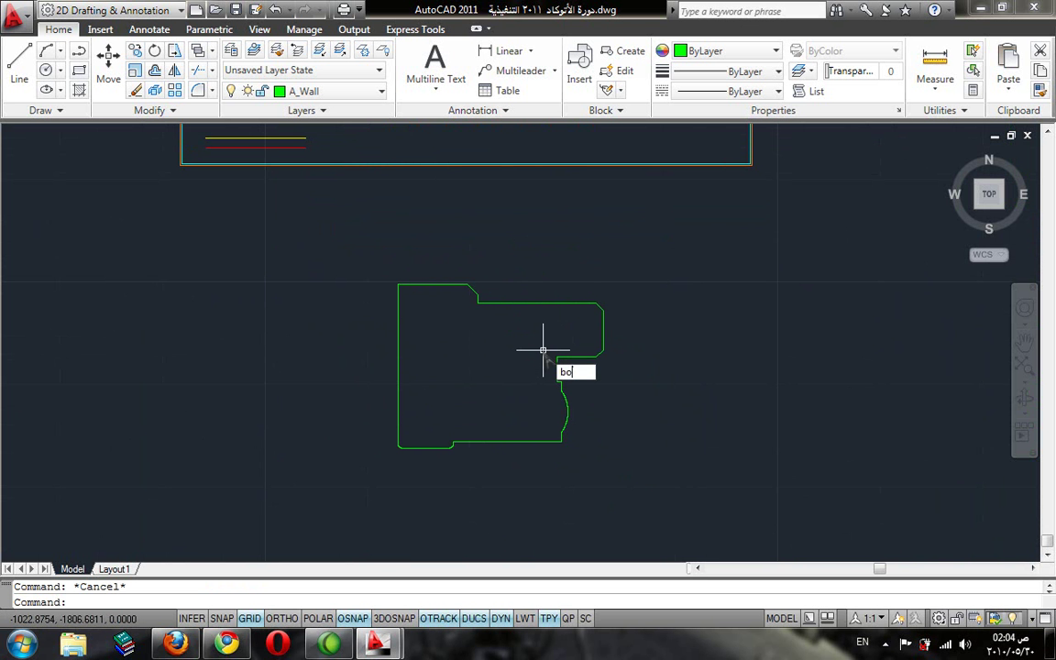
# Step: Create a boundary polyline by picking a point inside the wall outline
pyautogui.press('Return')
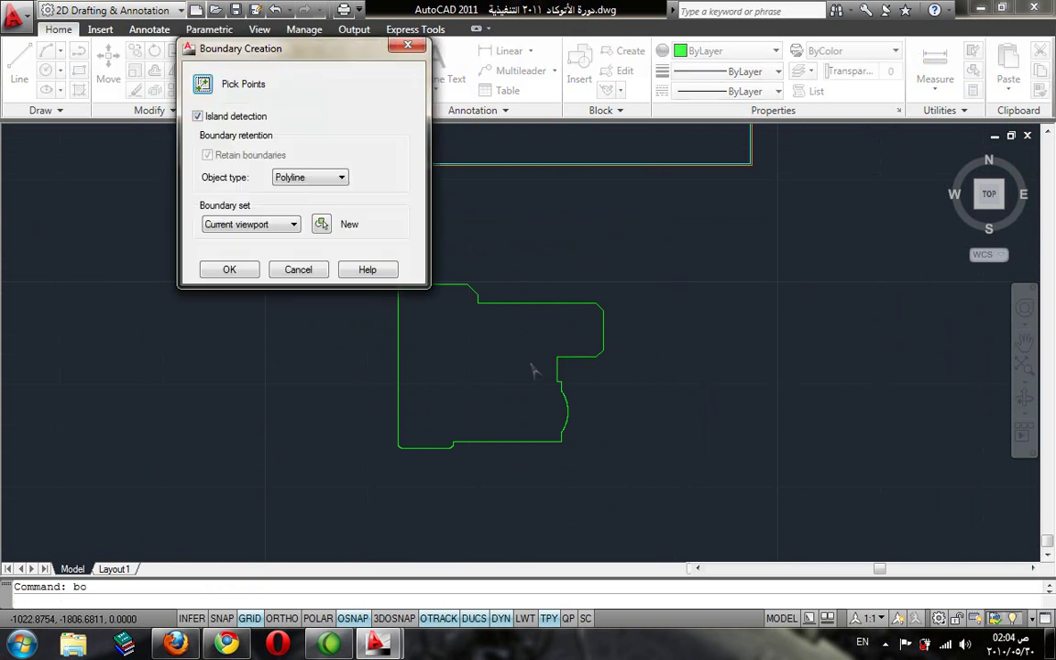
pyautogui.click(229, 272)
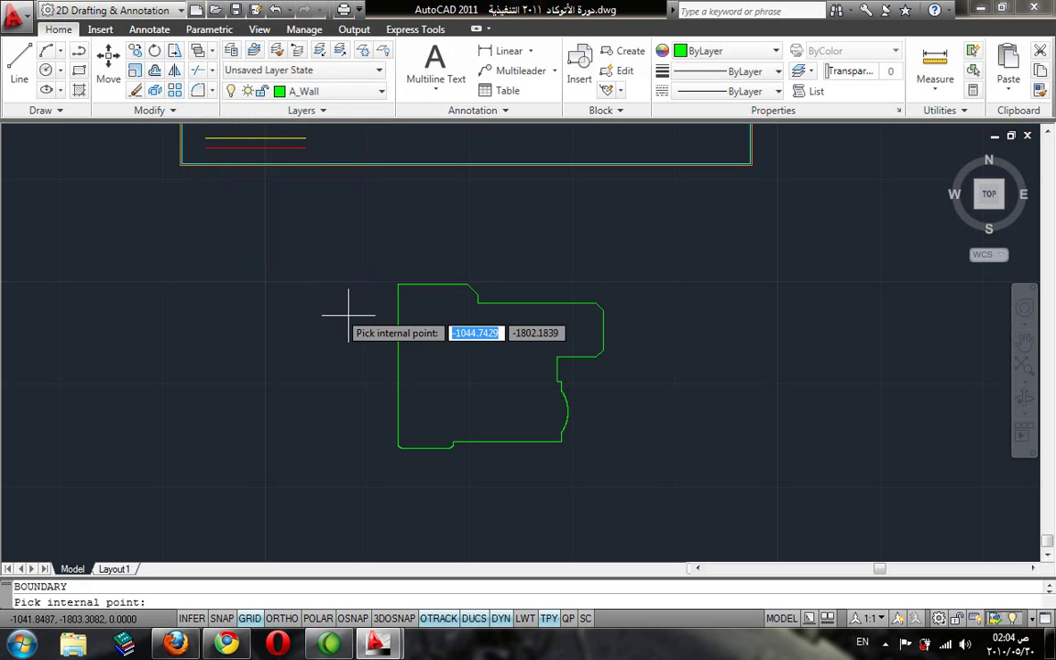
pyautogui.scroll(3, 477, 363)
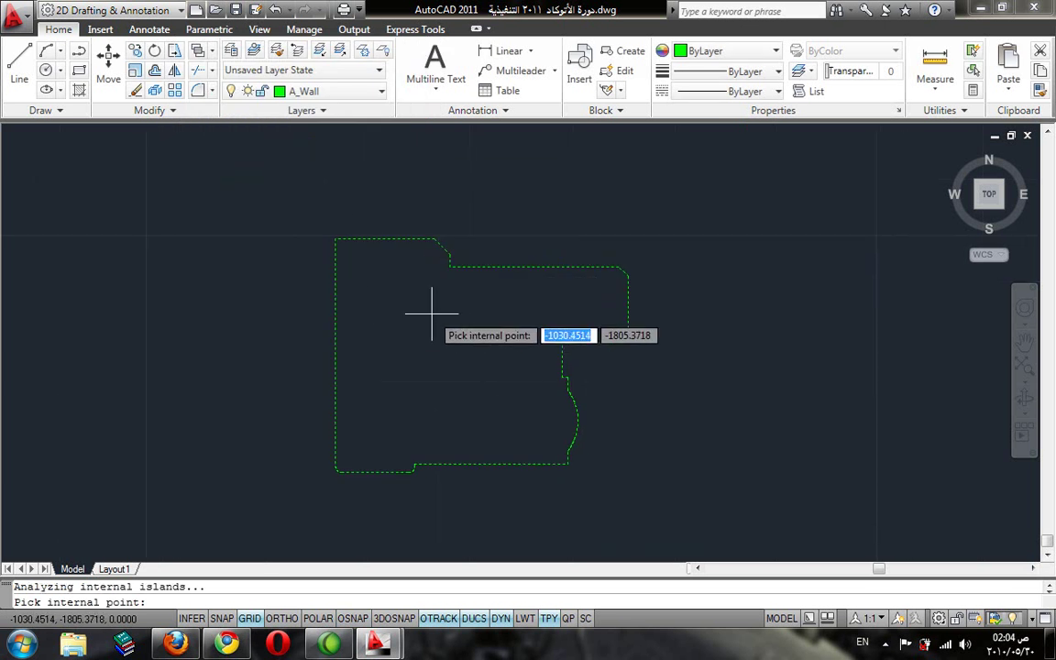
pyautogui.press('Return')
pyautogui.click(478, 267)
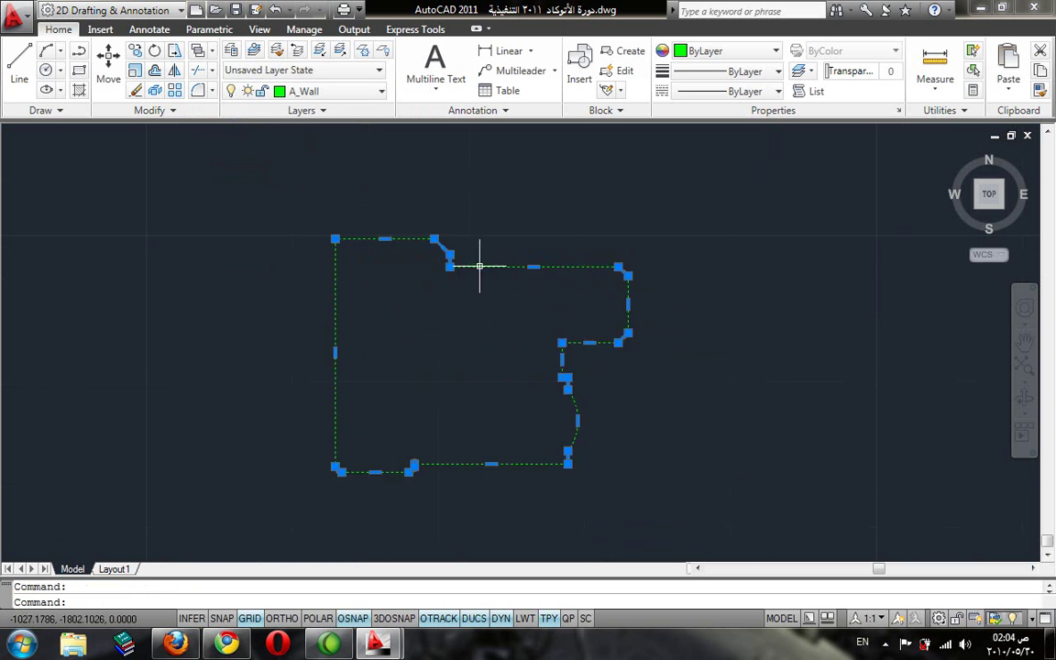
pyautogui.press('Escape')
# Step: Measure the boundary polyline's area as 253.9319 with a 71.3539 perimeter
pyautogui.moveTo(565, 272); pyautogui.dragTo(587, 294, button='middle')
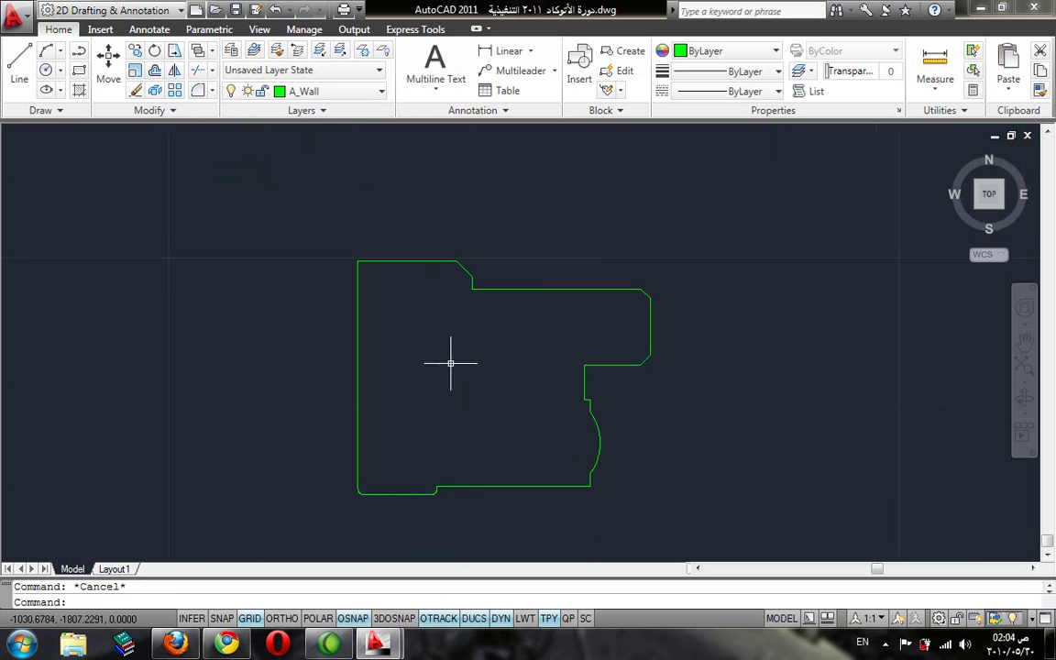
pyautogui.moveTo(479, 262); pyautogui.dragTo(483, 246, button='middle')
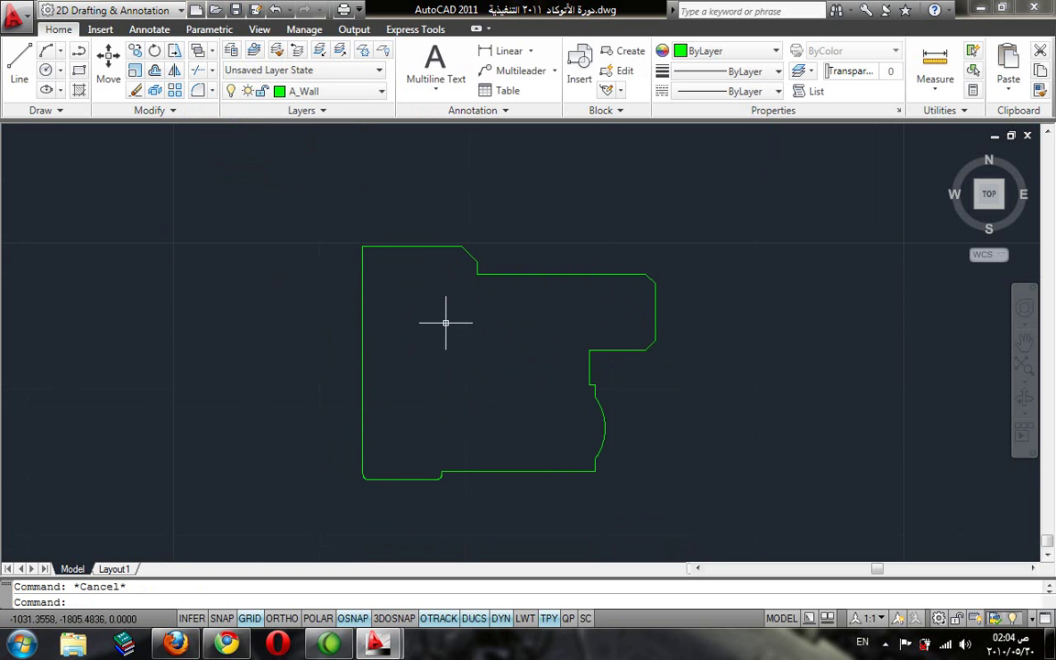
pyautogui.scroll(2, 495, 249)
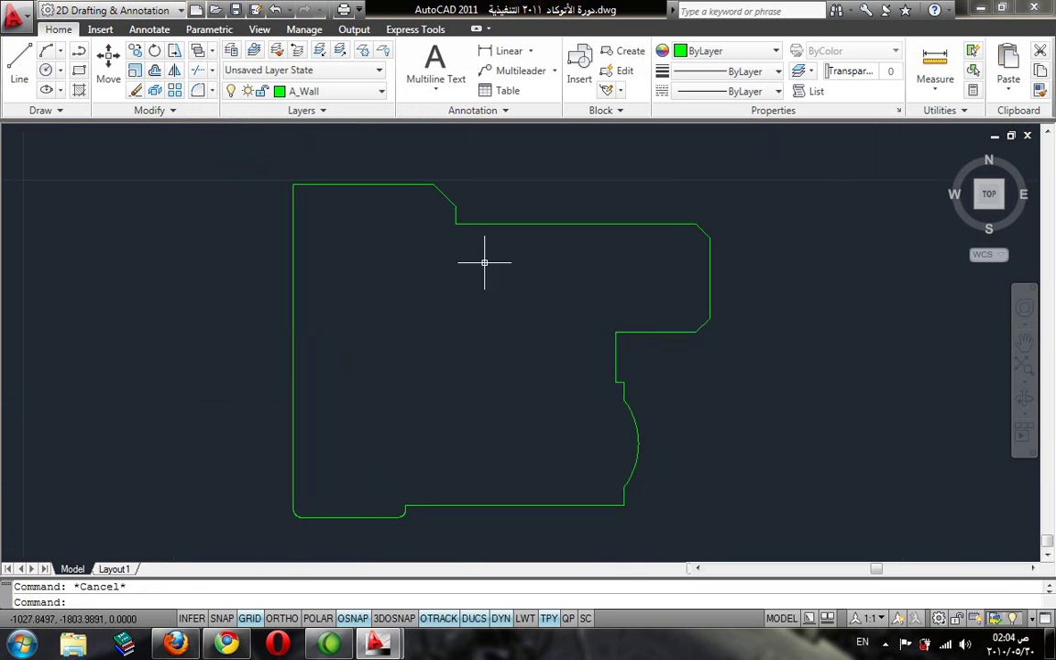
pyautogui.moveTo(412, 284); pyautogui.dragTo(423, 287, button='middle')
pyautogui.click(480, 227)
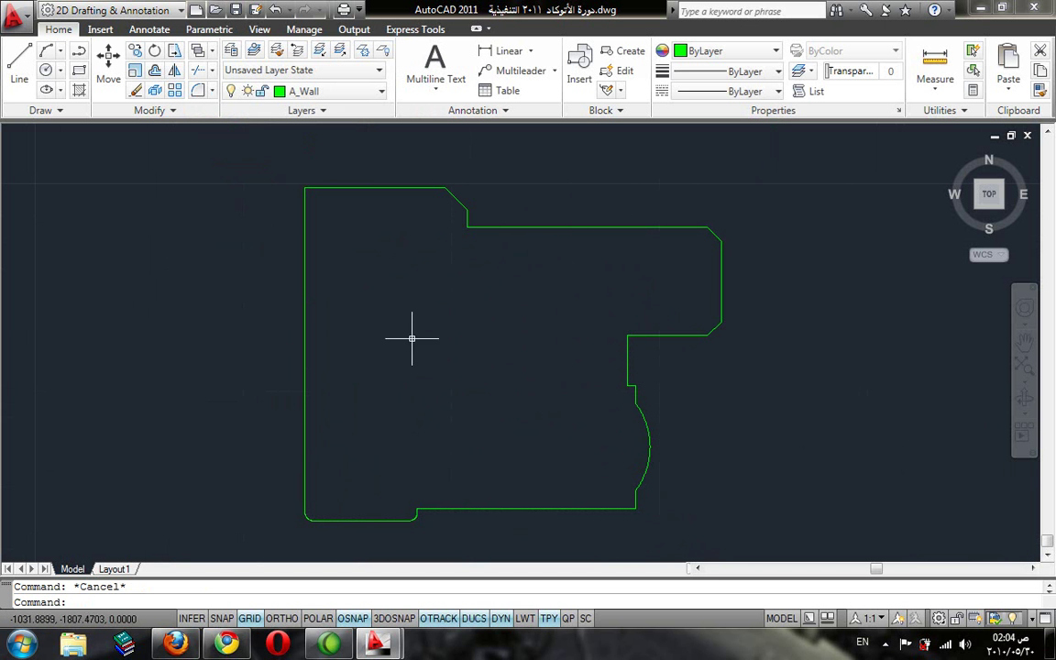
pyautogui.write('aa')
pyautogui.press('Return')
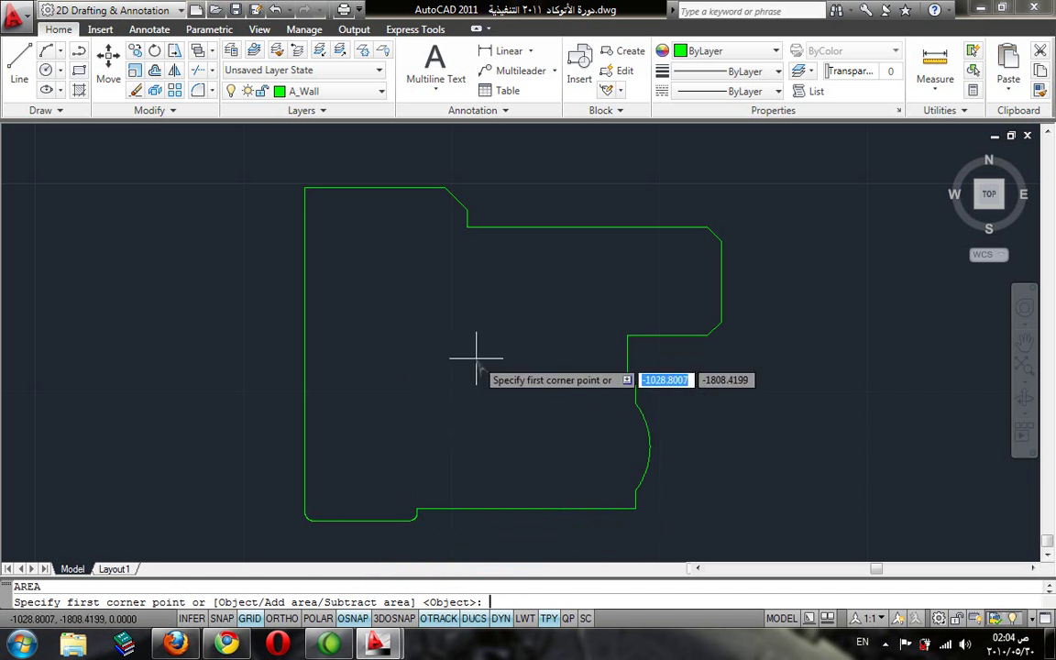
pyautogui.press('Return')
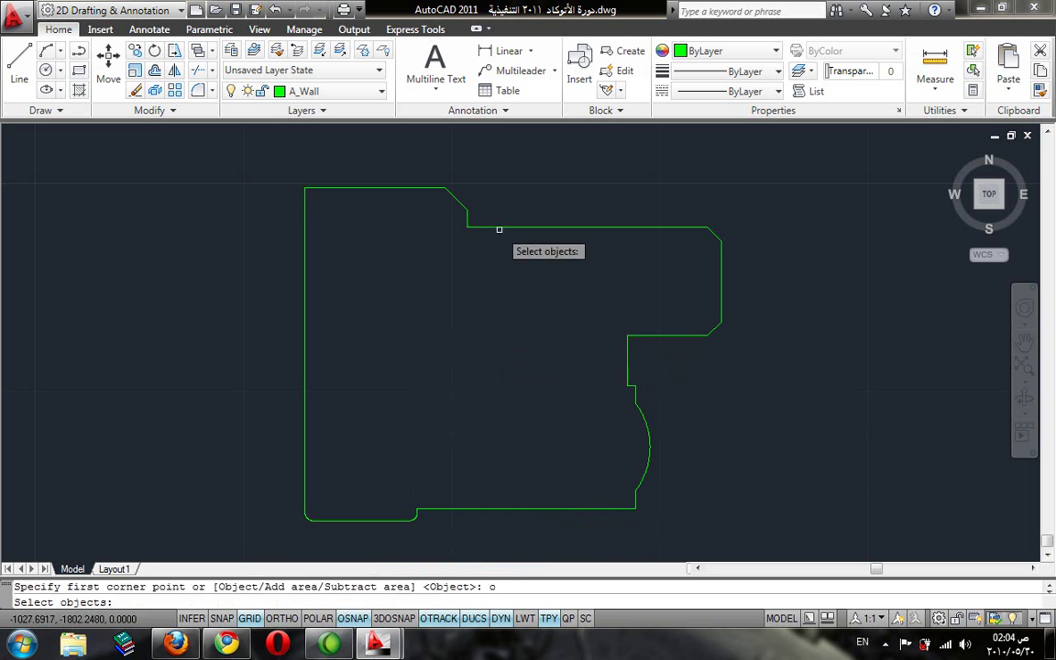
pyautogui.click(499, 229)
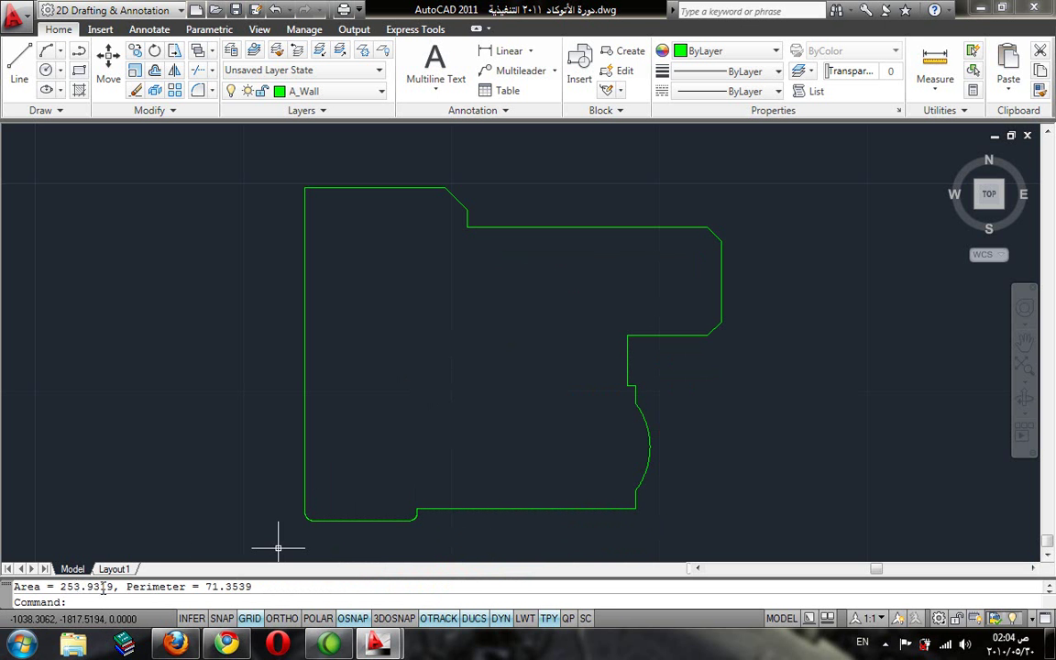
pyautogui.click(498, 328)
# Step: Zoom and pan the ground floor plan to the Family Hall area
pyautogui.scroll(-4, 413, 326)
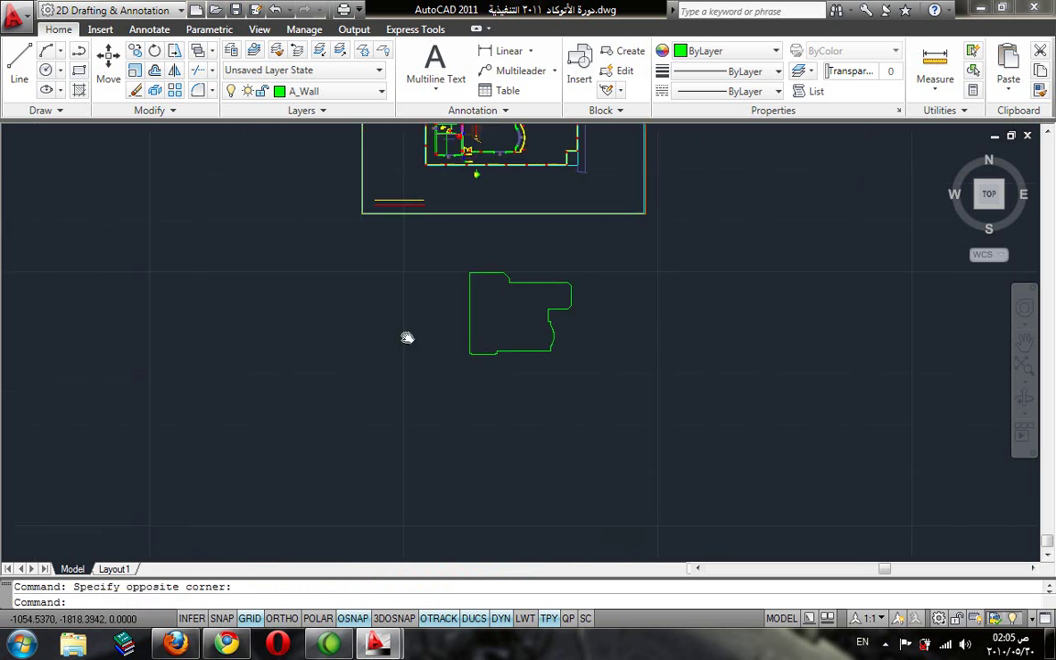
pyautogui.scroll(-1, 466, 334)
pyautogui.scroll(2, 500, 271)
pyautogui.scroll(3, 495, 270)
pyautogui.scroll(2, 488, 267)
pyautogui.scroll(-3, 487, 266)
pyautogui.moveTo(514, 229); pyautogui.dragTo(544, 412, button='middle')
pyautogui.moveTo(590, 97); pyautogui.dragTo(591, 350, button='middle')
pyautogui.scroll(3, 514, 294)
pyautogui.scroll(1, 458, 265)
pyautogui.scroll(2, 481, 344)
pyautogui.scroll(2, 497, 312)
pyautogui.scroll(-2, 498, 312)
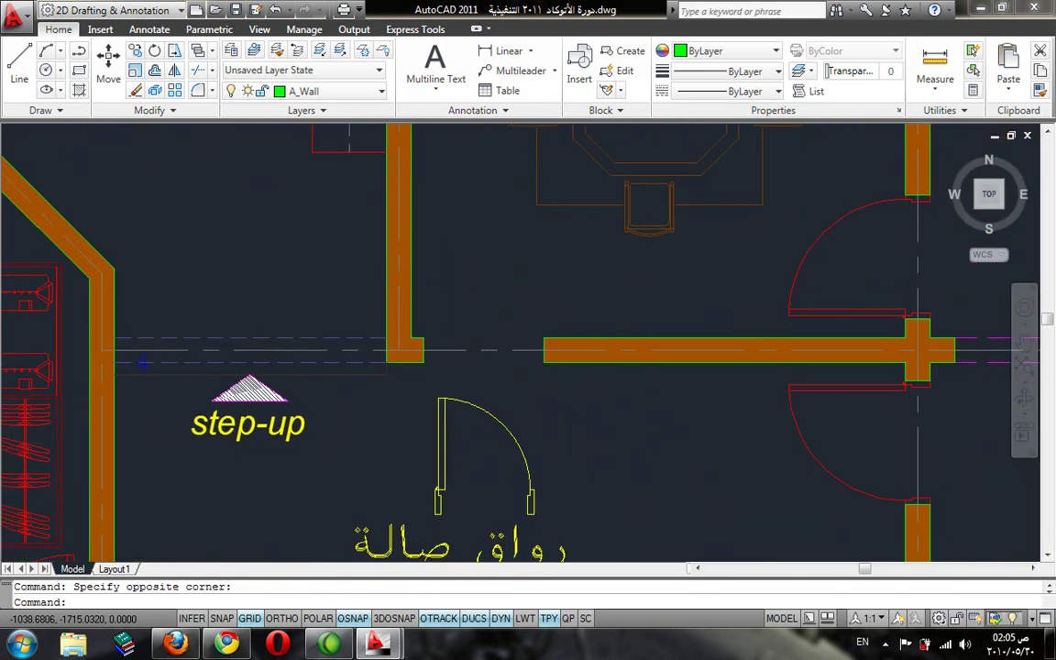
pyautogui.scroll(-2, 512, 331)
pyautogui.scroll(2, 512, 341)
pyautogui.moveTo(509, 348)
pyautogui.mouseDown(button='middle')
pyautogui.moveTo(510, 325)
pyautogui.moveTo(481, 350)
pyautogui.mouseUp(button='middle')
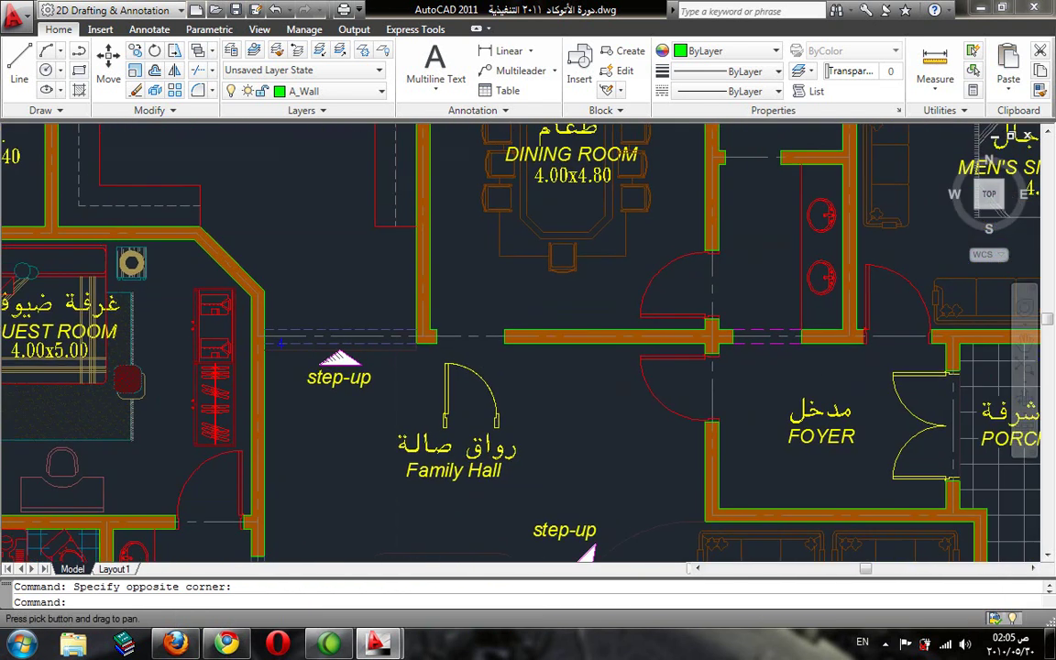
pyautogui.scroll(2, 478, 336)
# Step: Measure the Family Hall wall gap as 0.9800
pyautogui.click(935, 66)
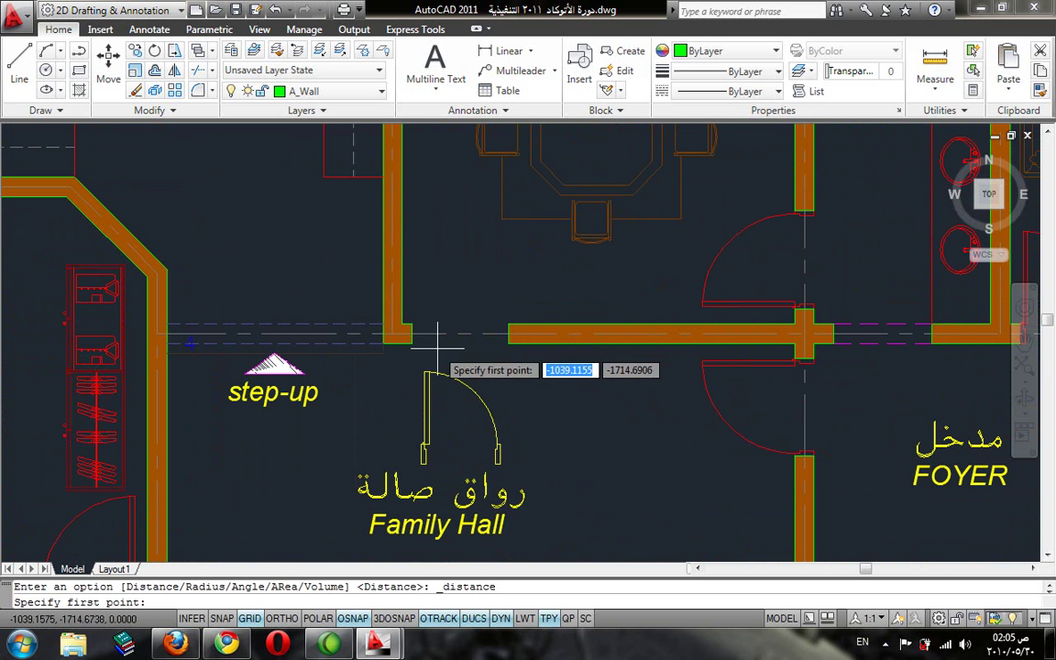
pyautogui.click(411, 324)
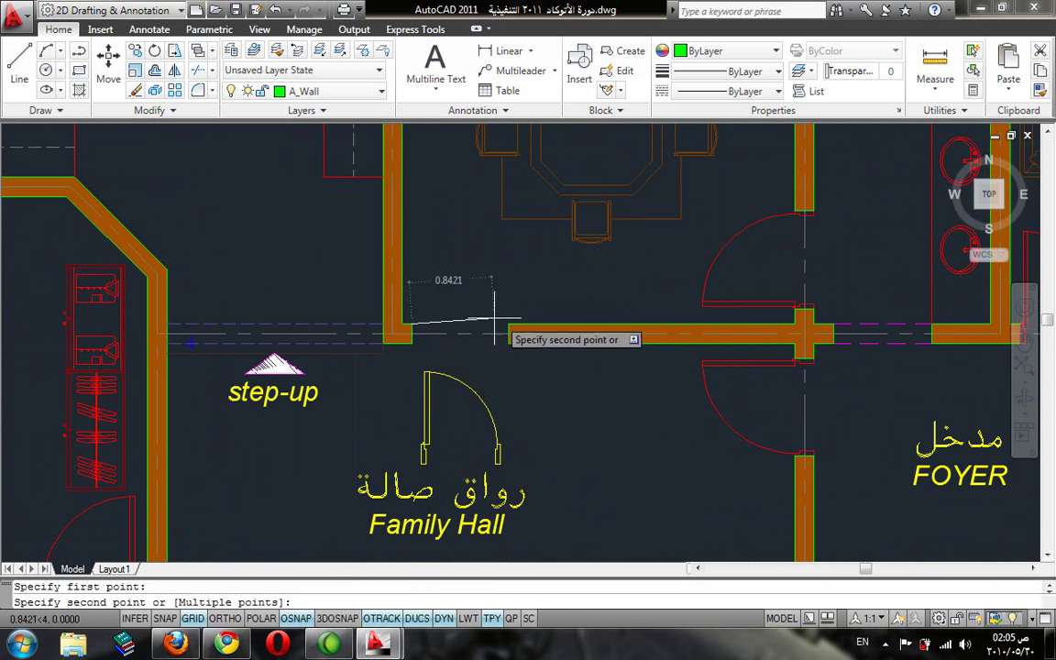
pyautogui.click(508, 325)
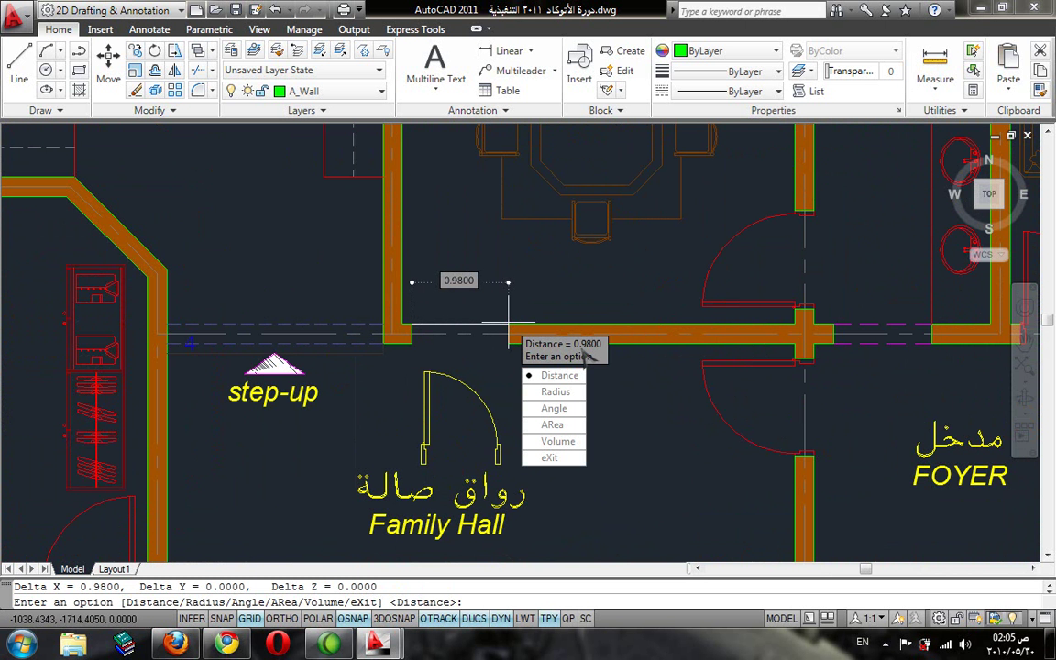
pyautogui.press('Escape')
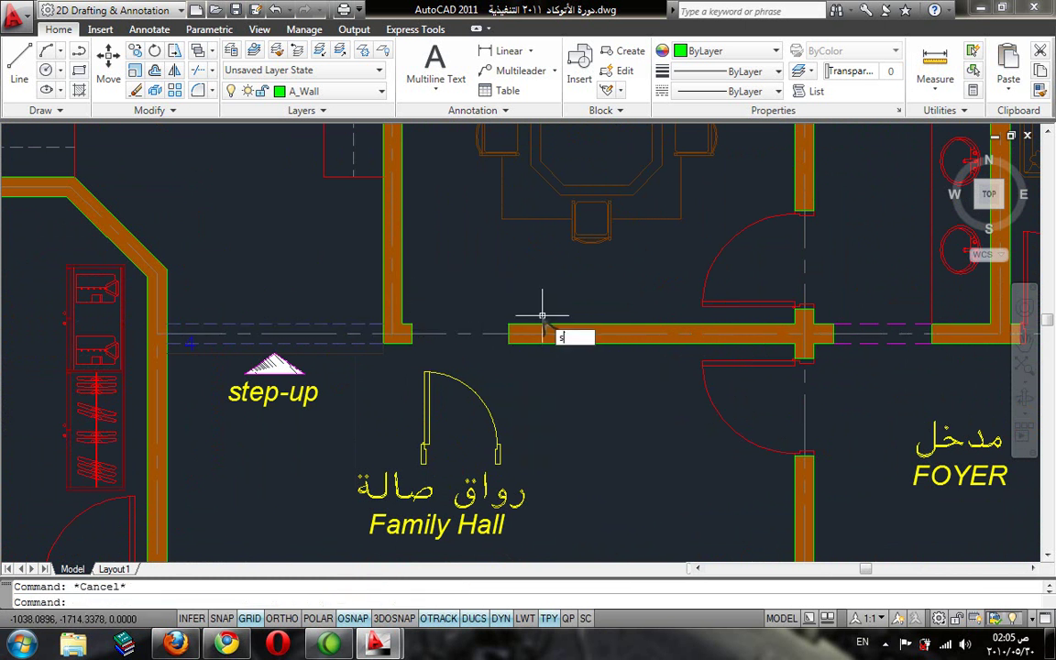
# Step: Start stretching the wall end with a crossing window, then cancel it
pyautogui.press('Return')
pyautogui.scroll(3, 542, 315)
pyautogui.moveTo(531, 290); pyautogui.dragTo(463, 422)
pyautogui.press('Return')
pyautogui.click(469, 424)
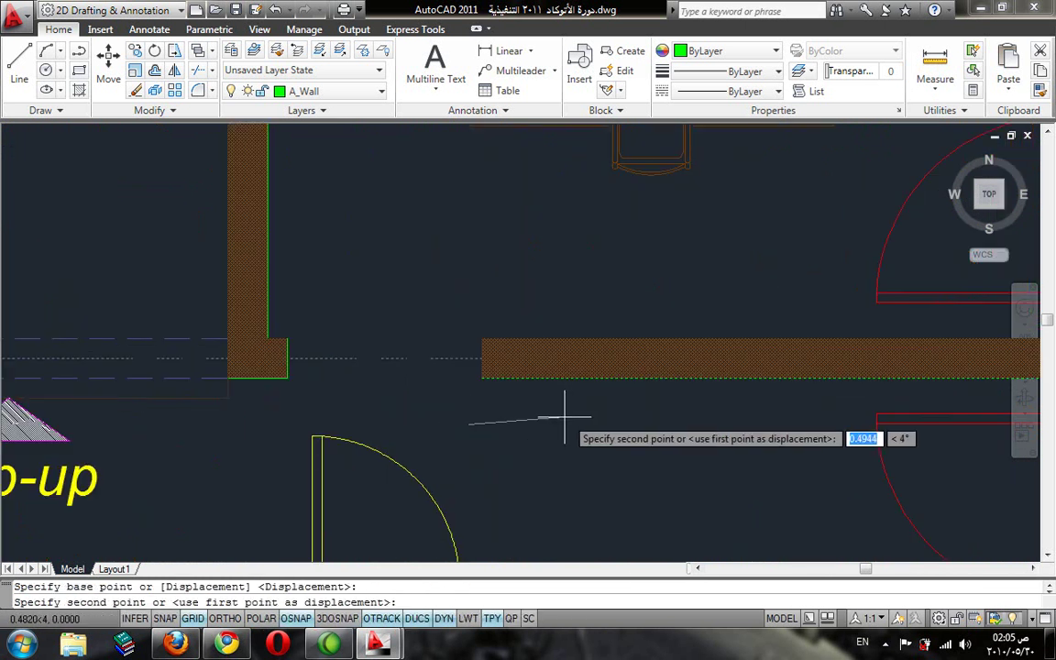
pyautogui.press('Escape')
pyautogui.scroll(-3, 564, 417)
pyautogui.scroll(3, 513, 413)
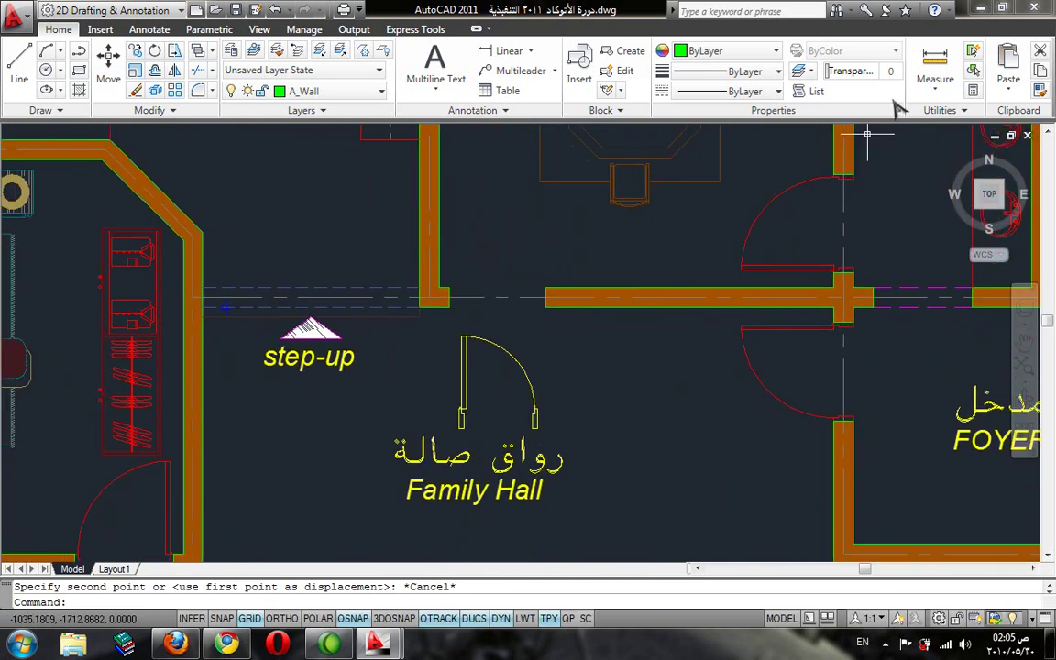
# Step: Measure the door width across its jambs as 0.8176
pyautogui.click(936, 73)
pyautogui.scroll(3, 558, 400)
pyautogui.click(503, 442)
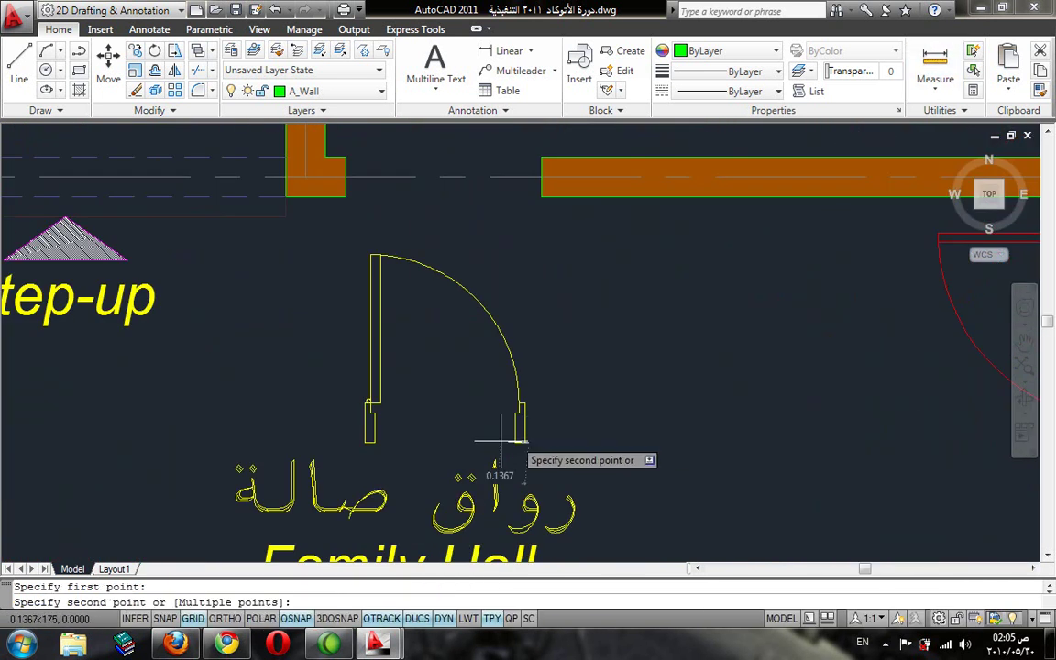
pyautogui.click(364, 442)
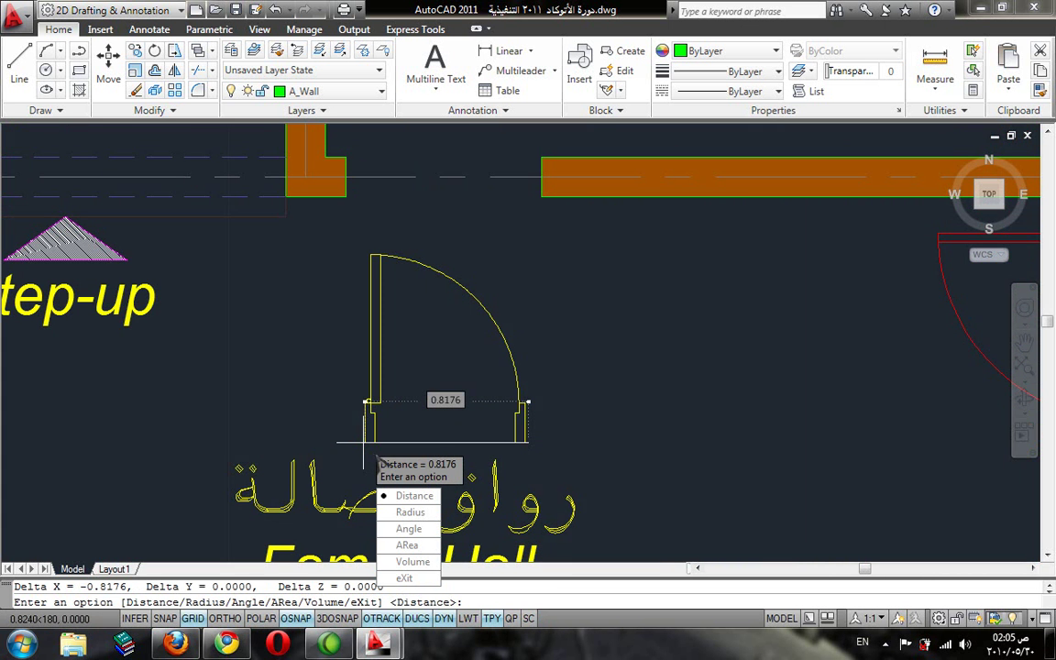
pyautogui.press('Escape')
pyautogui.scroll(-2, 430, 404)
pyautogui.scroll(-1, 468, 376)
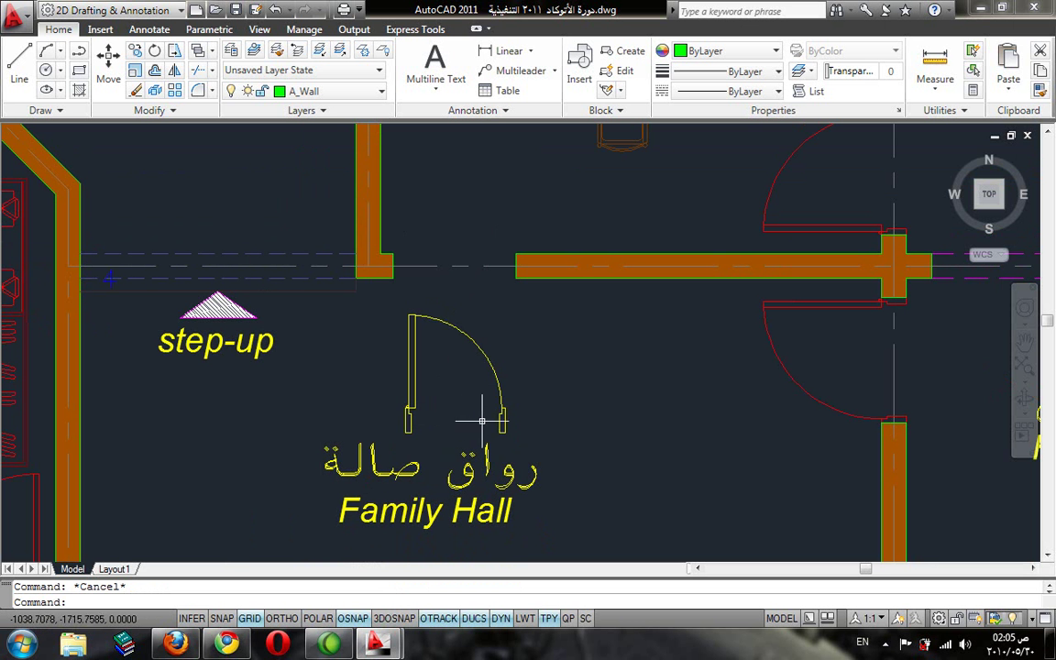
pyautogui.press('Return')
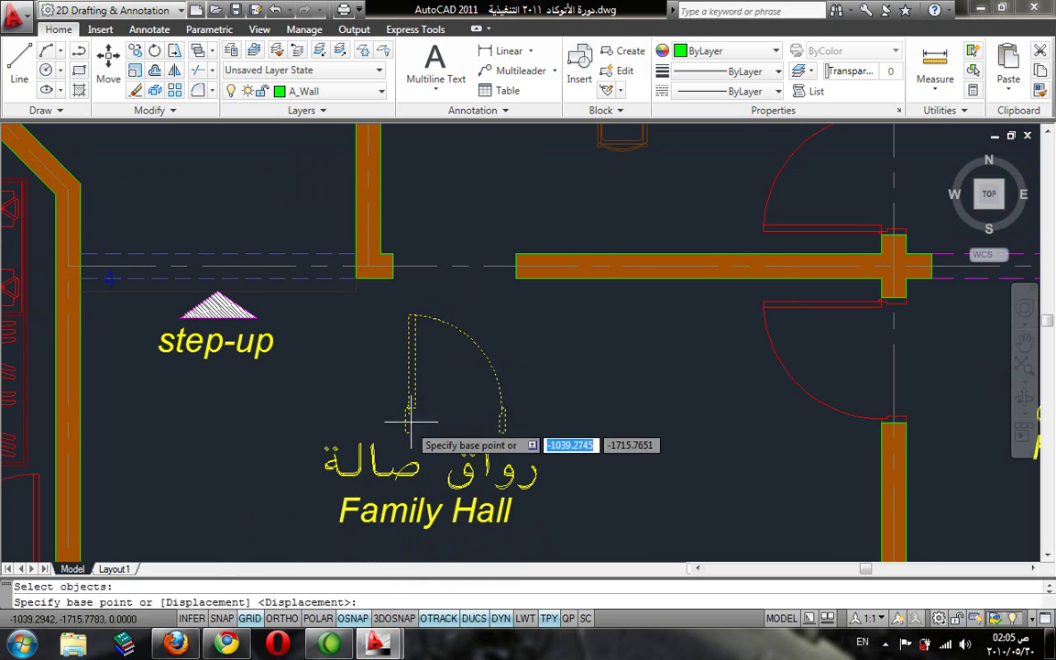
pyautogui.click(406, 409)
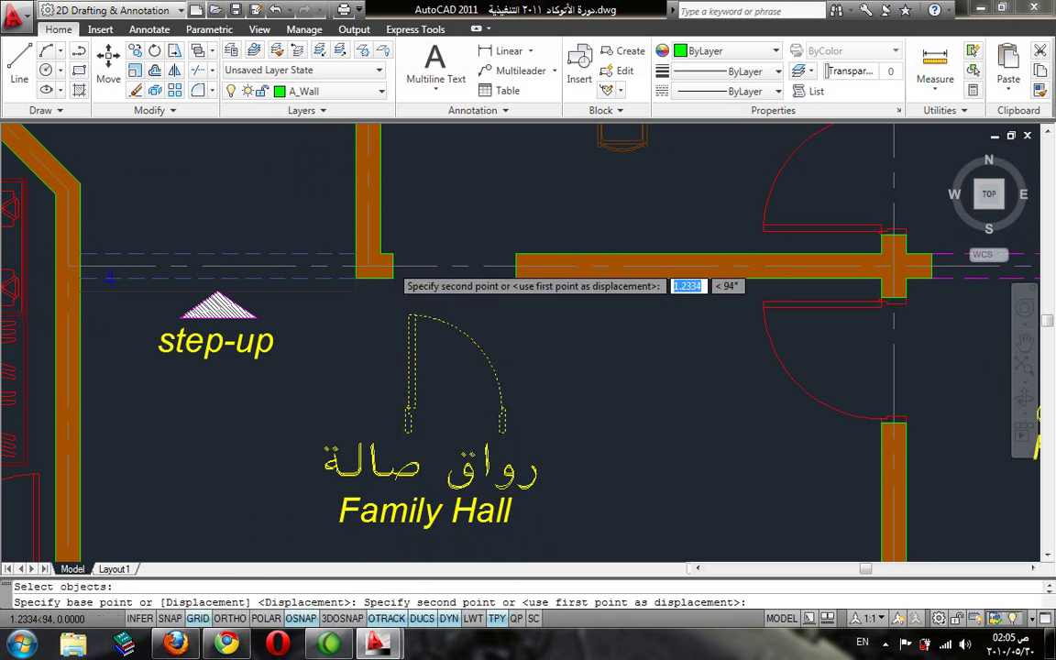
pyautogui.click(394, 278)
pyautogui.scroll(2, 394, 278)
pyautogui.scroll(1, 548, 264)
pyautogui.scroll(-1, 500, 318)
pyautogui.press('Return')
pyautogui.click(460, 227)
pyautogui.click(413, 197)
pyautogui.press('Return')
pyautogui.click(436, 232)
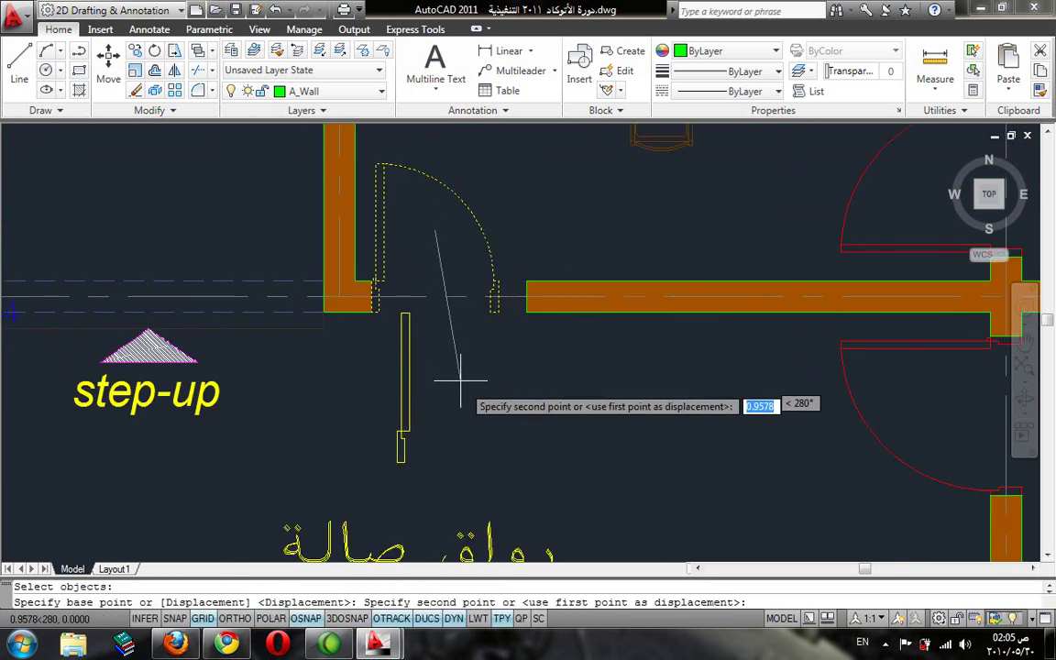
pyautogui.press('Escape')
pyautogui.moveTo(460, 420); pyautogui.dragTo(476, 346, button='middle')
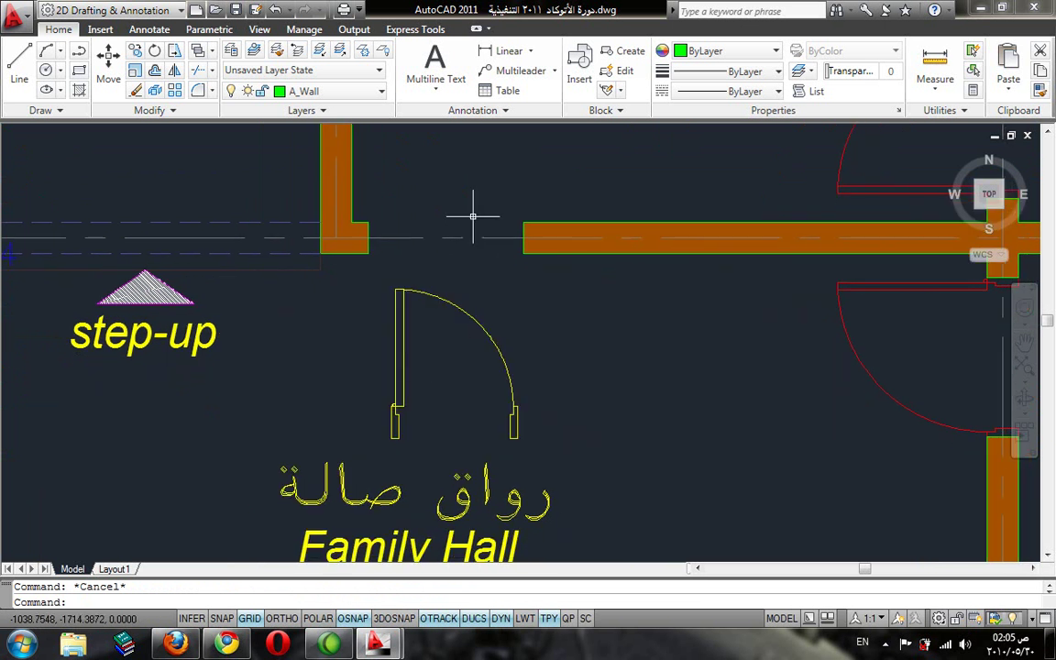
pyautogui.click(175, 111)
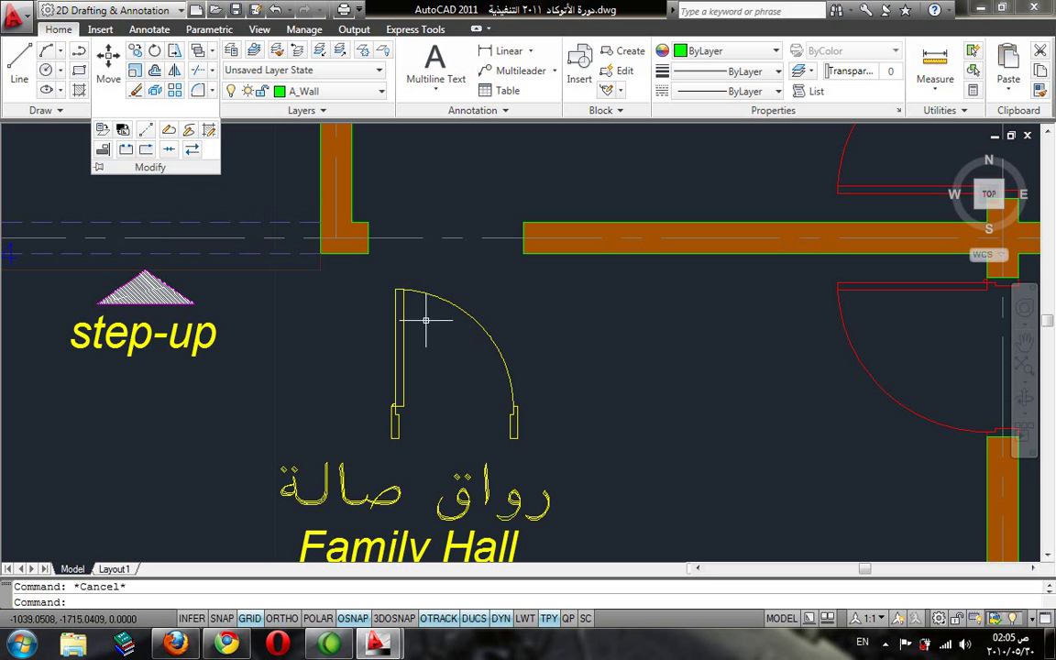
pyautogui.write('a')
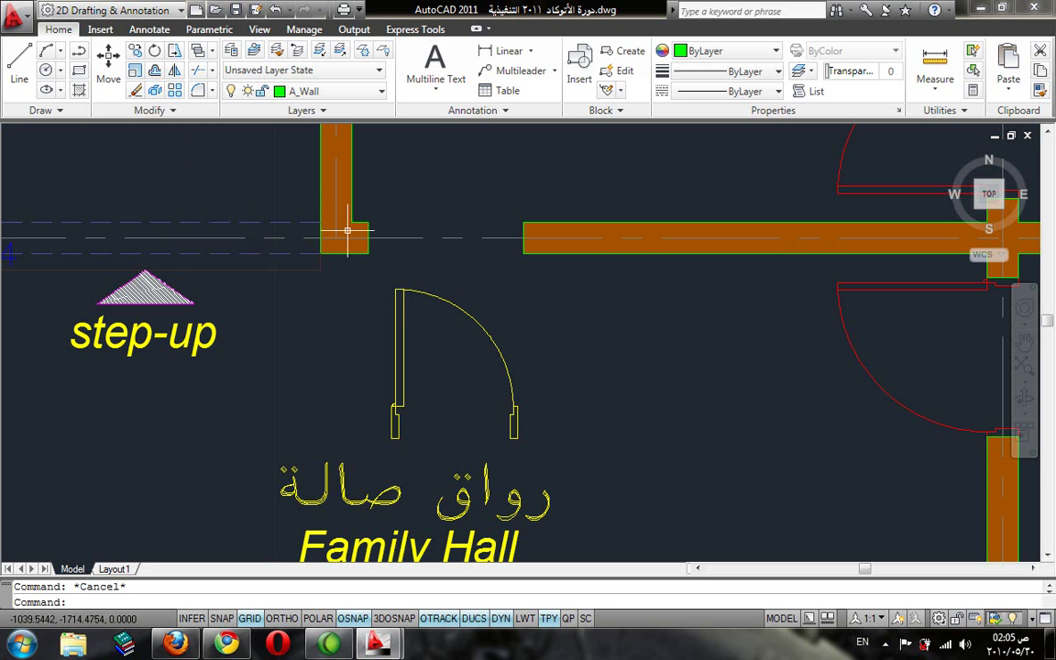
pyautogui.press('Return')
pyautogui.click(400, 346)
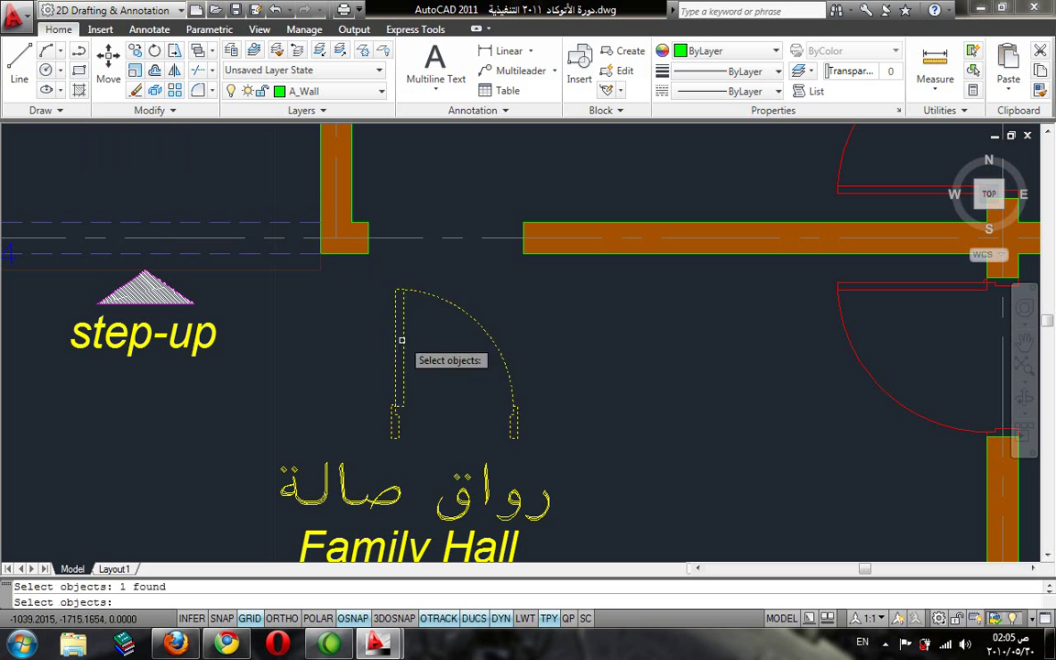
pyautogui.press('Return')
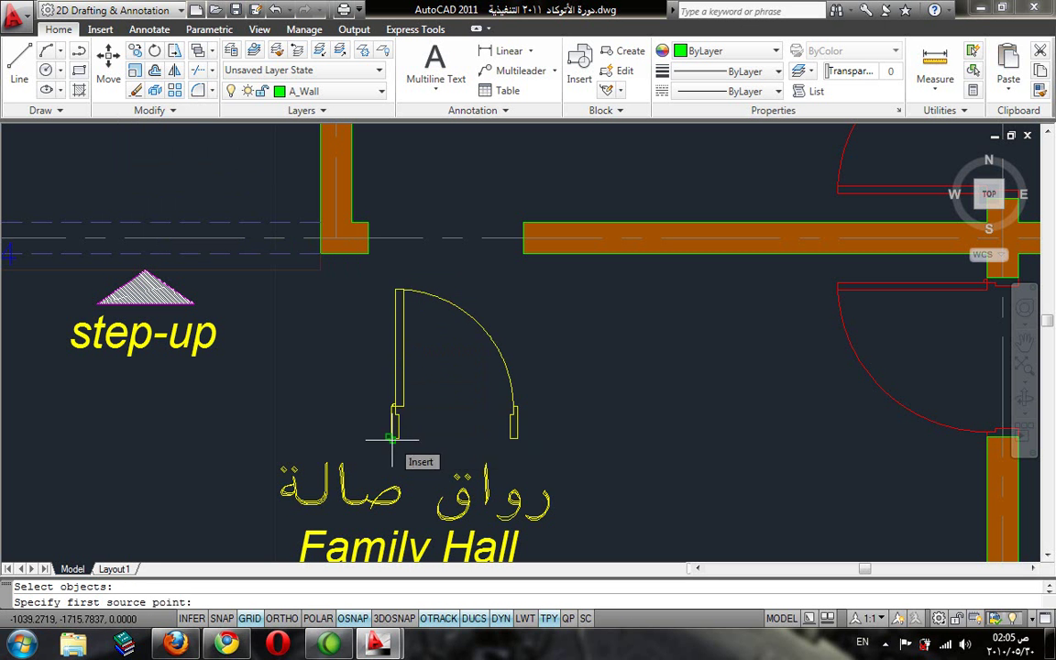
pyautogui.click(391, 438)
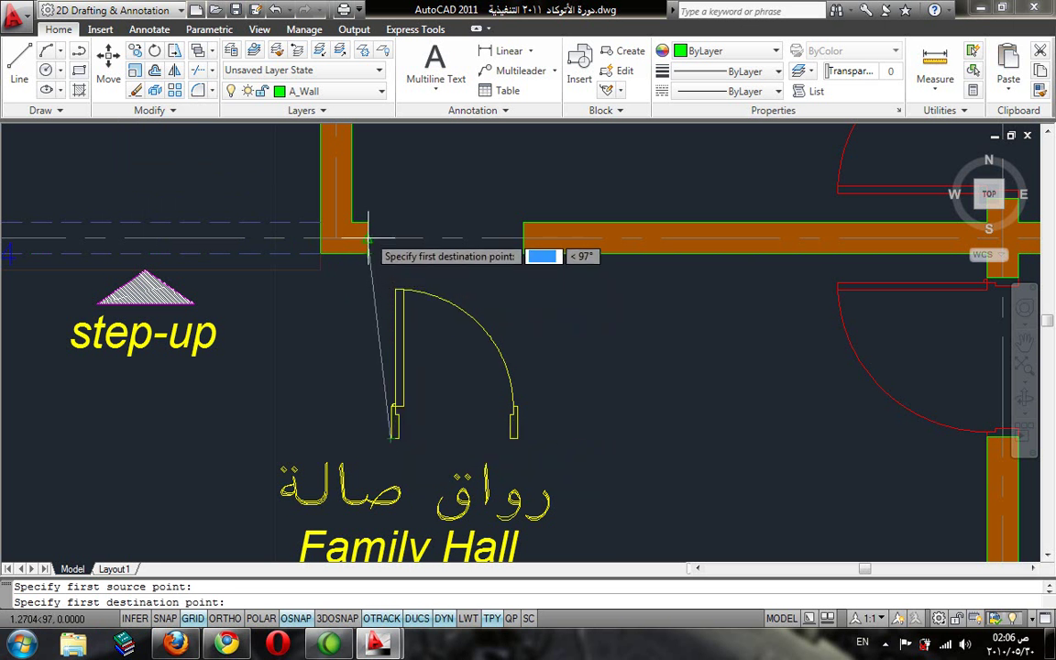
pyautogui.click(366, 254)
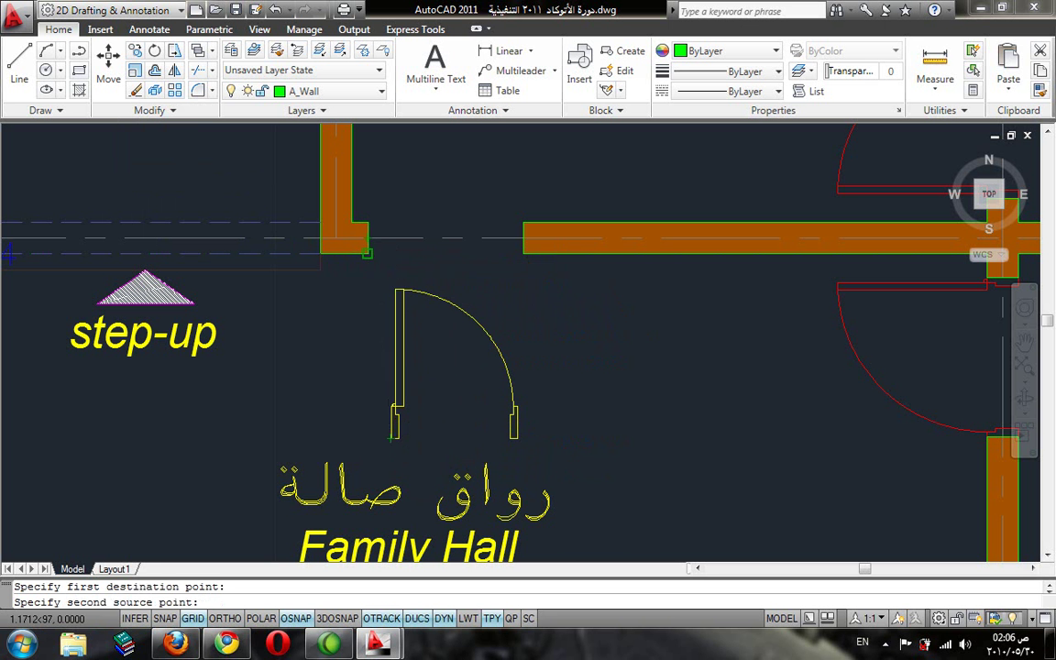
pyautogui.click(514, 420)
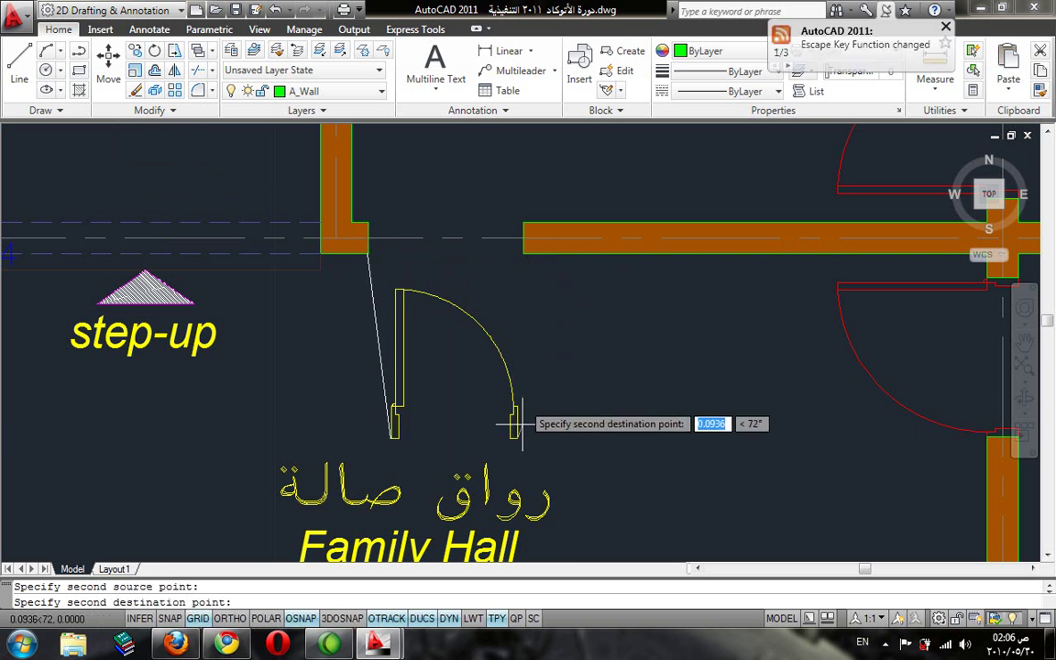
pyautogui.click(521, 254)
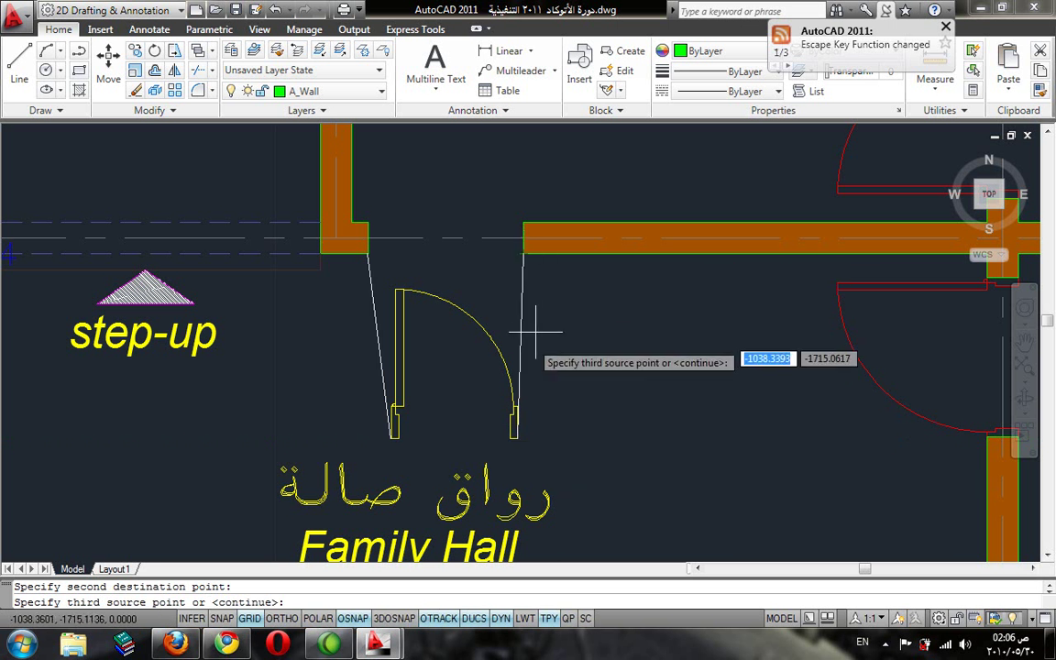
pyautogui.press('Return')
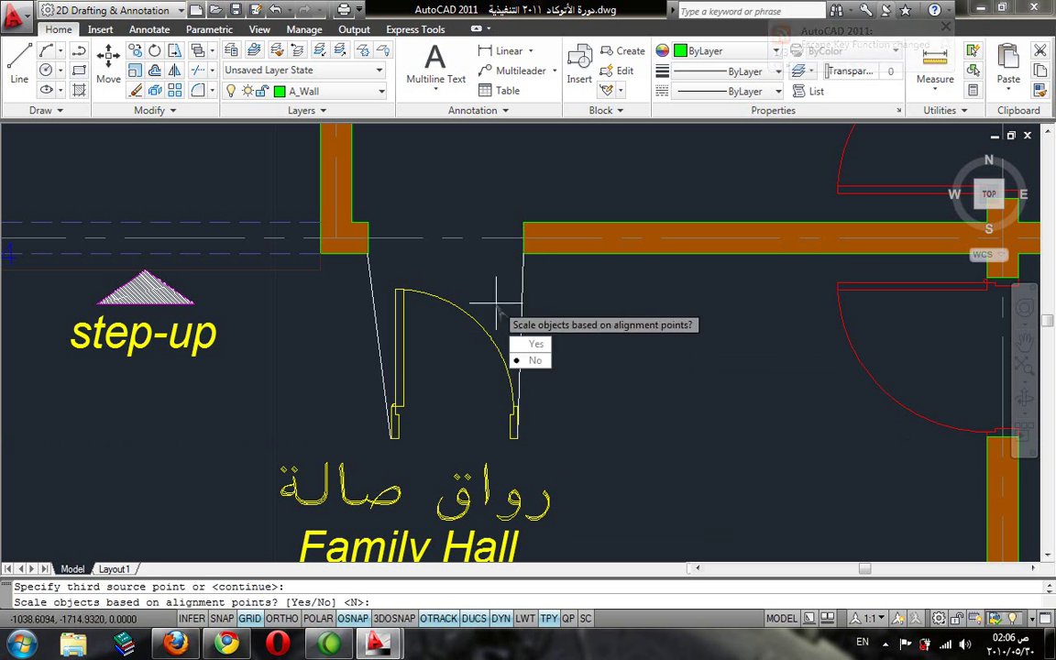
pyautogui.click(534, 344)
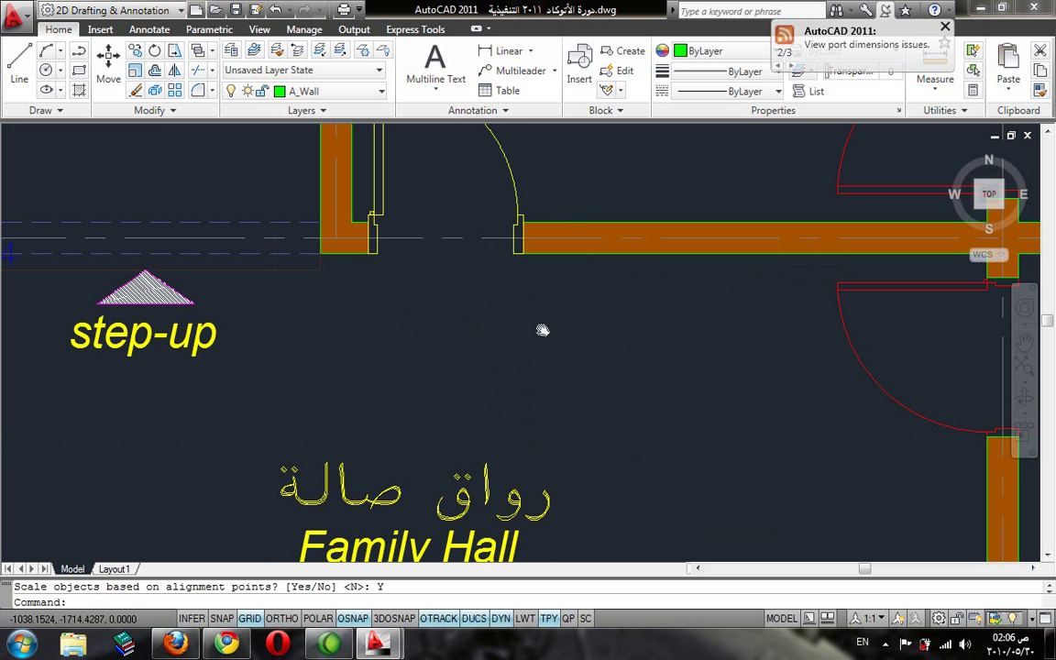
pyautogui.moveTo(542, 330); pyautogui.dragTo(498, 449, button='middle')
pyautogui.click(947, 28)
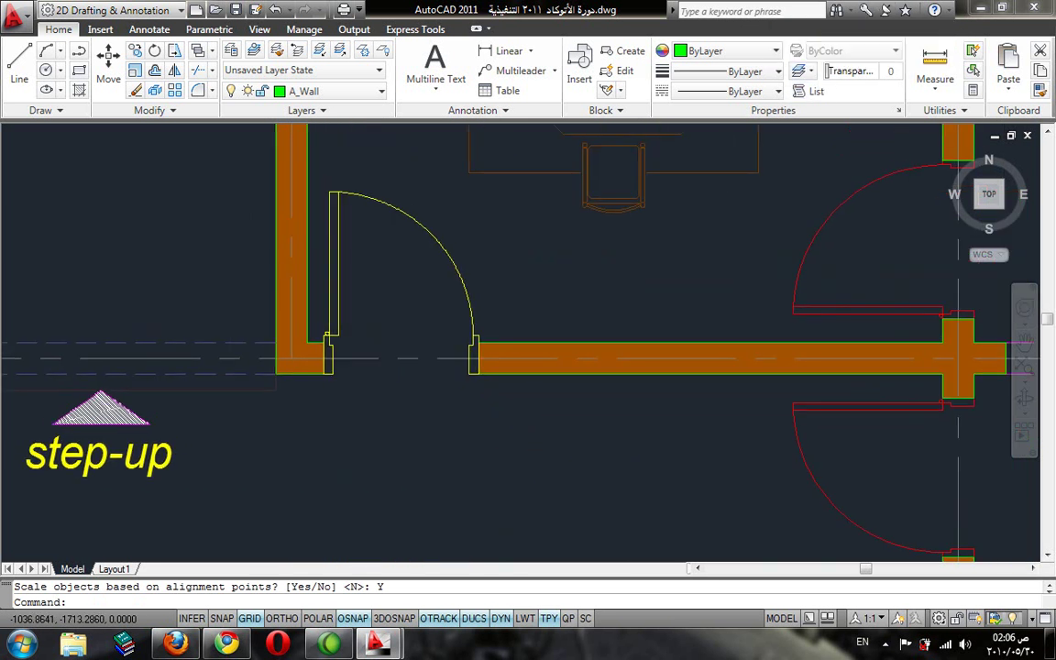
pyautogui.moveTo(474, 376); pyautogui.dragTo(522, 416, button='middle')
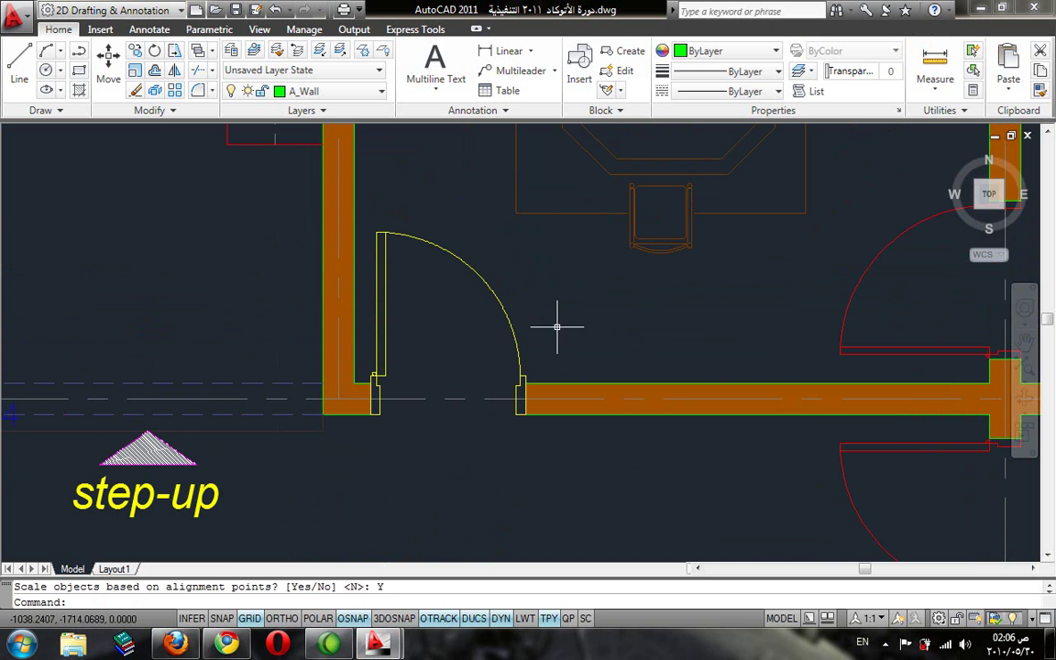
pyautogui.hotkey('ctrl', 'z')
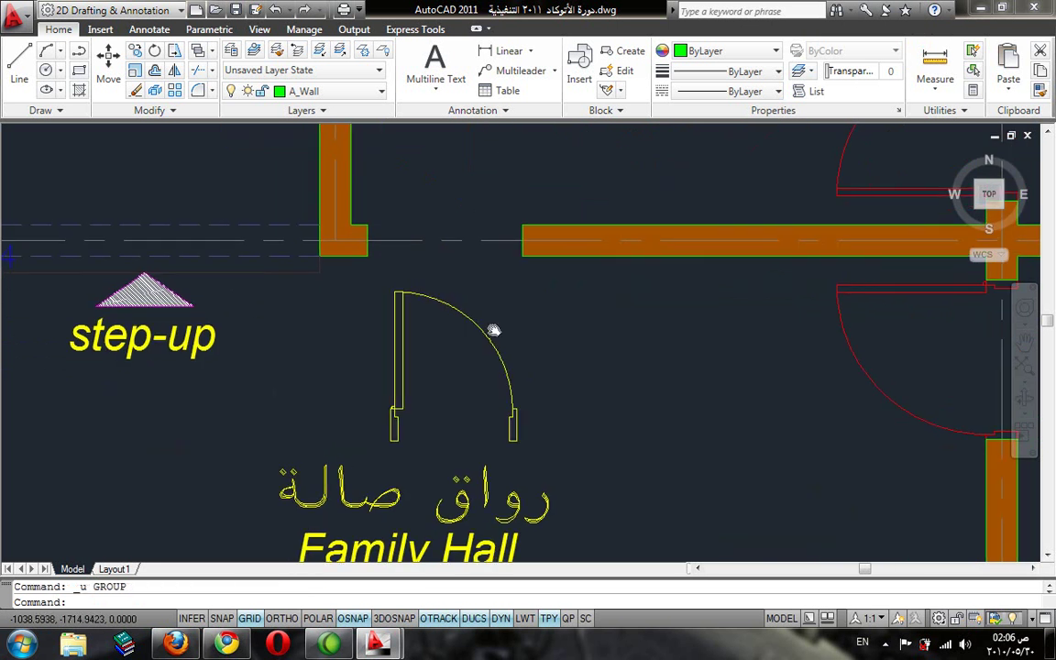
# Step: Select the door for a move with a crossing window, then cancel
pyautogui.moveTo(492, 330); pyautogui.dragTo(495, 354, button='middle')
pyautogui.write('m')
pyautogui.press('Return')
pyautogui.click(504, 368)
pyautogui.click(400, 456)
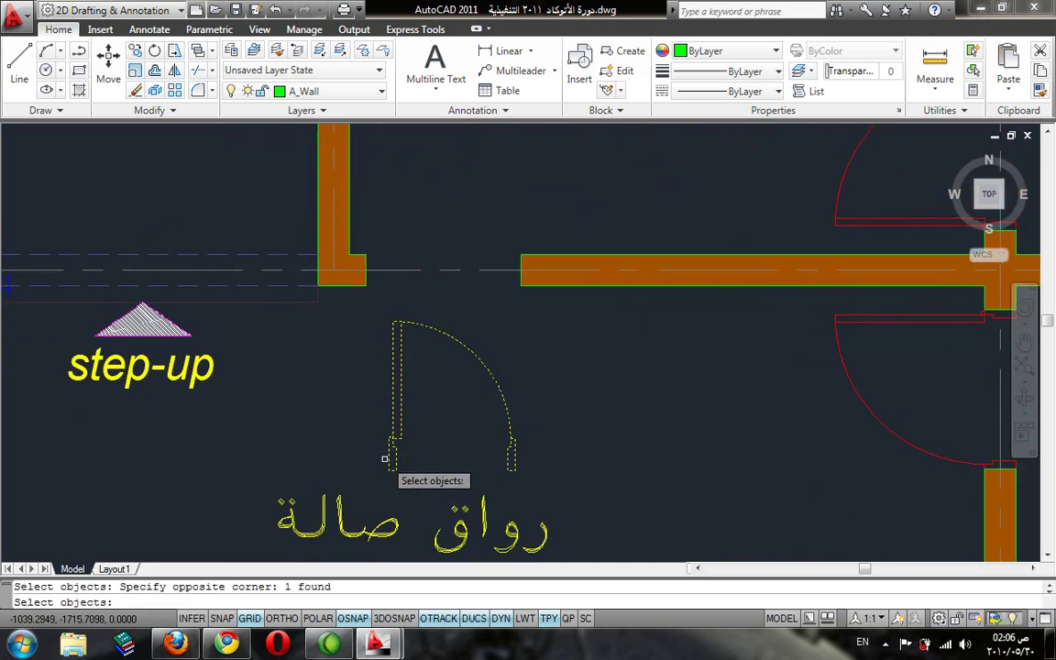
pyautogui.press('Return')
pyautogui.press('Escape')
# Step: Move the door by its left jamb onto the left wall end of the opening
pyautogui.press('Return')
pyautogui.click(522, 374)
pyautogui.click(405, 455)
pyautogui.press('Return')
pyautogui.click(390, 420)
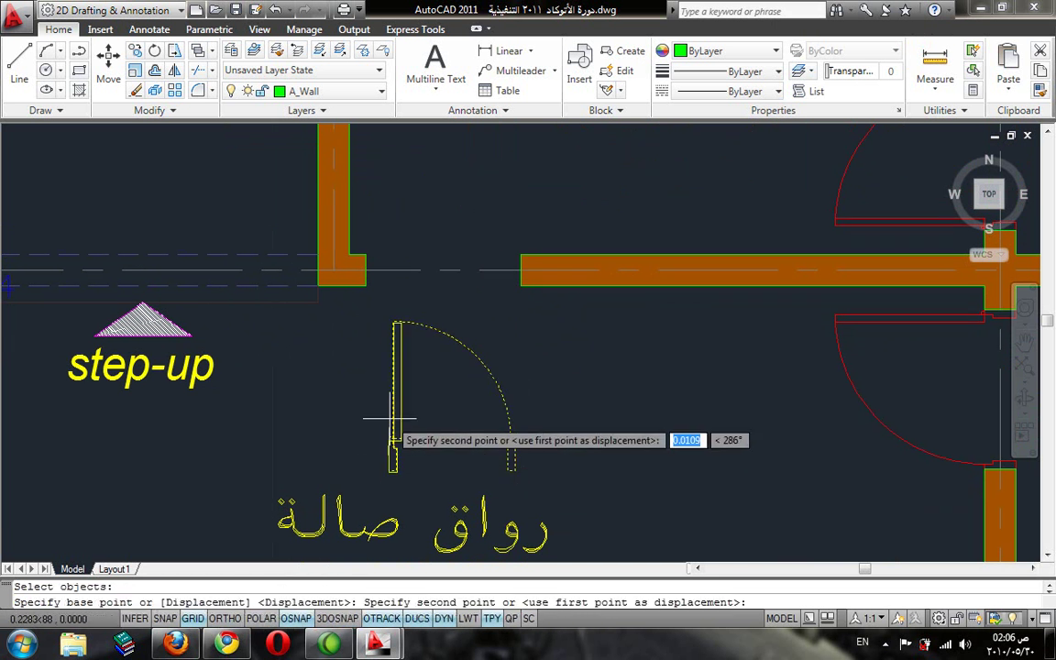
pyautogui.click(372, 274)
pyautogui.scroll(2, 453, 352)
pyautogui.scroll(1, 431, 311)
pyautogui.moveTo(431, 310); pyautogui.dragTo(450, 339, button='middle')
pyautogui.write('sc')
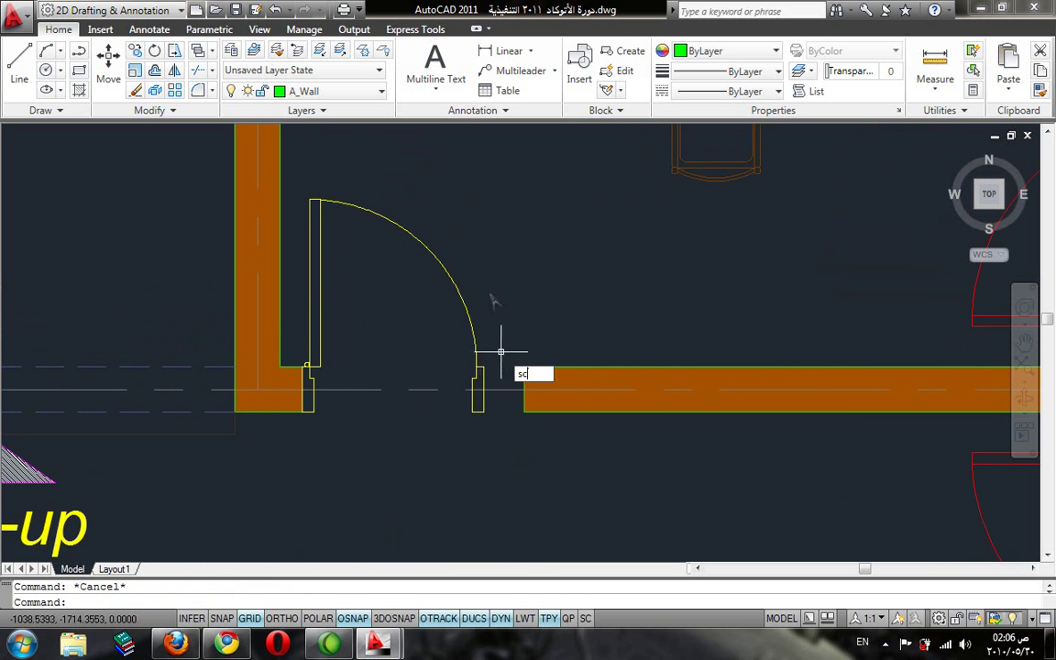
# Step: Select the door for scaling with its base point at the left wall corner
pyautogui.press('Return')
pyautogui.click(483, 216)
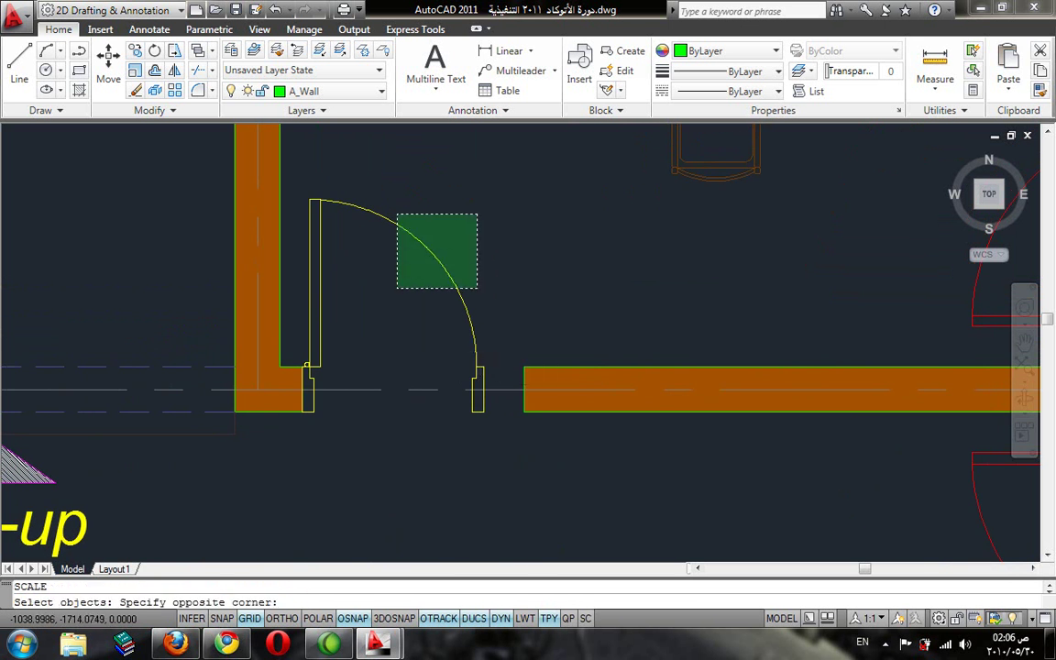
pyautogui.click(397, 312)
pyautogui.press('Return')
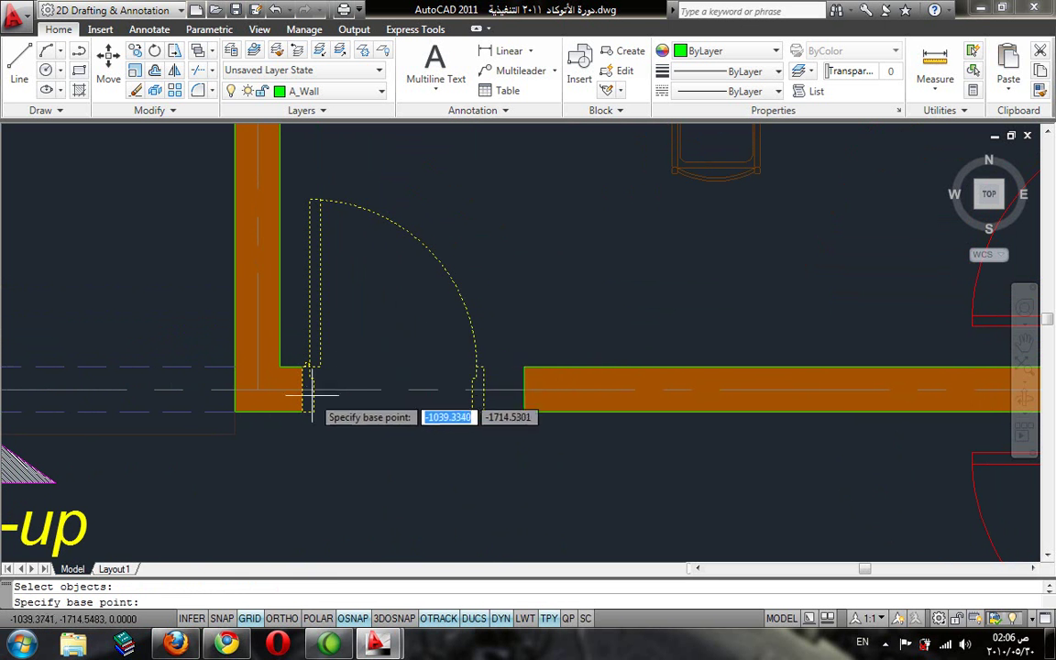
pyautogui.scroll(3, 302, 398)
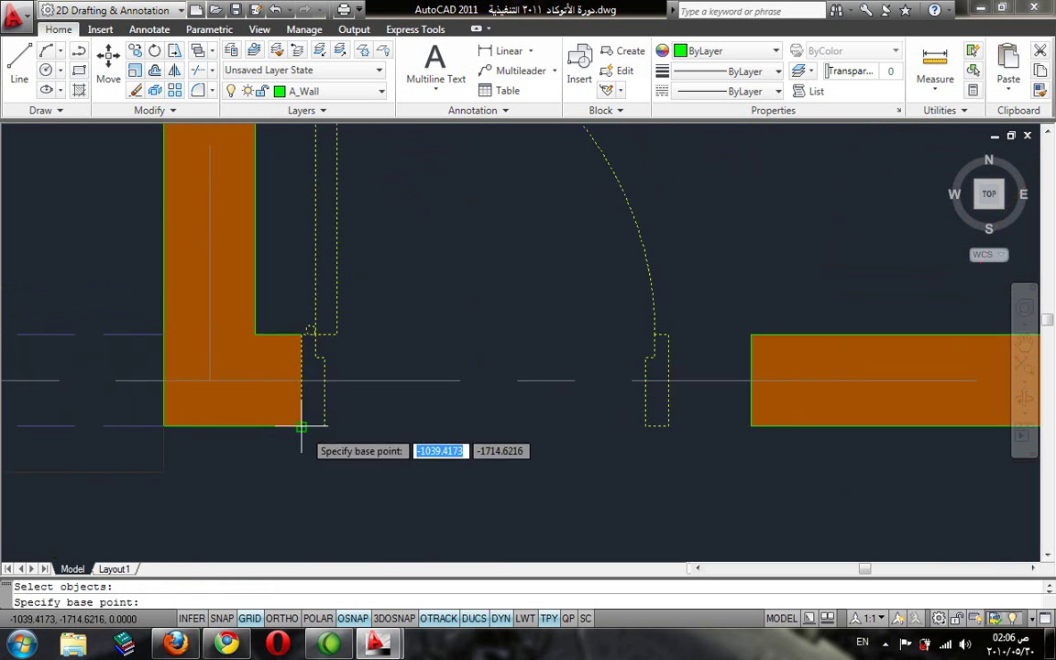
pyautogui.click(302, 427)
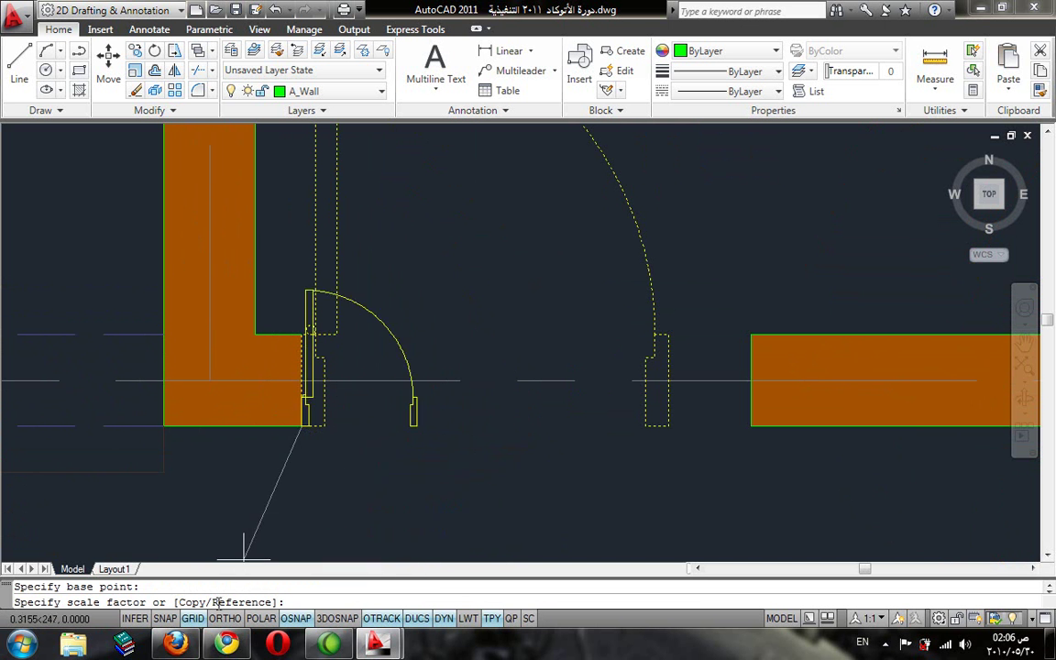
# Step: Scale the door by reference so its width reaches the right wall end
pyautogui.write('r')
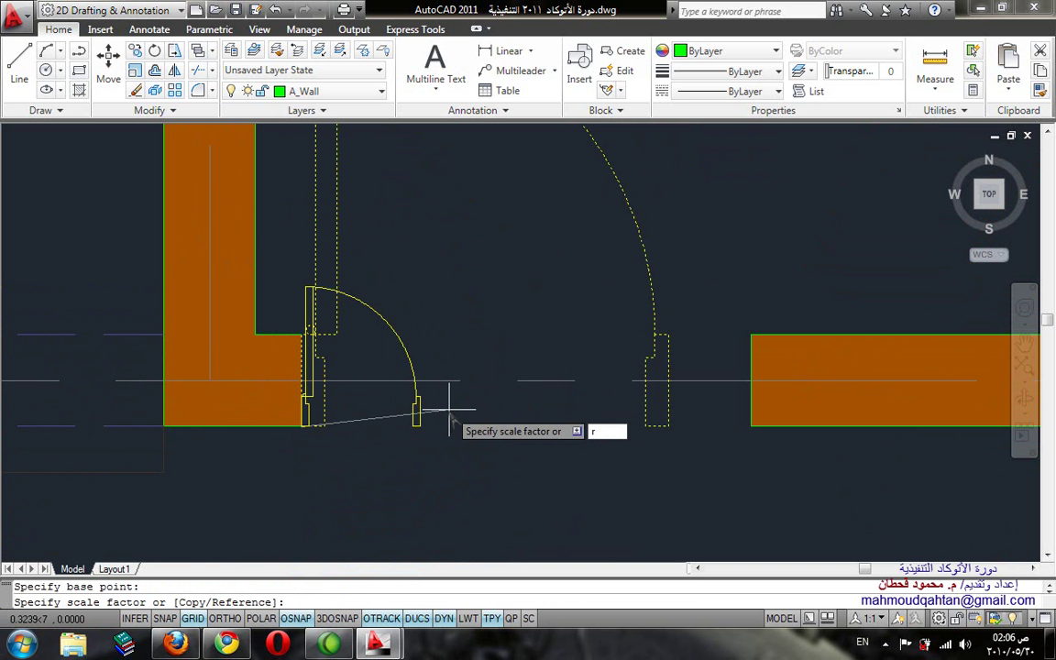
pyautogui.press('Return')
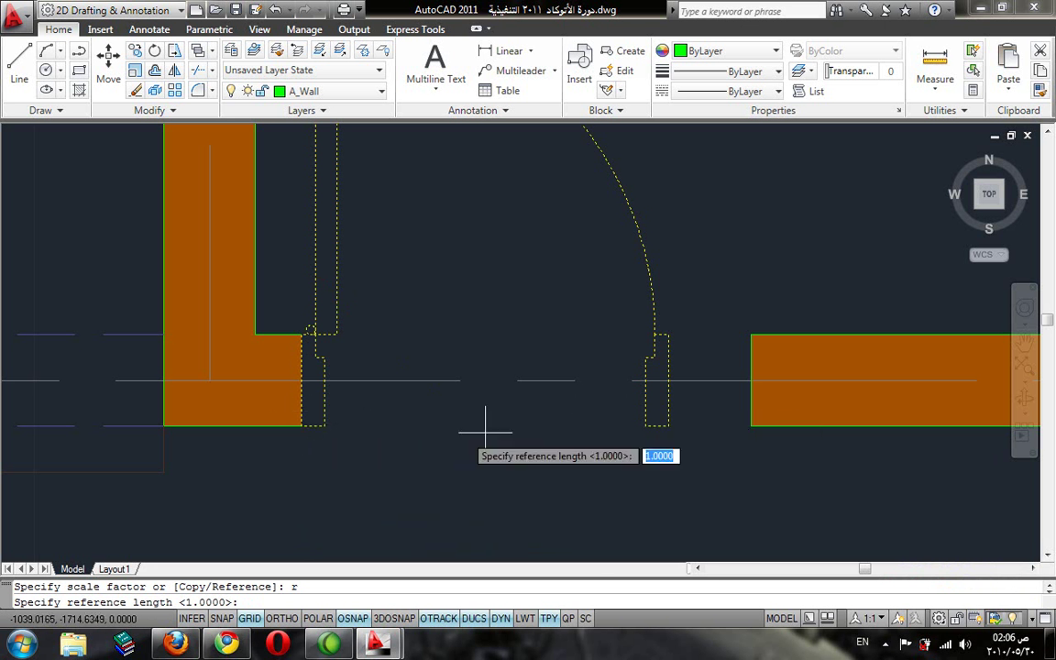
pyautogui.click(301, 427)
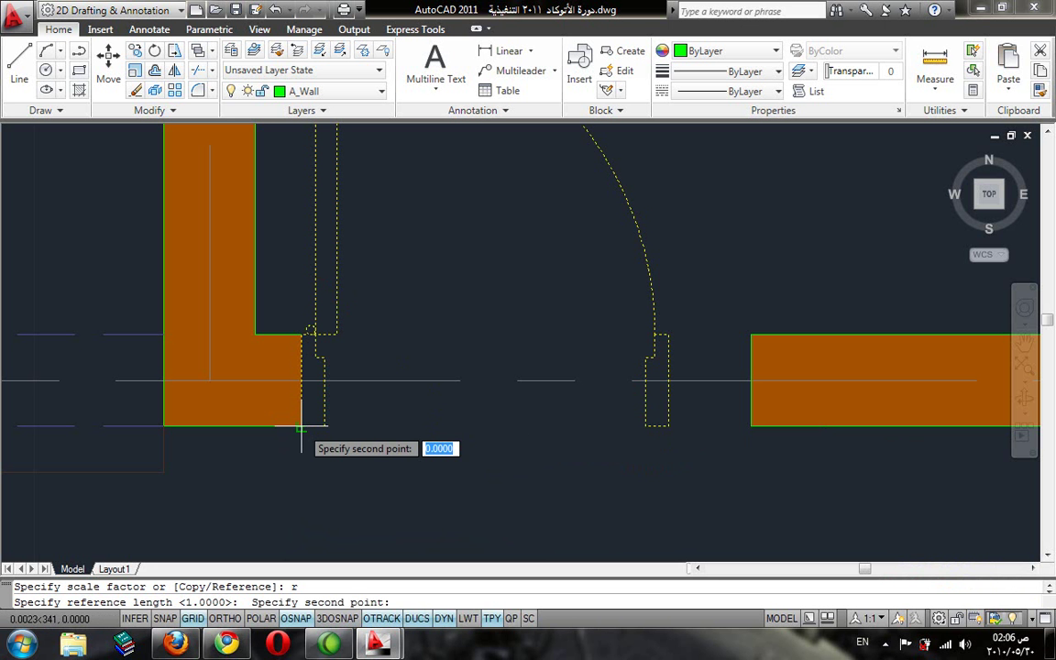
pyautogui.click(668, 426)
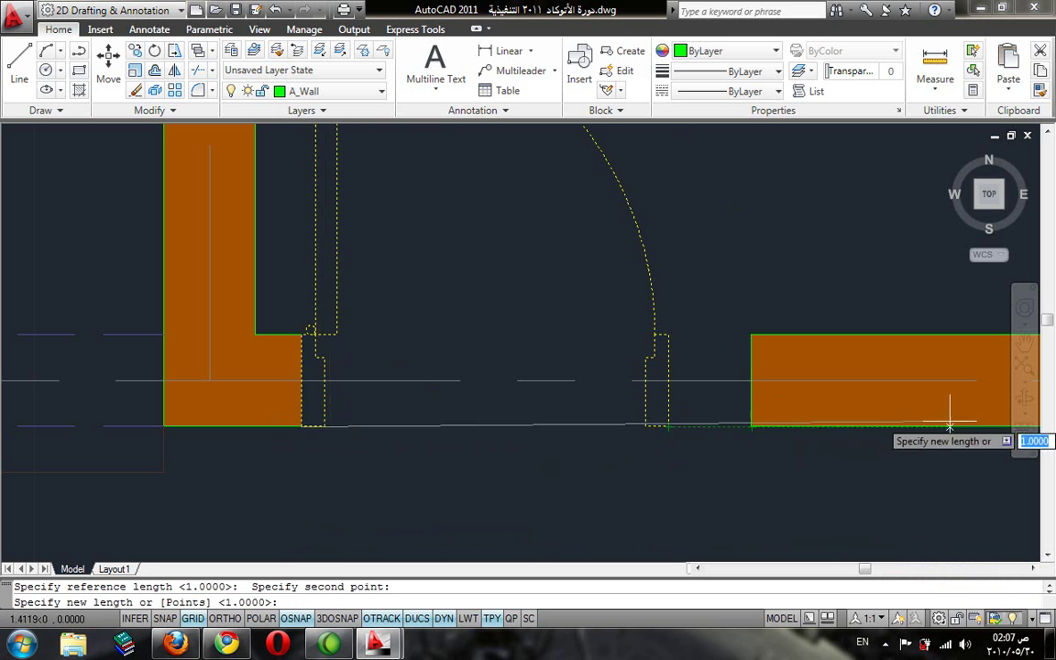
pyautogui.click(750, 428)
pyautogui.press('Escape')
pyautogui.scroll(-2, 638, 402)
pyautogui.scroll(-2, 637, 402)
pyautogui.scroll(-1, 585, 406)
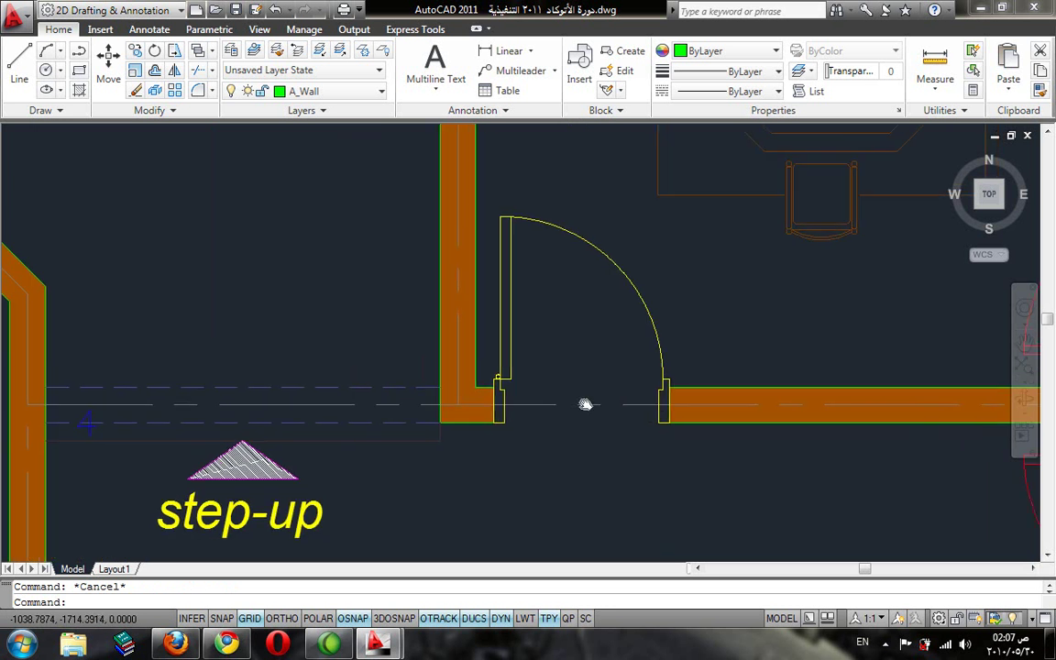
pyautogui.scroll(3, 577, 369)
pyautogui.scroll(-3, 577, 369)
# Step: Undo the previous scale and rescale the door from its hinge corner
pyautogui.scroll(3, 576, 369)
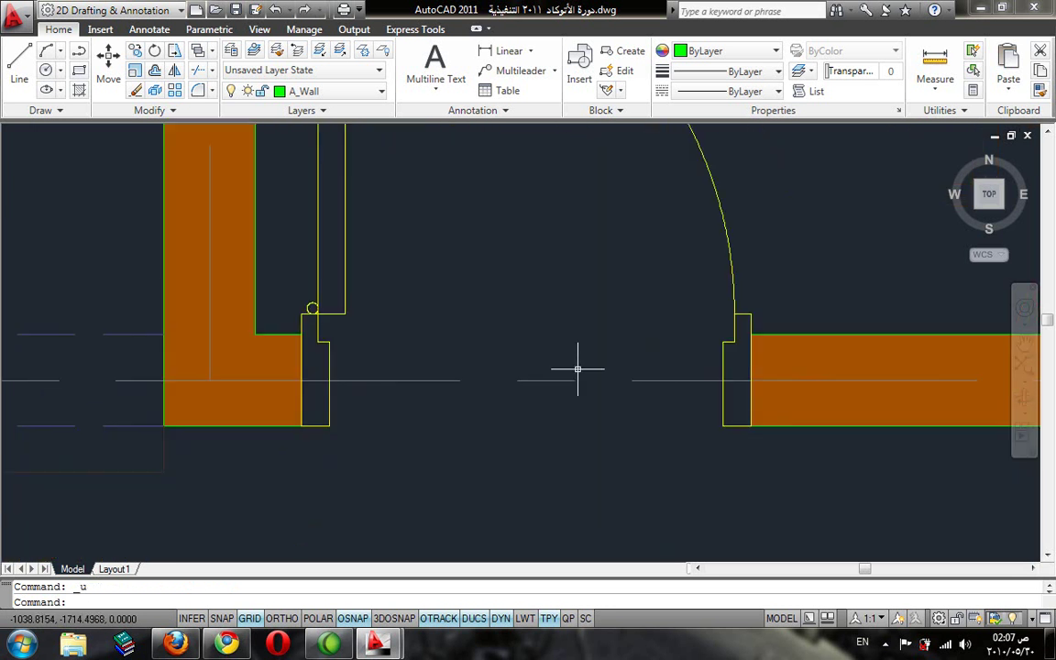
pyautogui.hotkey('ctrl', 'z')
pyautogui.scroll(-1, 577, 368)
pyautogui.scroll(1, 504, 408)
pyautogui.write('sc')
pyautogui.press('Return')
pyautogui.moveTo(534, 305); pyautogui.dragTo(403, 234)
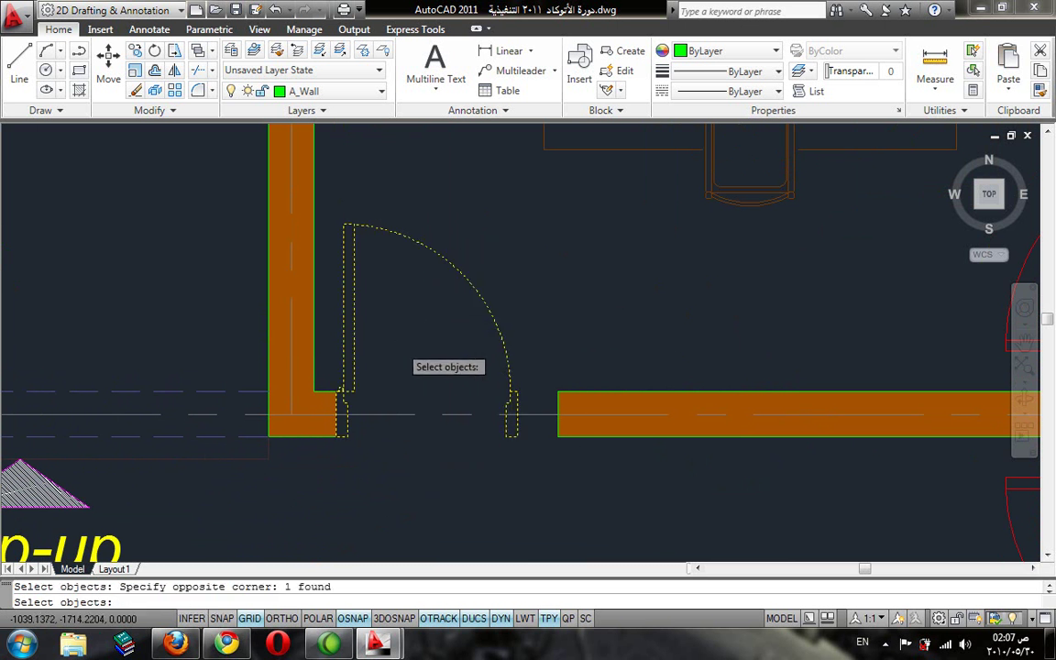
pyautogui.press('Return')
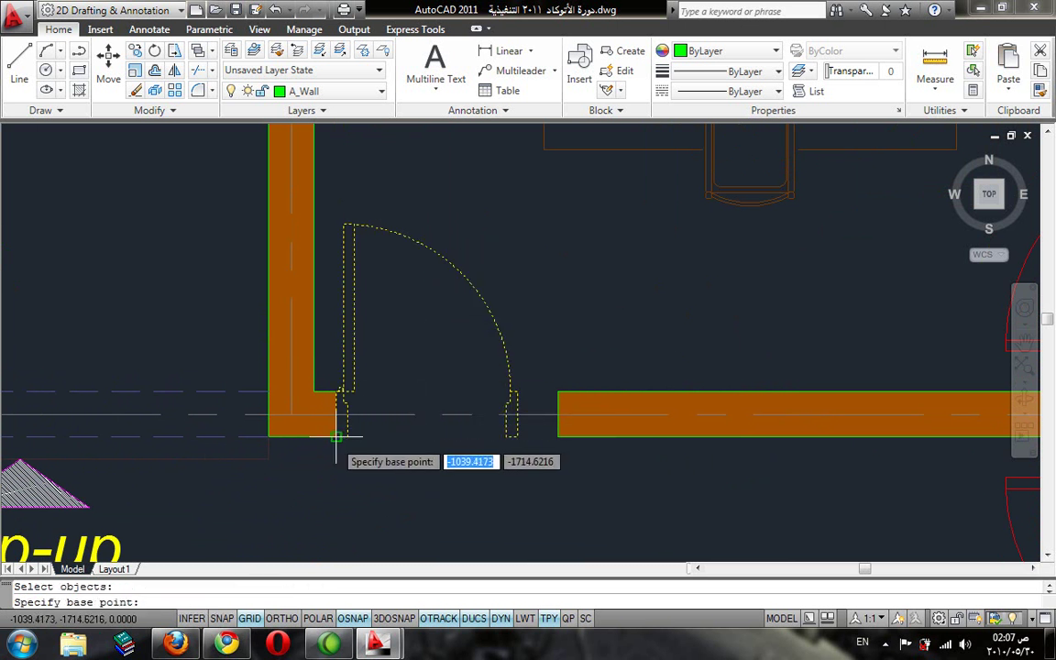
pyautogui.click(336, 437)
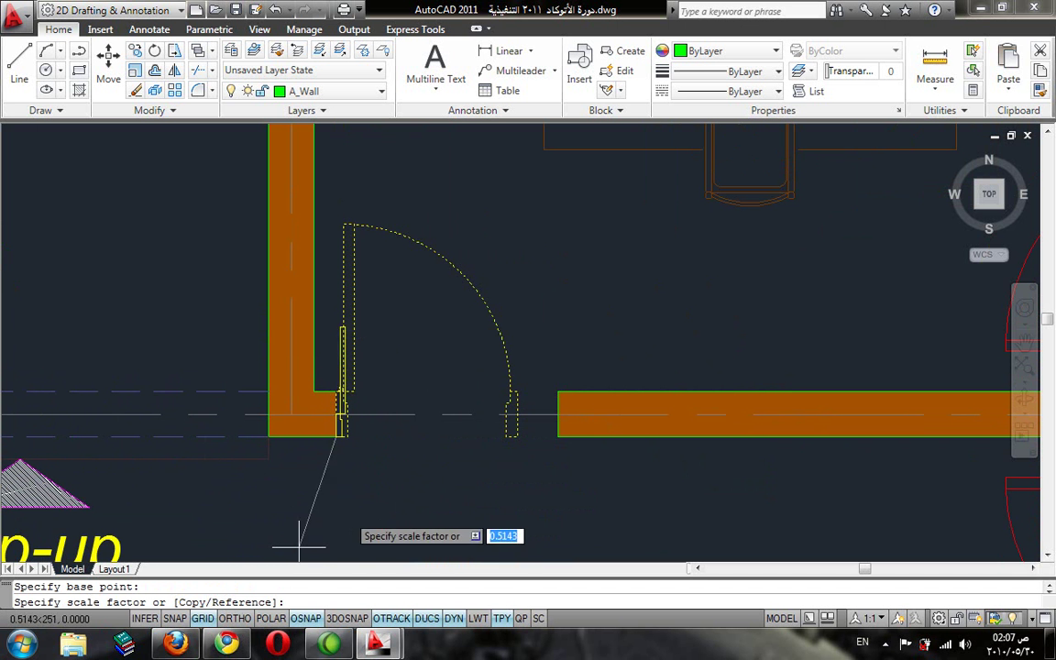
# Step: Use the door's current width as reference and stretch it to the far wall end
pyautogui.write('r')
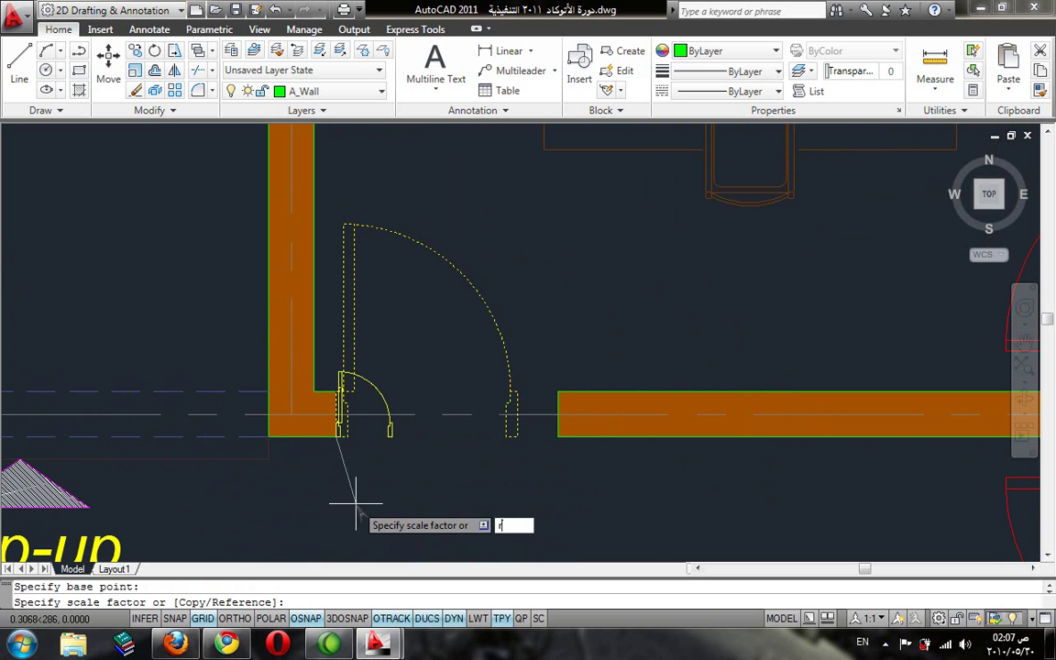
pyautogui.press('Return')
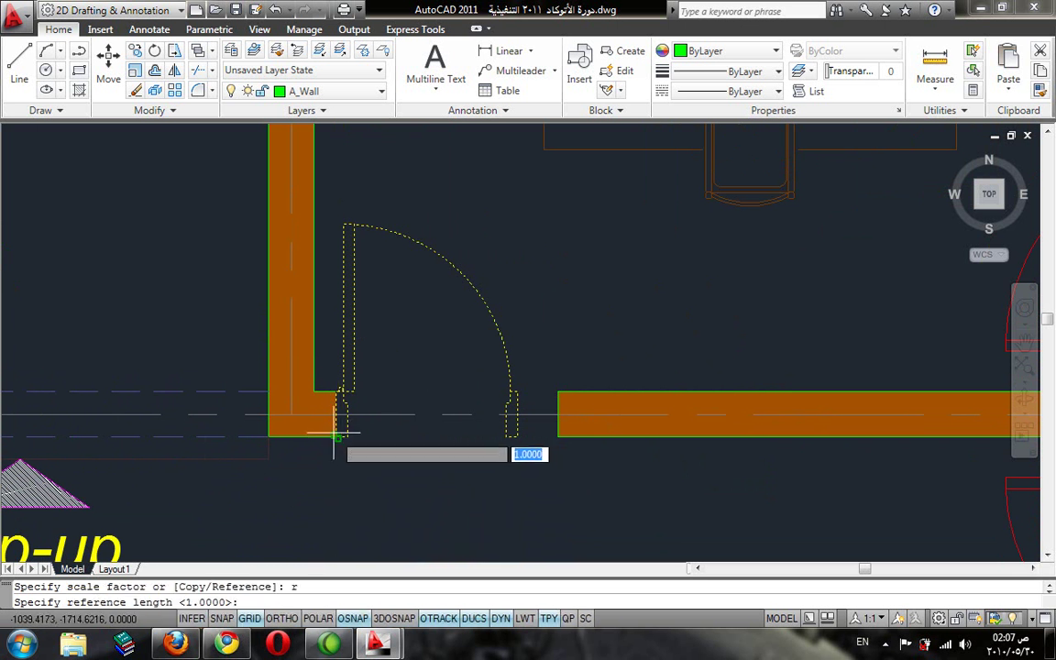
pyautogui.click(337, 437)
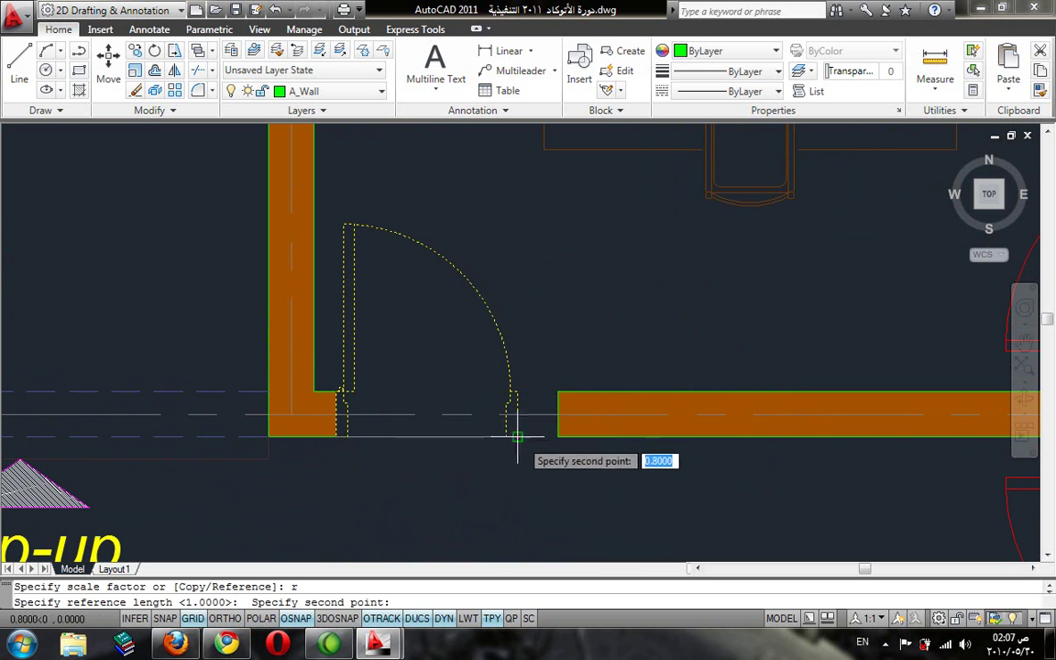
pyautogui.click(517, 437)
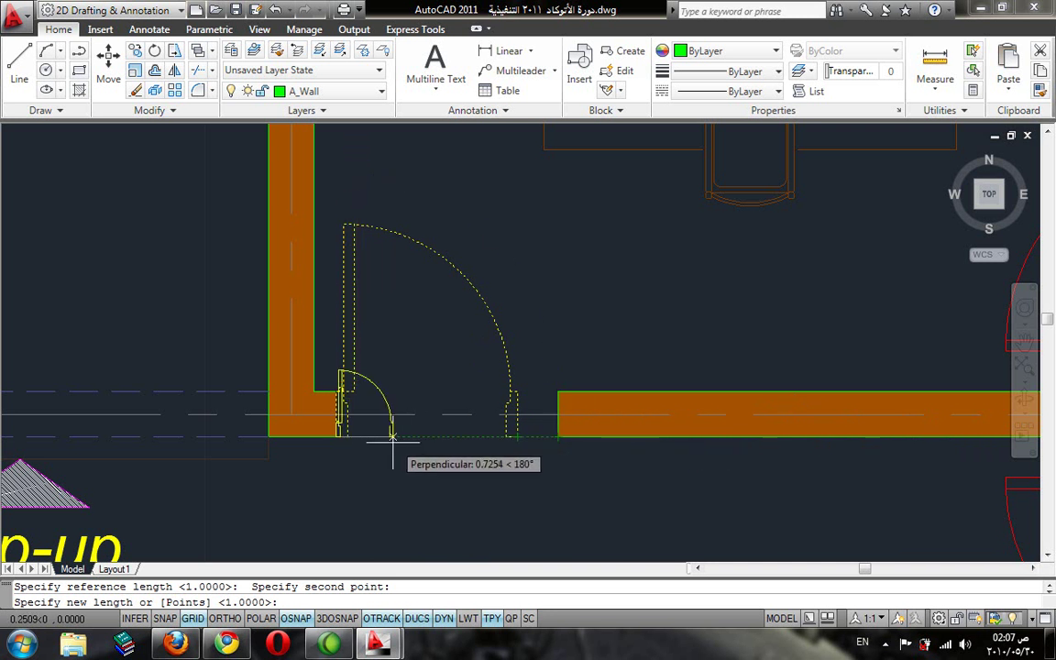
pyautogui.click(557, 437)
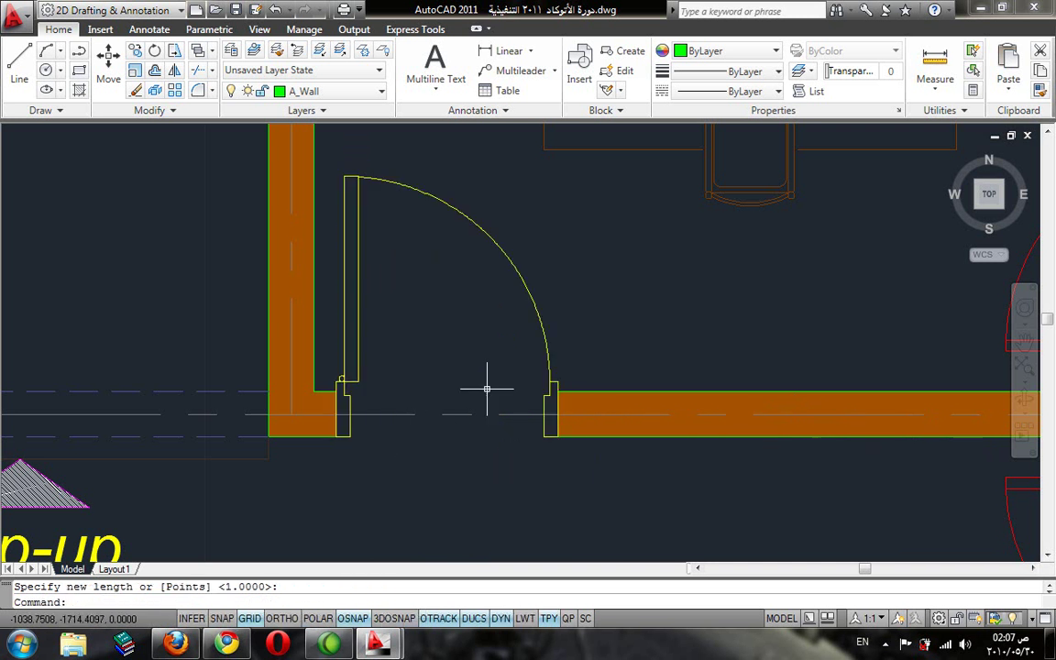
pyautogui.scroll(-4, 487, 389)
# Step: Cancel any running command and zoom out from the doorway
pyautogui.scroll(-4, 495, 371)
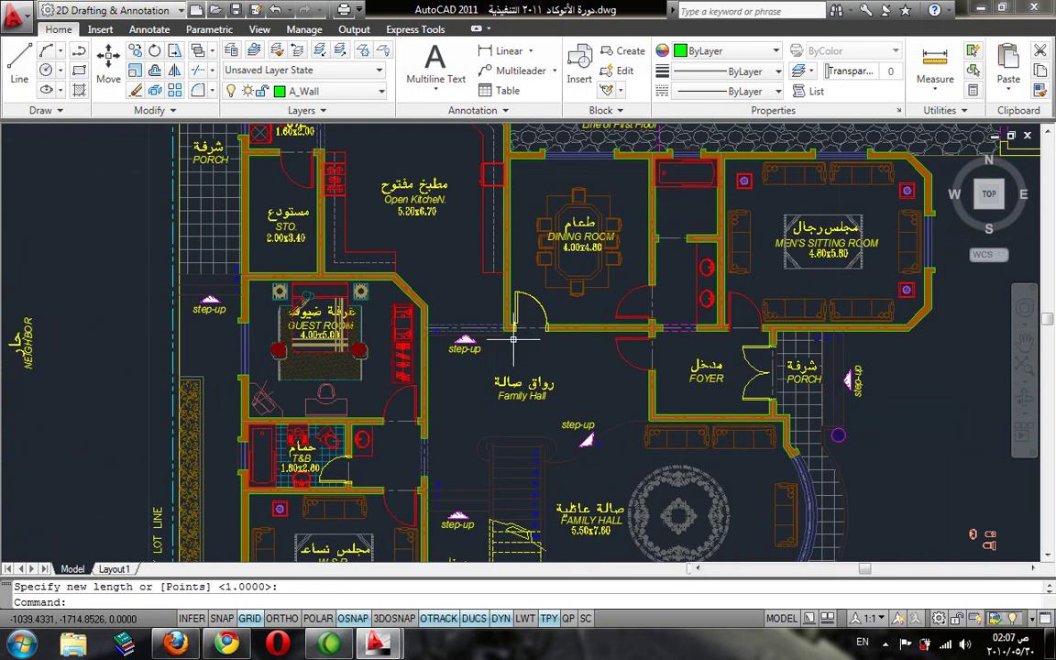
pyautogui.scroll(1, 518, 347)
pyautogui.scroll(1, 513, 344)
pyautogui.scroll(1, 486, 330)
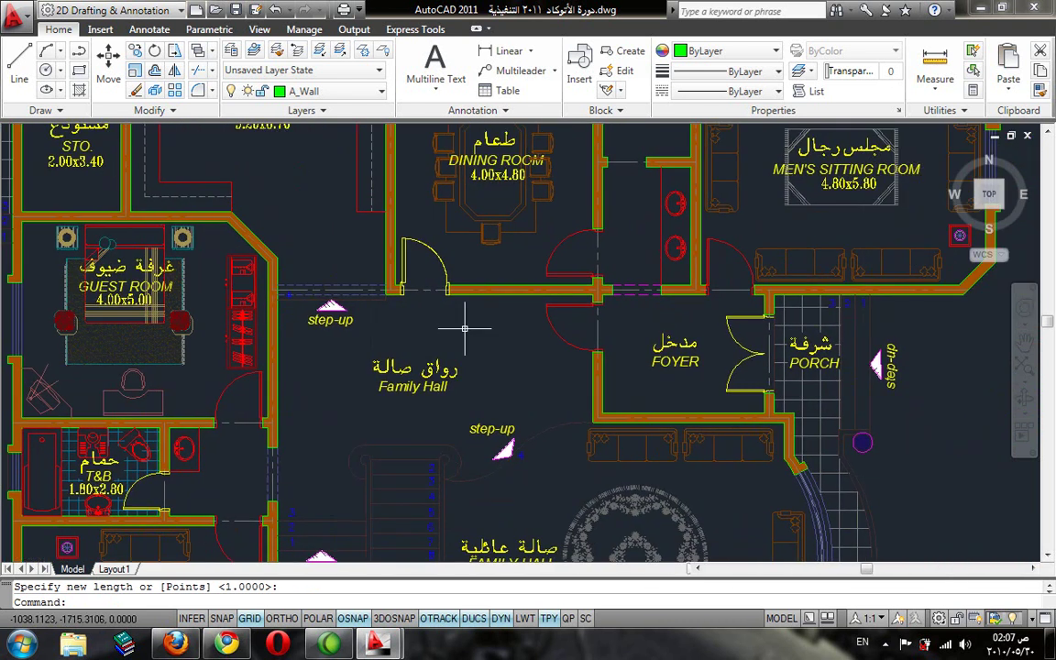
pyautogui.scroll(-4, 465, 328)
pyautogui.press('Escape')
pyautogui.scroll(-3, 470, 397)
# Step: Pan to show the whole ground floor plan sheet and bring up the View ribbon tools
pyautogui.moveTo(469, 397); pyautogui.dragTo(515, 507, button='middle')
pyautogui.scroll(2, 459, 332)
pyautogui.scroll(-3, 464, 218)
pyautogui.moveTo(465, 371); pyautogui.dragTo(476, 225, button='middle')
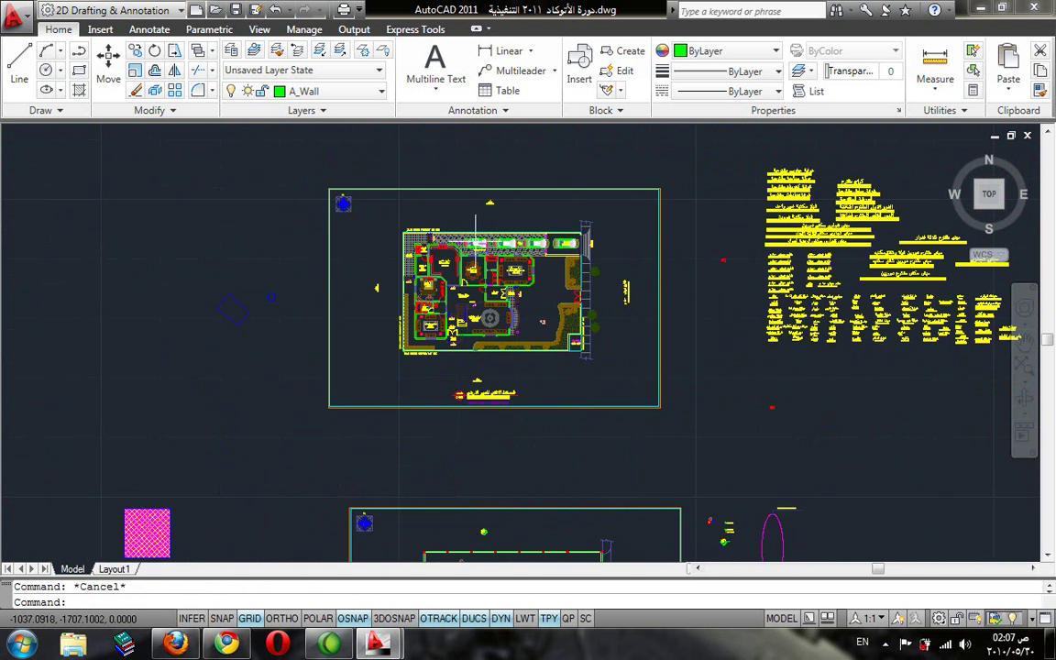
pyautogui.scroll(2, 478, 321)
pyautogui.moveTo(494, 360)
pyautogui.mouseDown(button='middle')
pyautogui.moveTo(478, 322)
pyautogui.moveTo(474, 374)
pyautogui.mouseUp(button='middle')
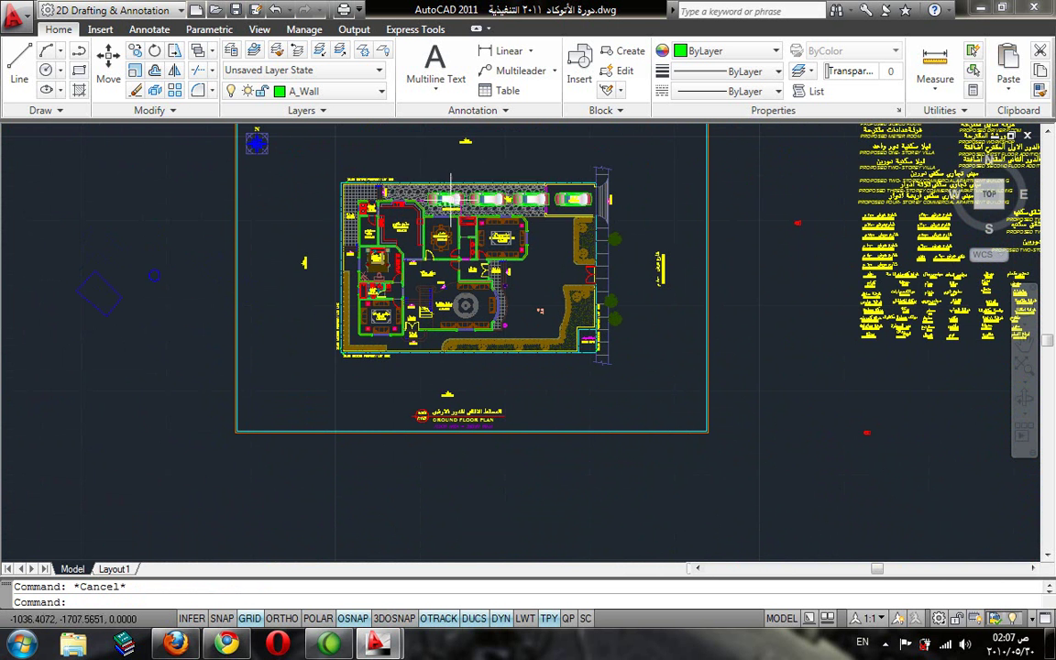
pyautogui.moveTo(450, 183); pyautogui.dragTo(386, 220, button='middle')
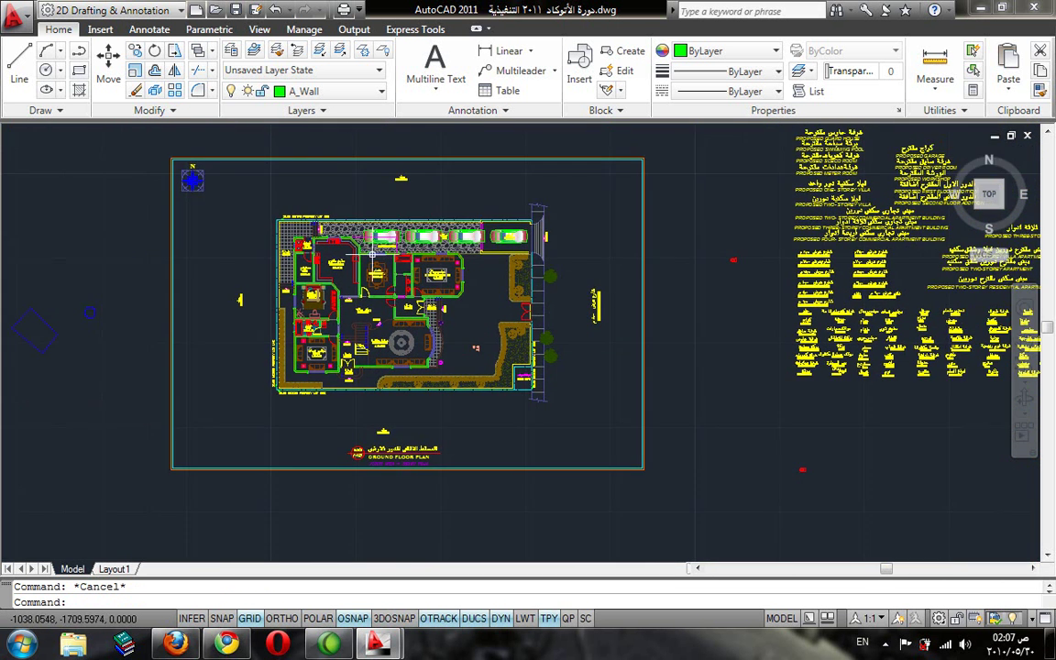
pyautogui.click(260, 29)
pyautogui.moveTo(636, 243); pyautogui.dragTo(618, 265, button='middle')
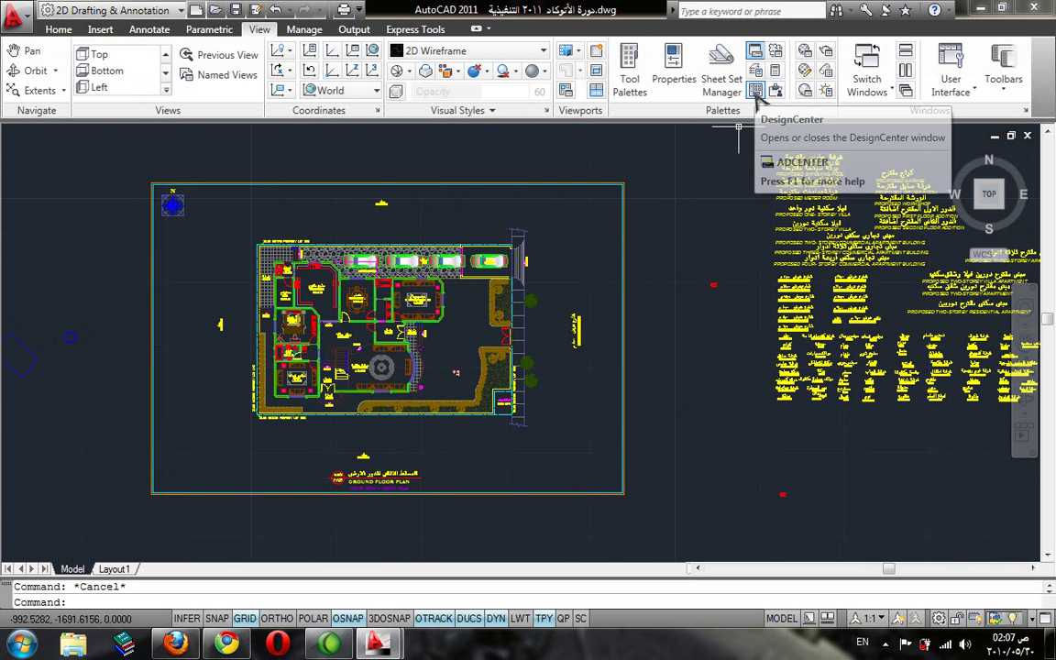
# Step: Open DesignCenter and browse its Folder List to the AutoCAD 2011 Sample folders
pyautogui.click(755, 92)
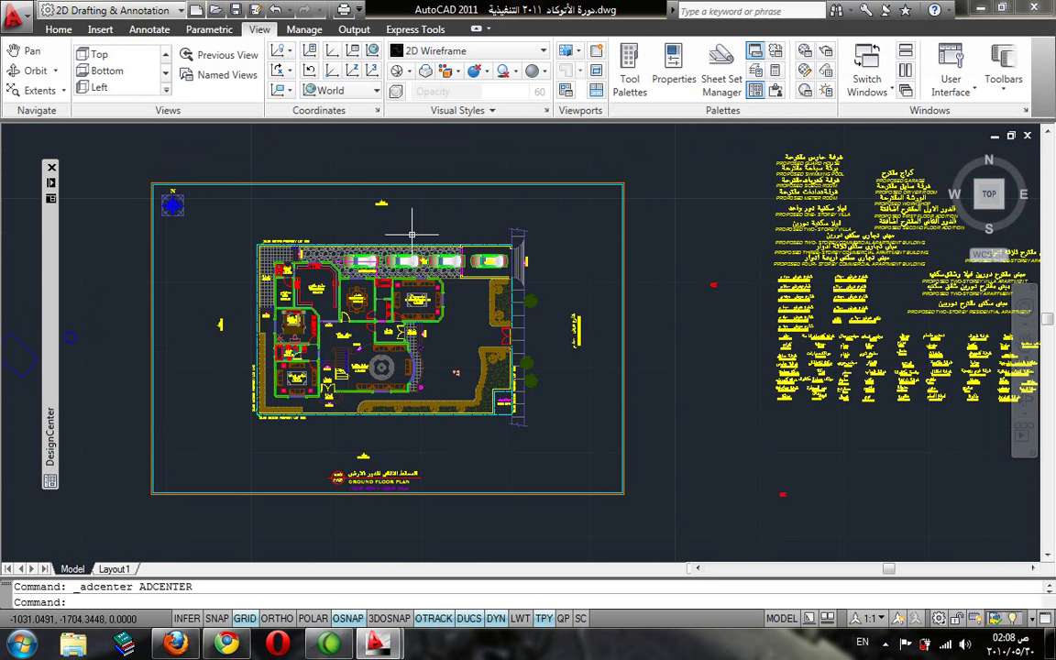
pyautogui.moveTo(50, 436)
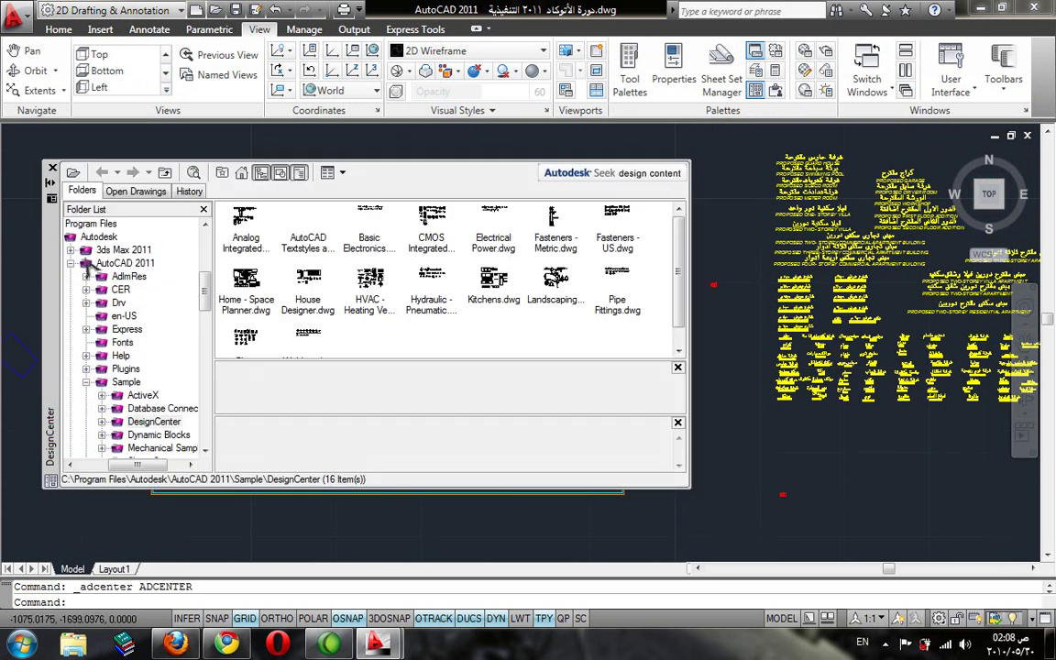
pyautogui.moveTo(206, 284)
pyautogui.mouseDown()
pyautogui.moveTo(220, 366)
pyautogui.moveTo(271, 287)
pyautogui.mouseUp()
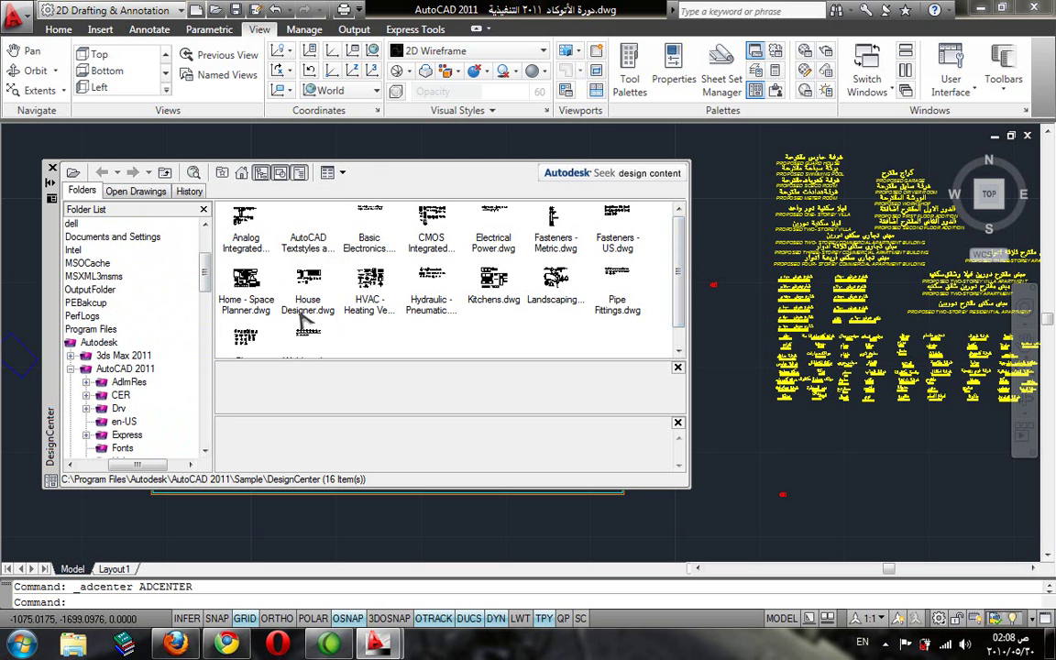
pyautogui.moveTo(205, 272)
pyautogui.mouseDown()
pyautogui.moveTo(208, 290)
pyautogui.moveTo(135, 322)
pyautogui.mouseUp()
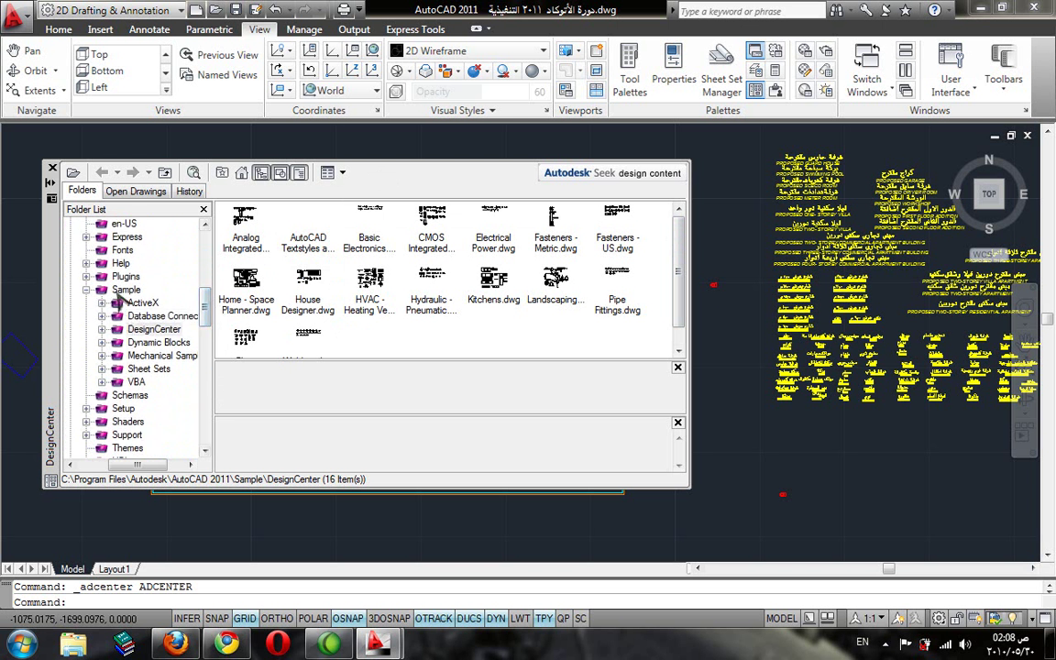
pyautogui.moveTo(207, 309)
pyautogui.mouseDown()
pyautogui.moveTo(208, 267)
pyautogui.moveTo(210, 295)
pyautogui.mouseUp()
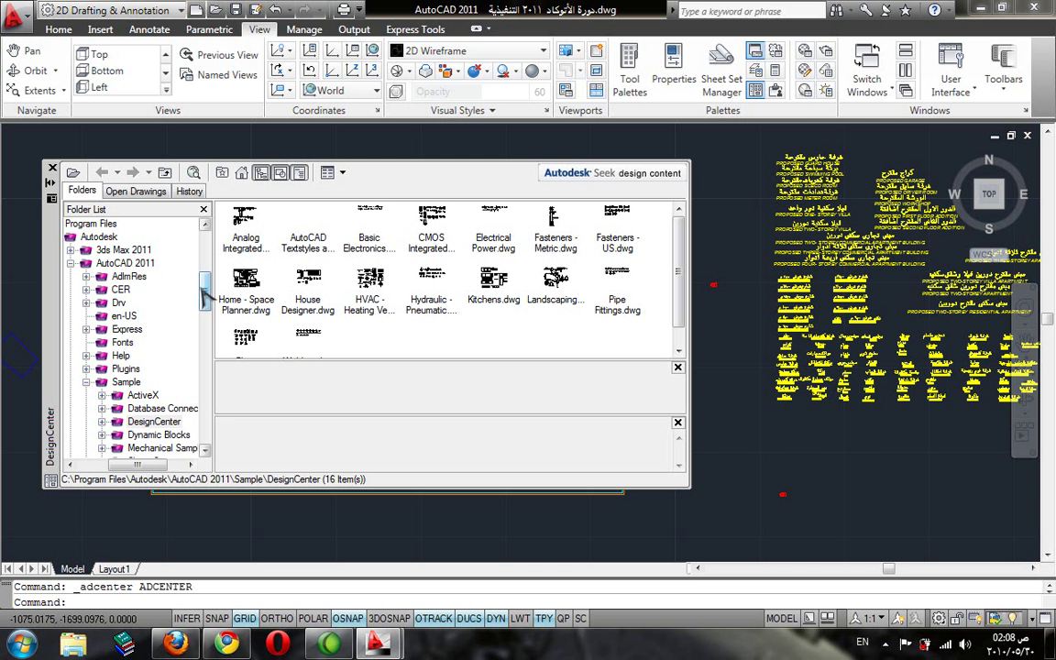
pyautogui.moveTo(208, 293); pyautogui.dragTo(207, 300)
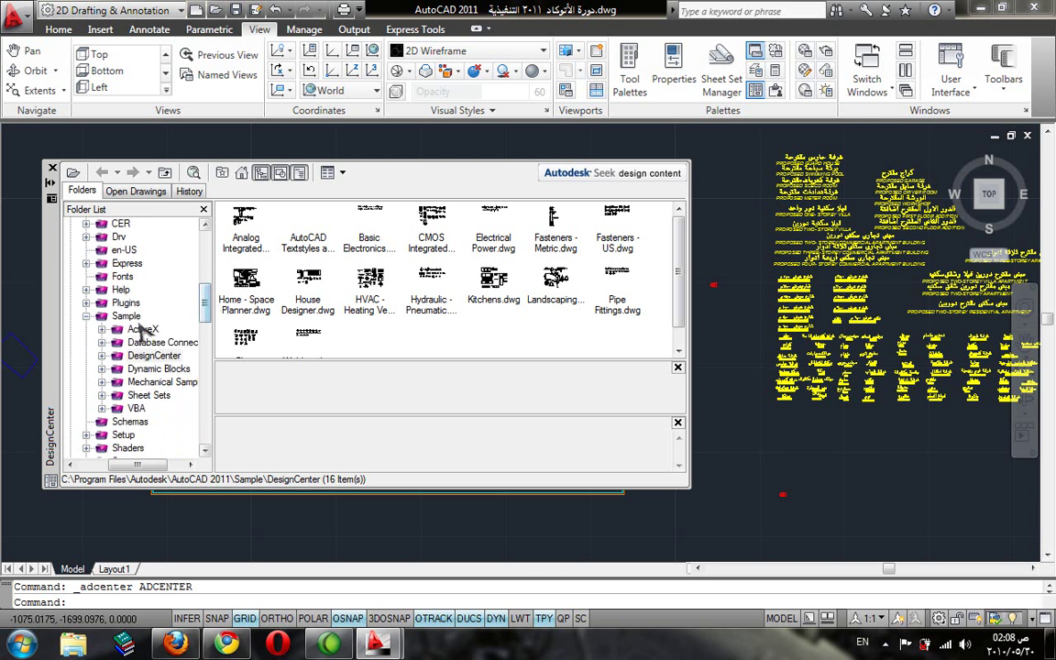
pyautogui.click(102, 329)
# Step: Browse the blocks in ExtAttr's attrib.dwg and the Shaders sample folders
pyautogui.click(117, 342)
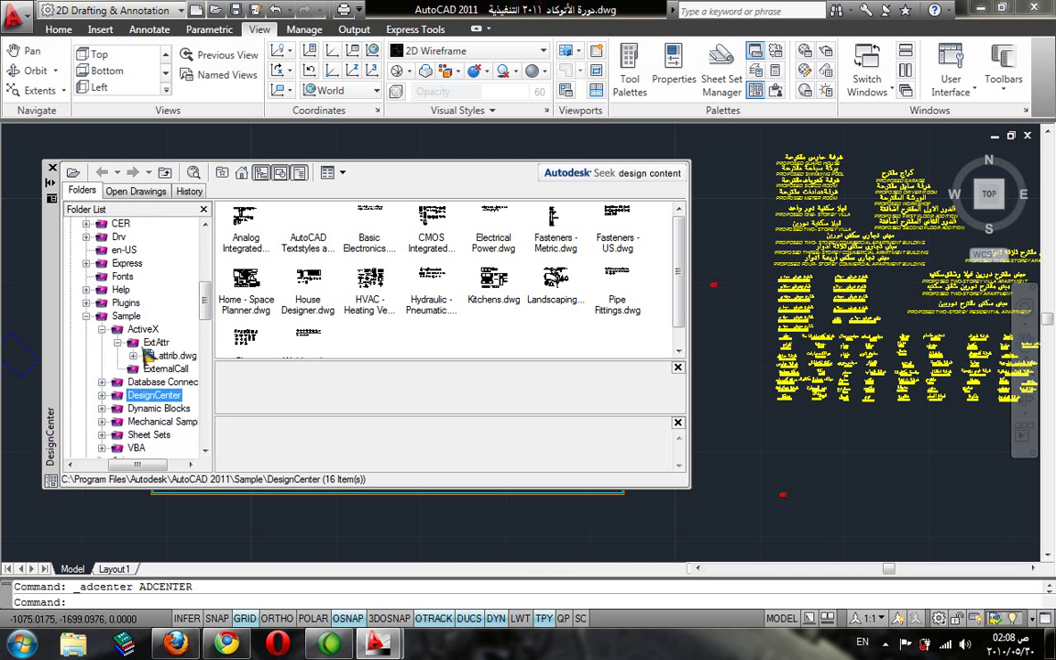
pyautogui.click(165, 357)
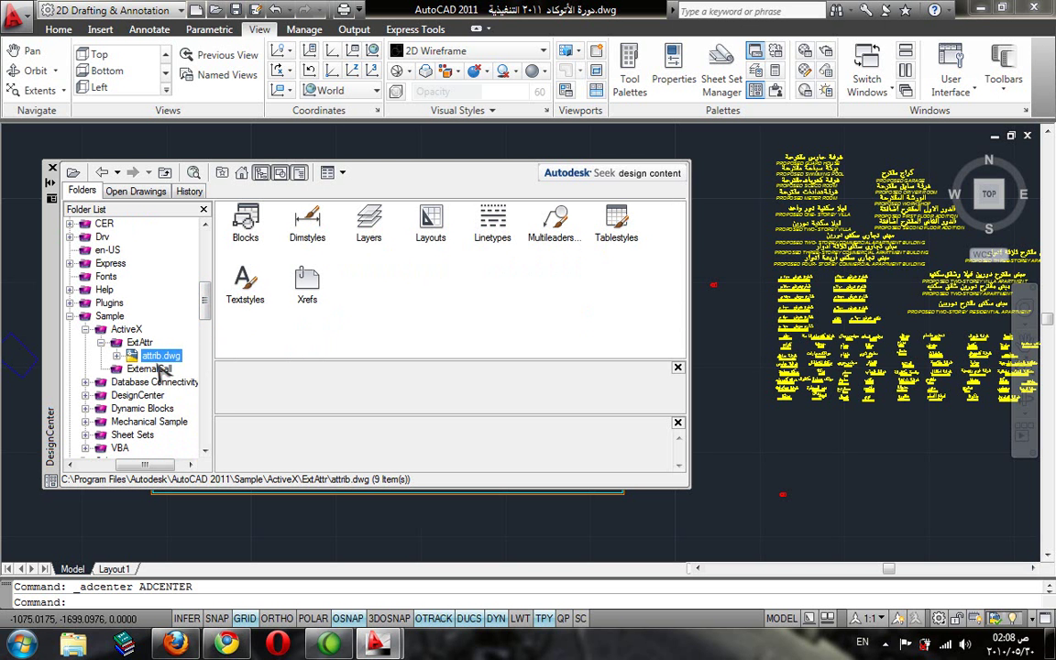
pyautogui.doubleClick(246, 224)
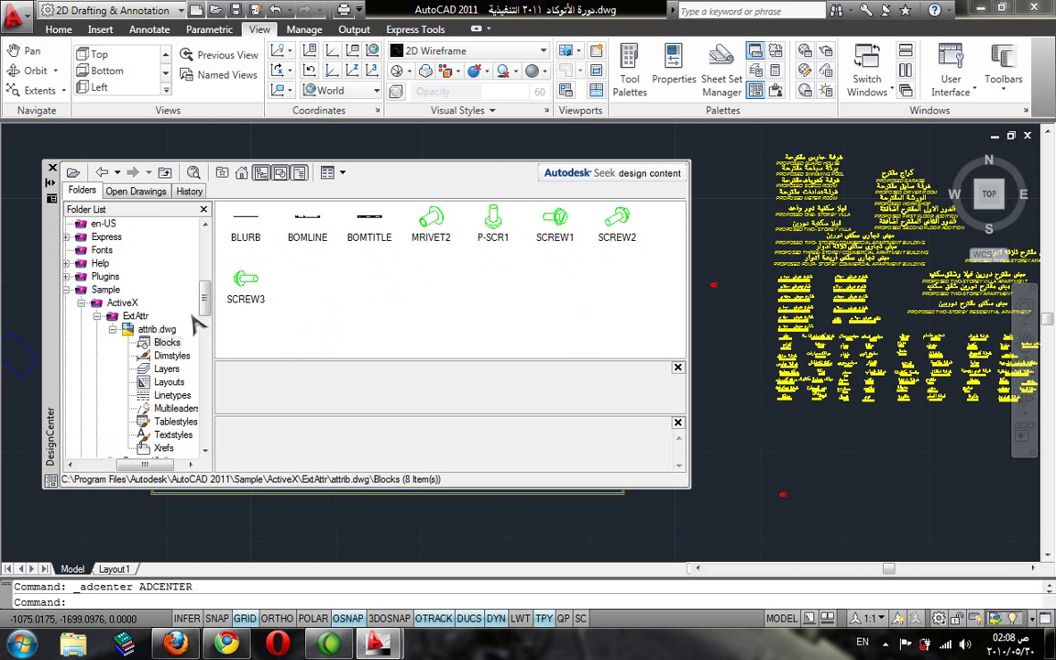
pyautogui.click(67, 290)
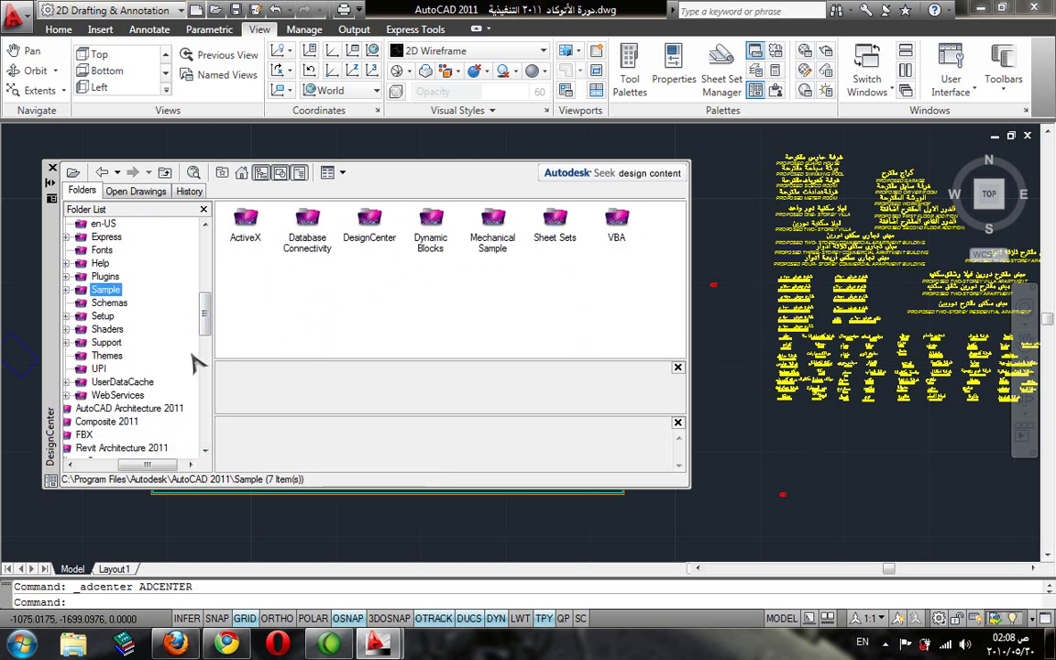
pyautogui.click(67, 330)
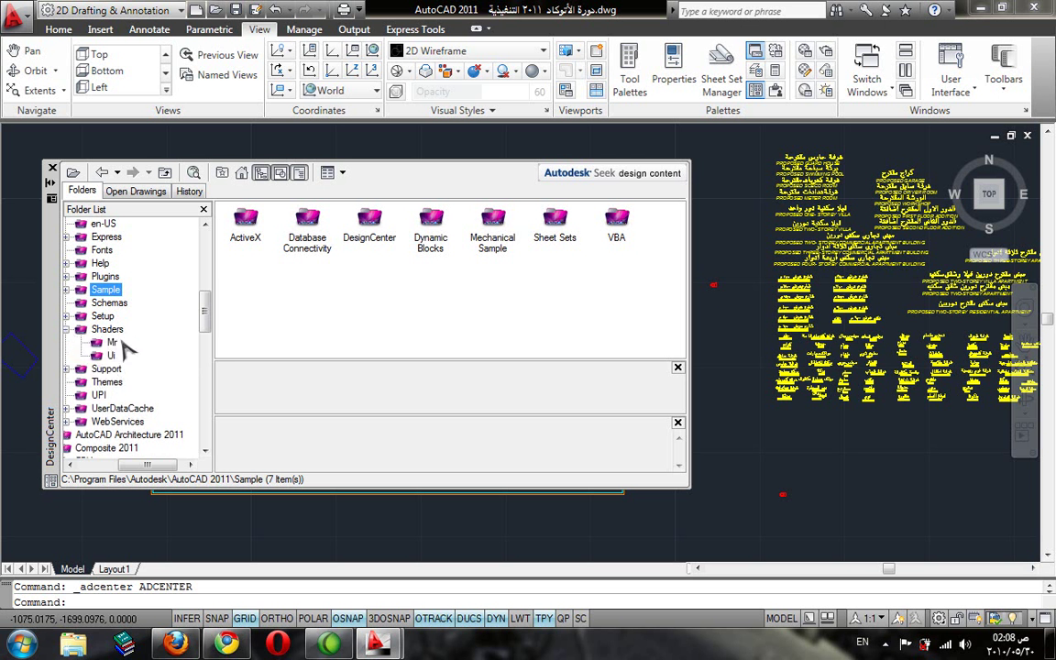
pyautogui.click(111, 344)
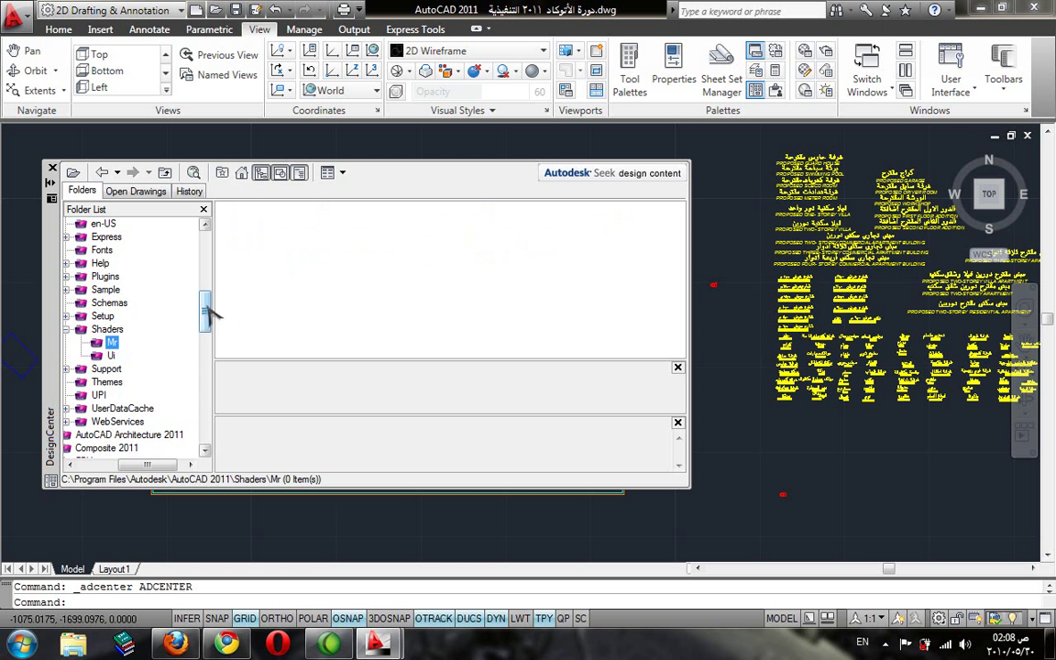
pyautogui.moveTo(205, 306); pyautogui.dragTo(209, 307)
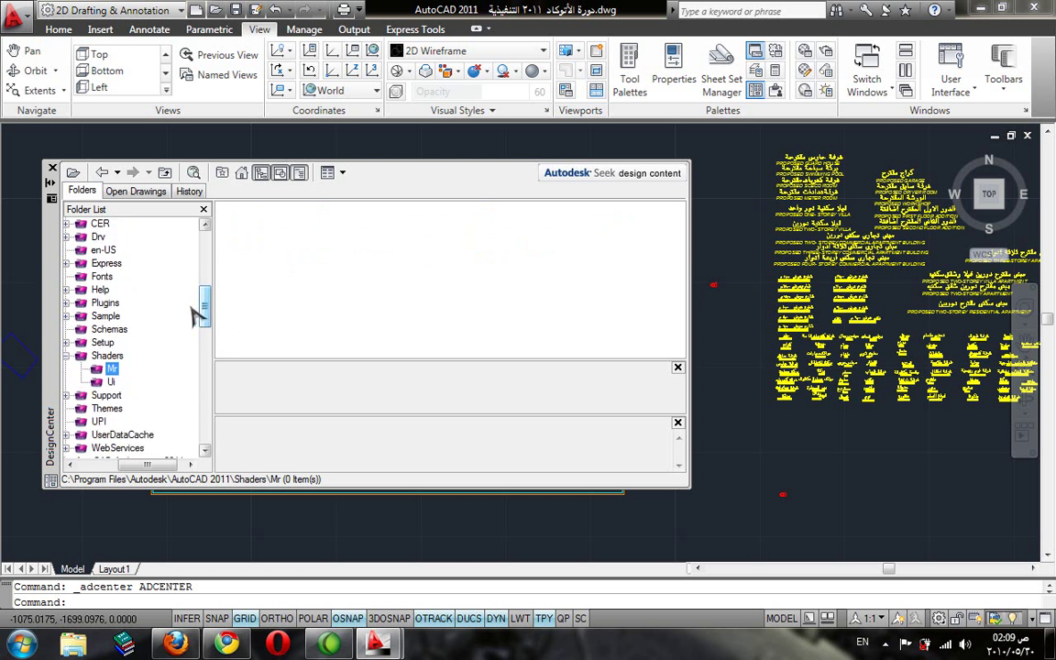
# Step: Preview the Sample DesignCenter drawings and list Landscaping.dwg's 17 blocks
pyautogui.click(67, 316)
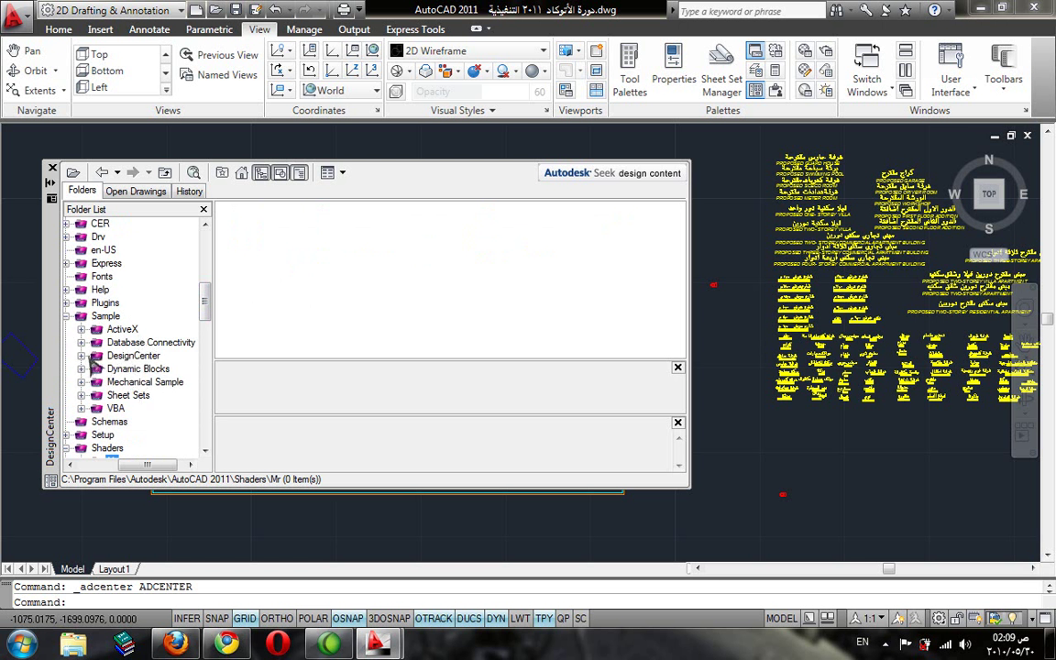
pyautogui.click(82, 355)
pyautogui.click(144, 262)
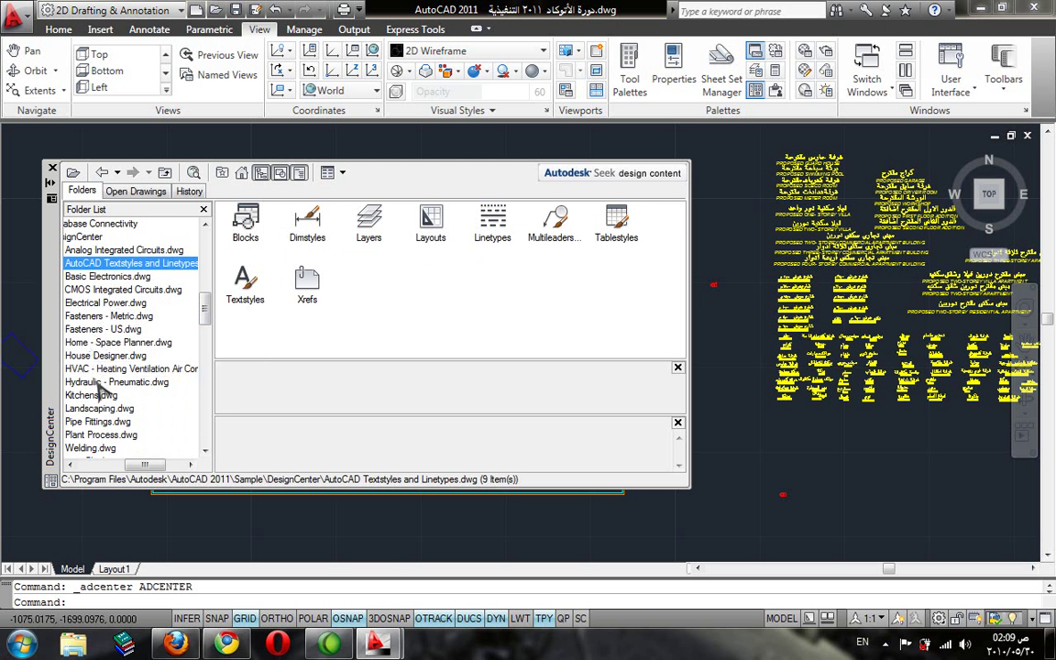
pyautogui.click(87, 344)
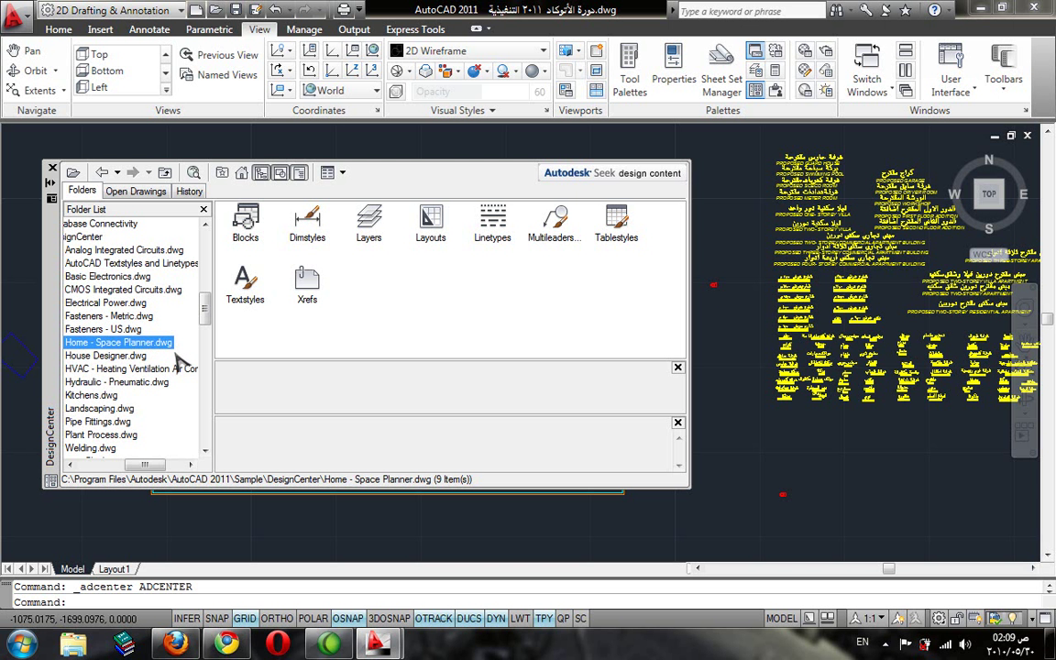
pyautogui.click(118, 358)
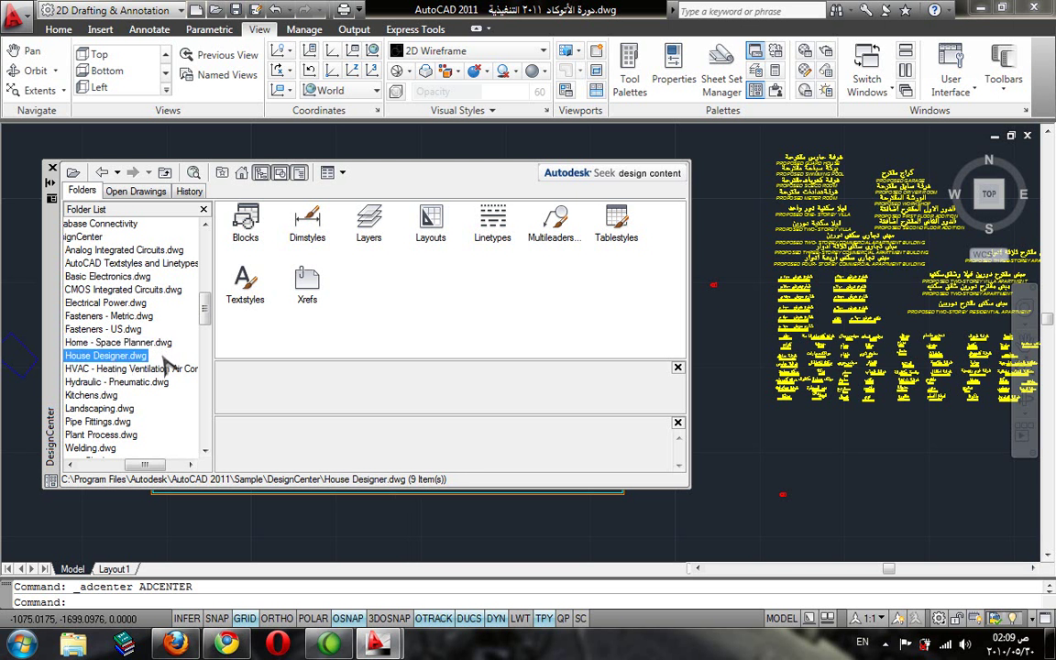
pyautogui.click(103, 408)
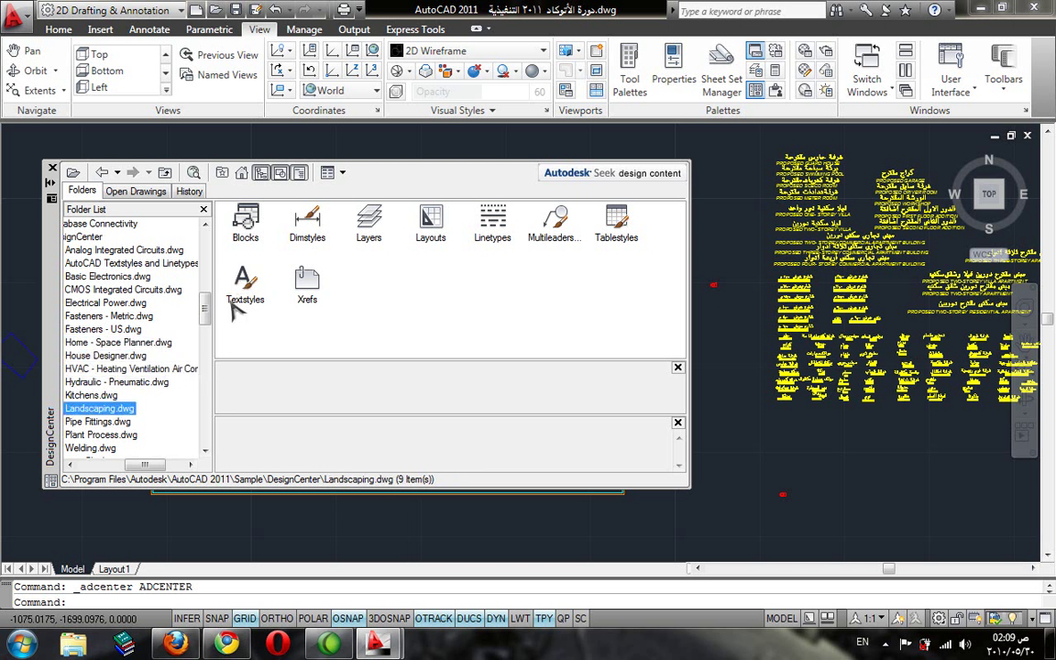
pyautogui.doubleClick(245, 220)
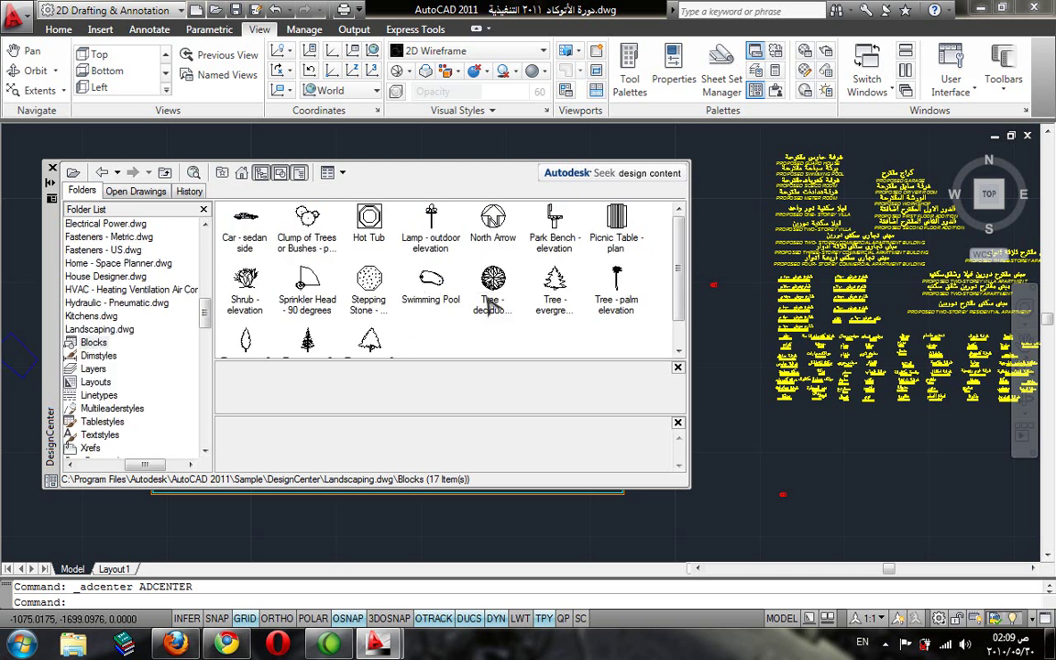
# Step: Drag the 'Tree - deciduous plan' block from DesignCenter into the drawing and zoom extents
pyautogui.moveTo(493, 279)
pyautogui.mouseDown()
pyautogui.moveTo(747, 479)
pyautogui.moveTo(863, 401)
pyautogui.mouseUp()
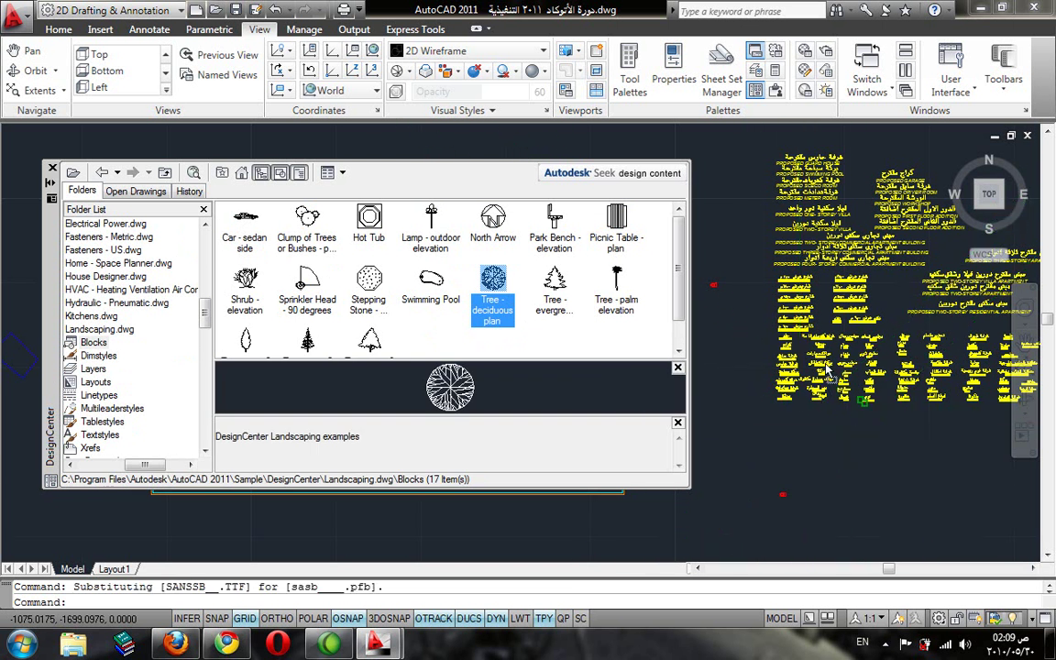
pyautogui.scroll(-1, 825, 372)
pyautogui.scroll(-4, 784, 388)
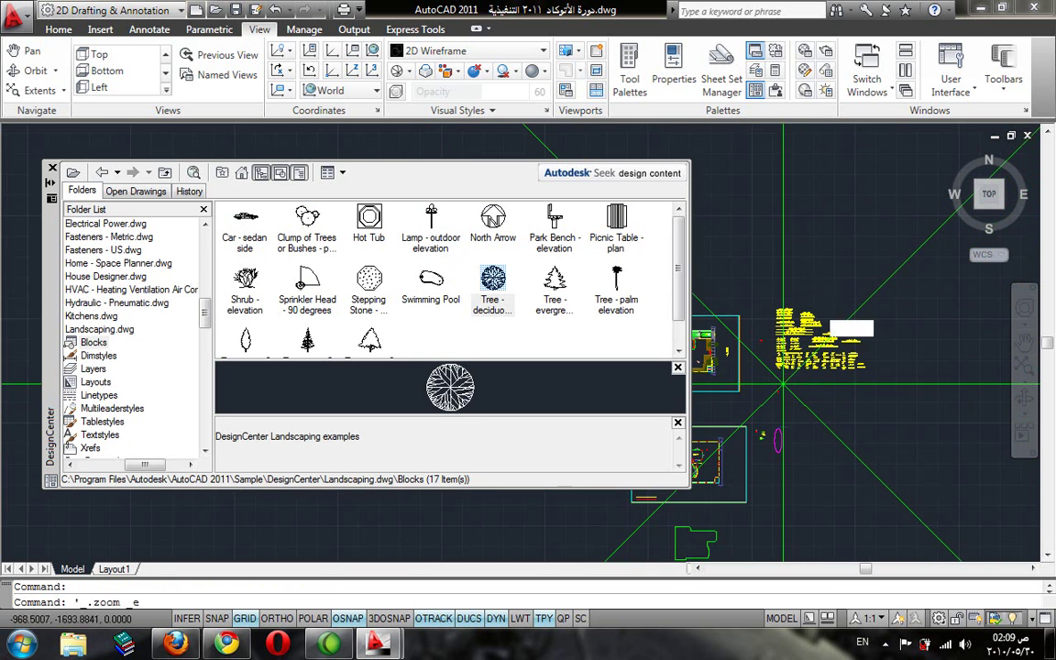
pyautogui.middleClick(767, 296)
pyautogui.middleClick(767, 296)
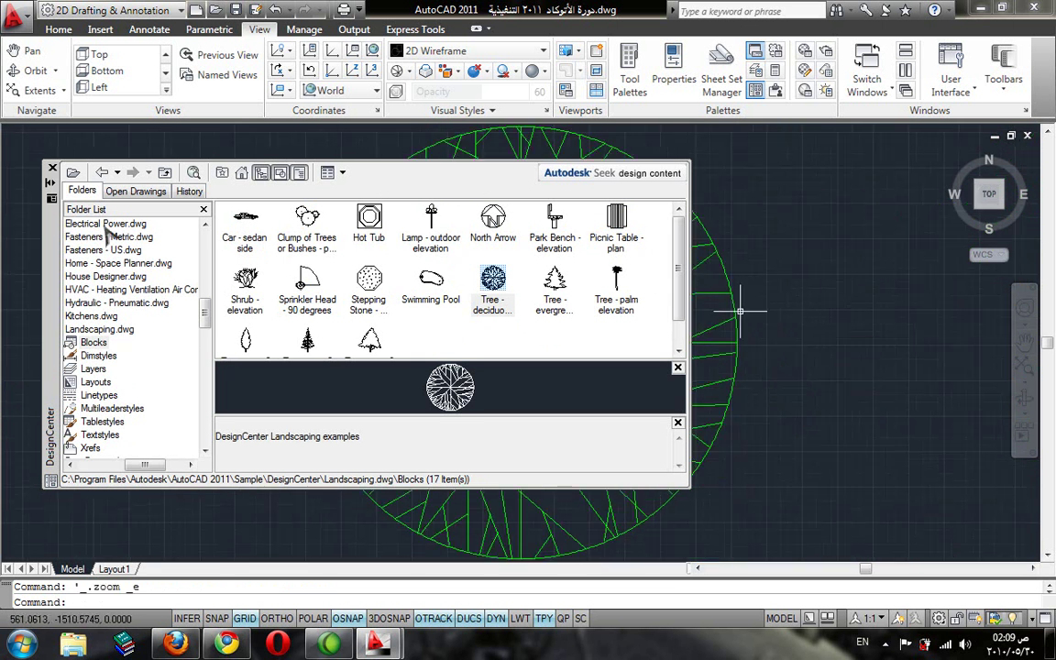
# Step: Select the oversized tree block and delete it
pyautogui.click(50, 182)
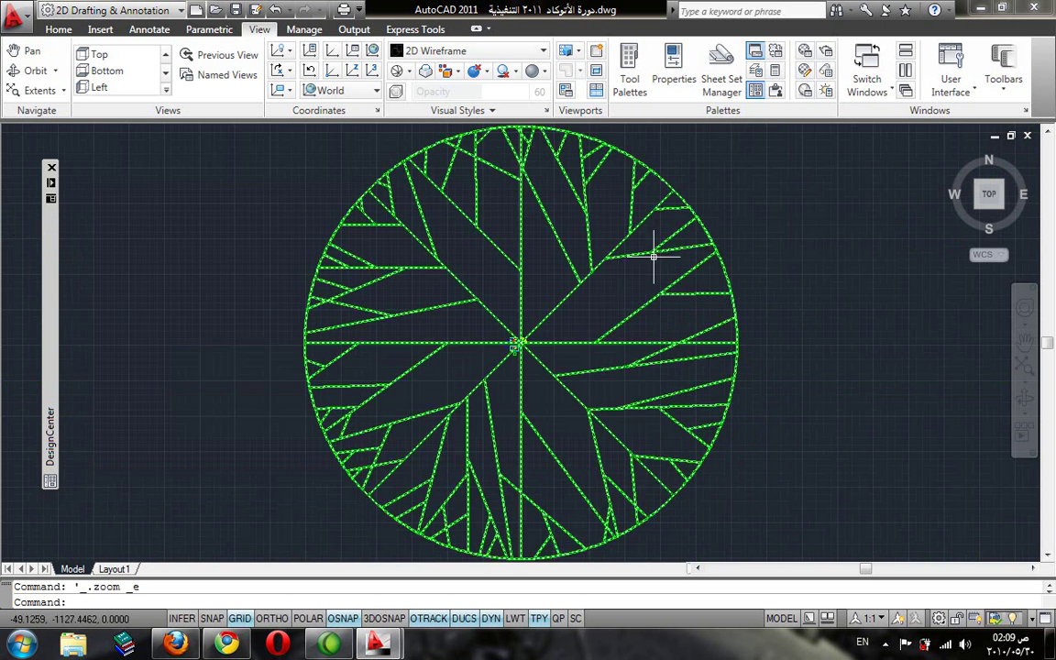
pyautogui.click(658, 188)
pyautogui.click(645, 271)
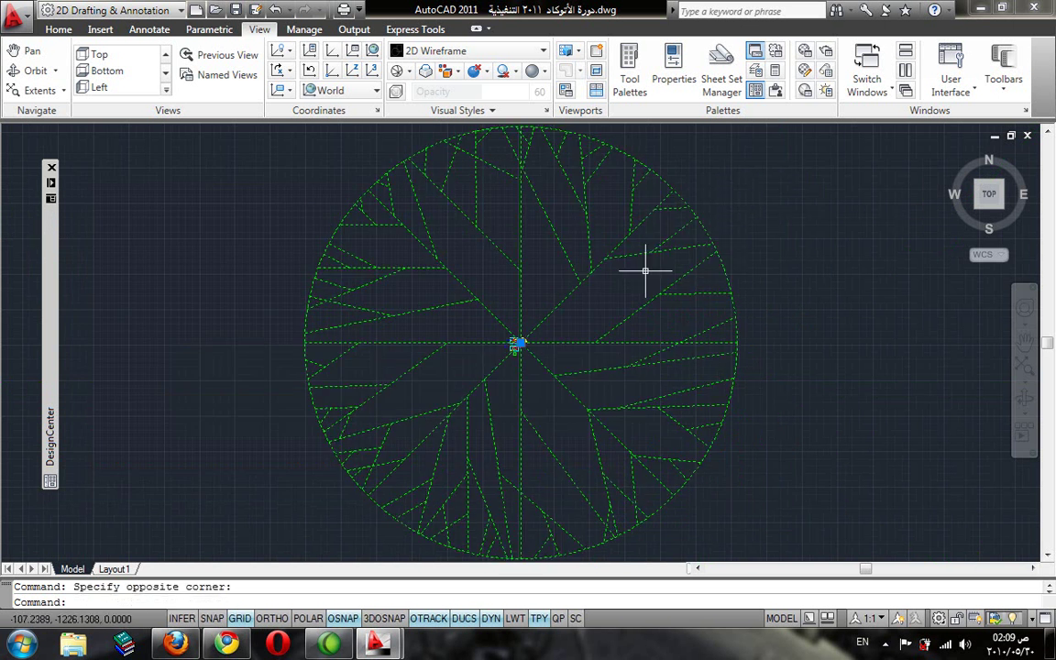
pyautogui.press('Delete')
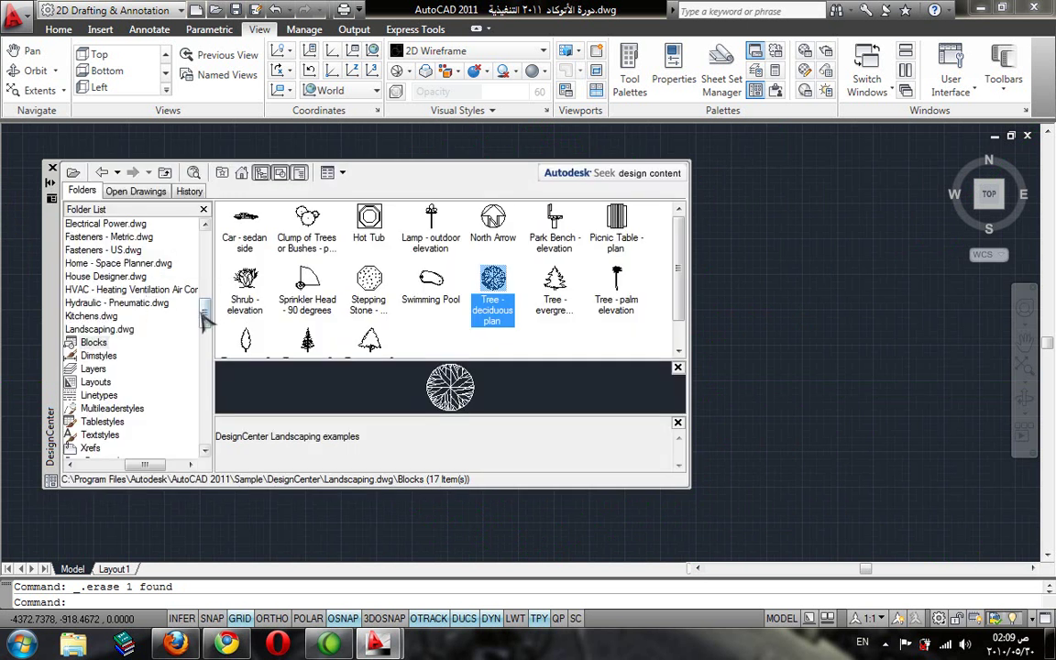
# Step: Browse DesignCenter's Folder List to the desktop drawing المسقط المعماري.dwg
pyautogui.moveTo(205, 339); pyautogui.dragTo(204, 240)
pyautogui.moveTo(144, 464); pyautogui.dragTo(98, 465)
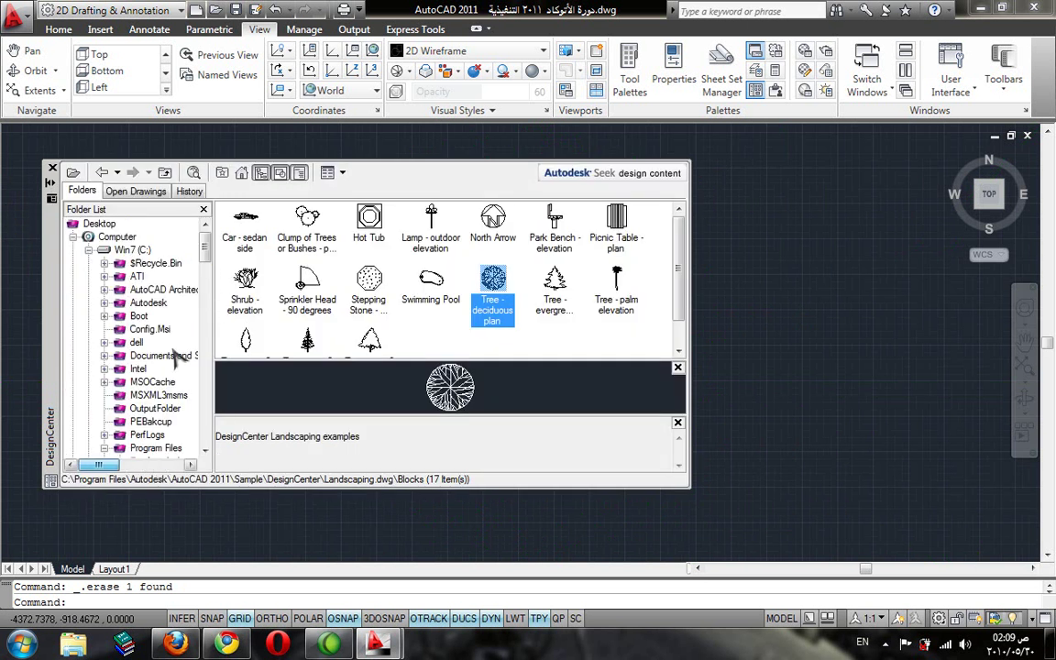
pyautogui.click(104, 236)
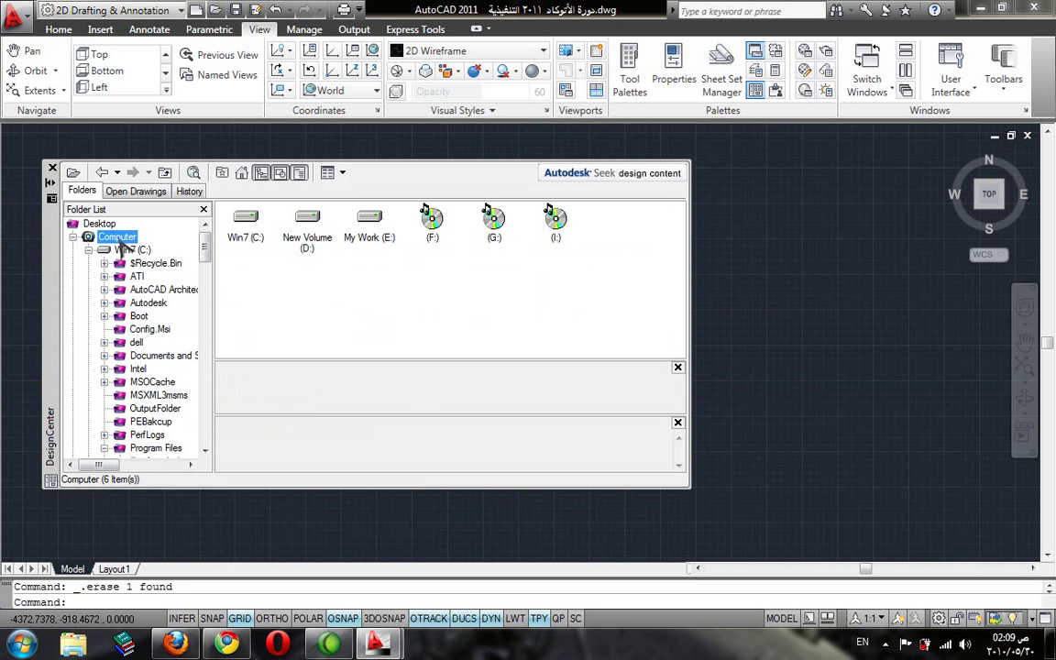
pyautogui.doubleClick(120, 240)
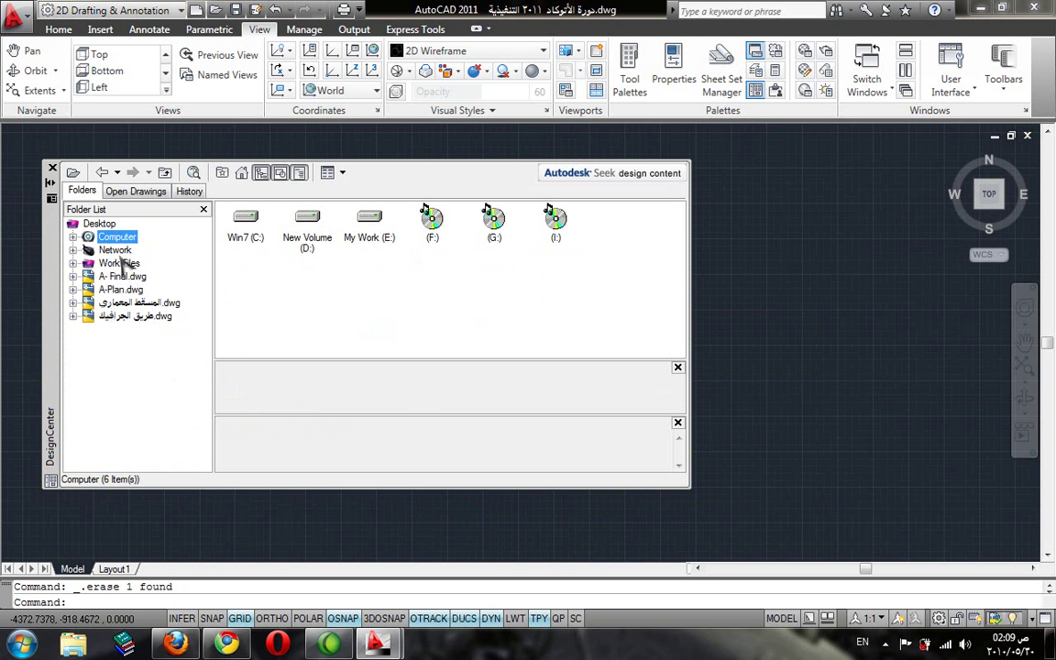
pyautogui.click(138, 303)
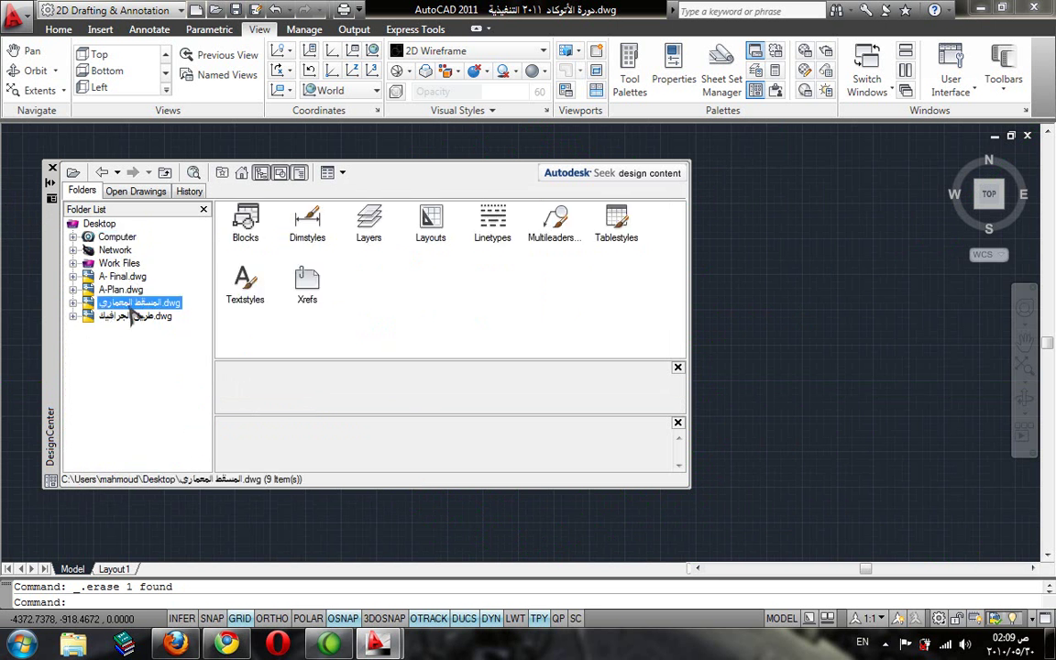
pyautogui.click(111, 292)
pyautogui.click(121, 304)
# Step: List the drawing's 74 blocks, cancel preview icon generation, and close DesignCenter
pyautogui.click(247, 228)
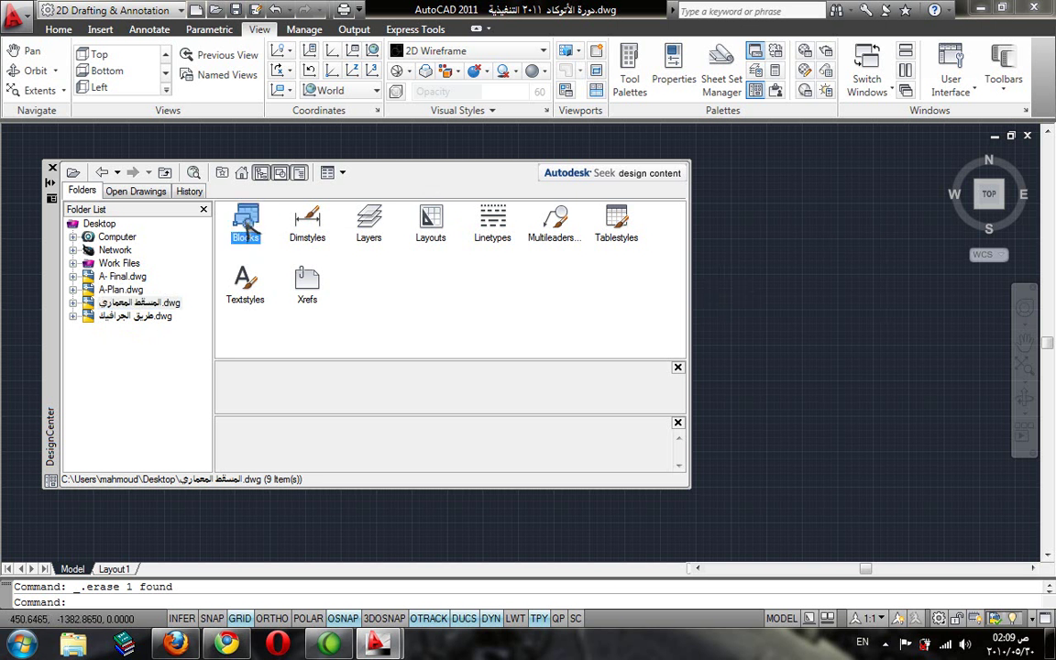
pyautogui.doubleClick(249, 230)
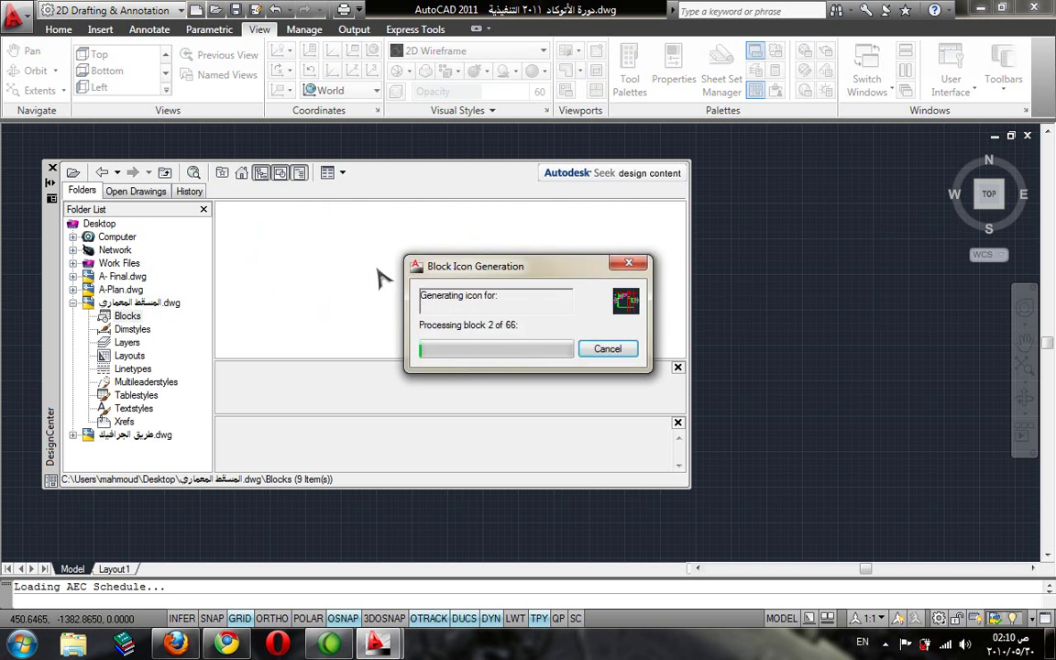
pyautogui.click(605, 350)
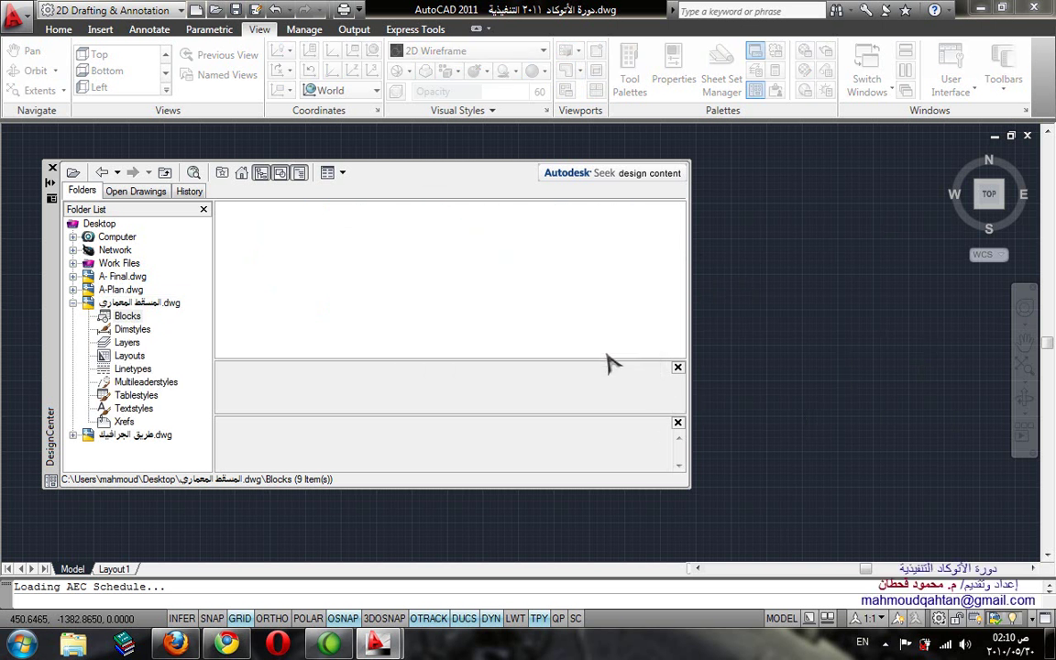
pyautogui.click(53, 170)
pyautogui.scroll(5, 537, 266)
# Step: Draw a horizontal test line above the plan with Ortho (F8) on
pyautogui.moveTo(537, 231)
pyautogui.mouseDown(button='middle')
pyautogui.moveTo(537, 252)
pyautogui.moveTo(512, 278)
pyautogui.moveTo(431, 321)
pyautogui.mouseUp(button='middle')
pyautogui.scroll(-5, 459, 338)
pyautogui.scroll(4, 471, 288)
pyautogui.scroll(4, 484, 273)
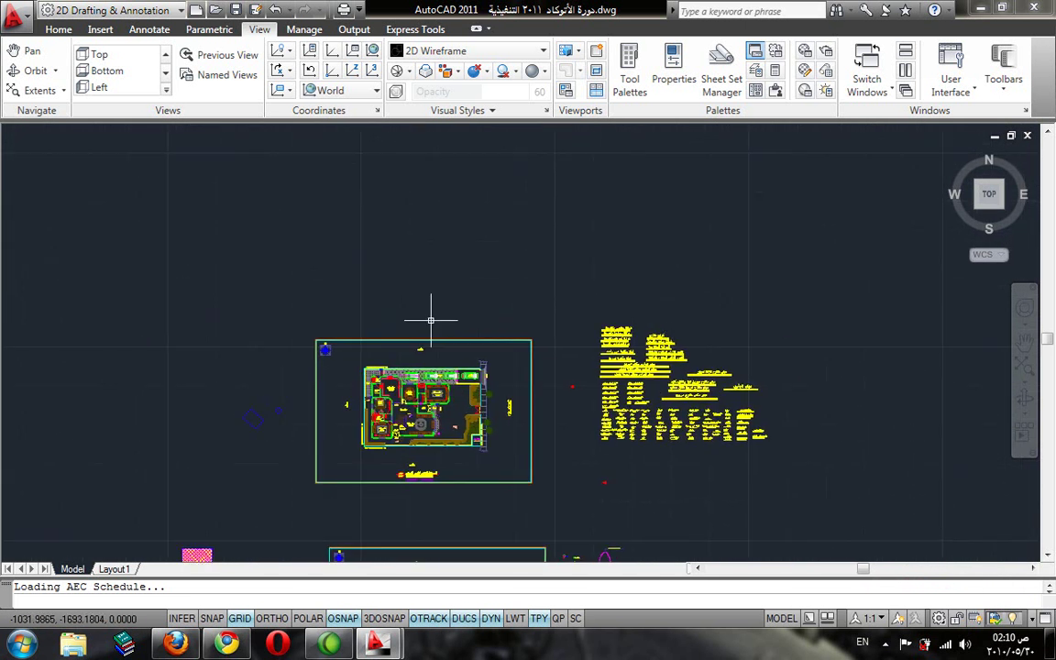
pyautogui.scroll(2, 445, 253)
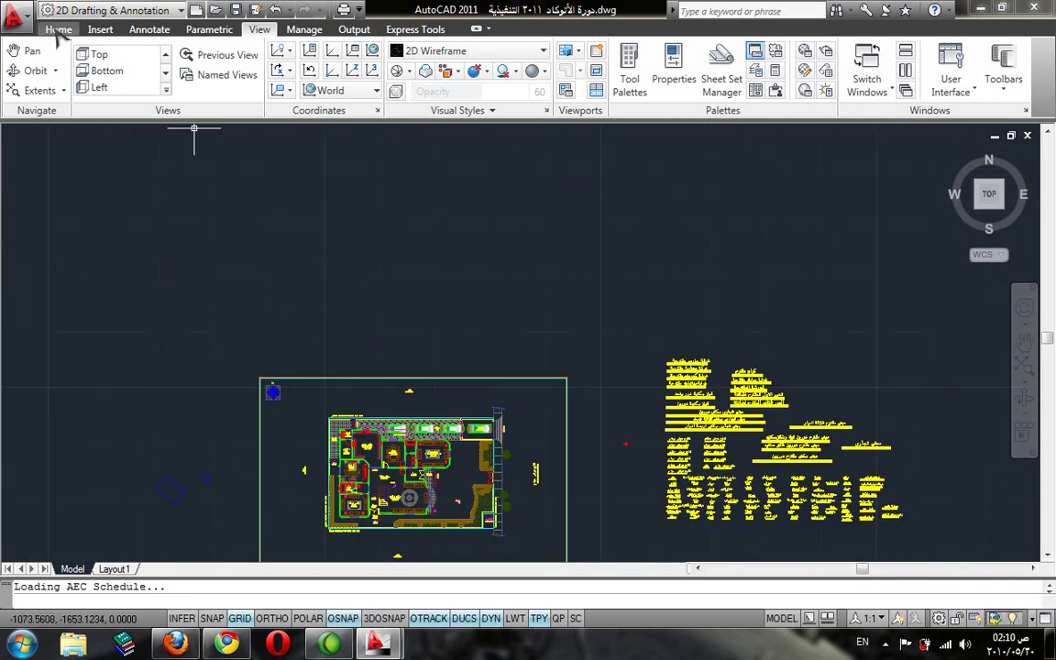
pyautogui.click(58, 29)
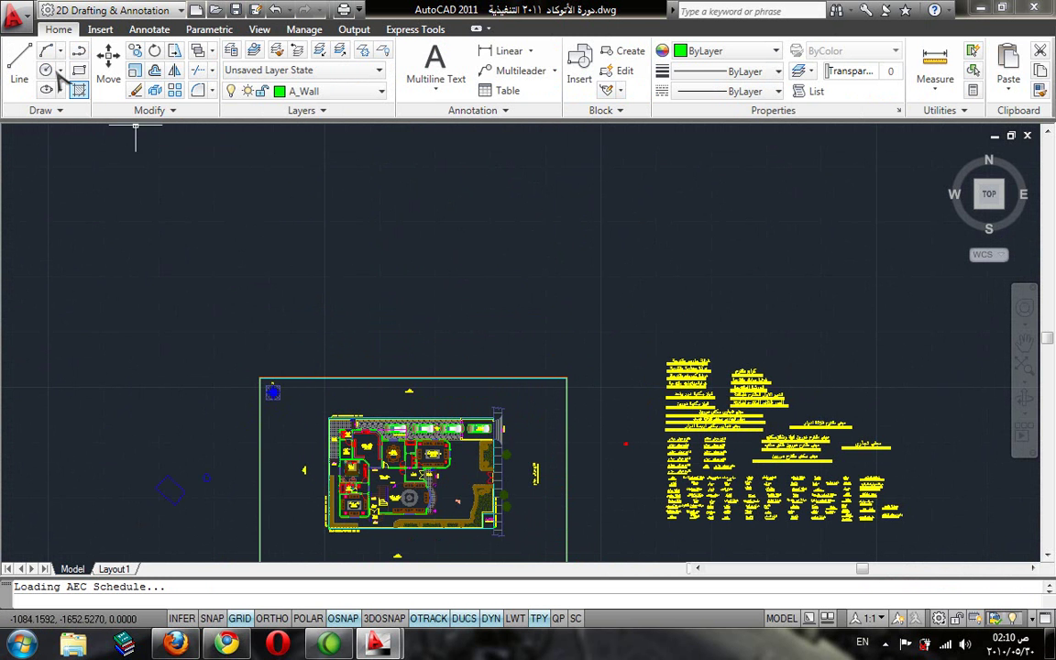
pyautogui.click(19, 69)
pyautogui.click(259, 240)
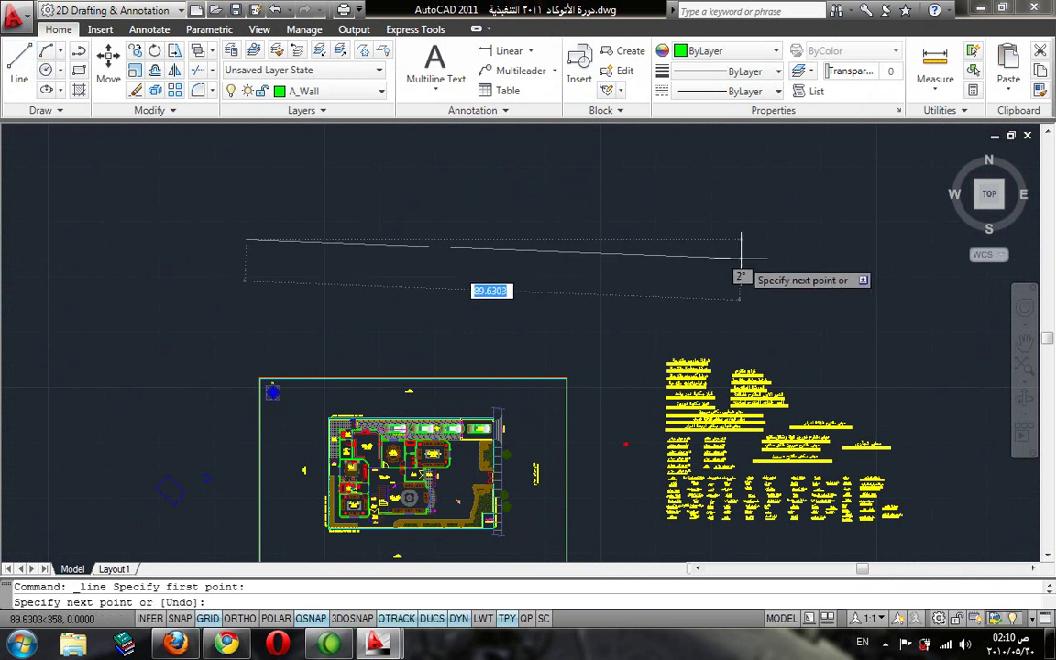
pyautogui.press('F8')
pyautogui.click(796, 241)
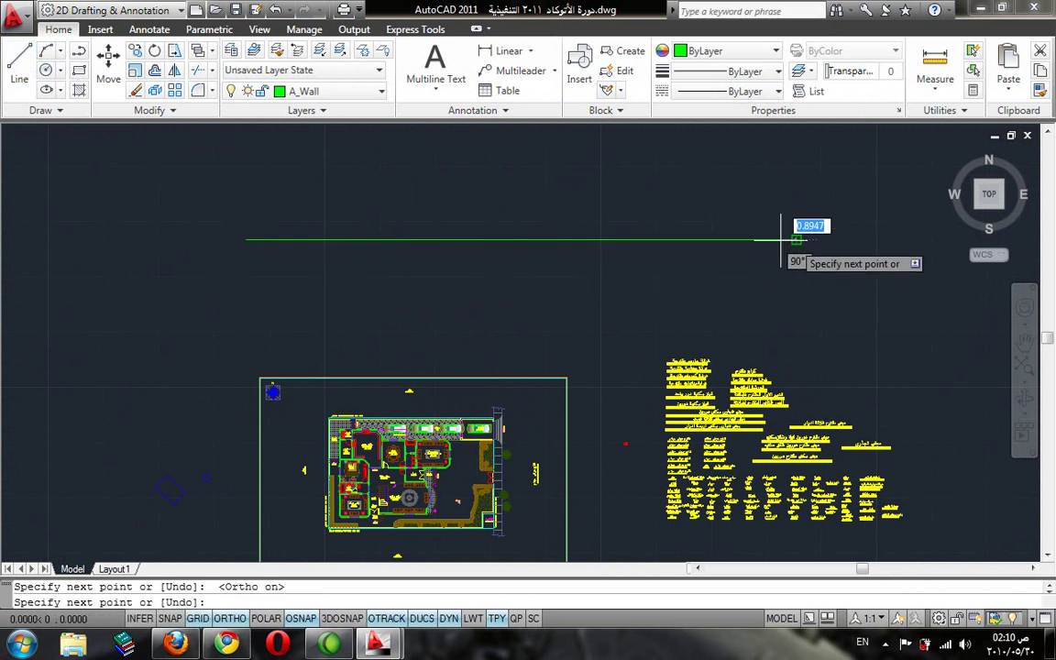
pyautogui.press('Escape')
# Step: Erase the test line and bring the plan back into view
pyautogui.scroll(2, 653, 229)
pyautogui.moveTo(508, 188); pyautogui.dragTo(392, 333)
pyautogui.press('Delete')
pyautogui.moveTo(286, 506); pyautogui.dragTo(351, 348, button='middle')
pyautogui.scroll(2, 317, 353)
pyautogui.scroll(1, 316, 353)
# Step: Copy a tree from the plan to open space above the top lot line
pyautogui.write('o')
pyautogui.press('Return')
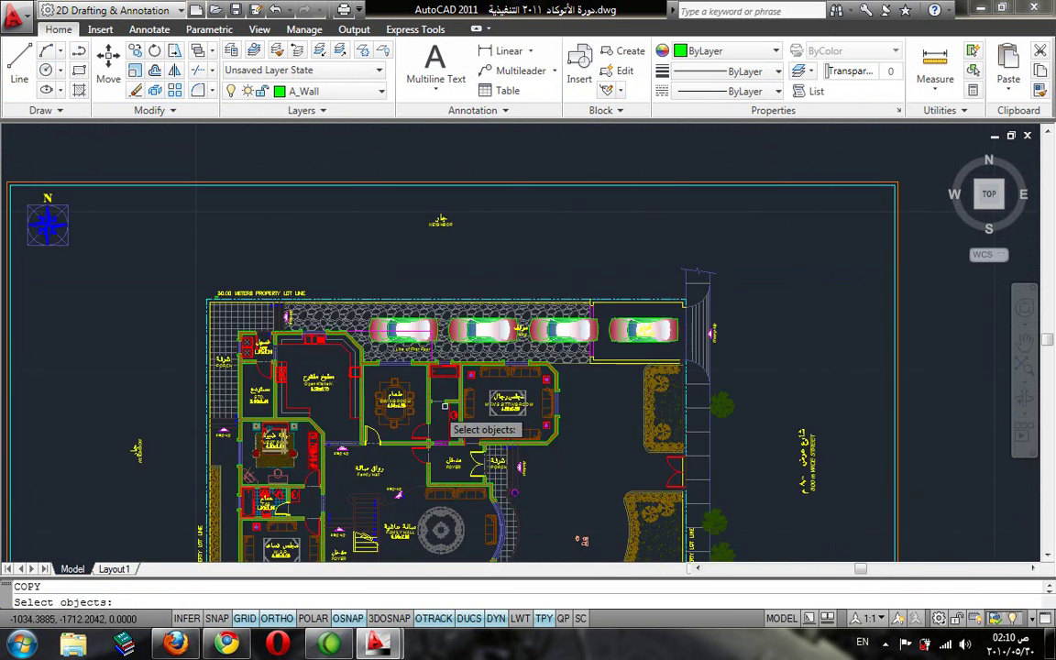
pyautogui.scroll(2, 458, 413)
pyautogui.click(850, 365)
pyautogui.press('Return')
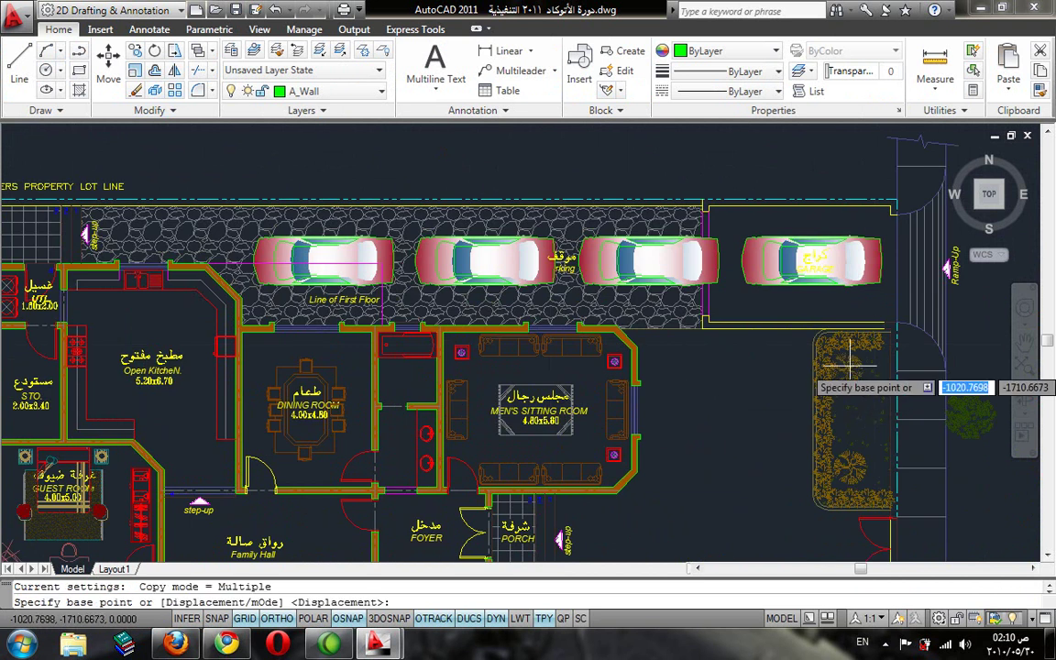
pyautogui.click(802, 364)
pyautogui.scroll(-3, 521, 279)
pyautogui.scroll(-3, 518, 285)
pyautogui.click(473, 222)
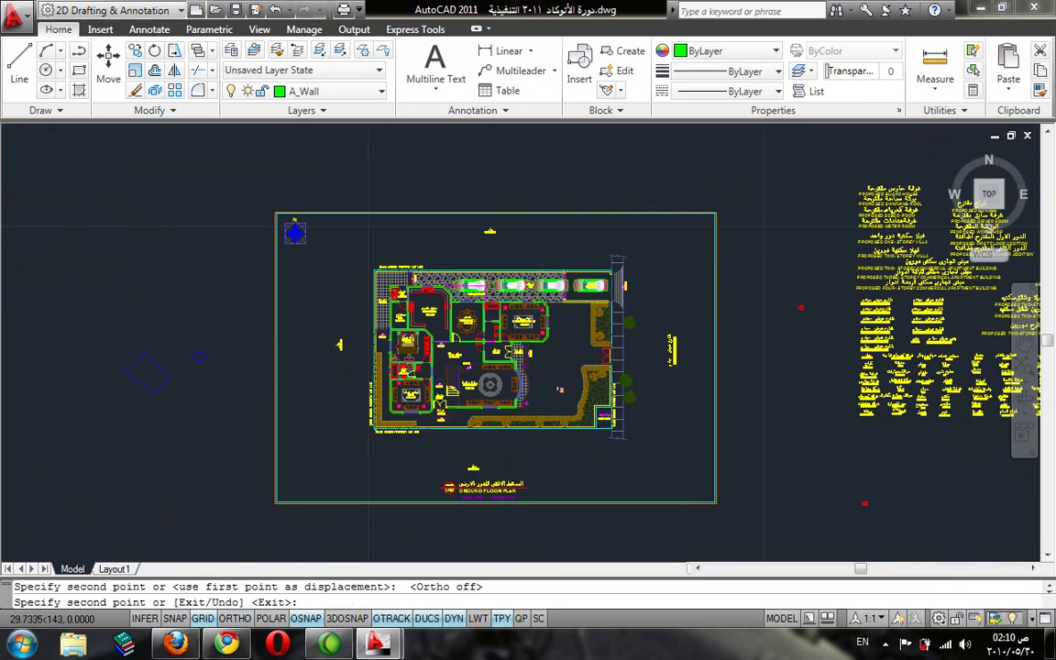
pyautogui.press('Escape')
pyautogui.scroll(5, 413, 182)
pyautogui.moveTo(413, 181); pyautogui.dragTo(290, 292, button='middle')
pyautogui.scroll(-2, 259, 291)
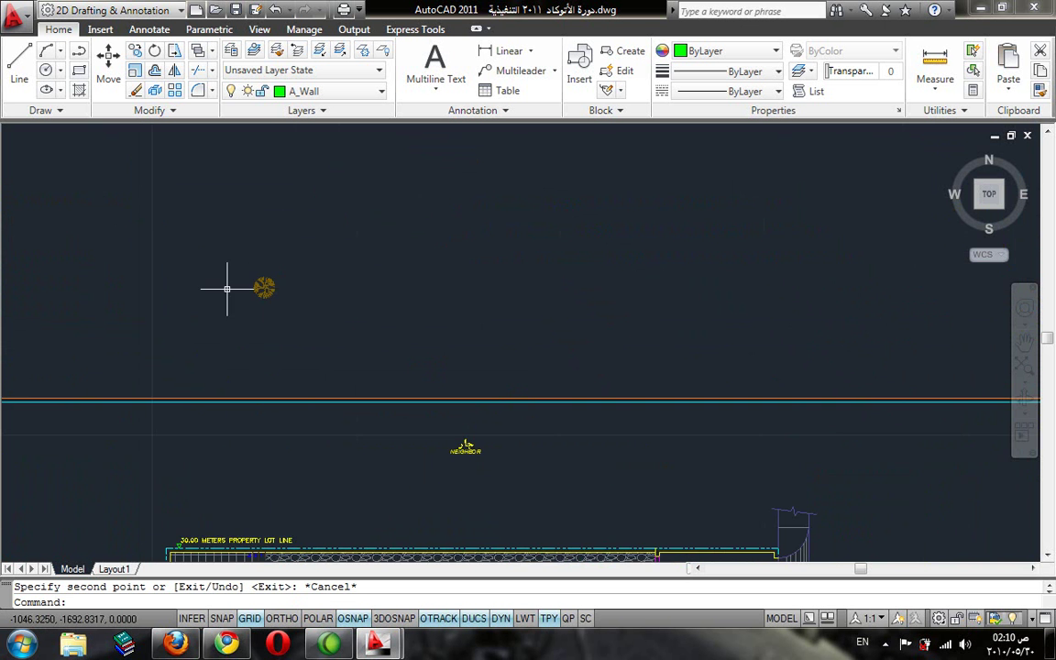
pyautogui.moveTo(362, 357); pyautogui.dragTo(313, 292, button='middle')
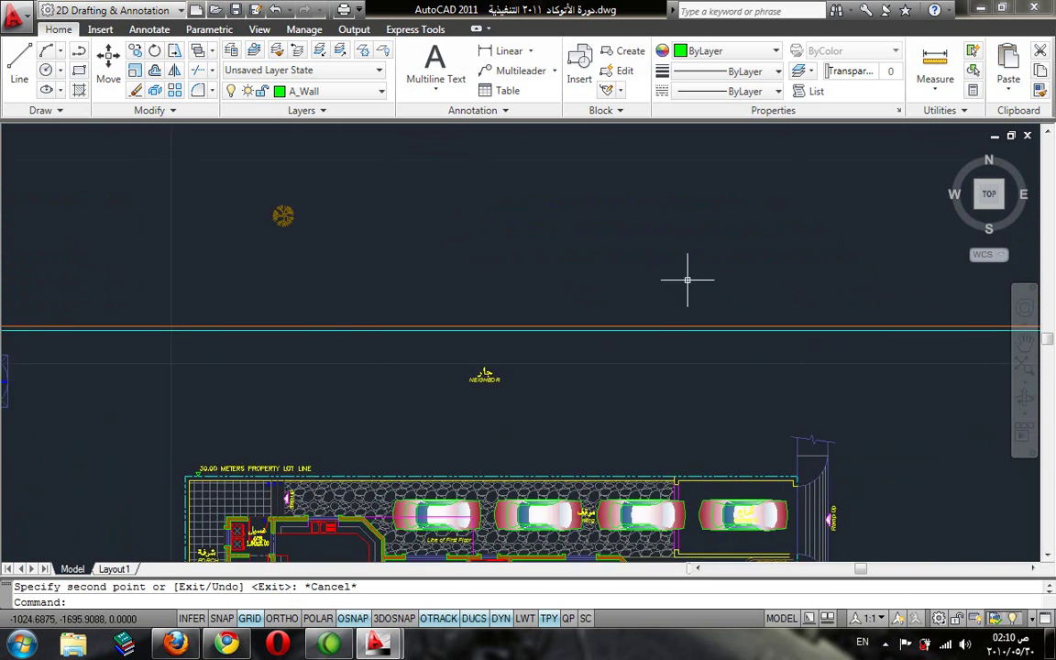
pyautogui.moveTo(686, 278); pyautogui.dragTo(397, 371, button='middle')
# Step: Draw a horizontal line from beside the copied tree across to the right
pyautogui.write('l')
pyautogui.press('Return')
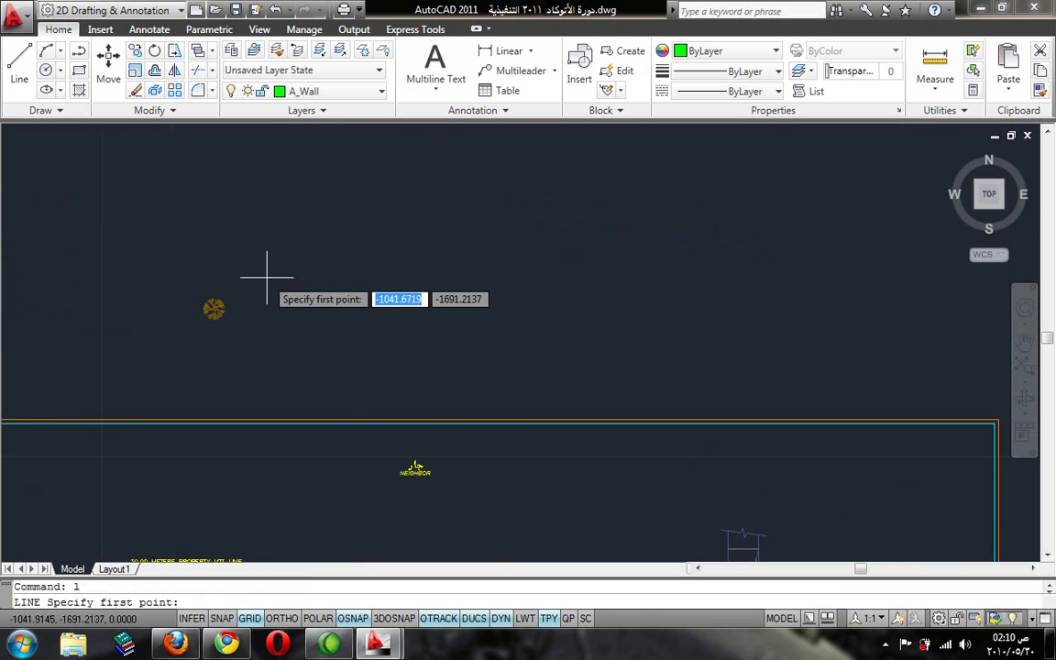
pyautogui.click(186, 289)
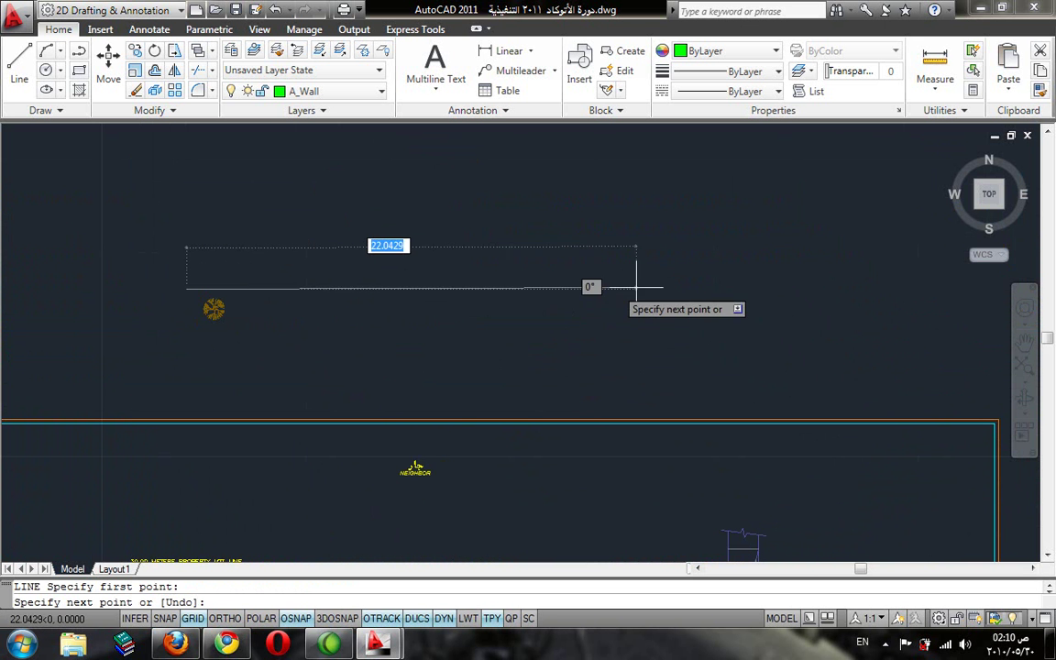
pyautogui.click(852, 289)
pyautogui.press('Escape')
pyautogui.scroll(1, 260, 319)
# Step: Open a rectangular Array for the copied tree and select the Rows field
pyautogui.hotkey('ctrl', 'v')
pyautogui.click(196, 300)
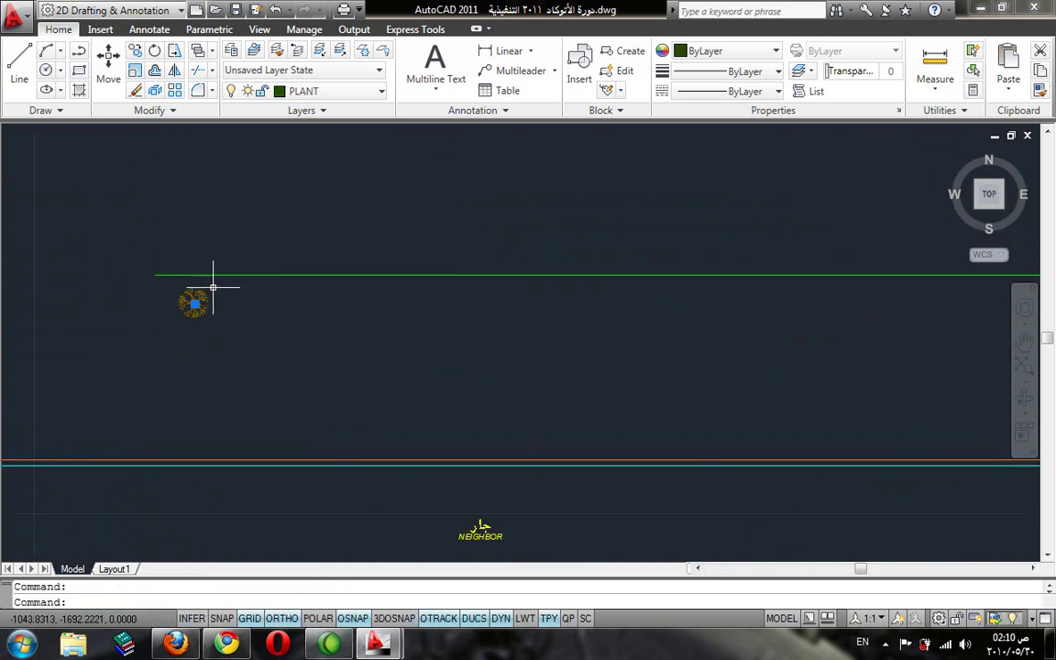
pyautogui.click(174, 92)
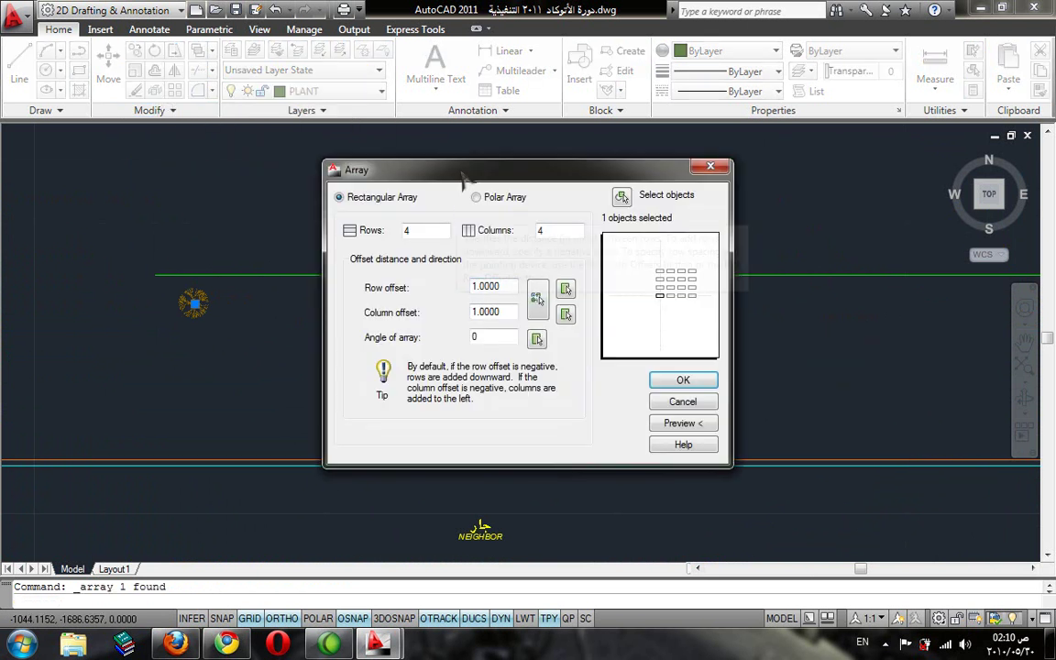
pyautogui.moveTo(463, 177); pyautogui.dragTo(472, 257)
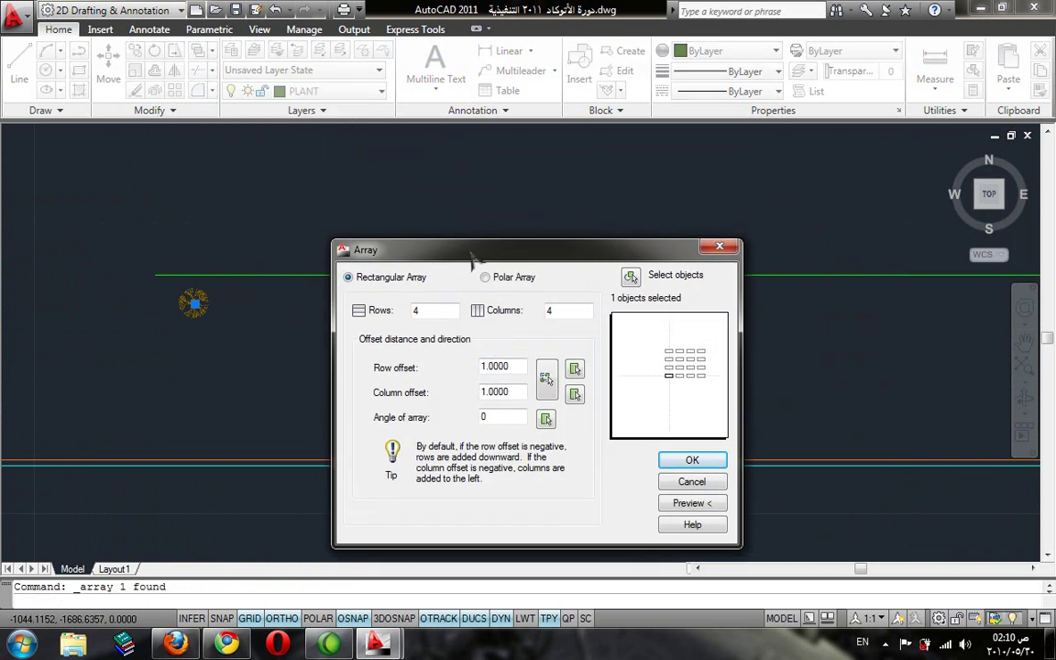
pyautogui.doubleClick(415, 312)
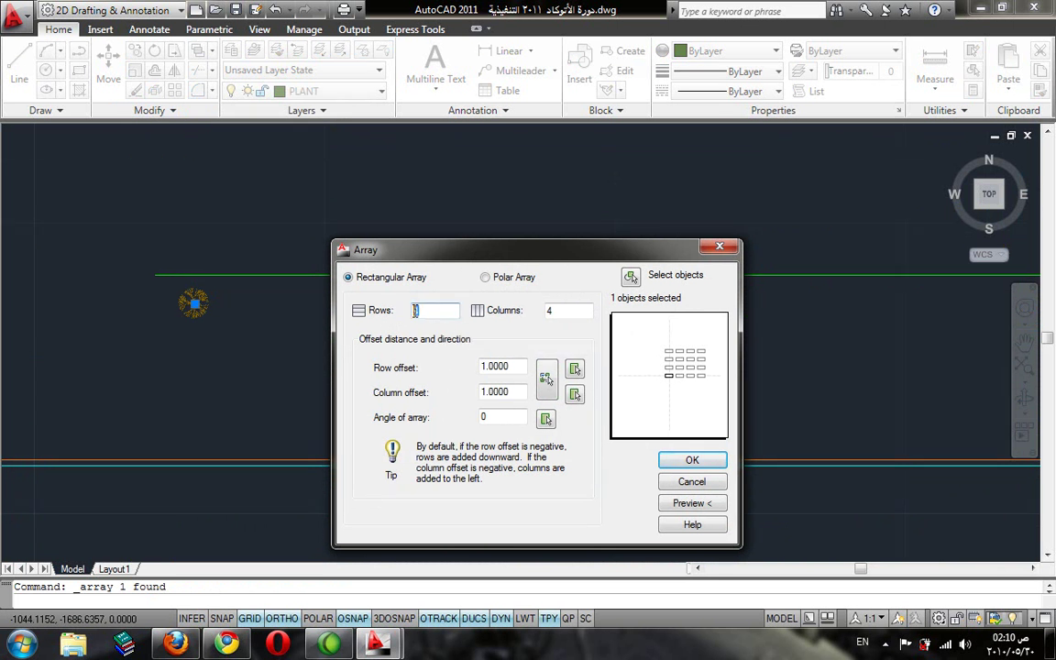
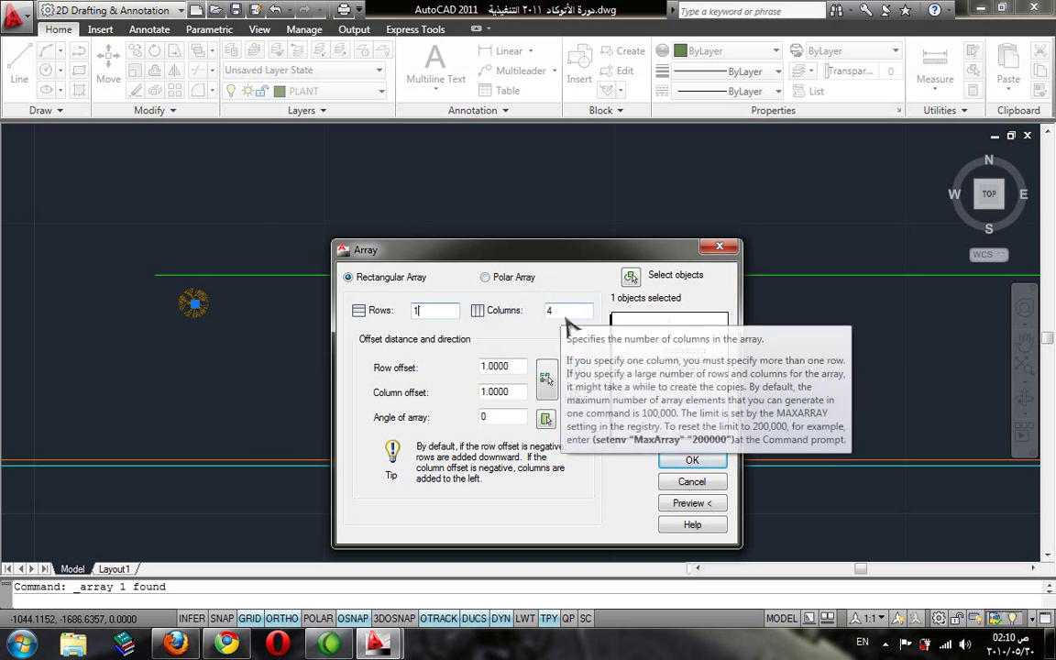
# Step: Set the tree array to 10 columns and preview it in the drawing
pyautogui.moveTo(525, 254); pyautogui.dragTo(521, 200)
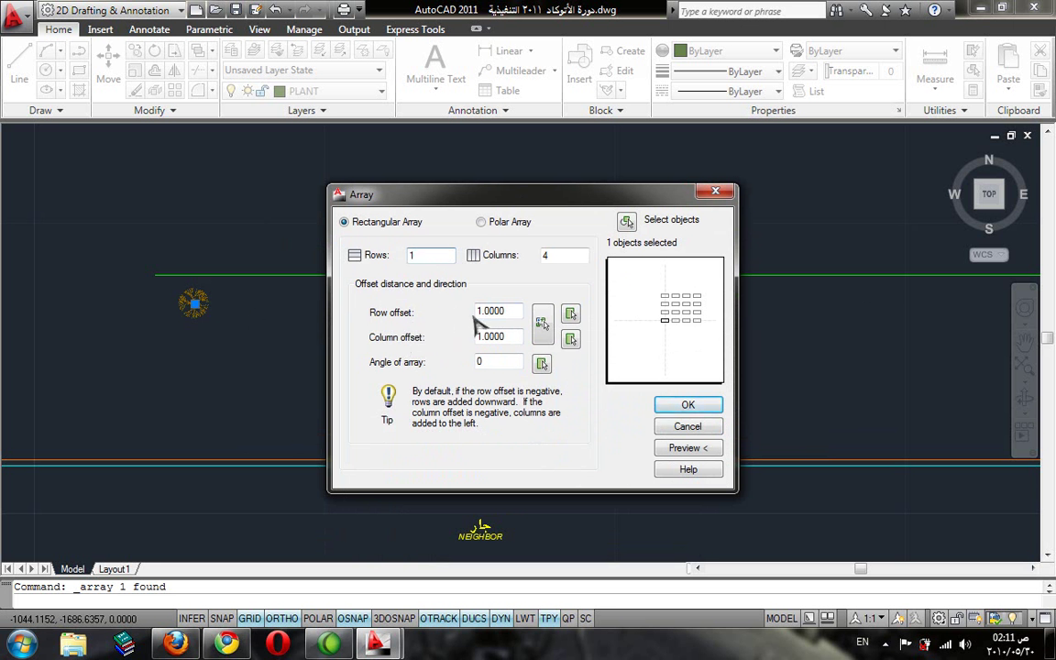
pyautogui.moveTo(482, 310); pyautogui.dragTo(473, 312)
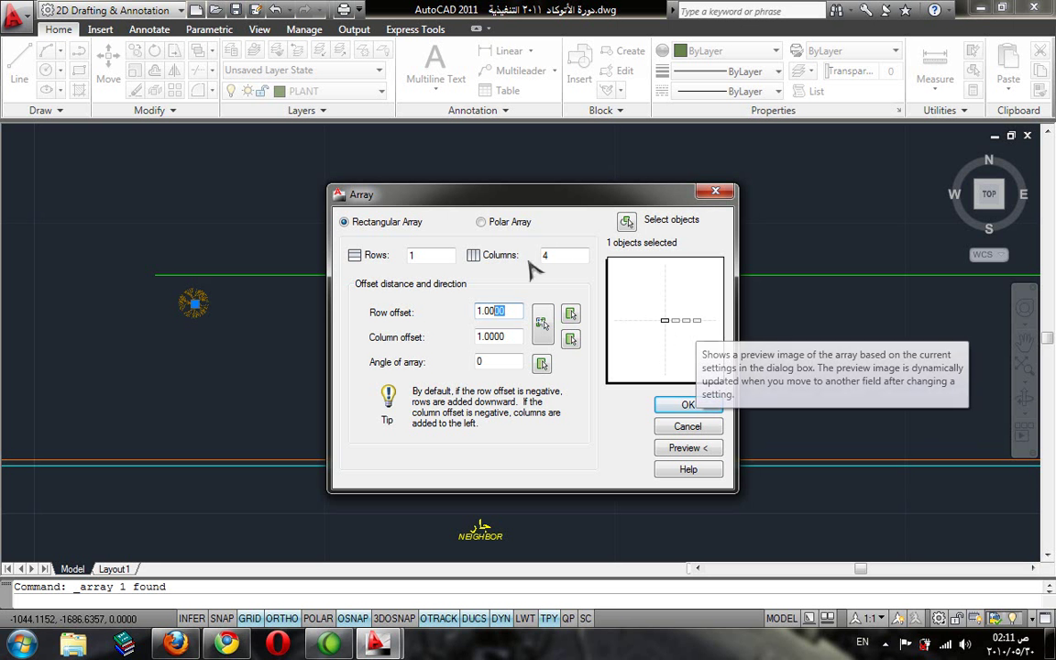
pyautogui.hotkey('shift', 'Tab')
pyautogui.write('10')
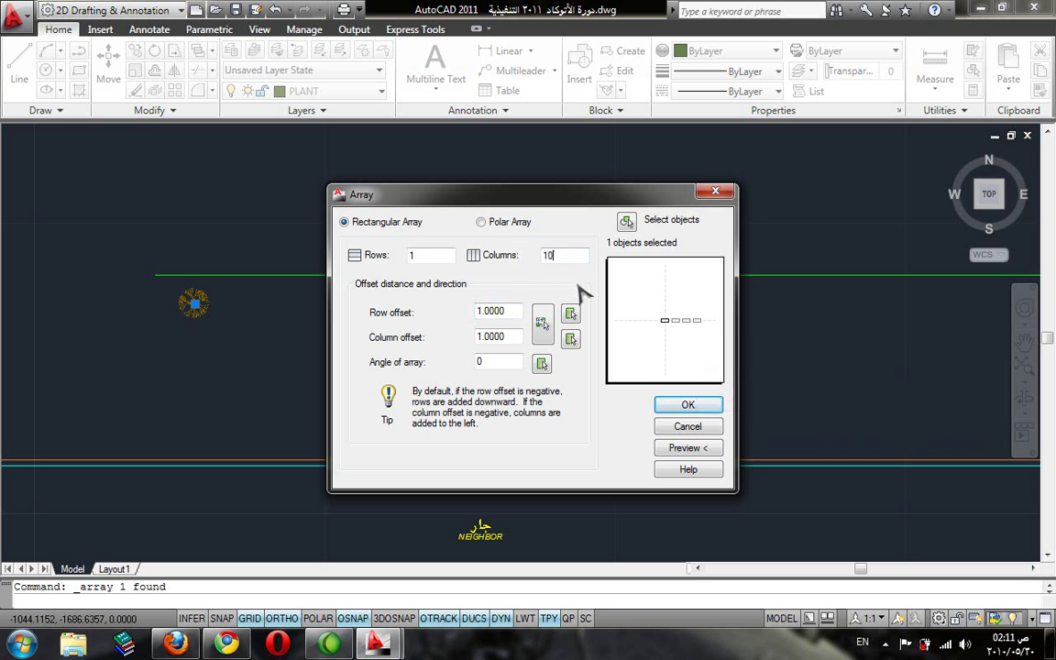
pyautogui.click(693, 451)
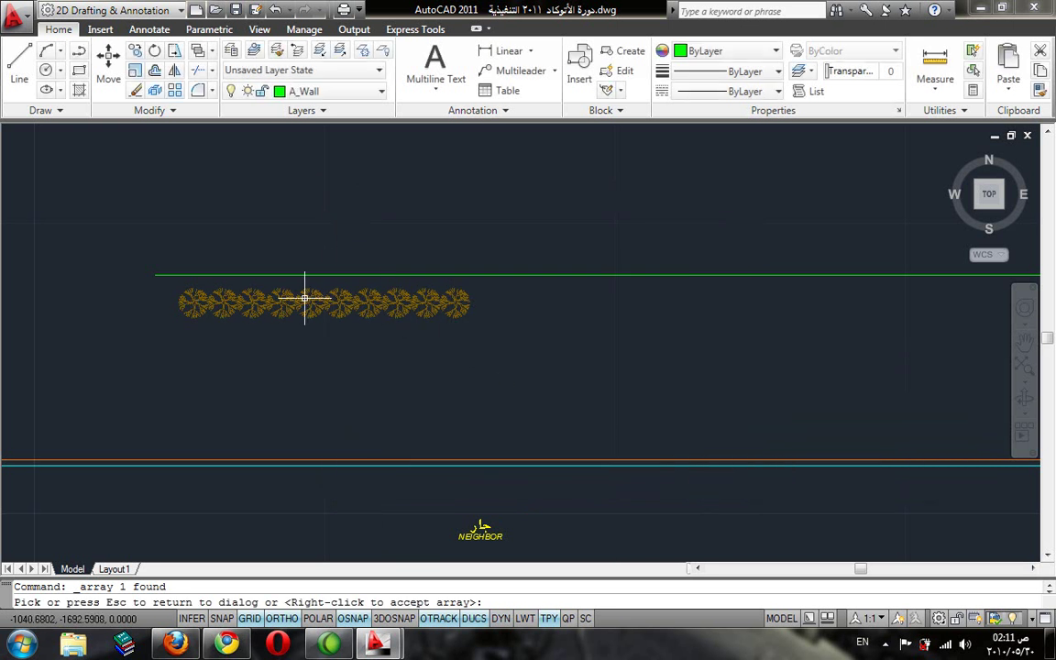
pyautogui.scroll(3, 284, 300)
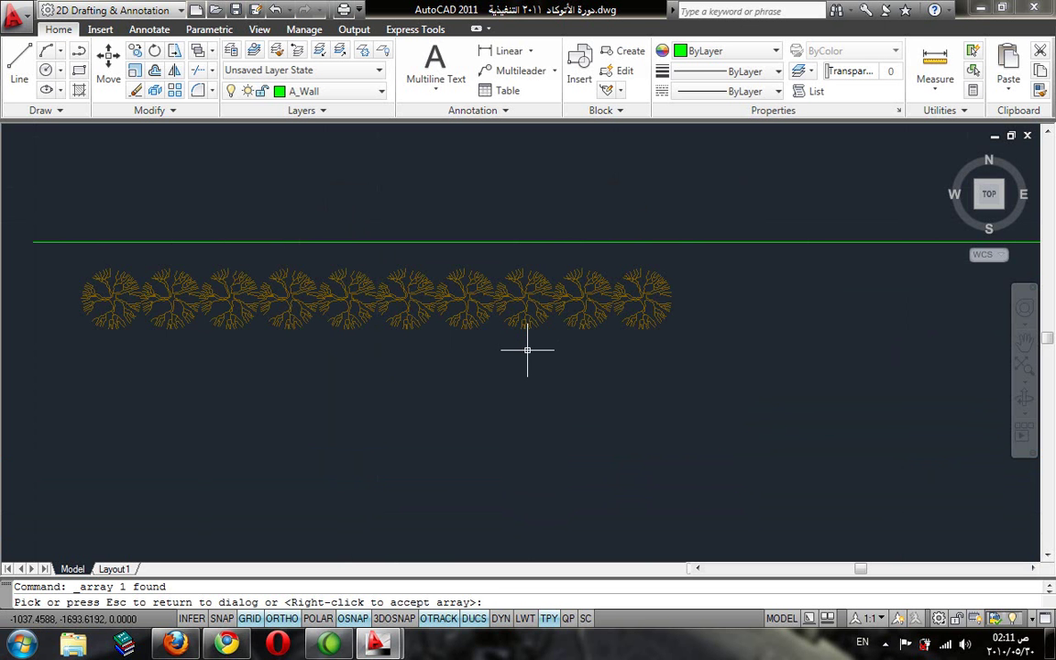
pyautogui.press('Escape')
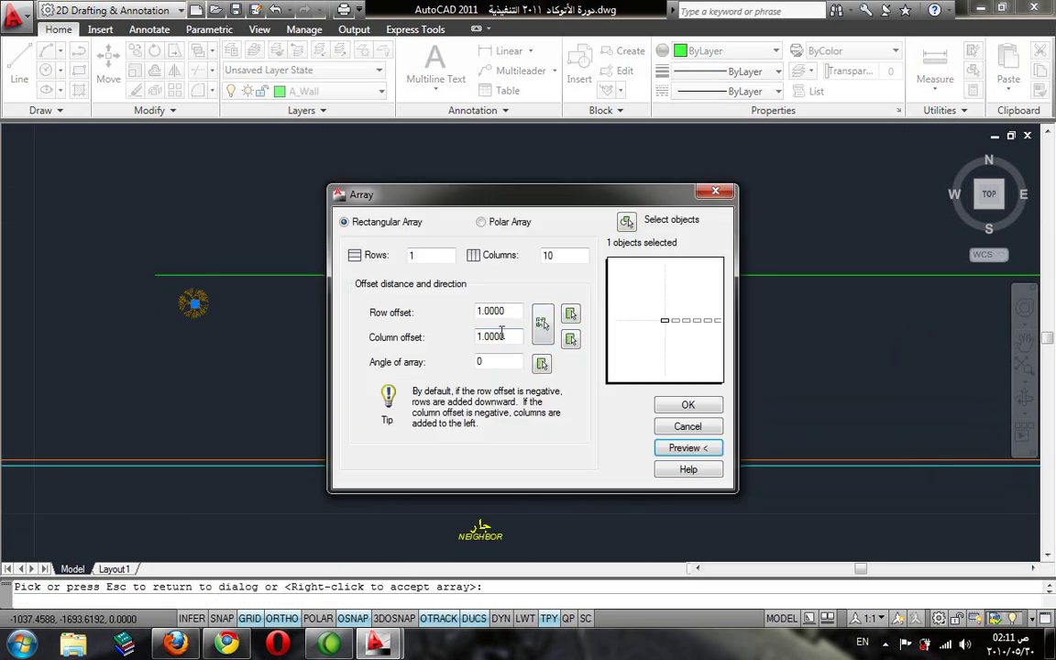
# Step: Set the row offset to 2, create the ten-tree array, then undo it
pyautogui.moveTo(511, 310); pyautogui.dragTo(453, 309)
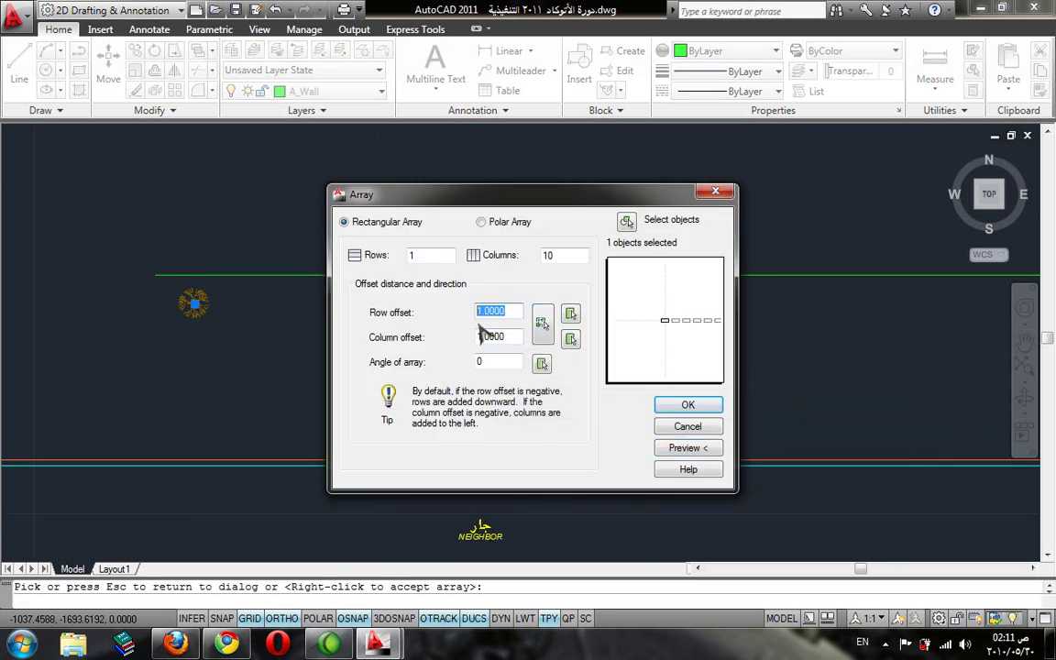
pyautogui.write('2')
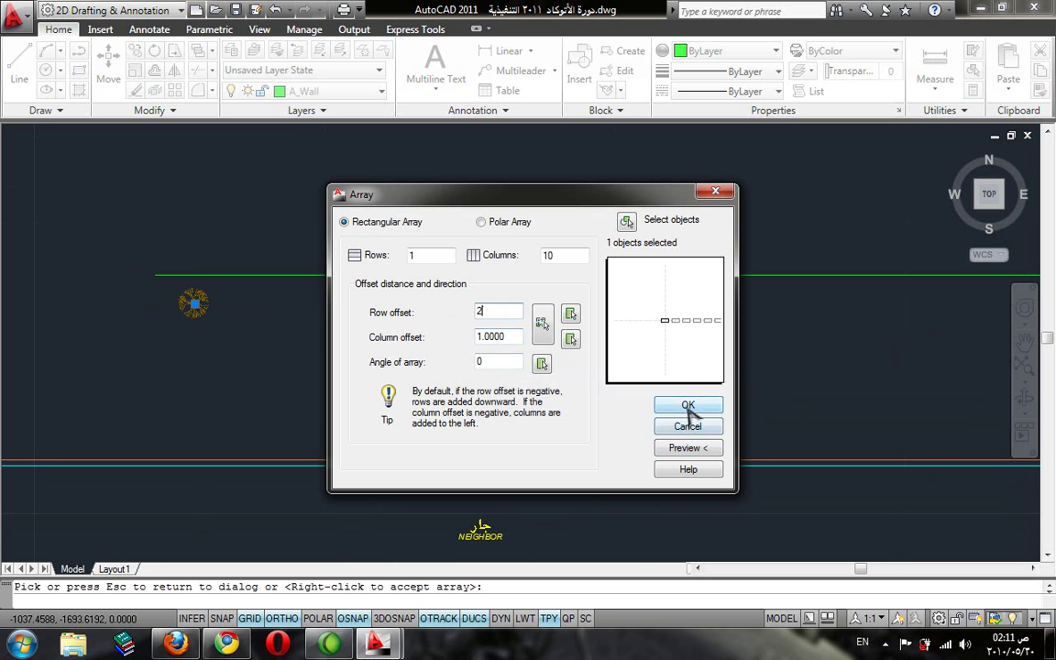
pyautogui.click(689, 406)
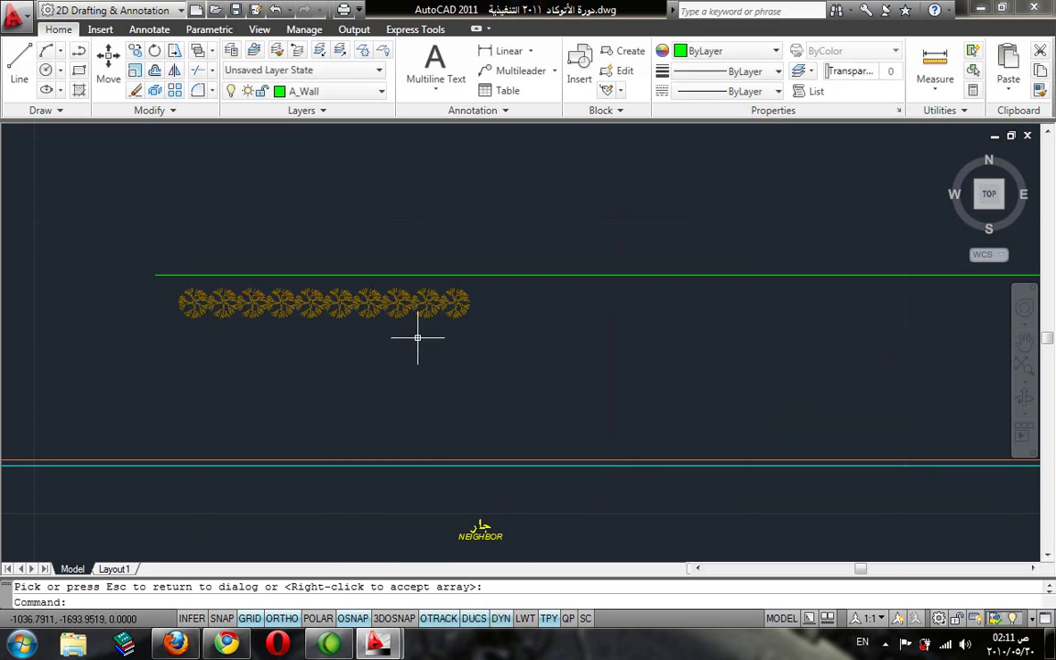
pyautogui.press('Escape')
pyautogui.press('Escape')
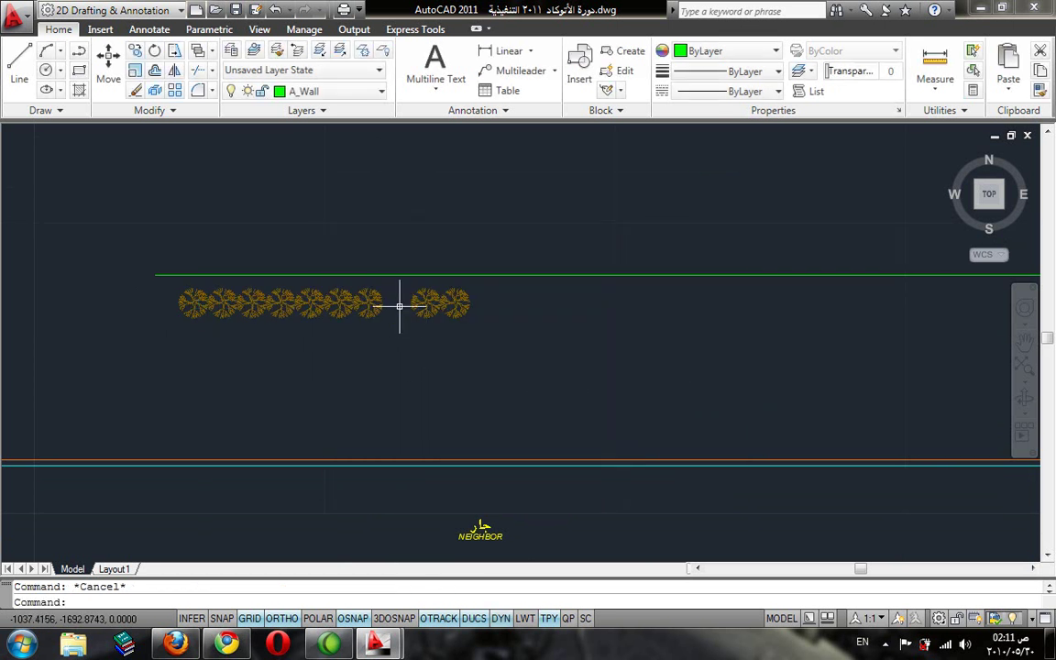
pyautogui.hotkey('ctrl', 'z')
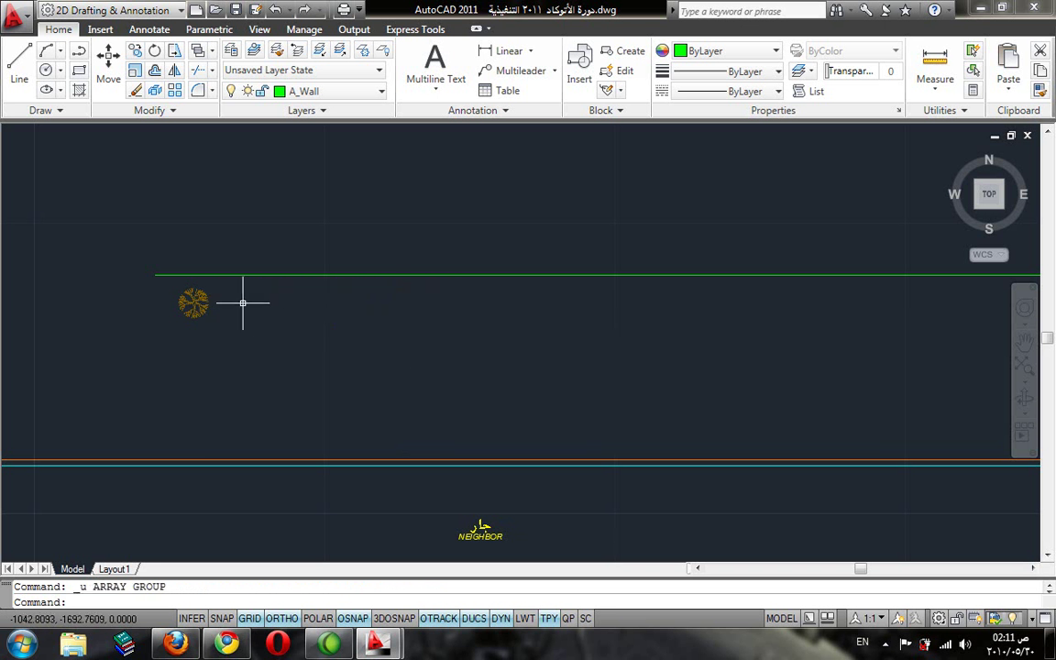
# Step: Reselect the single tree as the array's source object
pyautogui.click(207, 294)
pyautogui.press('Escape')
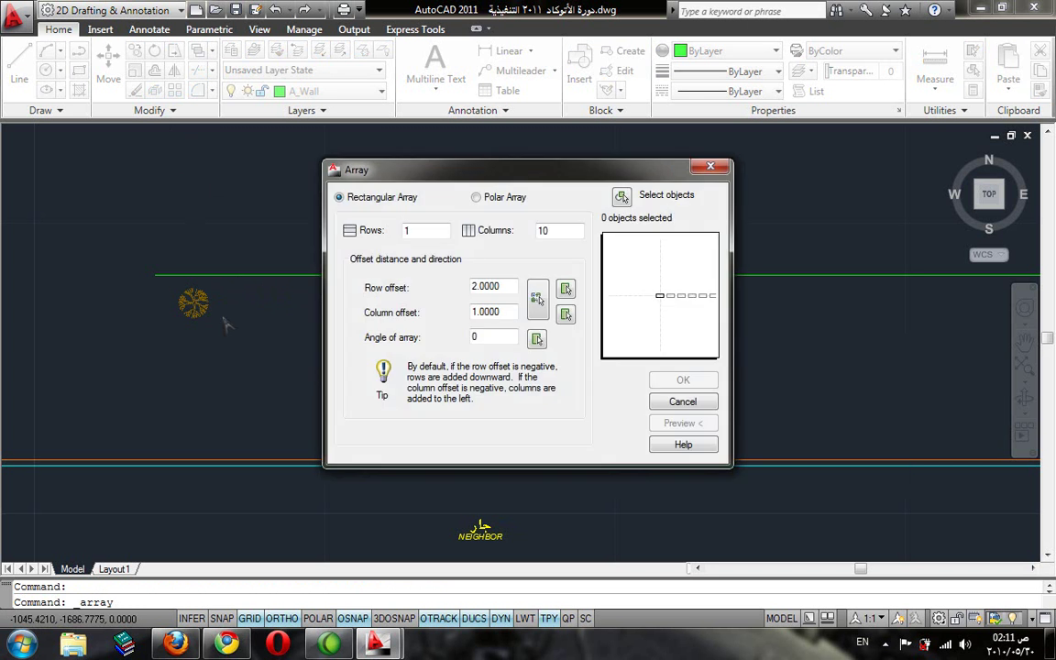
pyautogui.click(622, 195)
pyautogui.click(206, 299)
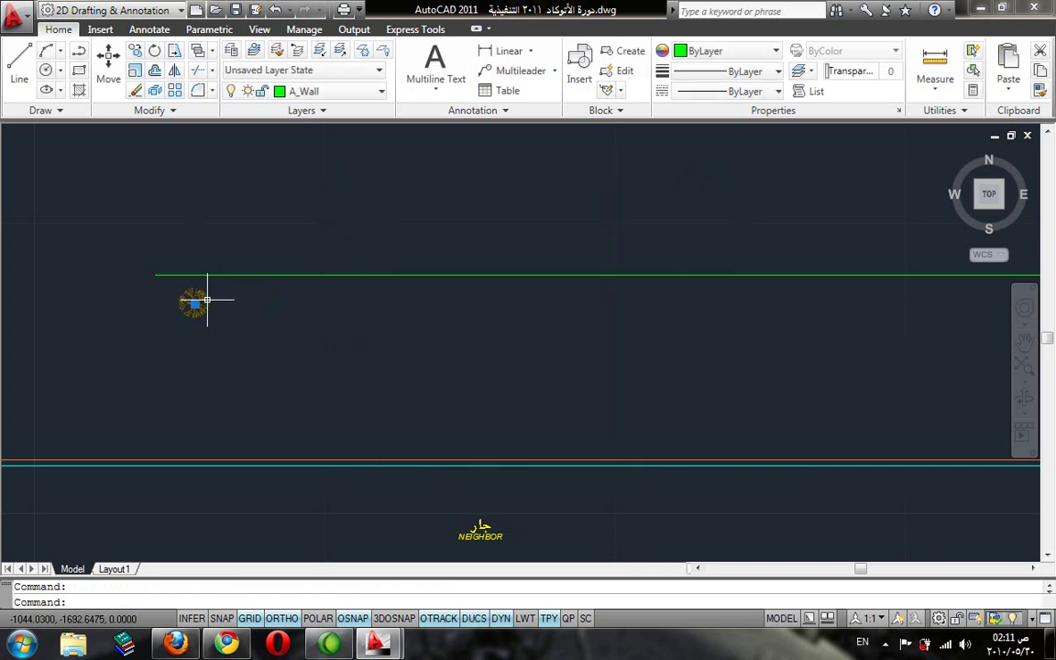
pyautogui.click(174, 70)
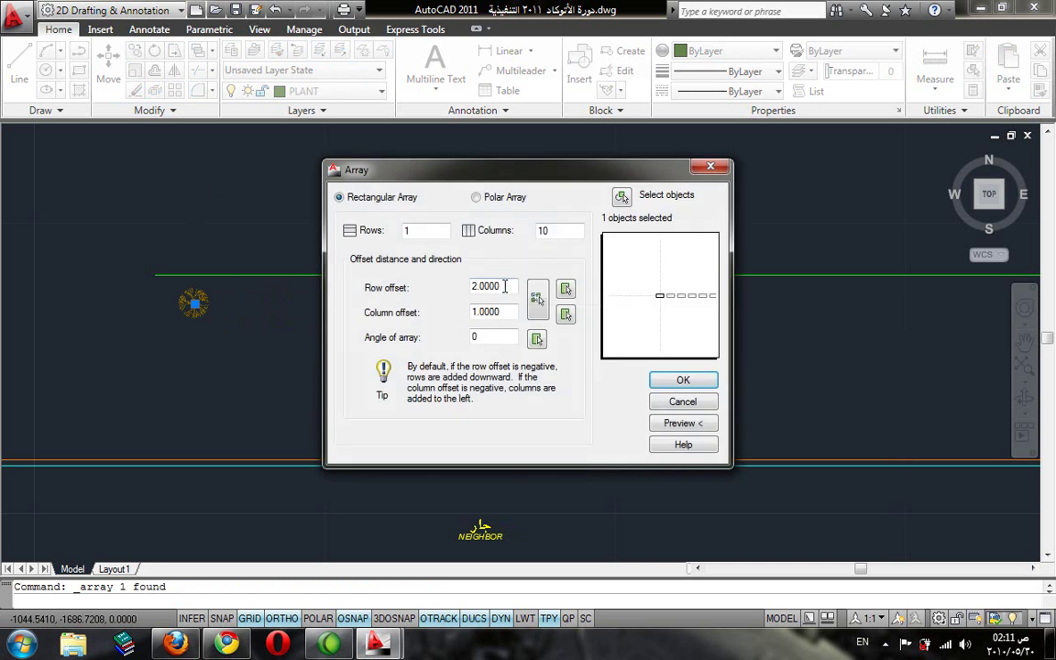
# Step: Set the column offset to 2, preview and accept the ten-tree row
pyautogui.moveTo(514, 287); pyautogui.dragTo(410, 273)
pyautogui.moveTo(506, 312); pyautogui.dragTo(437, 317)
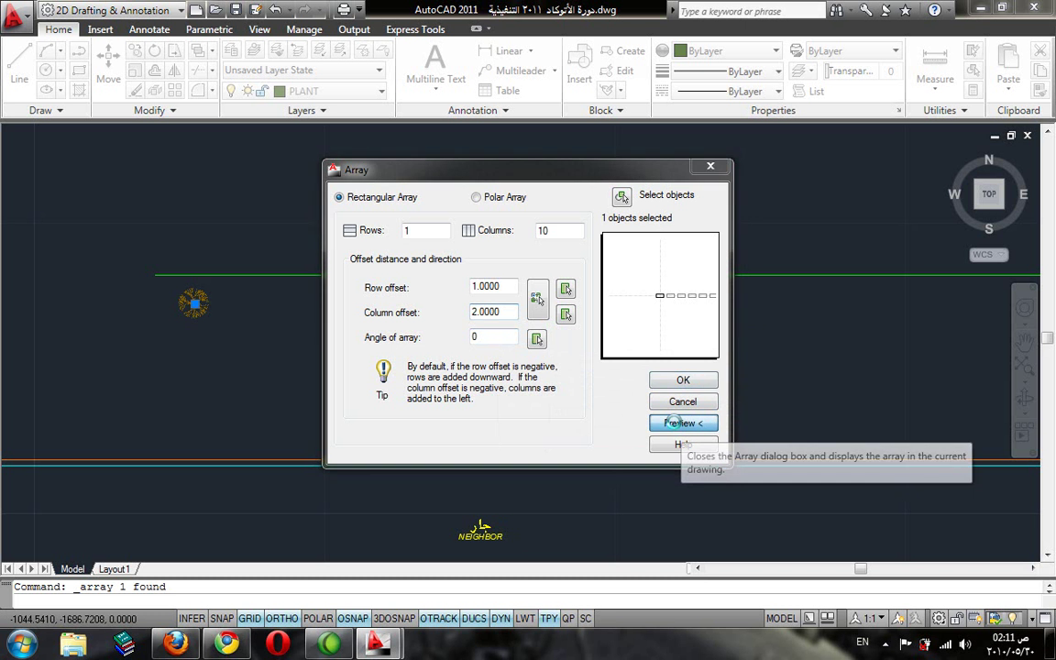
pyautogui.click(683, 424)
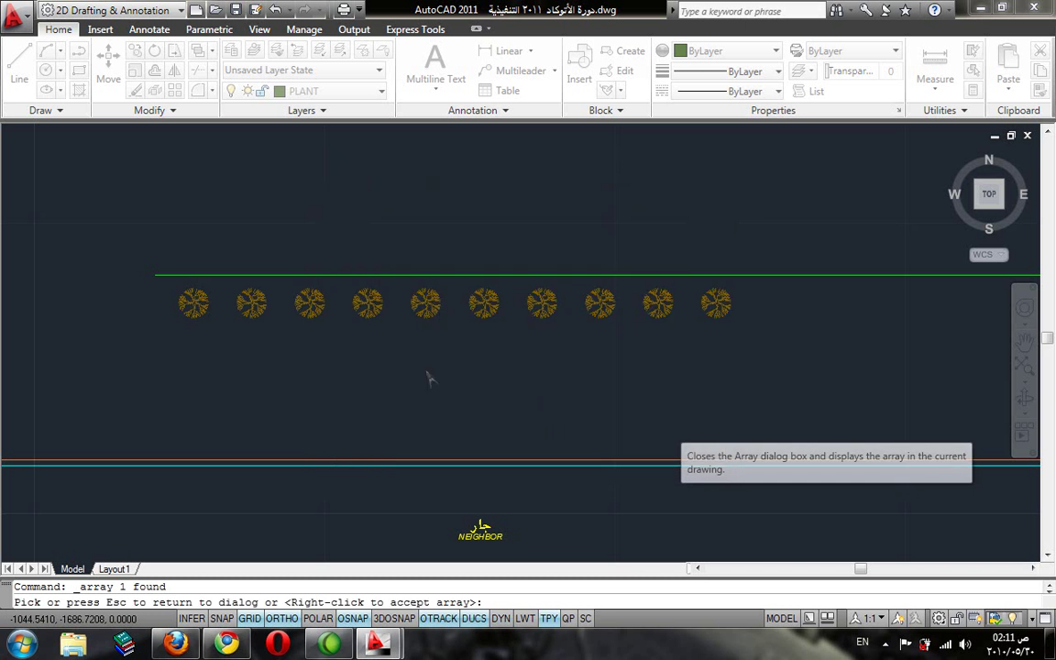
pyautogui.rightClick(564, 351)
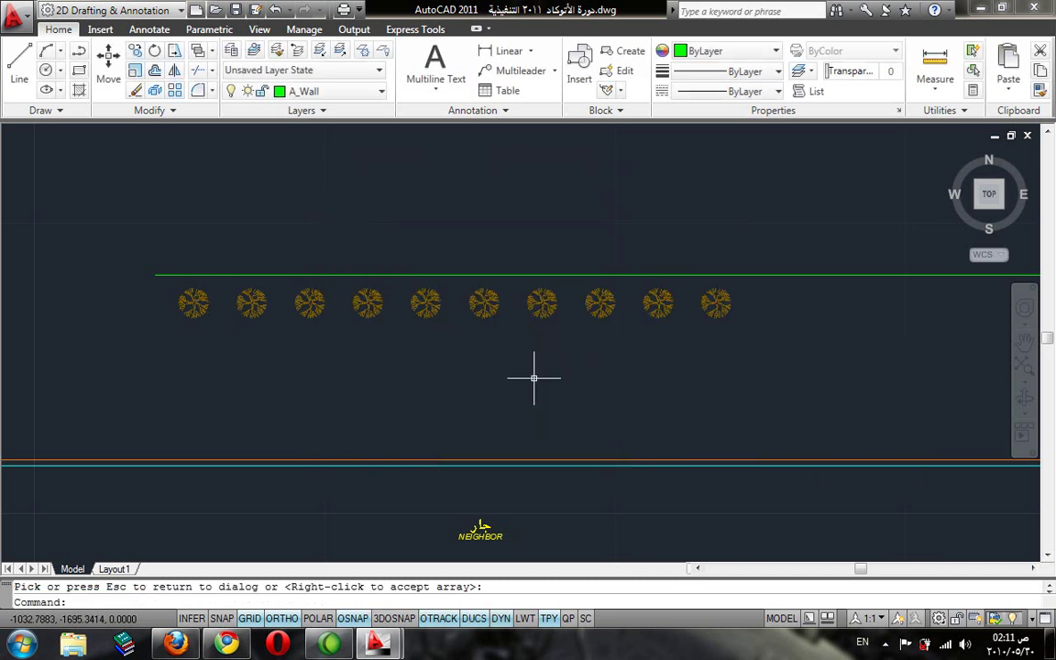
pyautogui.scroll(-3, 534, 378)
pyautogui.scroll(2, 533, 378)
pyautogui.press('Escape')
# Step: Erase the tree row and green line with a crossing selection
pyautogui.click(718, 255)
pyautogui.click(625, 317)
pyautogui.press('Delete')
pyautogui.scroll(-4, 432, 294)
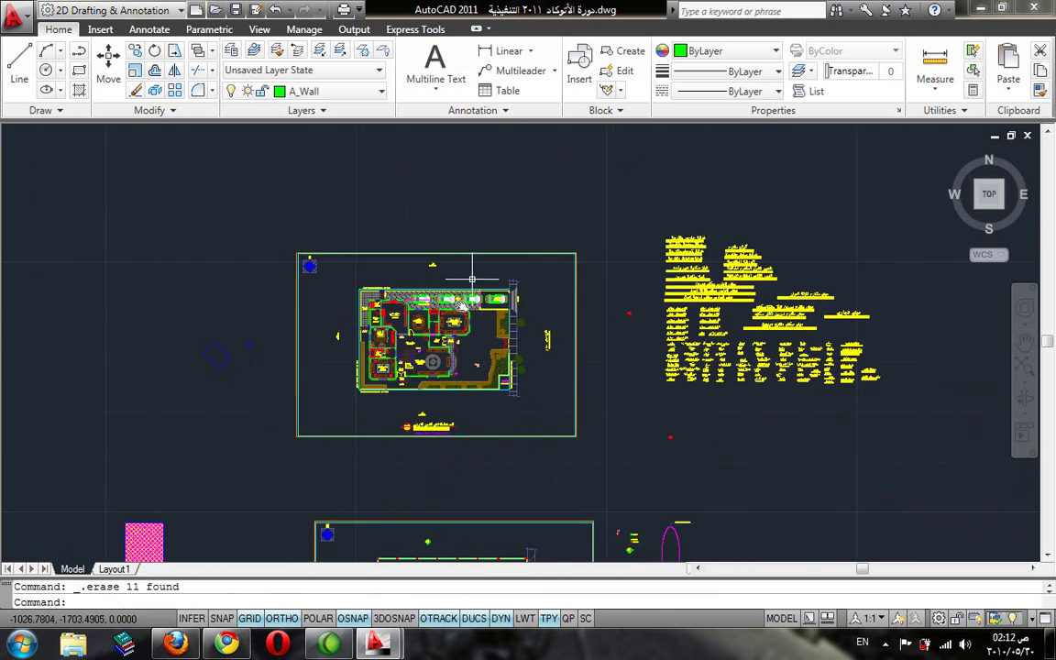
pyautogui.moveTo(473, 279); pyautogui.dragTo(459, 307, button='middle')
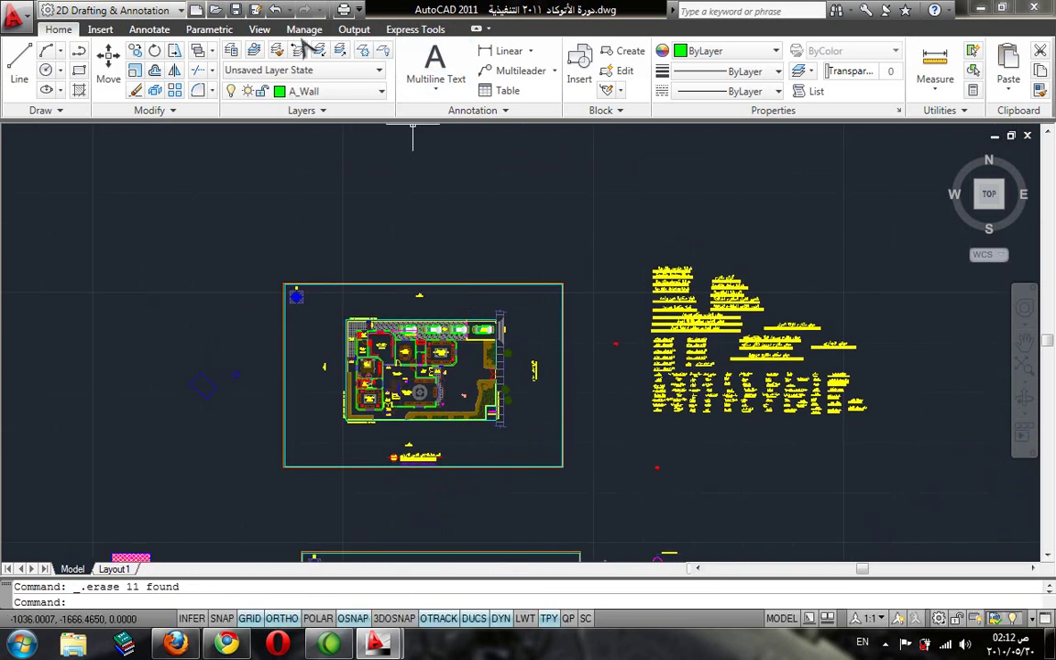
# Step: Open the Tool Palettes window from the View tab
pyautogui.click(259, 29)
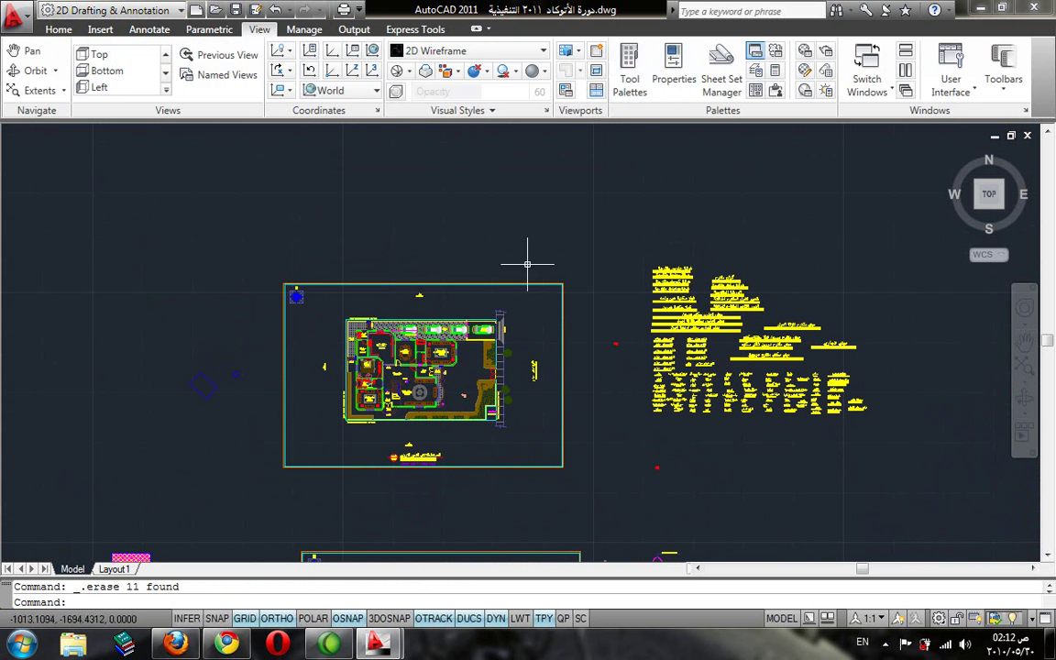
pyautogui.moveTo(419, 327); pyautogui.dragTo(490, 338, button='middle')
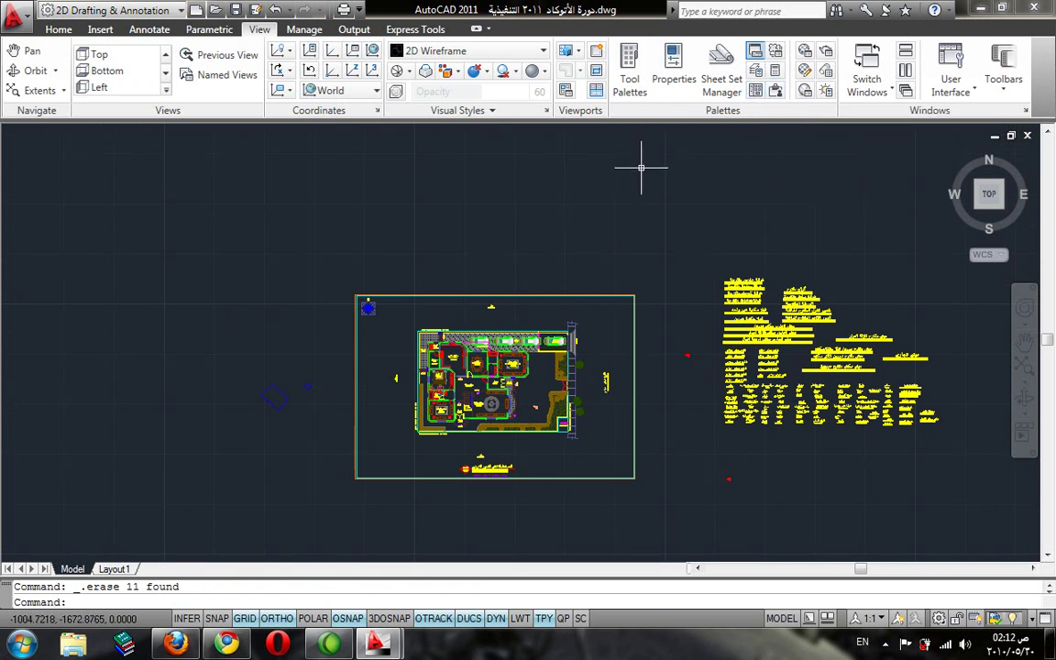
pyautogui.click(631, 81)
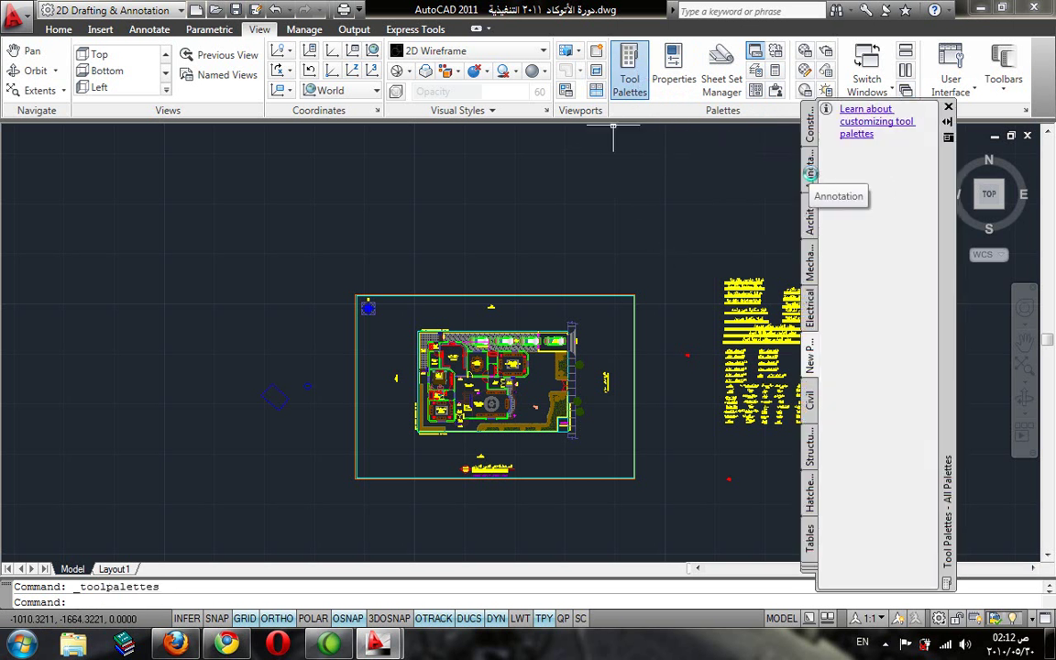
# Step: Browse the Annotation, Architectural, Electrical, Mechanical and Structural palettes, ending on Hatches and Fills
pyautogui.click(810, 172)
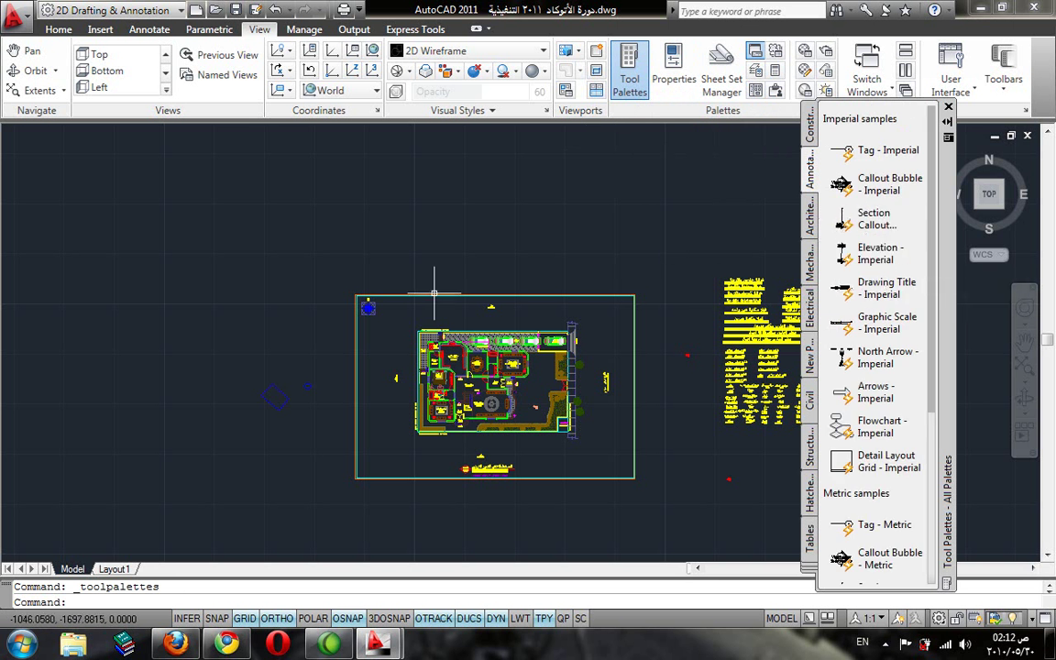
pyautogui.click(811, 219)
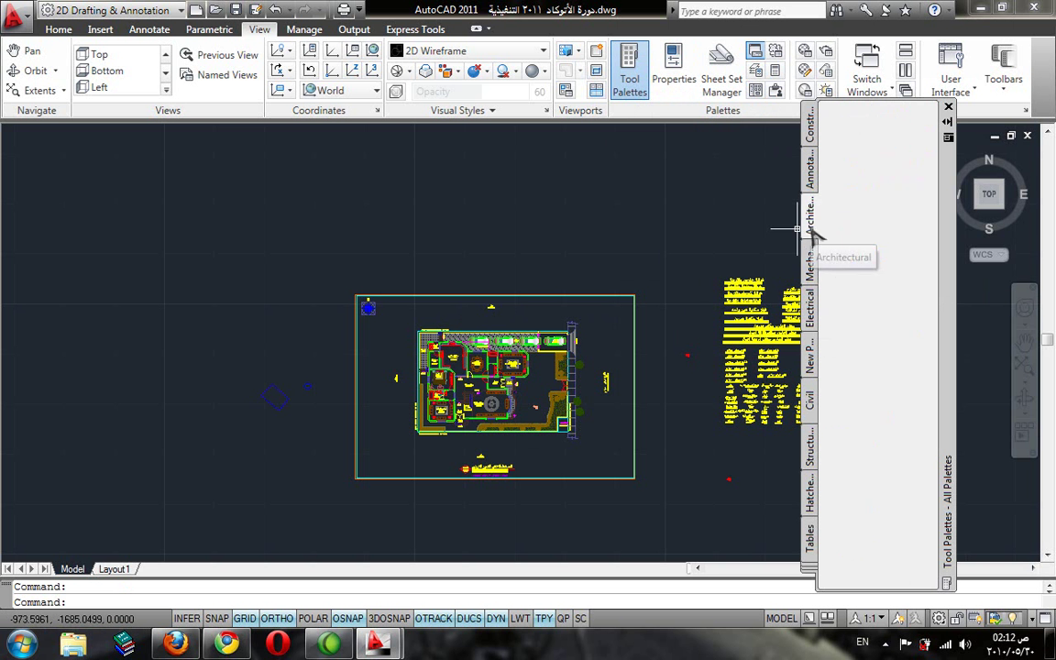
pyautogui.click(819, 321)
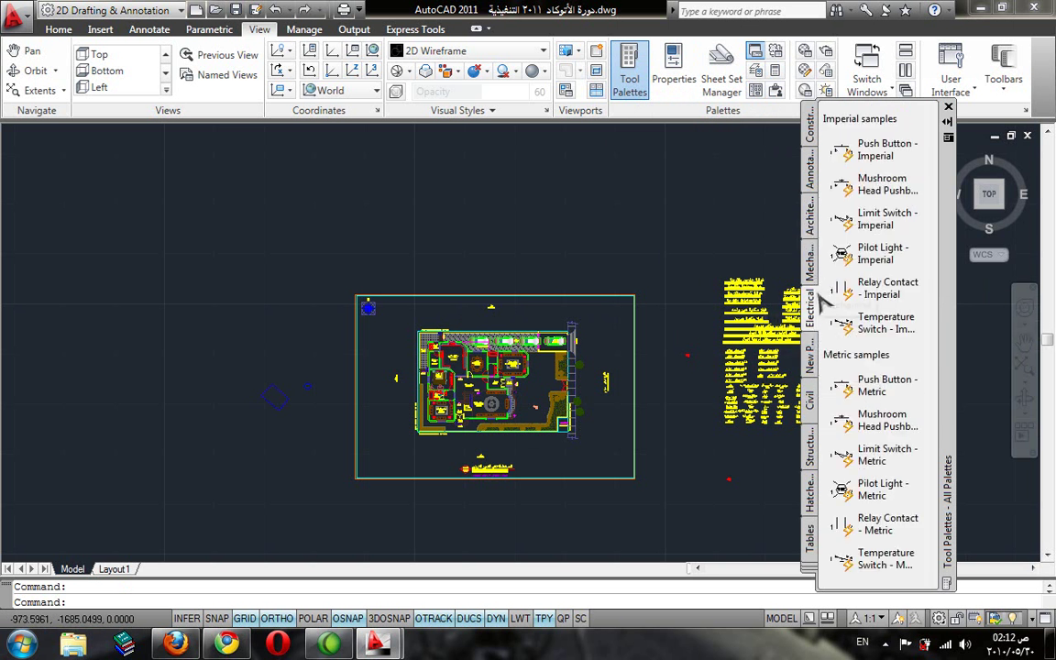
pyautogui.click(811, 261)
pyautogui.click(812, 229)
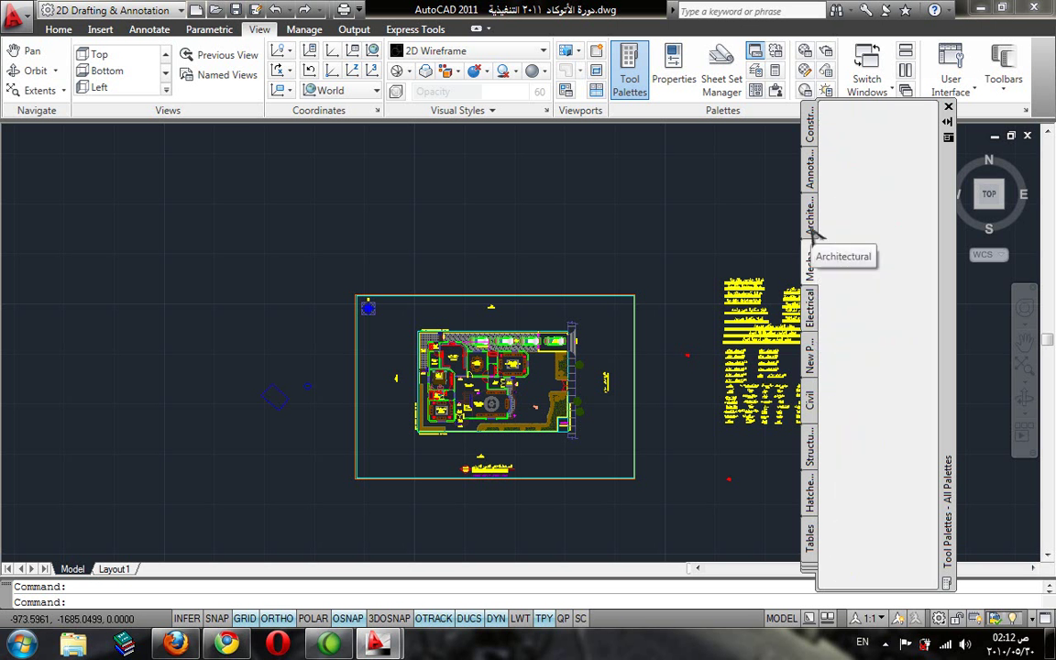
pyautogui.click(810, 449)
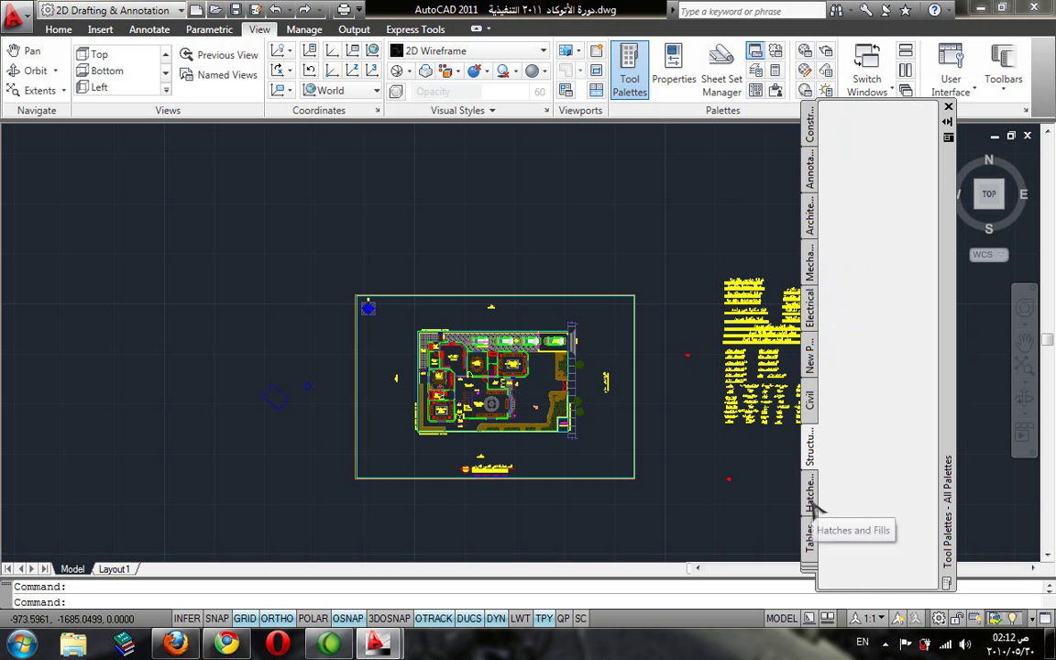
pyautogui.click(811, 500)
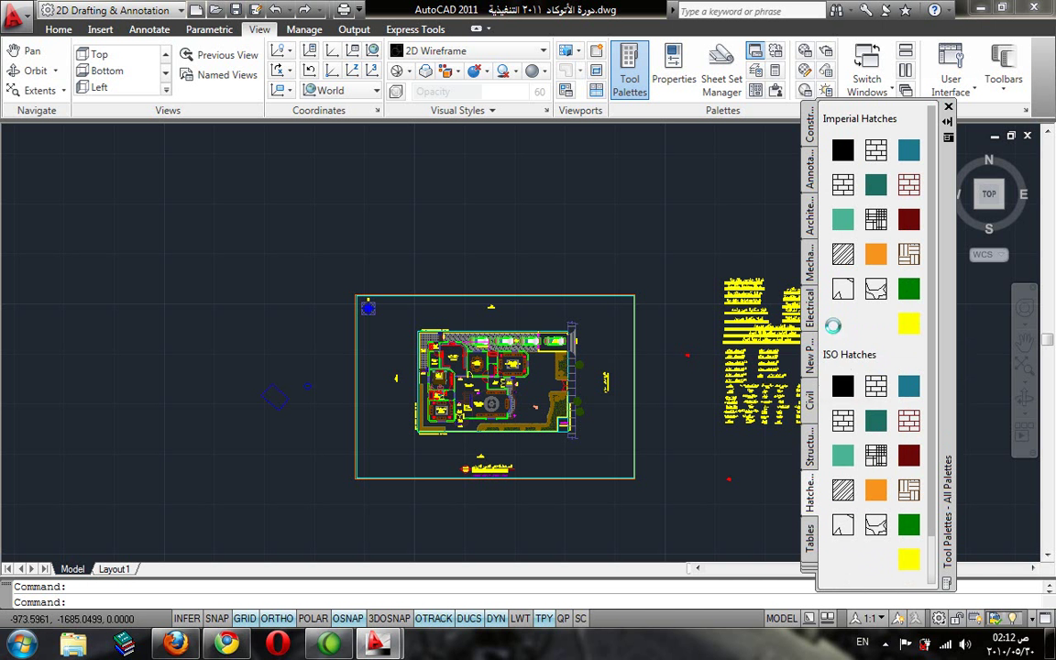
# Step: Create a new empty tool palette named مكتبتي
pyautogui.rightClick(833, 326)
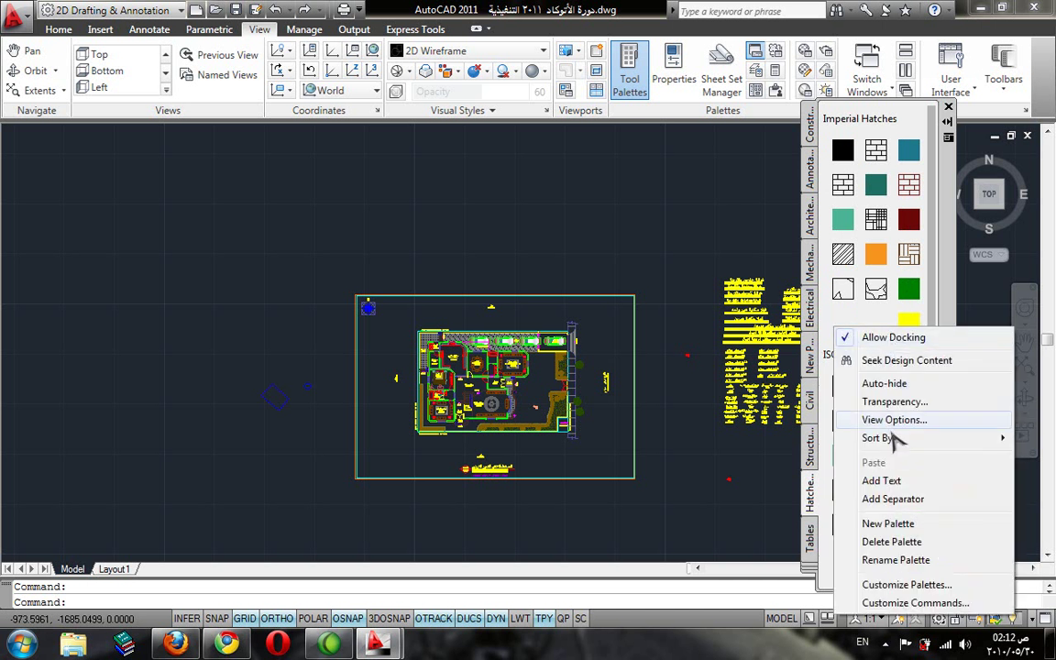
pyautogui.click(904, 525)
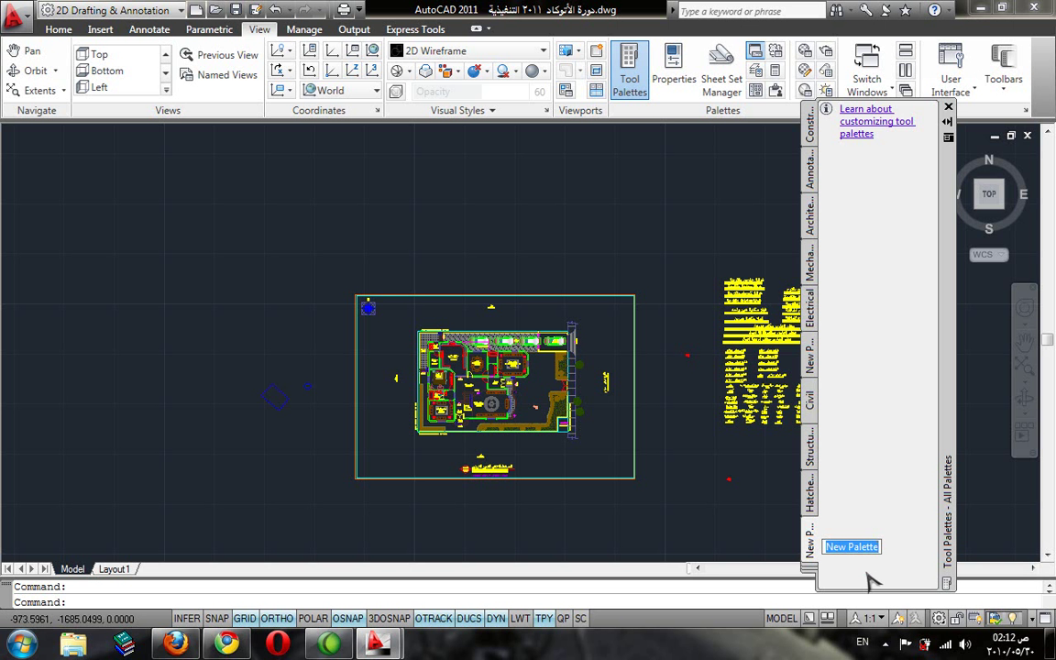
pyautogui.write('ططي')
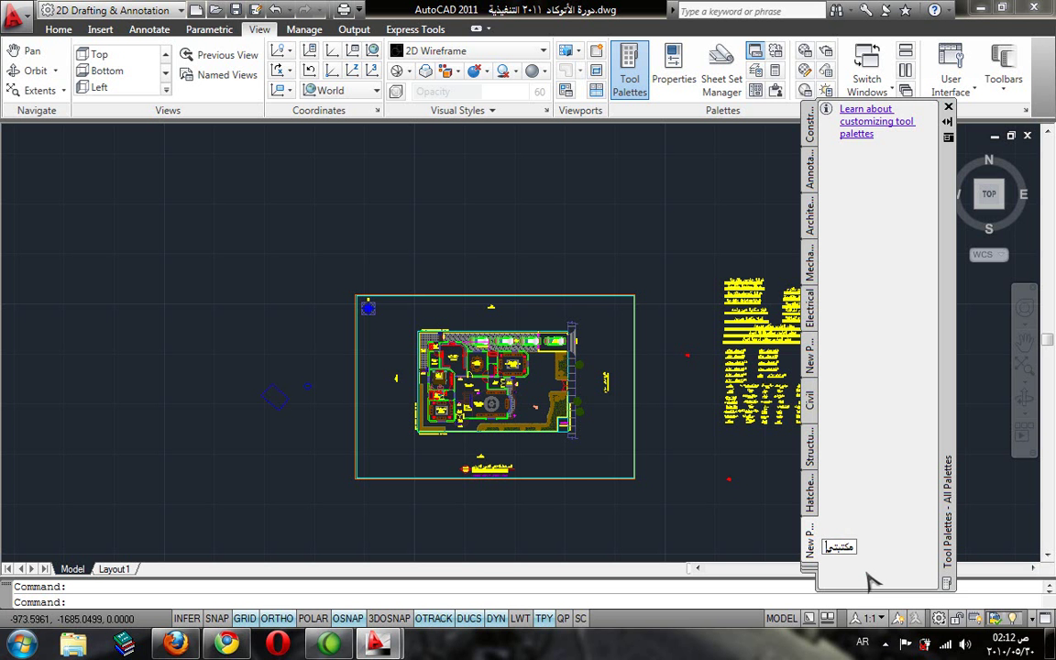
pyautogui.press('Return')
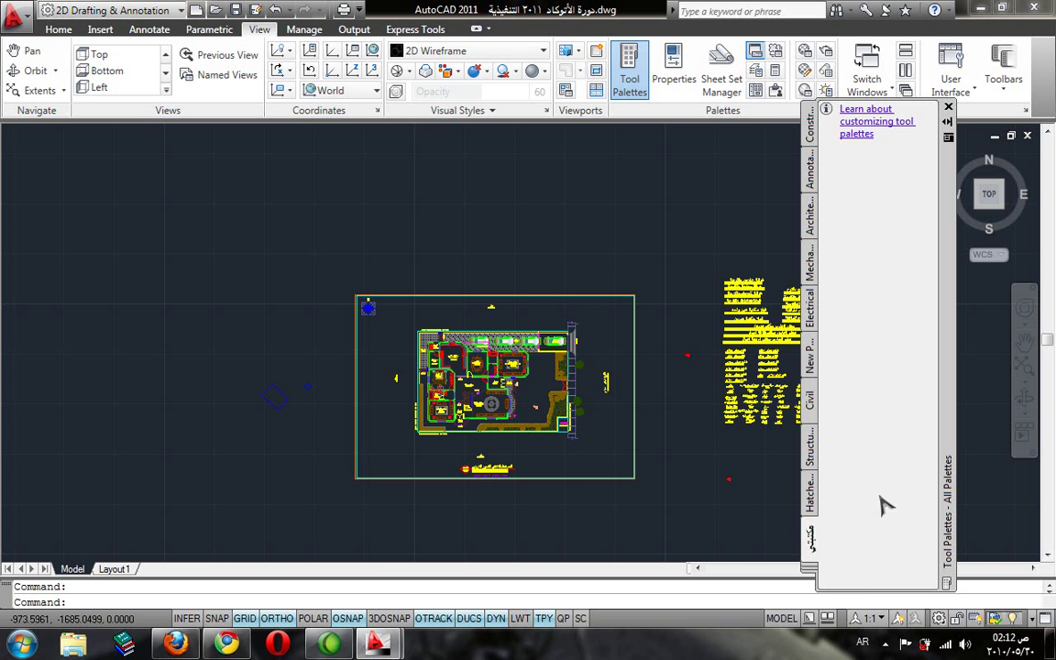
pyautogui.scroll(2, 495, 359)
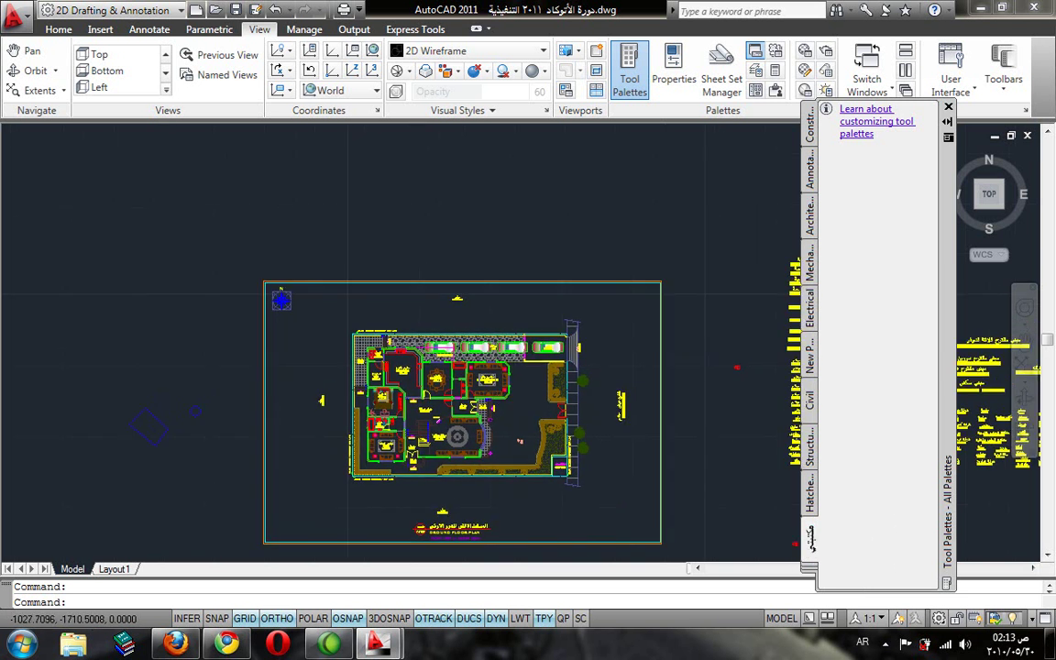
# Step: Drag the btub01 bathtub and kitsnk02 sink blocks from the plan onto the new palette
pyautogui.scroll(3, 396, 301)
pyautogui.click(350, 281)
pyautogui.moveTo(354, 281); pyautogui.dragTo(626, 302)
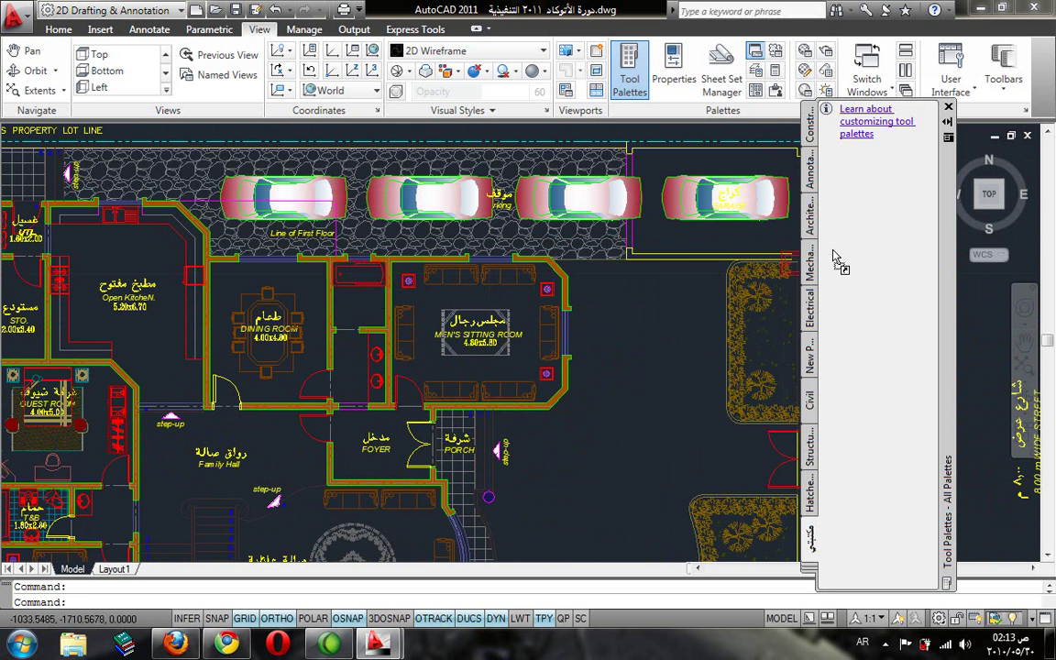
pyautogui.moveTo(875, 227); pyautogui.dragTo(874, 219)
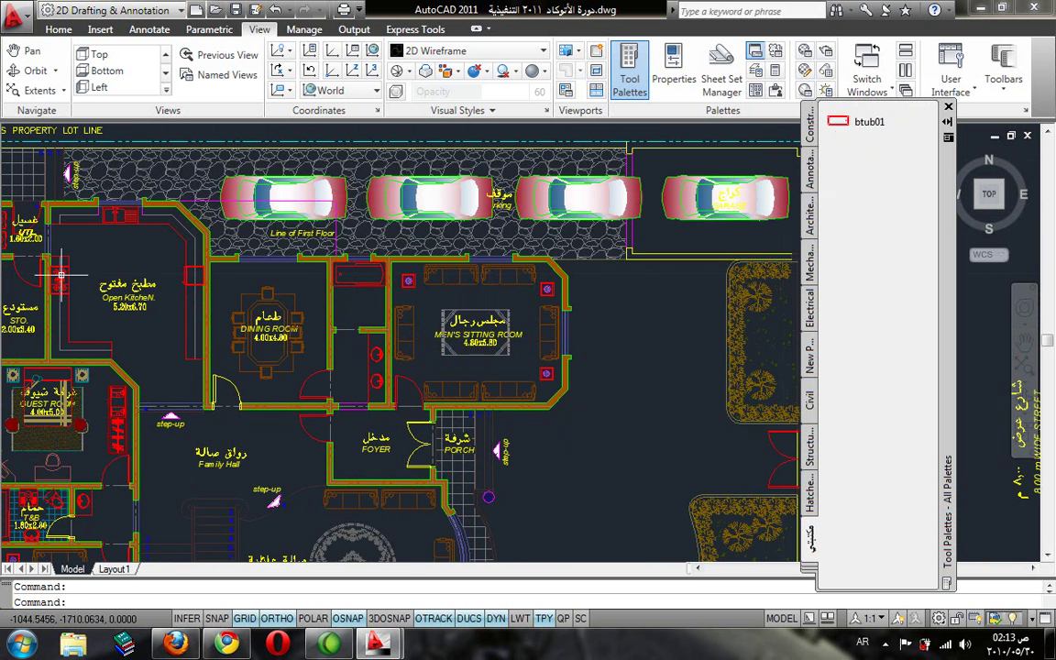
pyautogui.moveTo(127, 216)
pyautogui.mouseDown()
pyautogui.moveTo(912, 196)
pyautogui.moveTo(876, 157)
pyautogui.mouseUp()
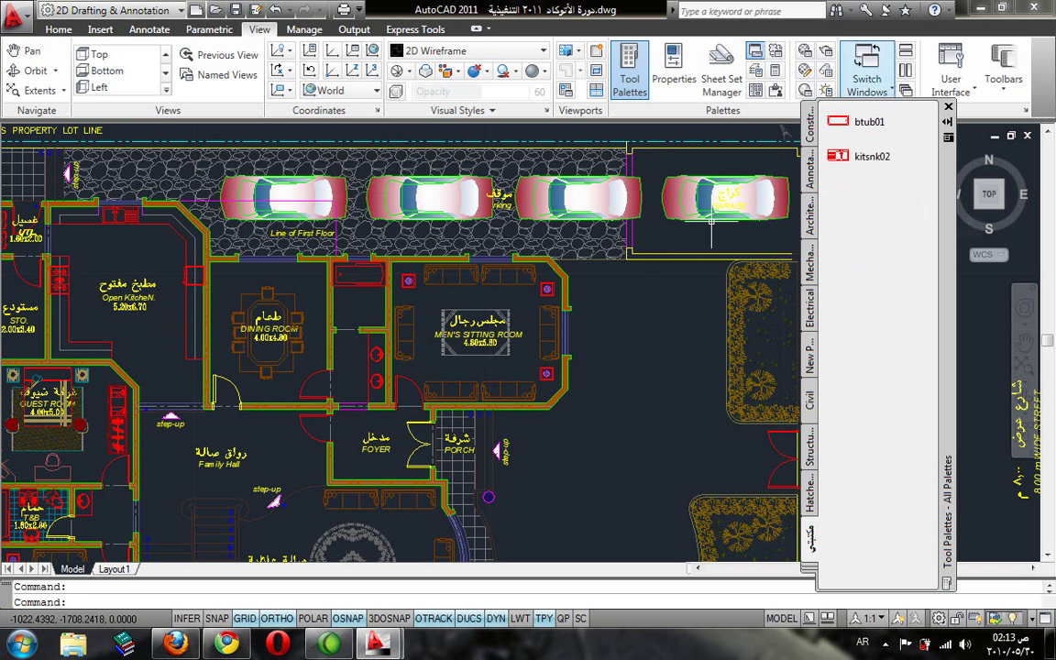
# Step: Add a separator line below kitsnk02 on the palette
pyautogui.rightClick(873, 200)
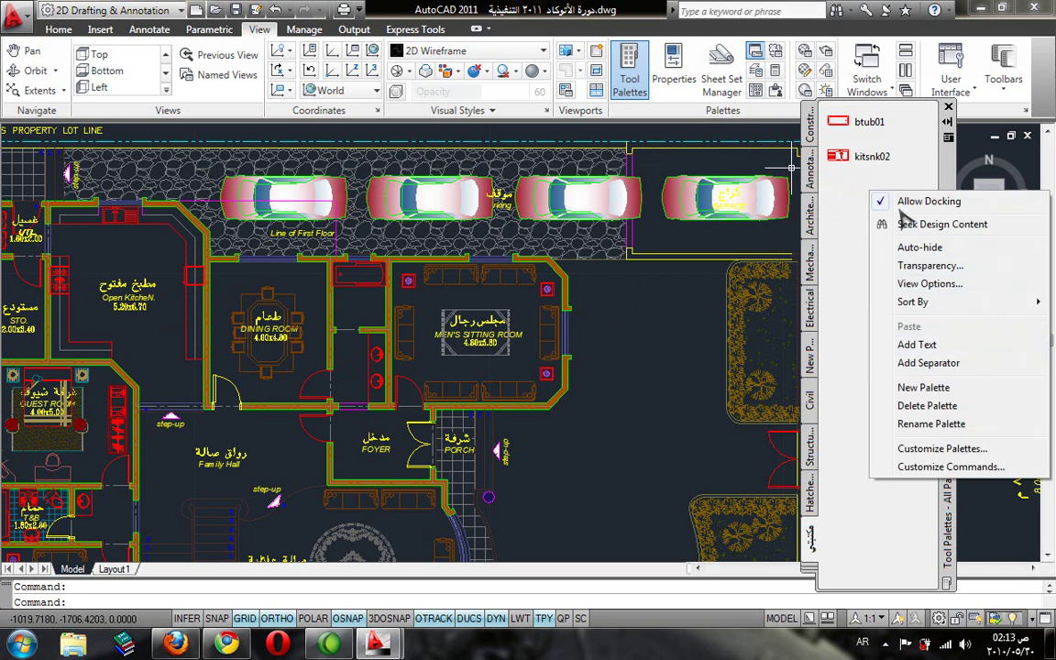
pyautogui.click(929, 364)
pyautogui.moveTo(894, 199); pyautogui.dragTo(864, 203)
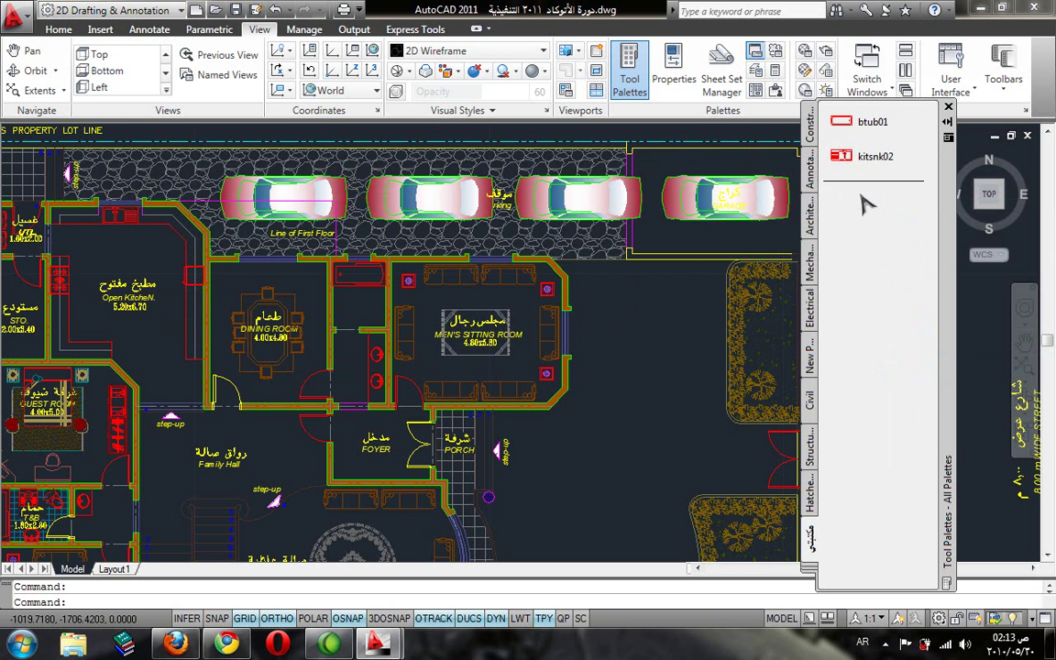
# Step: Add a text label غرفة النوم to the palette
pyautogui.rightClick(870, 211)
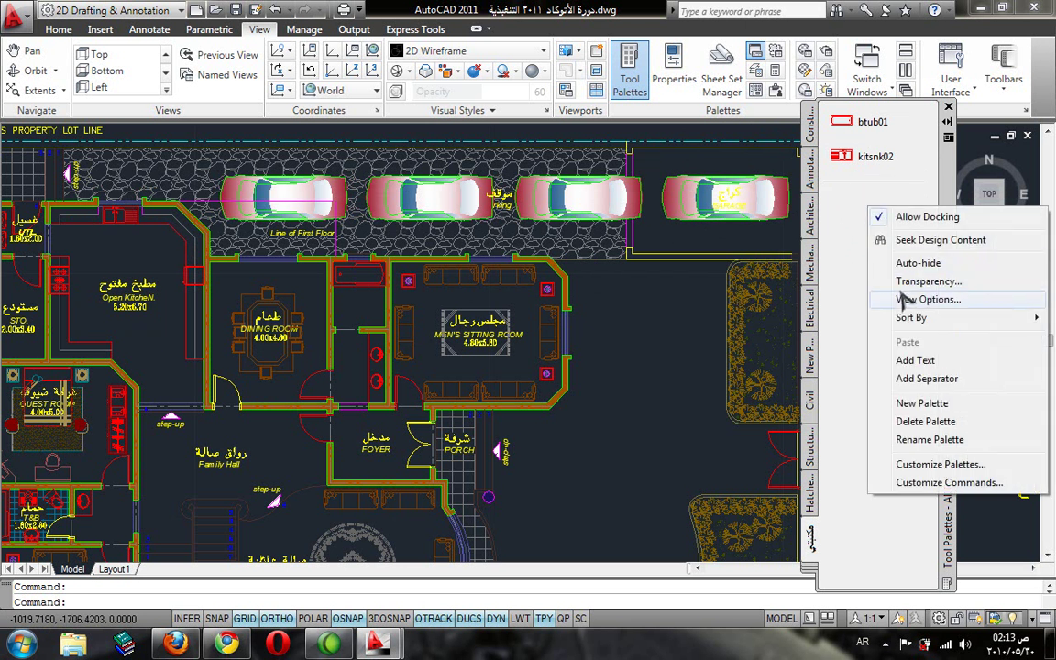
pyautogui.click(916, 360)
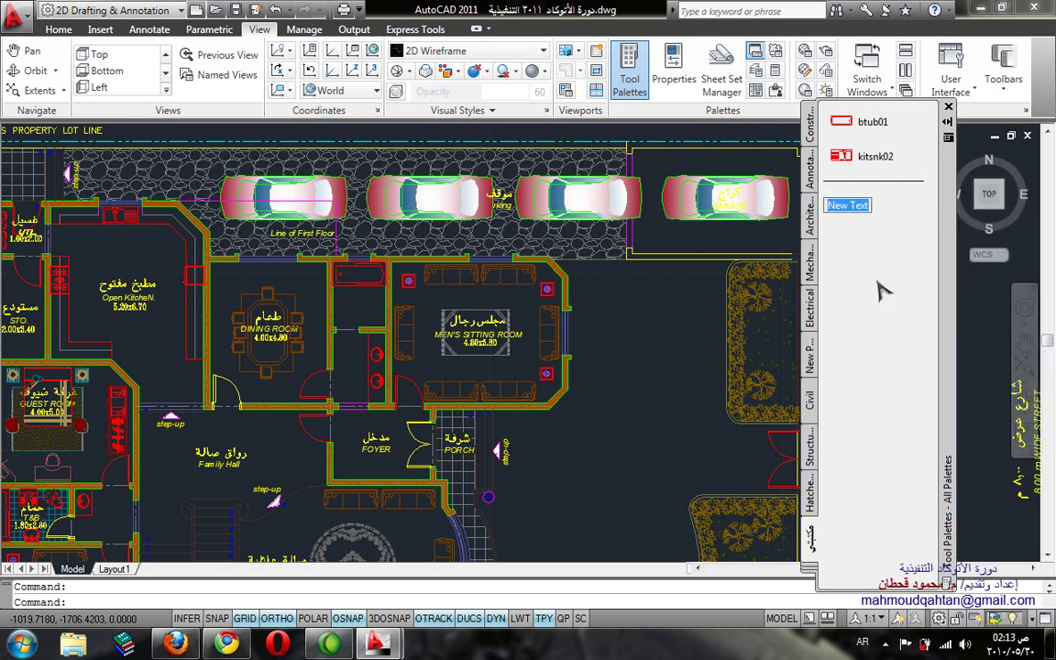
pyautogui.write('y')
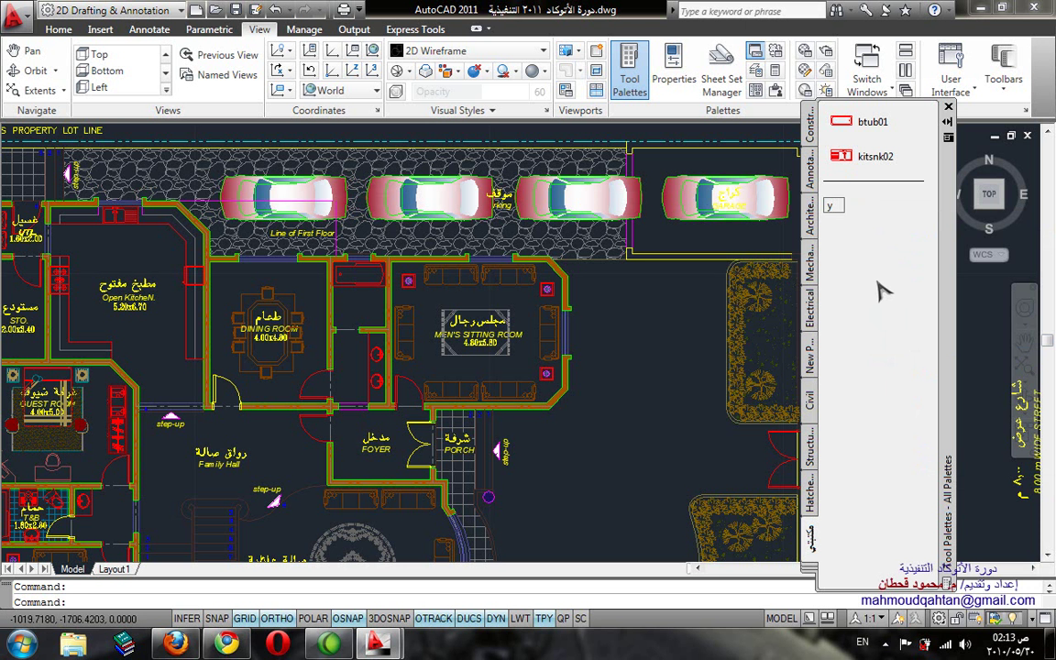
pyautogui.write('غرفة النو')
pyautogui.press('Return')
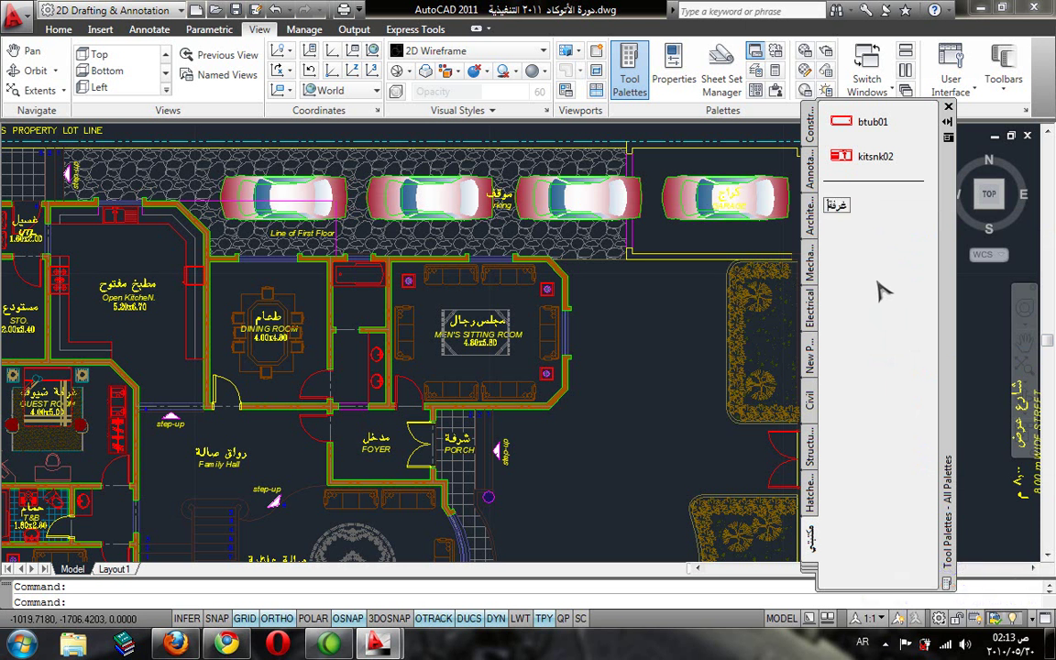
pyautogui.write('م')
pyautogui.press('Return')
# Step: Drag the A-bed13 bed and dresser blocks under the label
pyautogui.moveTo(367, 340); pyautogui.dragTo(475, 294, button='middle')
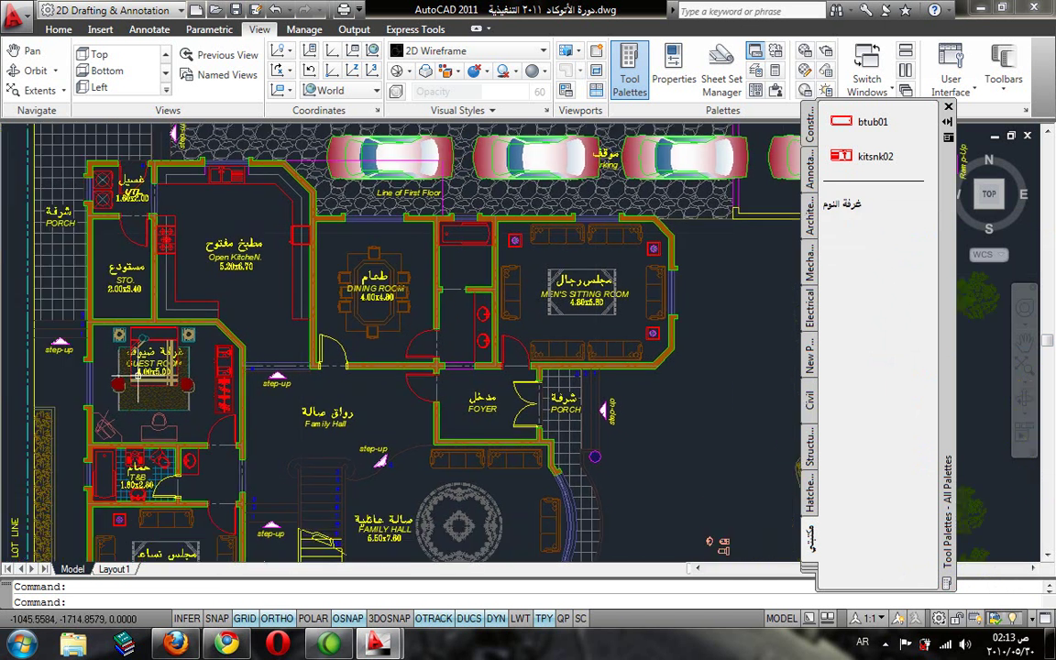
pyautogui.click(142, 335)
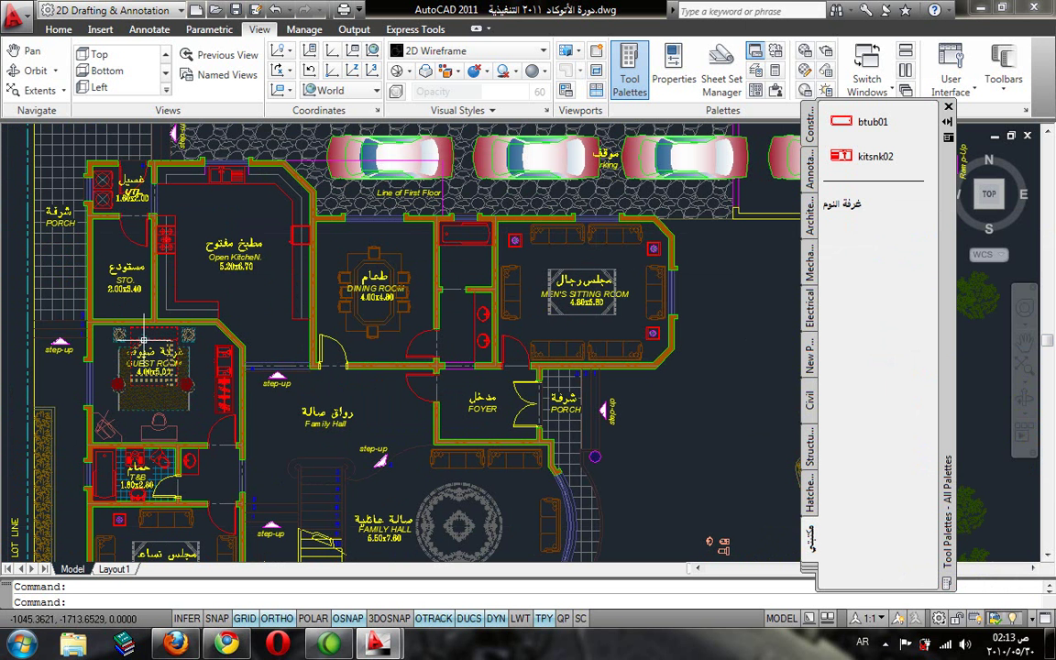
pyautogui.moveTo(142, 336); pyautogui.dragTo(871, 247)
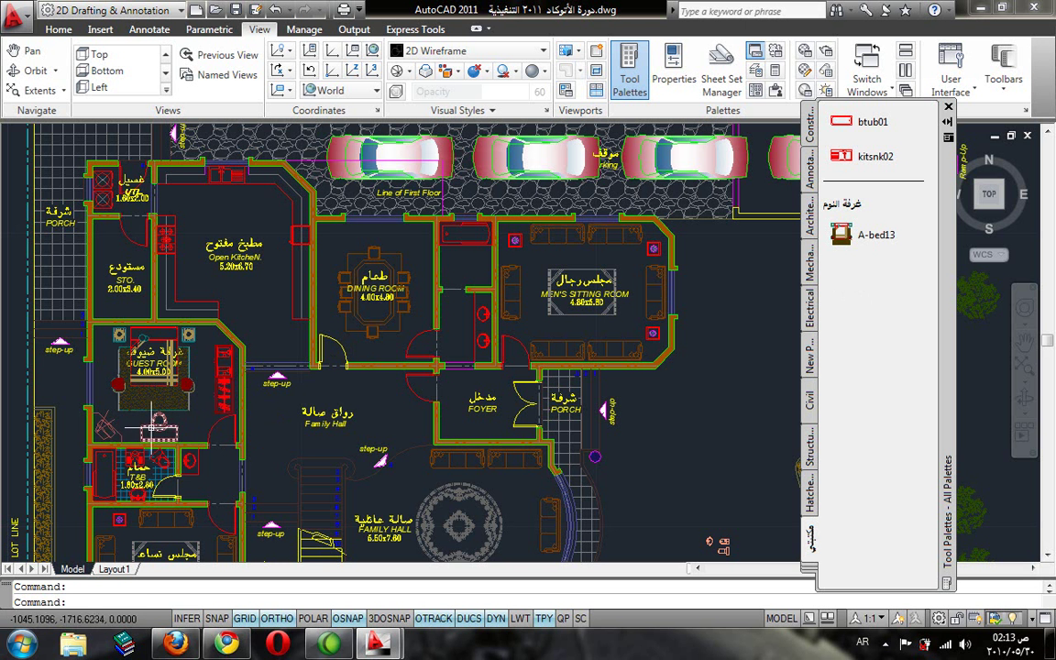
pyautogui.moveTo(153, 427); pyautogui.dragTo(884, 286)
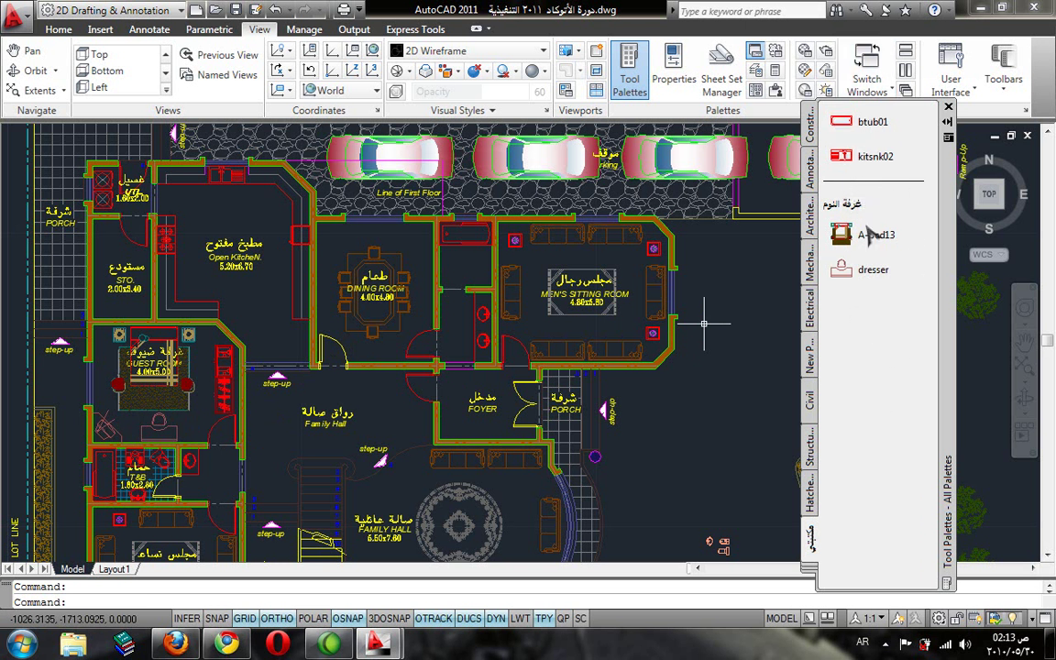
pyautogui.moveTo(949, 250); pyautogui.dragTo(1012, 260)
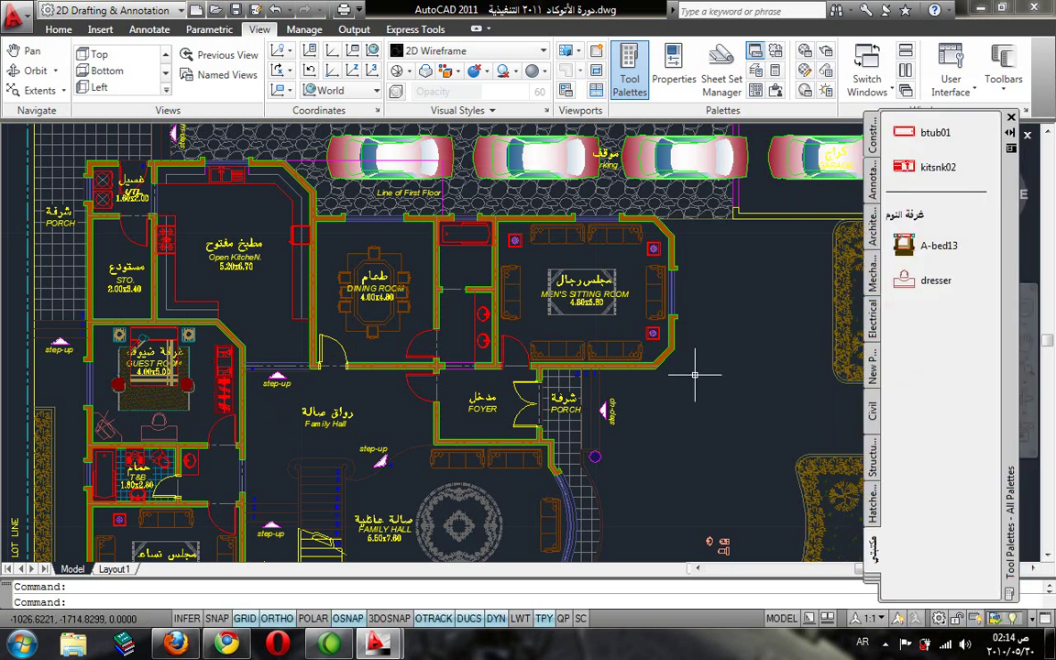
# Step: Set the Tool Palettes window to auto-hide
pyautogui.scroll(-5, 623, 339)
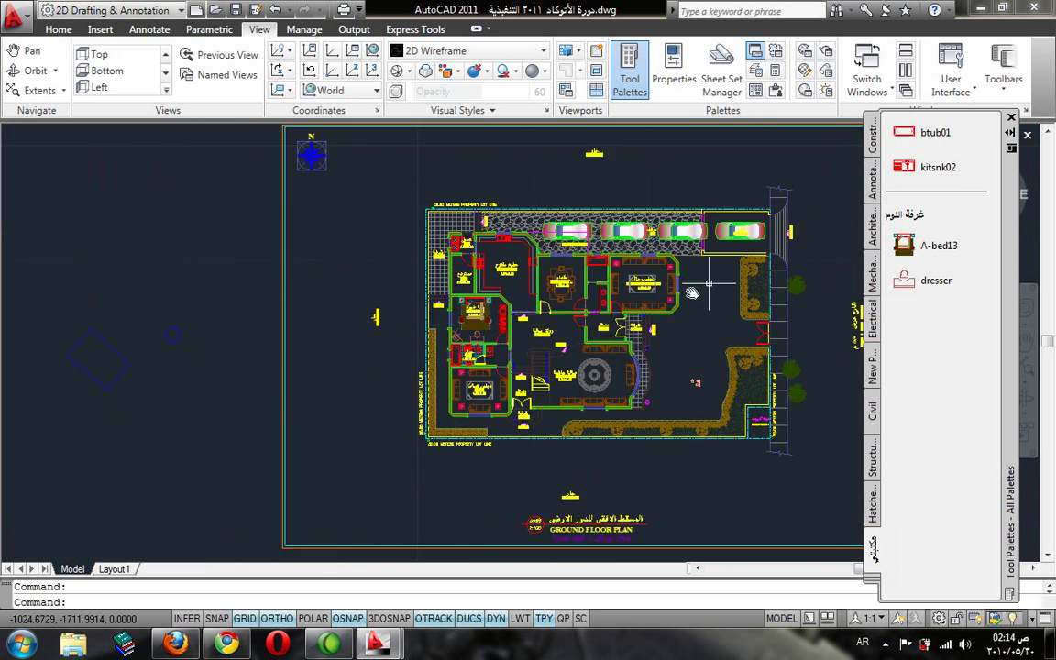
pyautogui.scroll(2, 825, 247)
pyautogui.click(1009, 134)
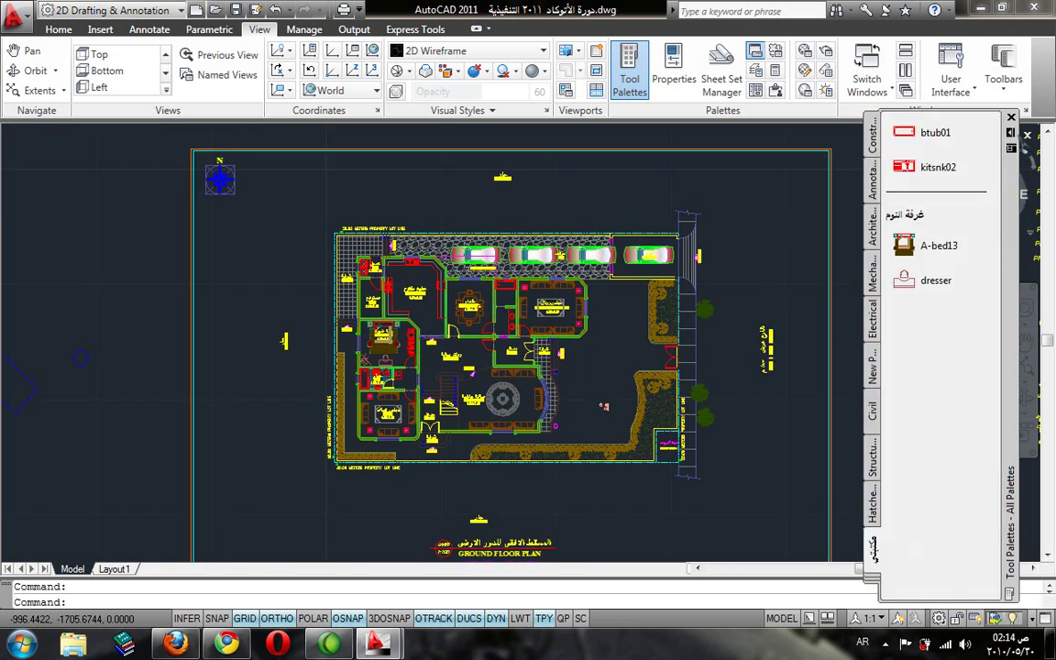
pyautogui.click(556, 208)
pyautogui.click(505, 160)
# Step: Switch the ribbon to the Home tab with the whole floor plan in view
pyautogui.scroll(-4, 527, 244)
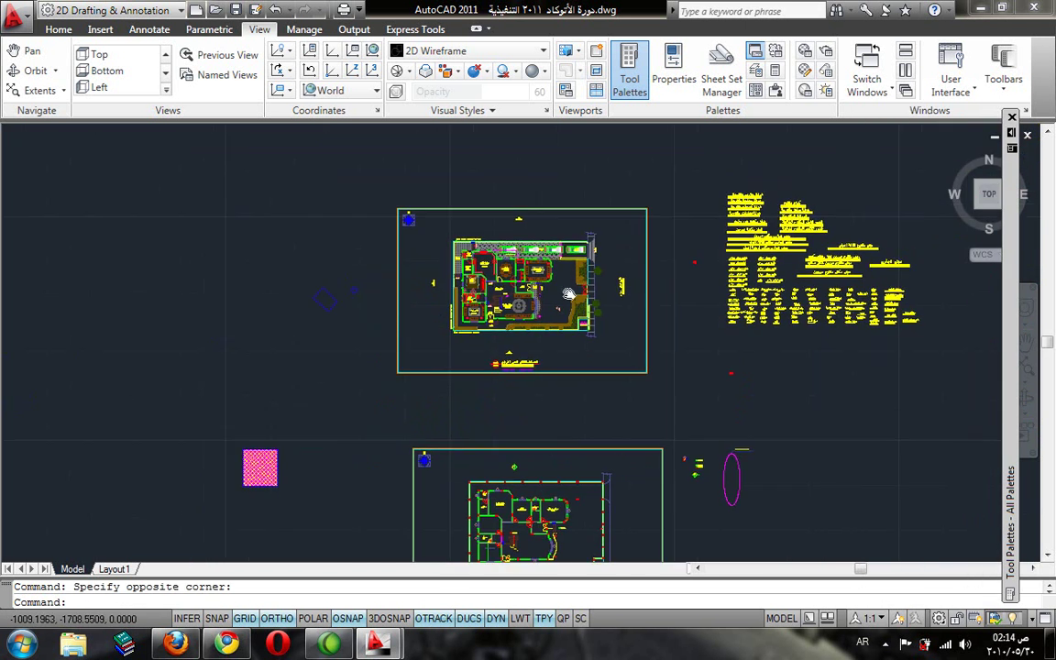
pyautogui.scroll(3, 550, 271)
pyautogui.scroll(-1, 465, 266)
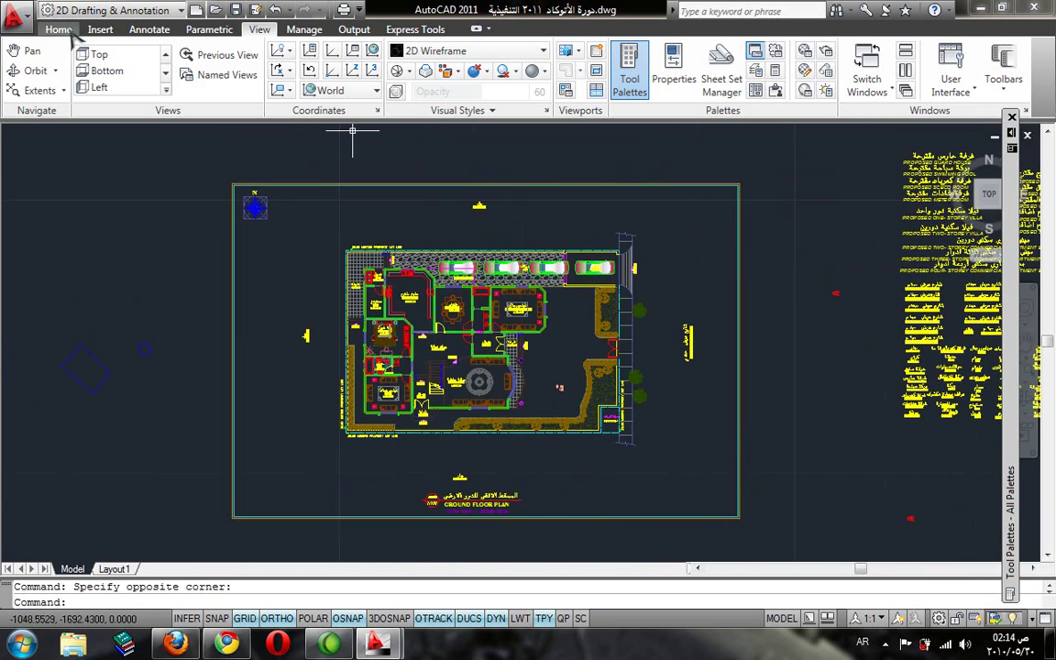
pyautogui.click(57, 29)
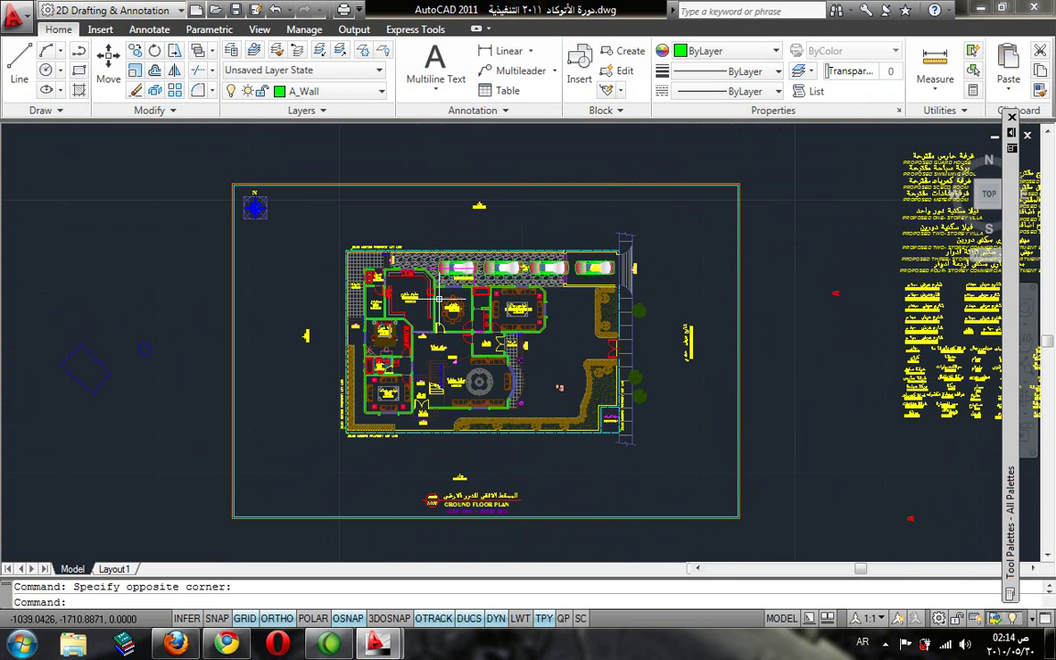
pyautogui.scroll(1, 386, 280)
pyautogui.scroll(1, 395, 257)
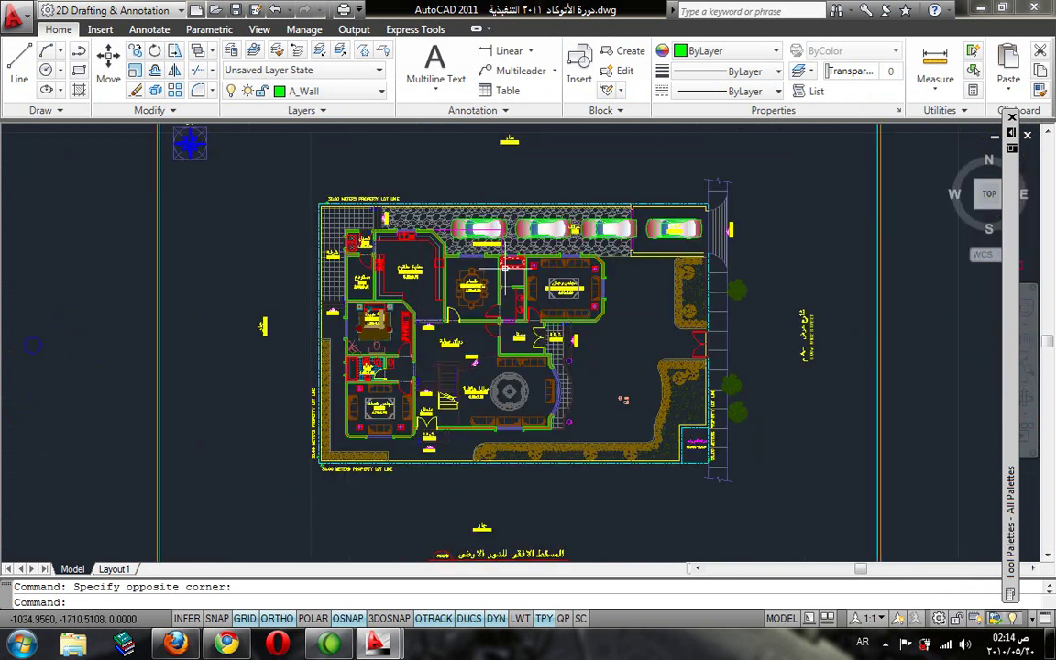